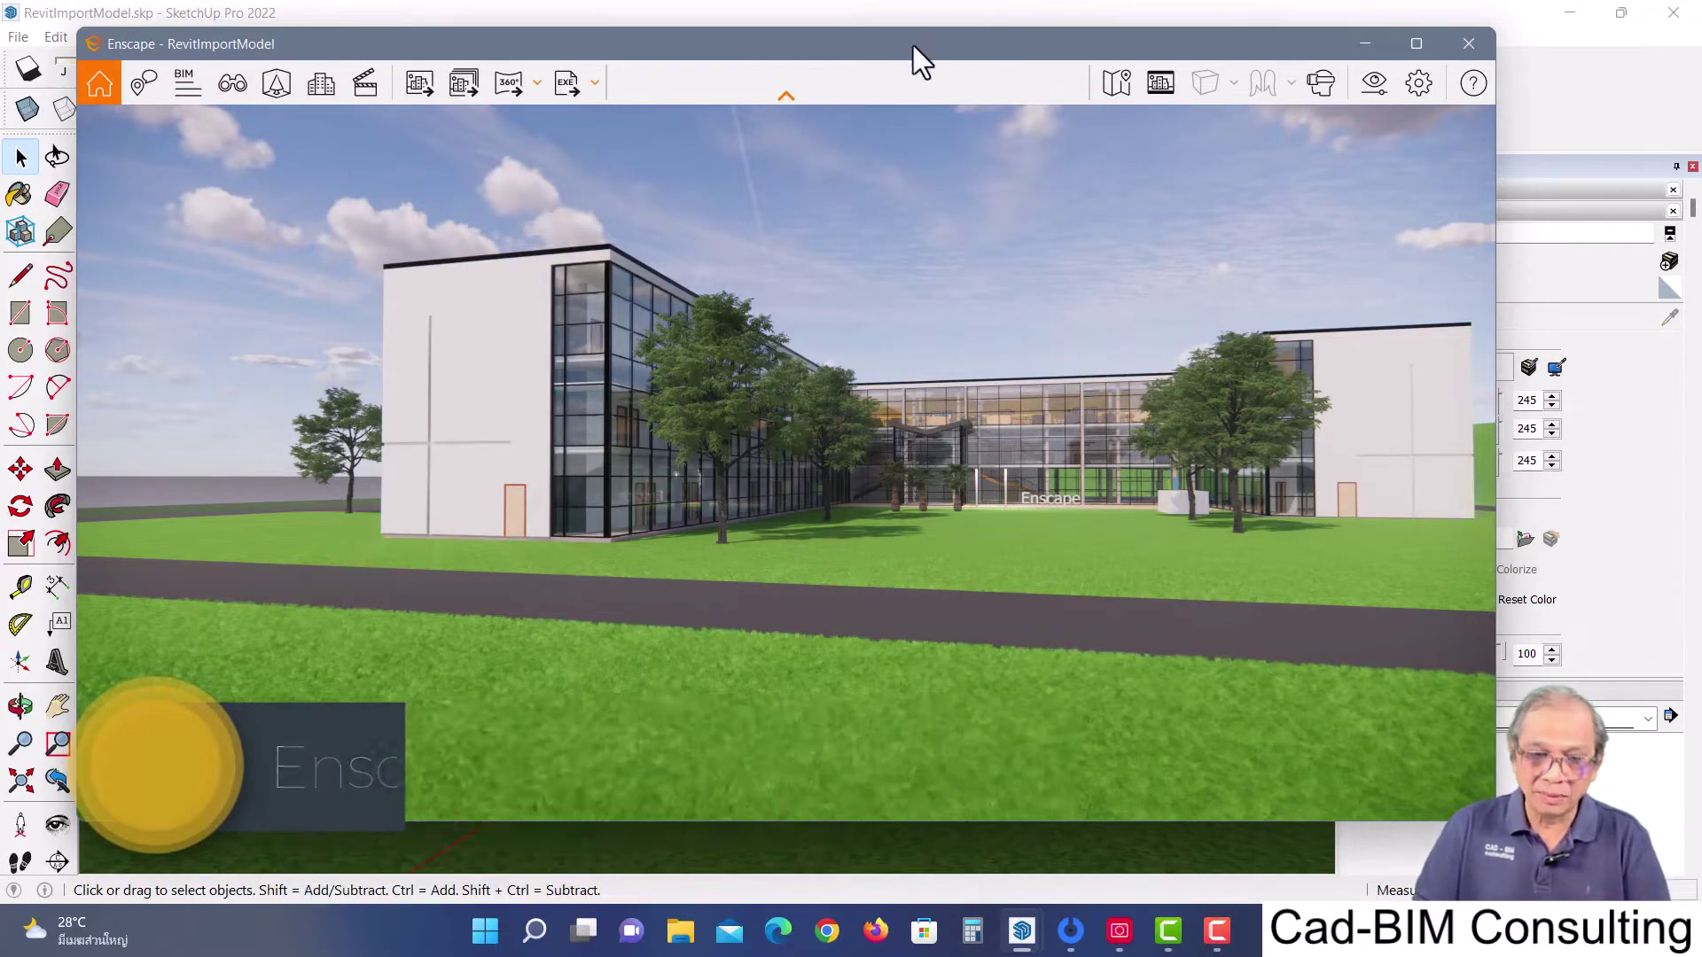
# Open Enscape's Visual Settings and place it beside the render with the presets list showing
pyautogui.click(1373, 83)
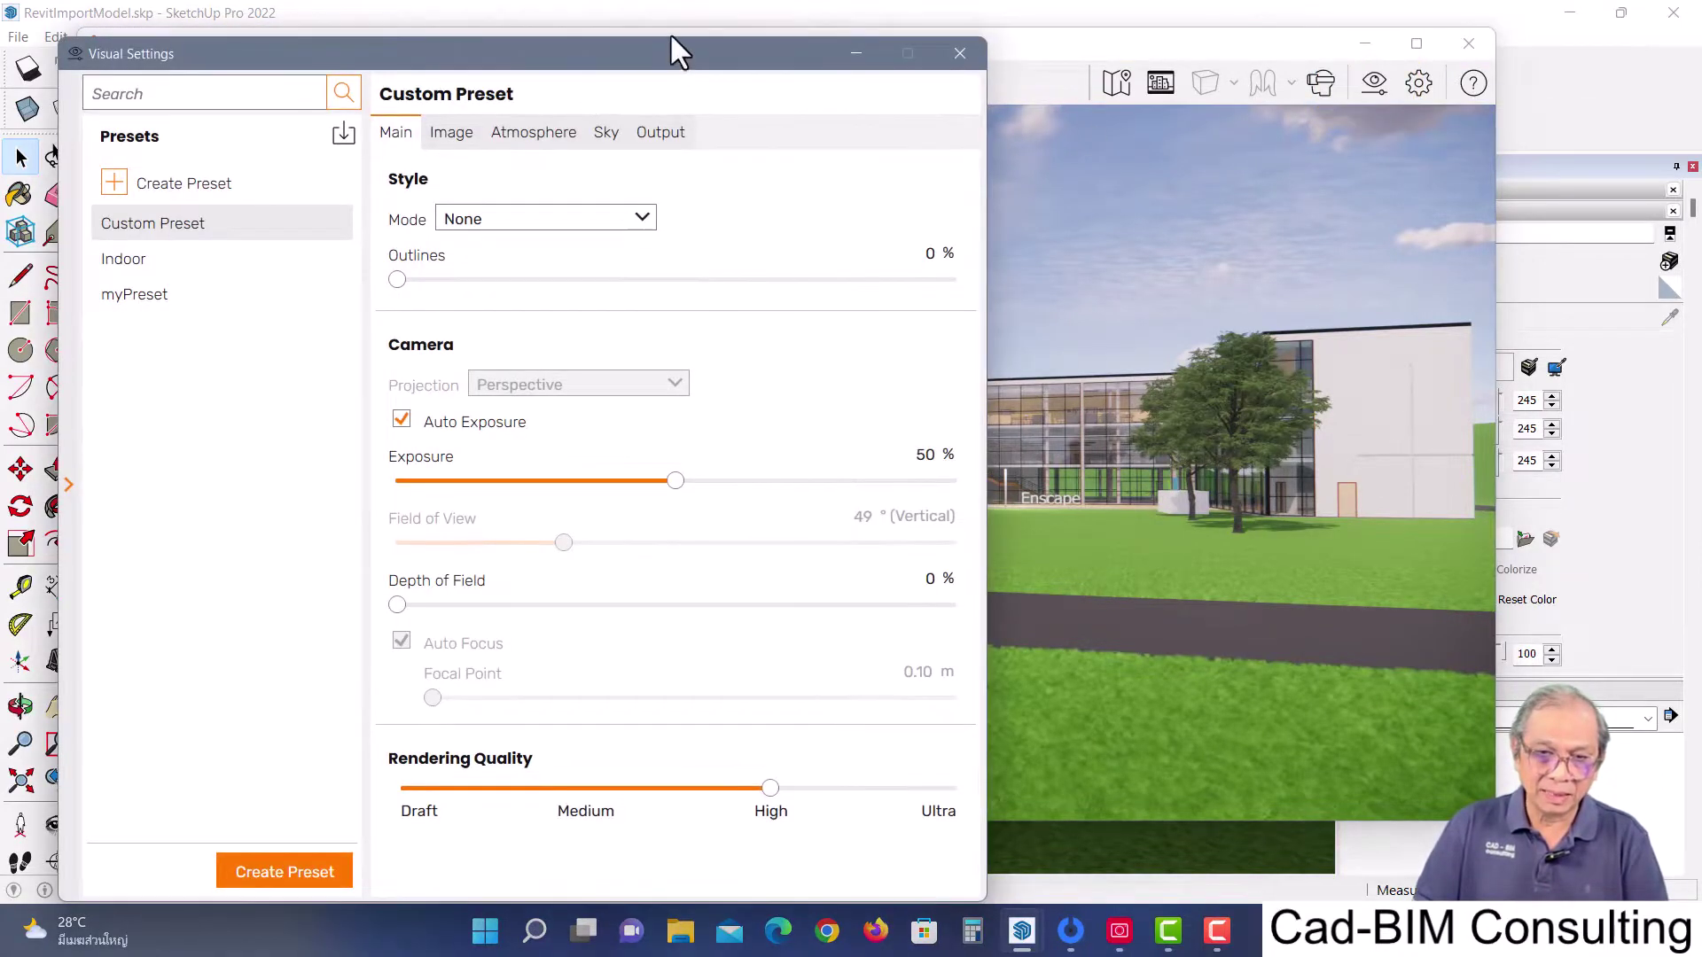
pyautogui.moveTo(668, 32)
pyautogui.mouseDown()
pyautogui.moveTo(676, 87)
pyautogui.moveTo(935, 20)
pyautogui.mouseUp()
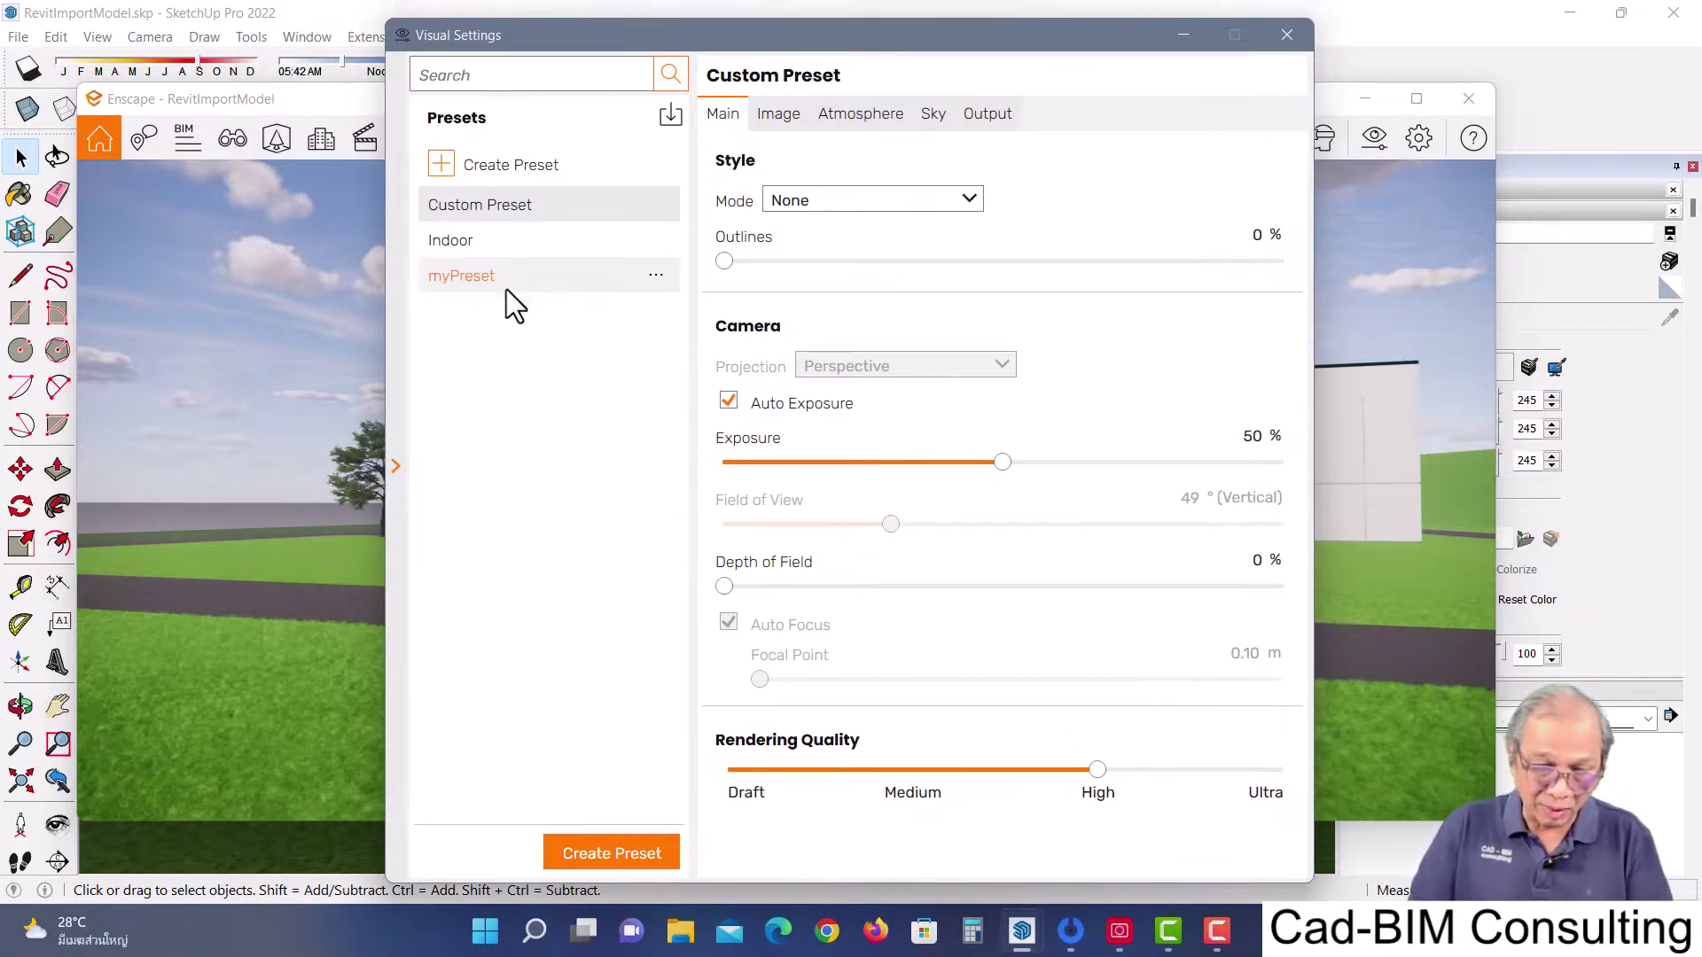
pyautogui.click(399, 465)
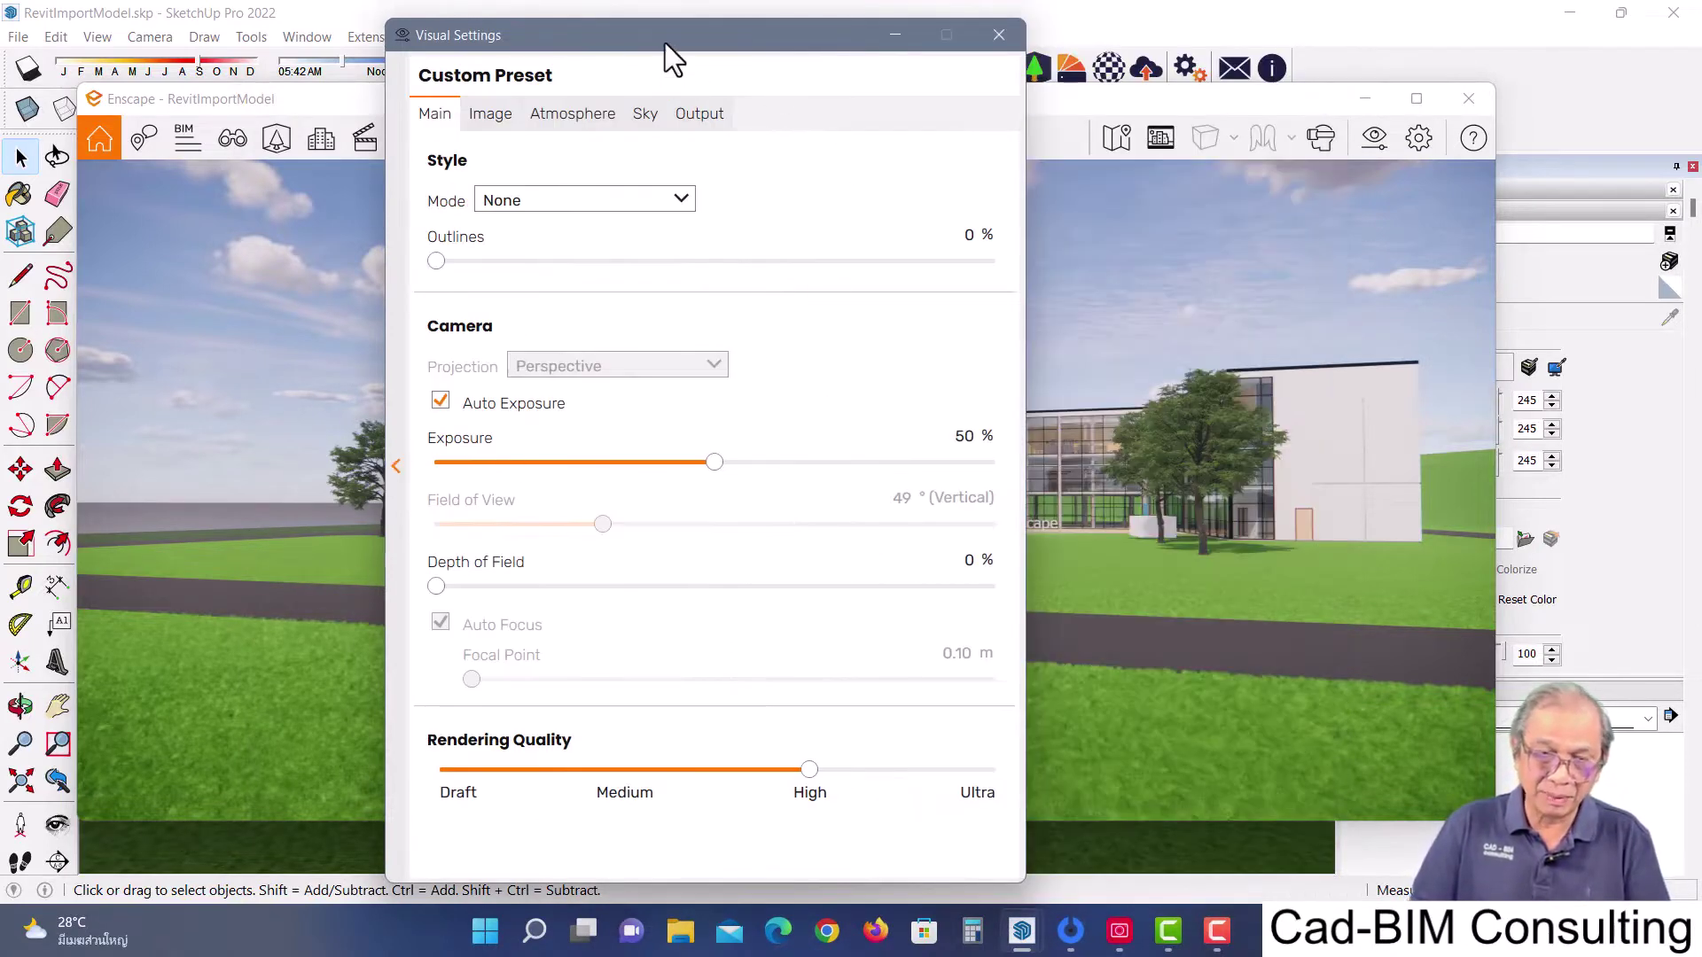
pyautogui.moveTo(665, 43); pyautogui.dragTo(832, 54)
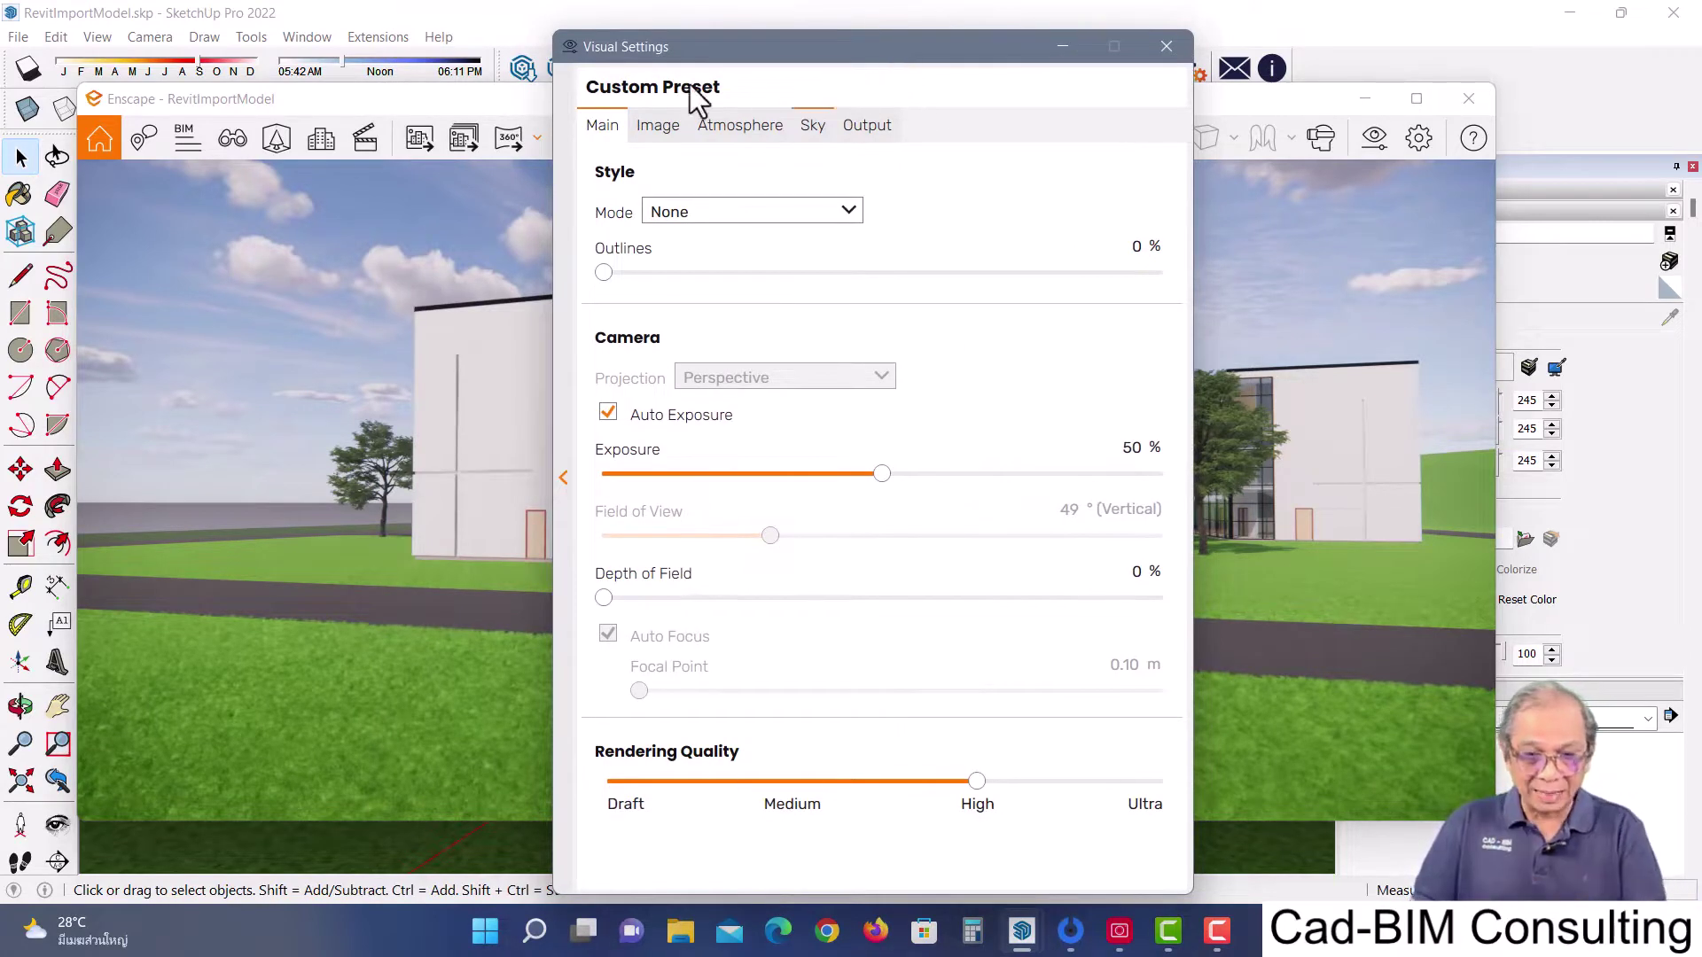
pyautogui.moveTo(840, 50); pyautogui.dragTo(897, 48)
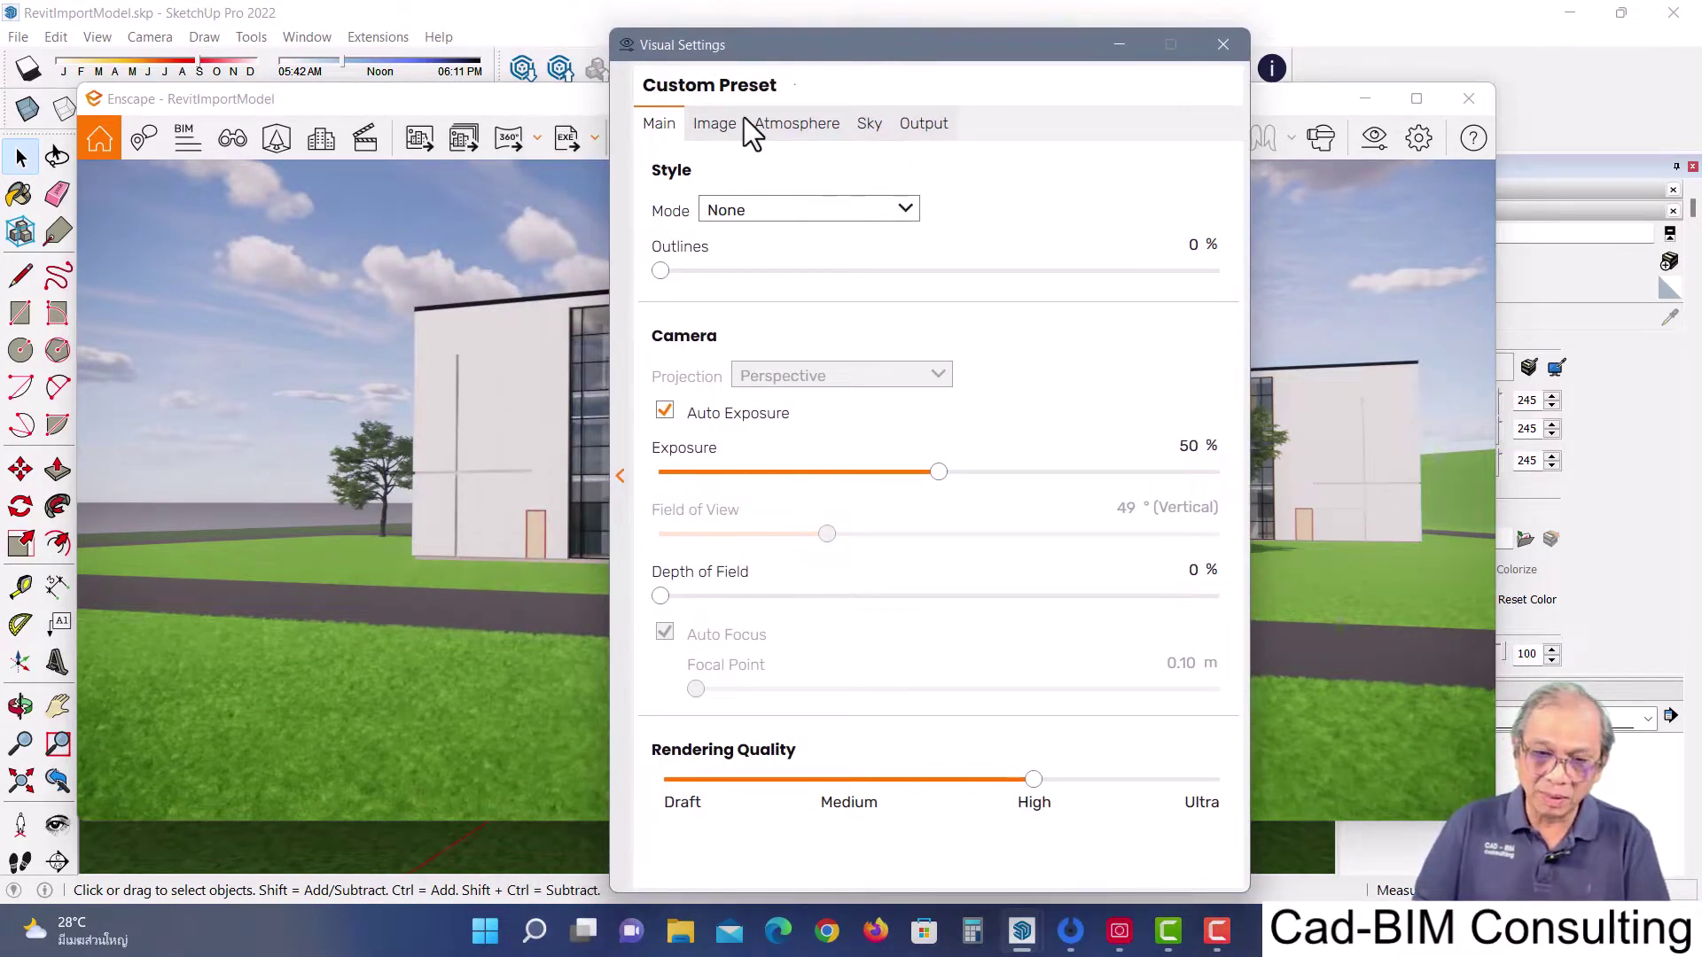
pyautogui.click(620, 479)
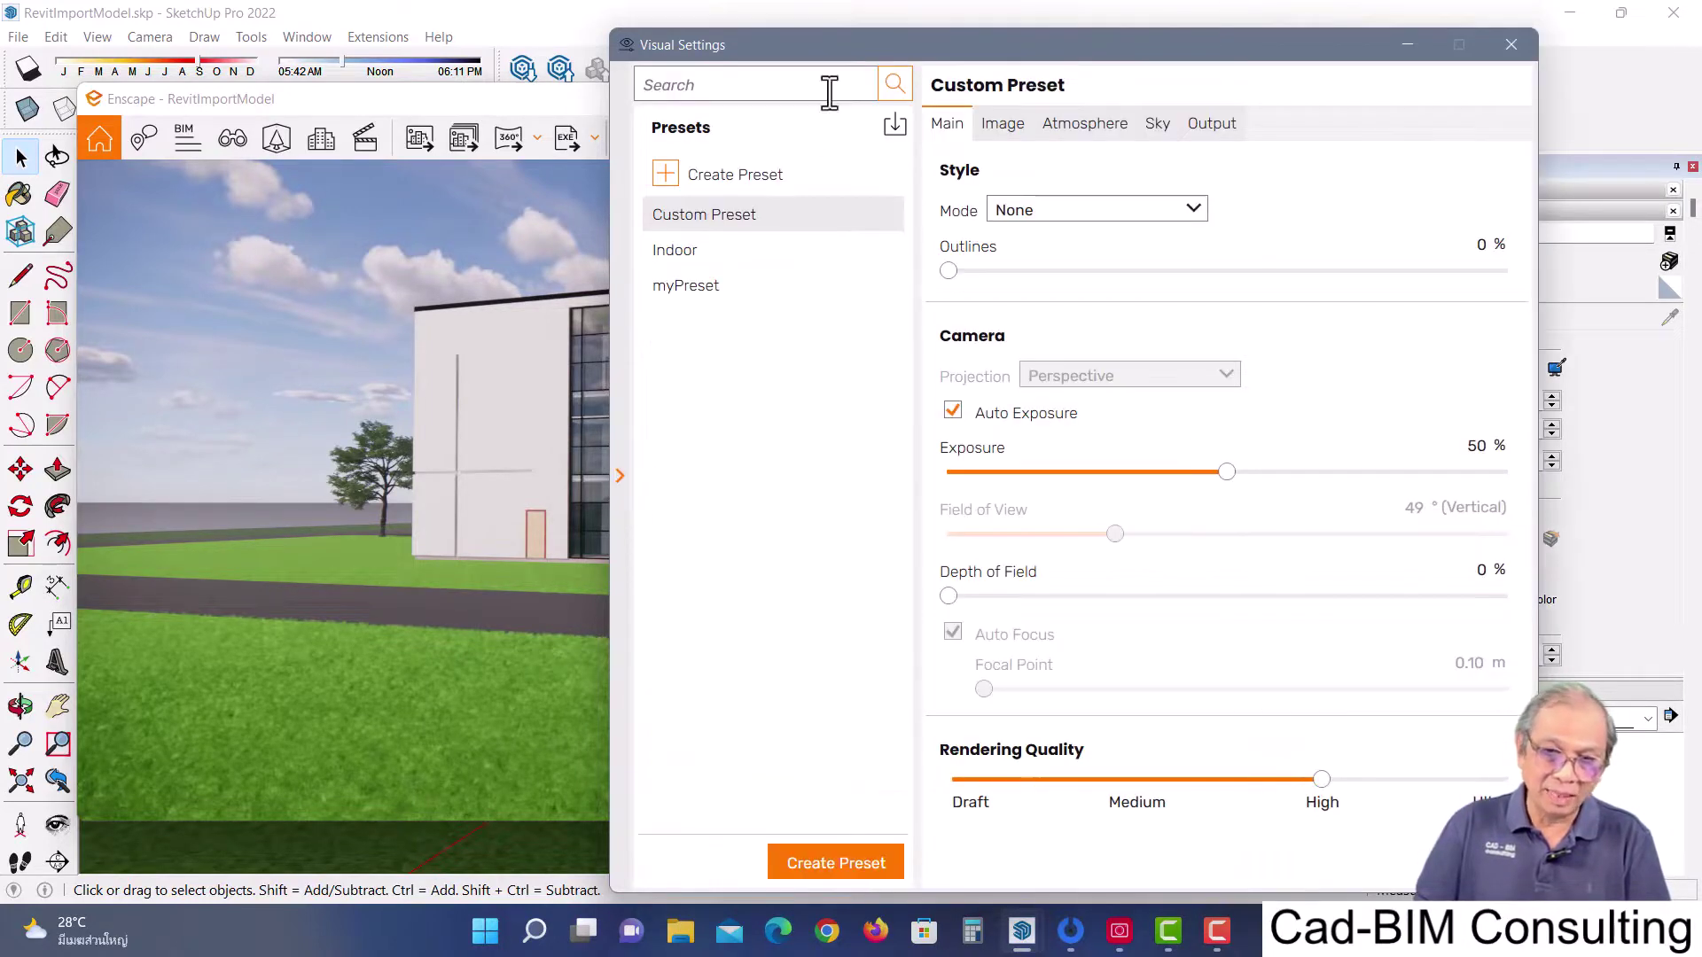
pyautogui.moveTo(821, 42); pyautogui.dragTo(591, 27)
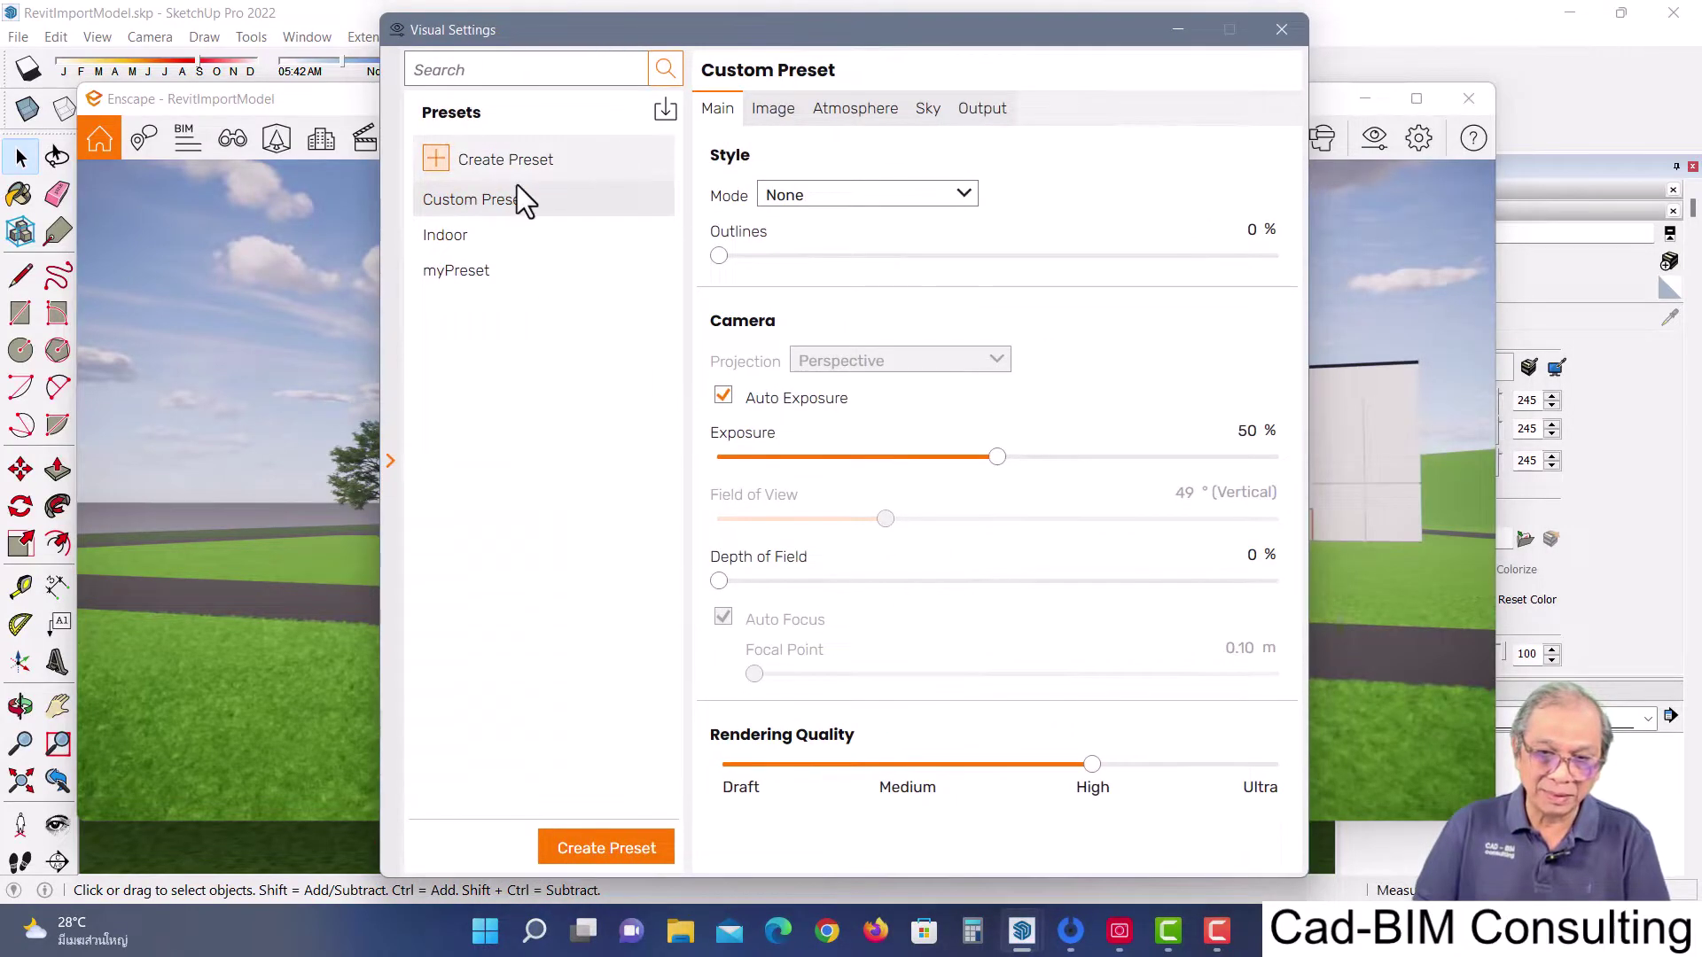
pyautogui.moveTo(866, 30); pyautogui.dragTo(833, 37)
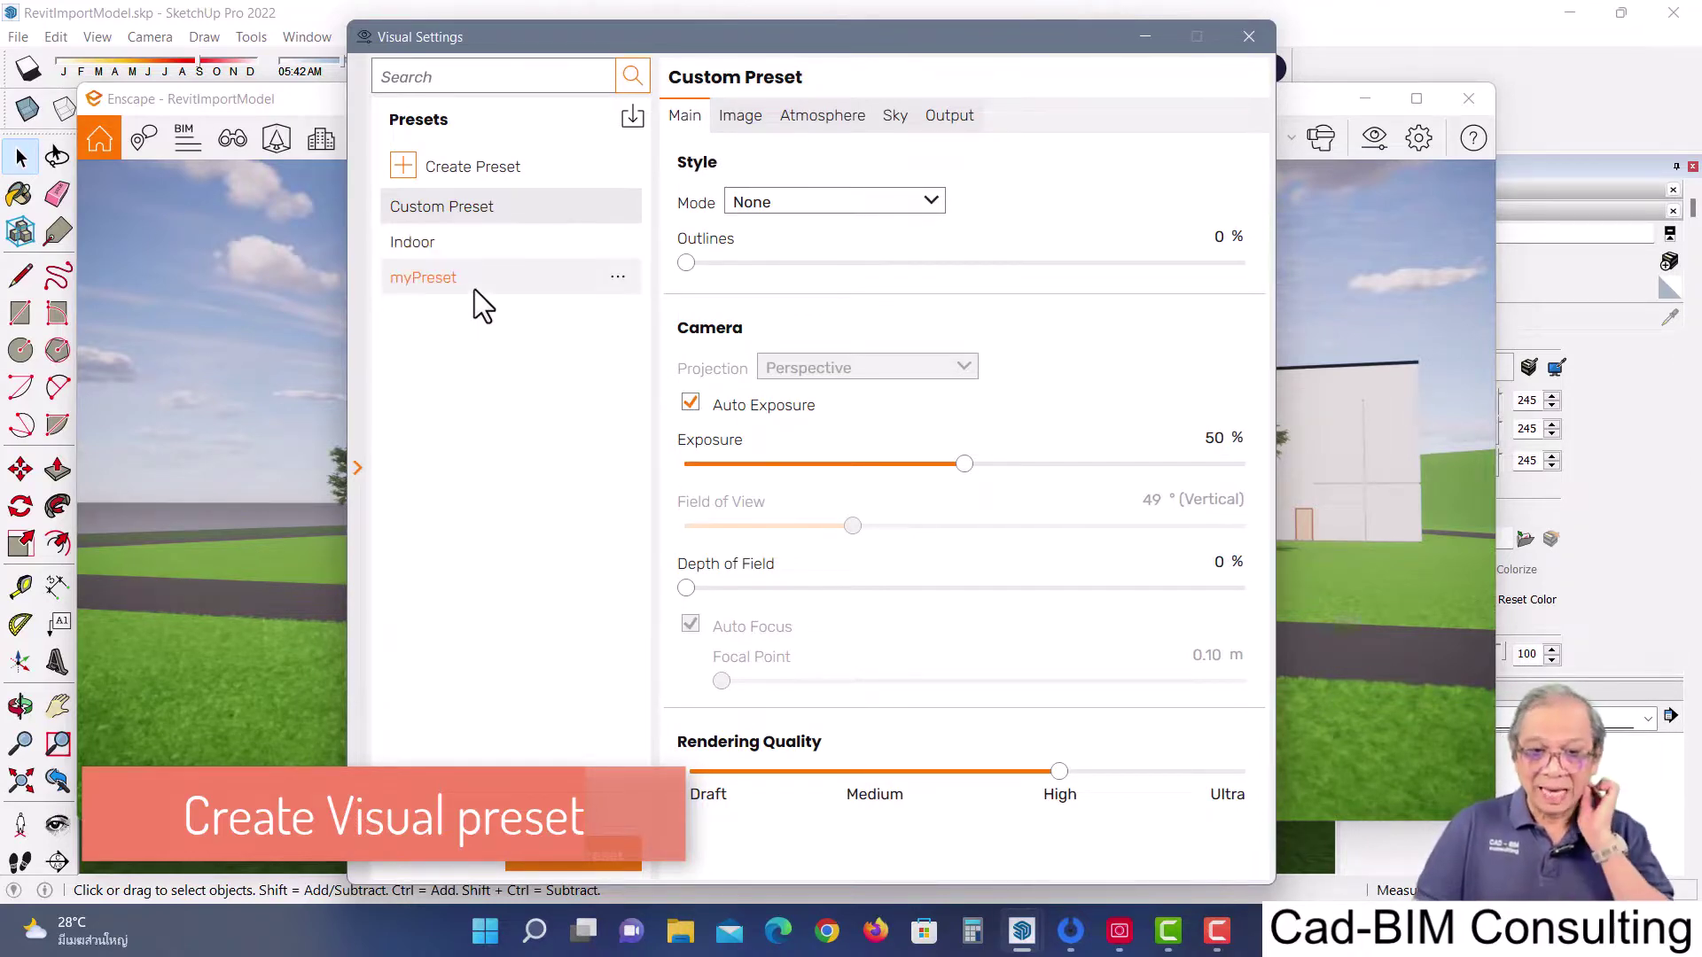
# Create a new visual preset named TestStyle
pyautogui.click(404, 164)
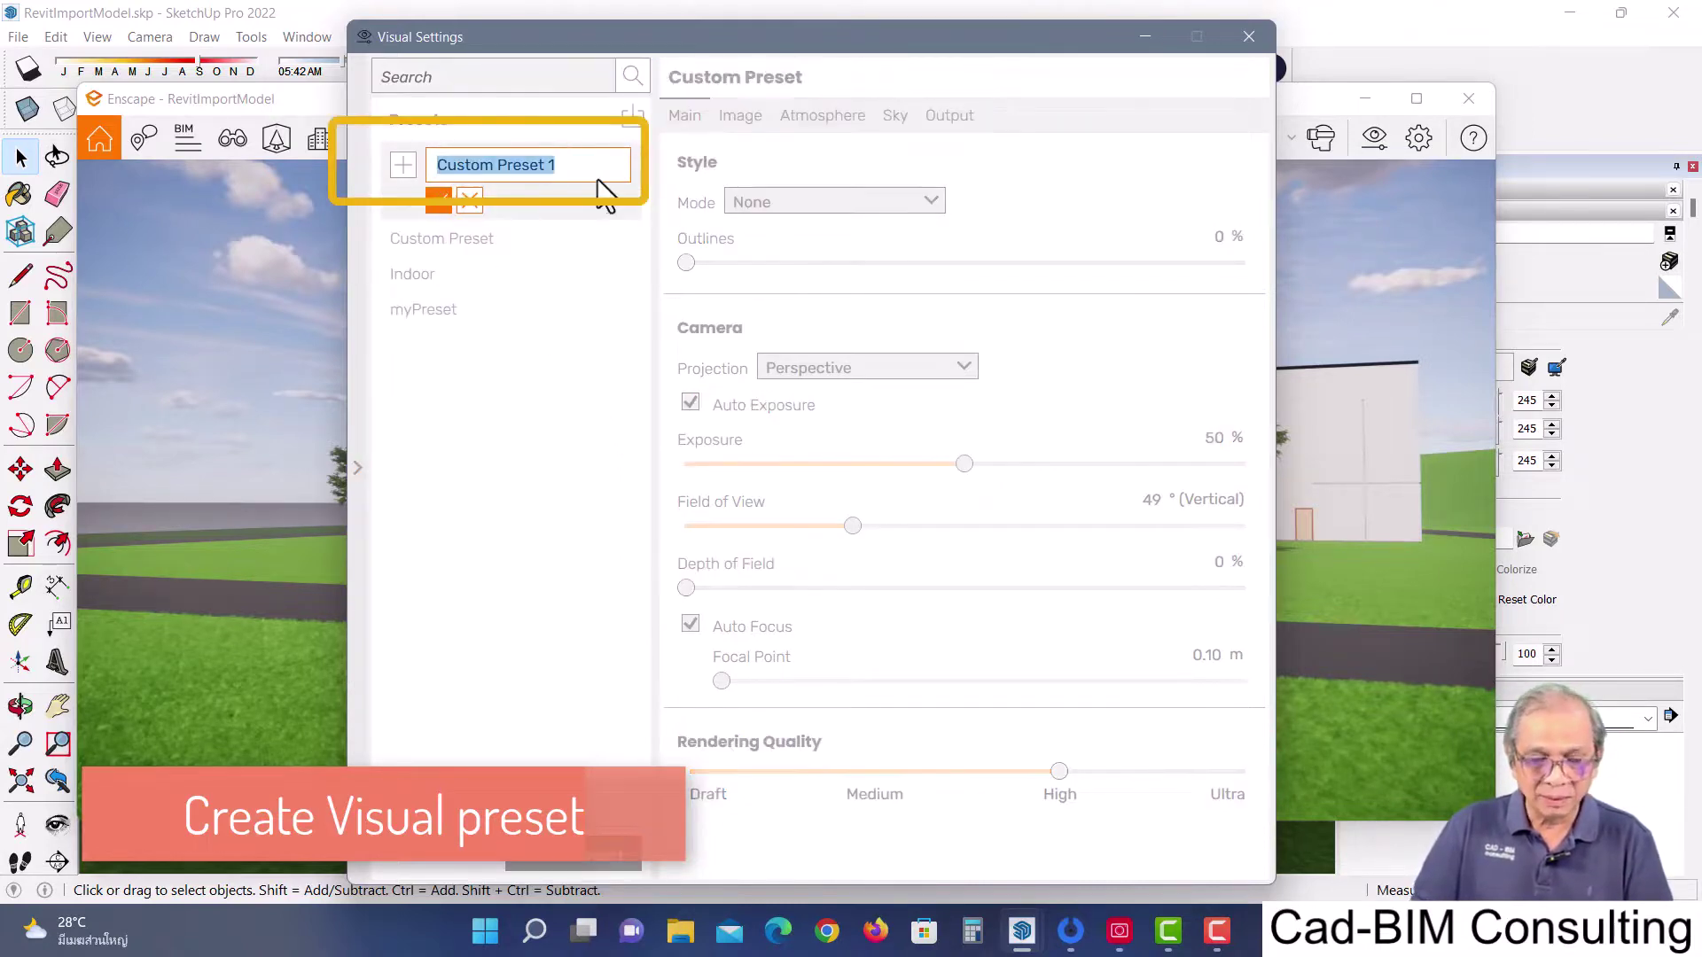
pyautogui.write('T')
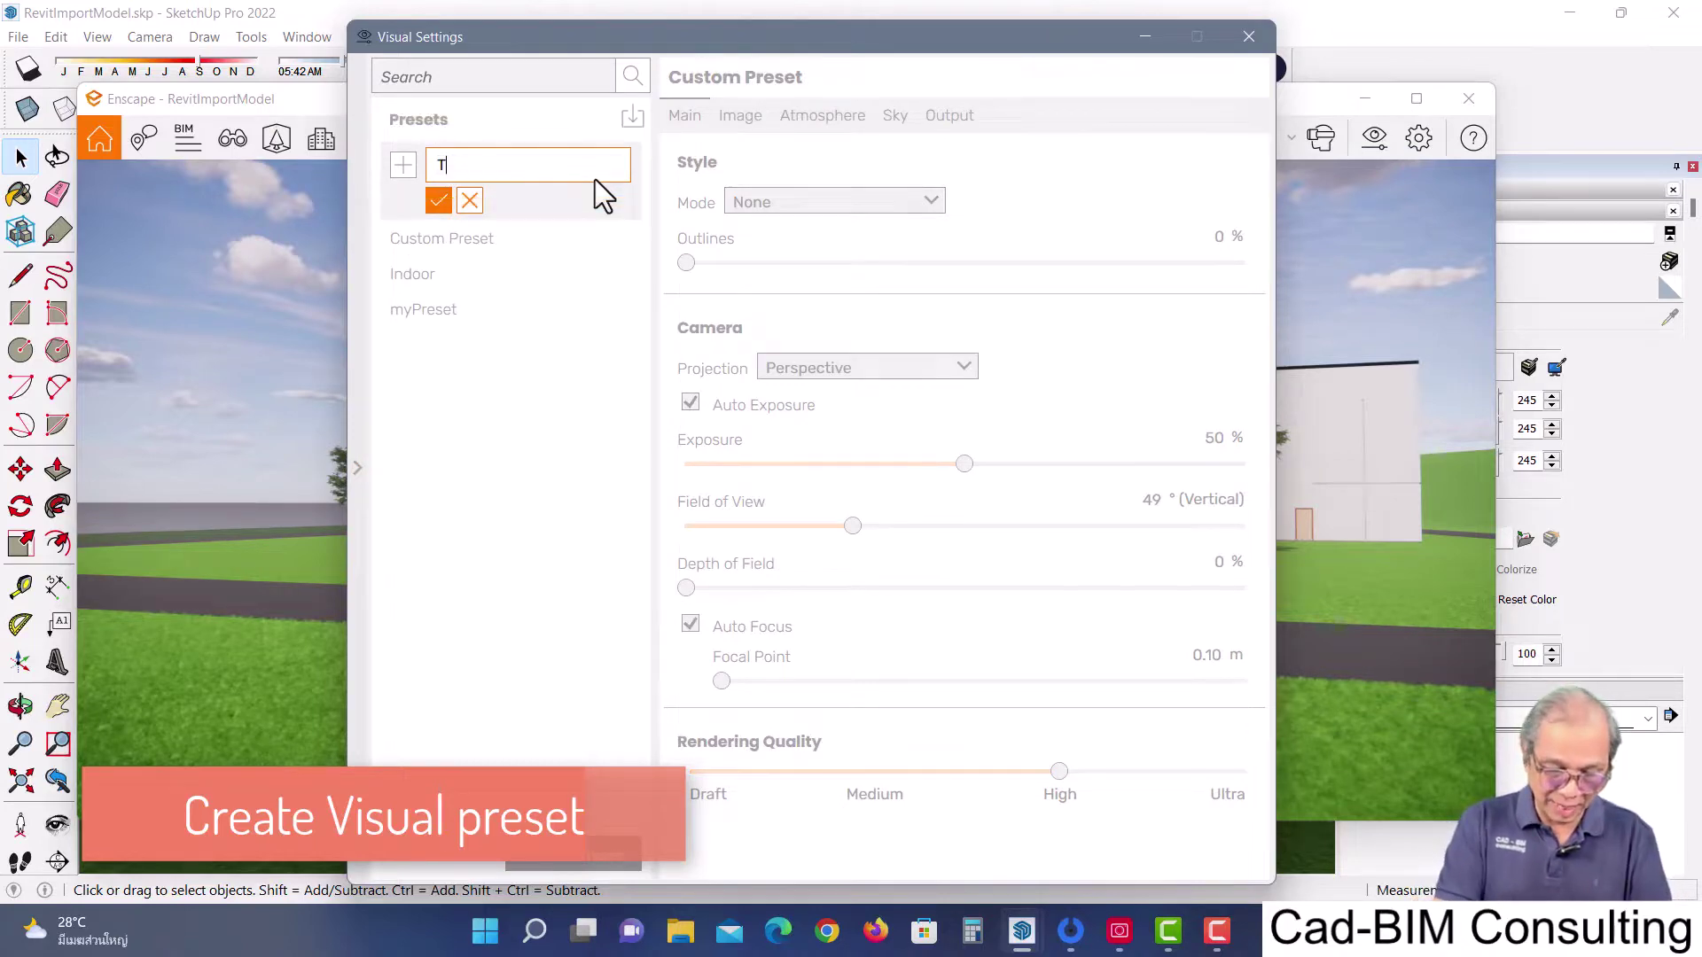
pyautogui.write('estSty')
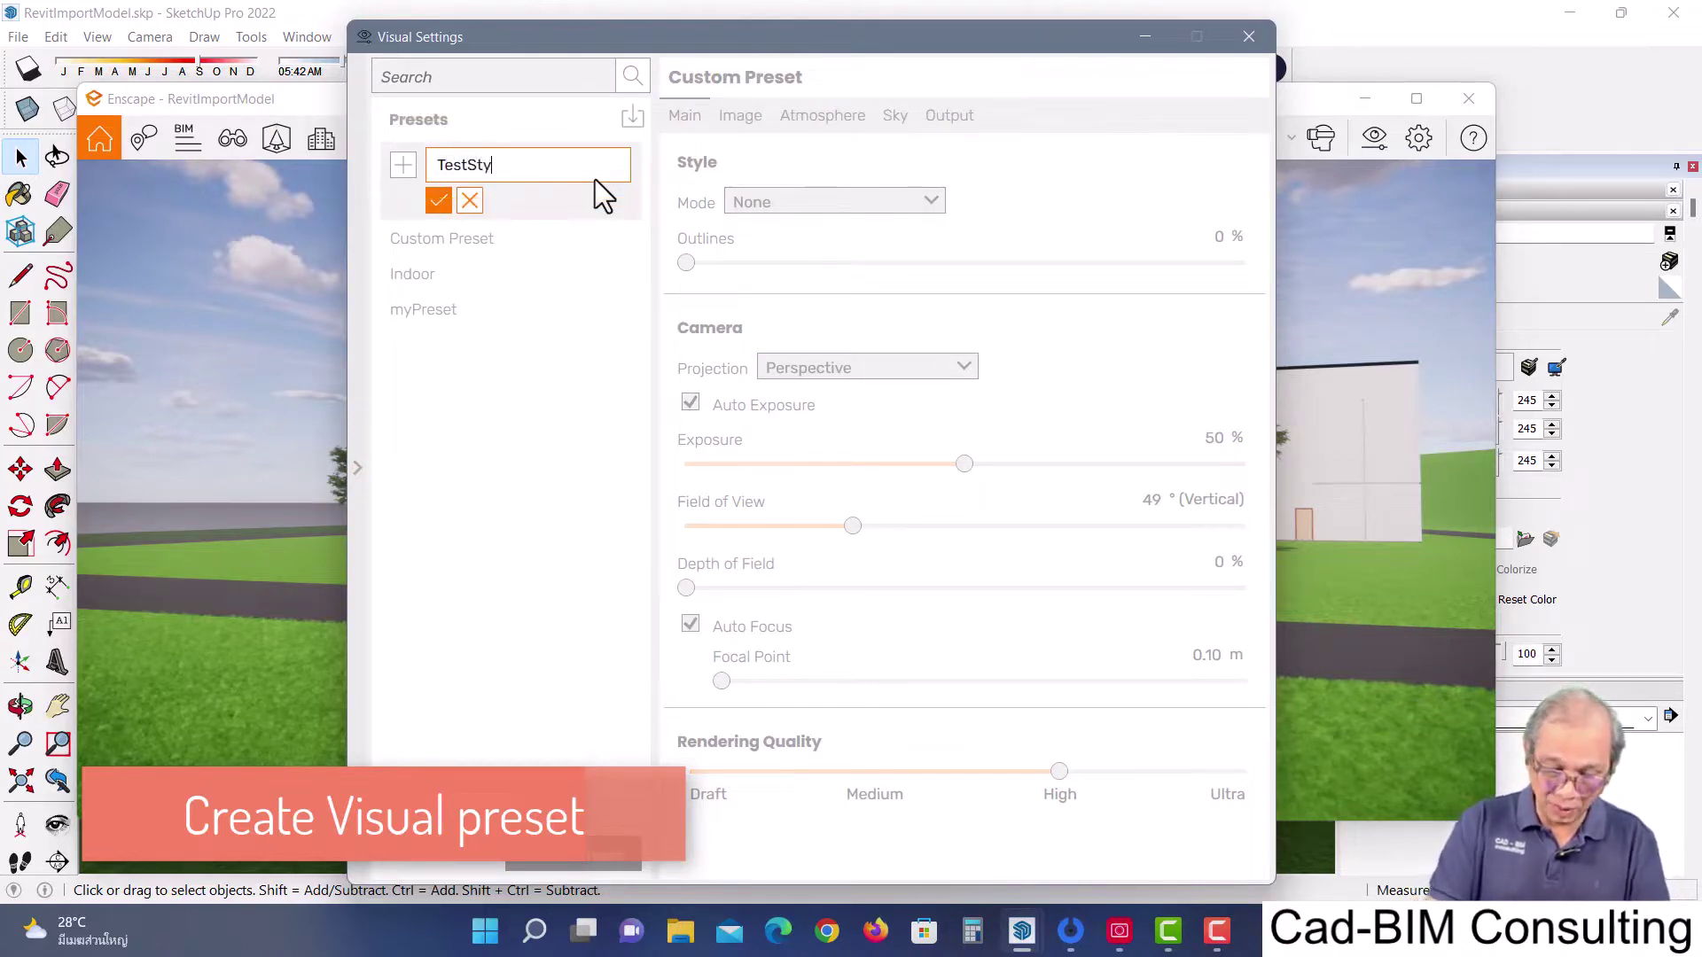
pyautogui.write('le')
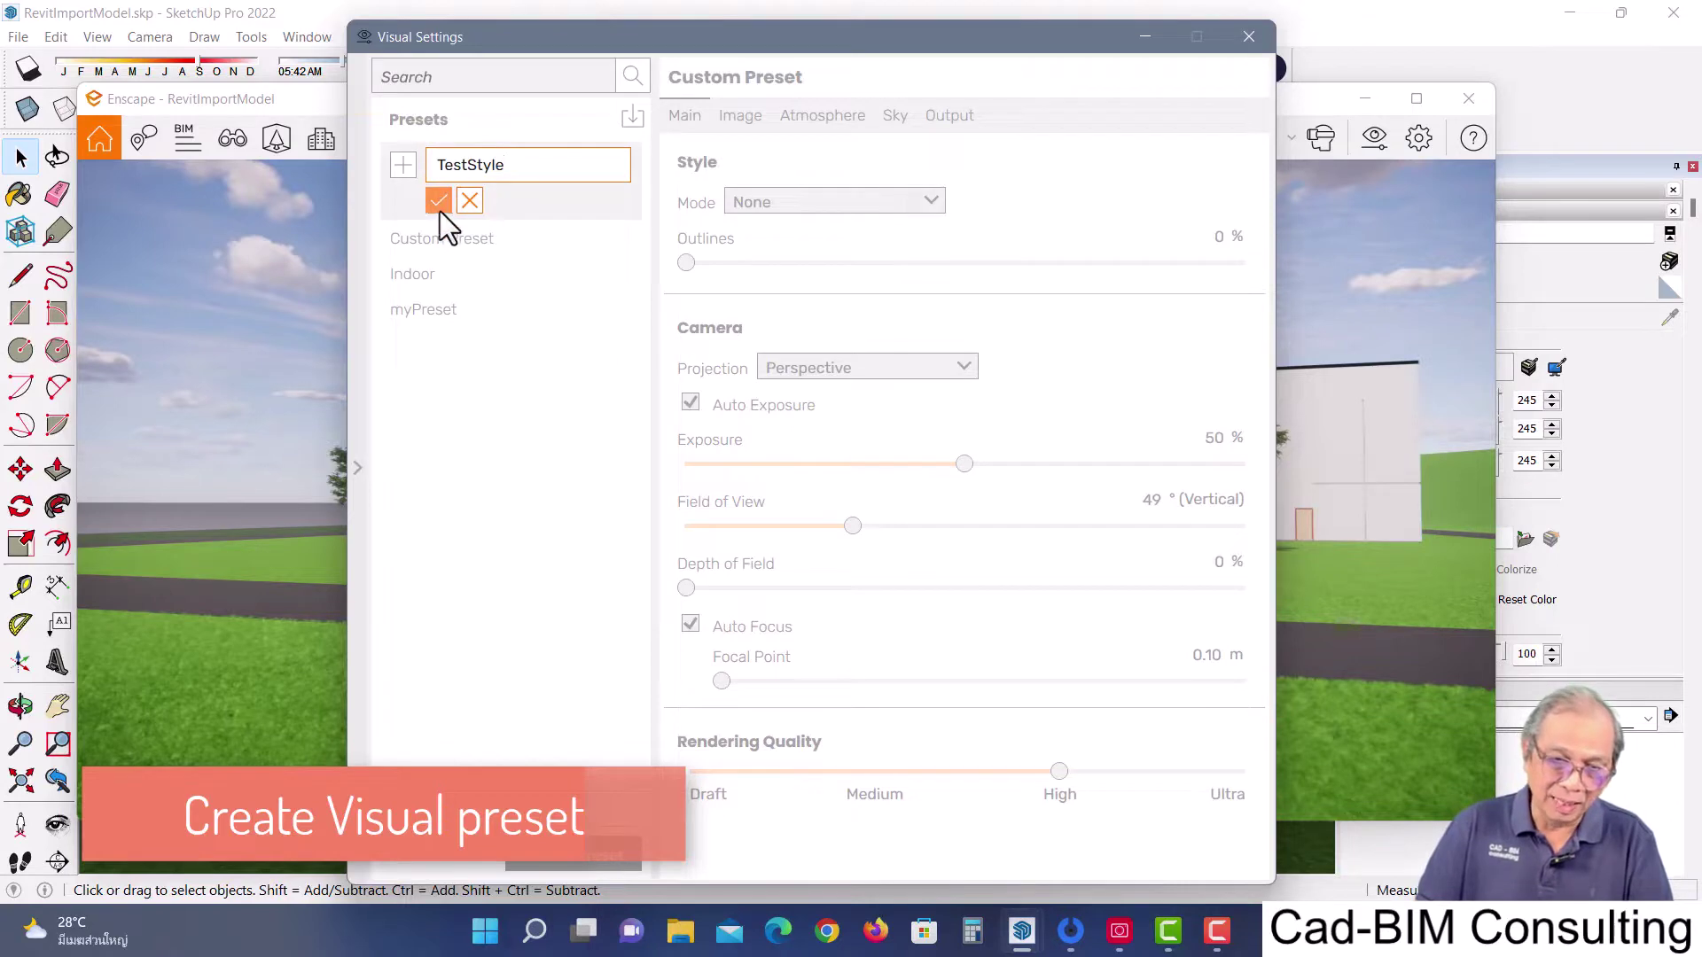
pyautogui.click(439, 204)
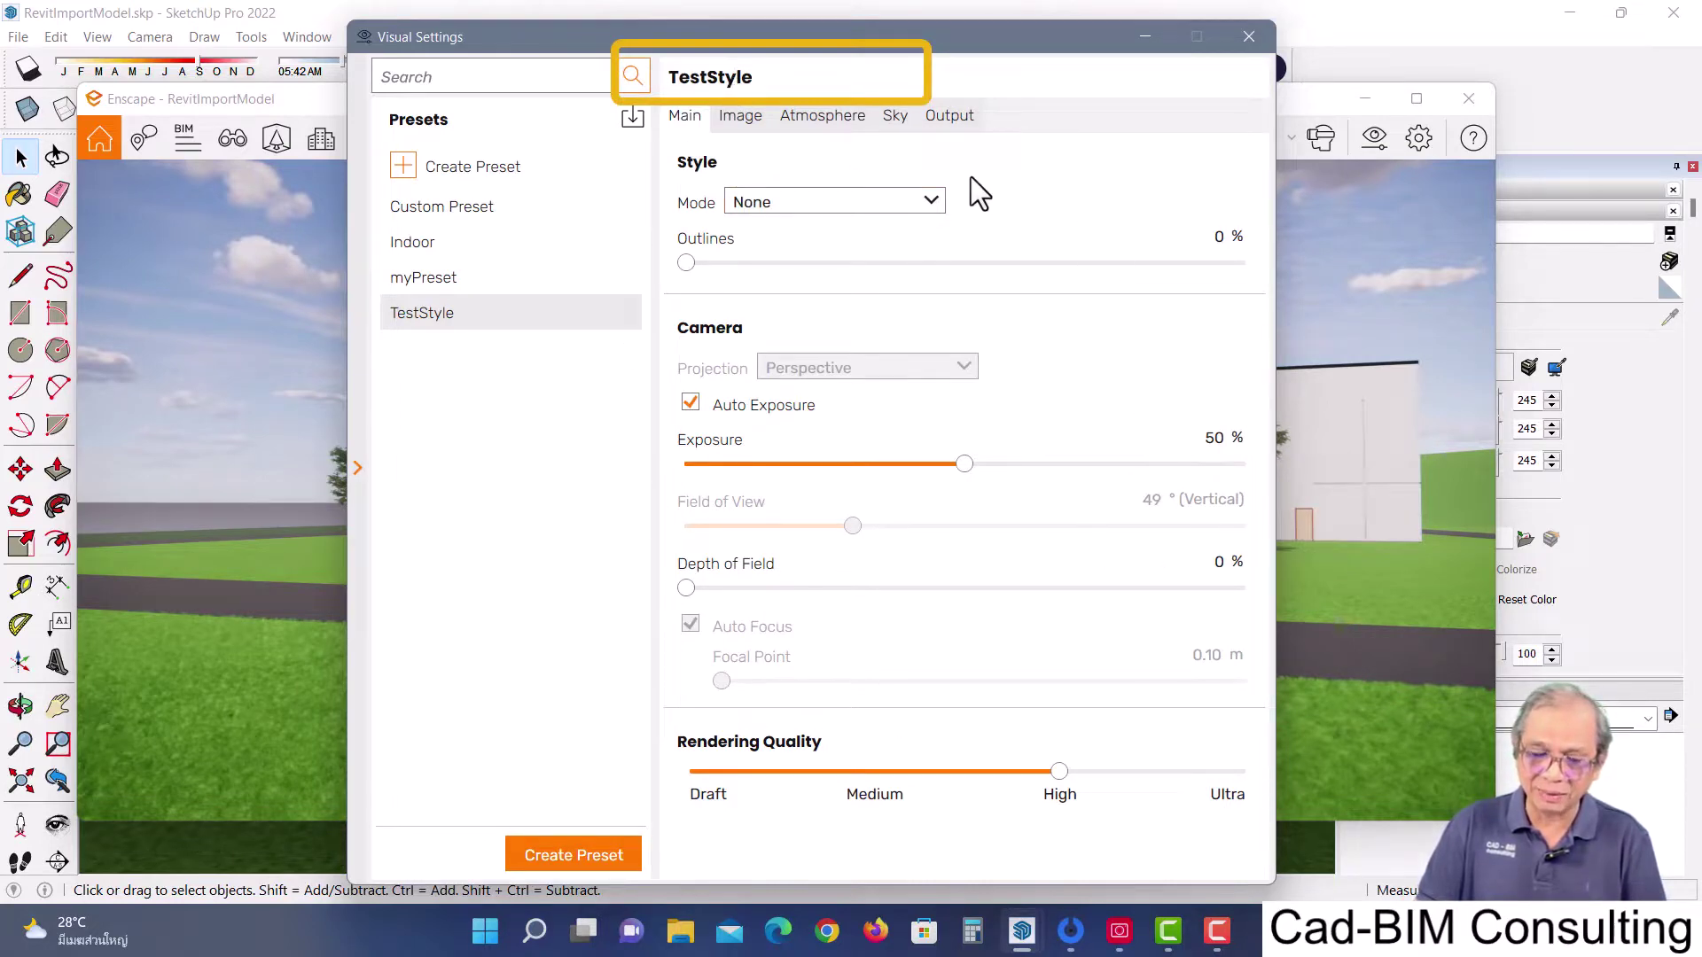
# Hide the presets list, shrink the render window, and dock the TestStyle settings to its right
pyautogui.moveTo(912, 51); pyautogui.dragTo(917, 49)
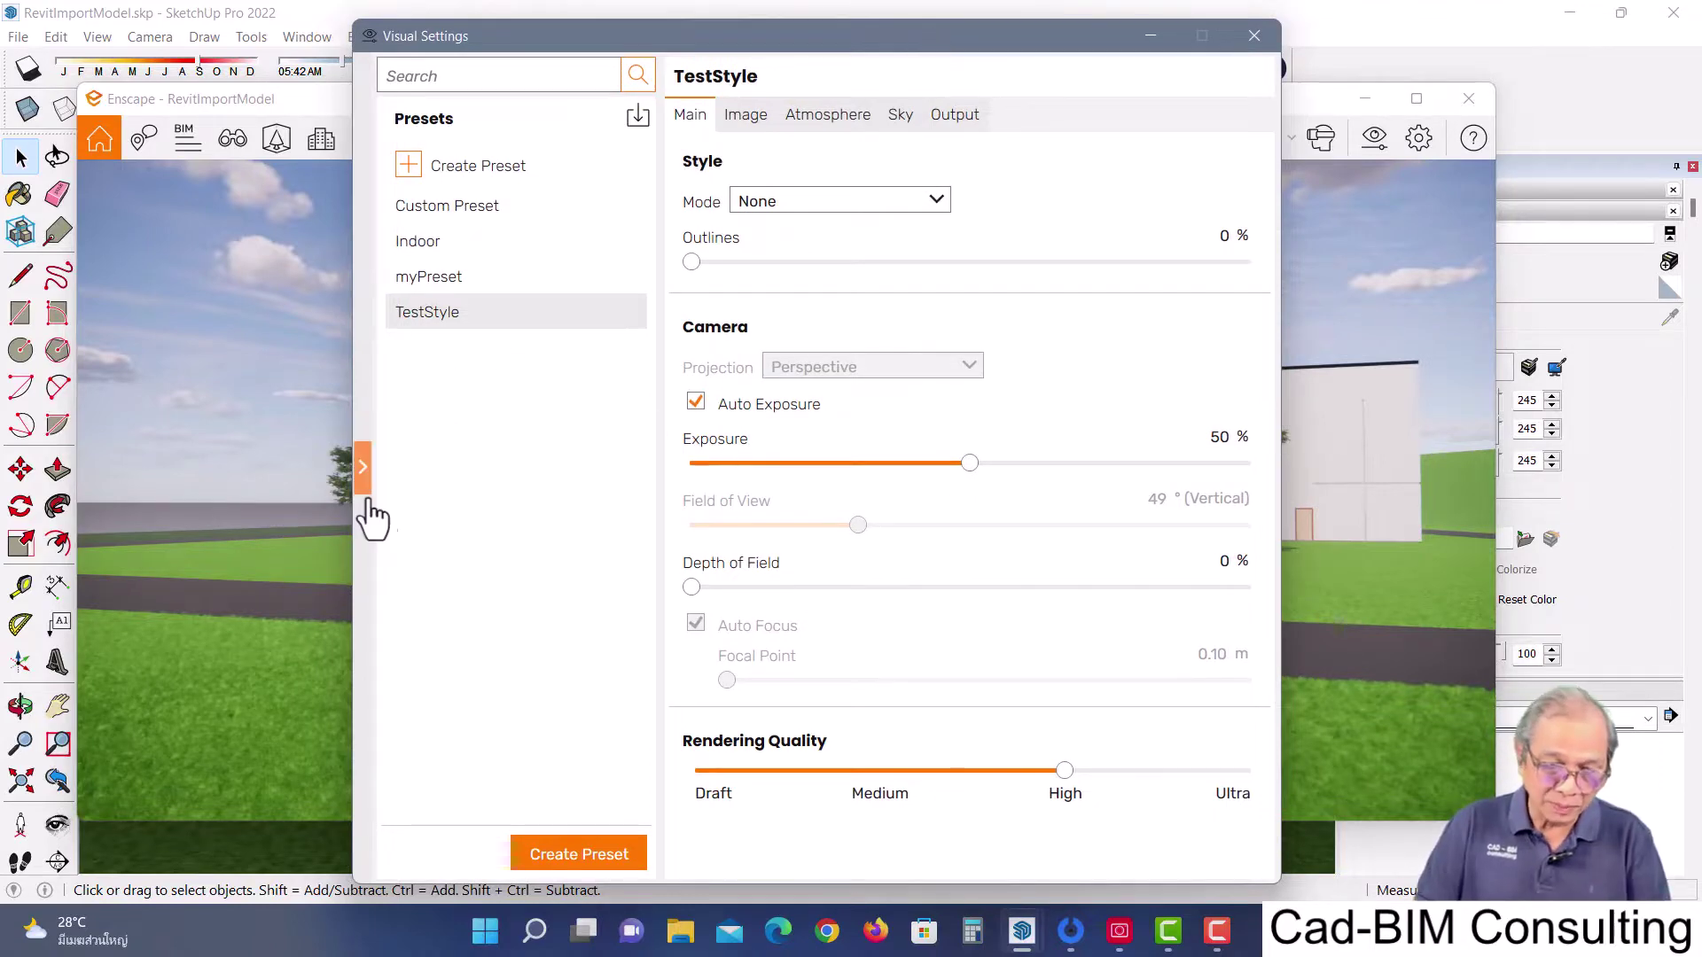
pyautogui.click(363, 469)
pyautogui.moveTo(695, 34)
pyautogui.mouseDown()
pyautogui.moveTo(500, 28)
pyautogui.moveTo(1243, 89)
pyautogui.moveTo(876, 92)
pyautogui.moveTo(1168, 55)
pyautogui.mouseUp()
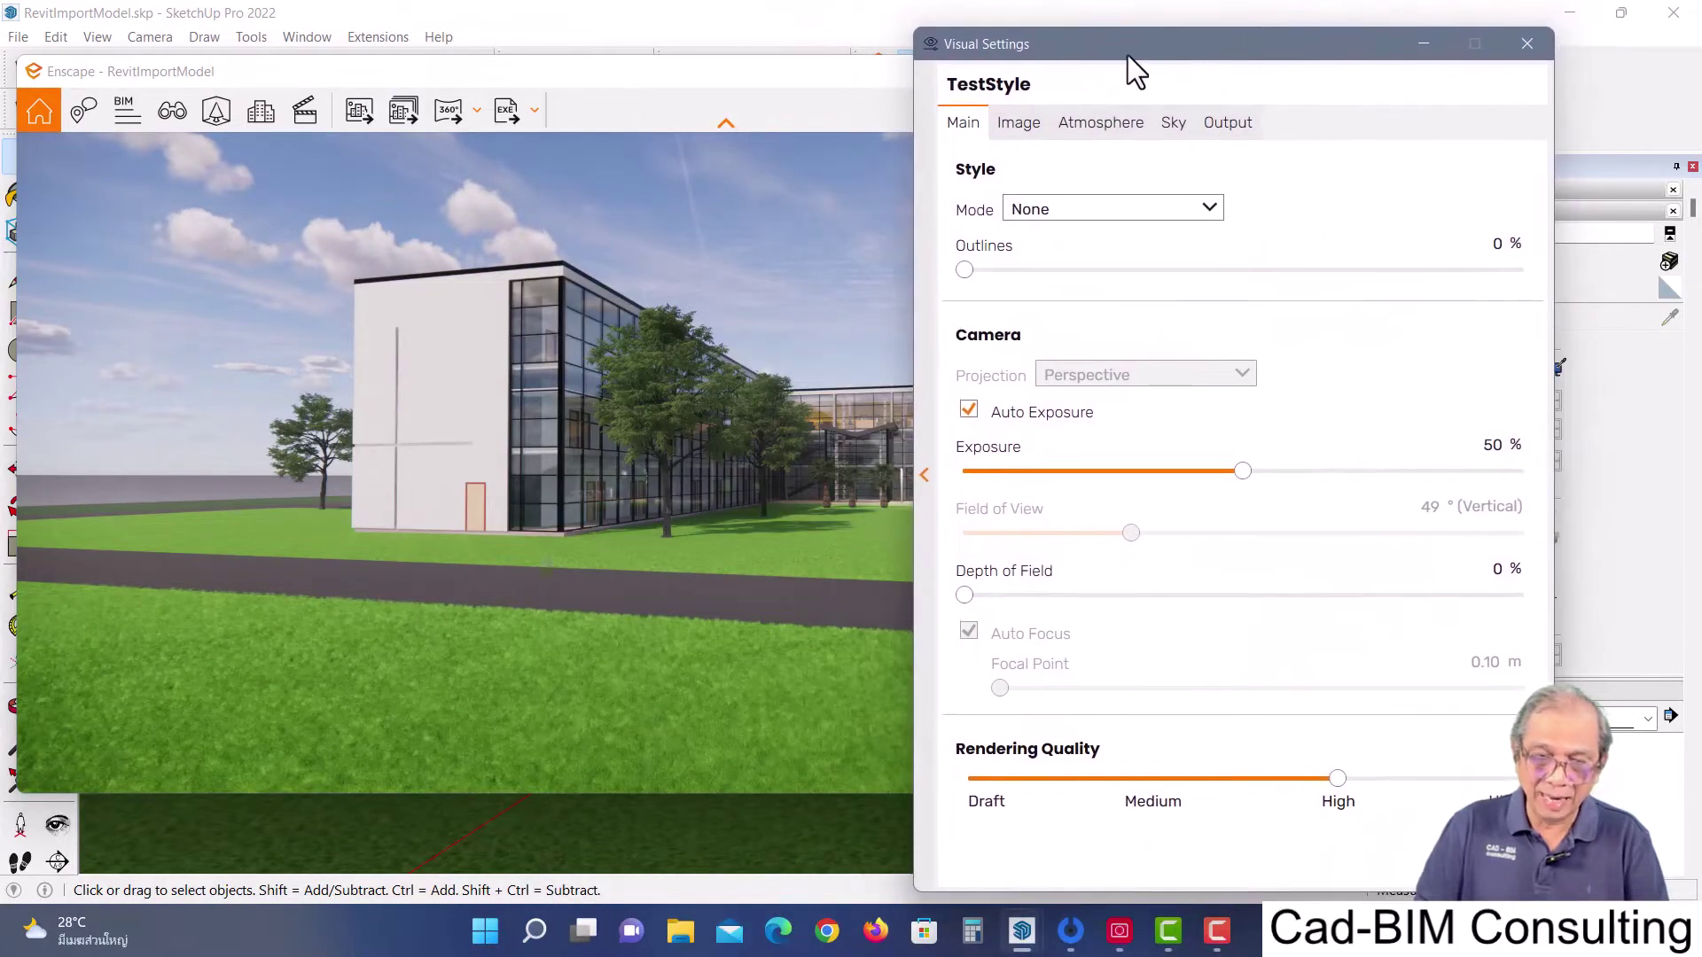
pyautogui.moveTo(1365, 40); pyautogui.dragTo(1008, 107)
pyautogui.moveTo(1434, 792); pyautogui.dragTo(1353, 779)
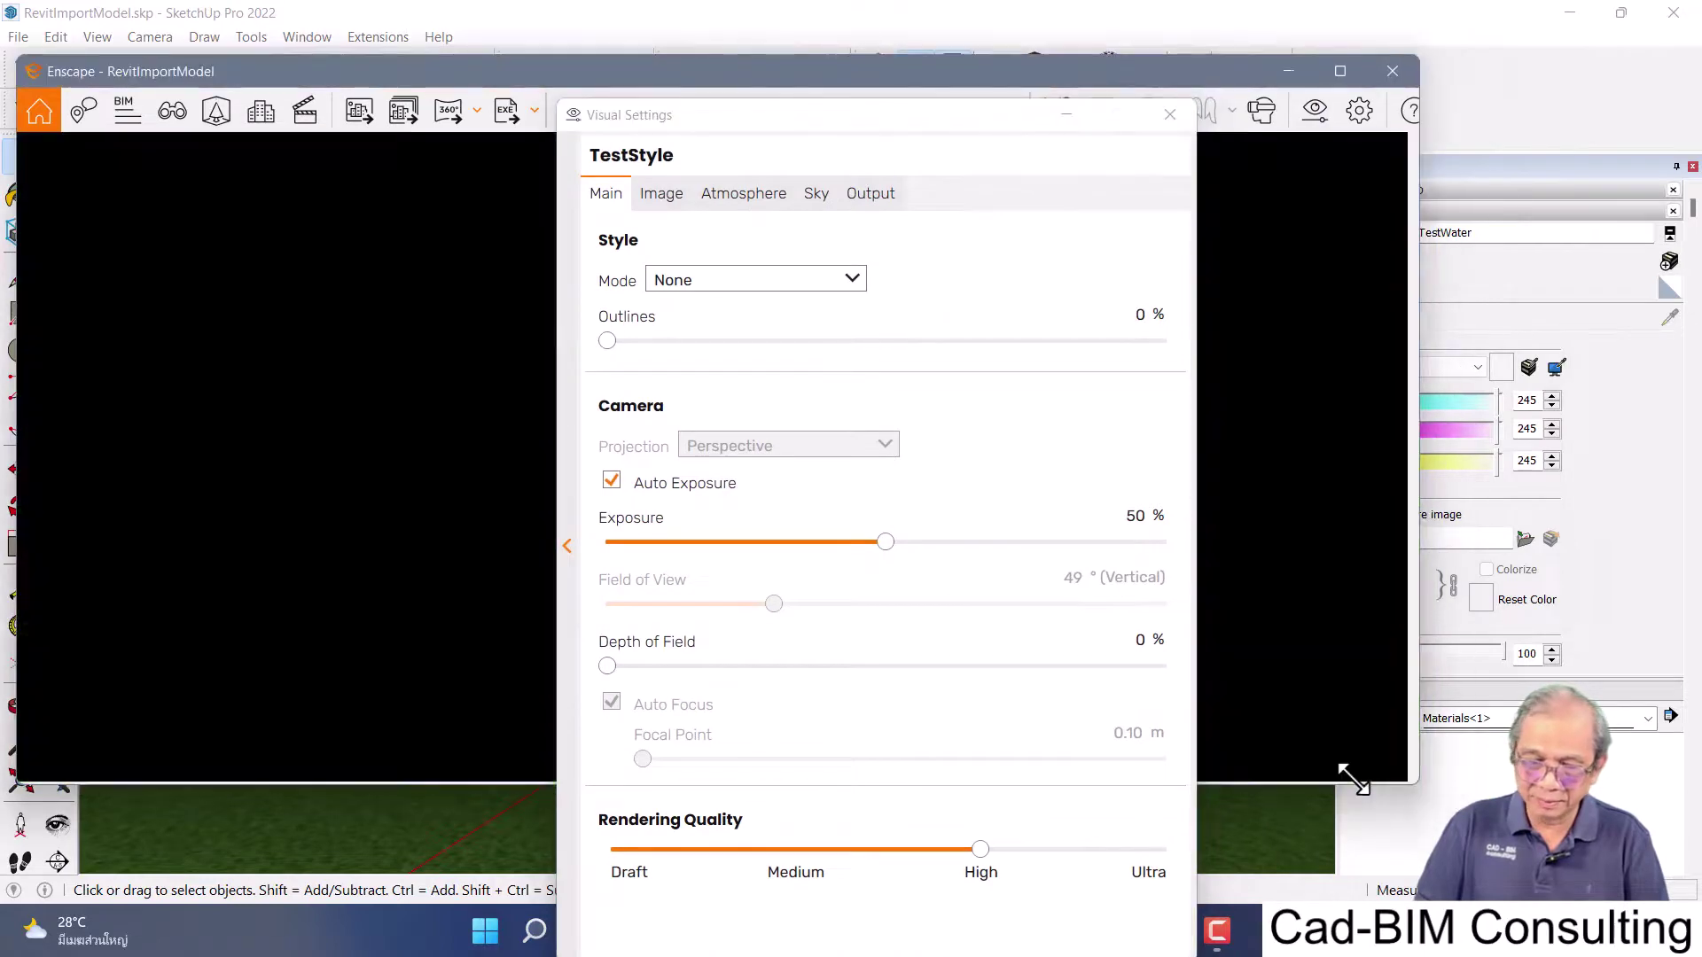
pyautogui.moveTo(928, 112)
pyautogui.mouseDown()
pyautogui.moveTo(1271, 94)
pyautogui.moveTo(1367, 39)
pyautogui.moveTo(1246, 34)
pyautogui.mouseUp()
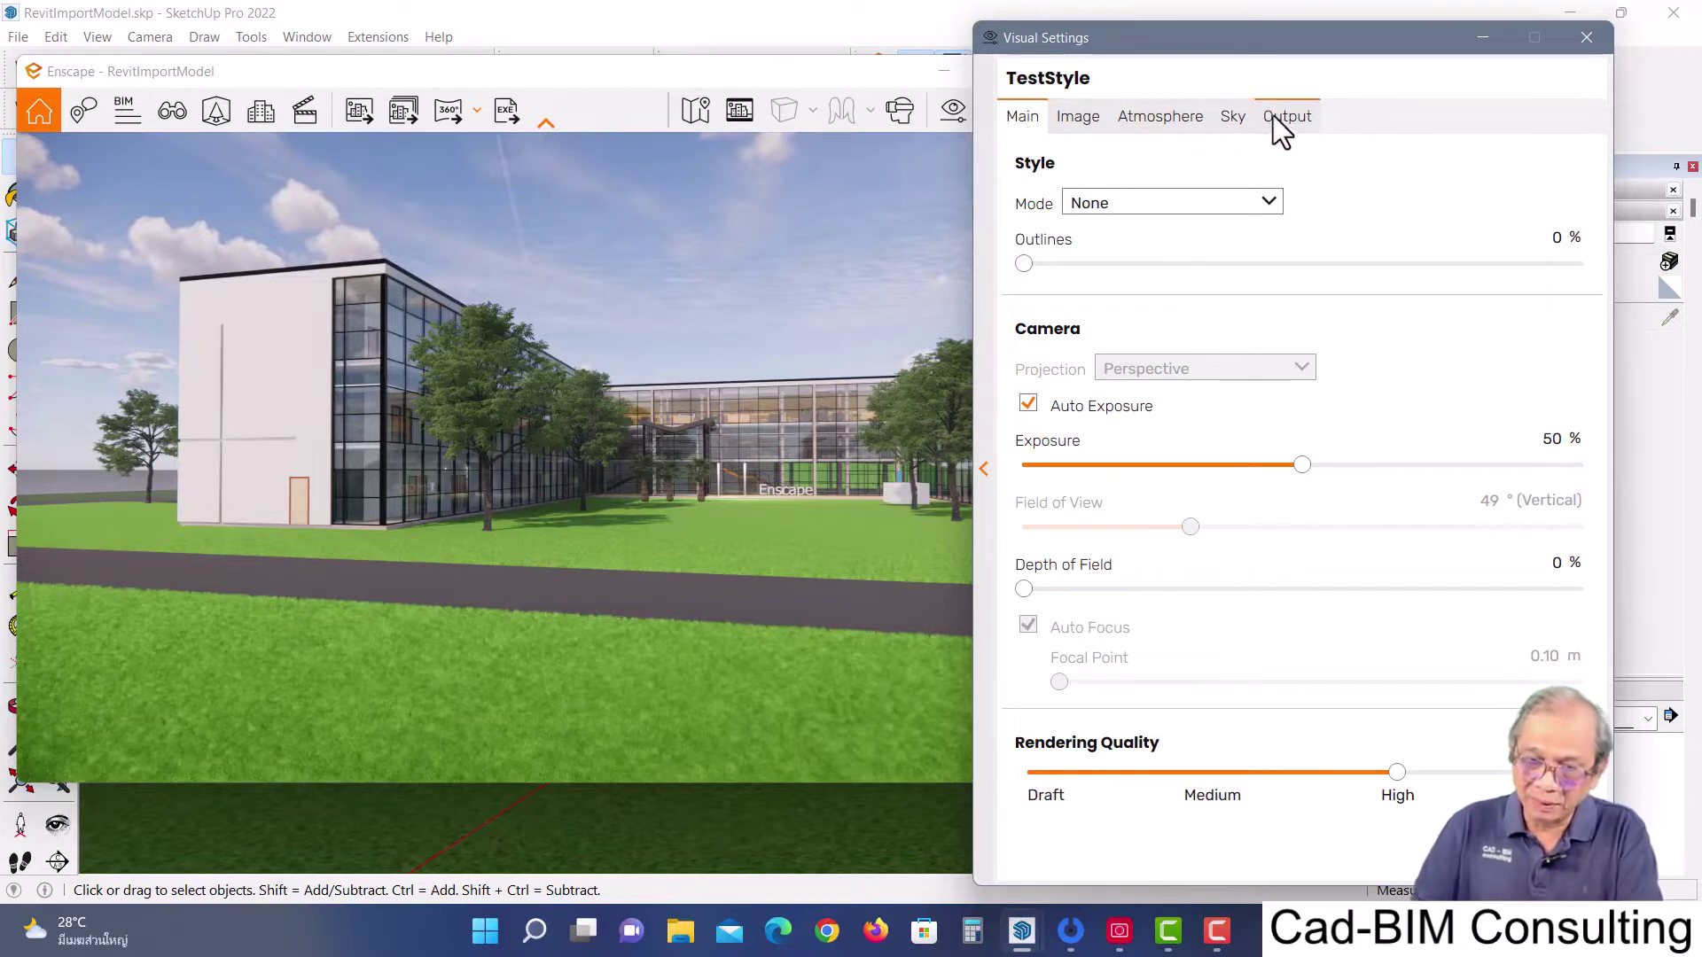
pyautogui.click(1081, 124)
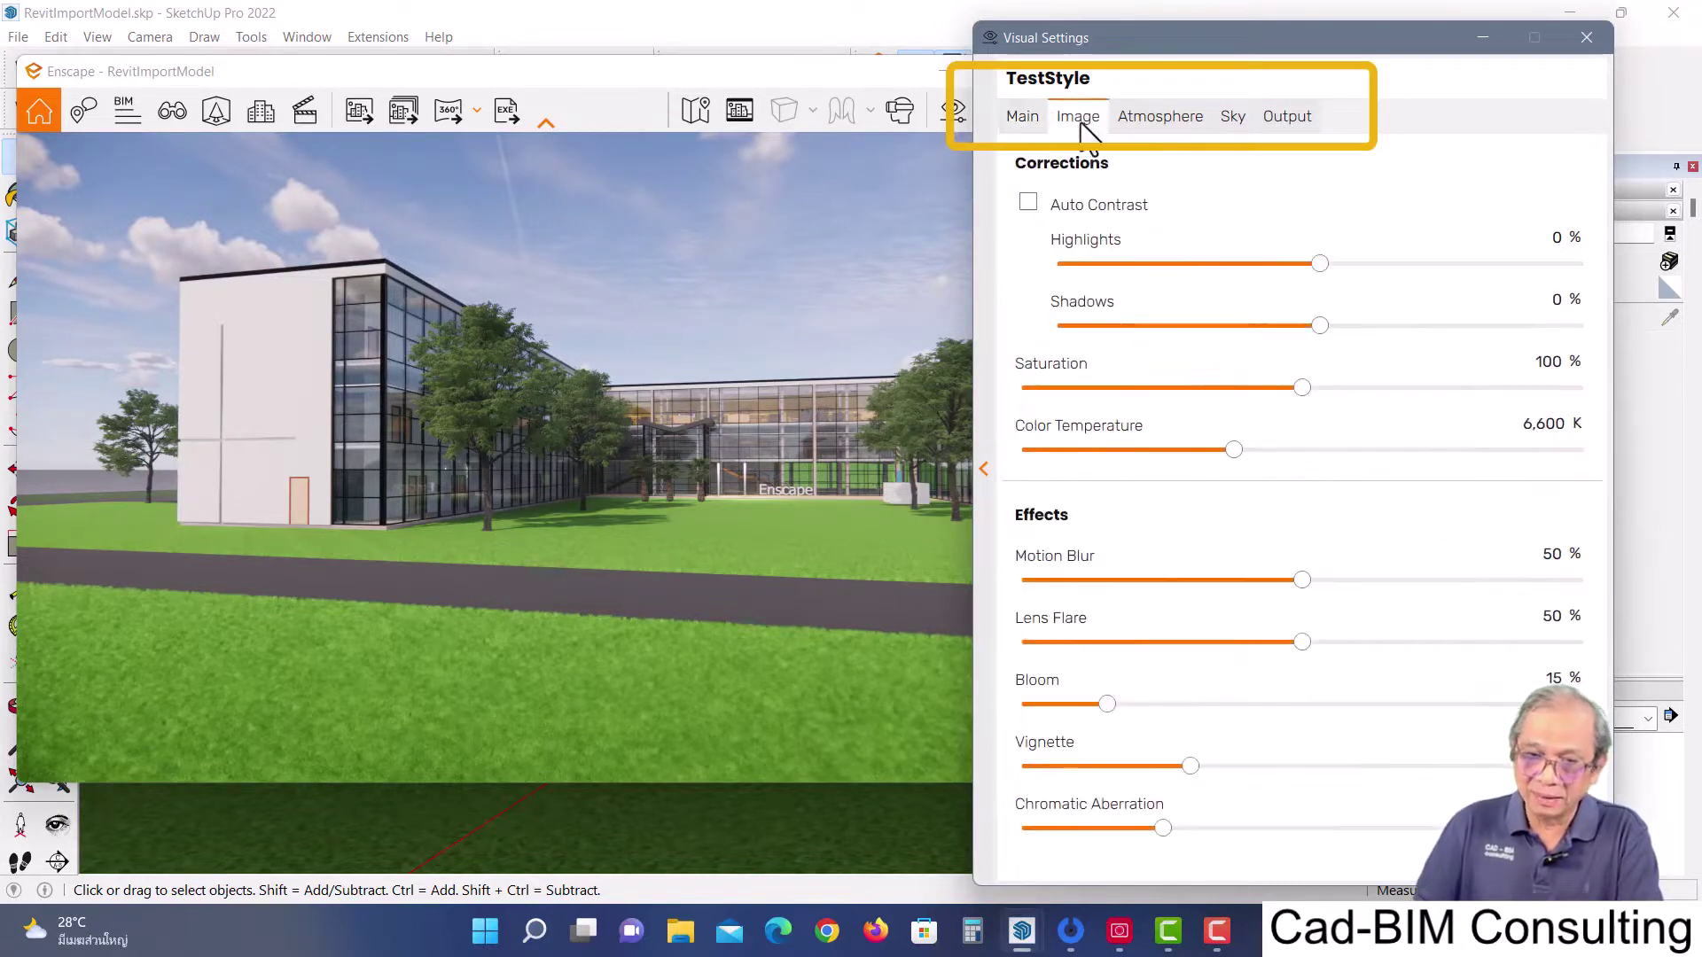
pyautogui.click(1163, 111)
pyautogui.click(1234, 118)
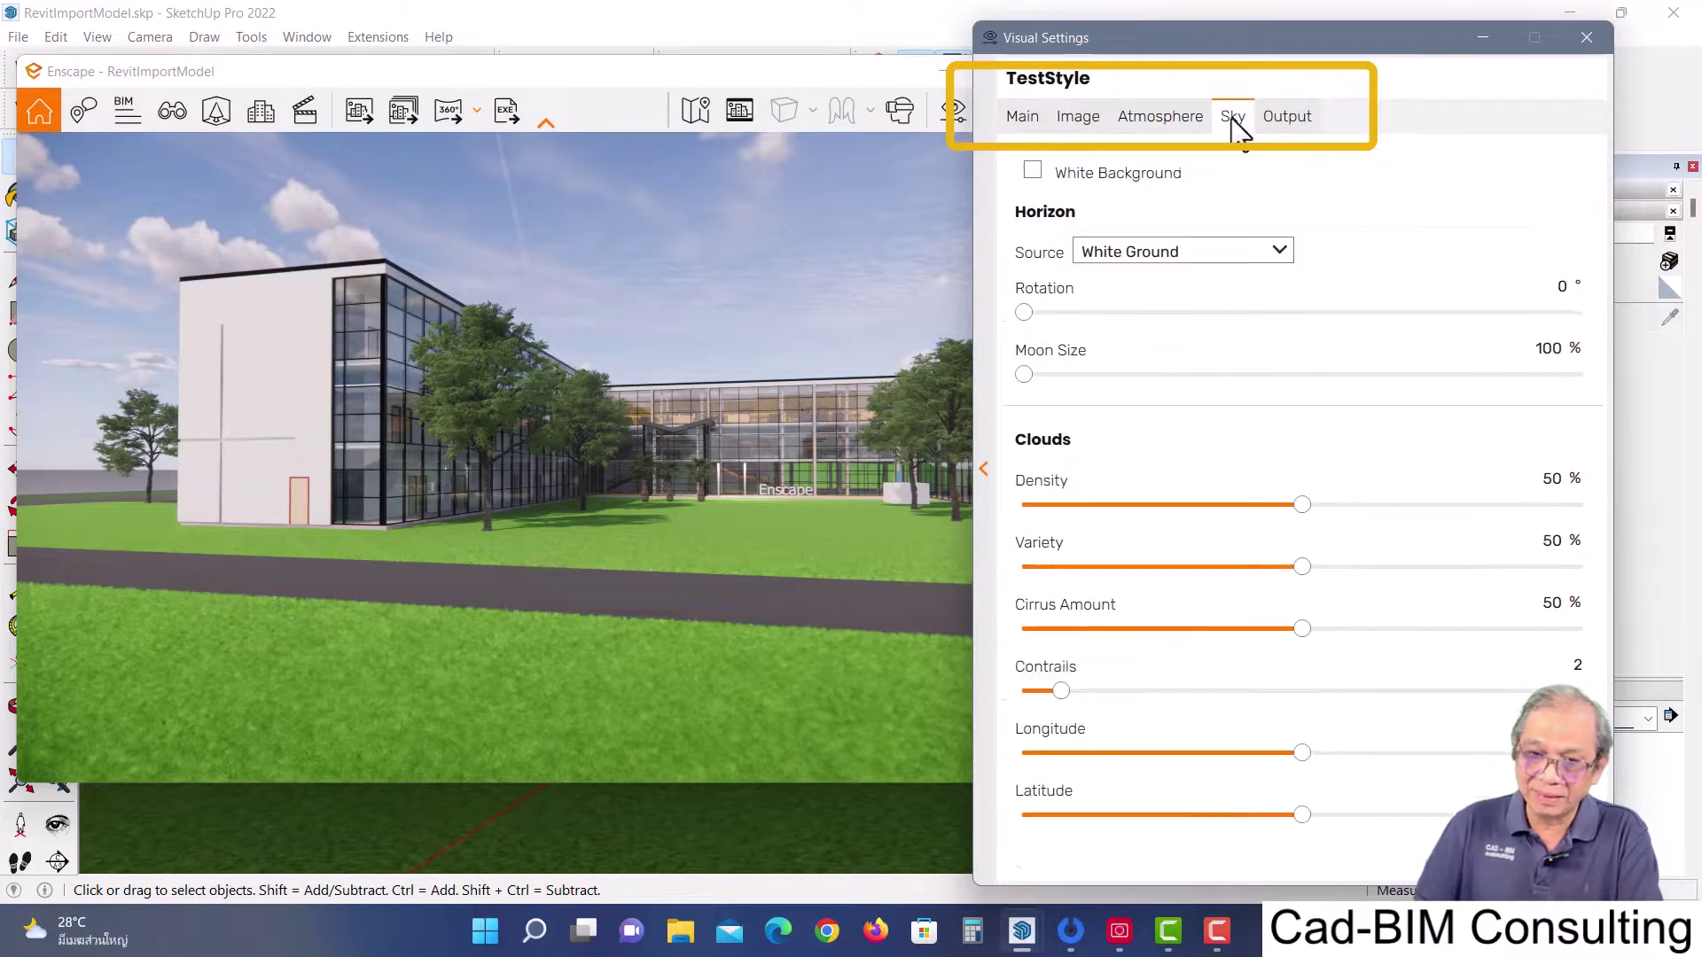
pyautogui.click(1019, 121)
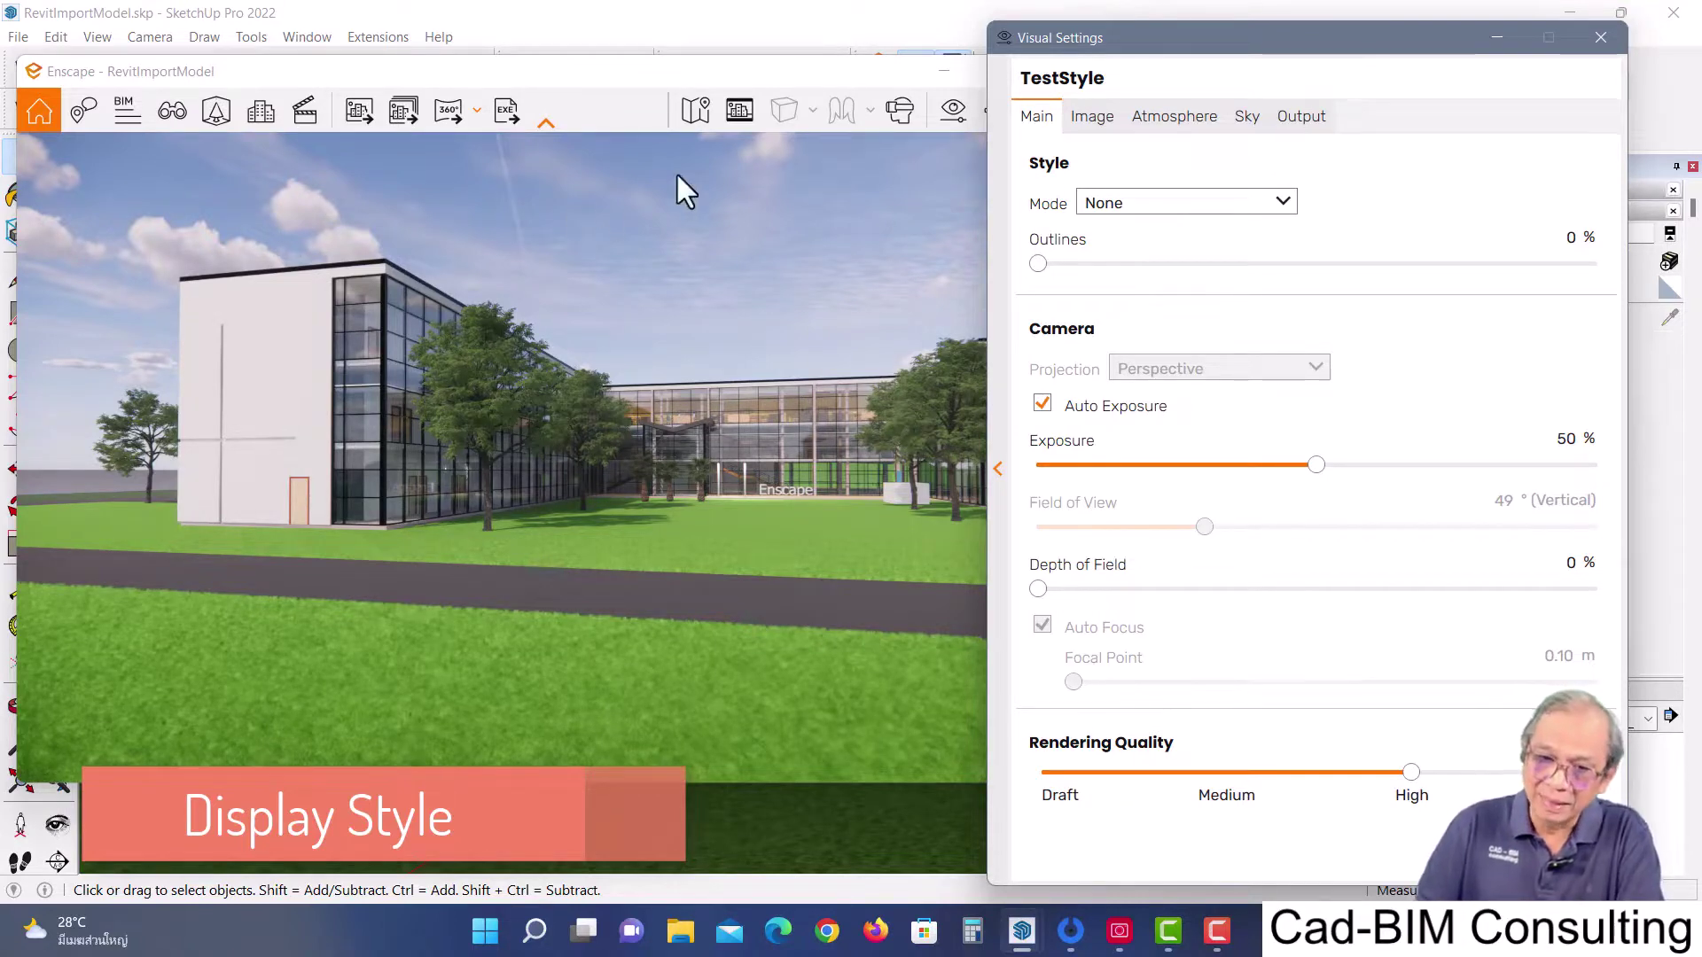
# Try the White style mode on TestStyle, then settle on Polystyrol
pyautogui.click(1282, 201)
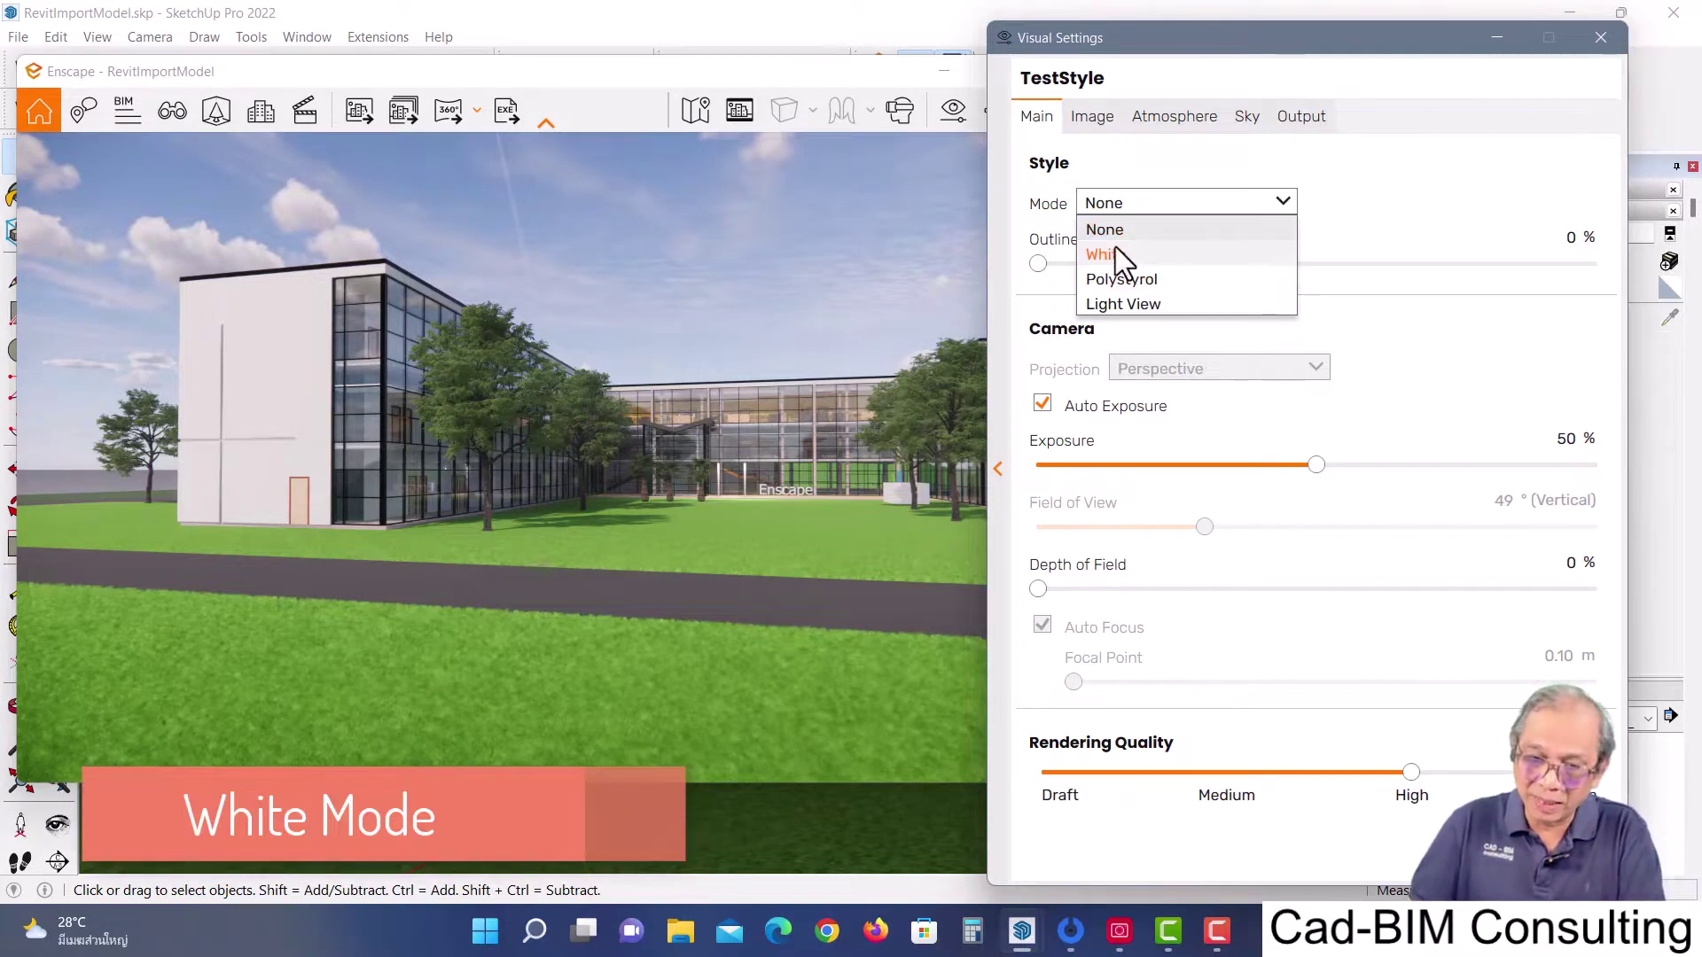
pyautogui.click(1117, 256)
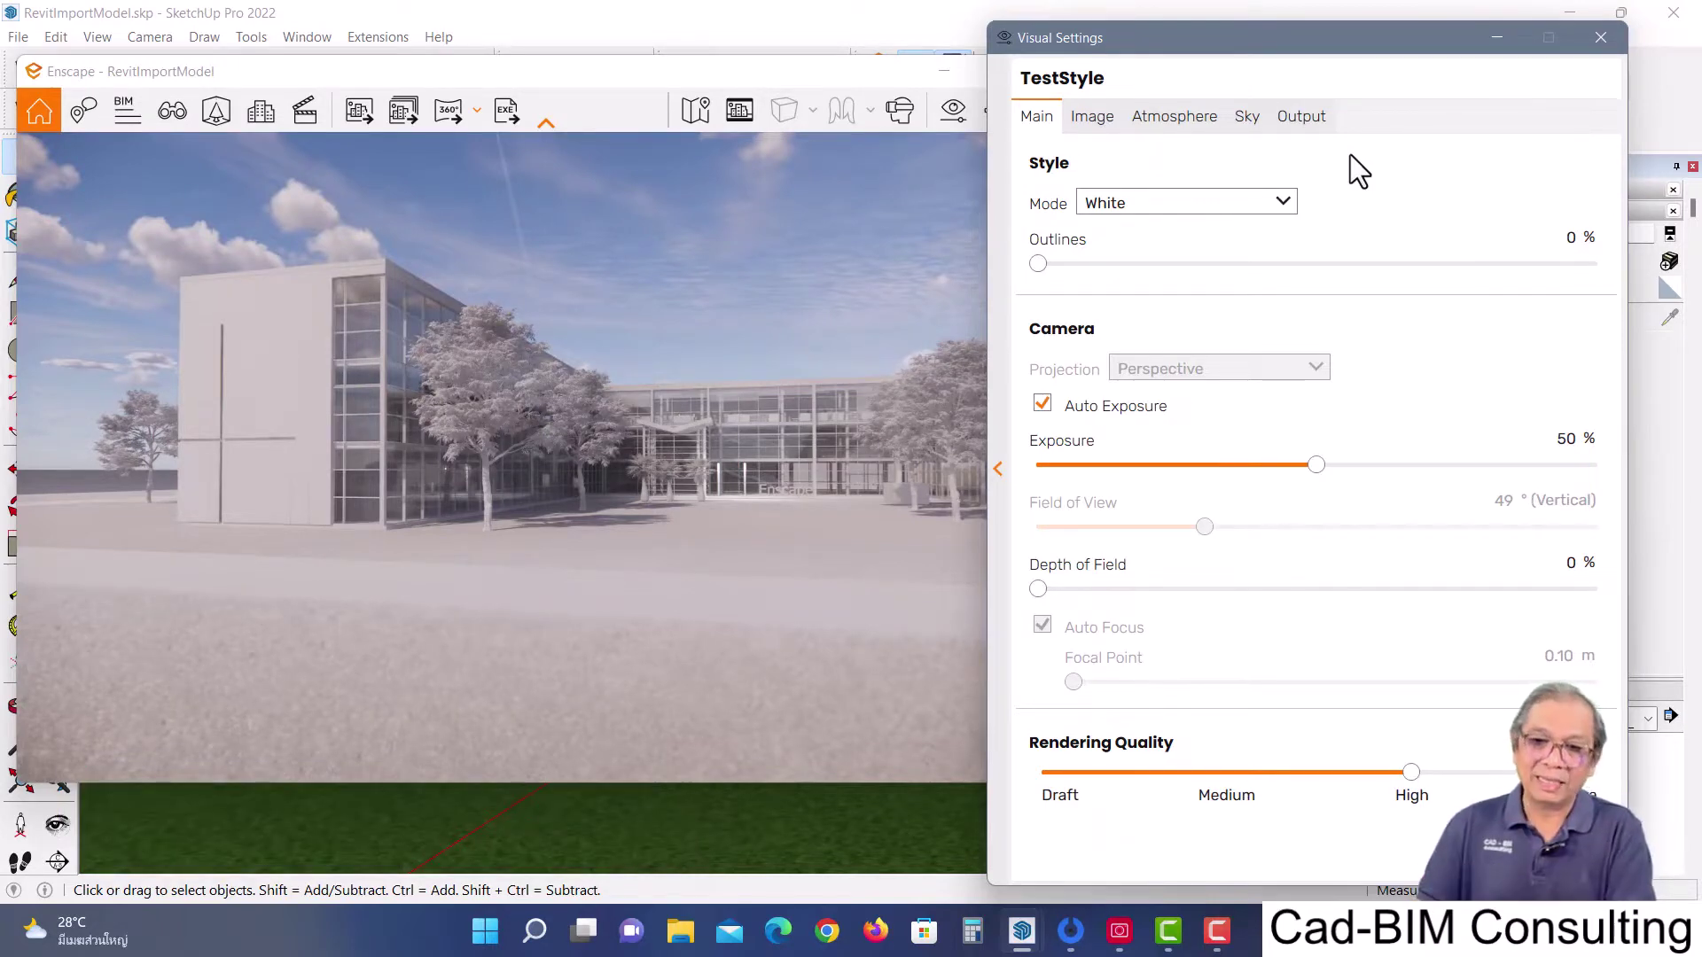
pyautogui.click(1285, 202)
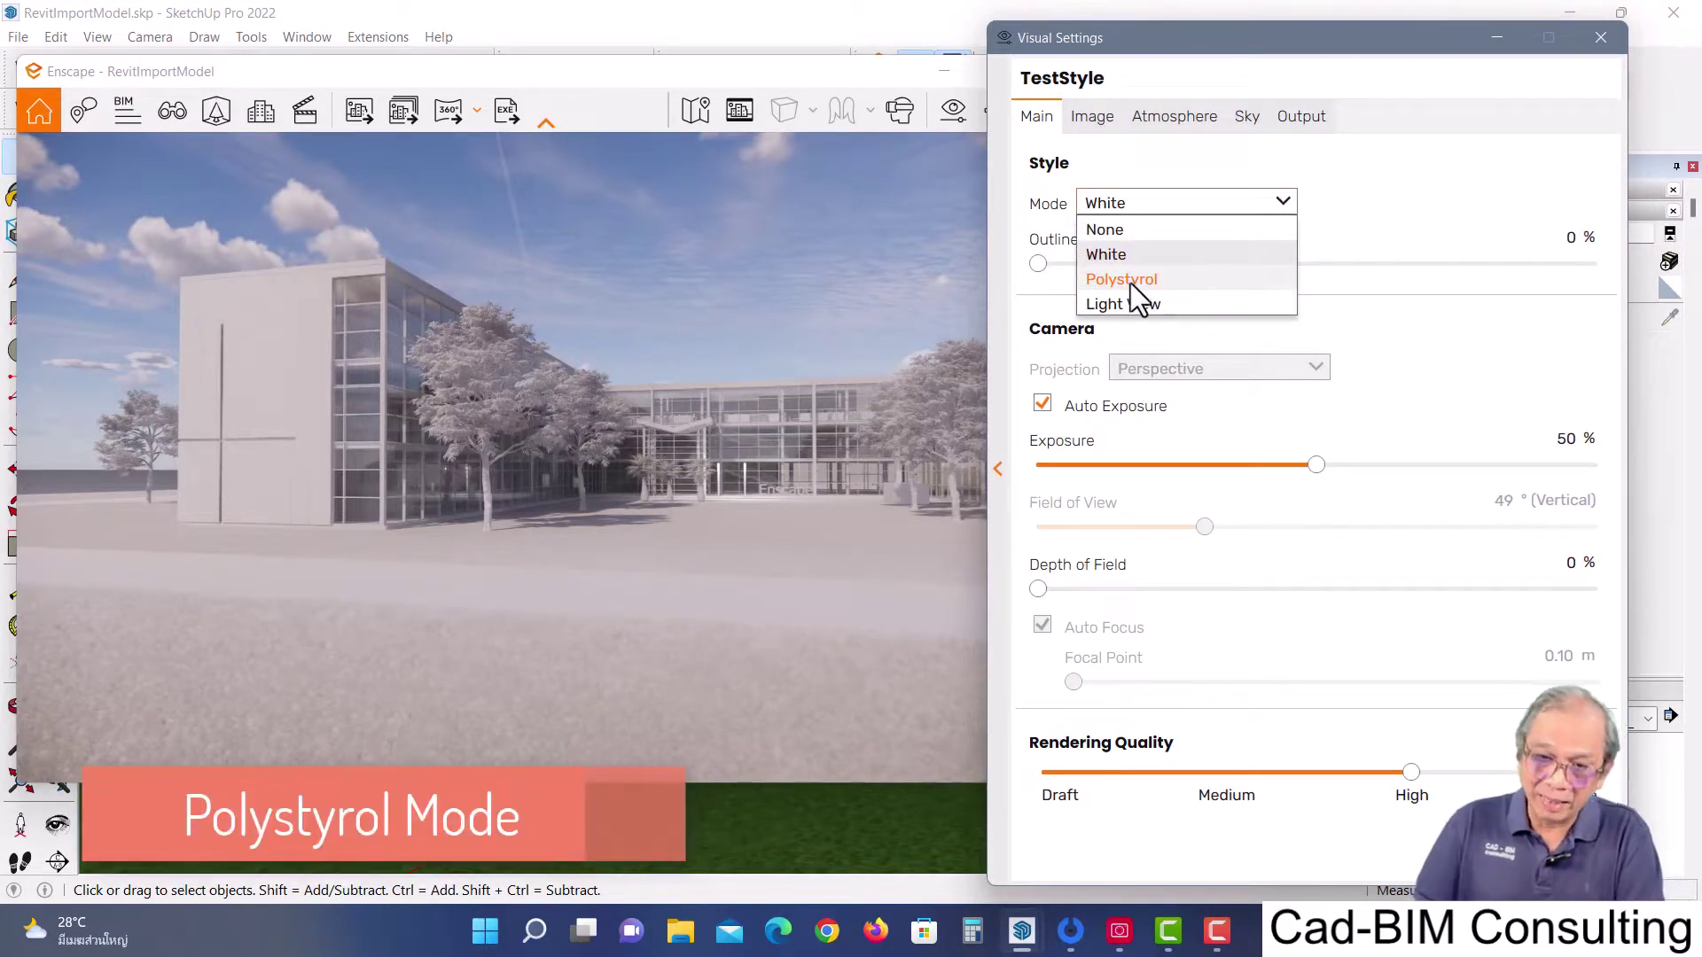
pyautogui.click(1141, 280)
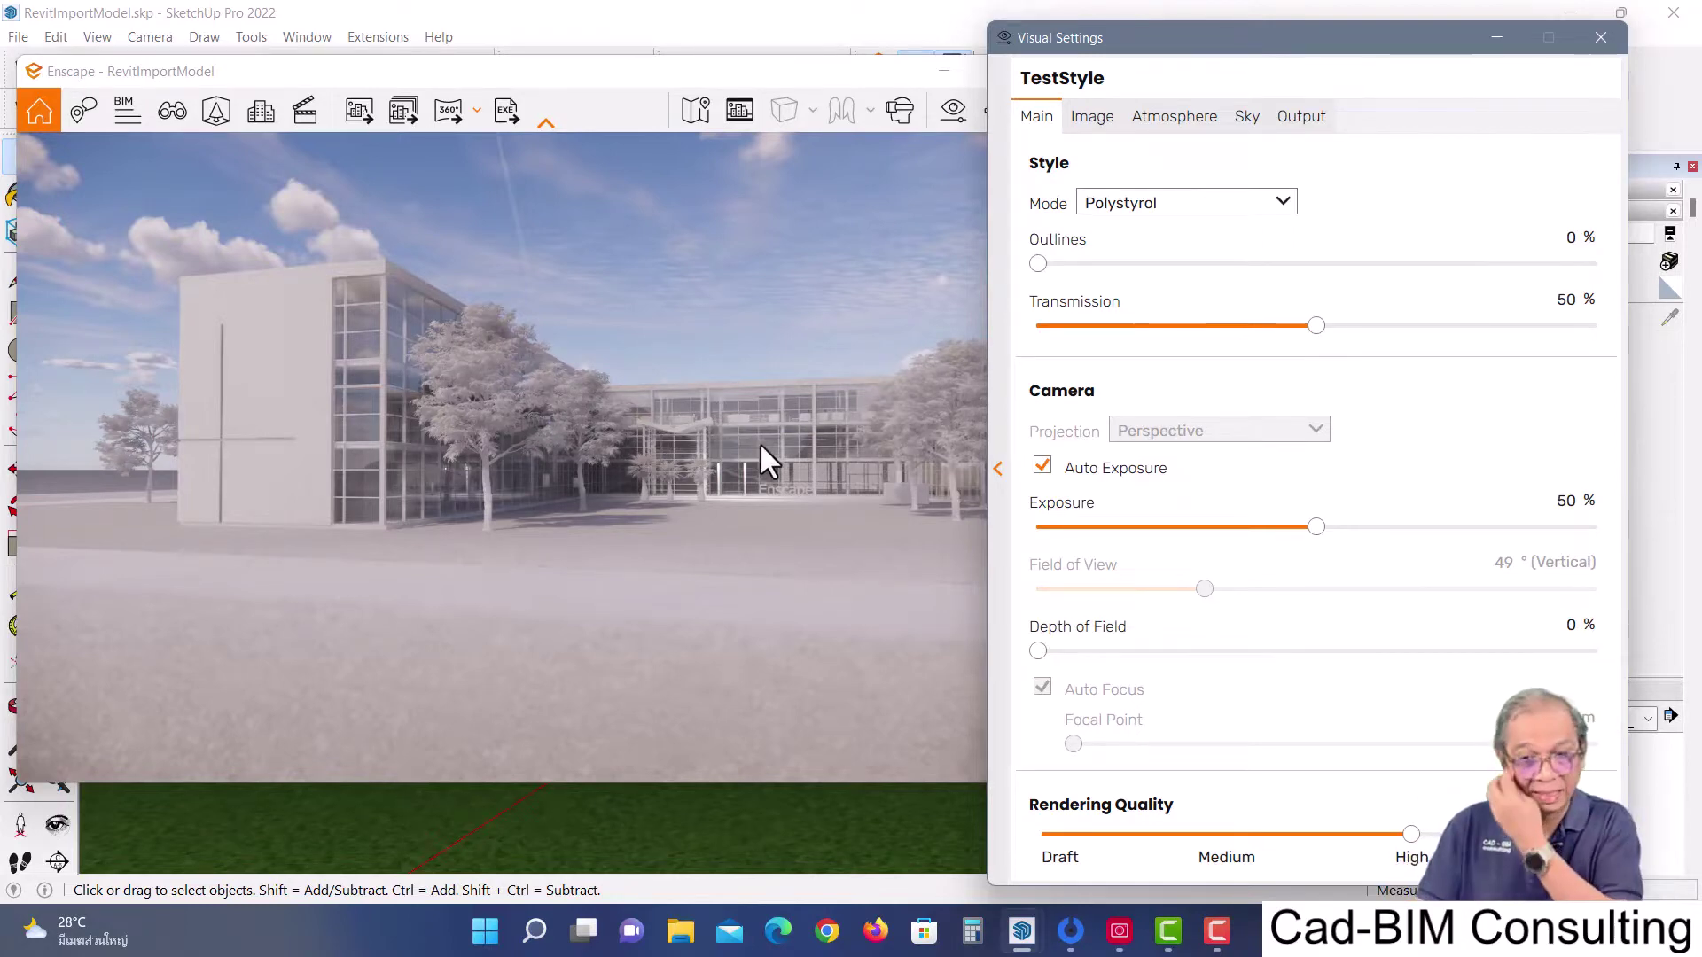
# Preview TestStyle in Light View style mode to see the lux false-colour render
pyautogui.click(1284, 206)
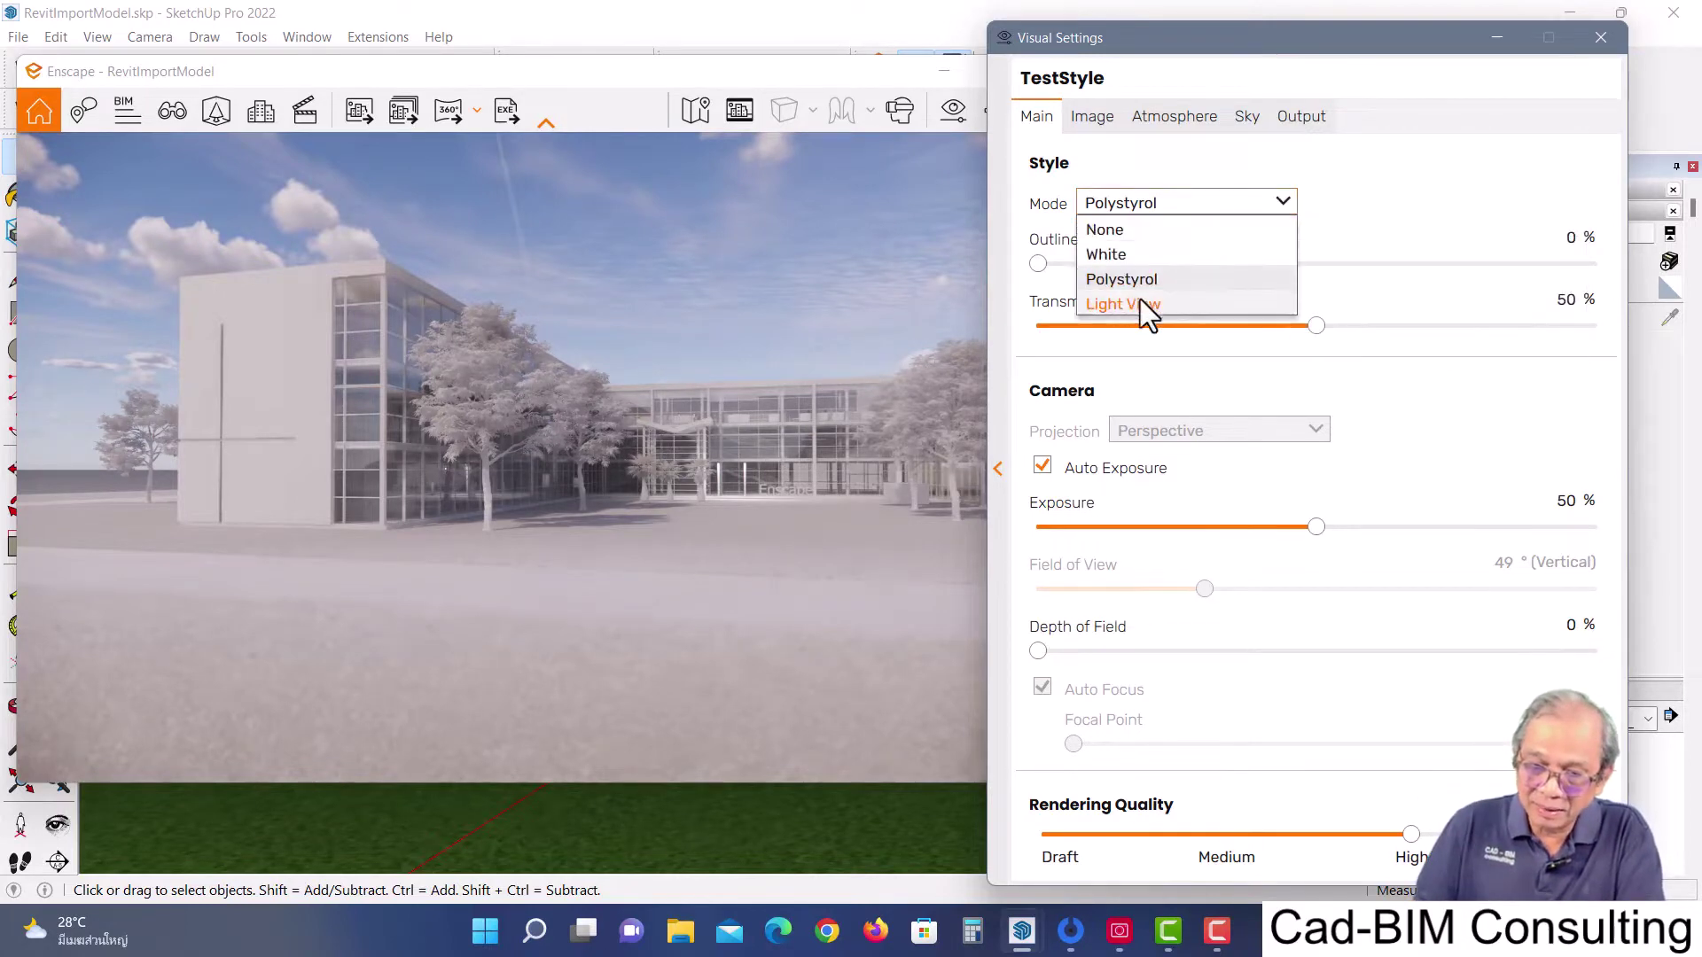
pyautogui.click(1167, 305)
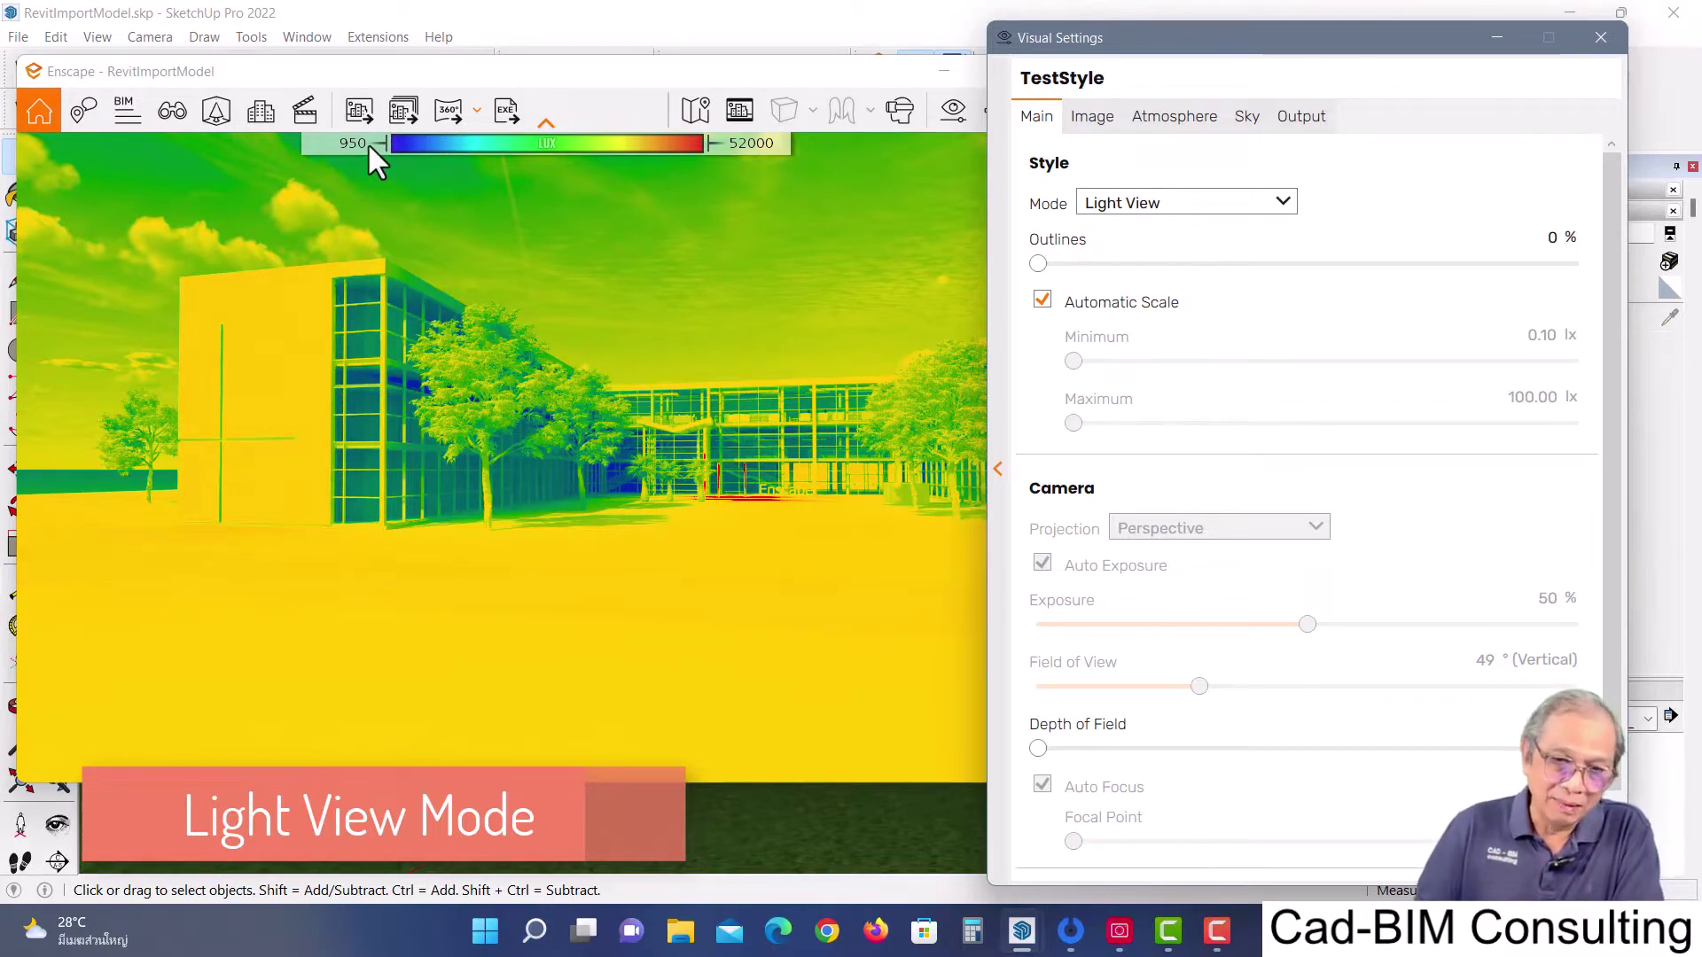
pyautogui.moveTo(1168, 37); pyautogui.dragTo(1189, 62)
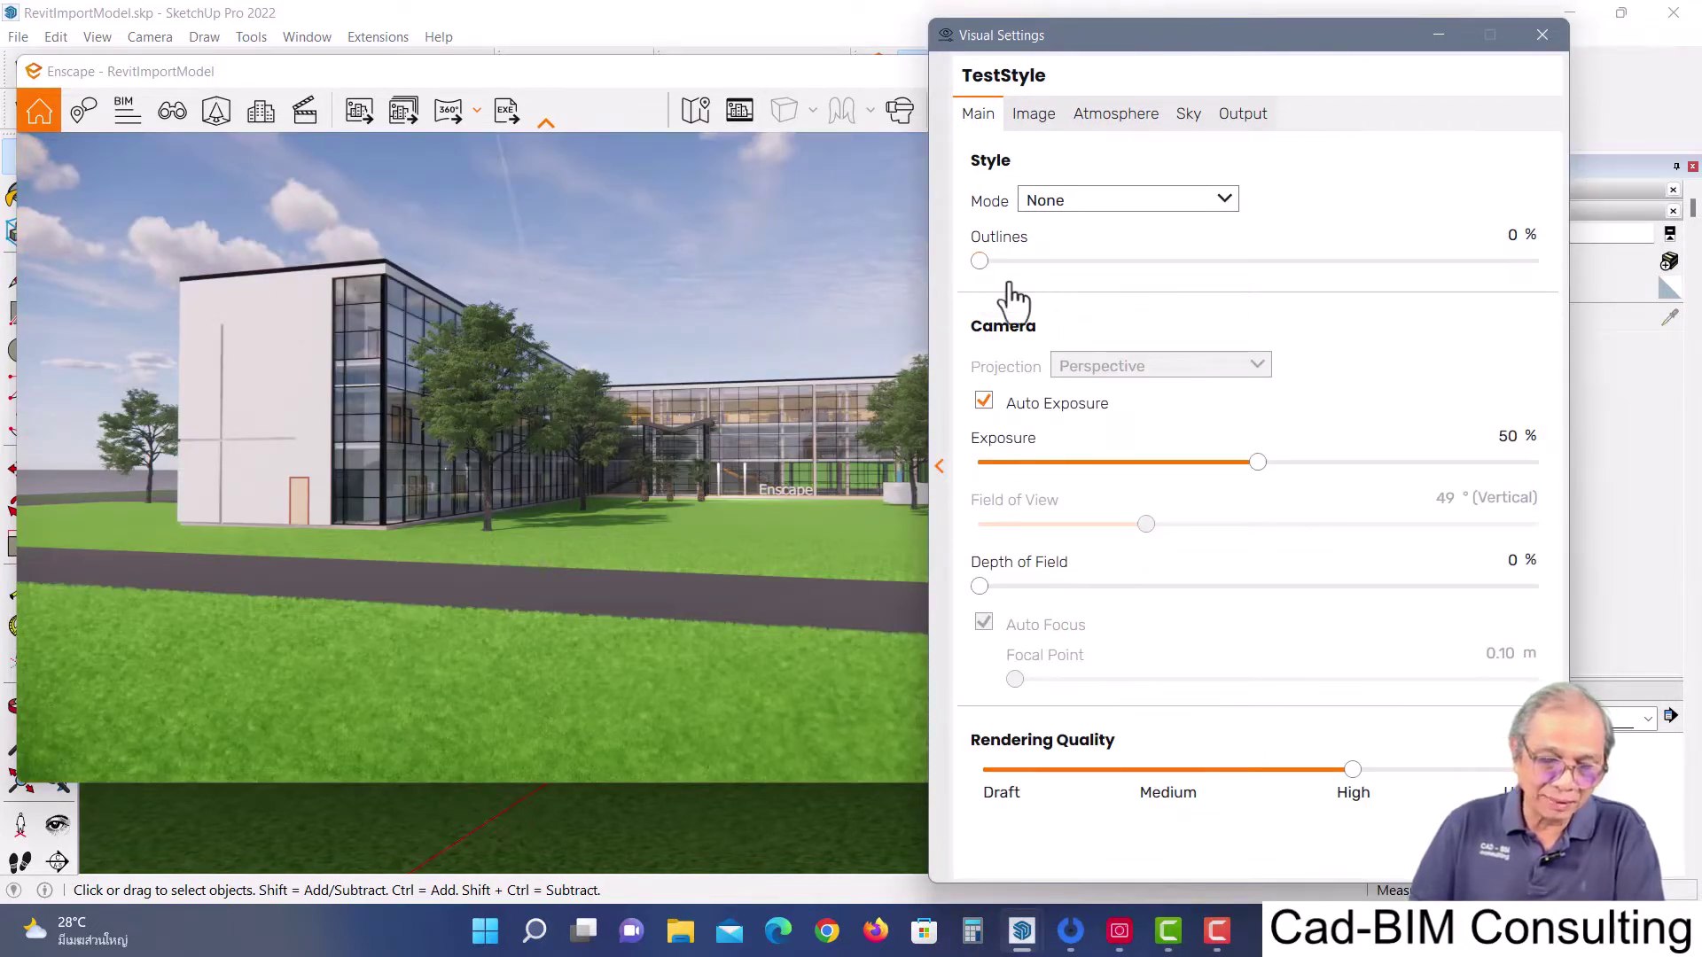
# Try White style mode with outlines raised, then make the outlines fainter
pyautogui.click(1225, 200)
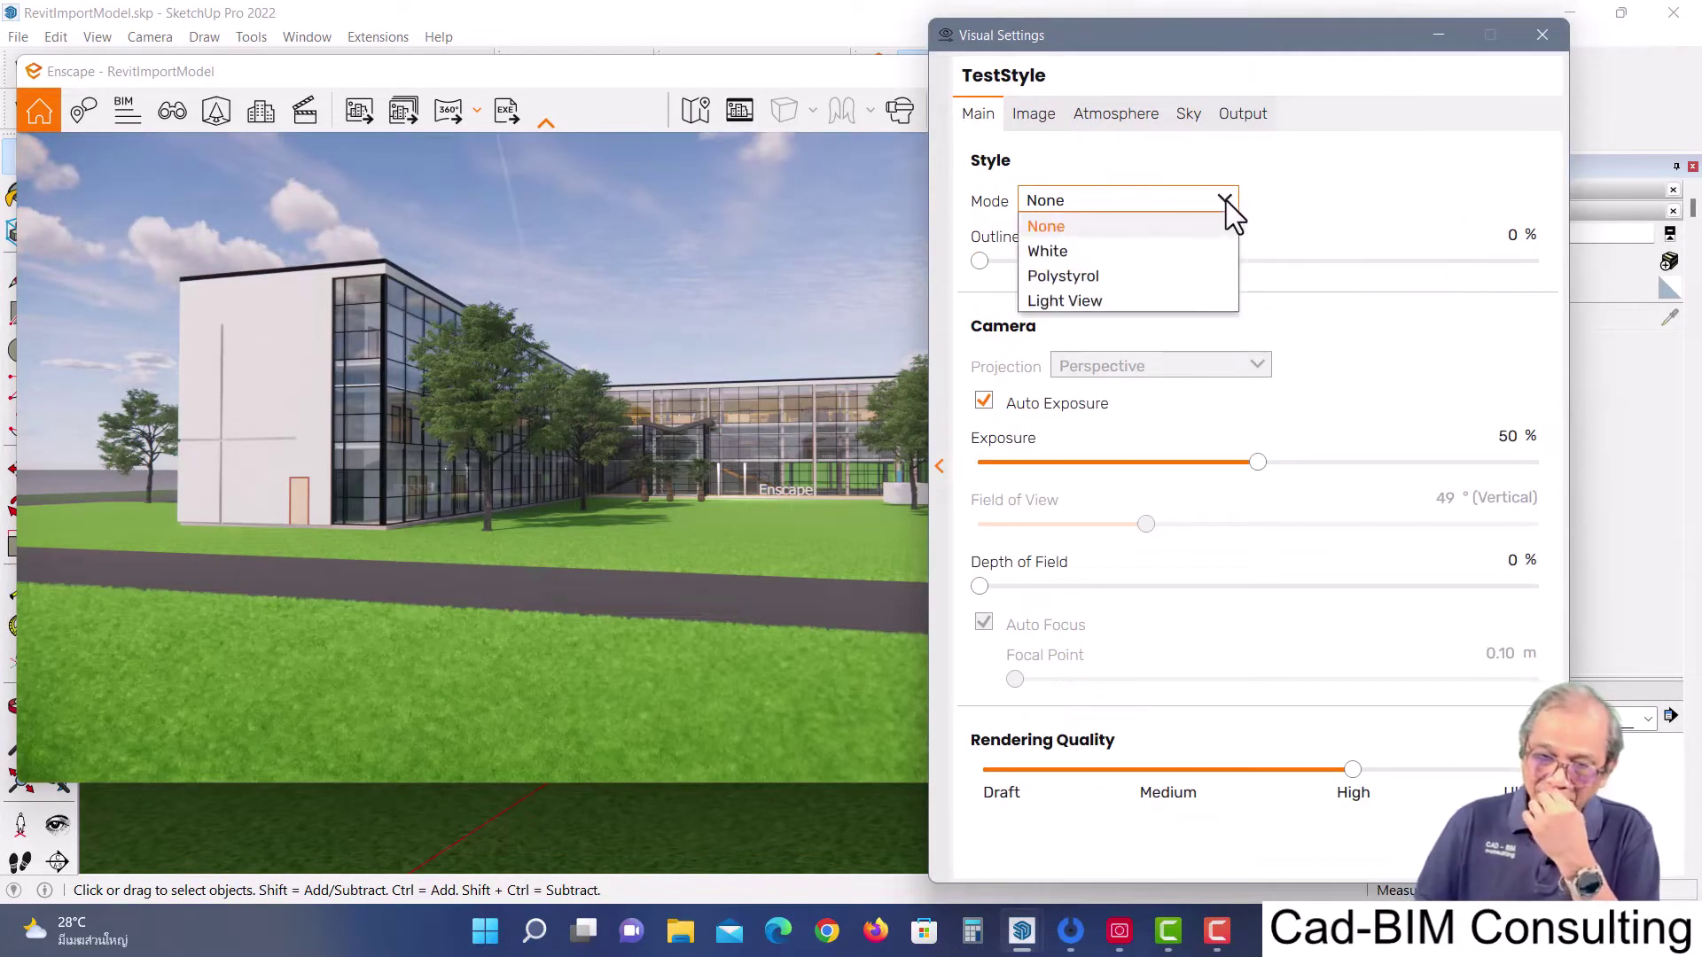
pyautogui.click(1083, 253)
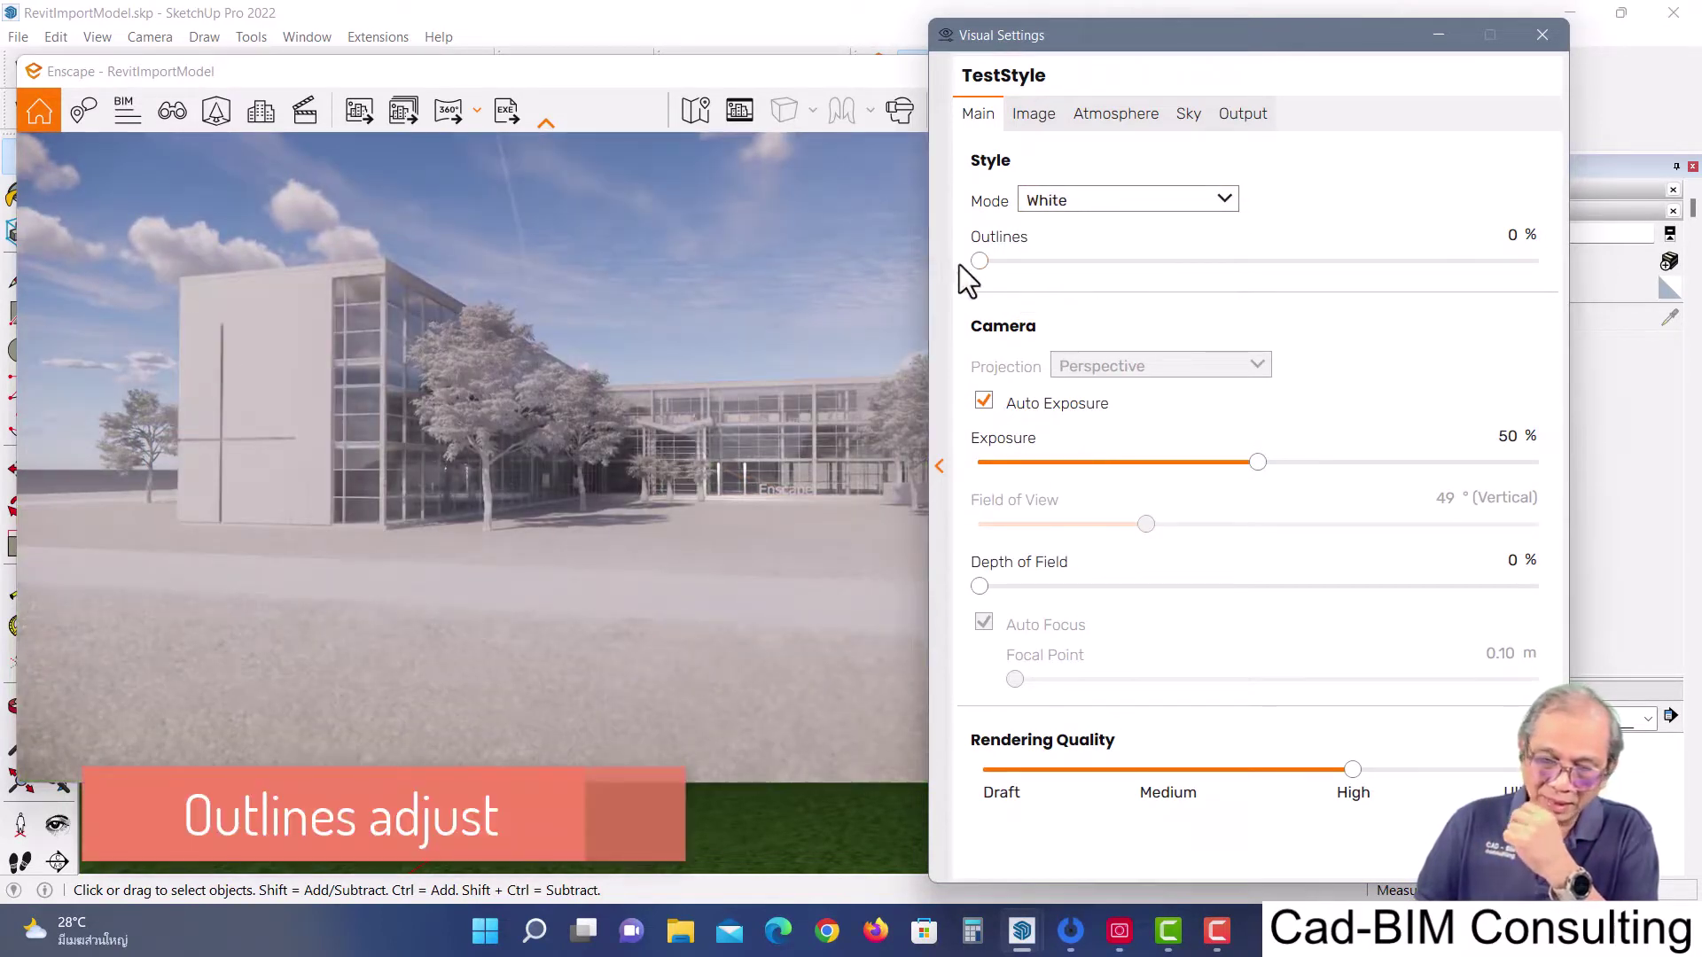
pyautogui.moveTo(978, 262); pyautogui.dragTo(1386, 263)
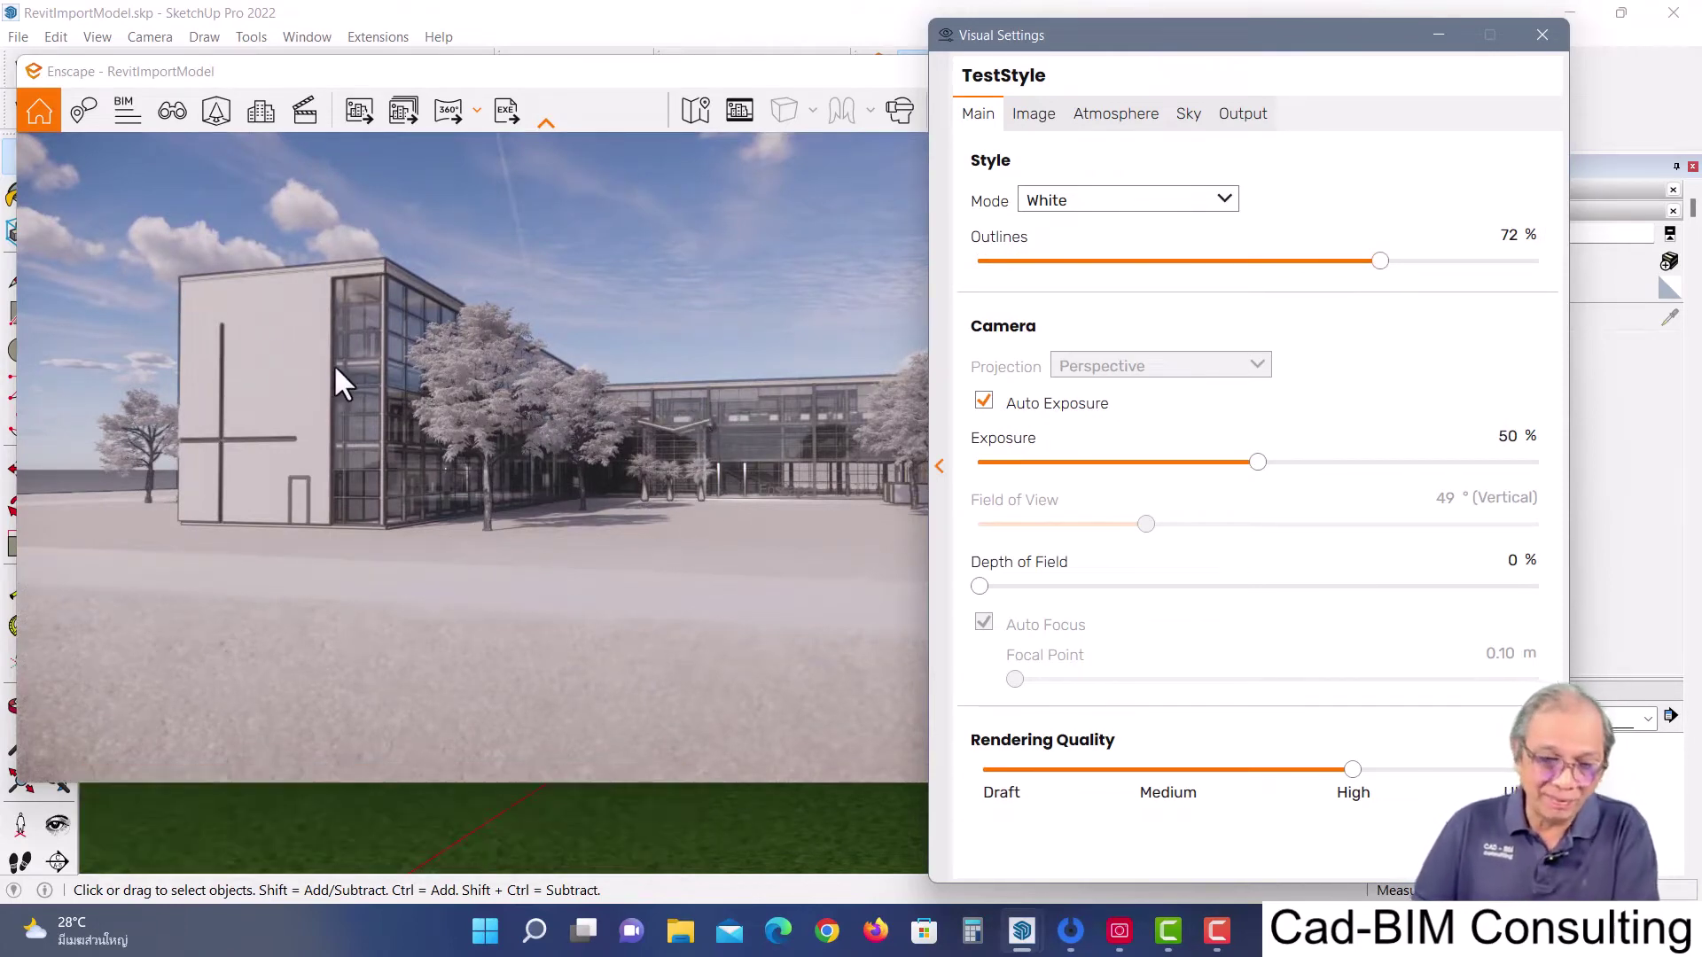
pyautogui.scroll(2, 327, 374)
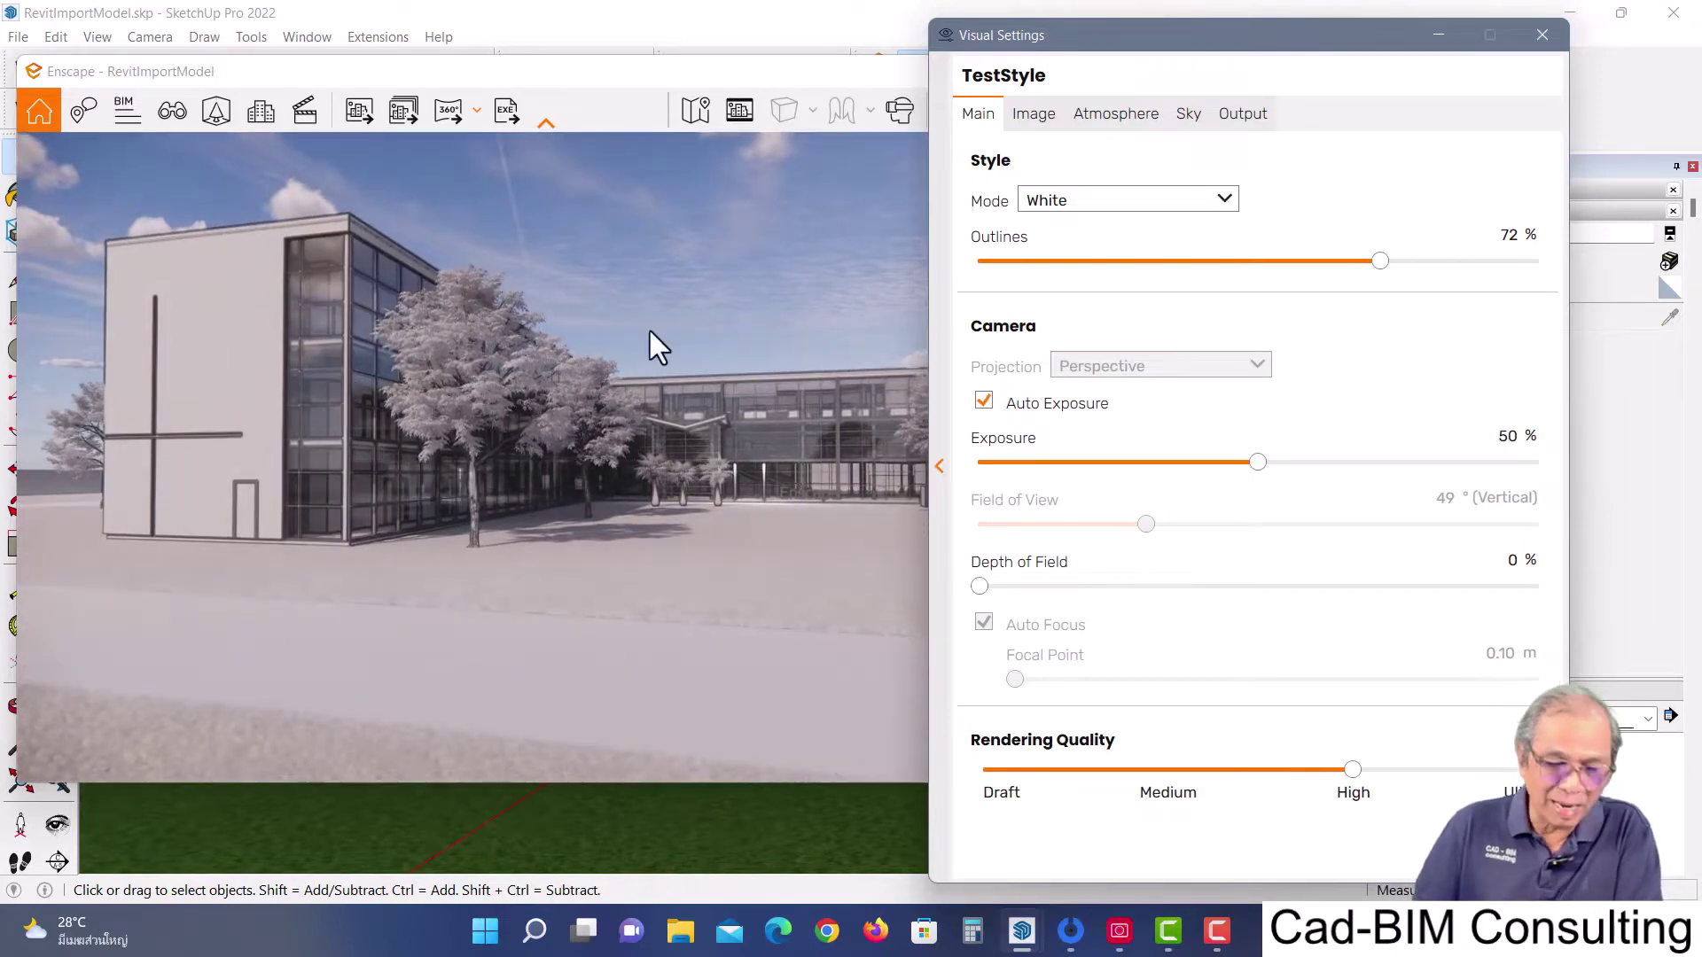
pyautogui.moveTo(1380, 260); pyautogui.dragTo(1030, 264)
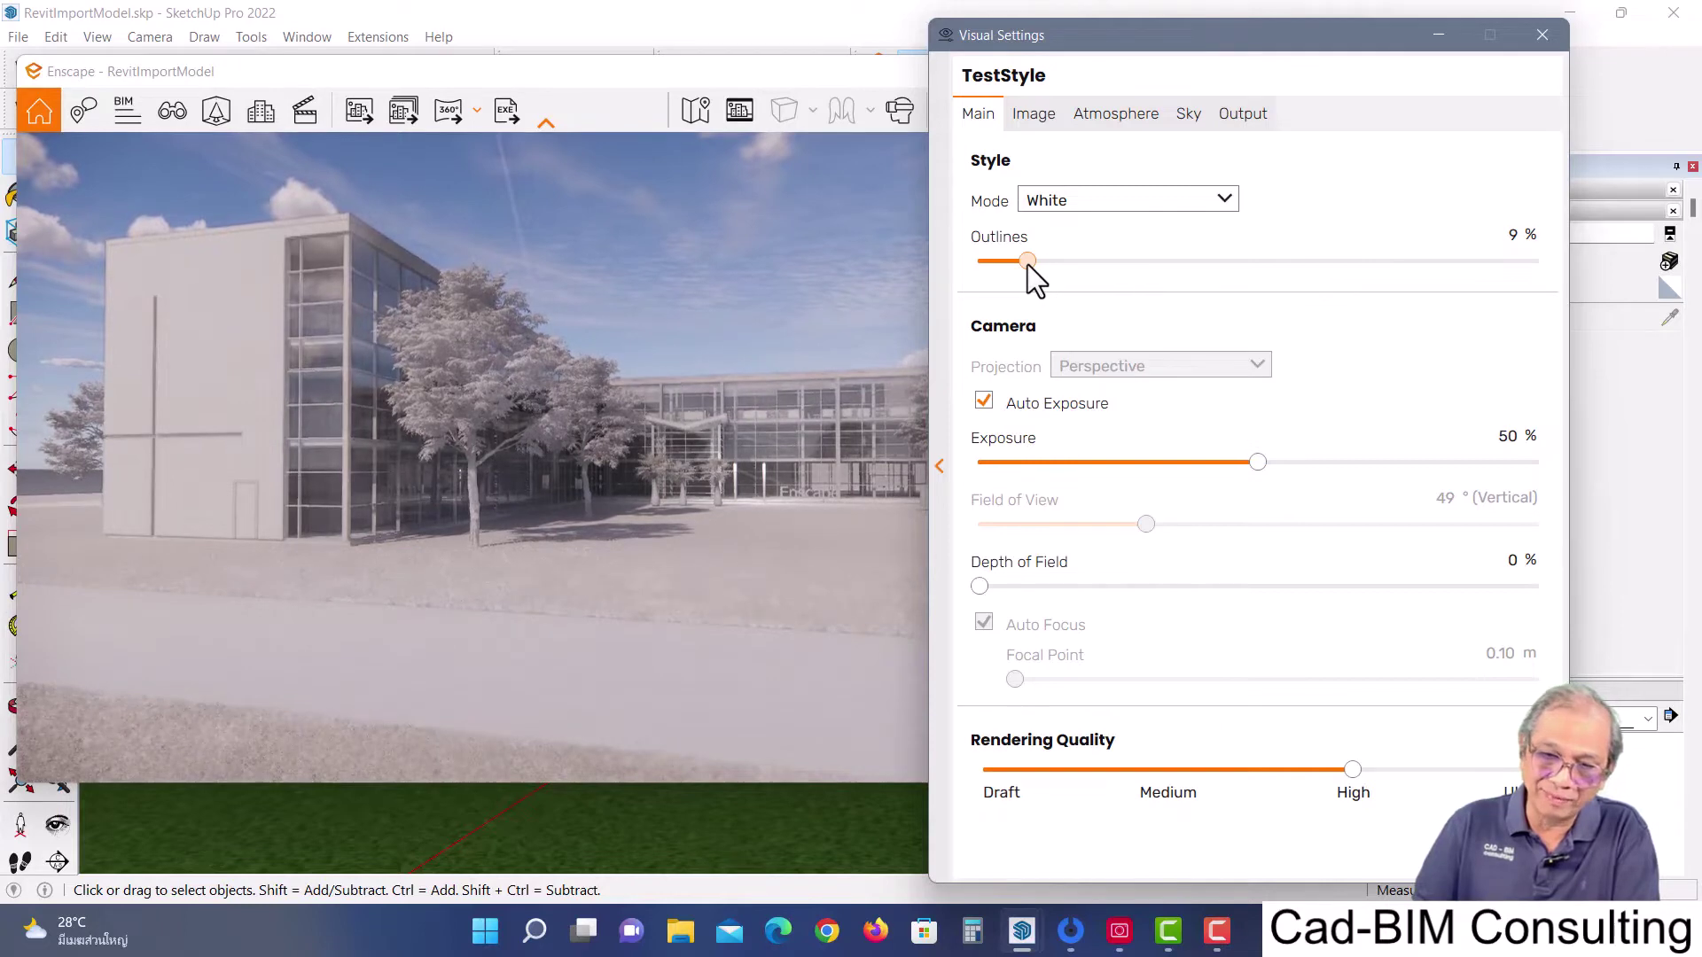
# Set the style mode back to None with outlines at 0%
pyautogui.click(1222, 192)
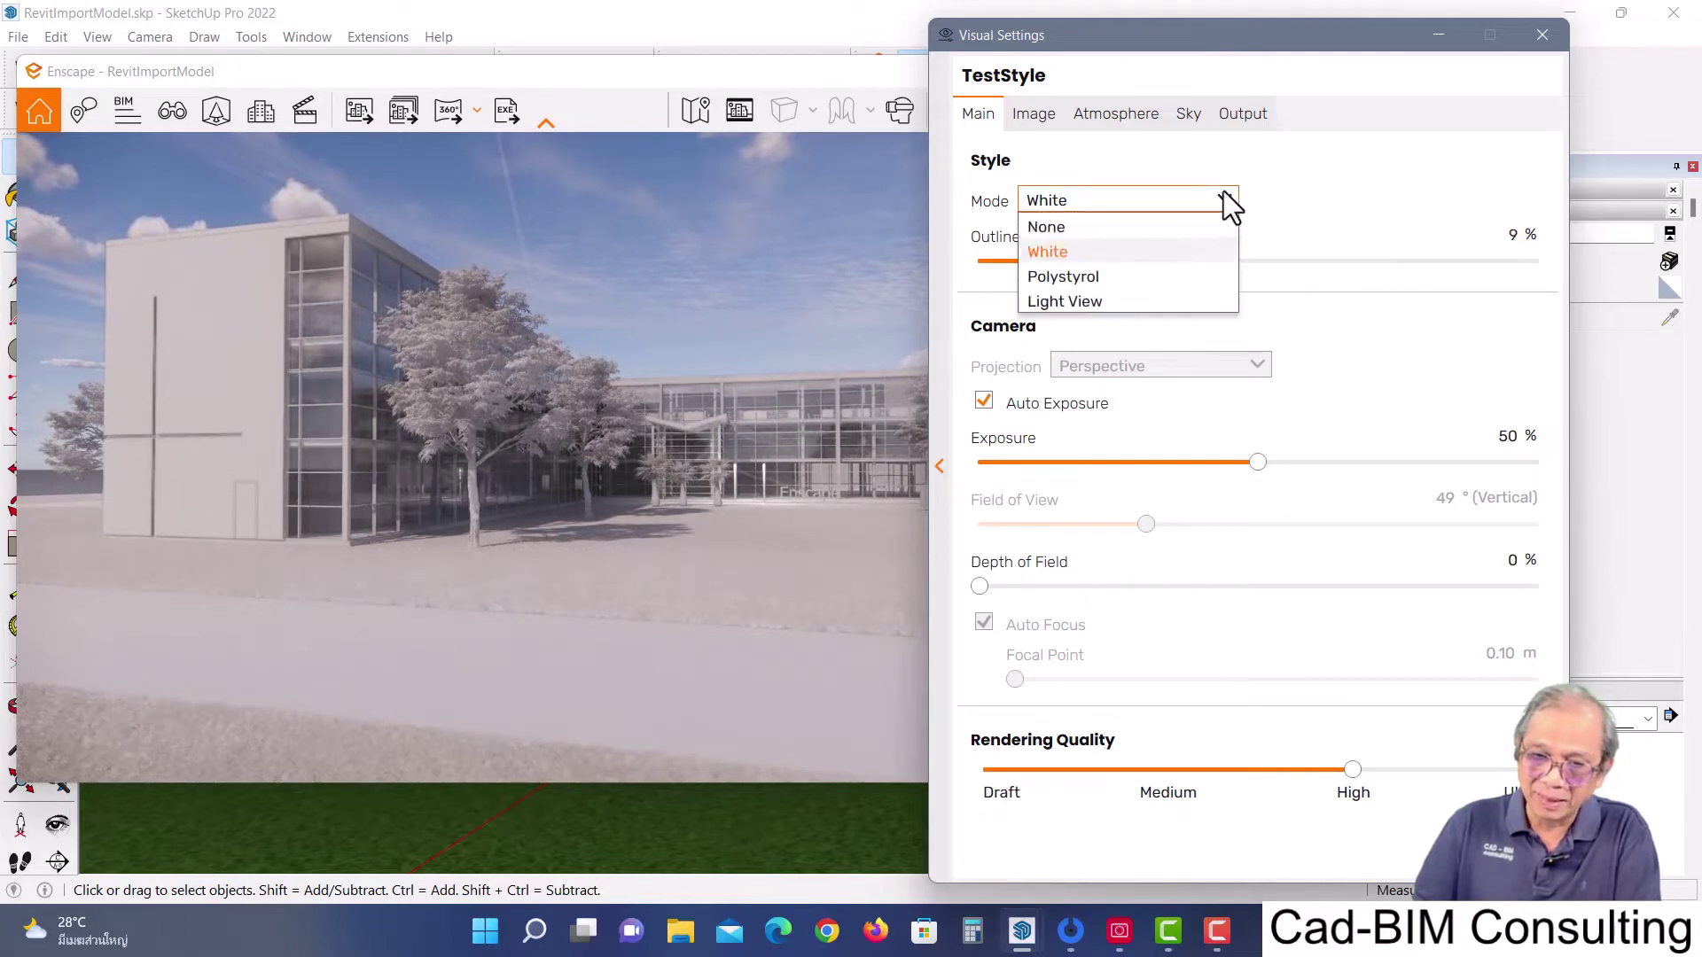
pyautogui.click(1055, 227)
pyautogui.moveTo(1024, 261)
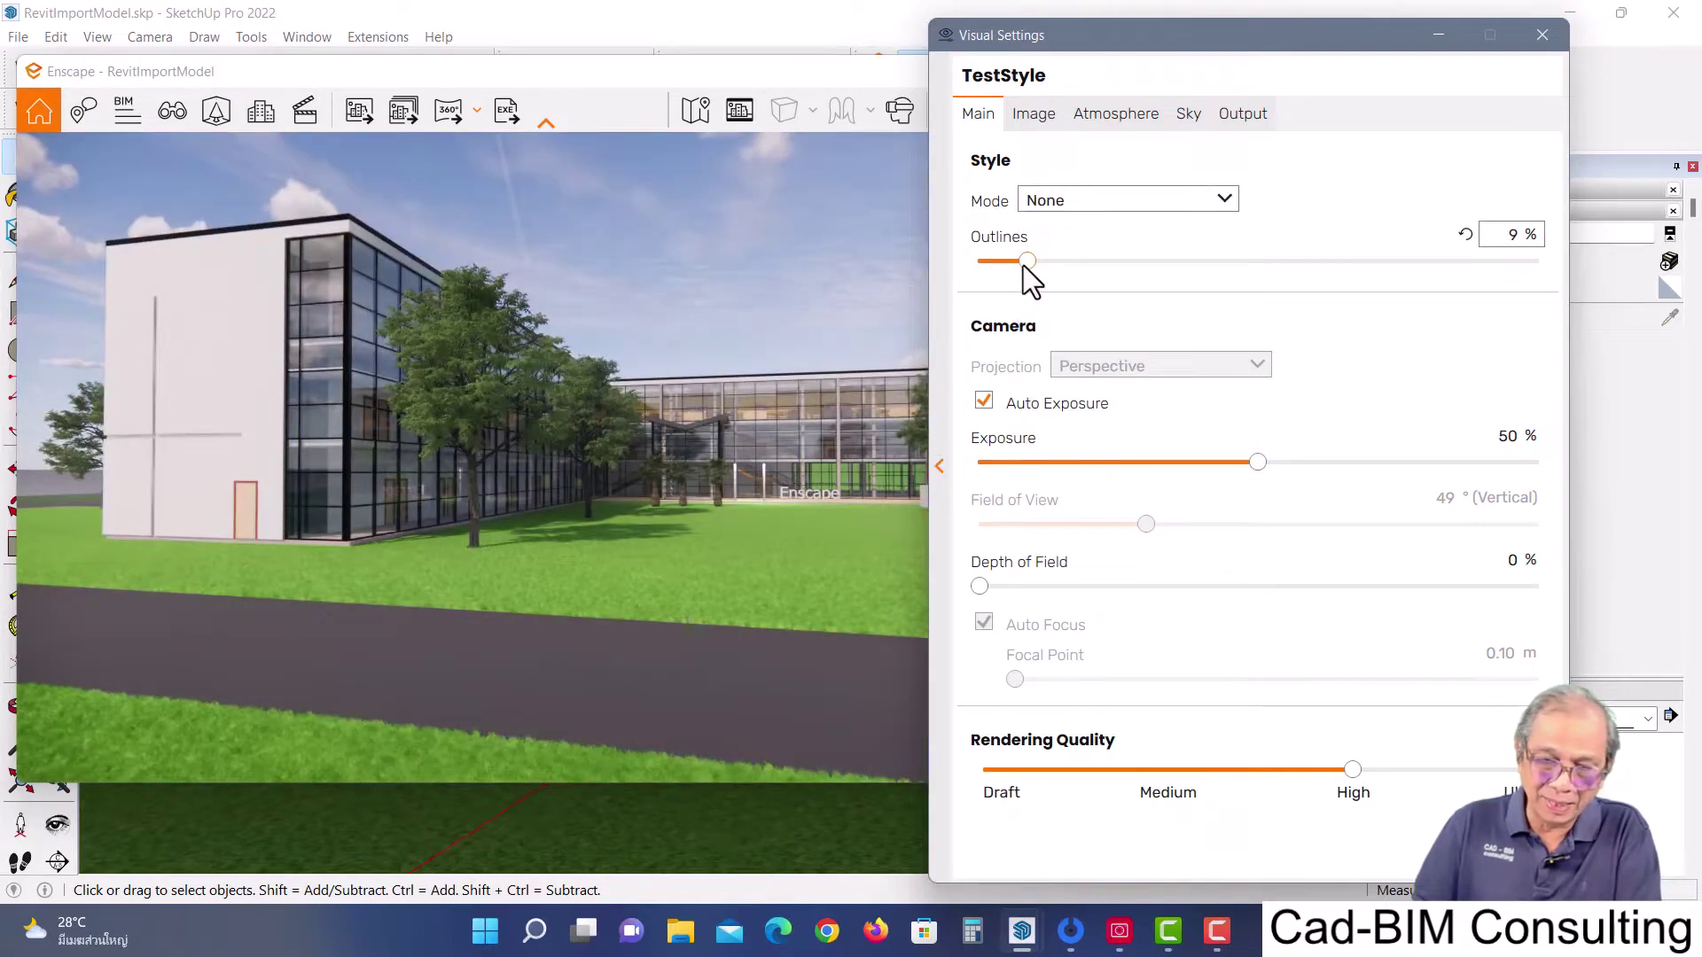
pyautogui.moveTo(1025, 263); pyautogui.dragTo(900, 264)
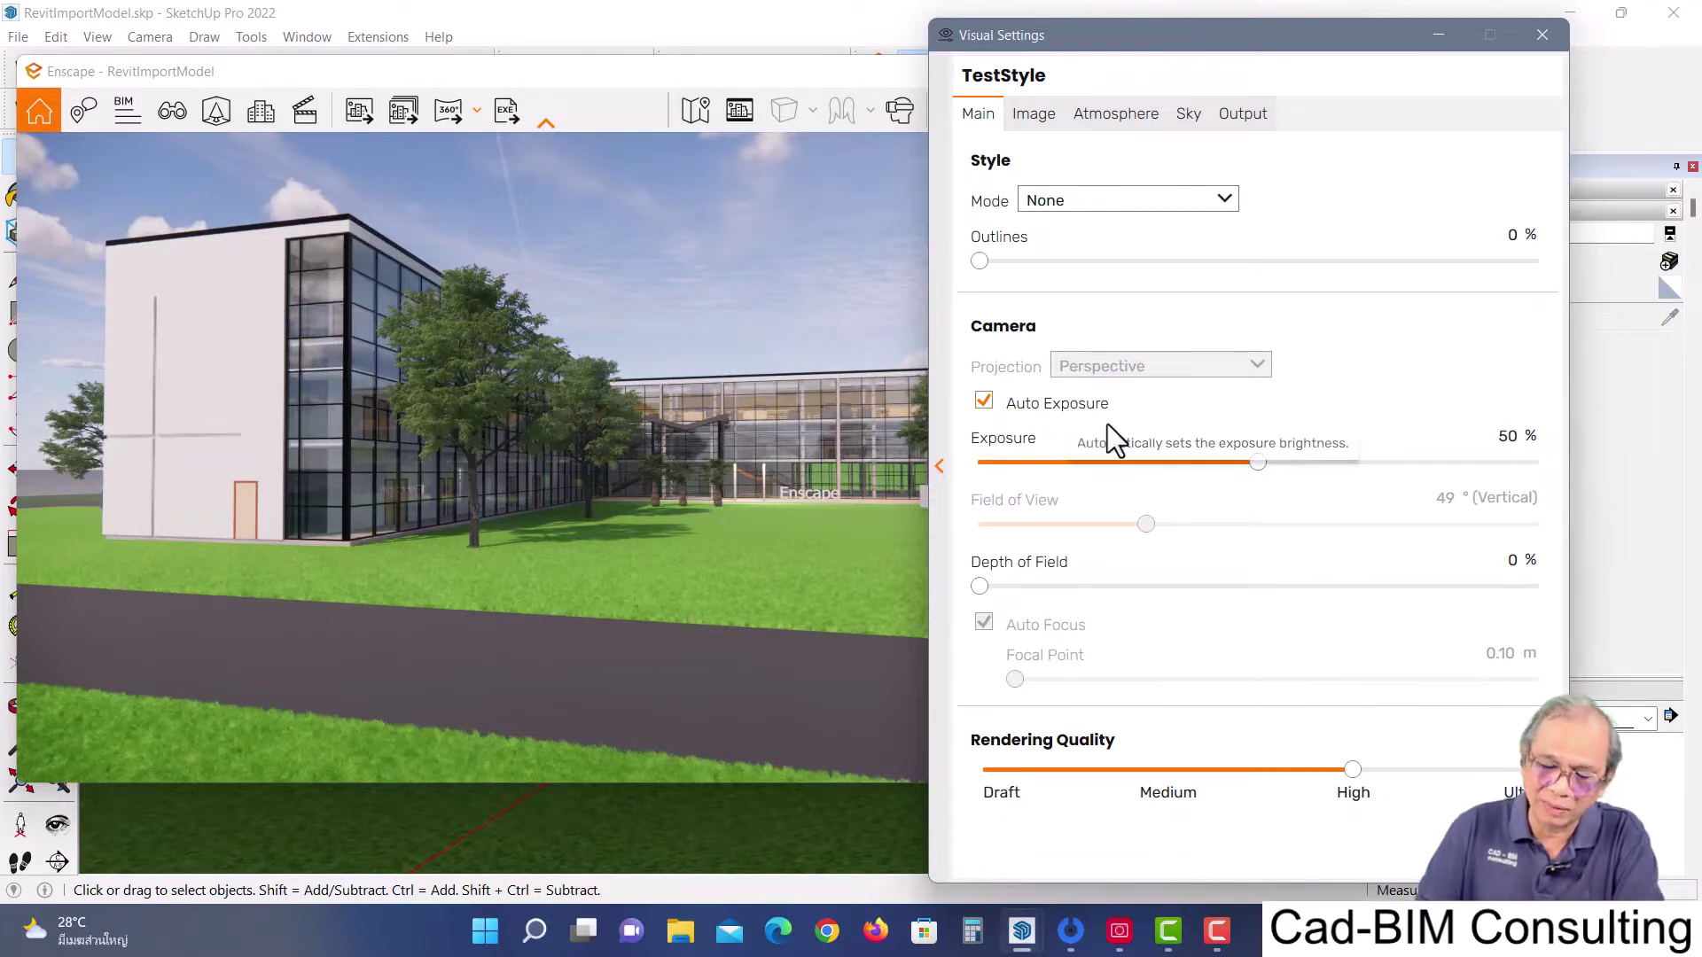
pyautogui.moveTo(1216, 486)
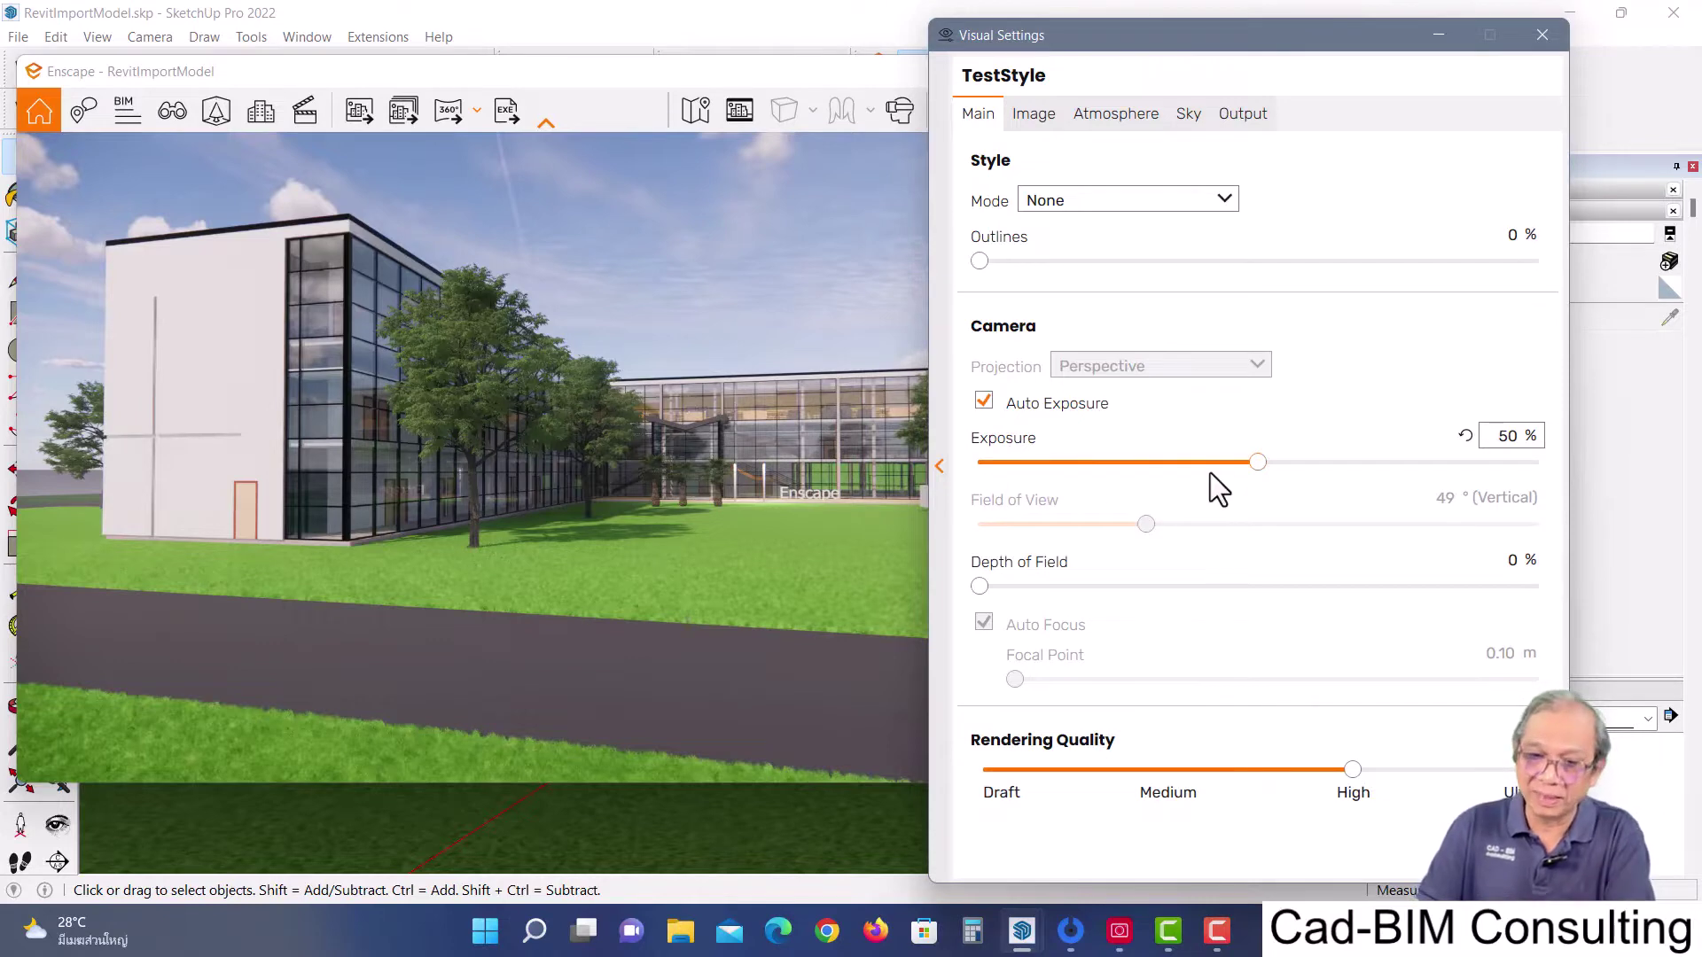
# Test exposure levels, then turn off Auto Exposure and set manual exposure to 55%
pyautogui.moveTo(1258, 462); pyautogui.dragTo(1012, 461)
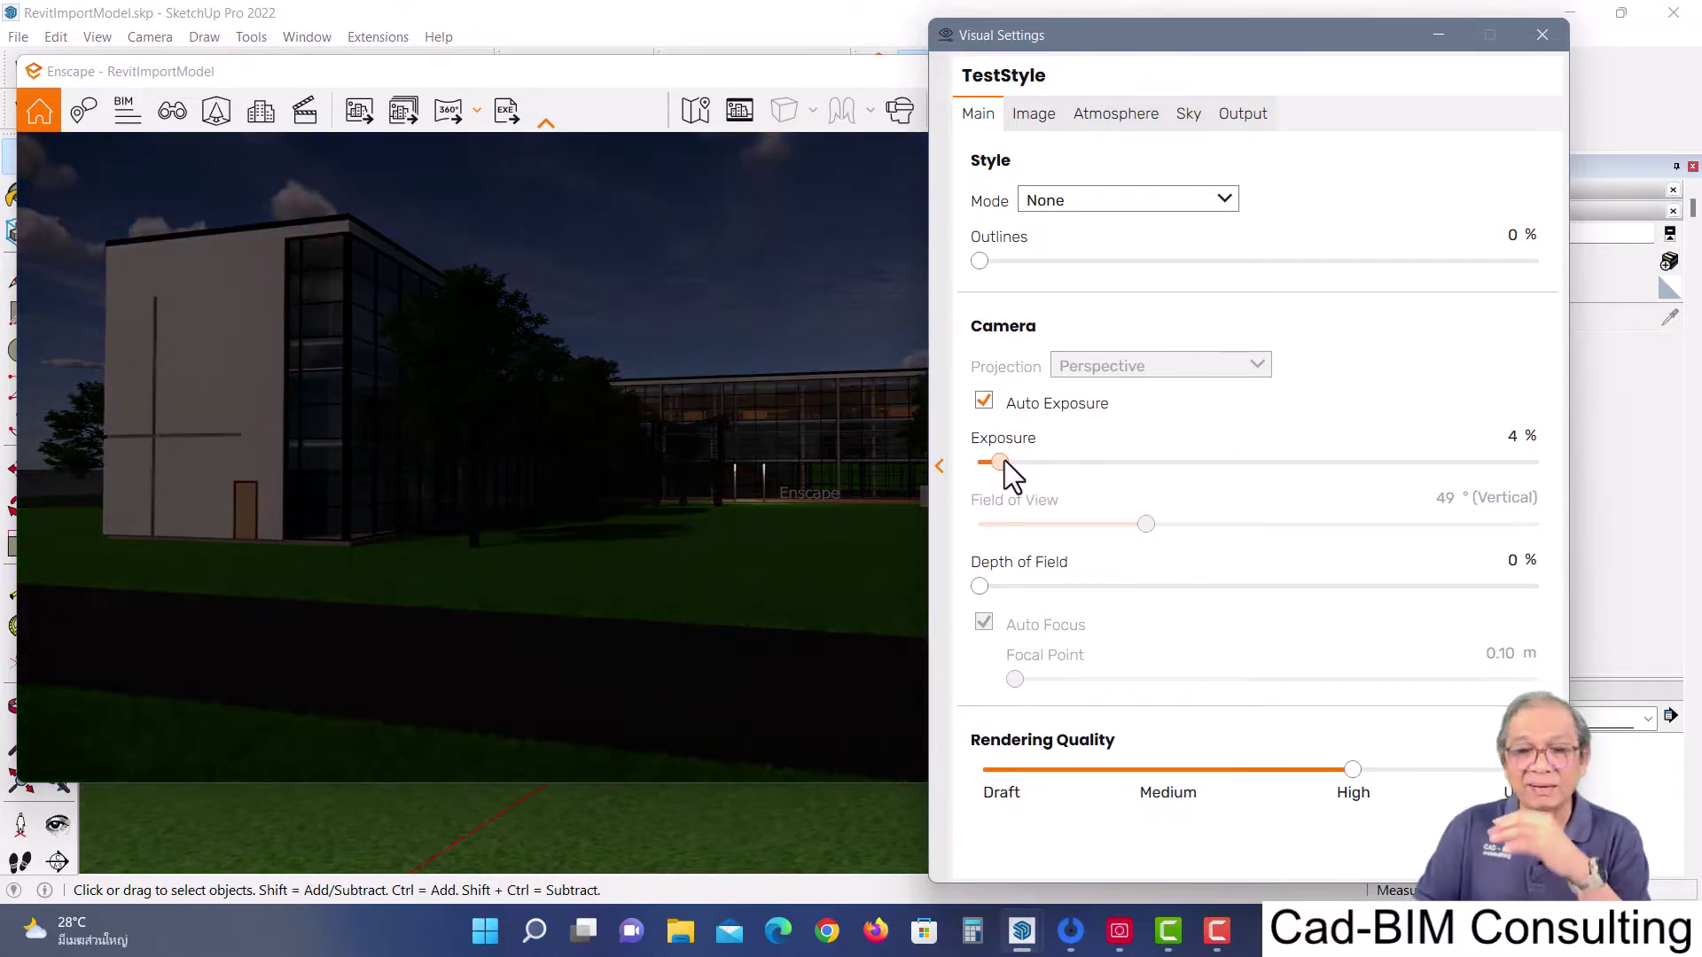
pyautogui.moveTo(1003, 460); pyautogui.dragTo(1493, 486)
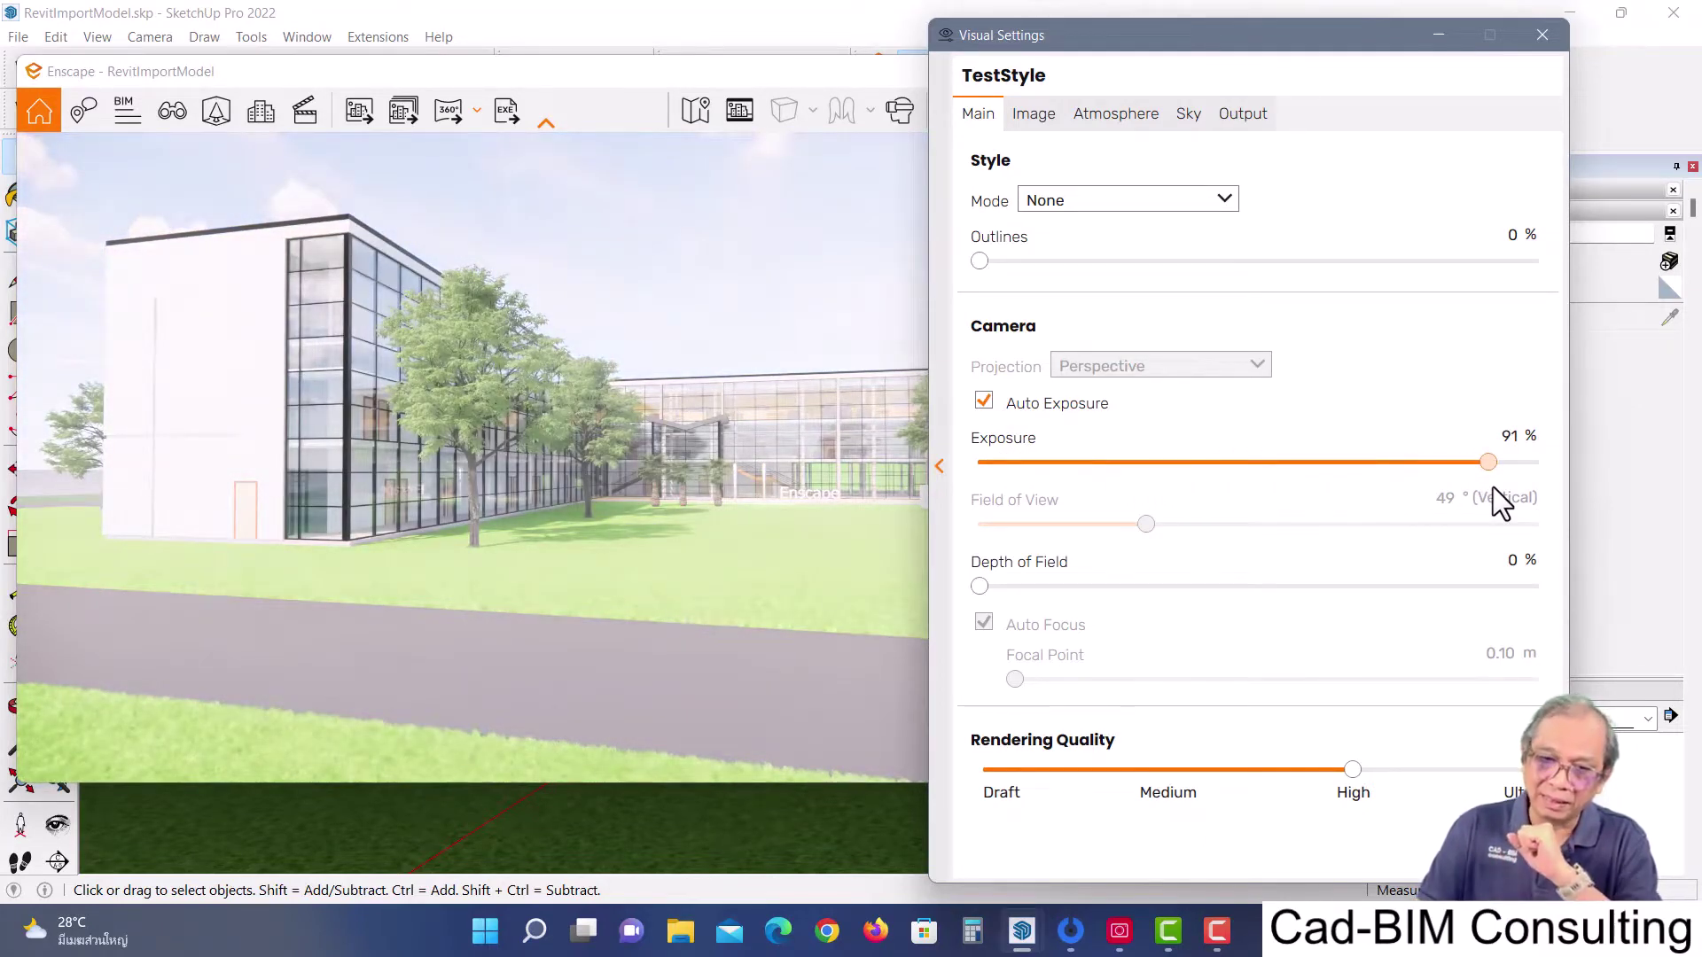
pyautogui.moveTo(1492, 487)
pyautogui.mouseDown()
pyautogui.moveTo(1045, 464)
pyautogui.moveTo(1316, 472)
pyautogui.mouseUp()
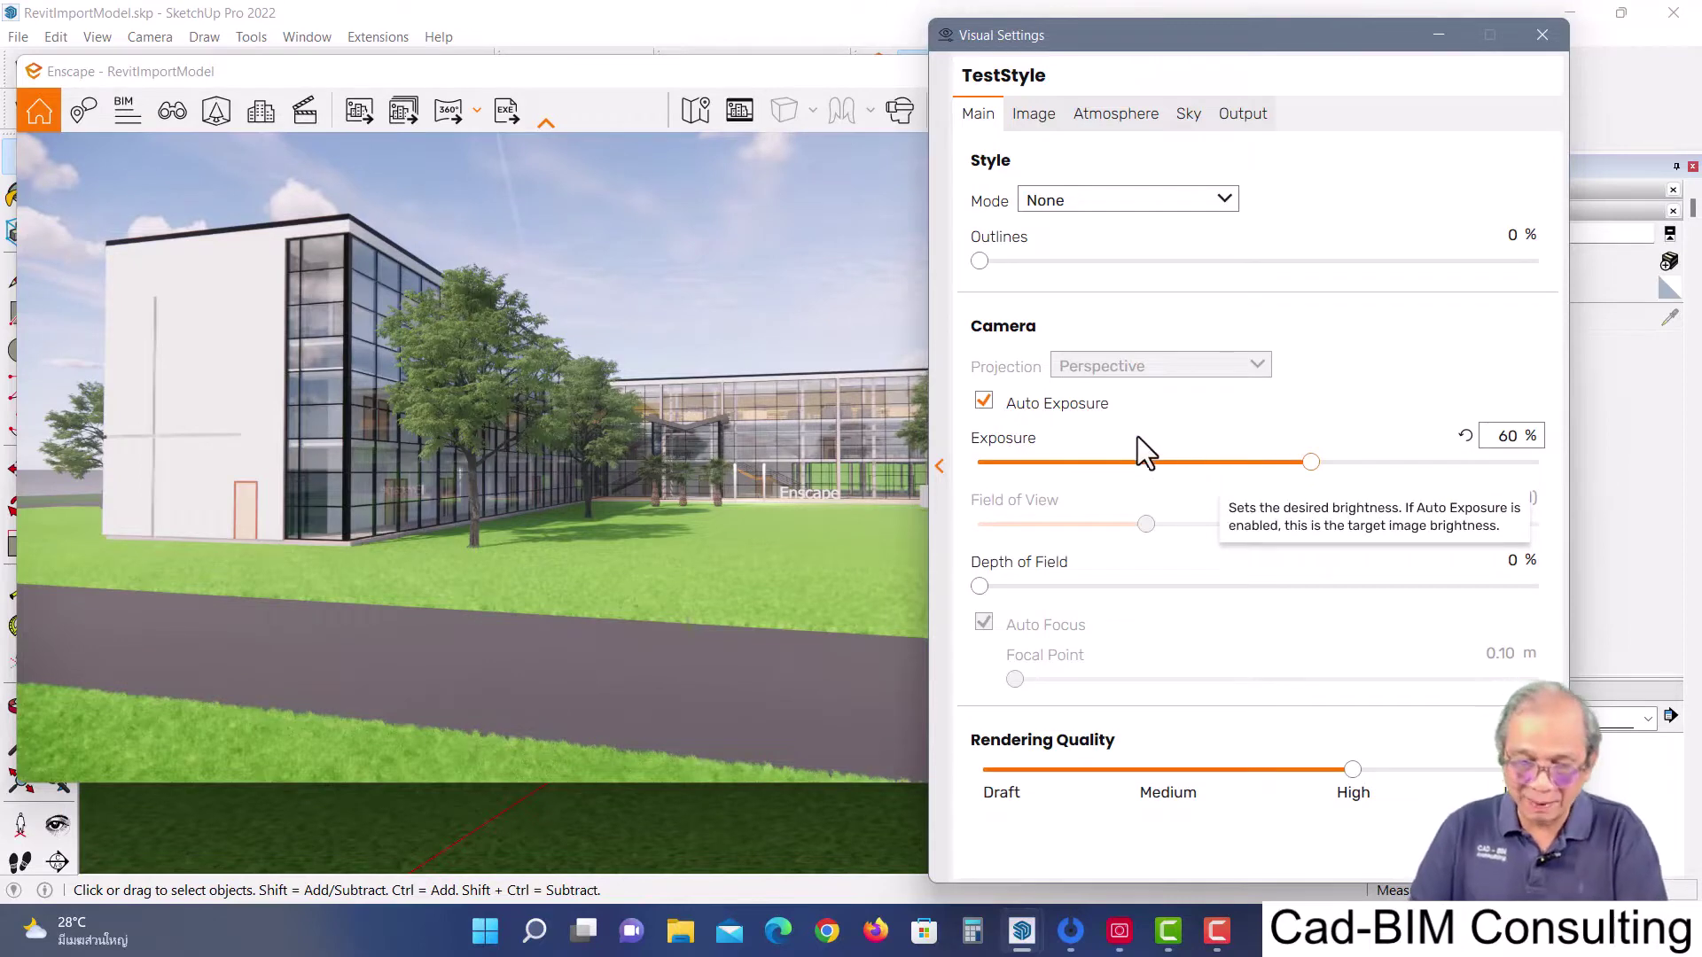
pyautogui.click(985, 403)
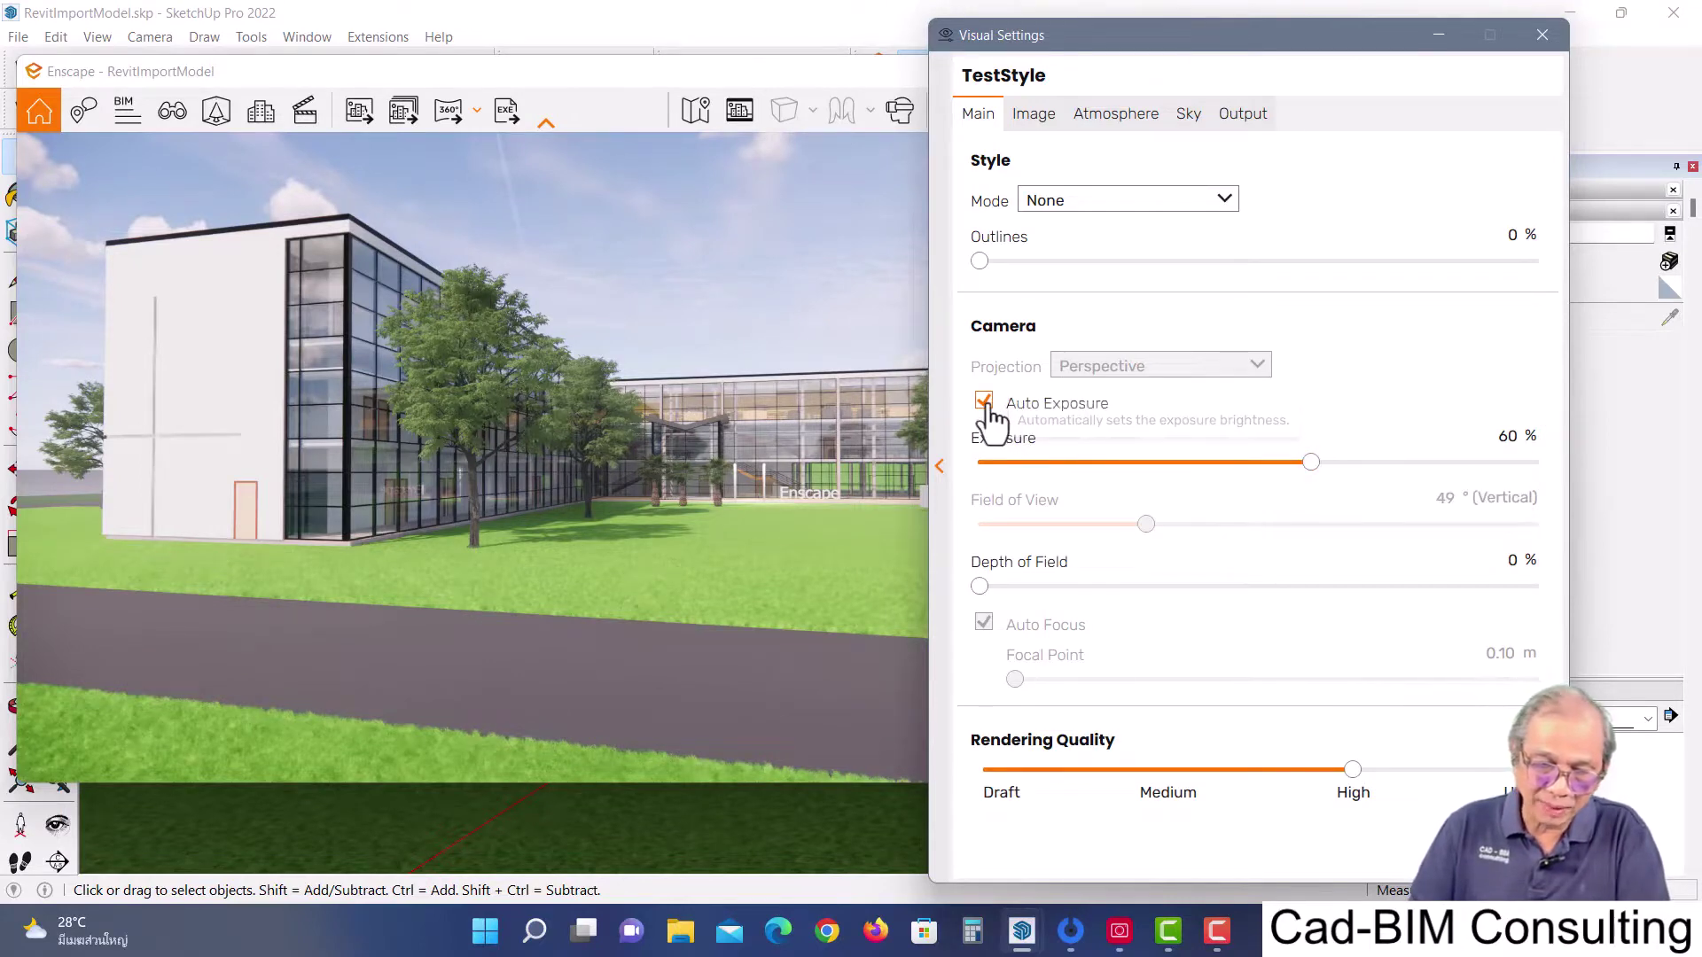
pyautogui.moveTo(1310, 462)
pyautogui.mouseDown()
pyautogui.moveTo(1098, 471)
pyautogui.moveTo(1351, 480)
pyautogui.moveTo(1249, 473)
pyautogui.moveTo(1287, 473)
pyautogui.mouseUp()
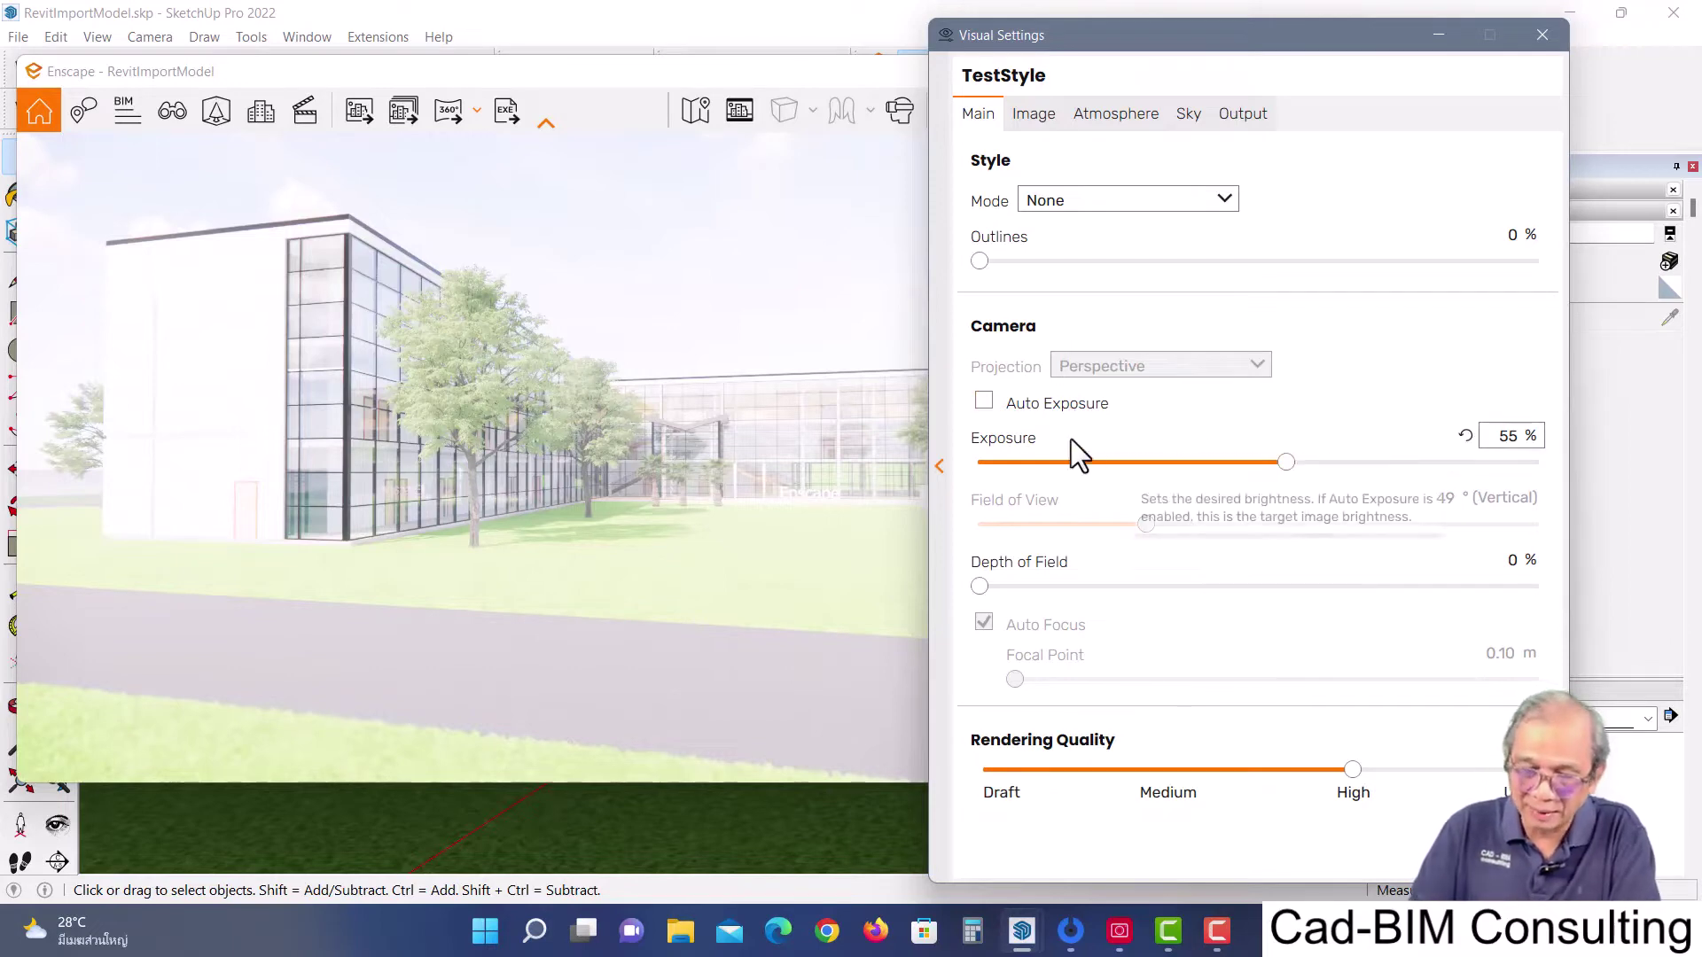
# Re-enable Auto Exposure and stop the Enscape camera synchronizing with SketchUp's view
pyautogui.click(1049, 418)
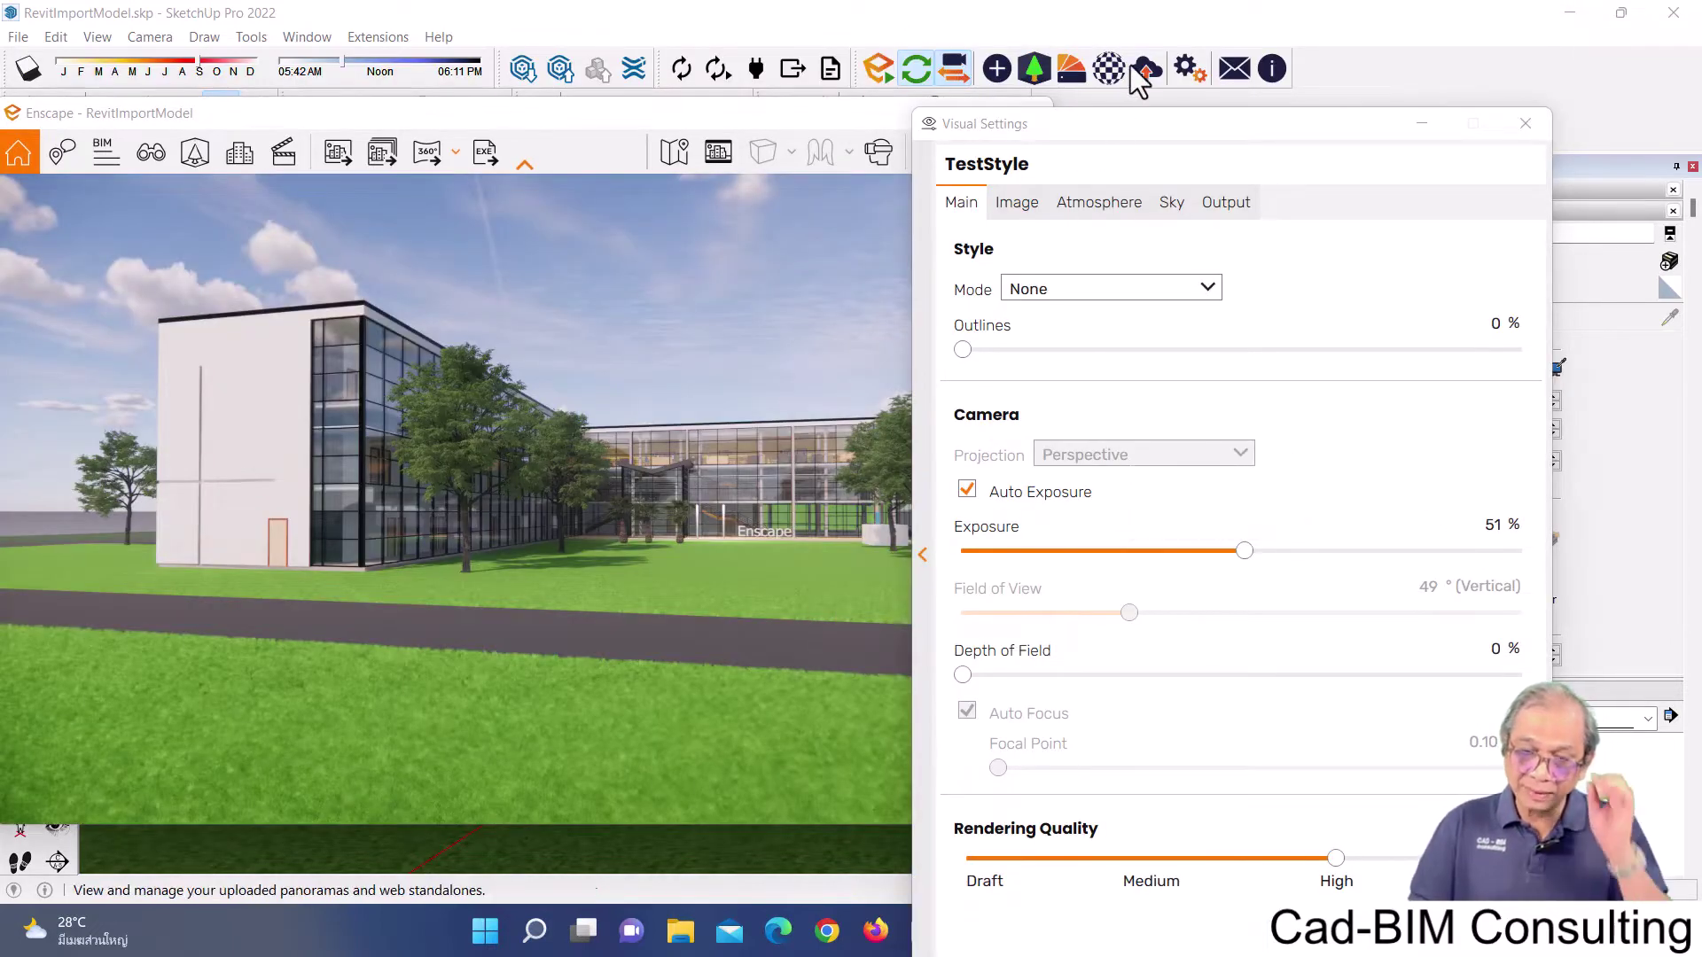
pyautogui.moveTo(1146, 124); pyautogui.dragTo(1109, 79)
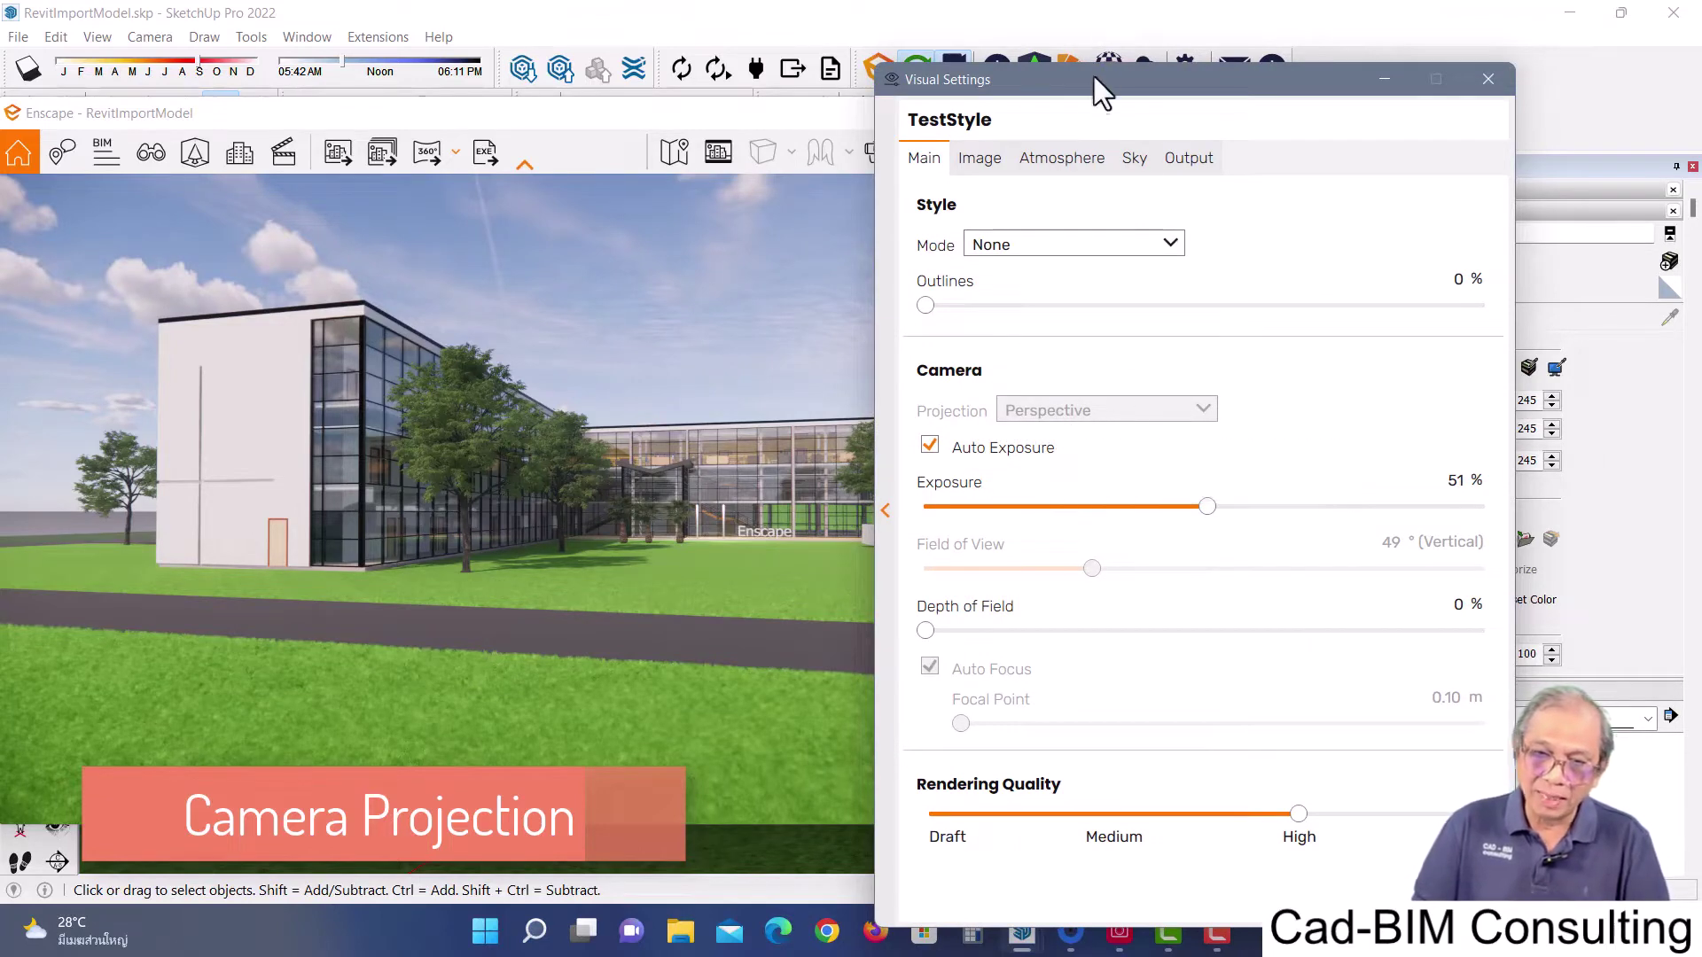
pyautogui.moveTo(1094, 76); pyautogui.dragTo(1094, 140)
pyautogui.click(961, 80)
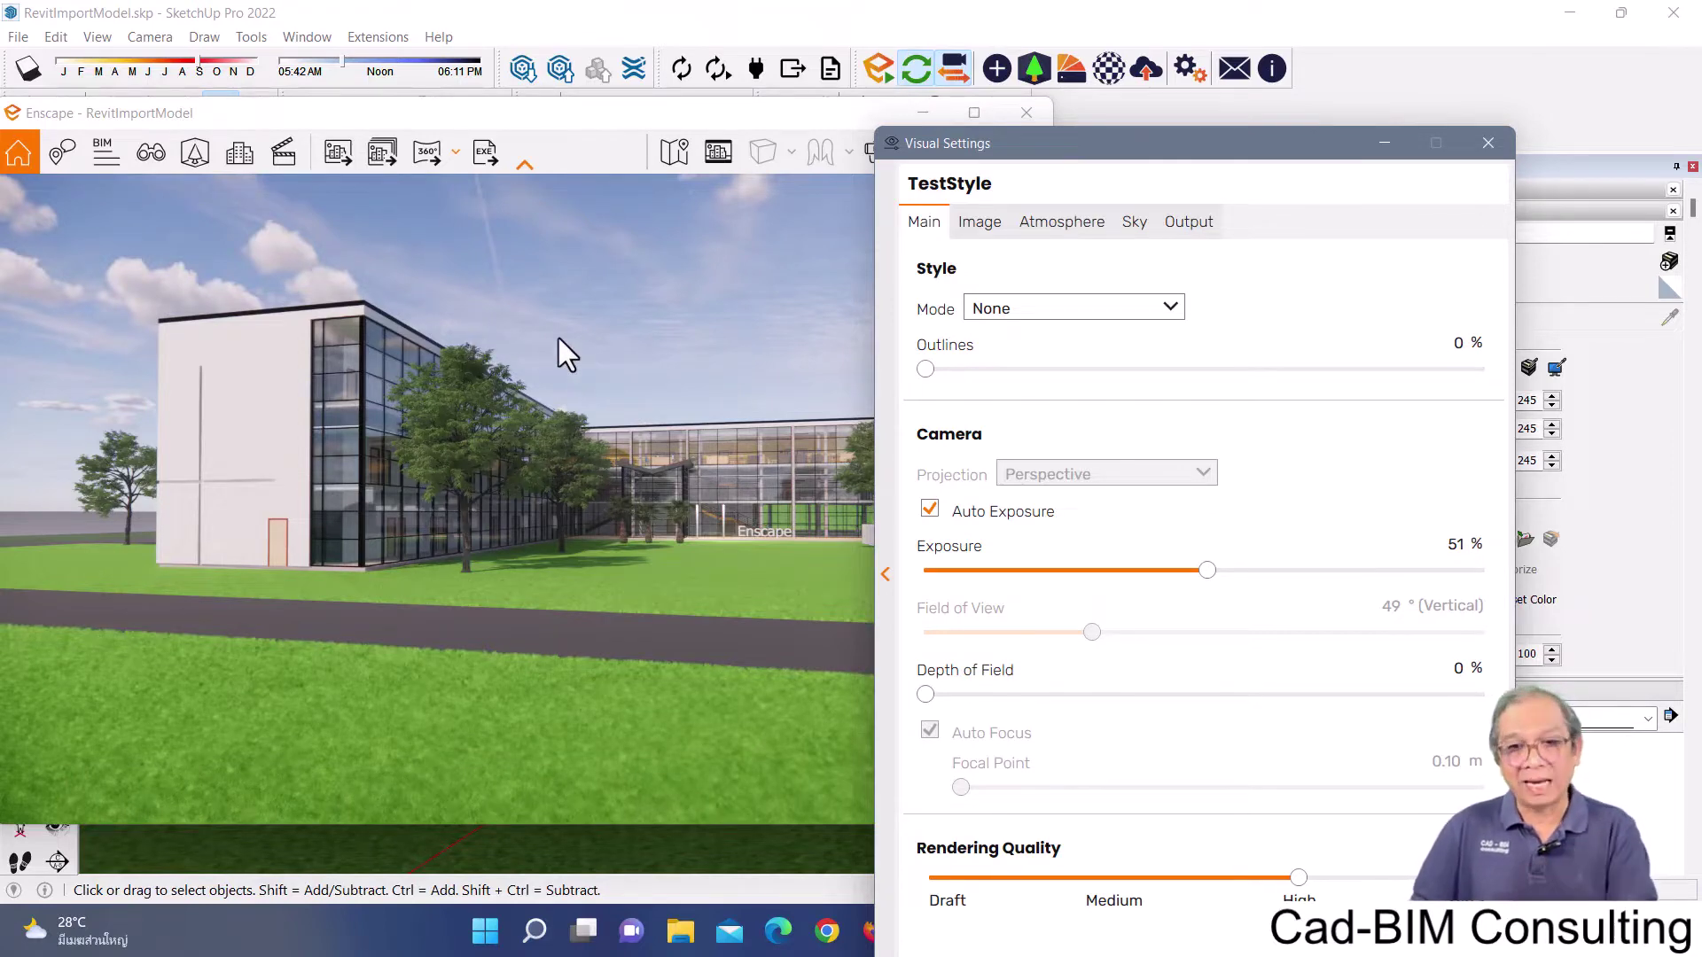
pyautogui.click(955, 69)
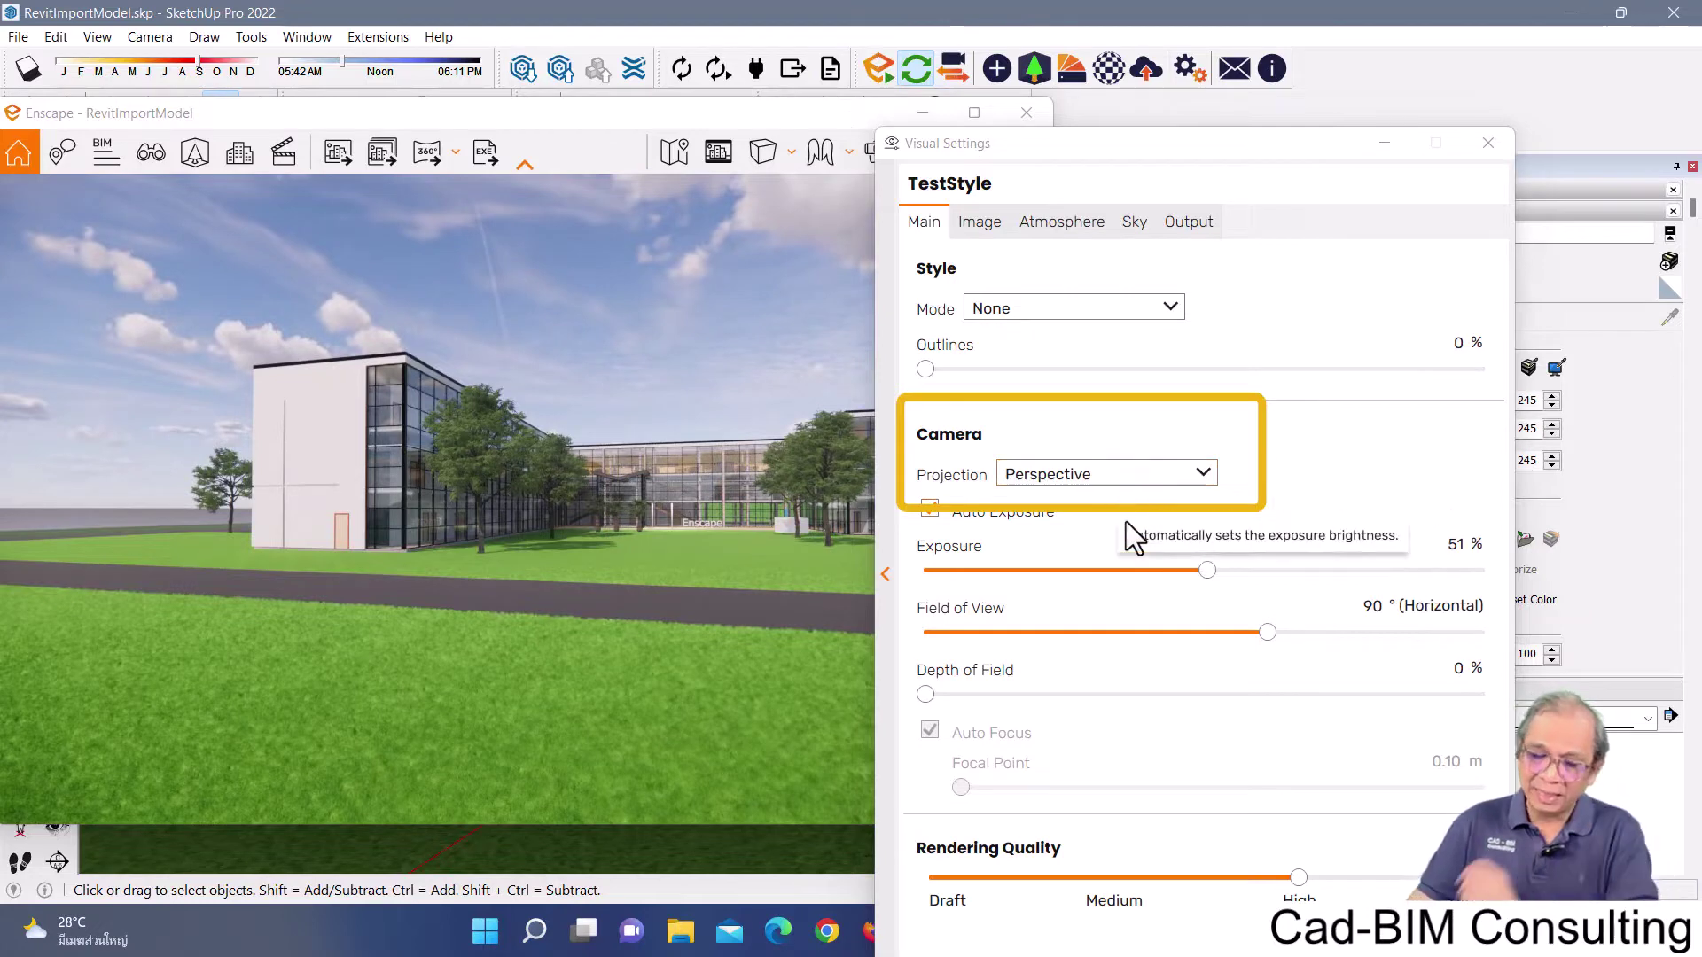
# Walk the camera toward the building with WASD keys and turn it slightly
pyautogui.scroll(5, 374, 404)
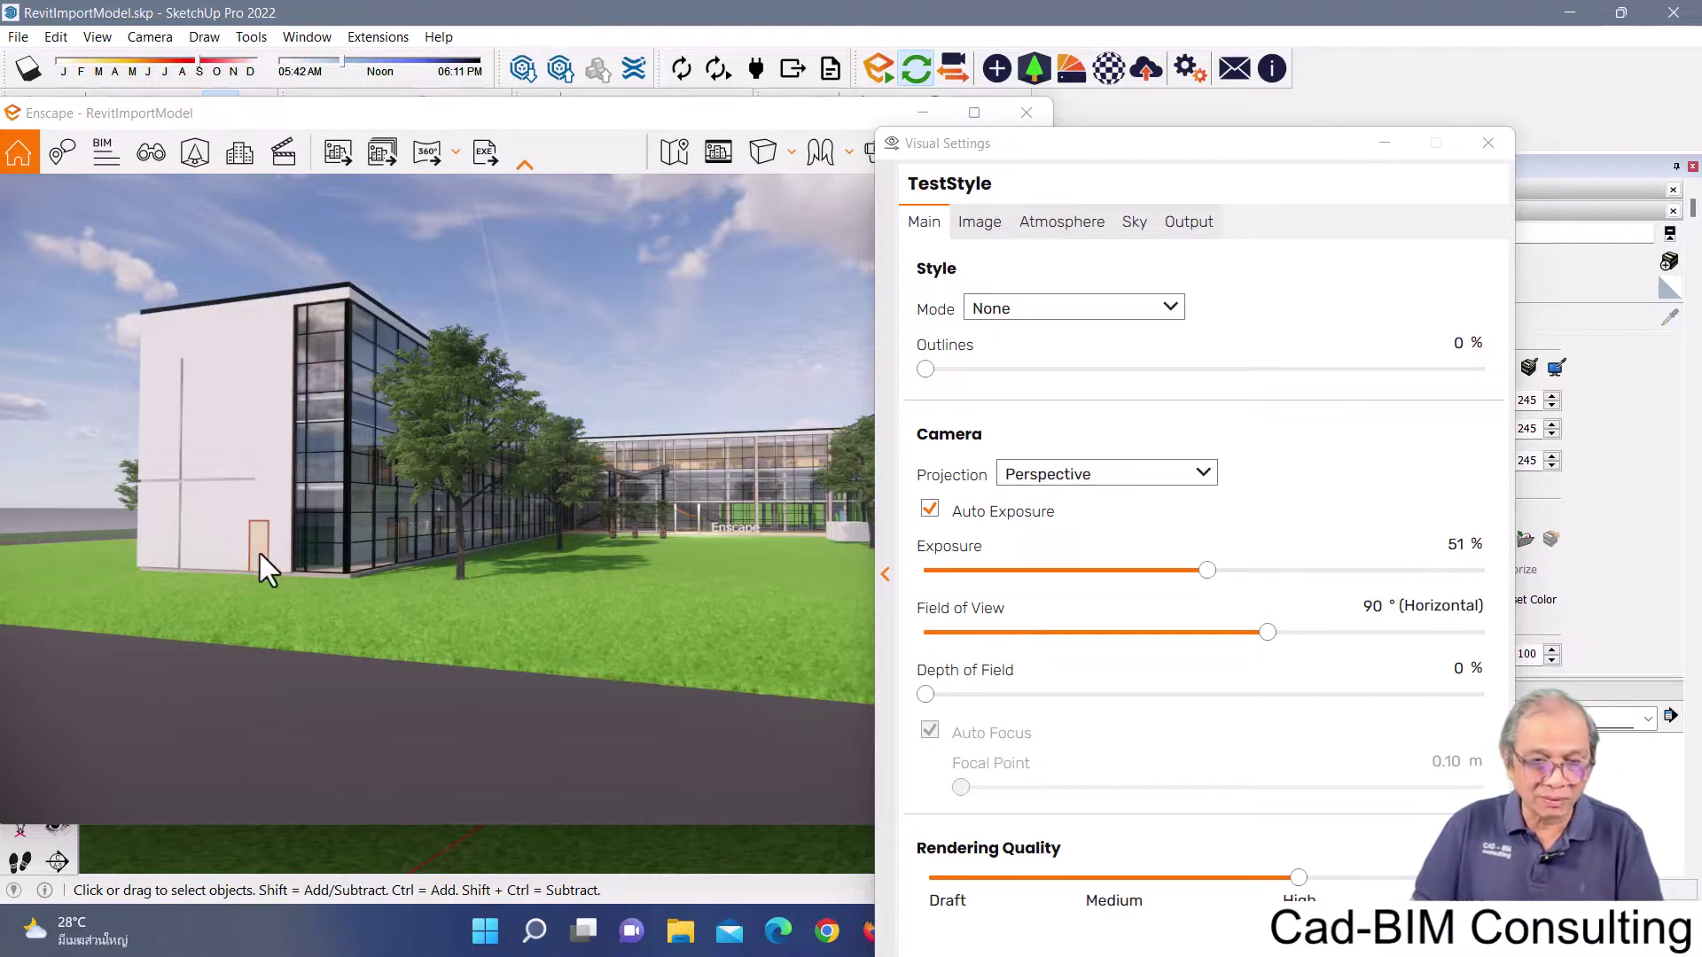
pyautogui.press('a')
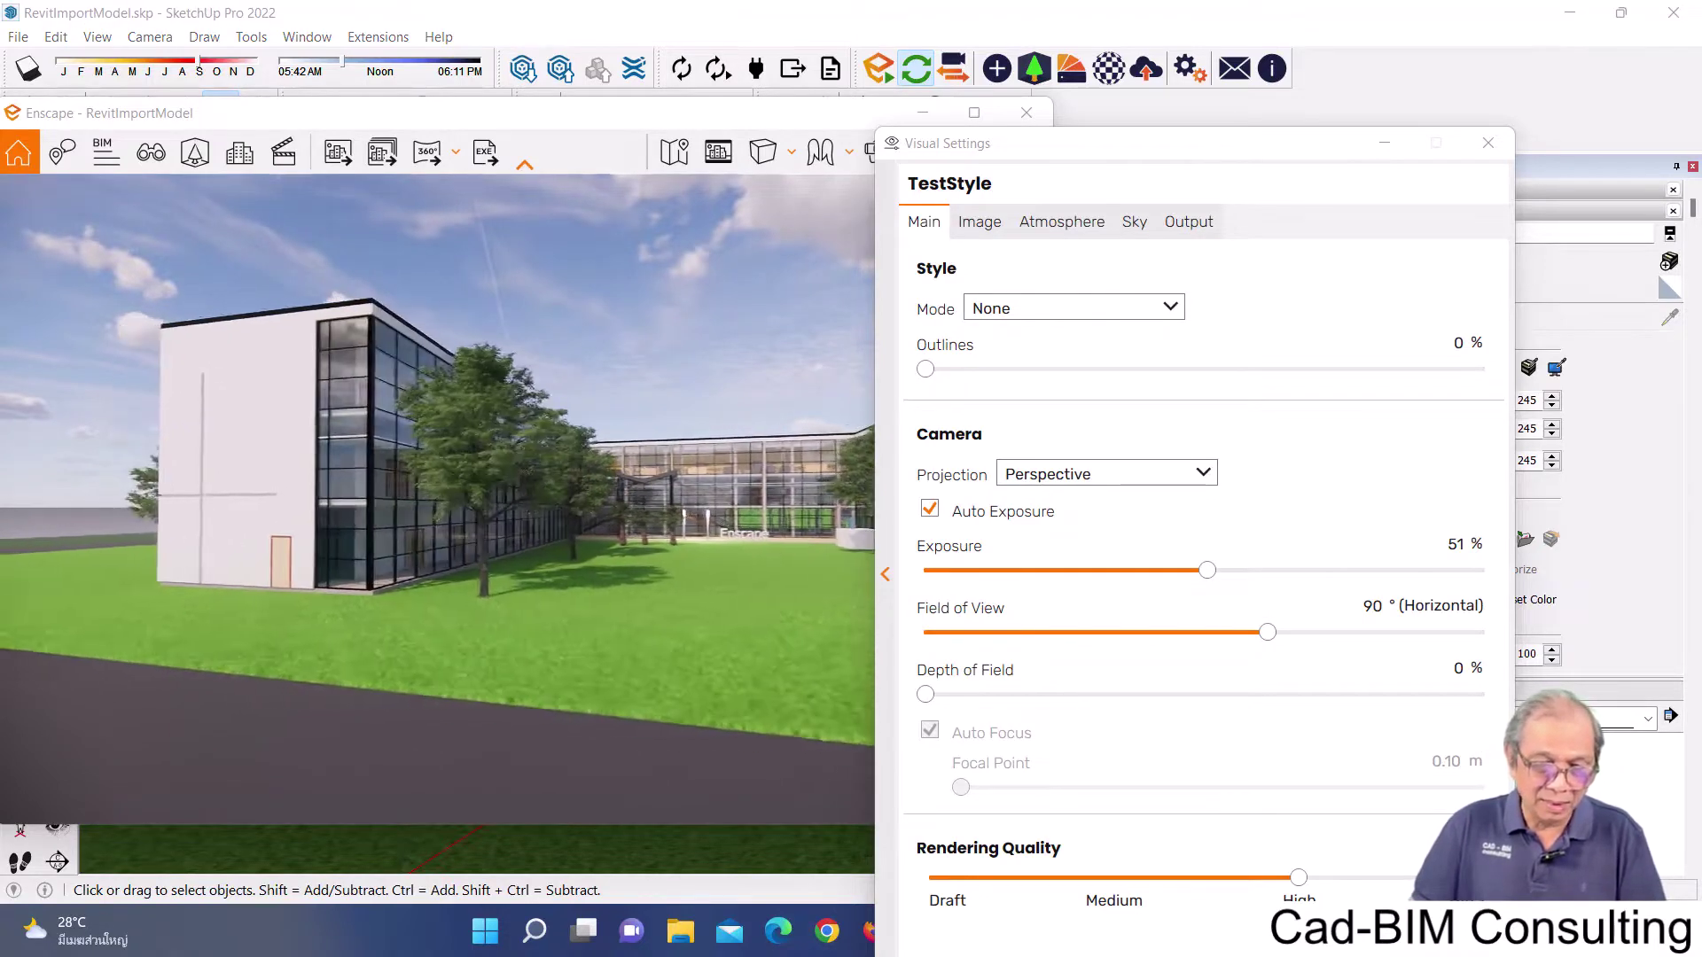
pyautogui.press('w')
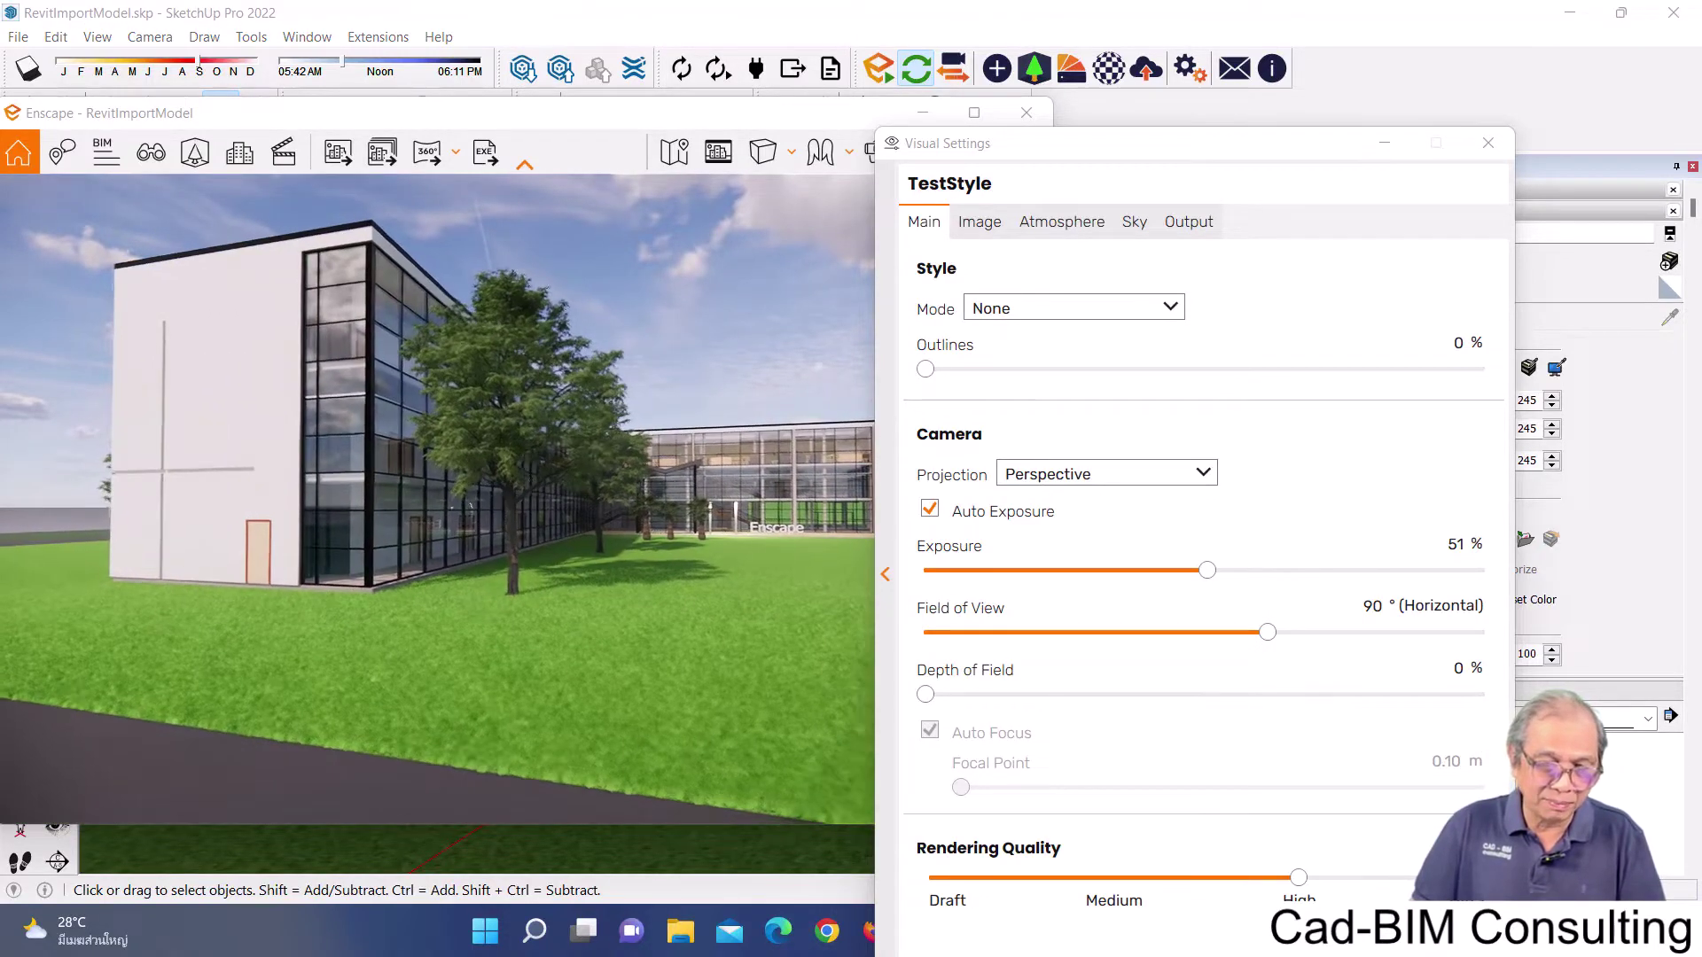
pyautogui.press('s')
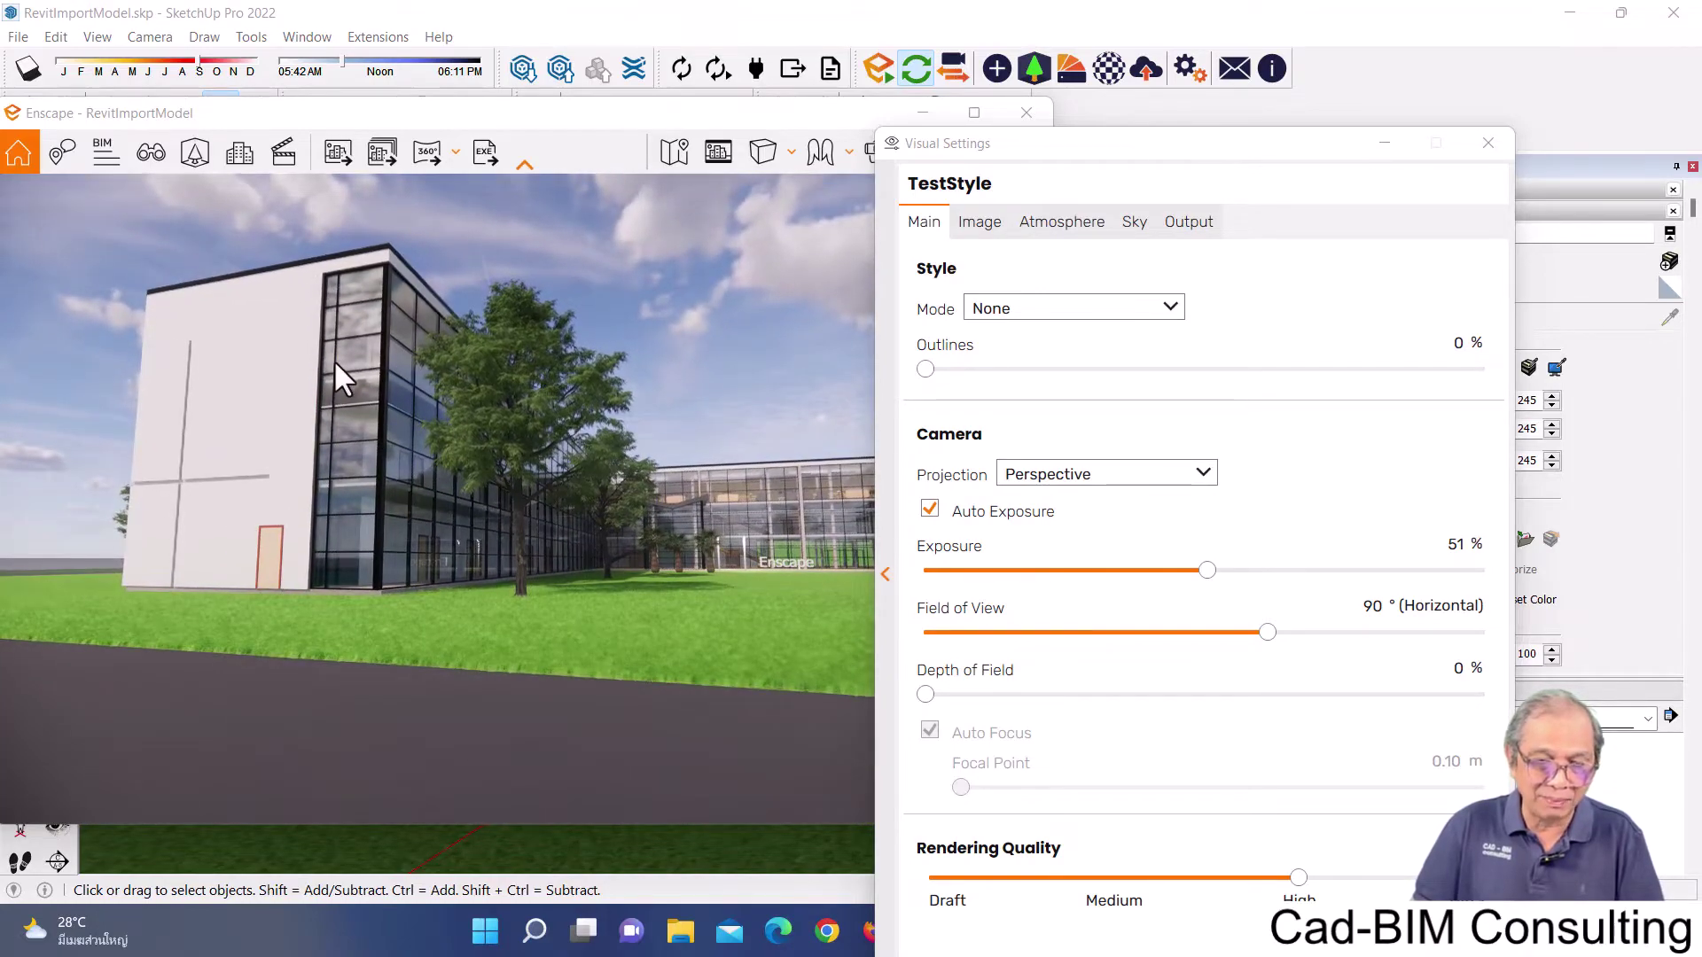
pyautogui.press('w')
pyautogui.press('s')
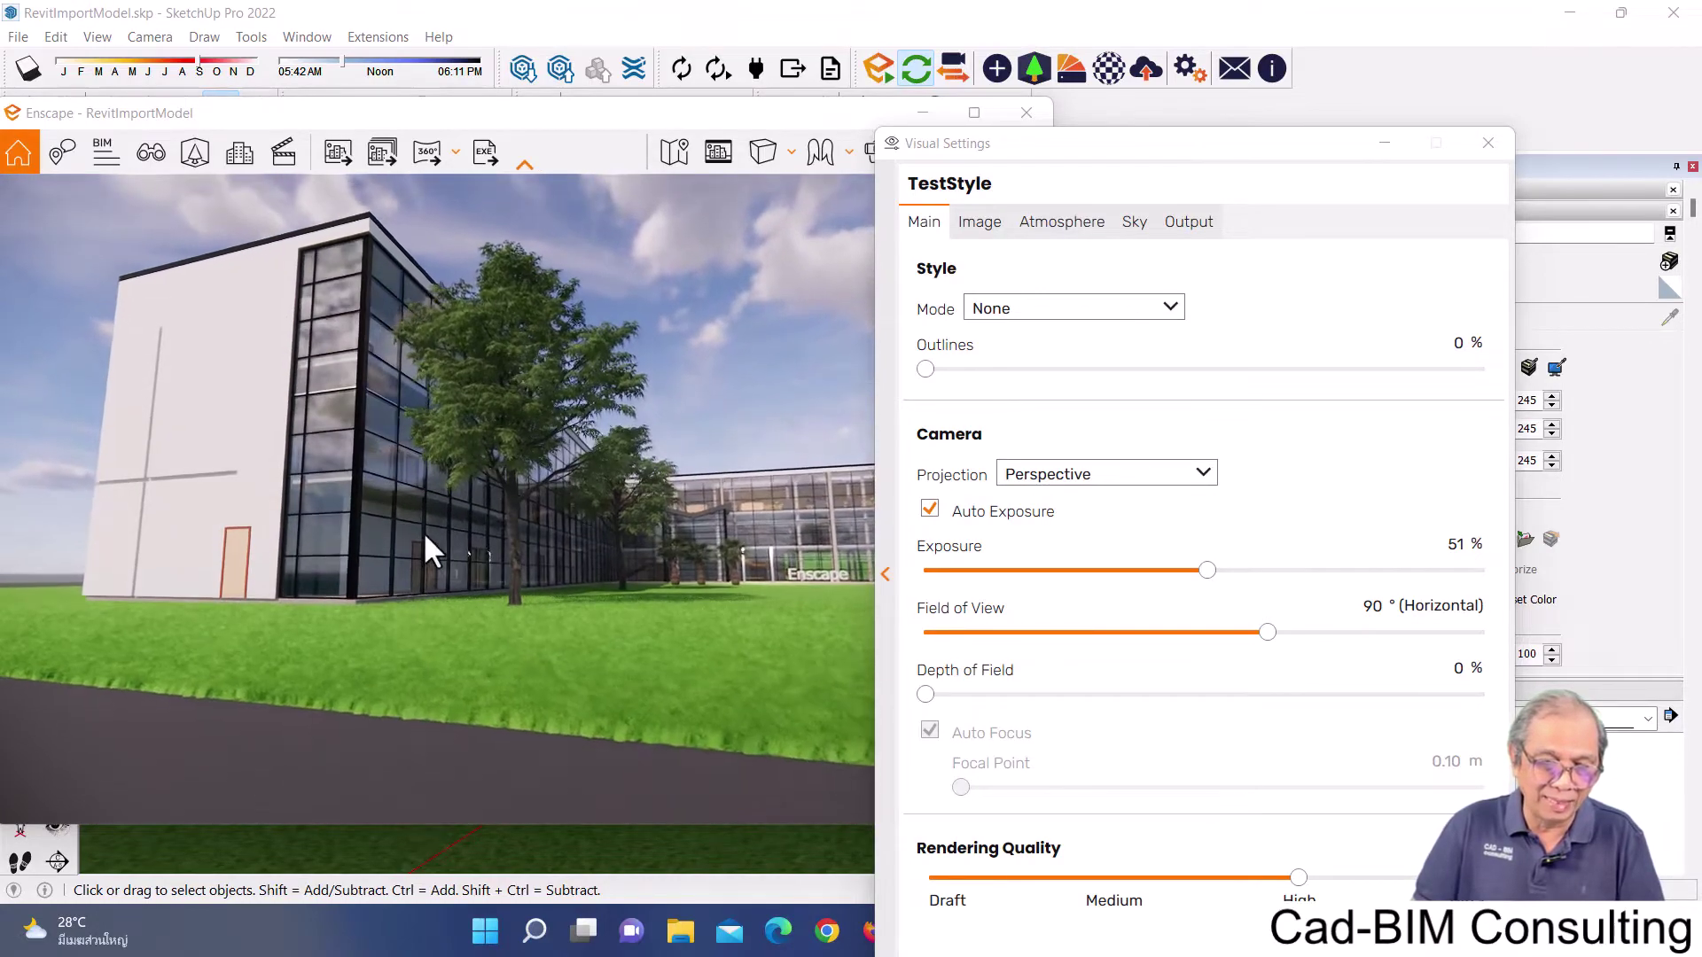
pyautogui.moveTo(421, 527); pyautogui.dragTo(410, 493)
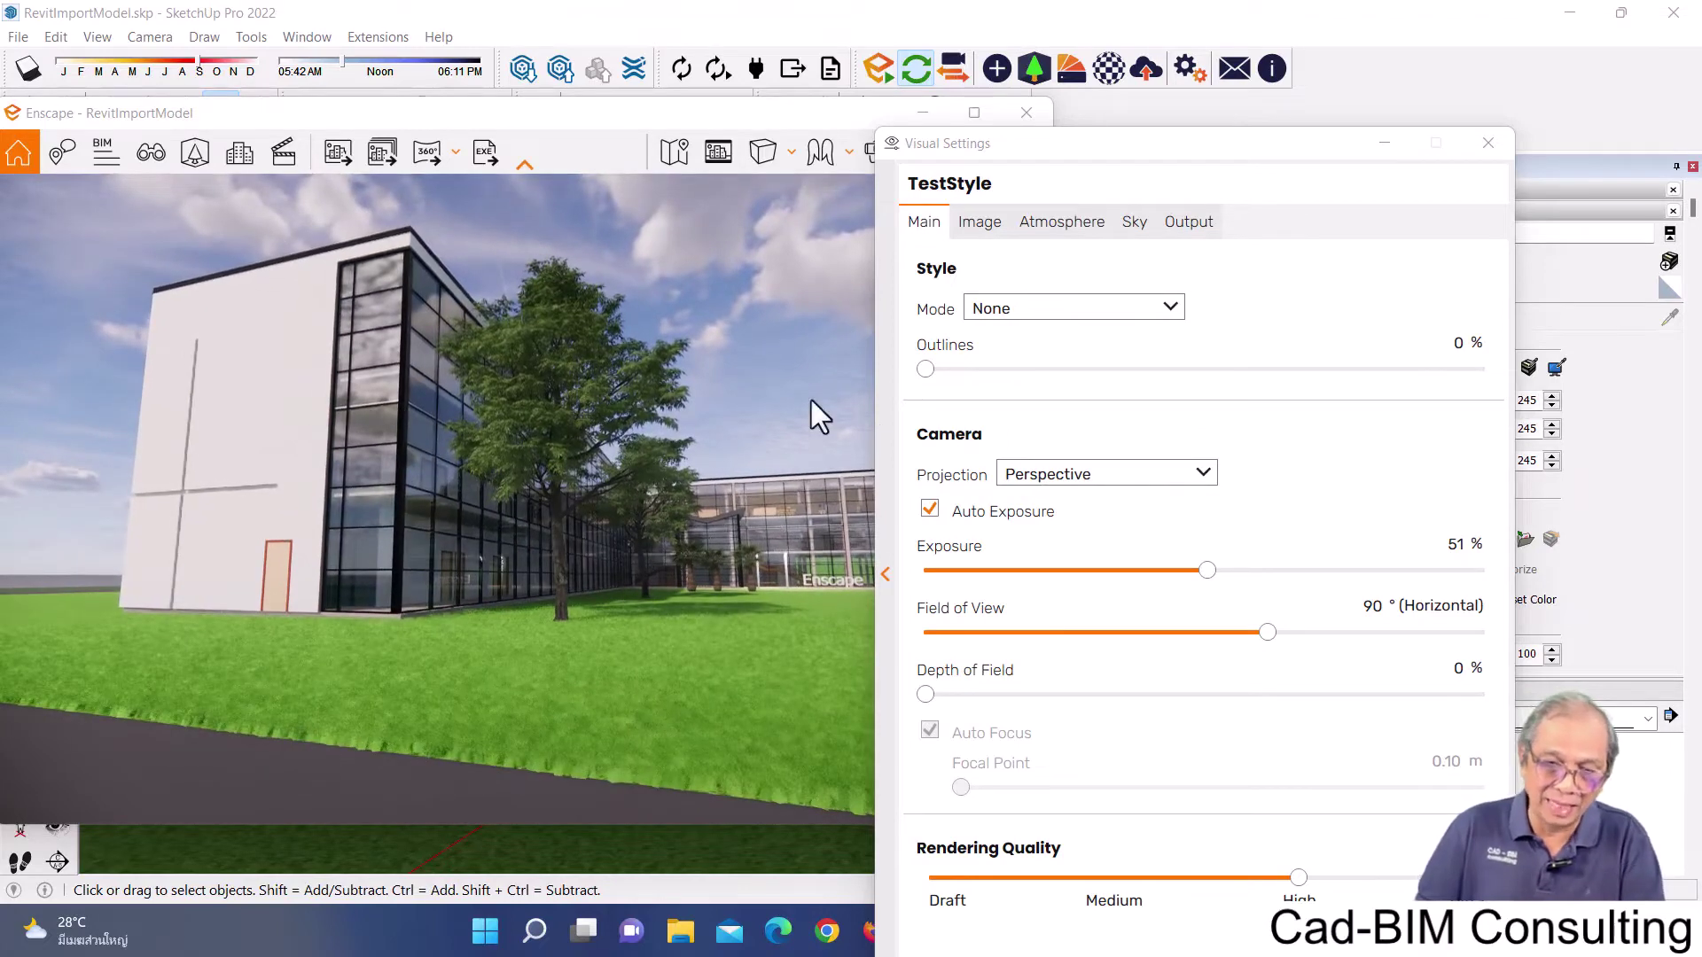
pyautogui.moveTo(1076, 478)
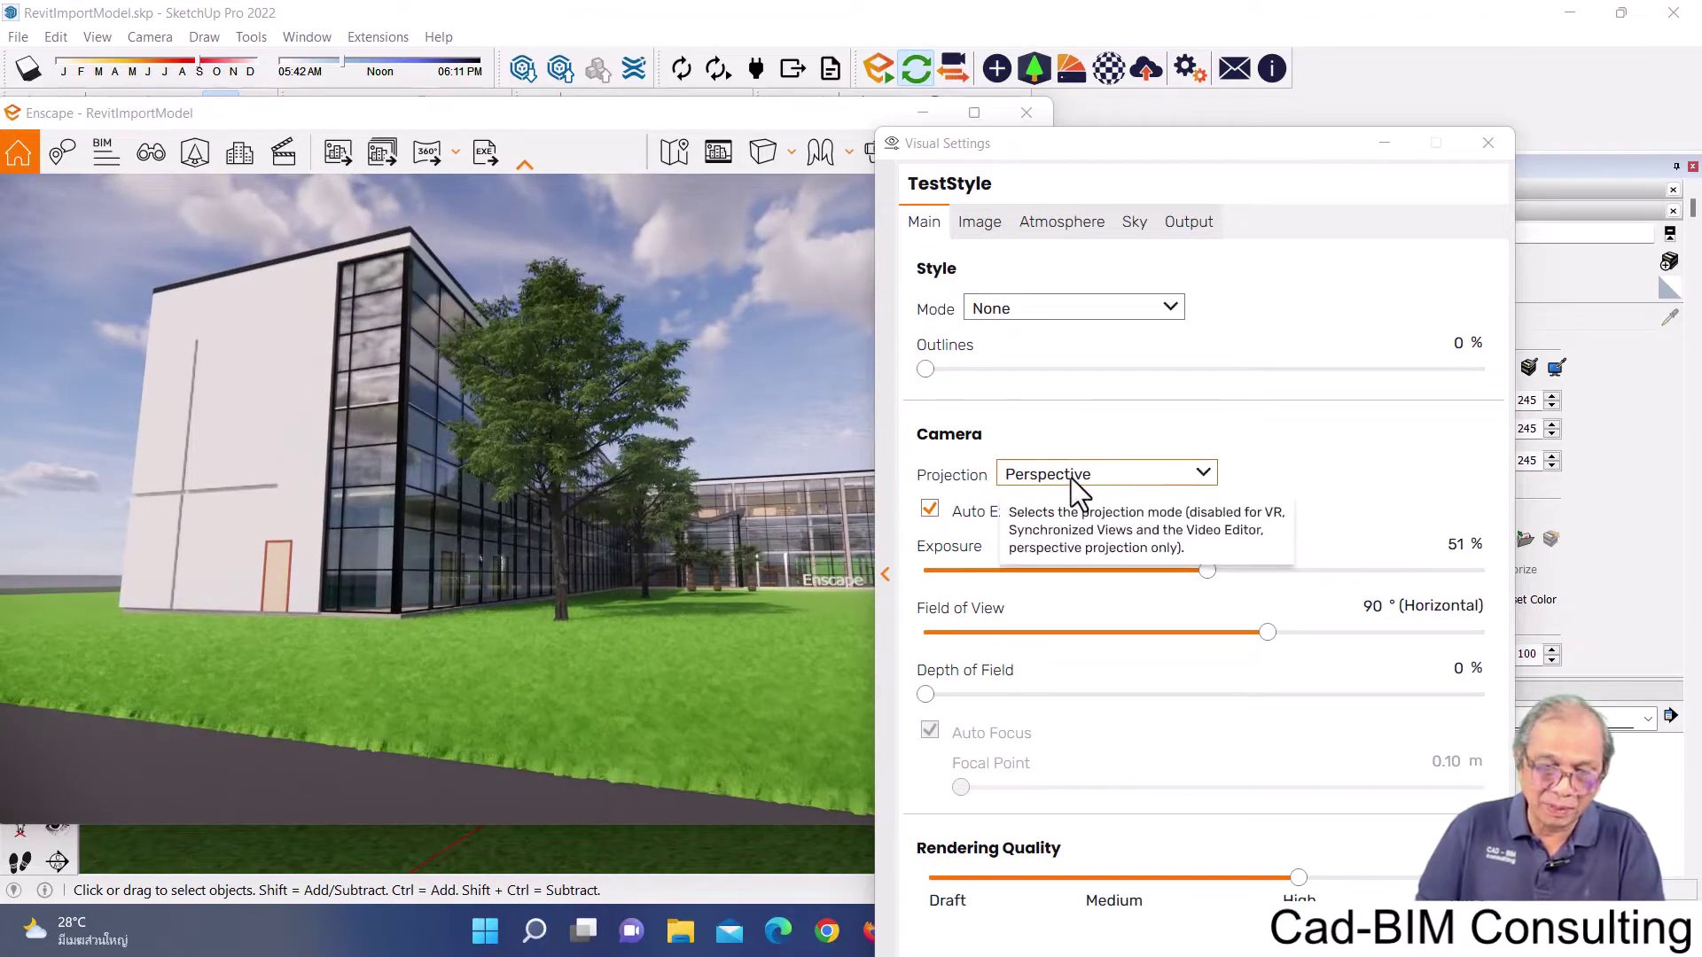
pyautogui.click(1208, 471)
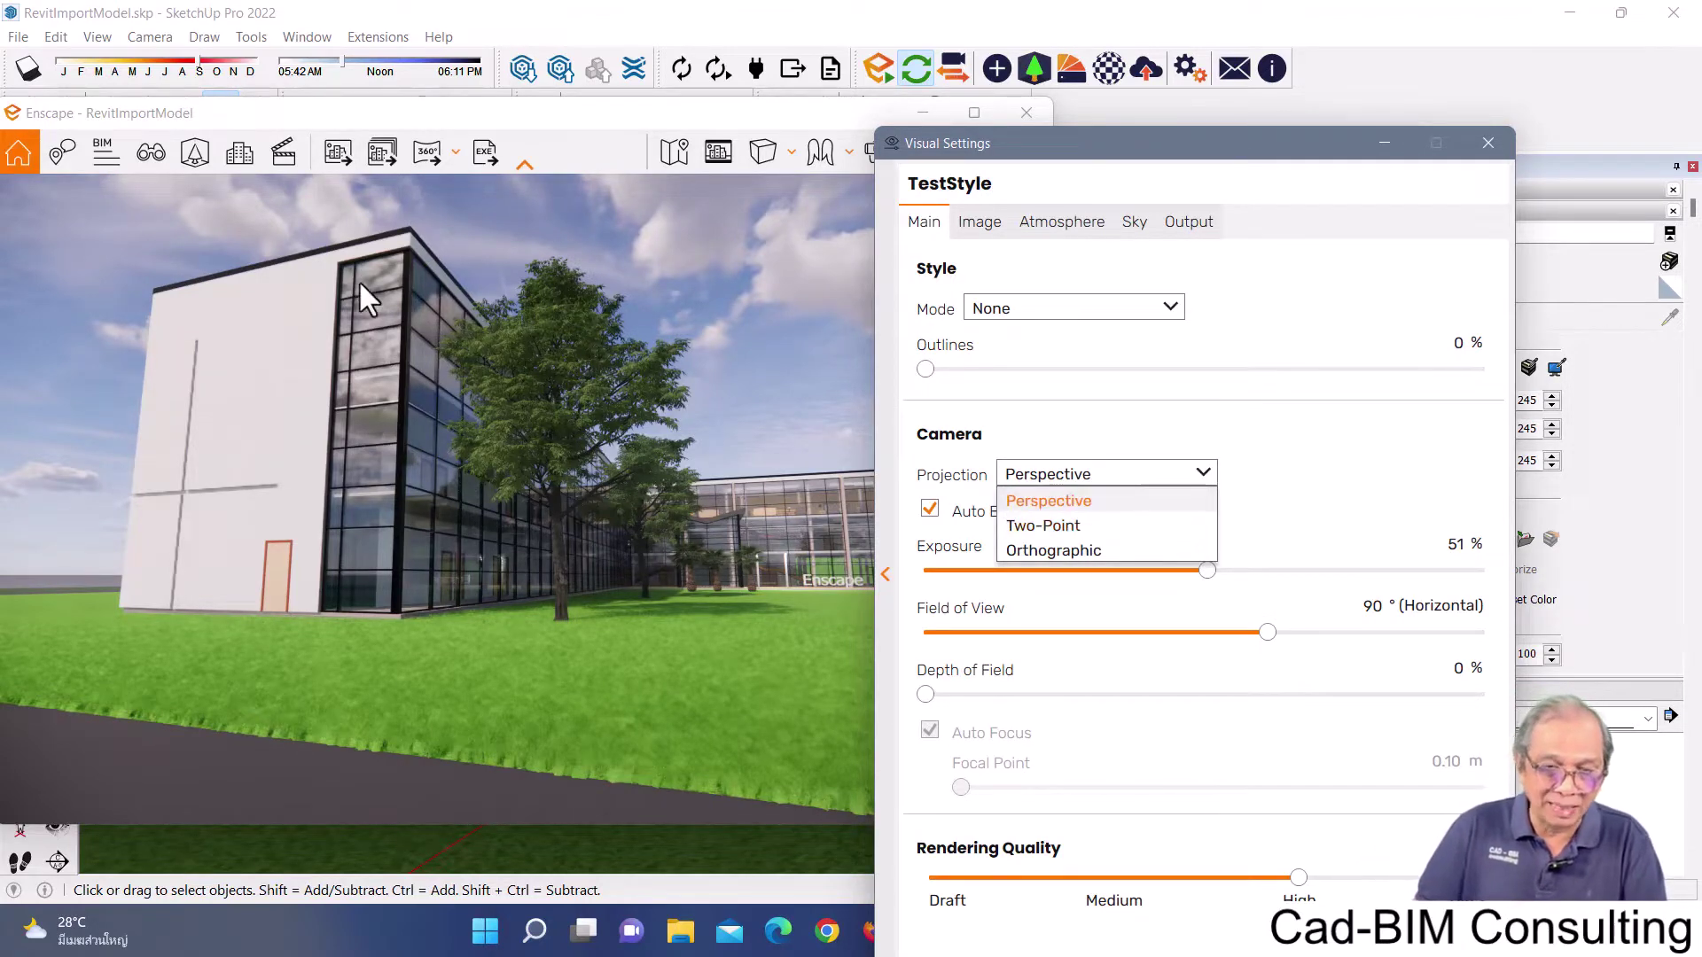
# Switch the camera projection to Two-Point
pyautogui.click(1064, 529)
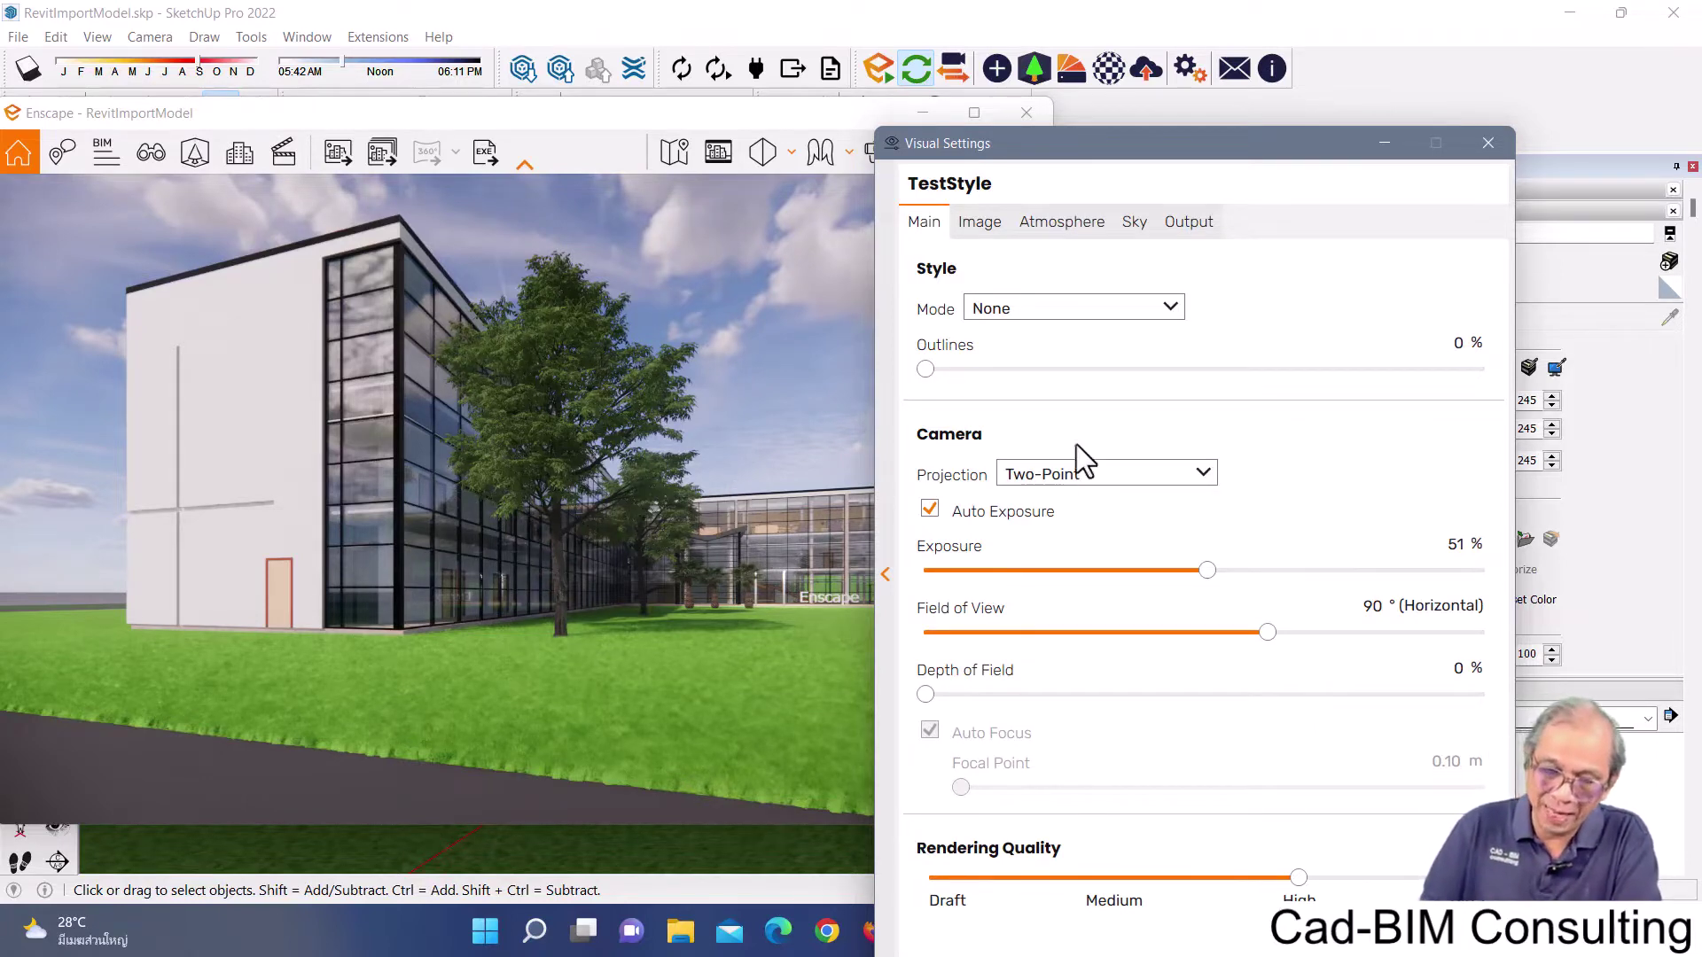
pyautogui.click(1209, 467)
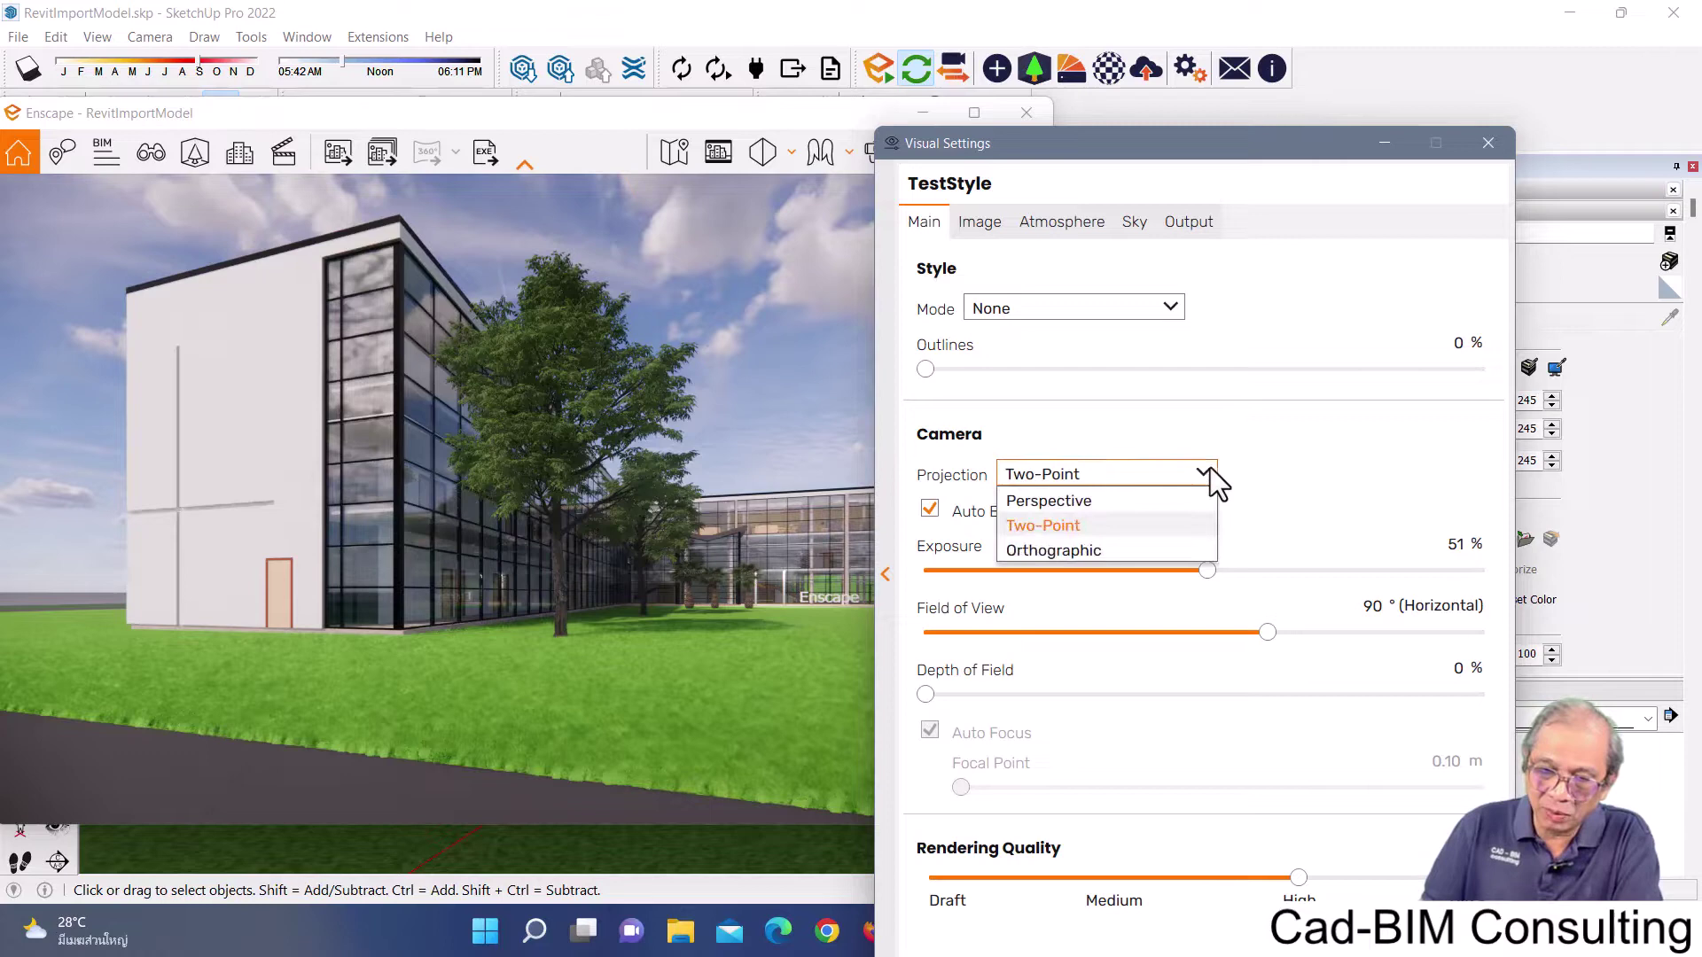
# Switch to Orthographic projection, orbit and zoom the building, and move the settings panel aside
pyautogui.click(1088, 551)
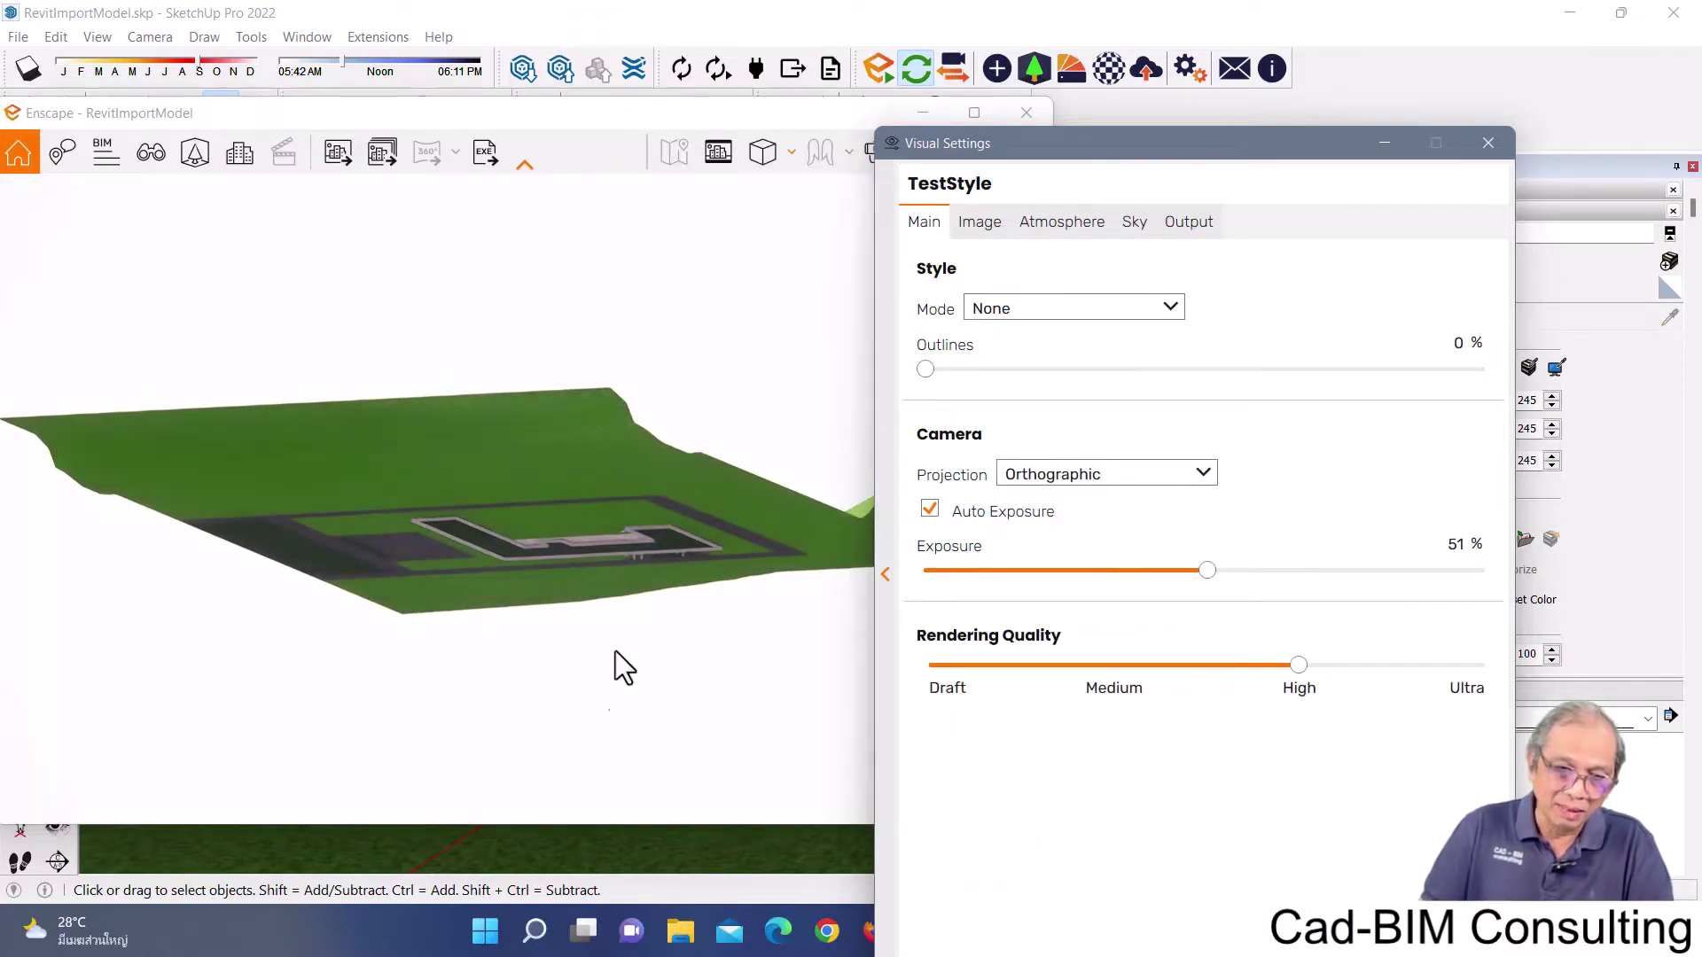
pyautogui.moveTo(434, 551)
pyautogui.mouseDown()
pyautogui.moveTo(441, 416)
pyautogui.moveTo(470, 422)
pyautogui.moveTo(603, 310)
pyautogui.moveTo(656, 346)
pyautogui.moveTo(638, 226)
pyautogui.moveTo(619, 296)
pyautogui.moveTo(672, 228)
pyautogui.moveTo(614, 279)
pyautogui.moveTo(581, 250)
pyautogui.mouseUp()
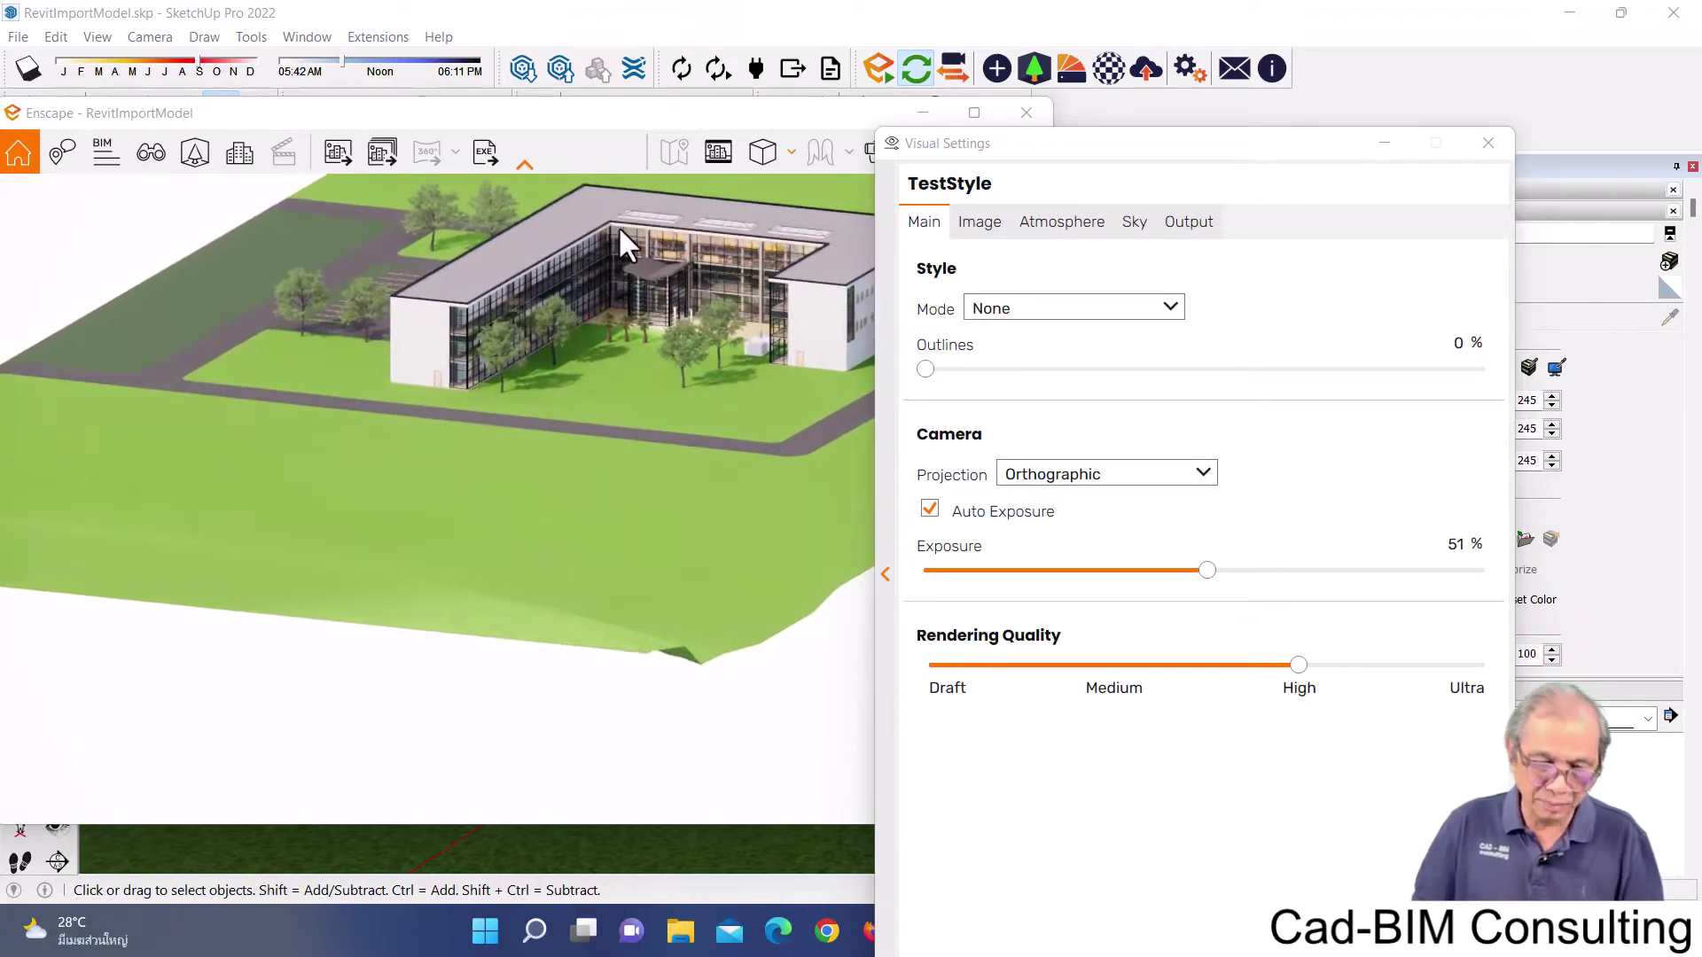
pyautogui.scroll(-3, 618, 226)
pyautogui.scroll(-2, 619, 225)
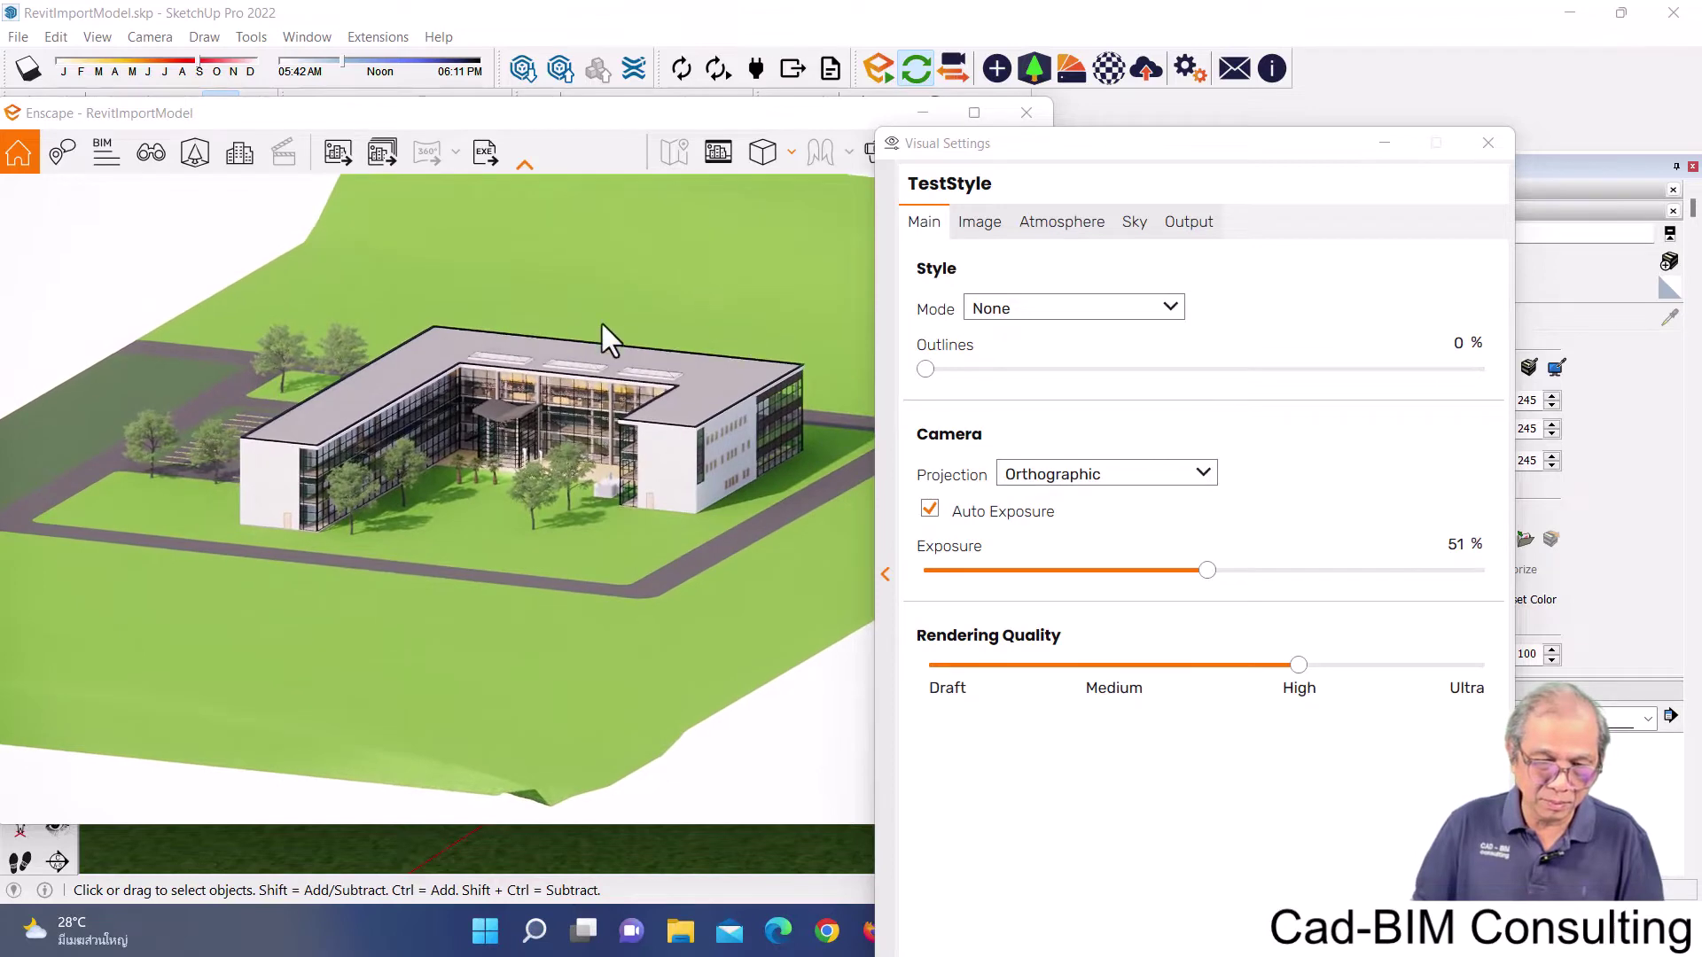
pyautogui.scroll(2, 491, 471)
pyautogui.scroll(2, 494, 425)
pyautogui.scroll(1, 482, 428)
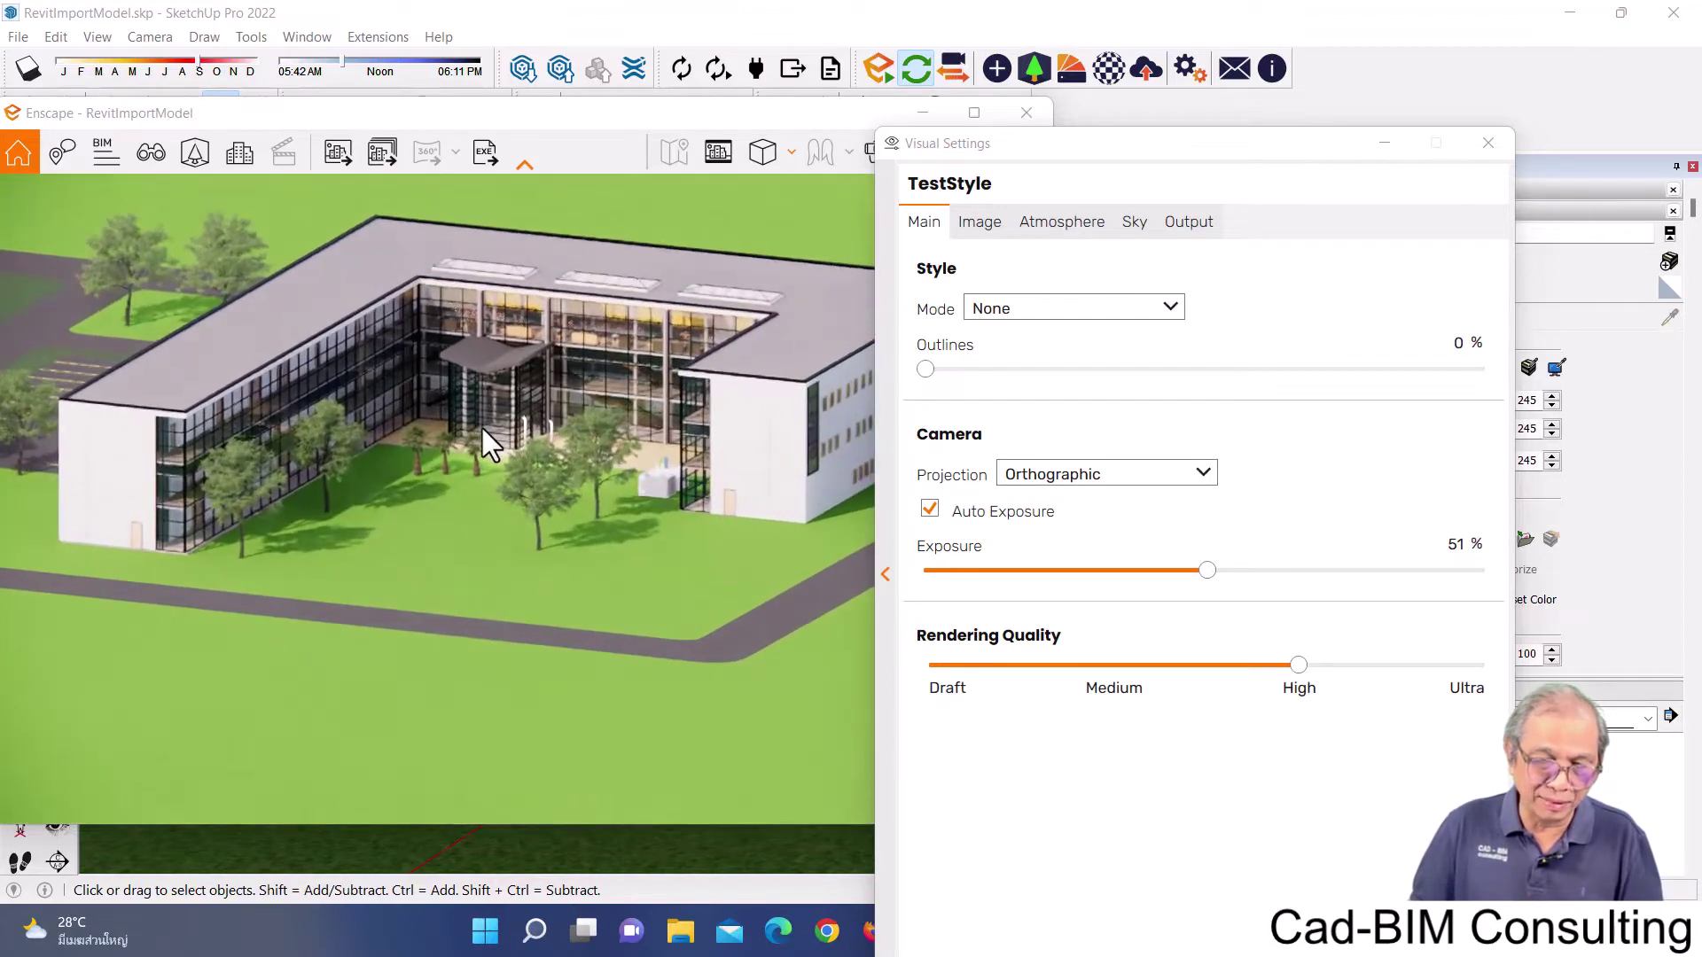
pyautogui.moveTo(305, 451); pyautogui.dragTo(352, 422)
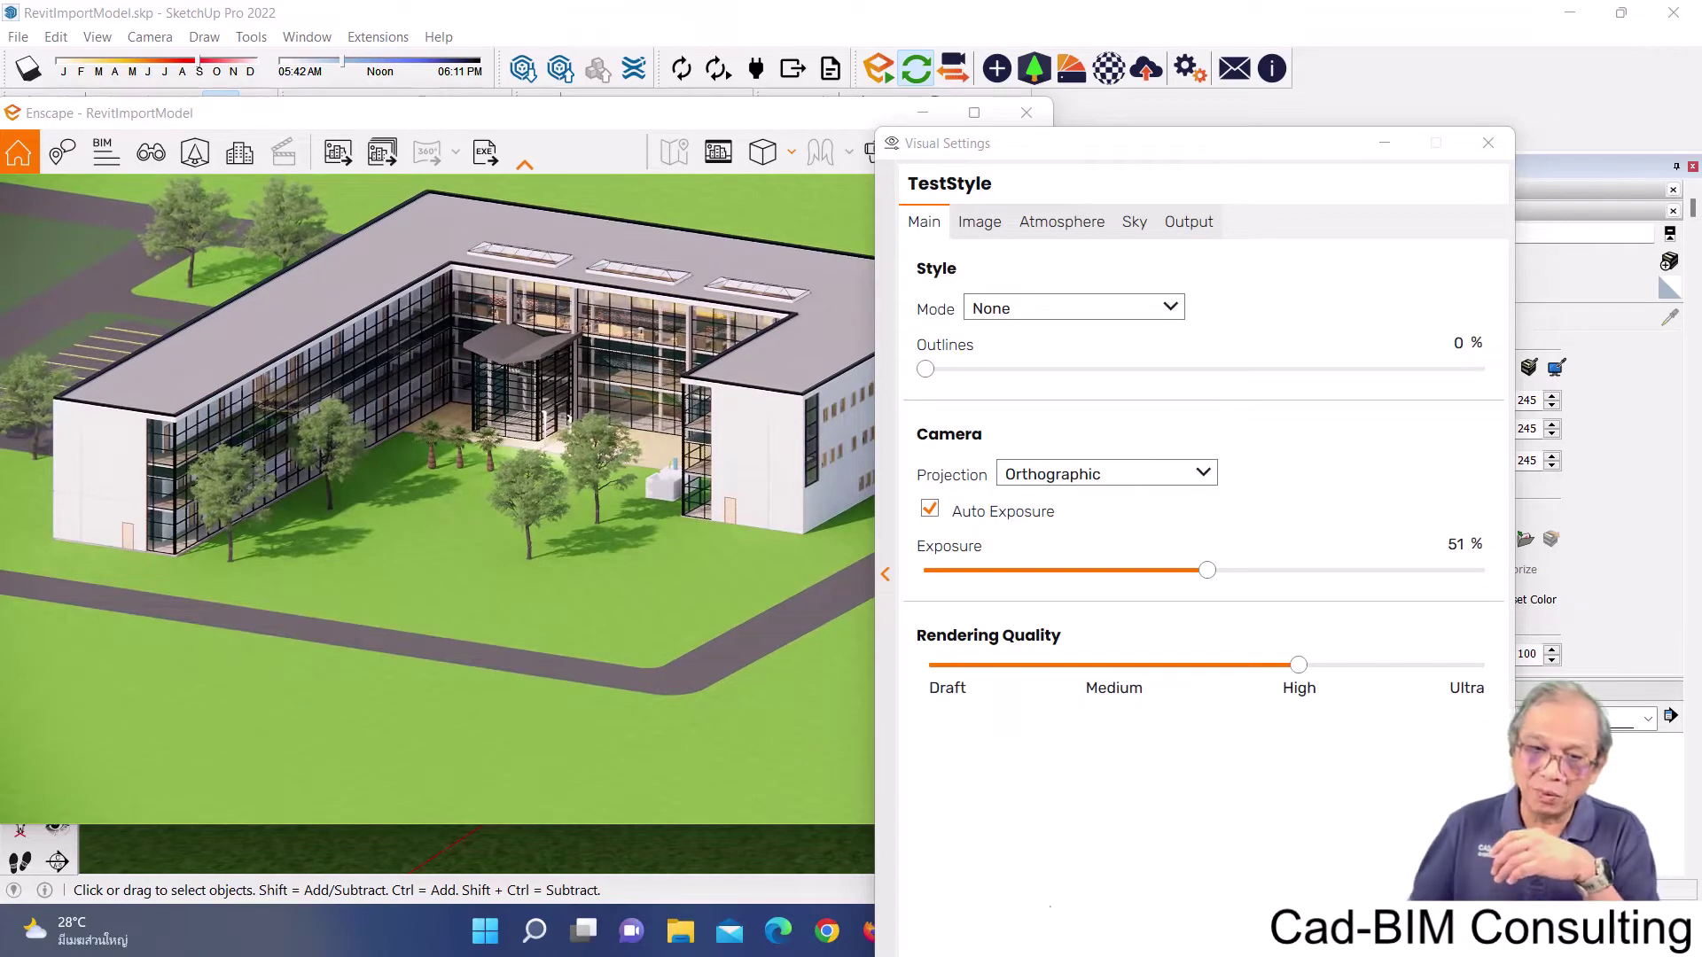
pyautogui.moveTo(1184, 142)
pyautogui.mouseDown()
pyautogui.moveTo(1246, 54)
pyautogui.moveTo(1273, 59)
pyautogui.mouseUp()
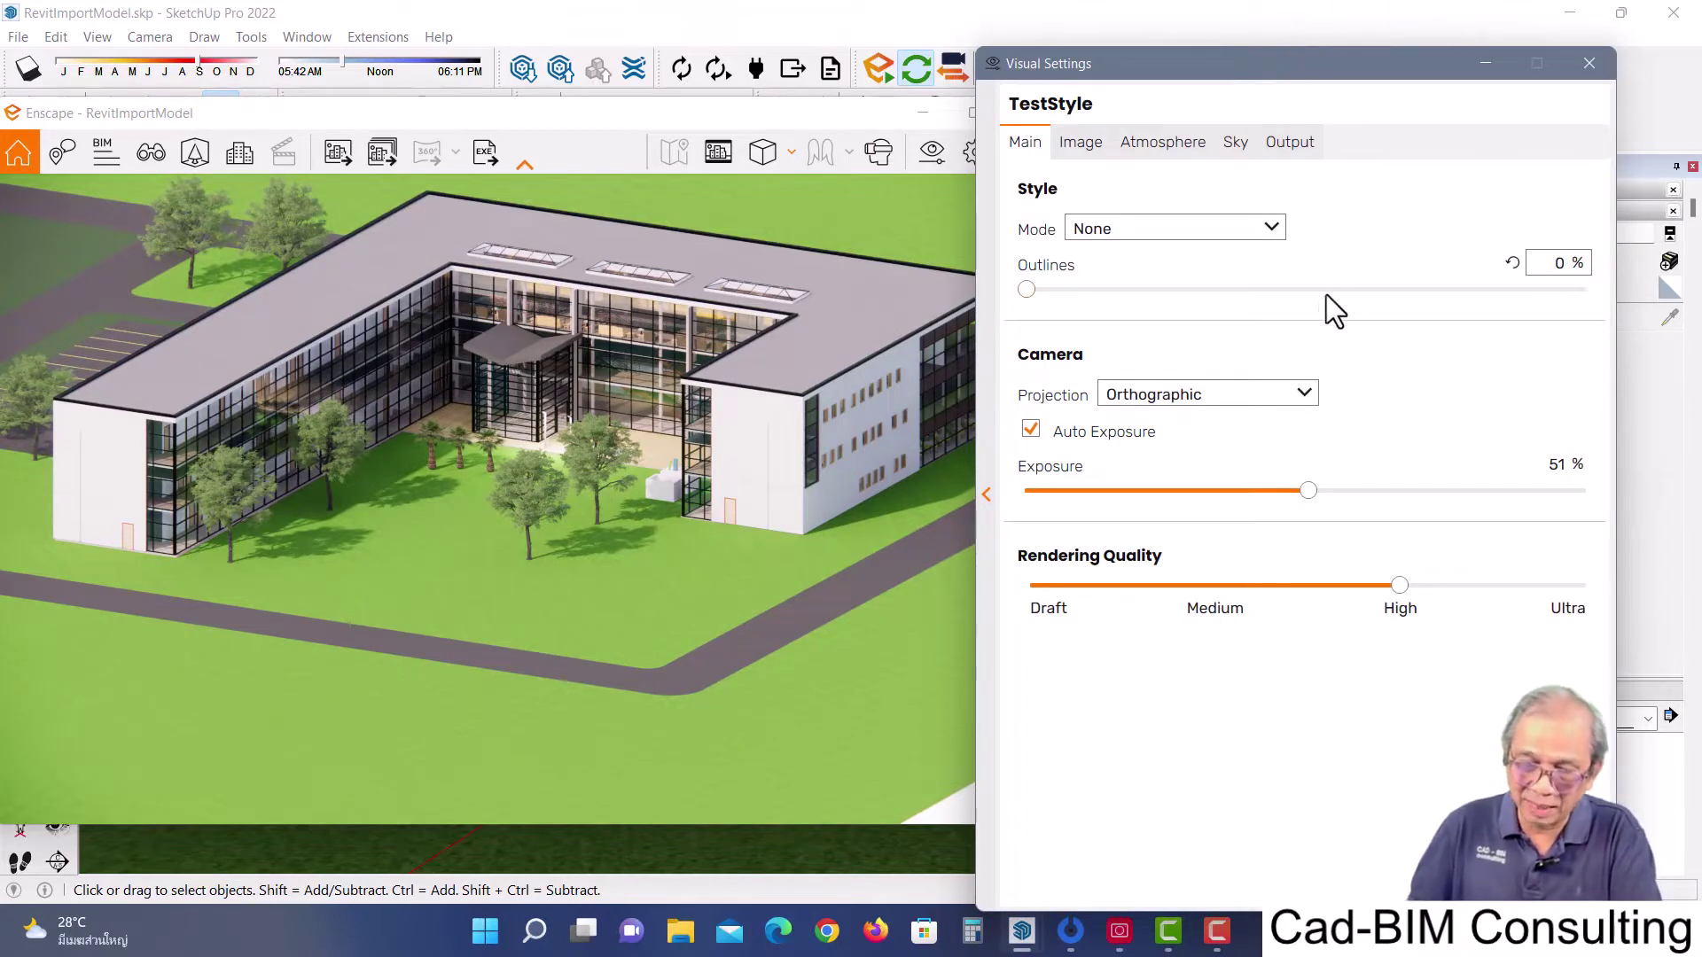
# Switch TestStyle's projection to Two-Point and fly the camera close to the building
pyautogui.click(1303, 399)
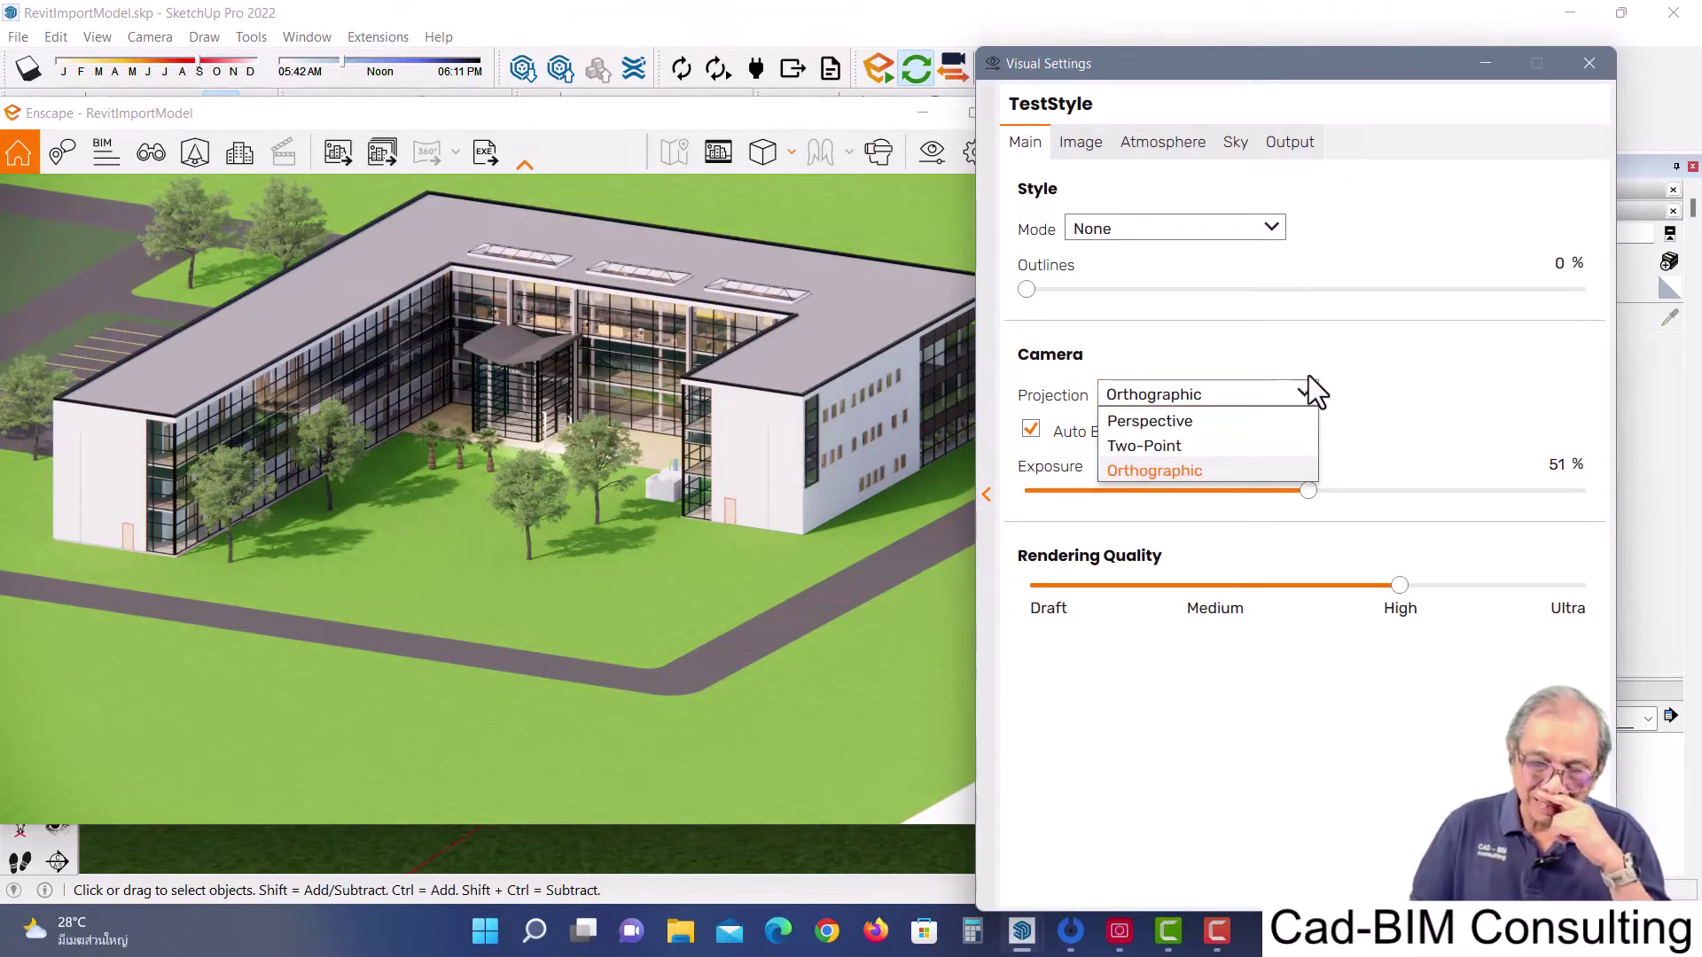
pyautogui.click(1152, 444)
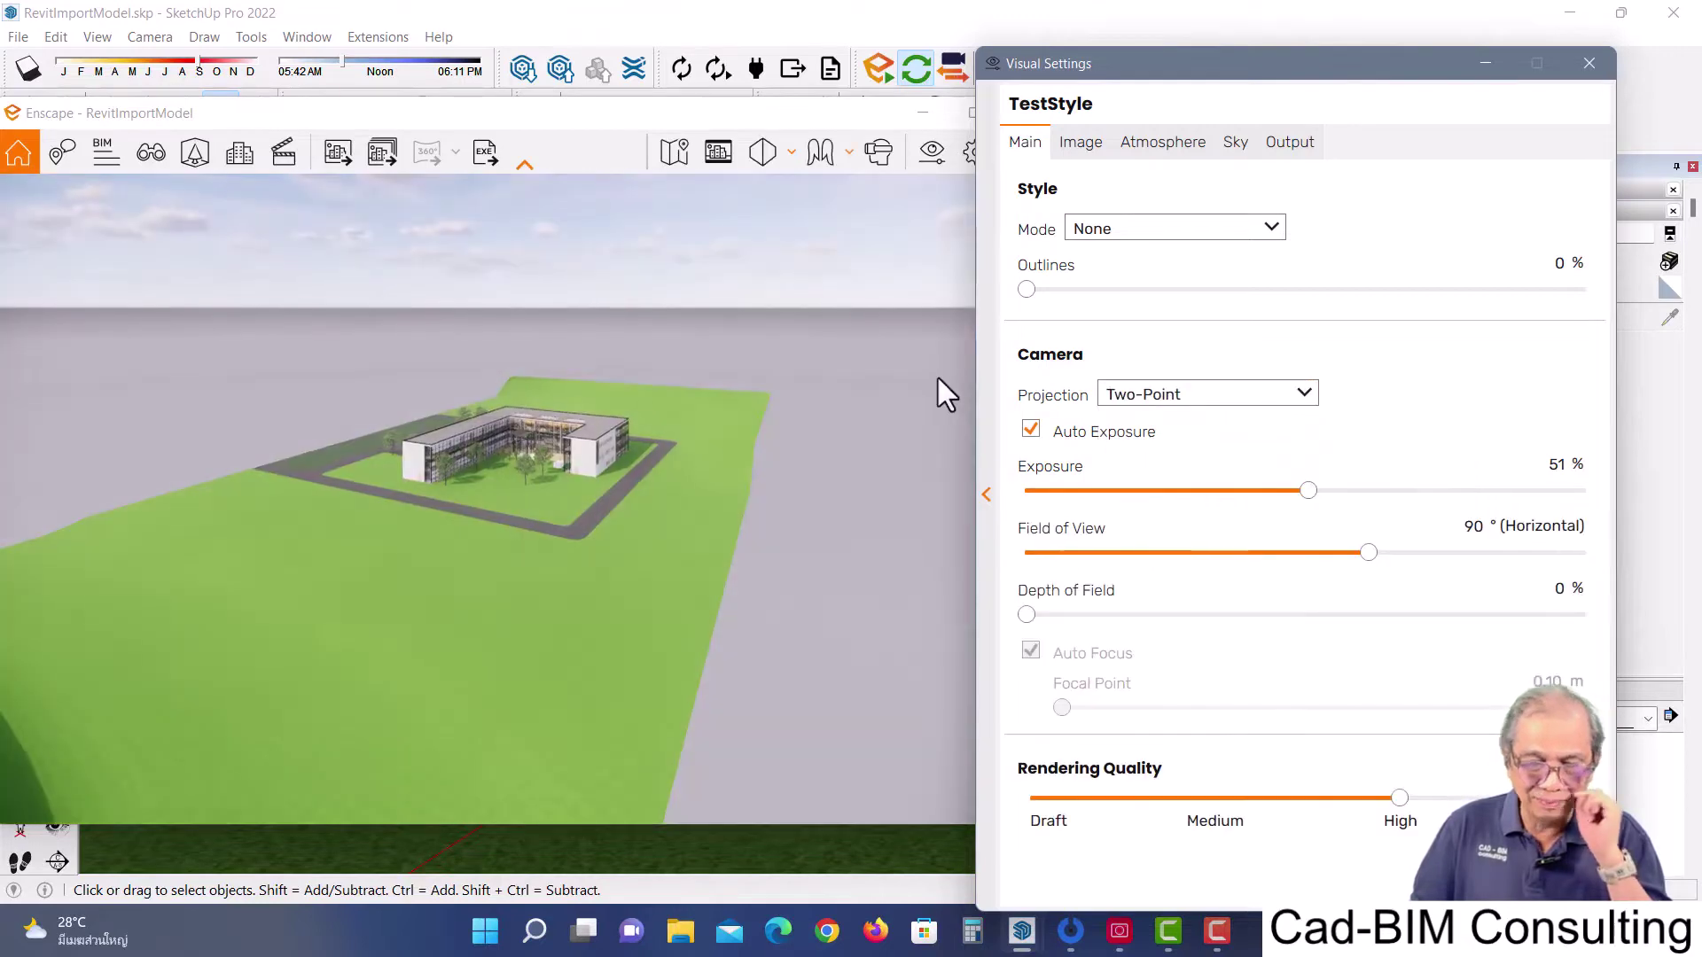
pyautogui.scroll(2, 417, 486)
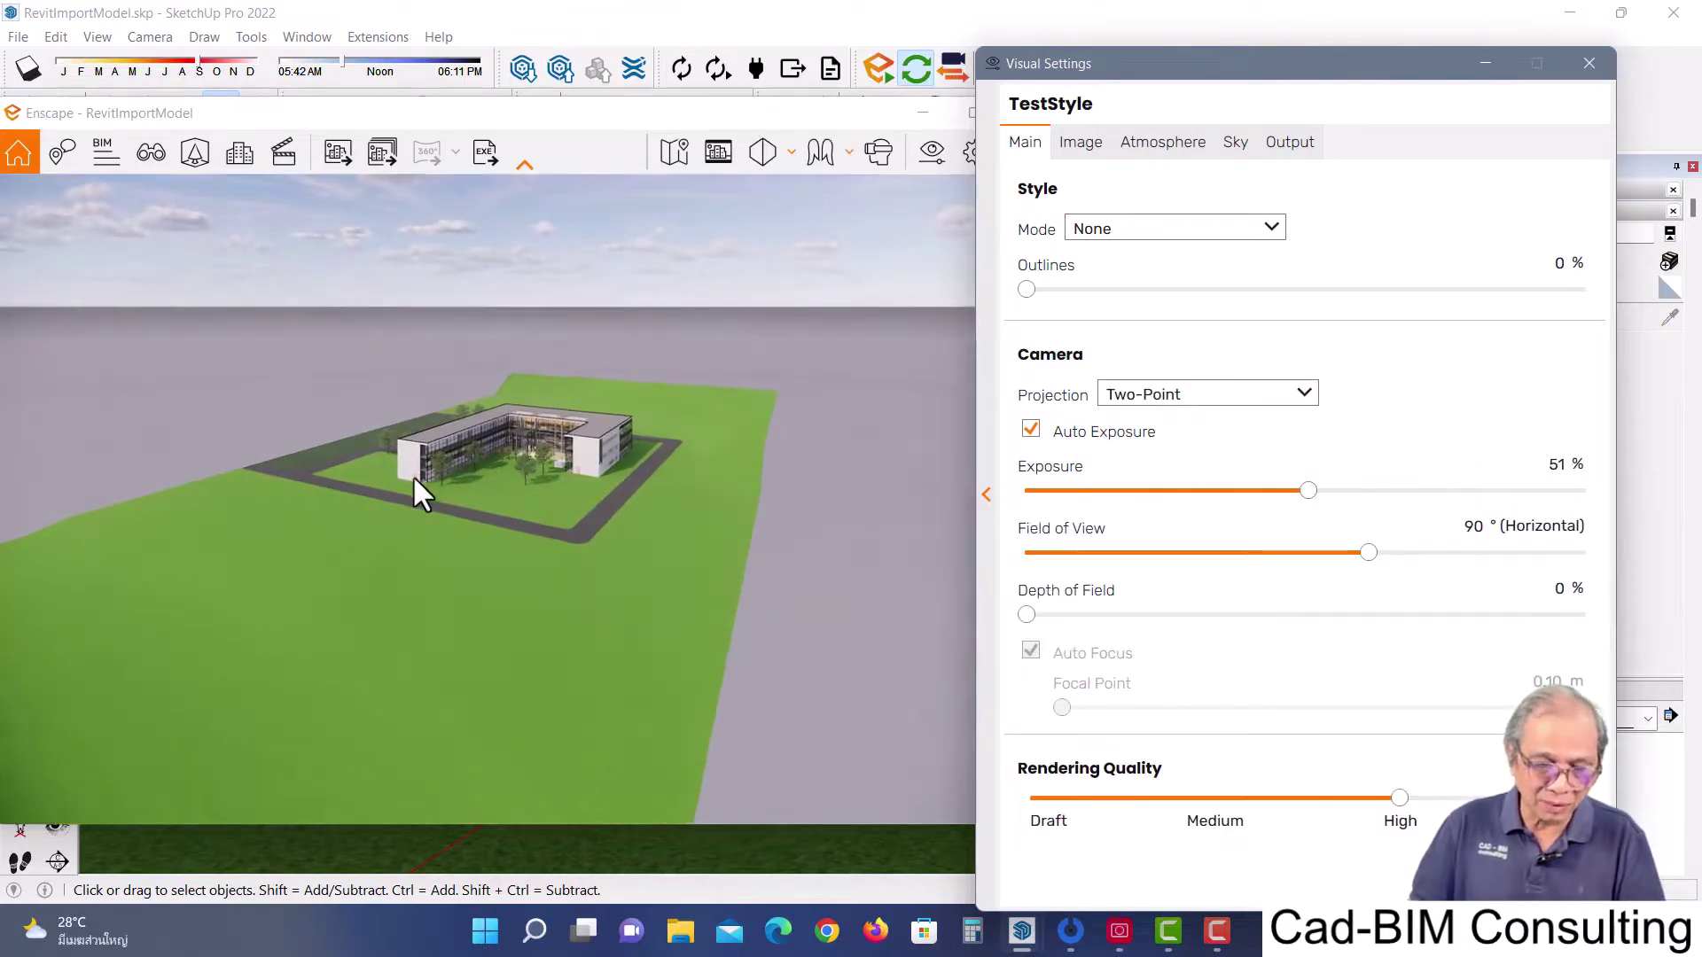
pyautogui.scroll(1, 431, 466)
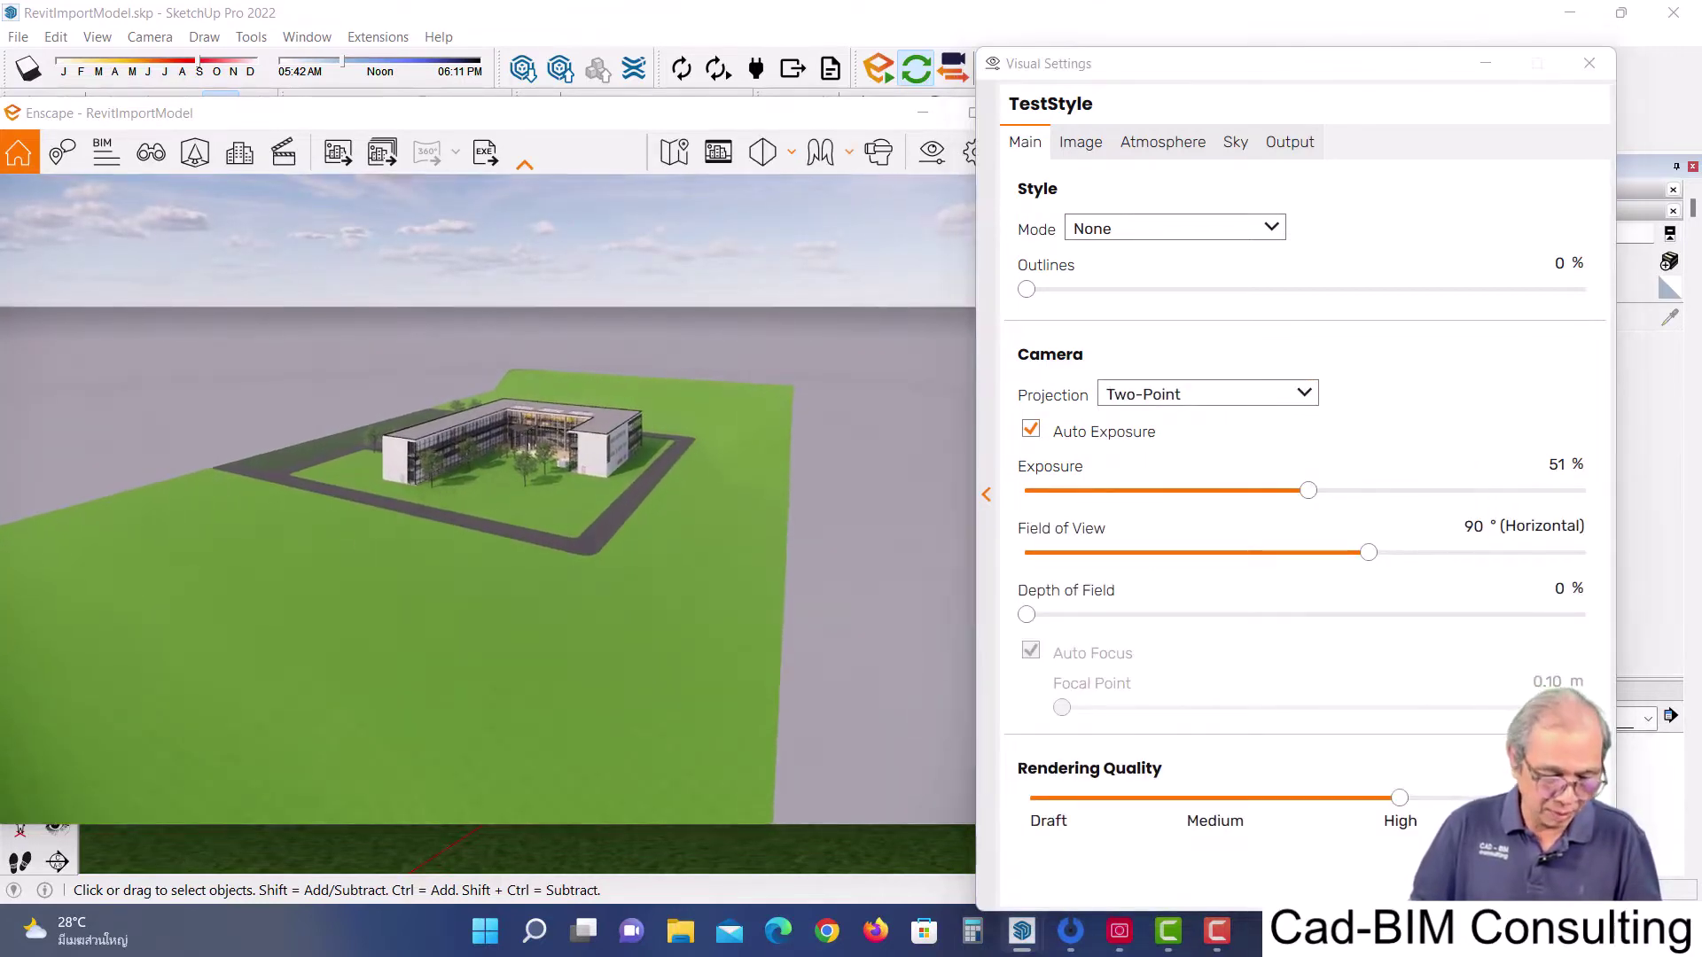
pyautogui.scroll(-2, 402, 485)
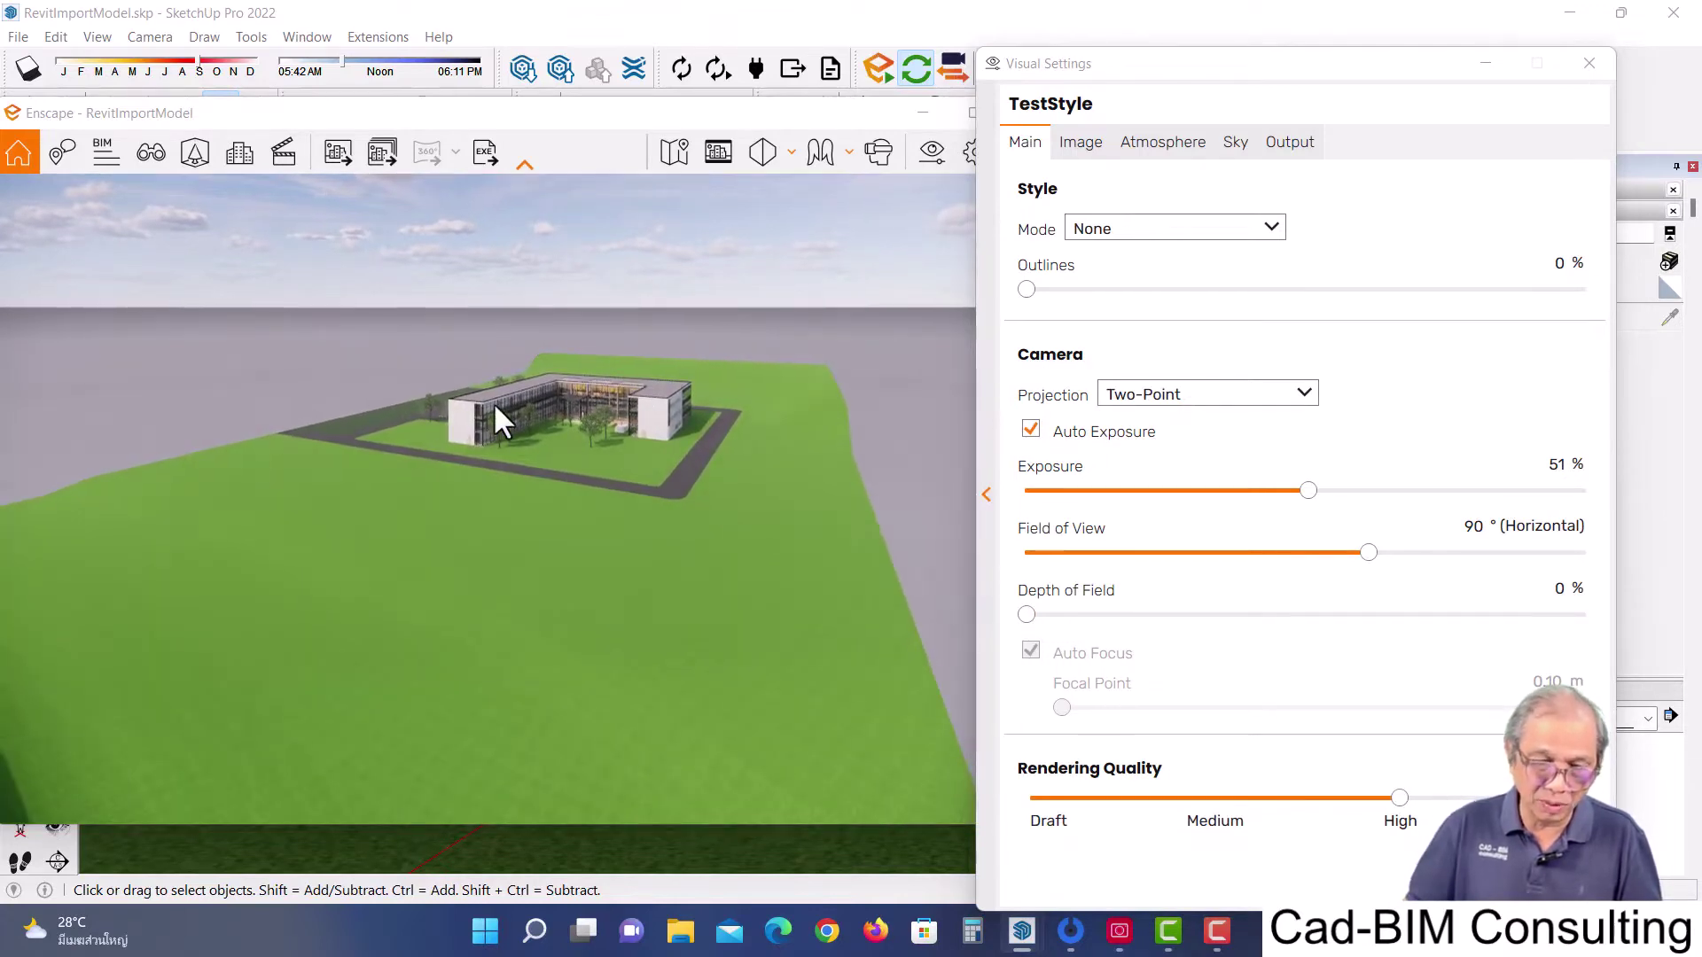
pyautogui.scroll(5, 496, 412)
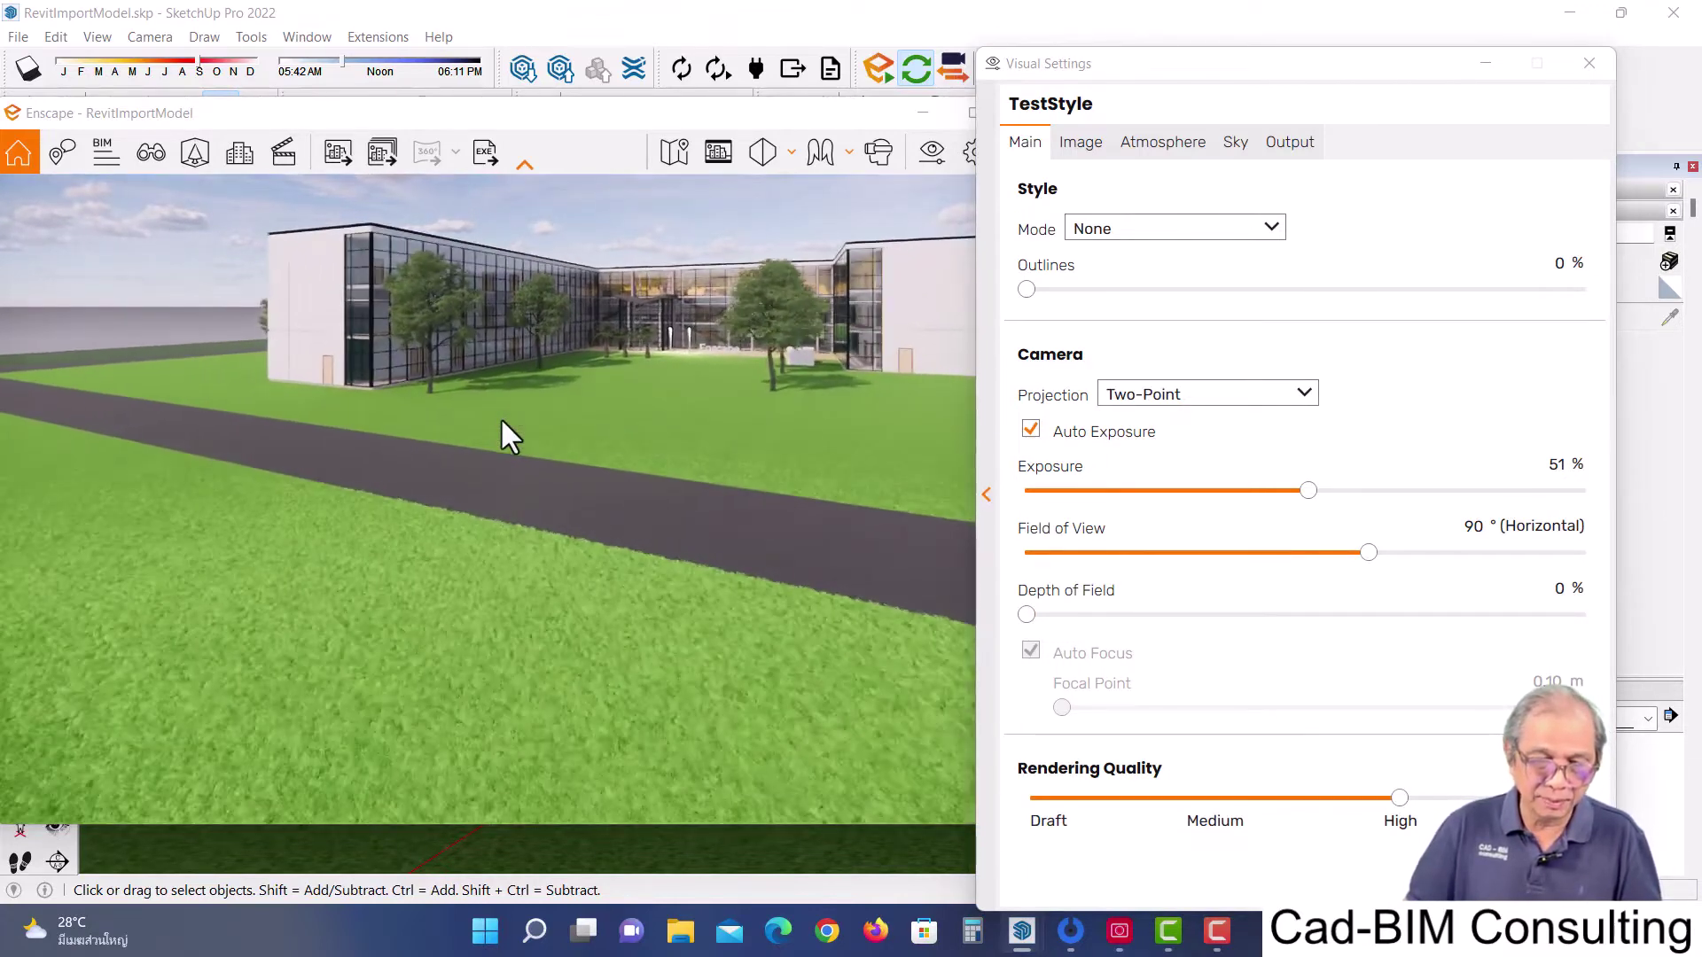
pyautogui.scroll(2, 501, 423)
pyautogui.scroll(3, 501, 423)
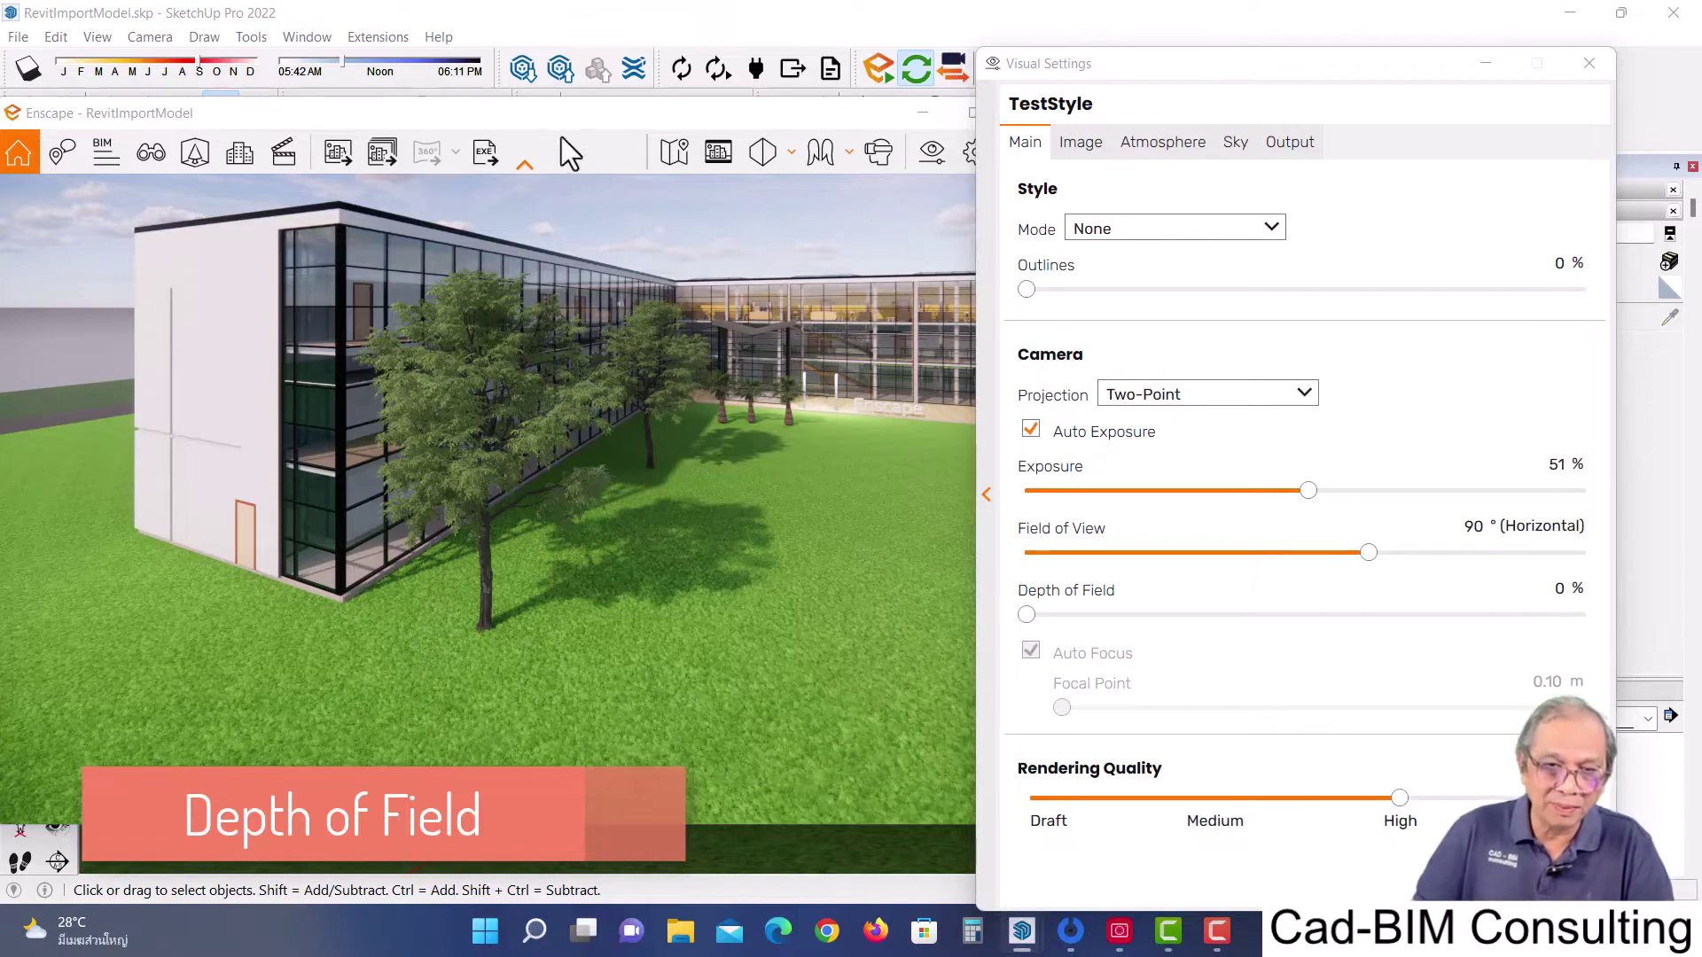
# Switch to the saved DepthOfField view of the benches
pyautogui.moveTo(551, 115); pyautogui.dragTo(589, 237)
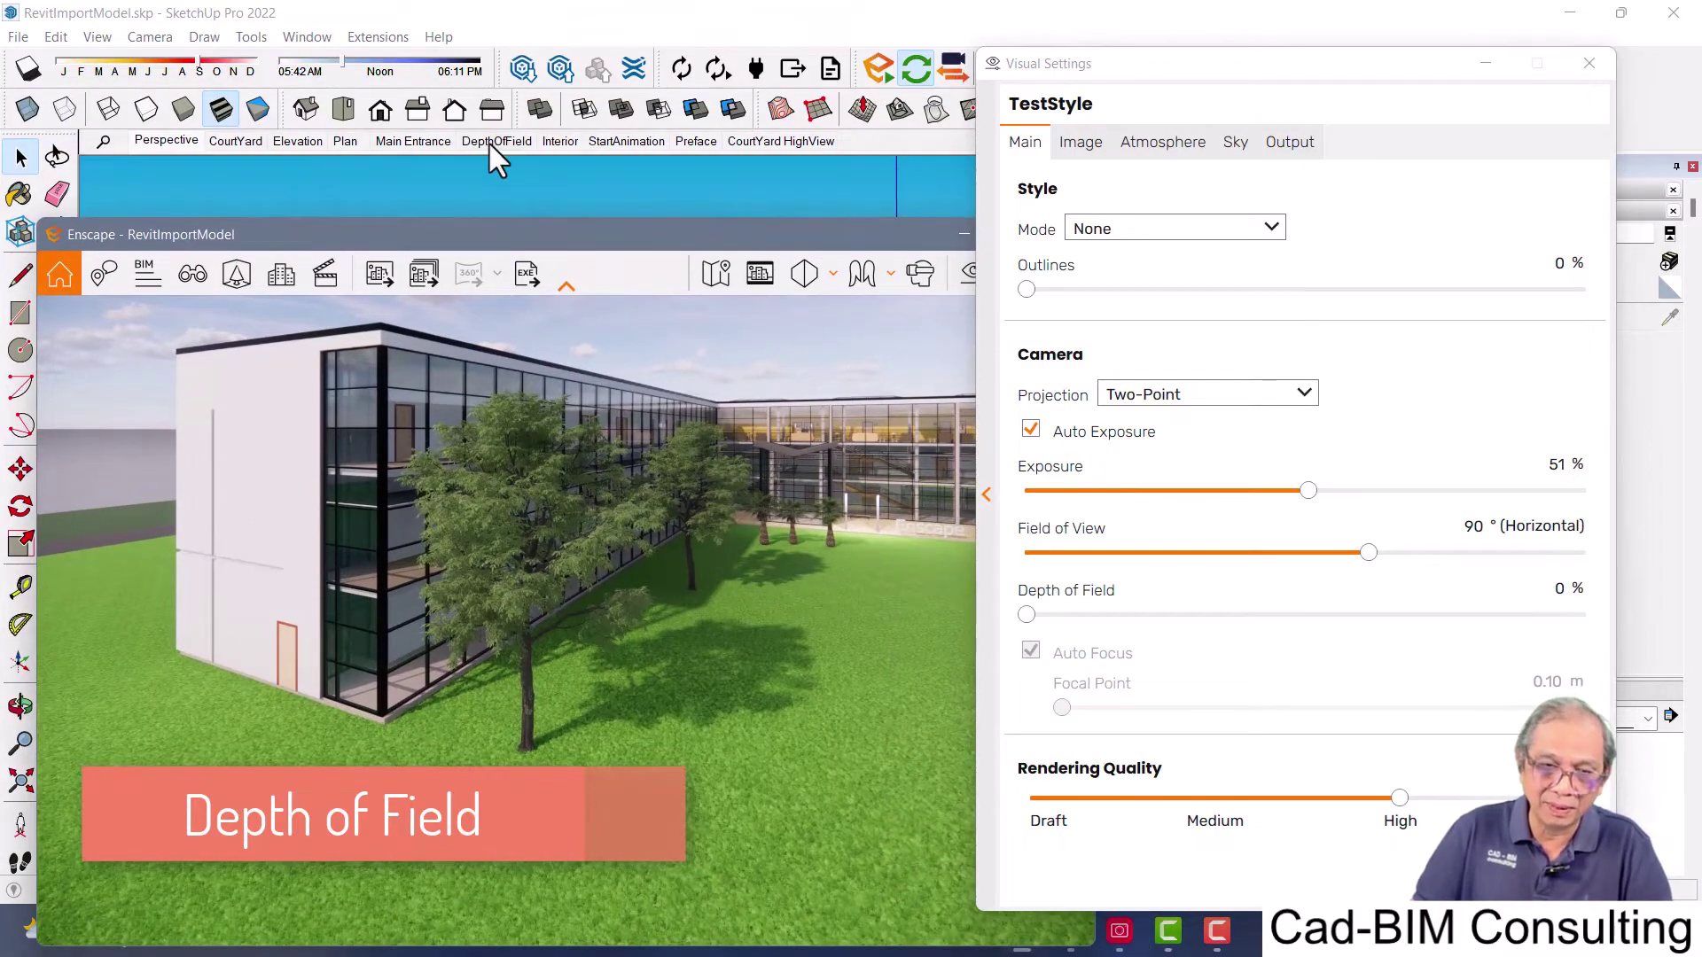
pyautogui.click(492, 145)
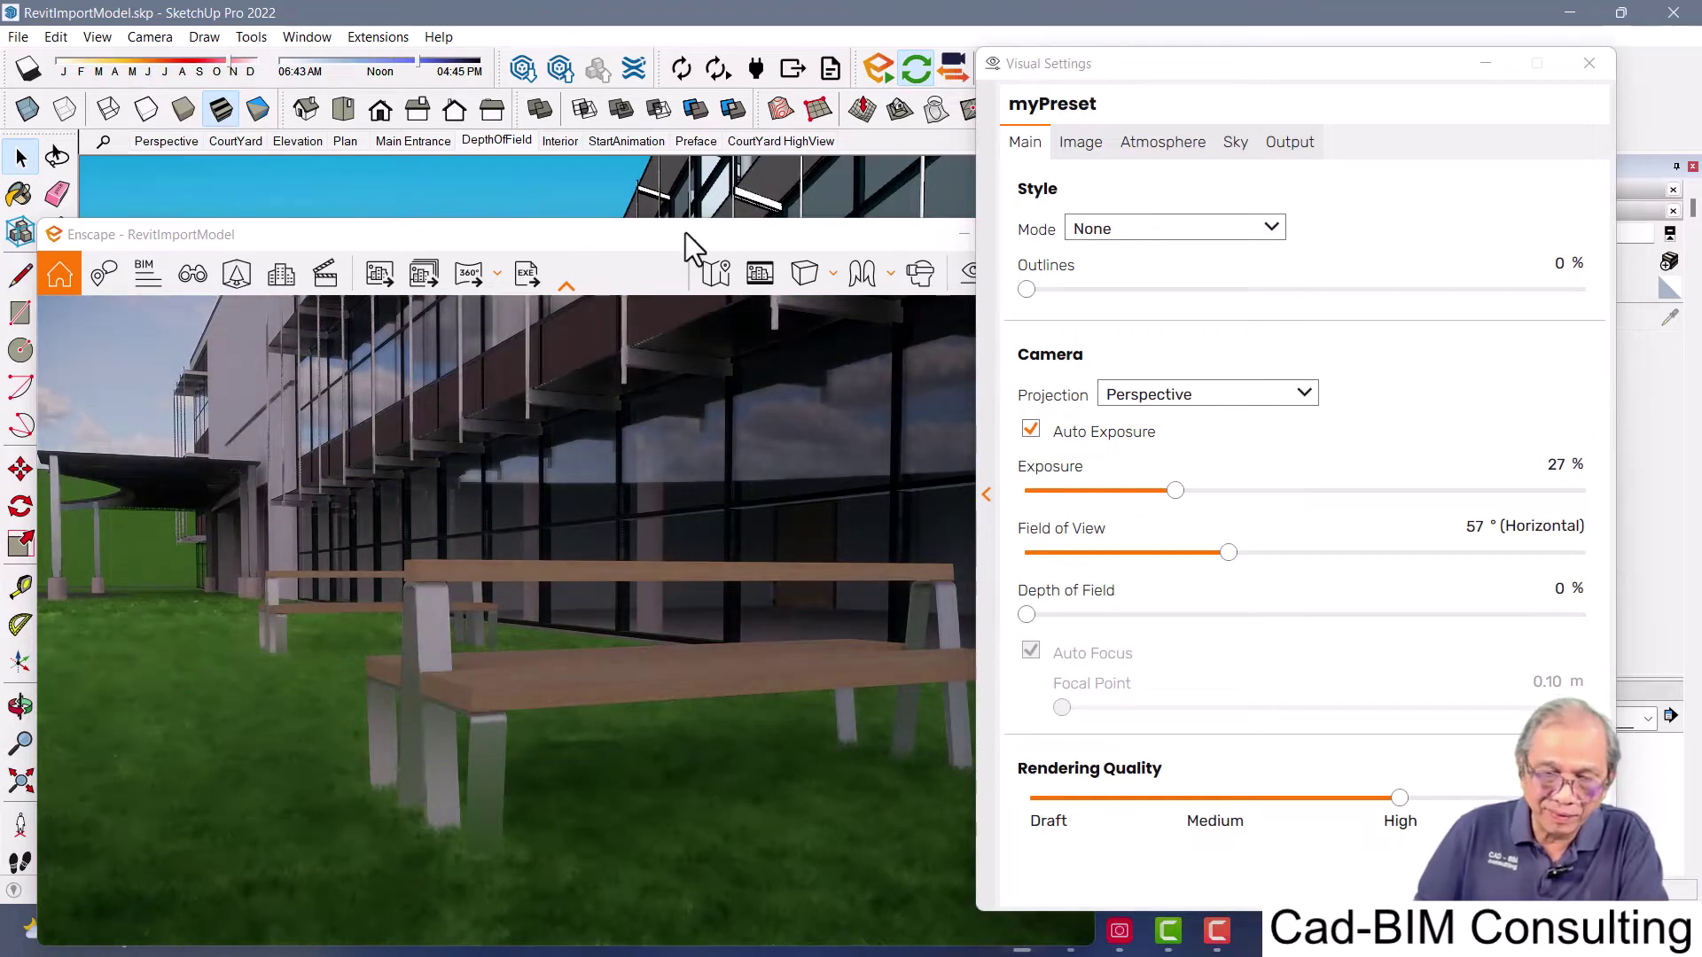
pyautogui.moveTo(685, 233); pyautogui.dragTo(709, 149)
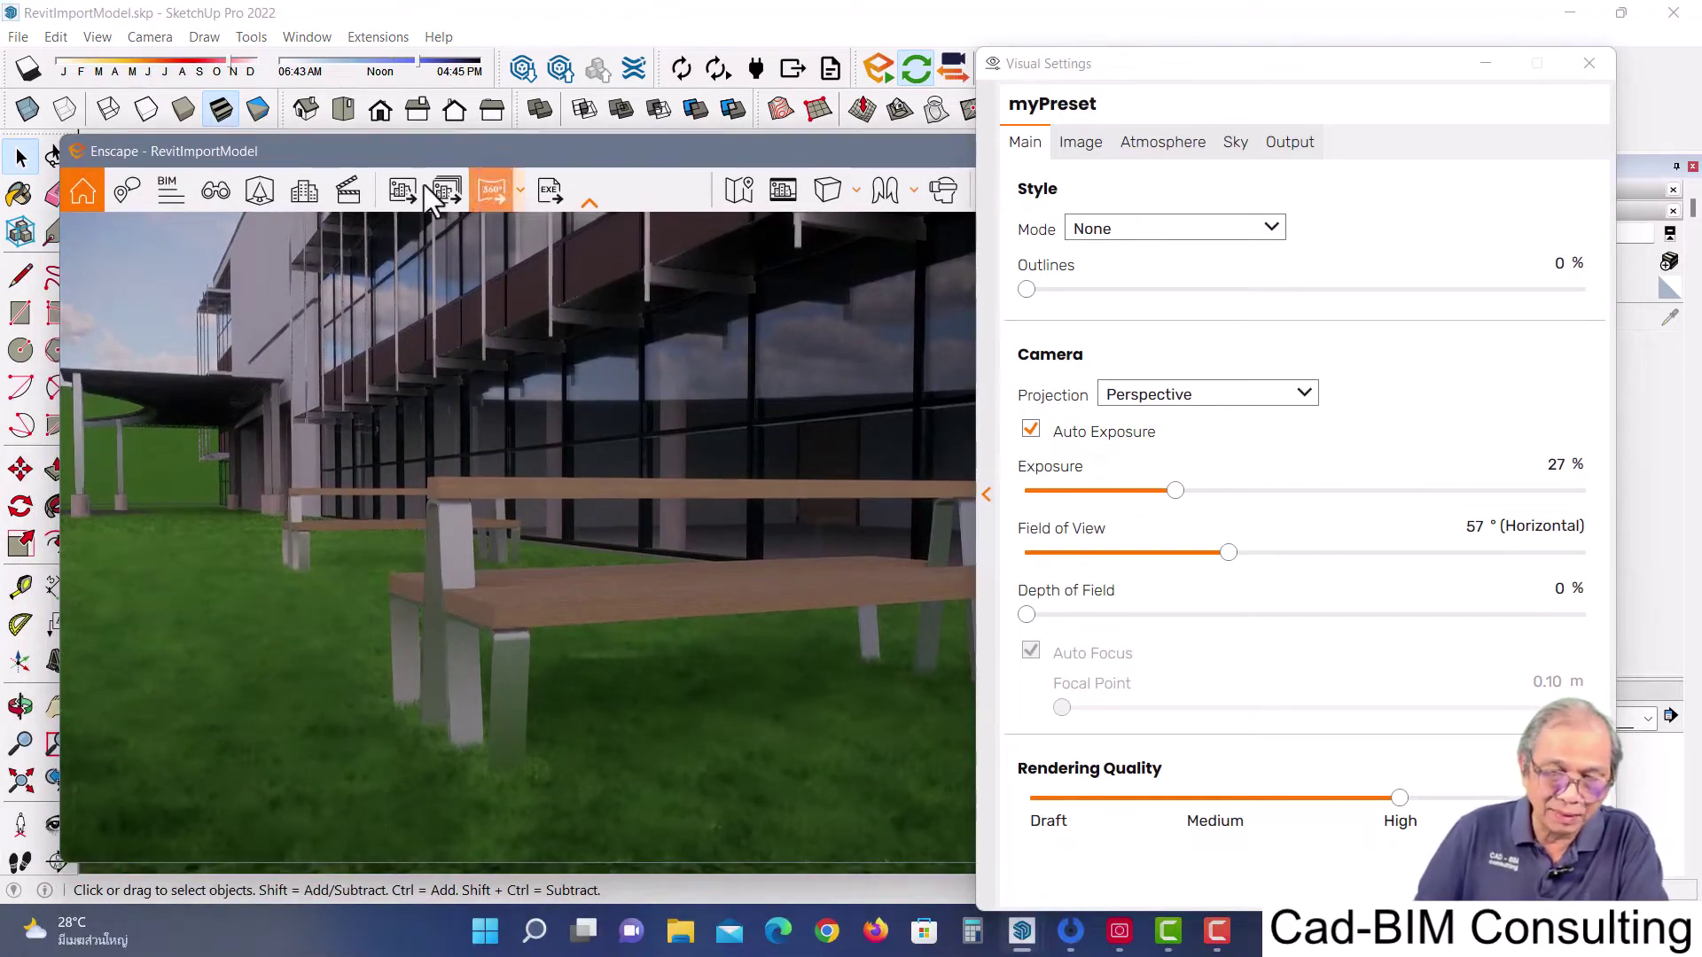
# Unlink the visual preset from the DepthOfField view in View Management and save
pyautogui.click(216, 188)
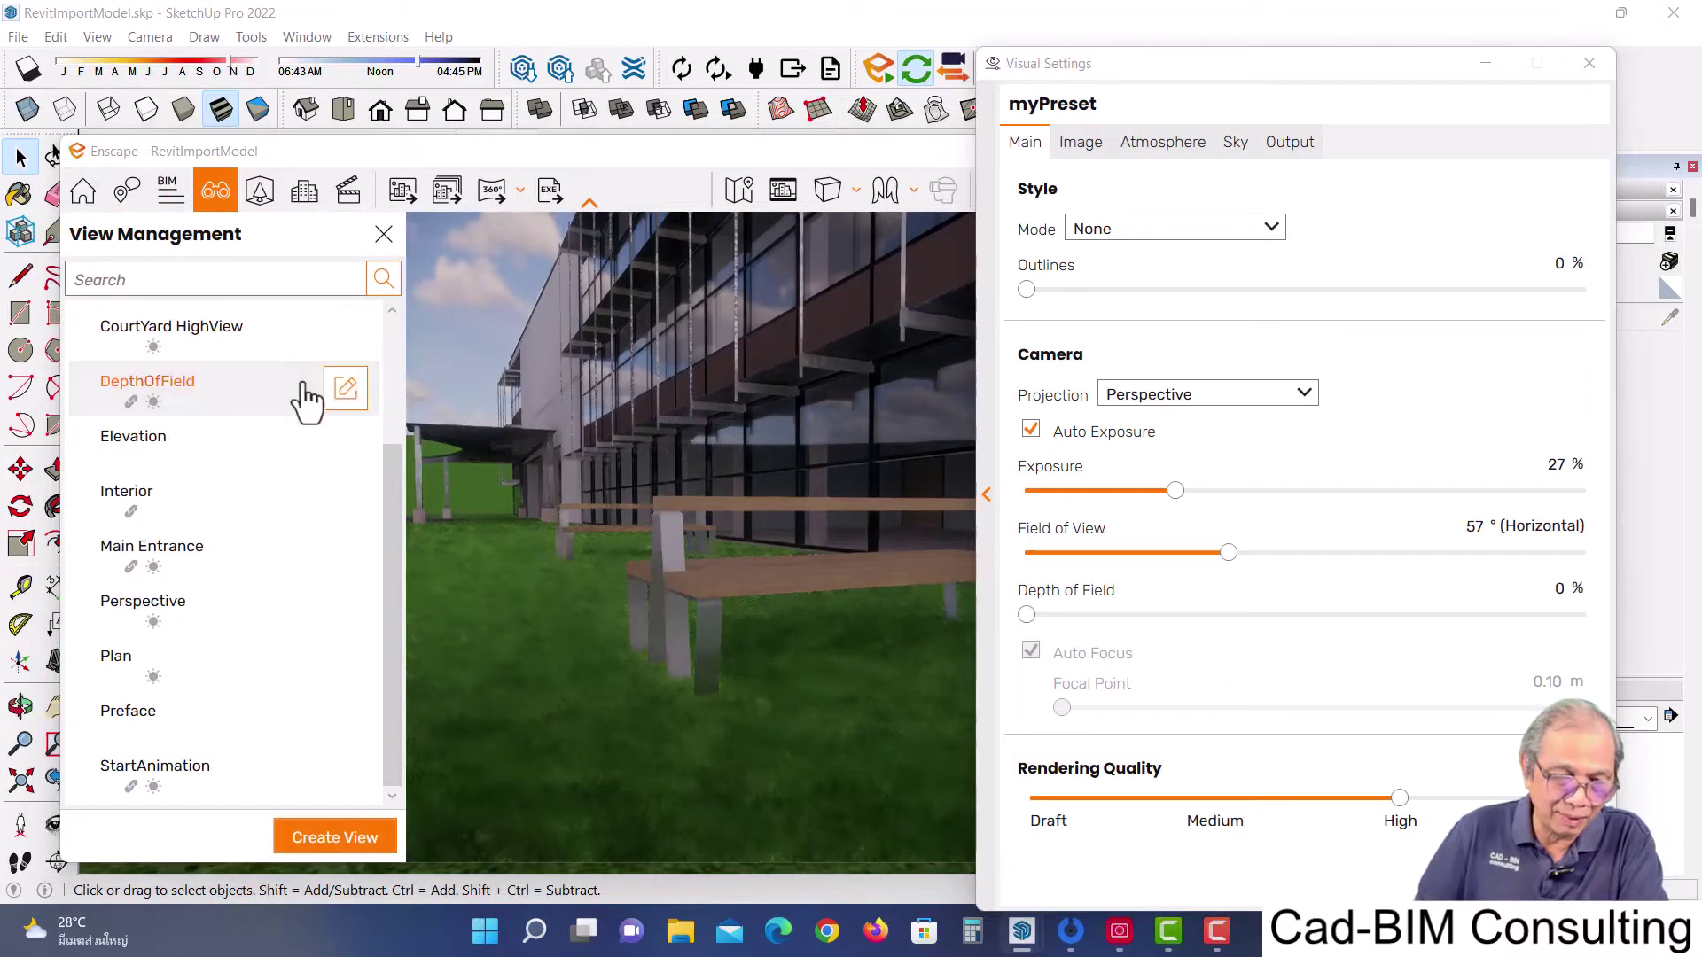
pyautogui.click(346, 390)
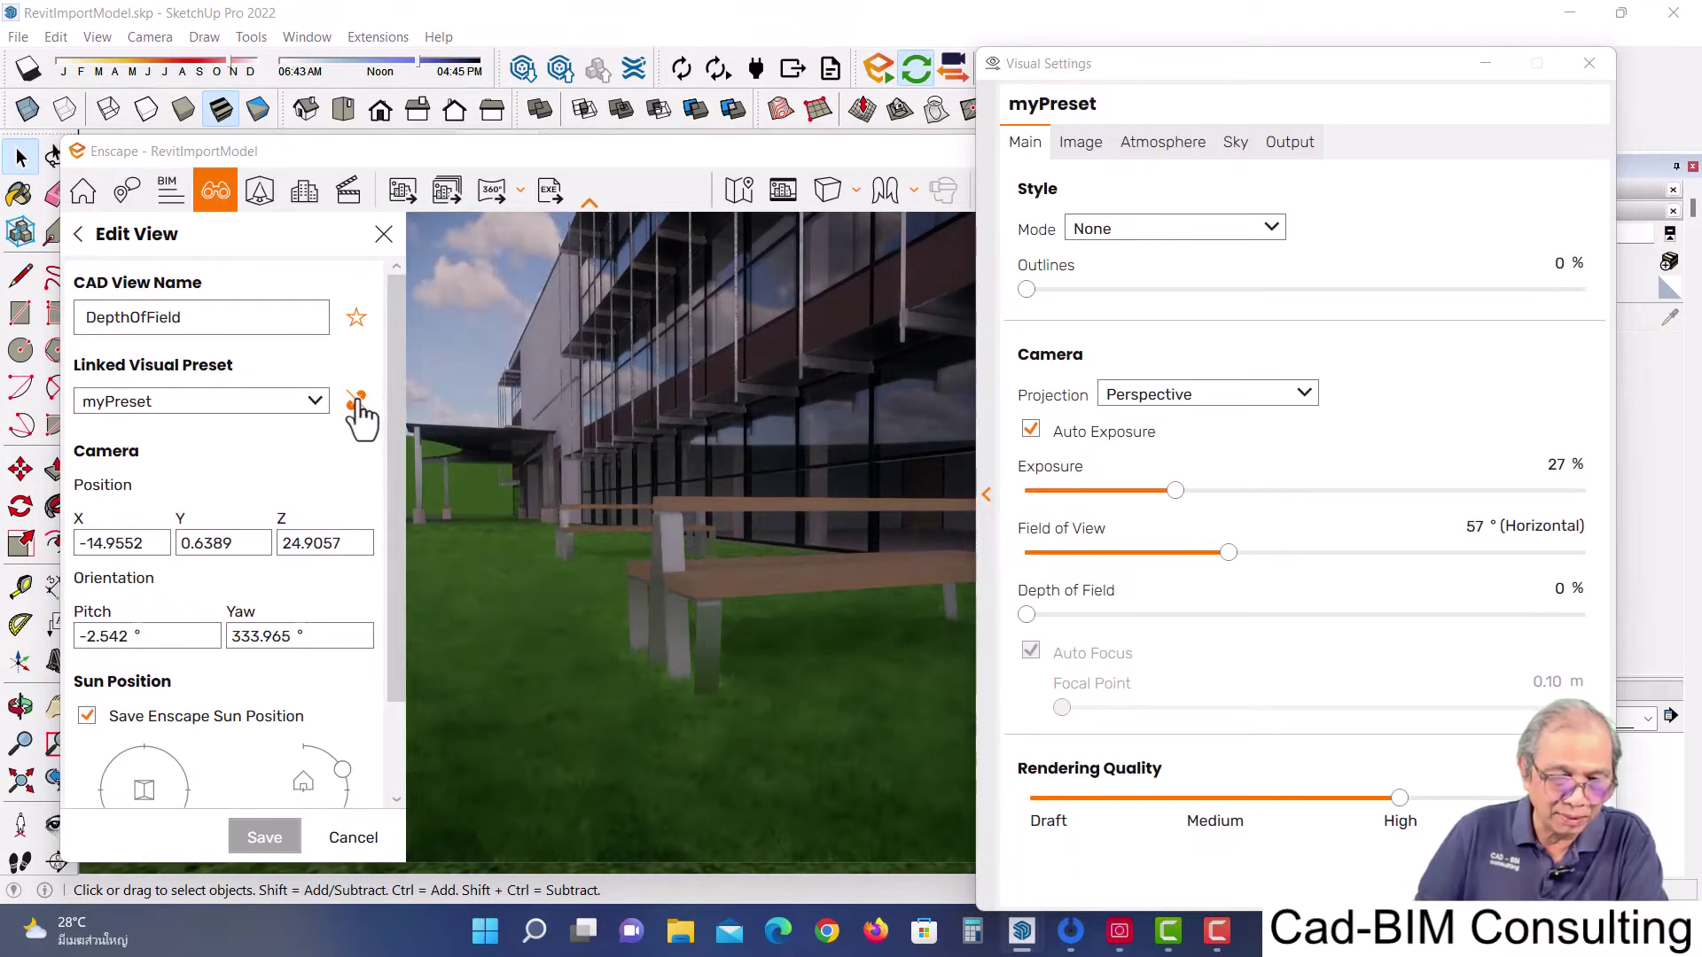
pyautogui.click(356, 401)
pyautogui.click(383, 234)
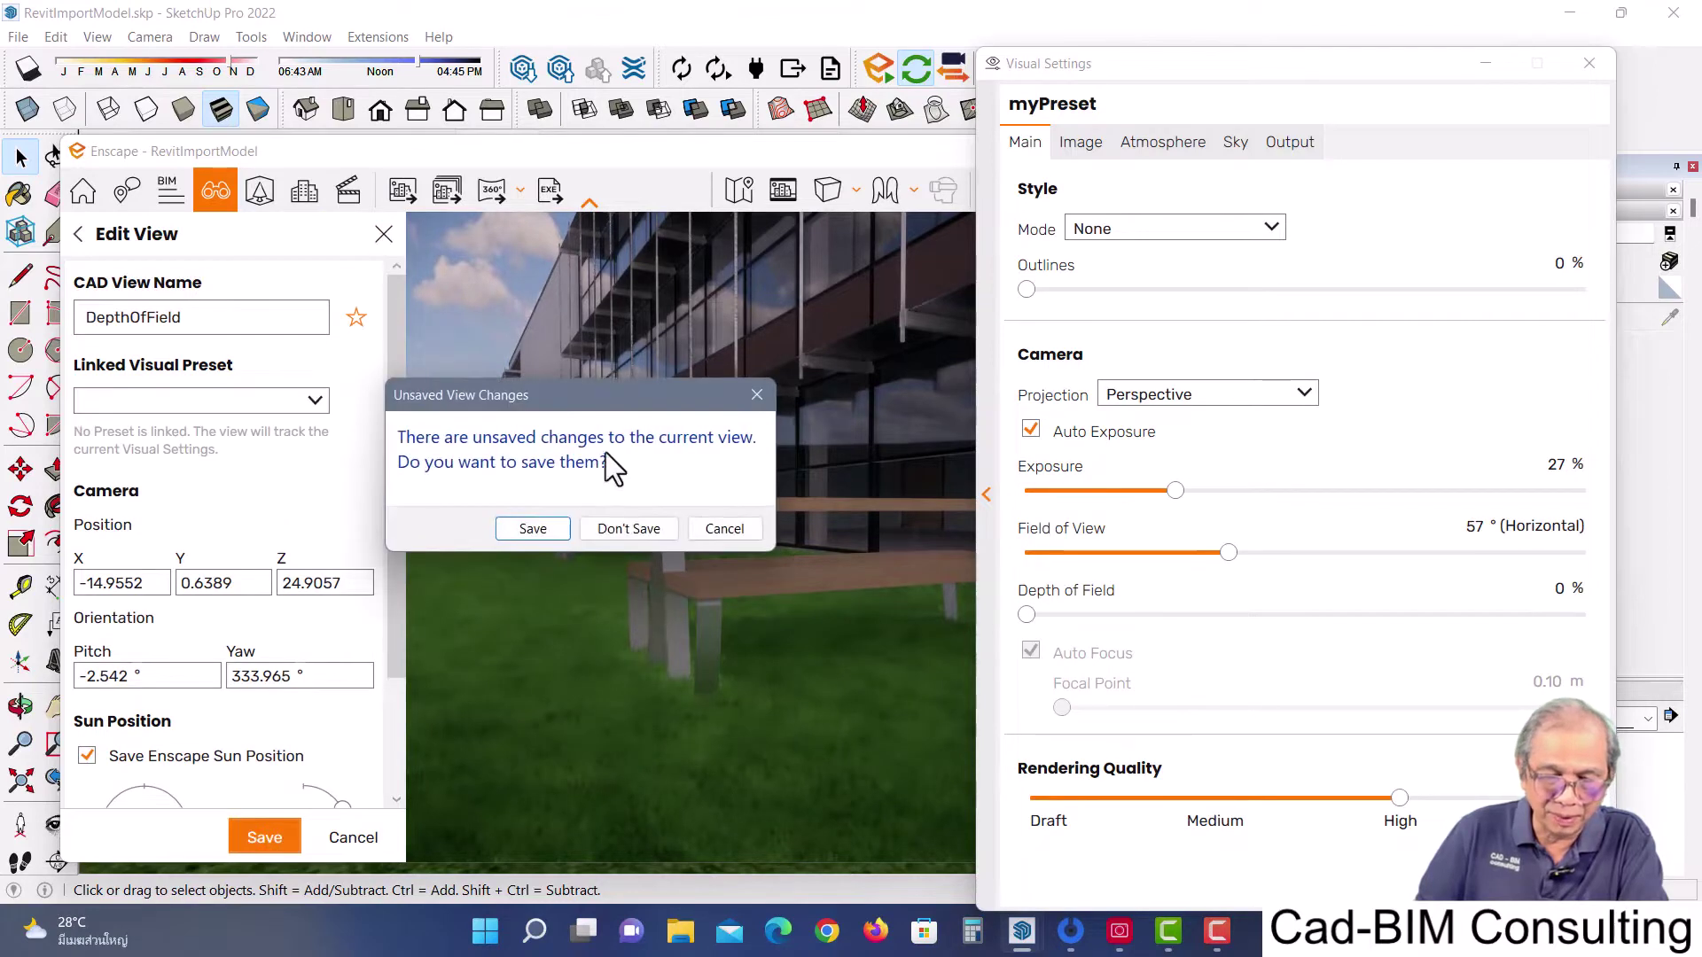
pyautogui.click(532, 530)
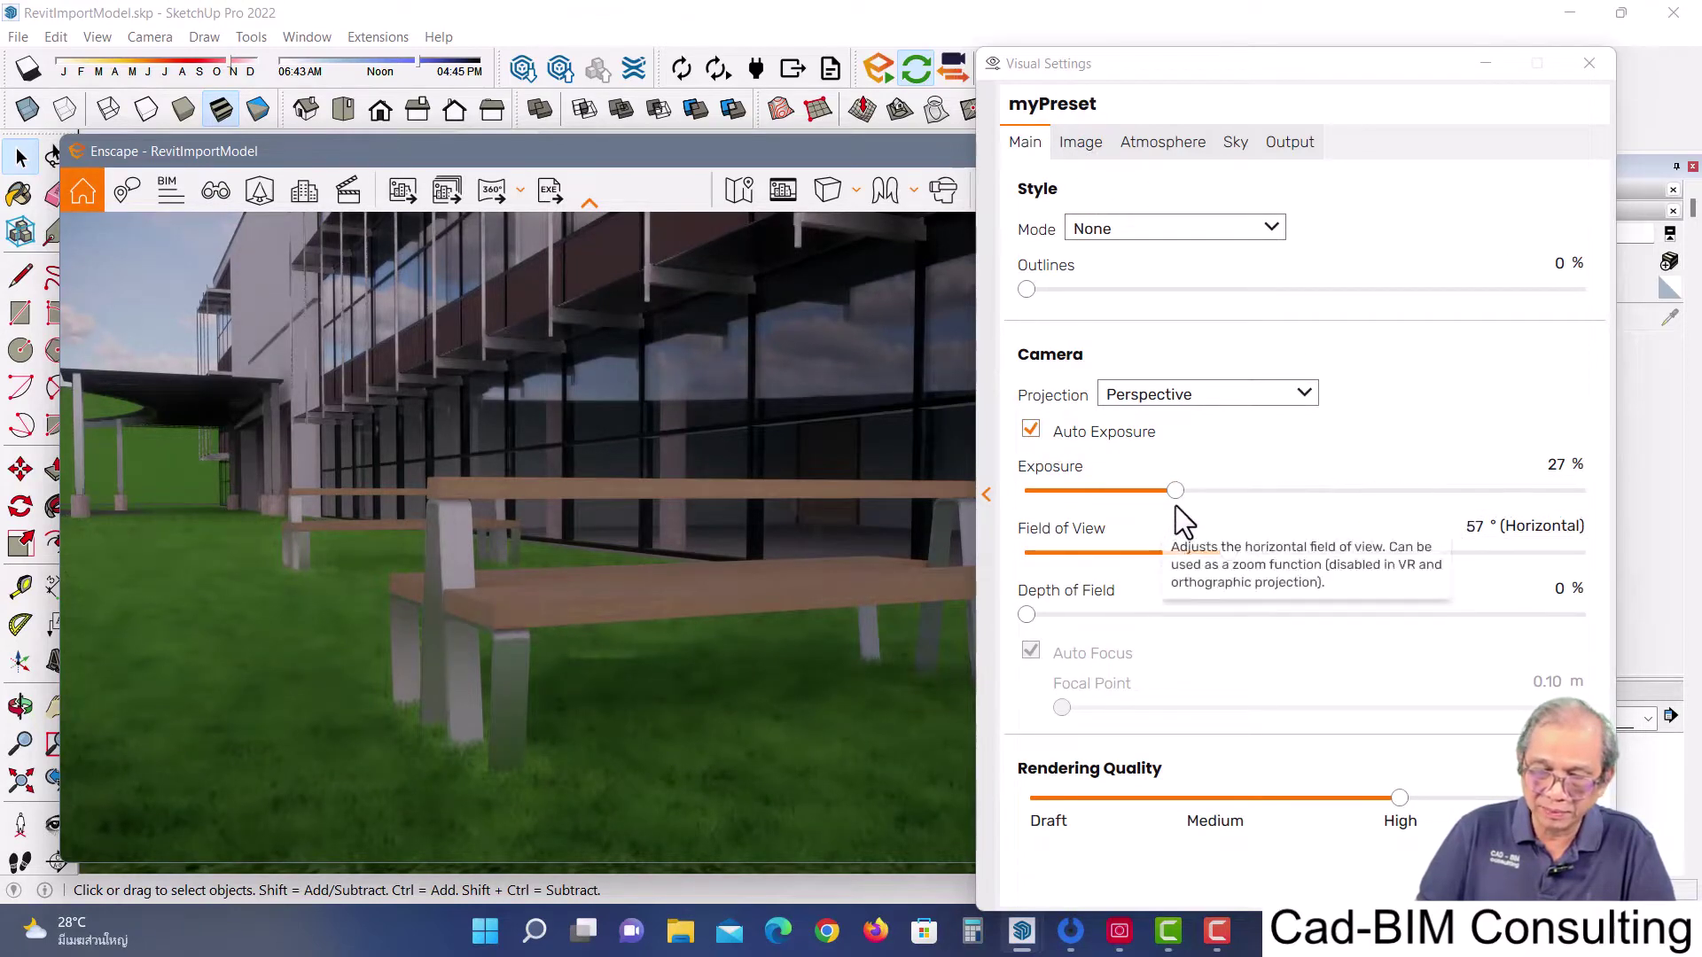
# Raise myPreset's exposure from 27% to 48%, then nudge the camera with D, W and S
pyautogui.moveTo(1178, 492)
pyautogui.mouseDown()
pyautogui.moveTo(1308, 491)
pyautogui.moveTo(1294, 495)
pyautogui.mouseUp()
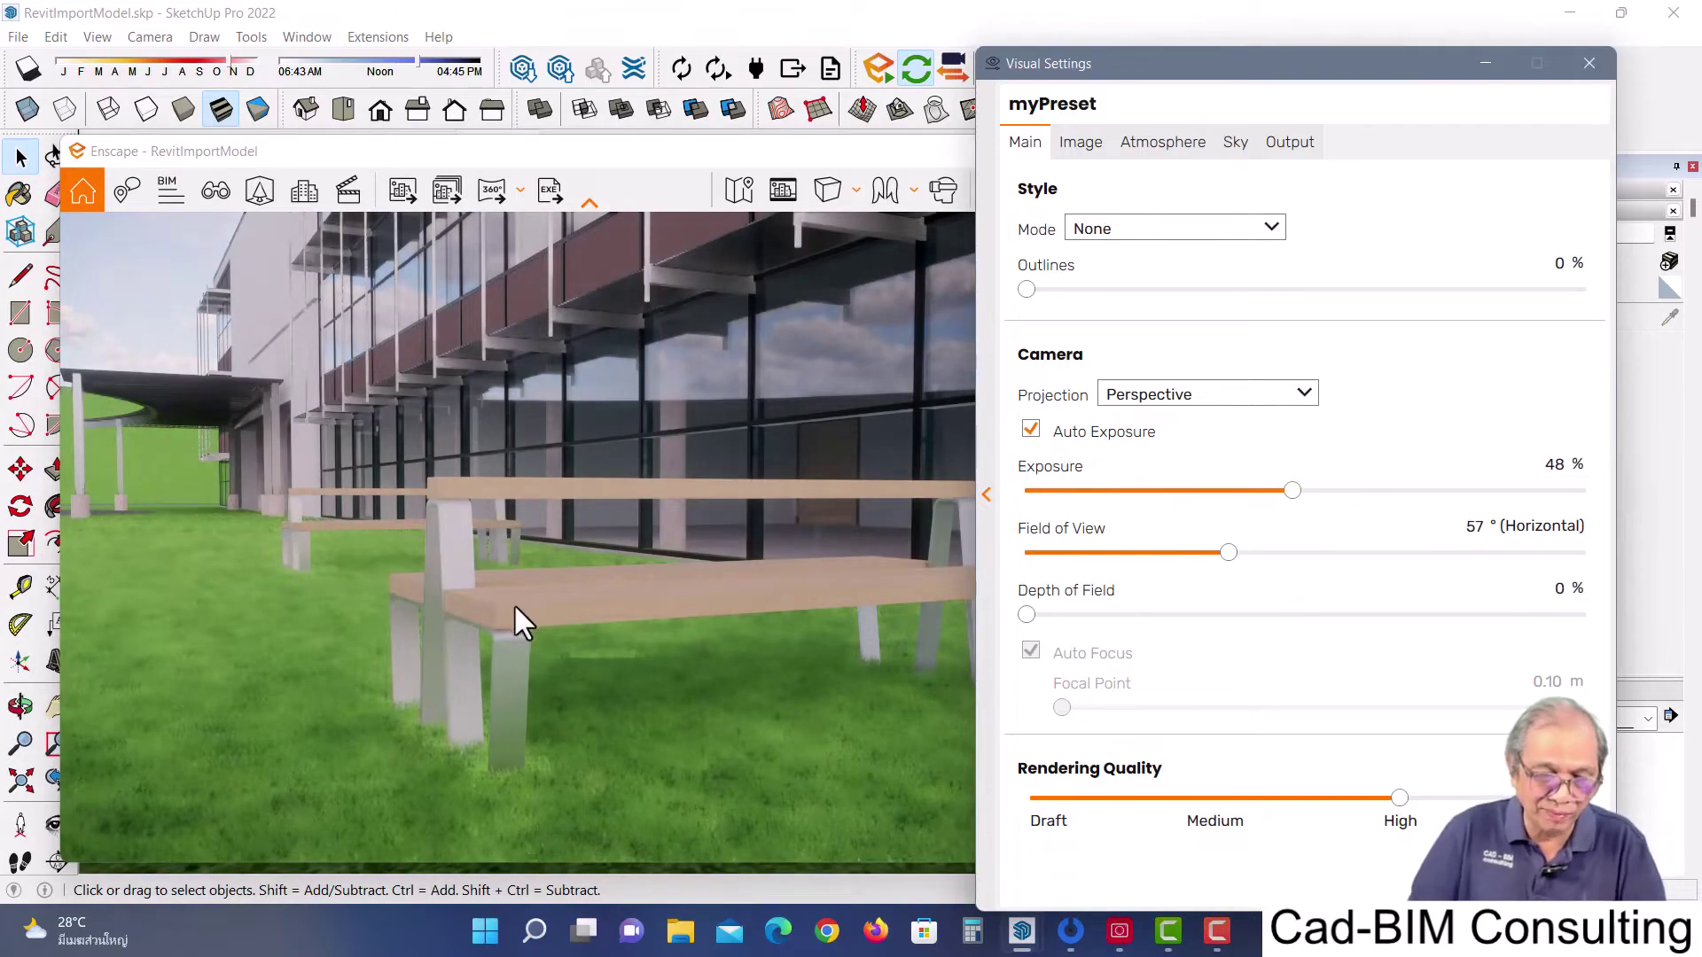
pyautogui.press('d')
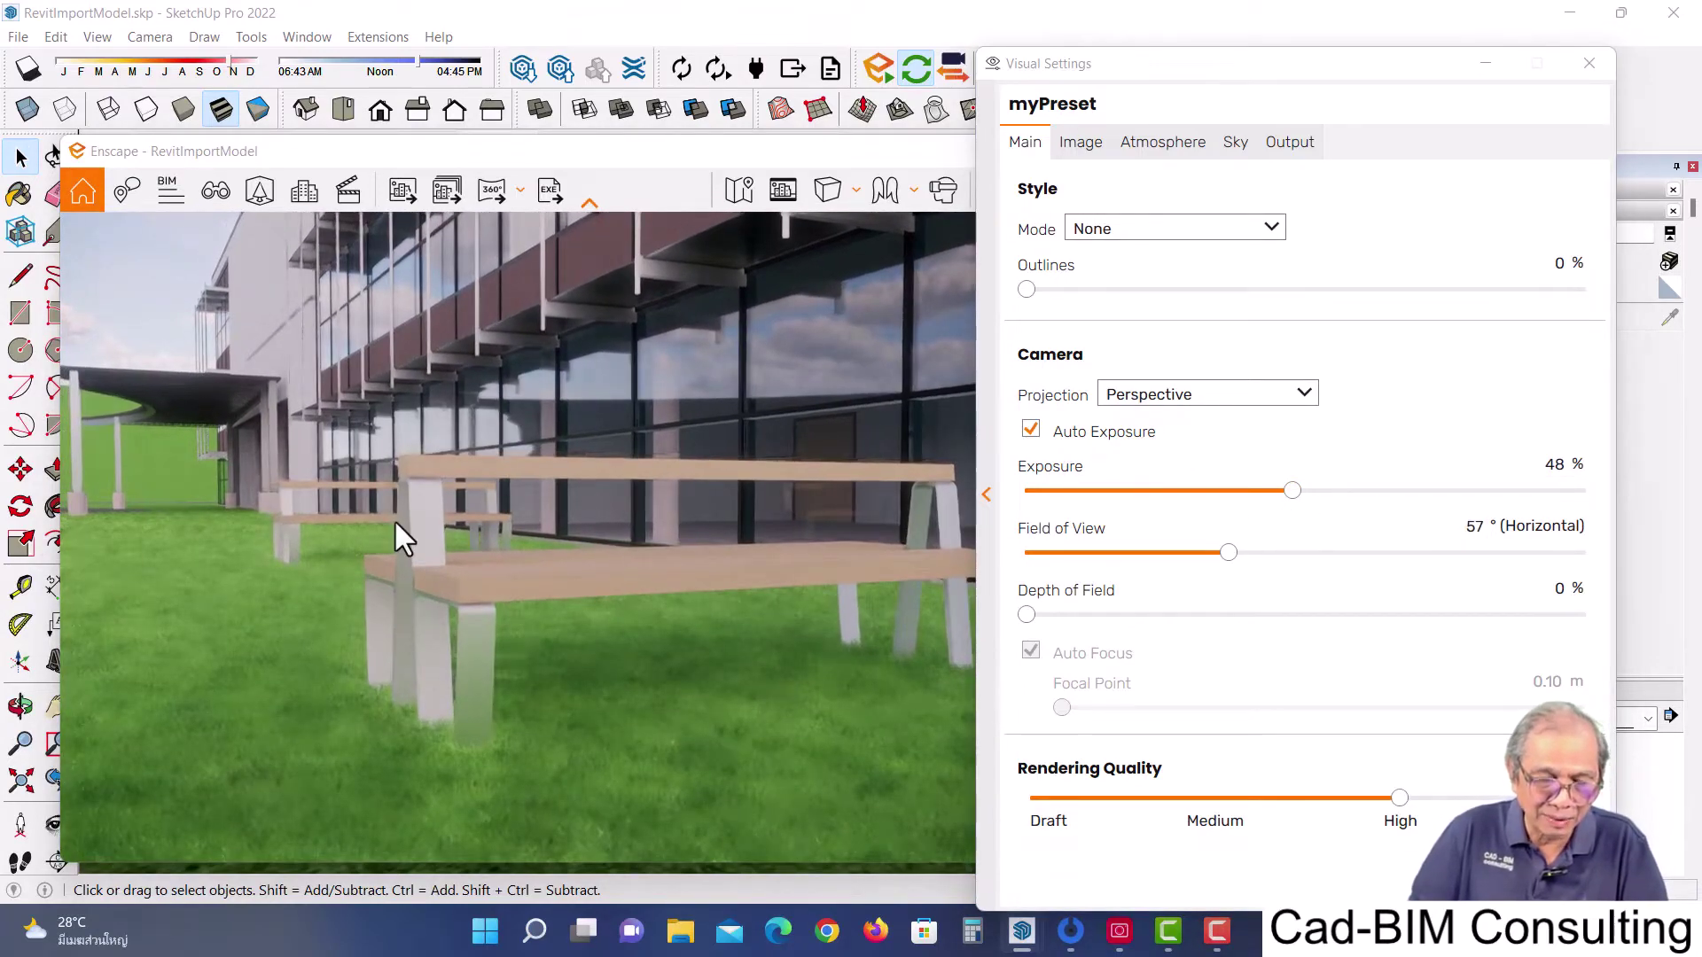
pyautogui.press('w')
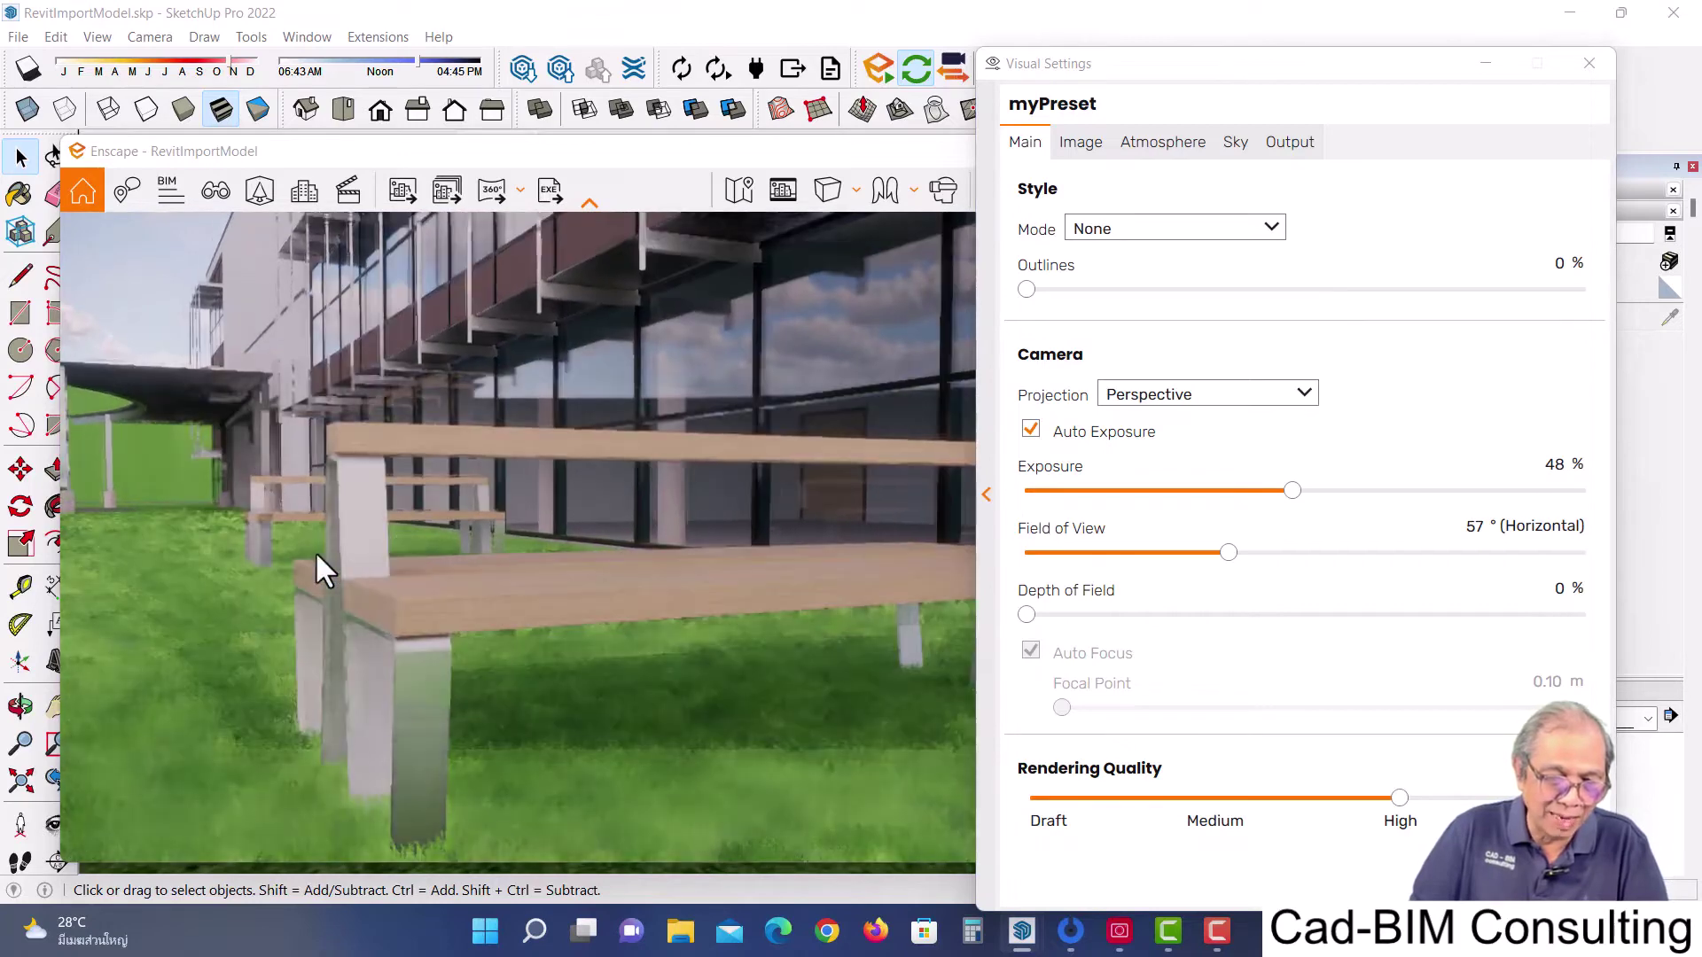
pyautogui.press('s')
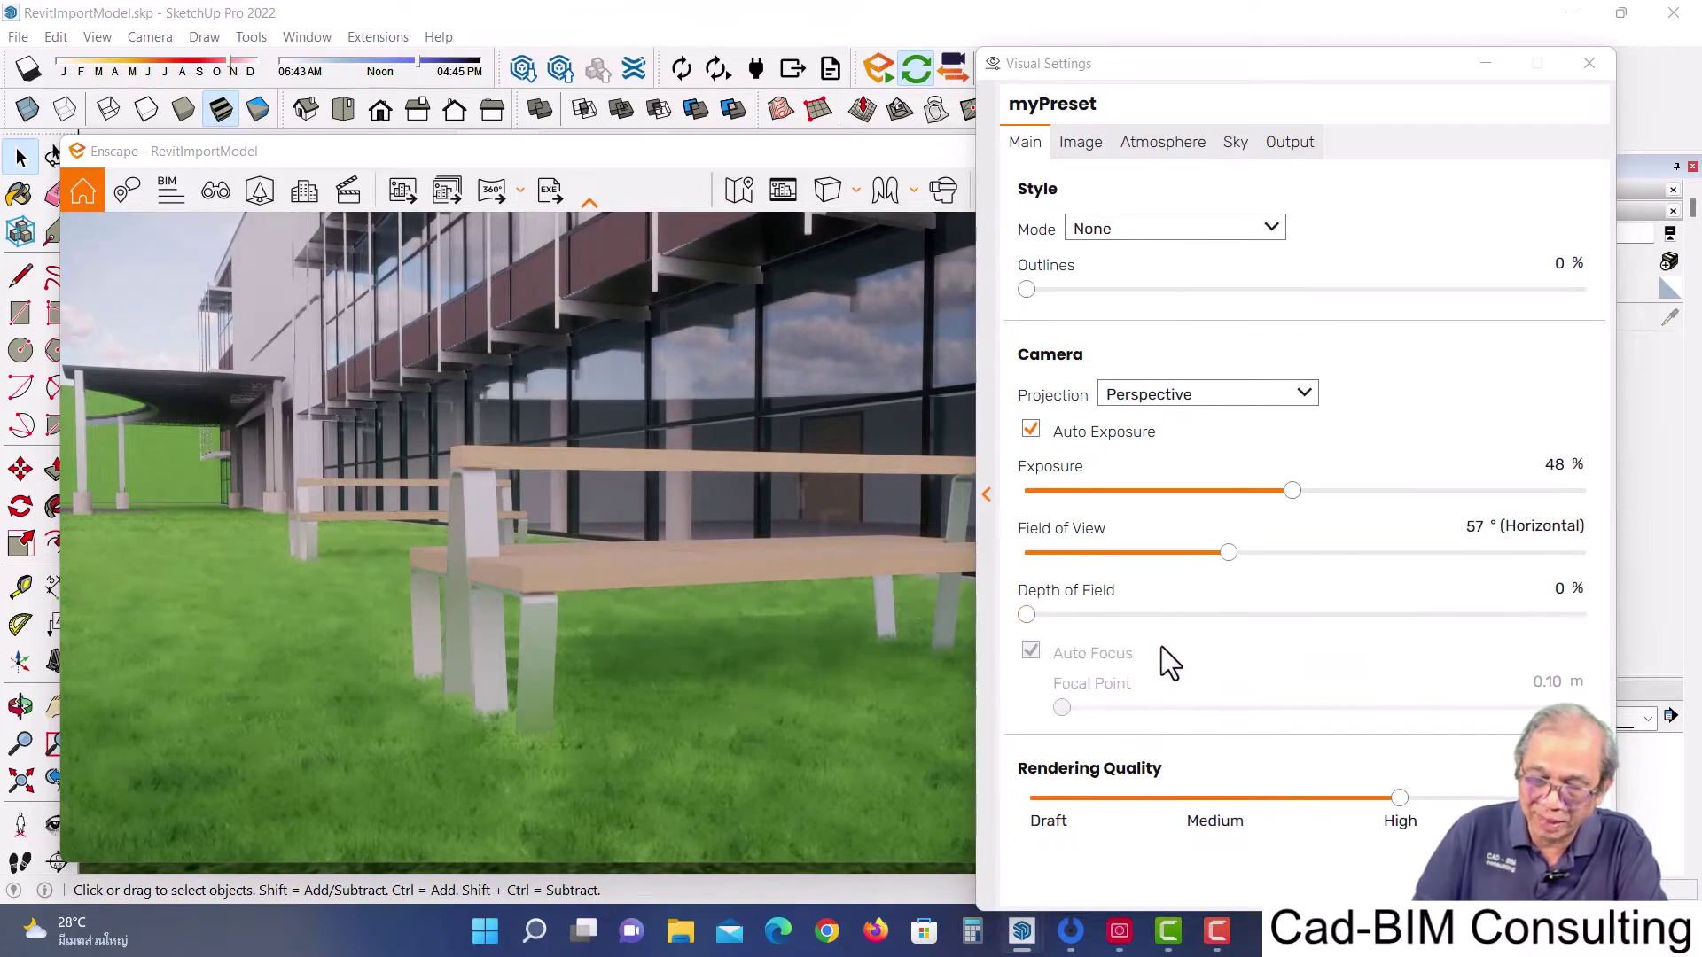
pyautogui.moveTo(1028, 615)
pyautogui.mouseDown()
pyautogui.moveTo(1118, 615)
pyautogui.moveTo(1105, 609)
pyautogui.mouseUp()
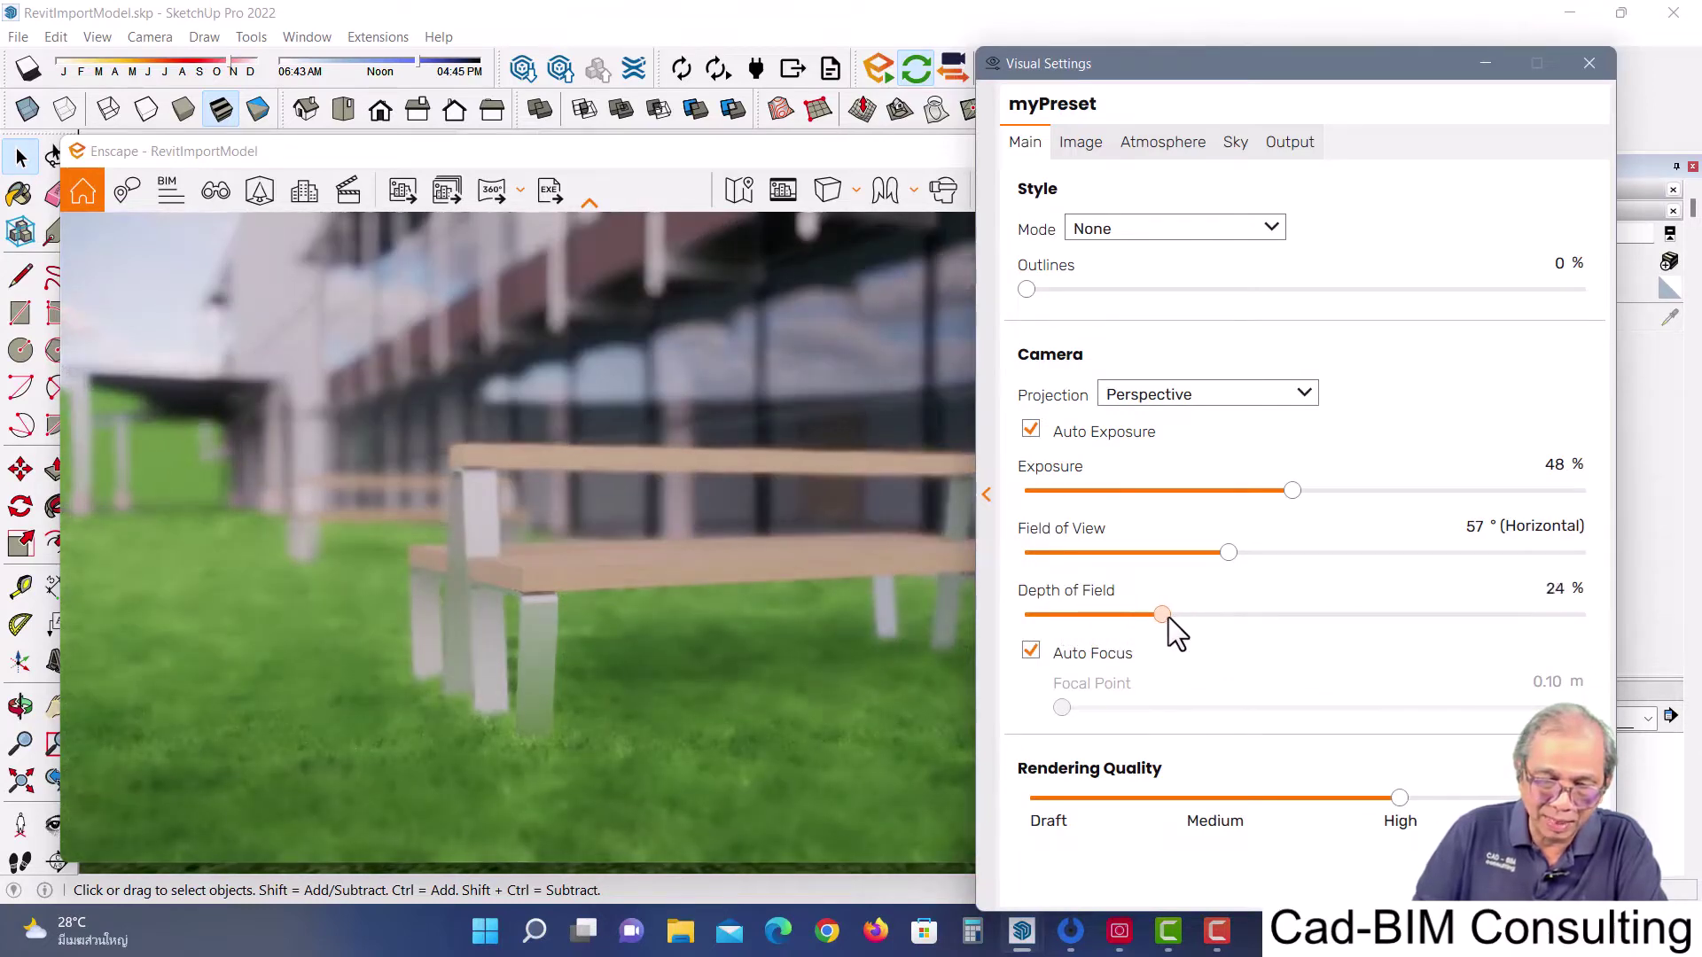
pyautogui.click(1031, 651)
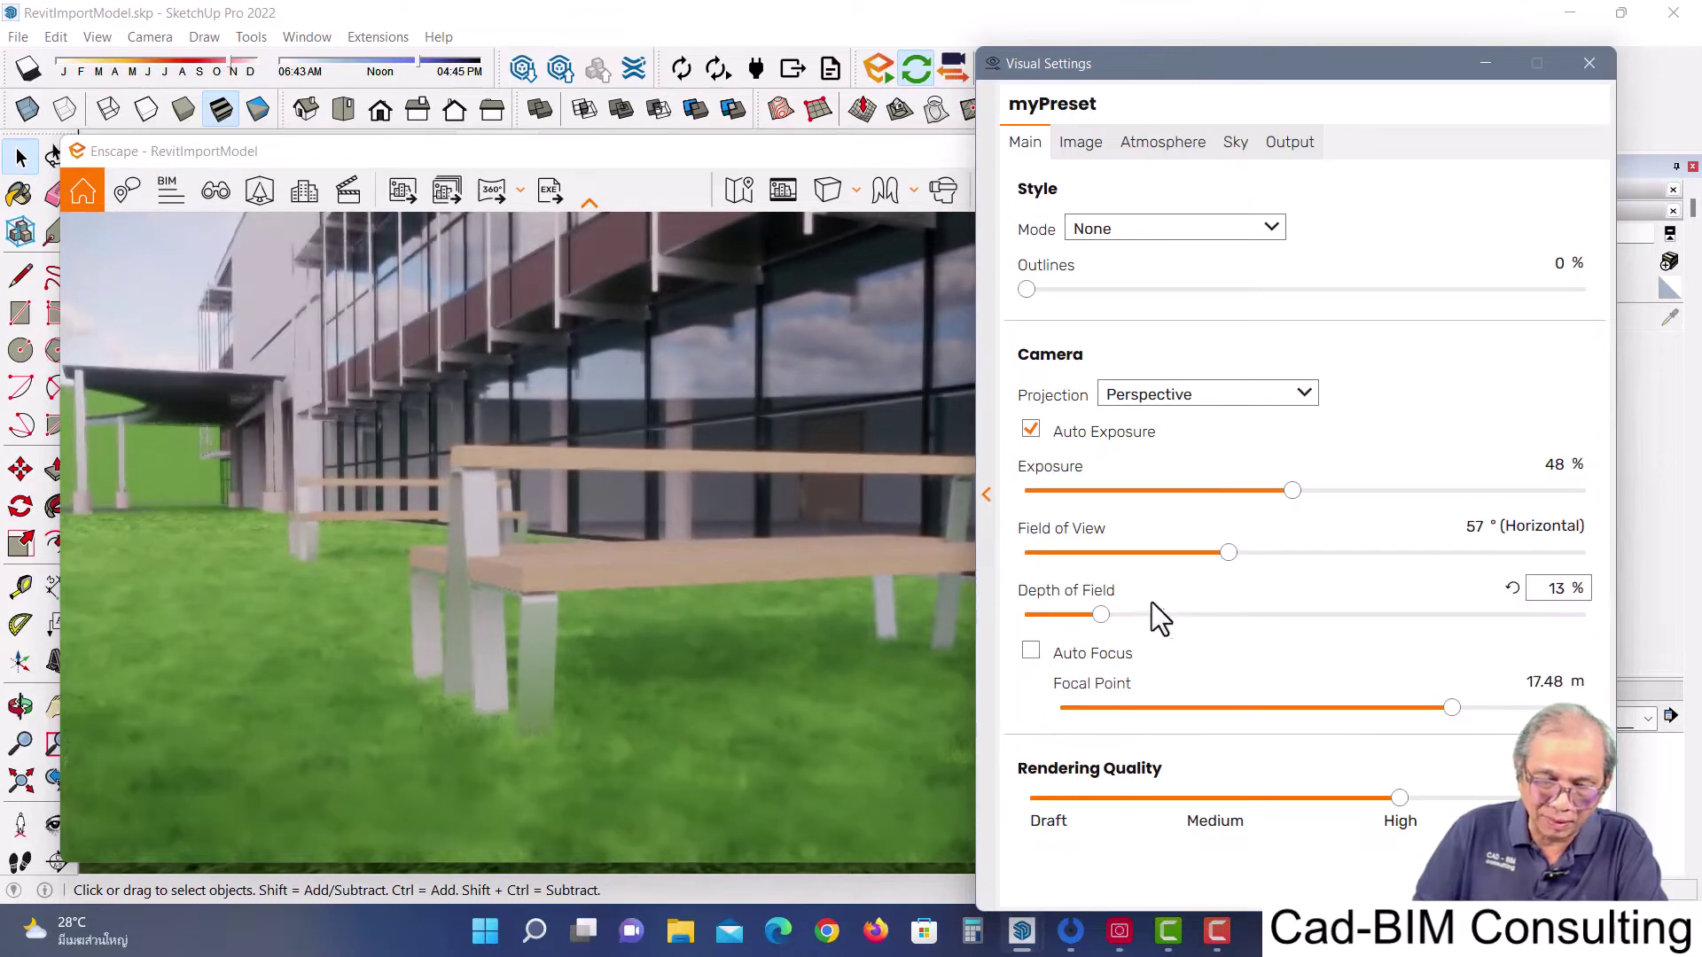
pyautogui.moveTo(1104, 614)
pyautogui.mouseDown()
pyautogui.moveTo(1209, 621)
pyautogui.moveTo(1081, 610)
pyautogui.moveTo(1156, 613)
pyautogui.moveTo(1136, 610)
pyautogui.mouseUp()
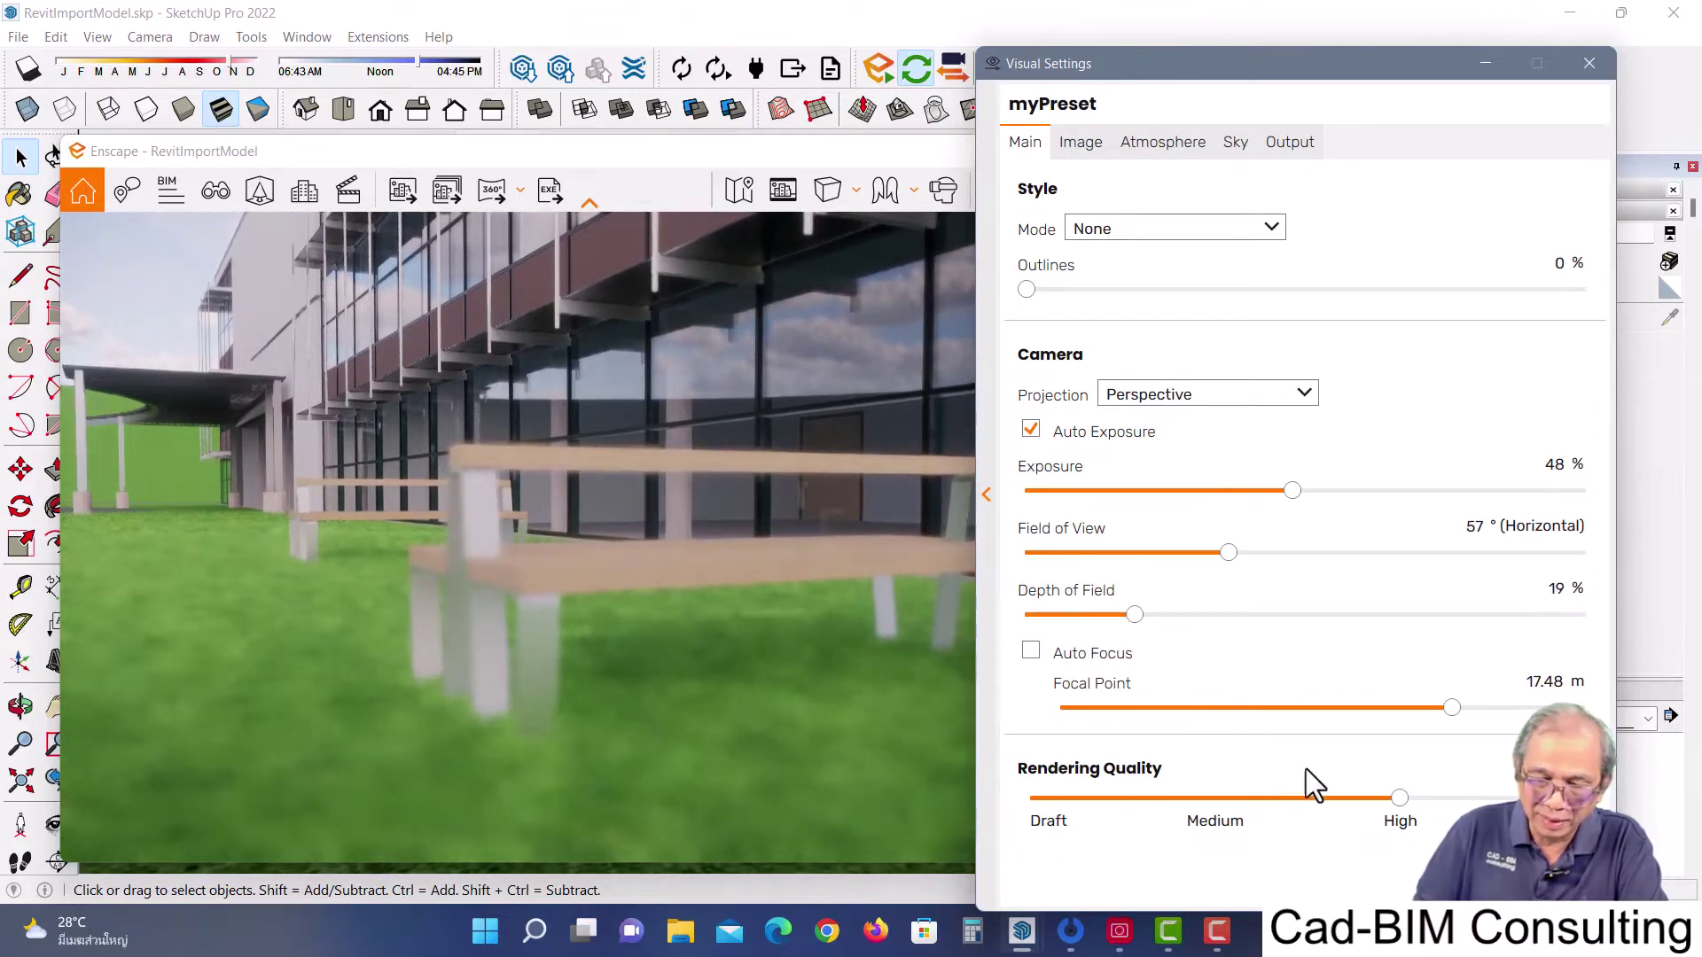
pyautogui.moveTo(1450, 707)
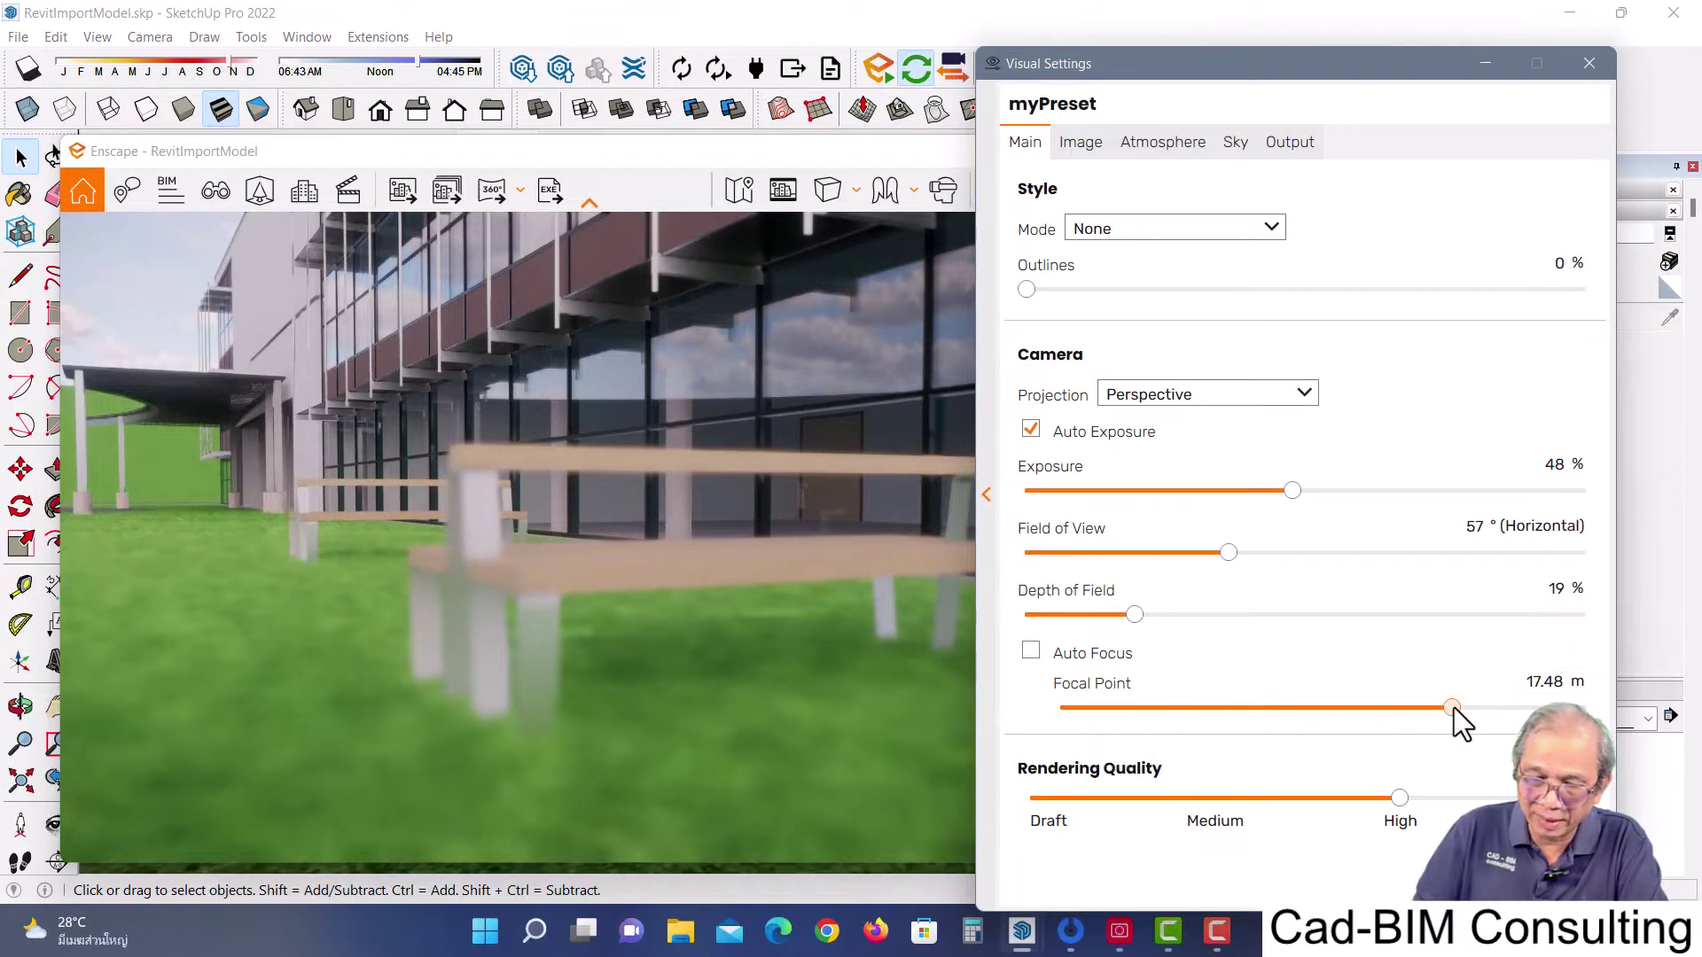
pyautogui.moveTo(1454, 708)
pyautogui.mouseDown()
pyautogui.moveTo(1283, 707)
pyautogui.moveTo(1354, 704)
pyautogui.moveTo(1311, 695)
pyautogui.mouseUp()
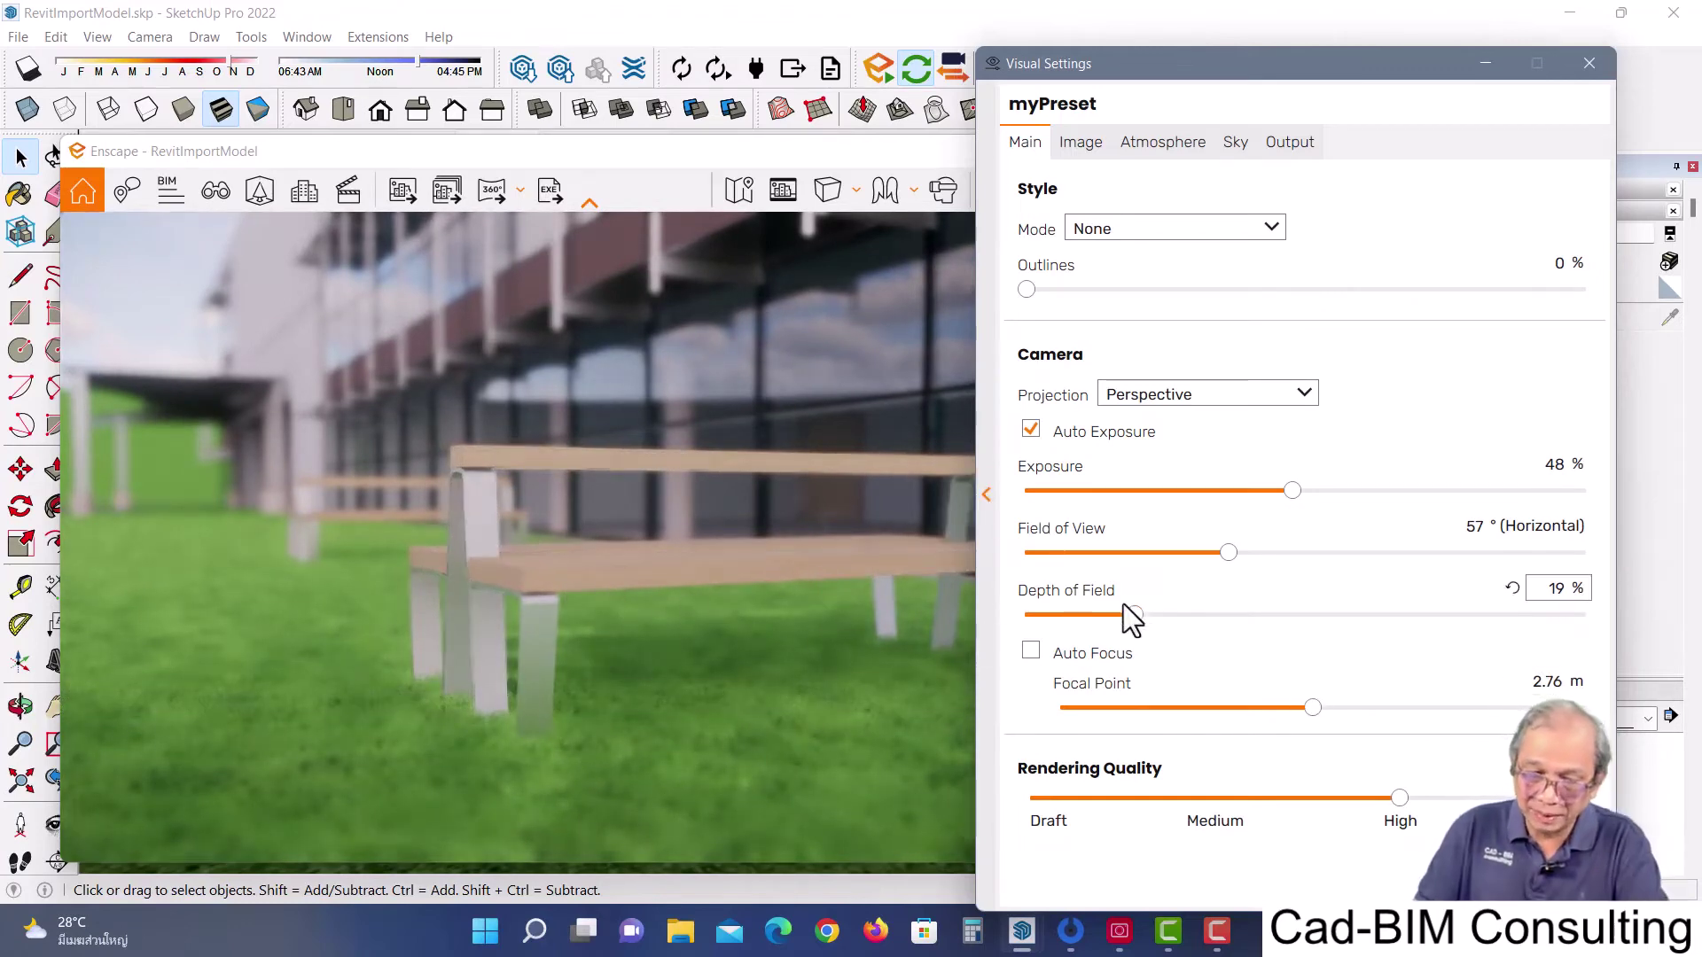
pyautogui.moveTo(1135, 613); pyautogui.dragTo(1190, 621)
pyautogui.moveTo(1311, 708)
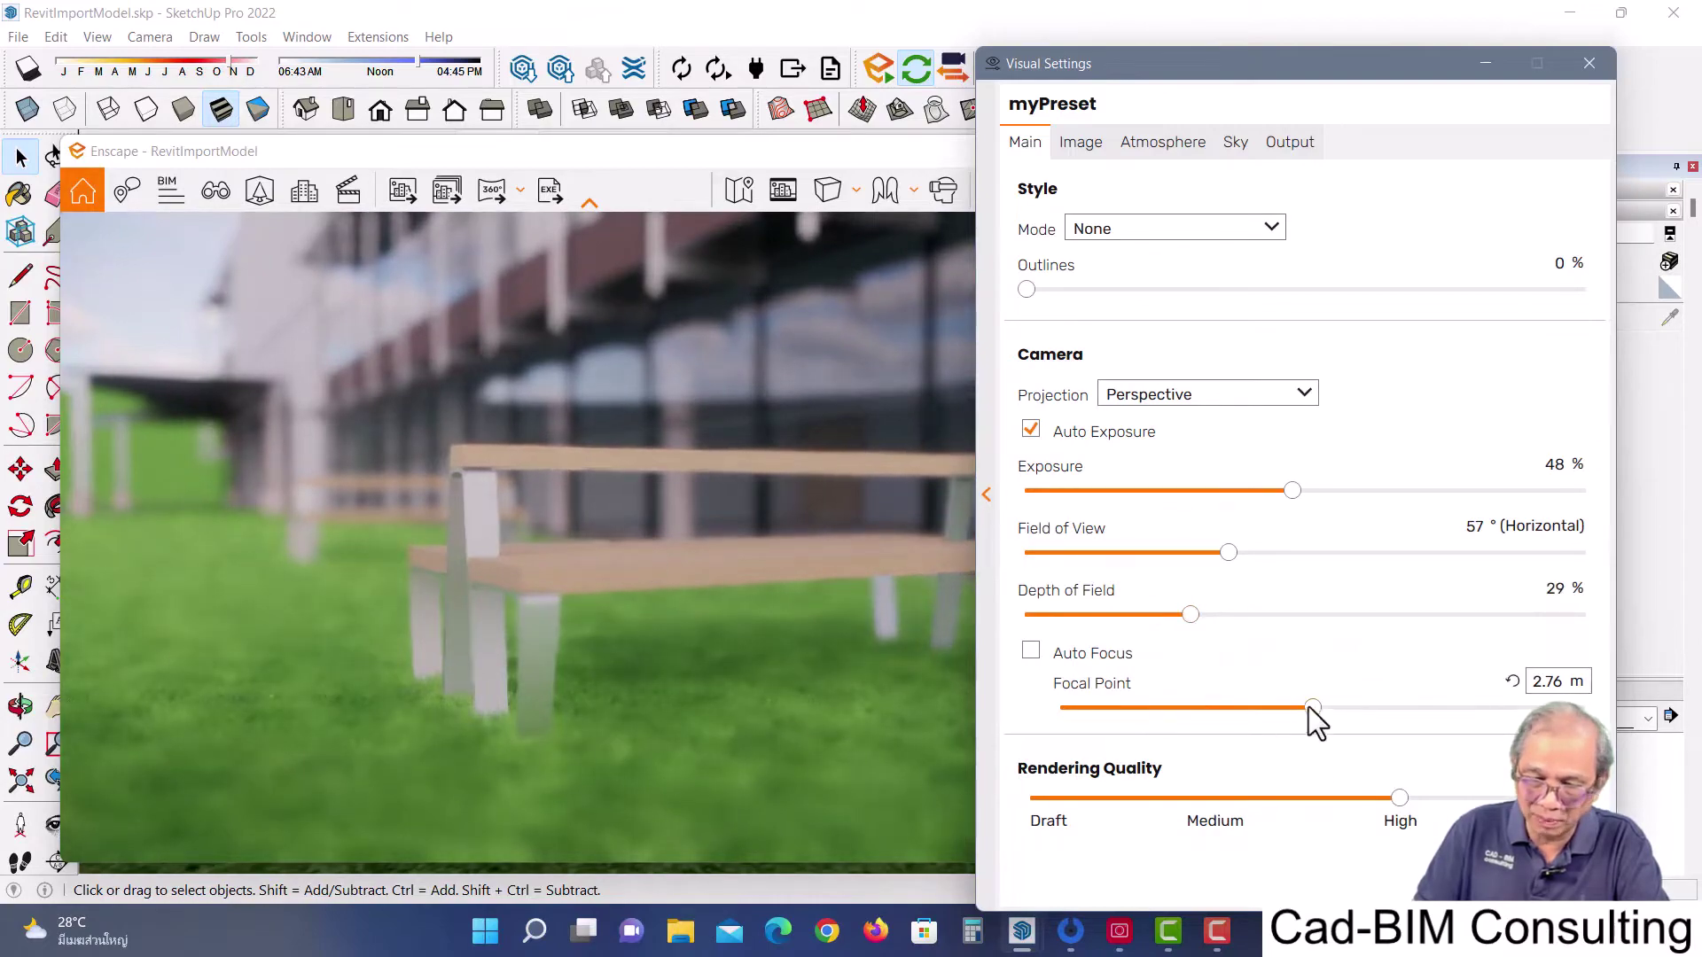
pyautogui.moveTo(1309, 709); pyautogui.dragTo(1310, 708)
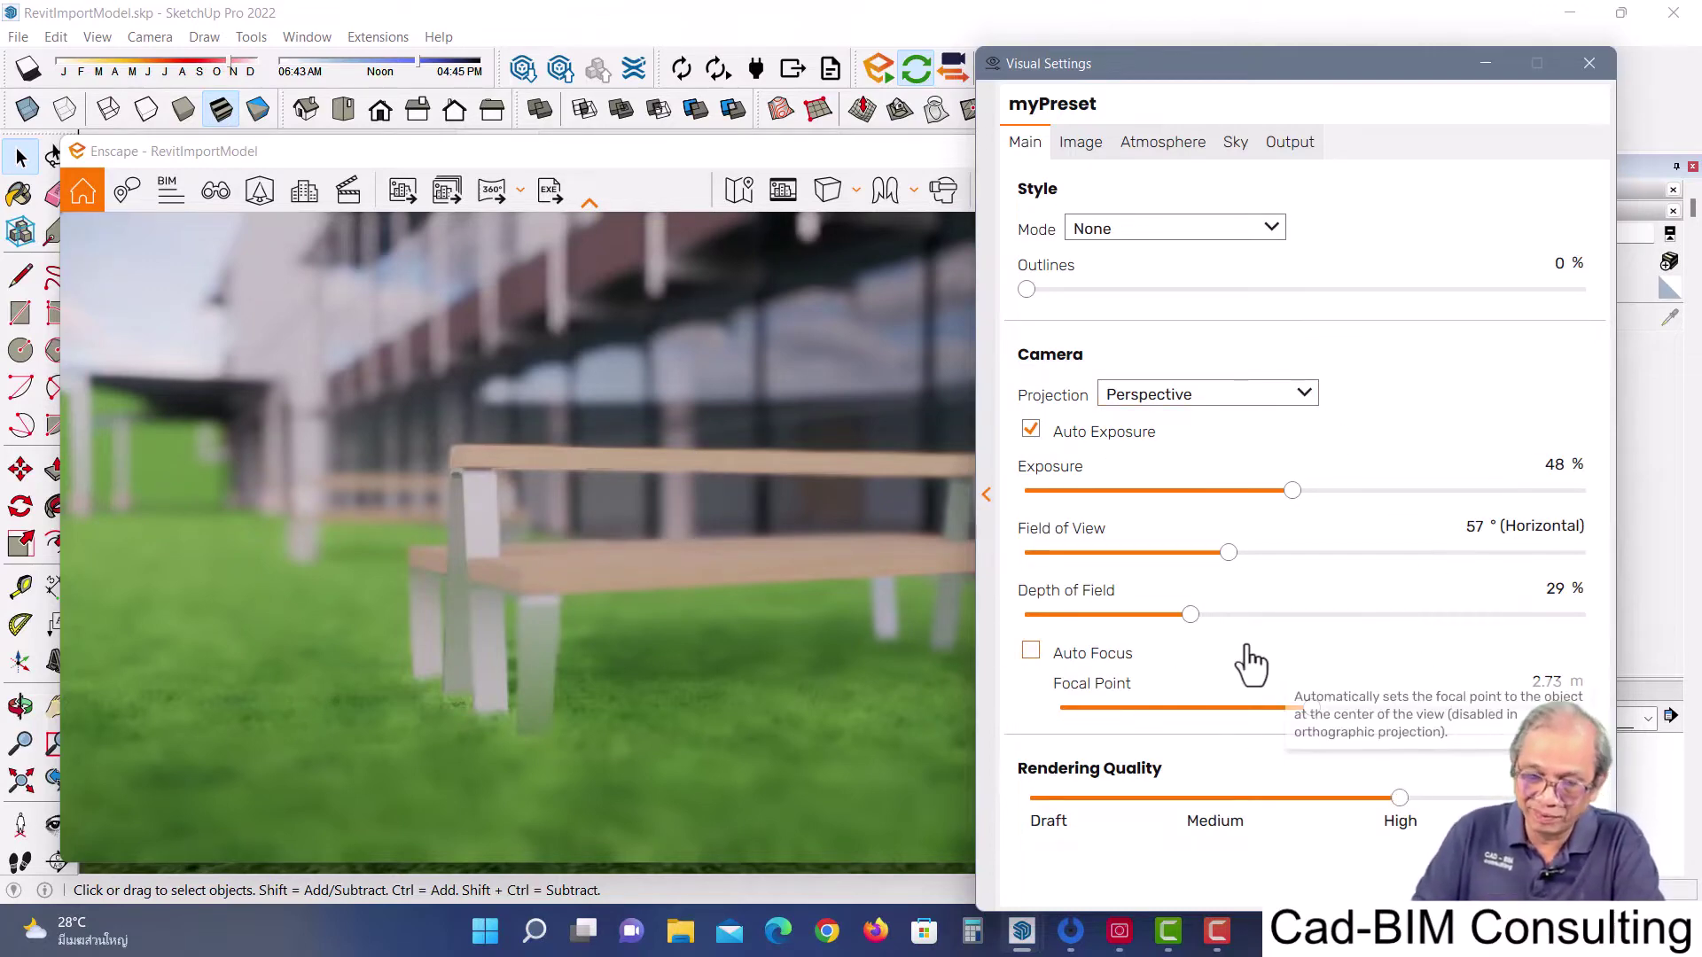
pyautogui.moveTo(1189, 614)
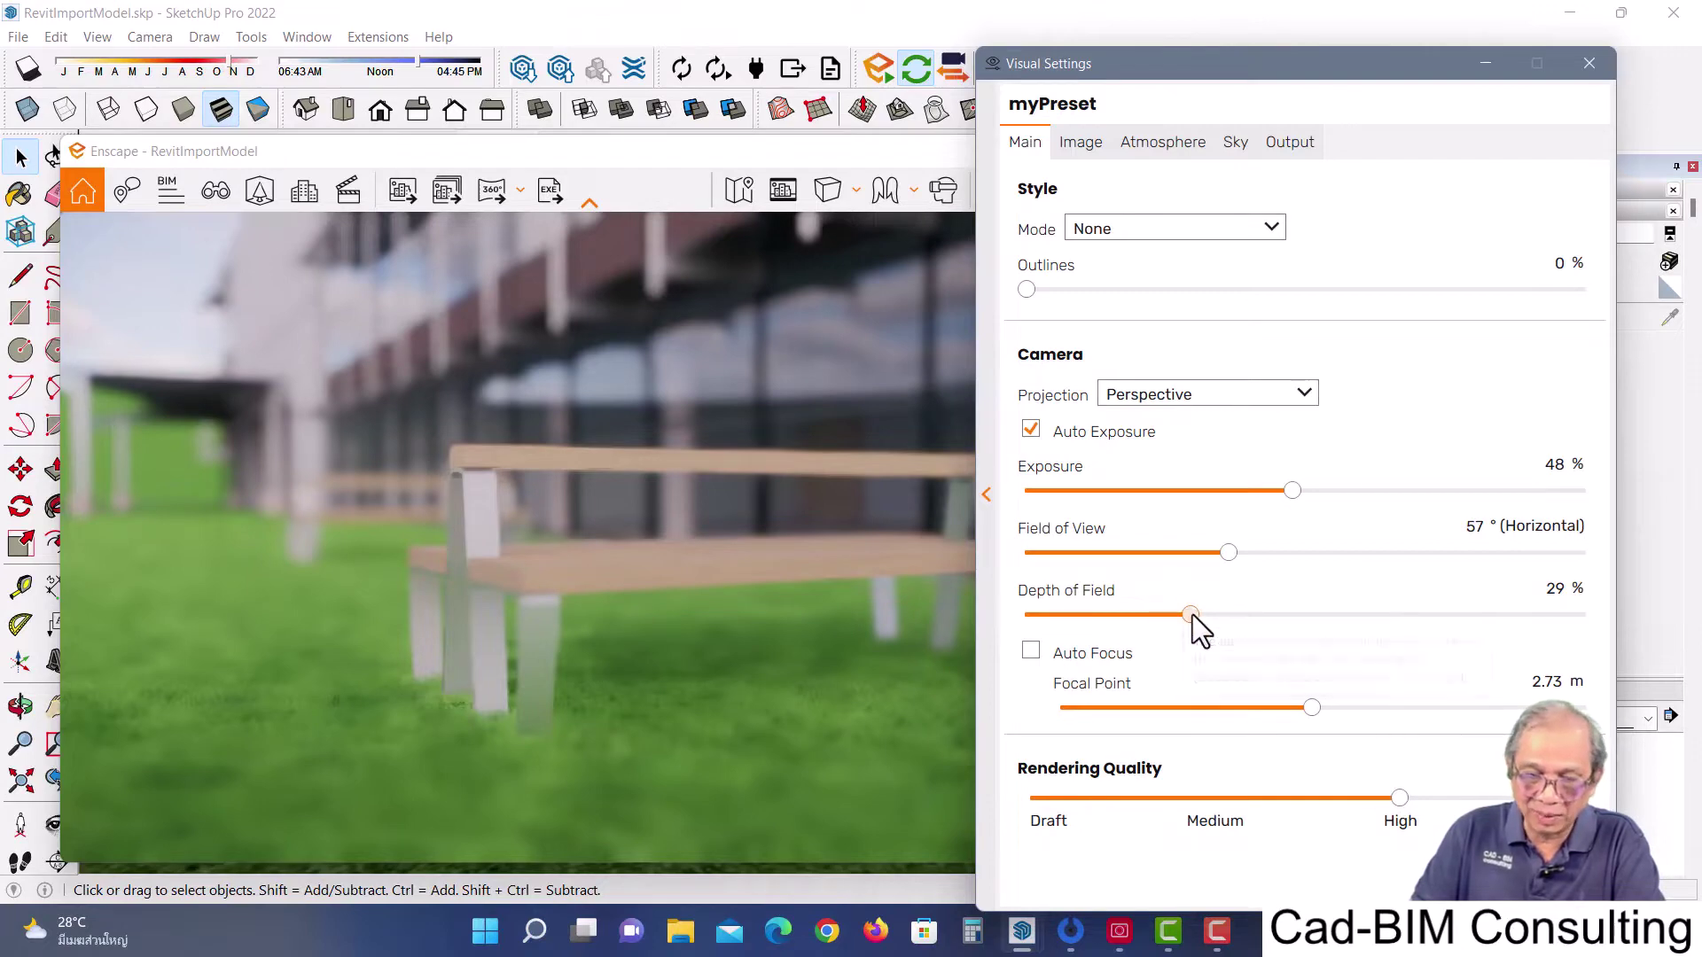
pyautogui.moveTo(1192, 615); pyautogui.dragTo(977, 615)
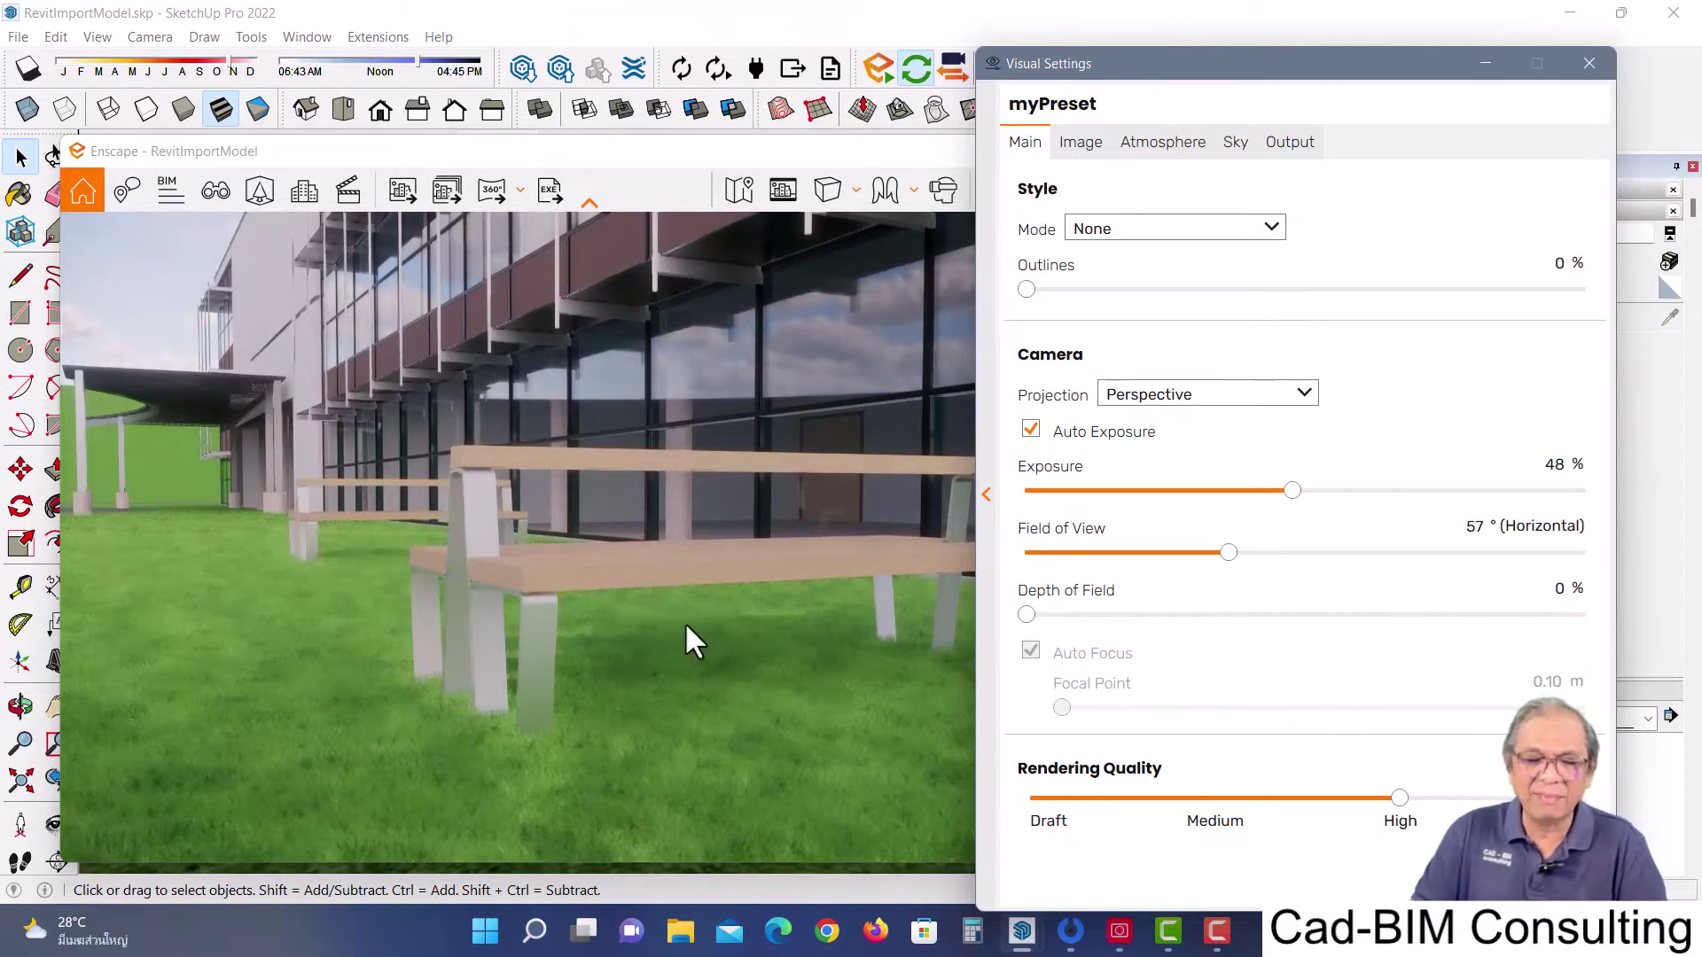
pyautogui.moveTo(1066, 590)
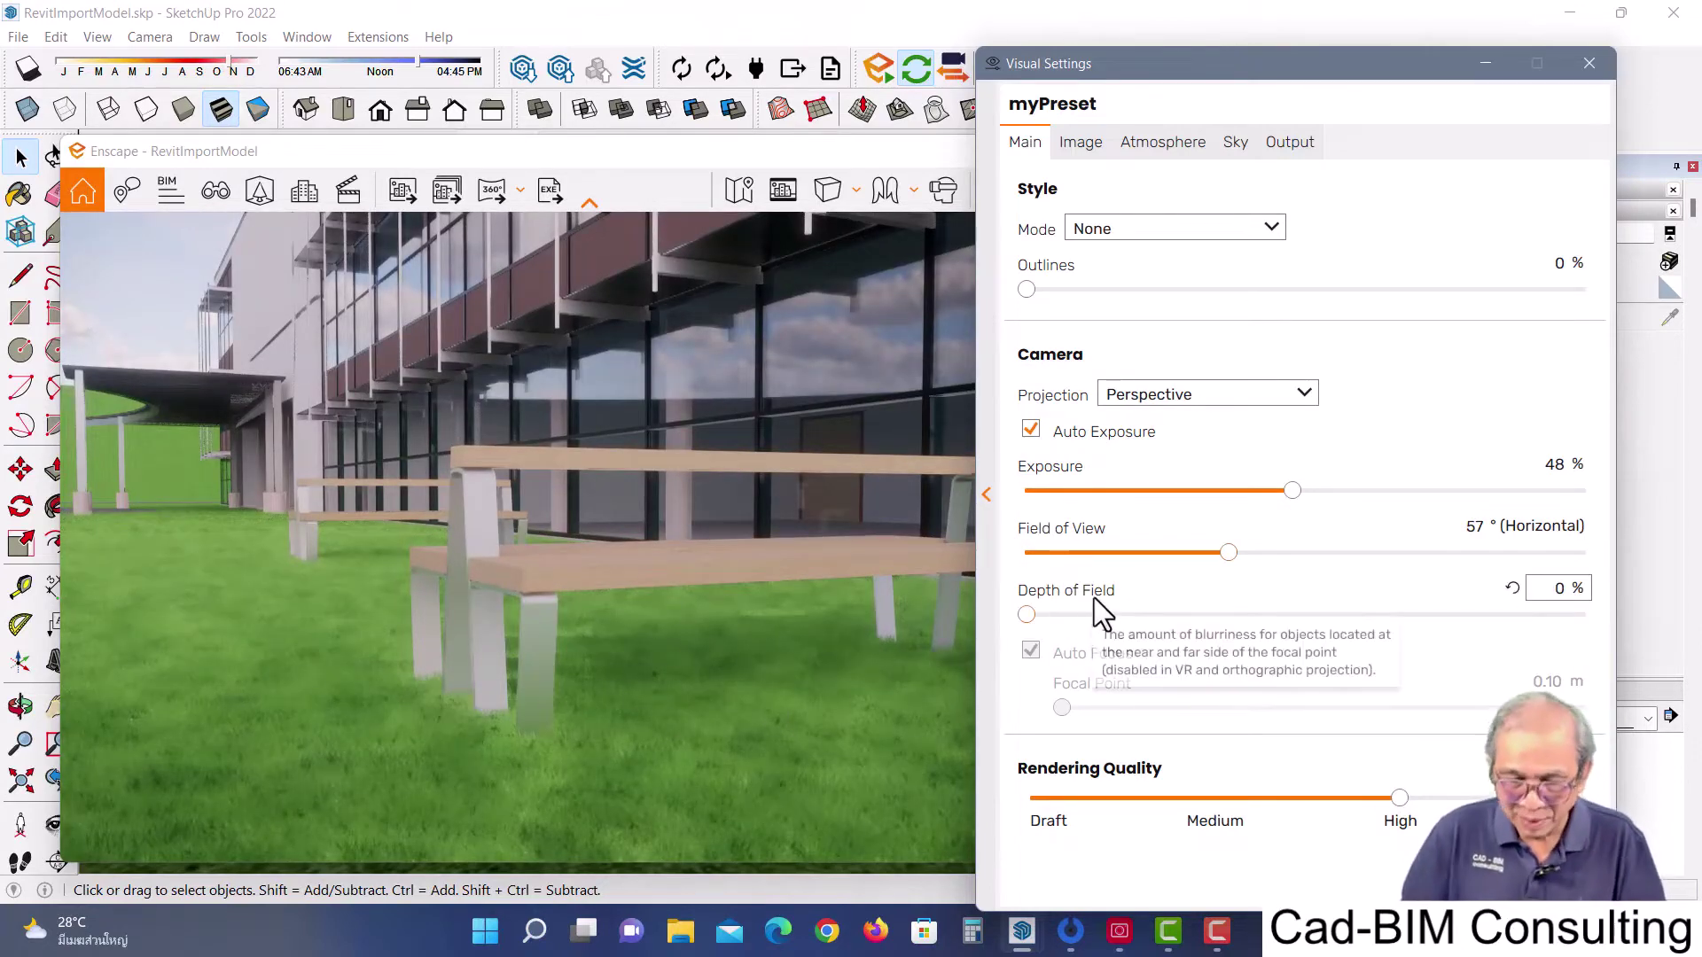
# Move the Visual Settings panel to reveal the materials panel while reviewing myPreset's Main settings
pyautogui.moveTo(1167, 67); pyautogui.dragTo(855, 45)
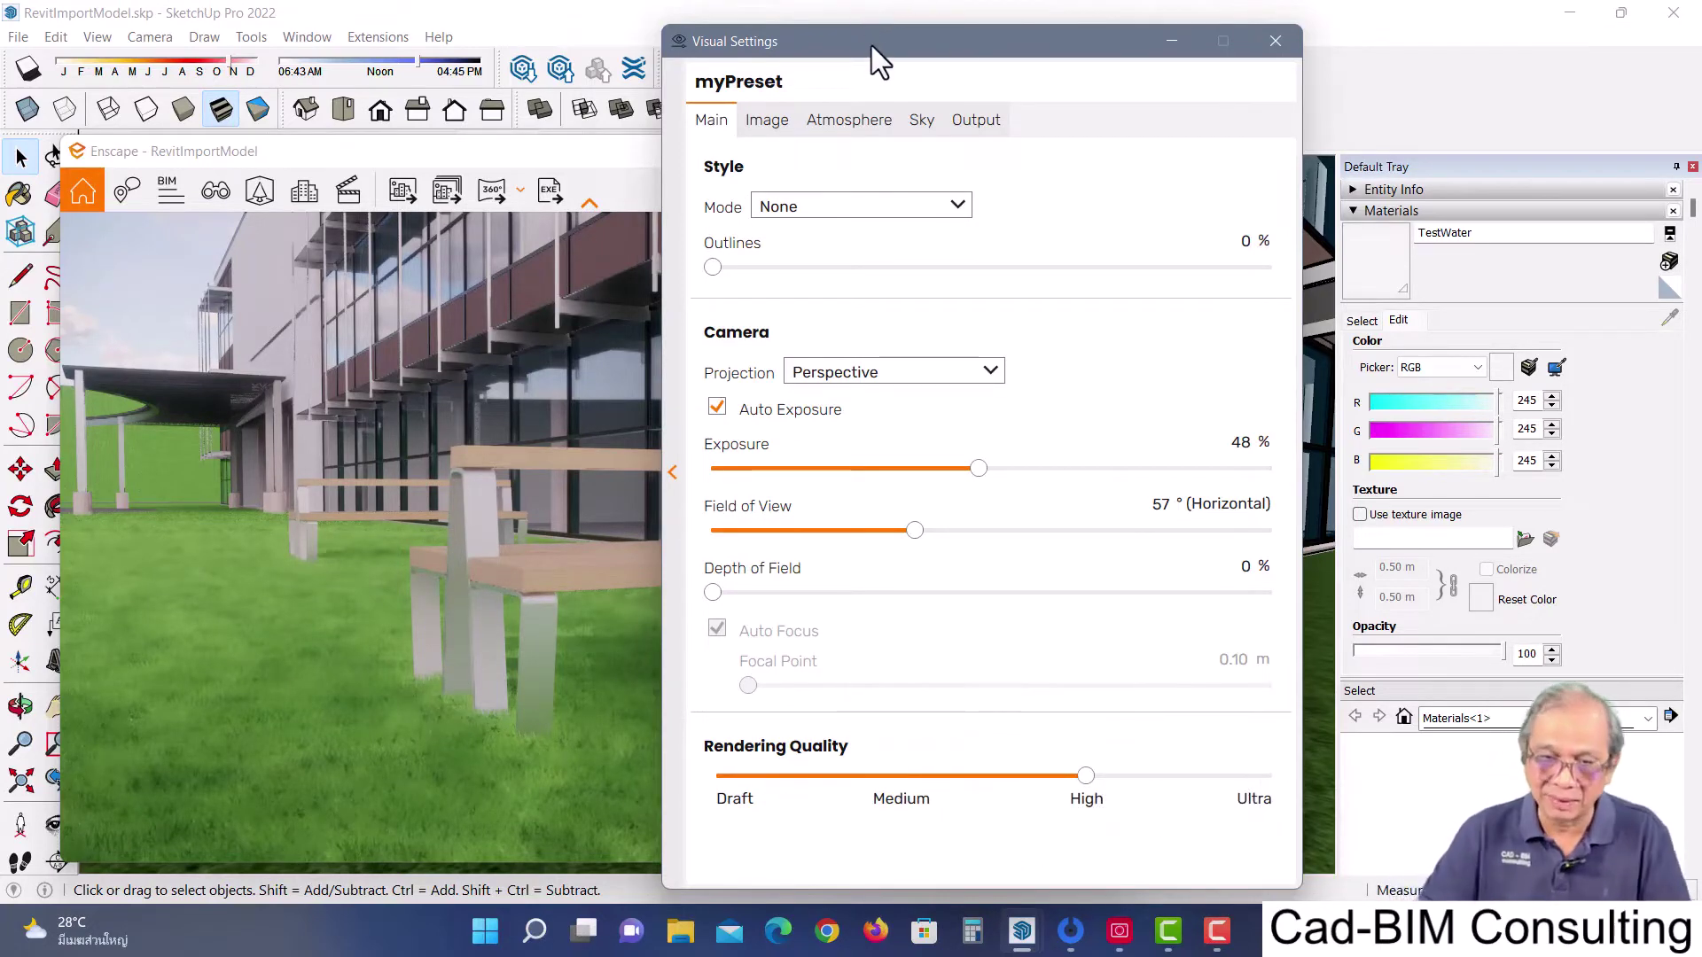
pyautogui.moveTo(870, 45); pyautogui.dragTo(880, 40)
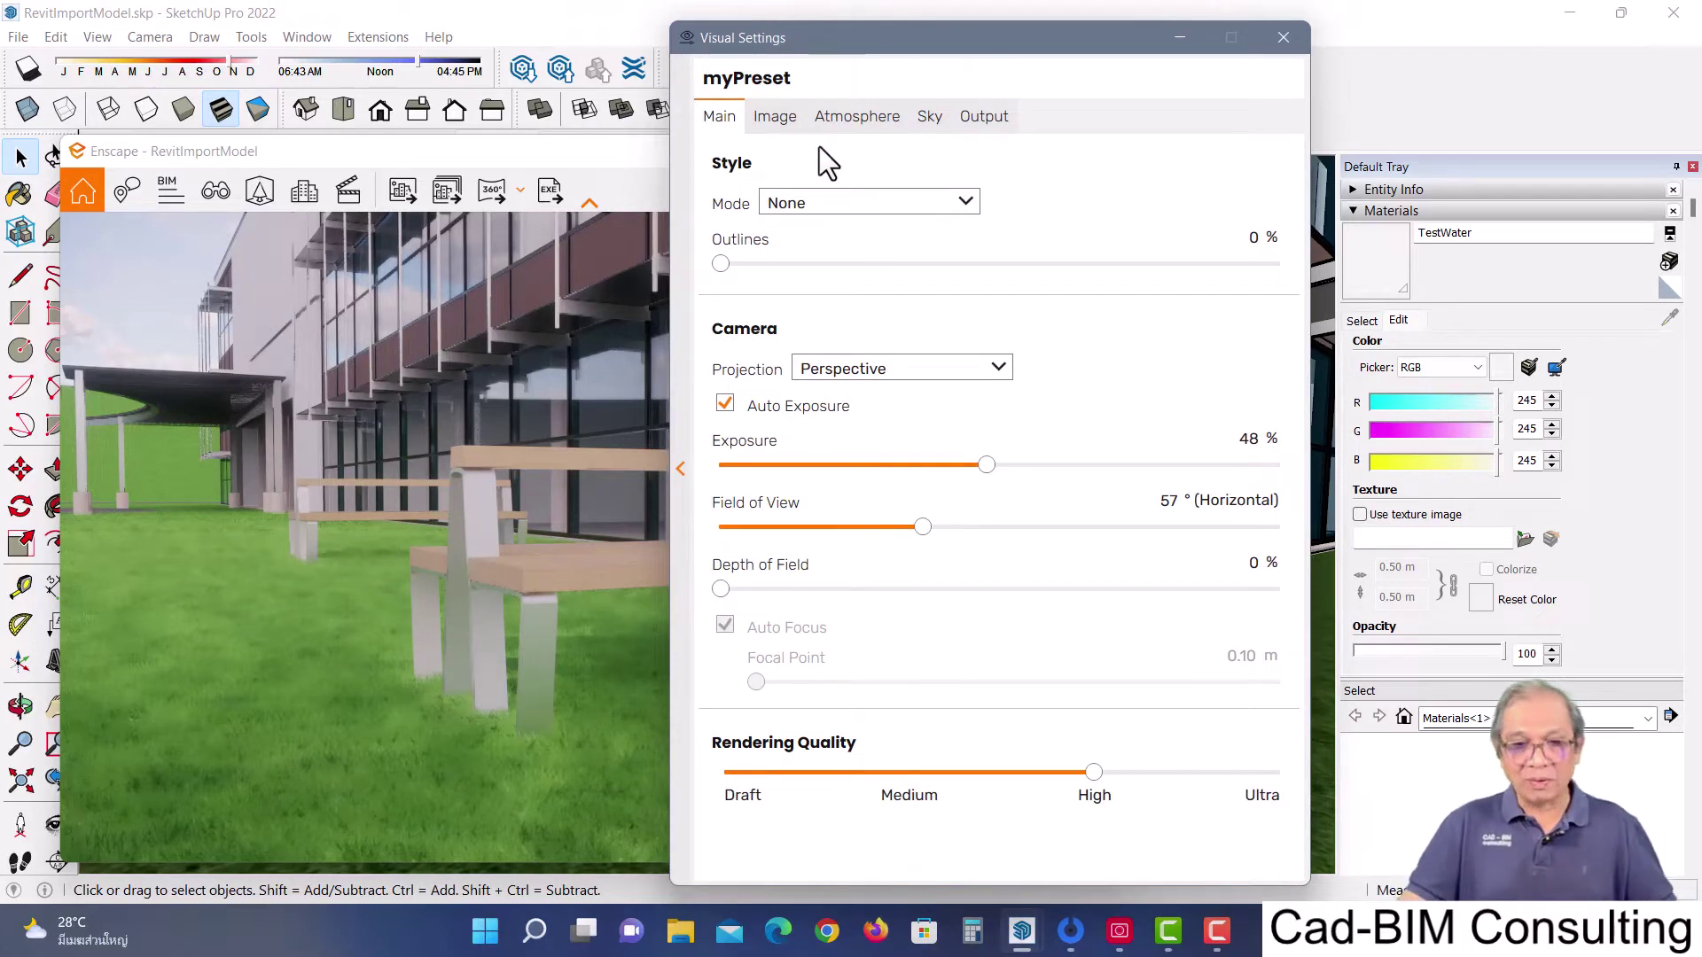
pyautogui.moveTo(808, 43); pyautogui.dragTo(939, 48)
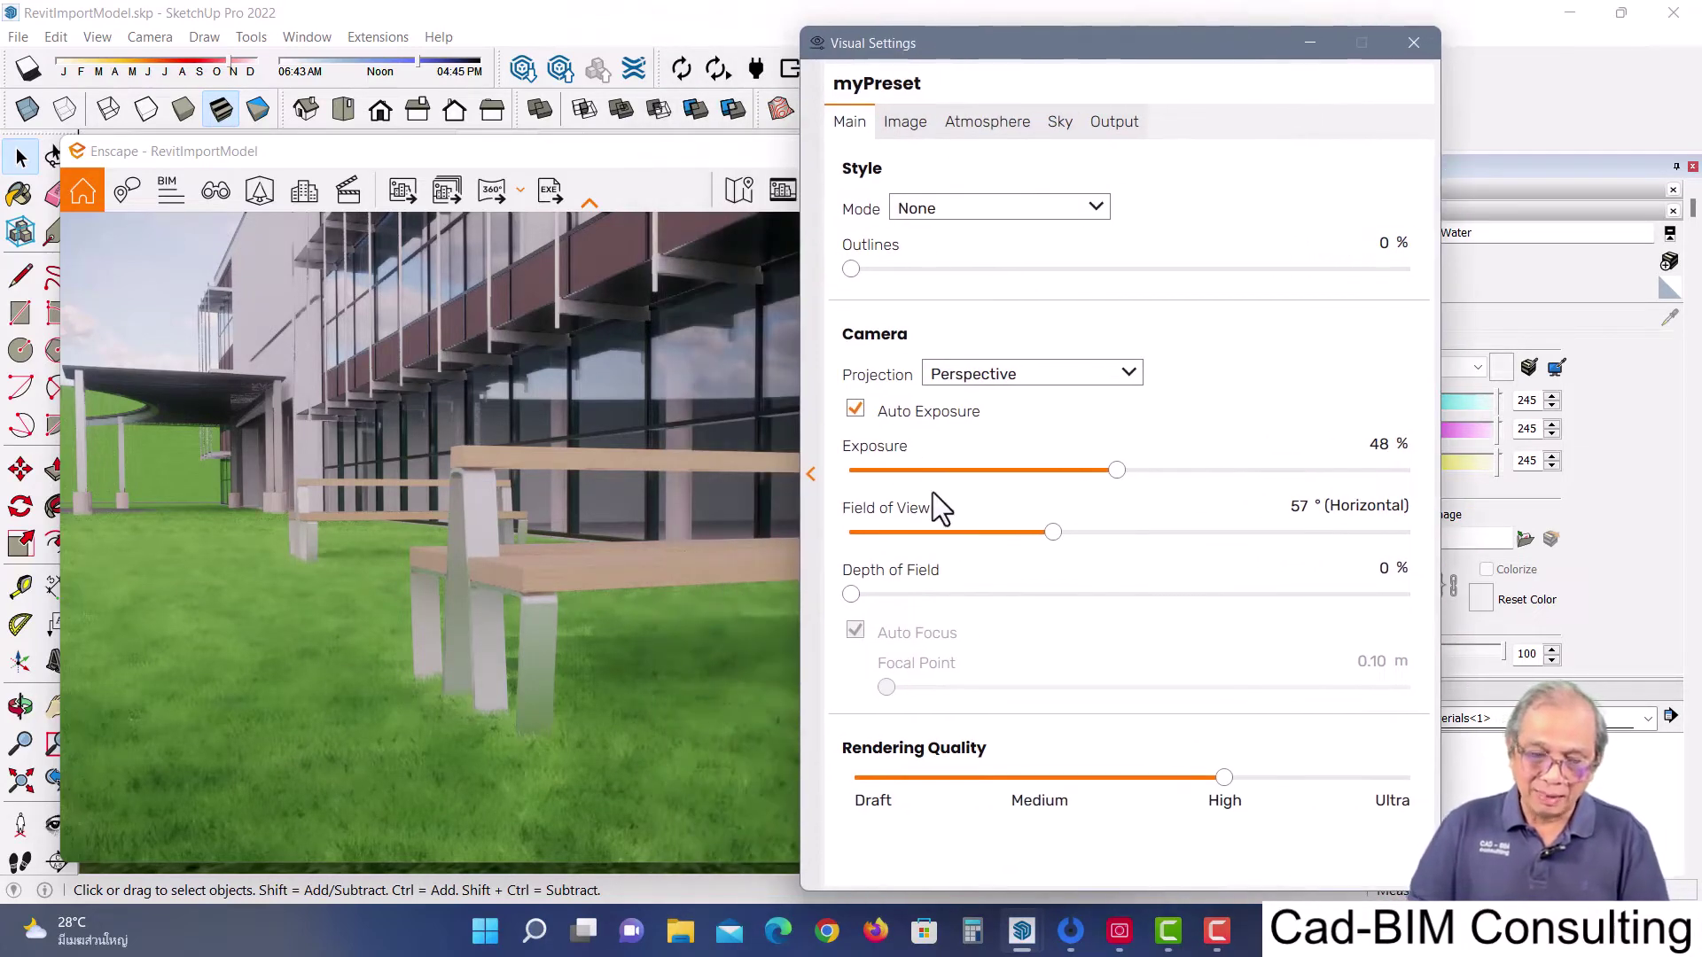
# Show myPreset's Image settings and switch to the saved CourtYard view
pyautogui.click(904, 121)
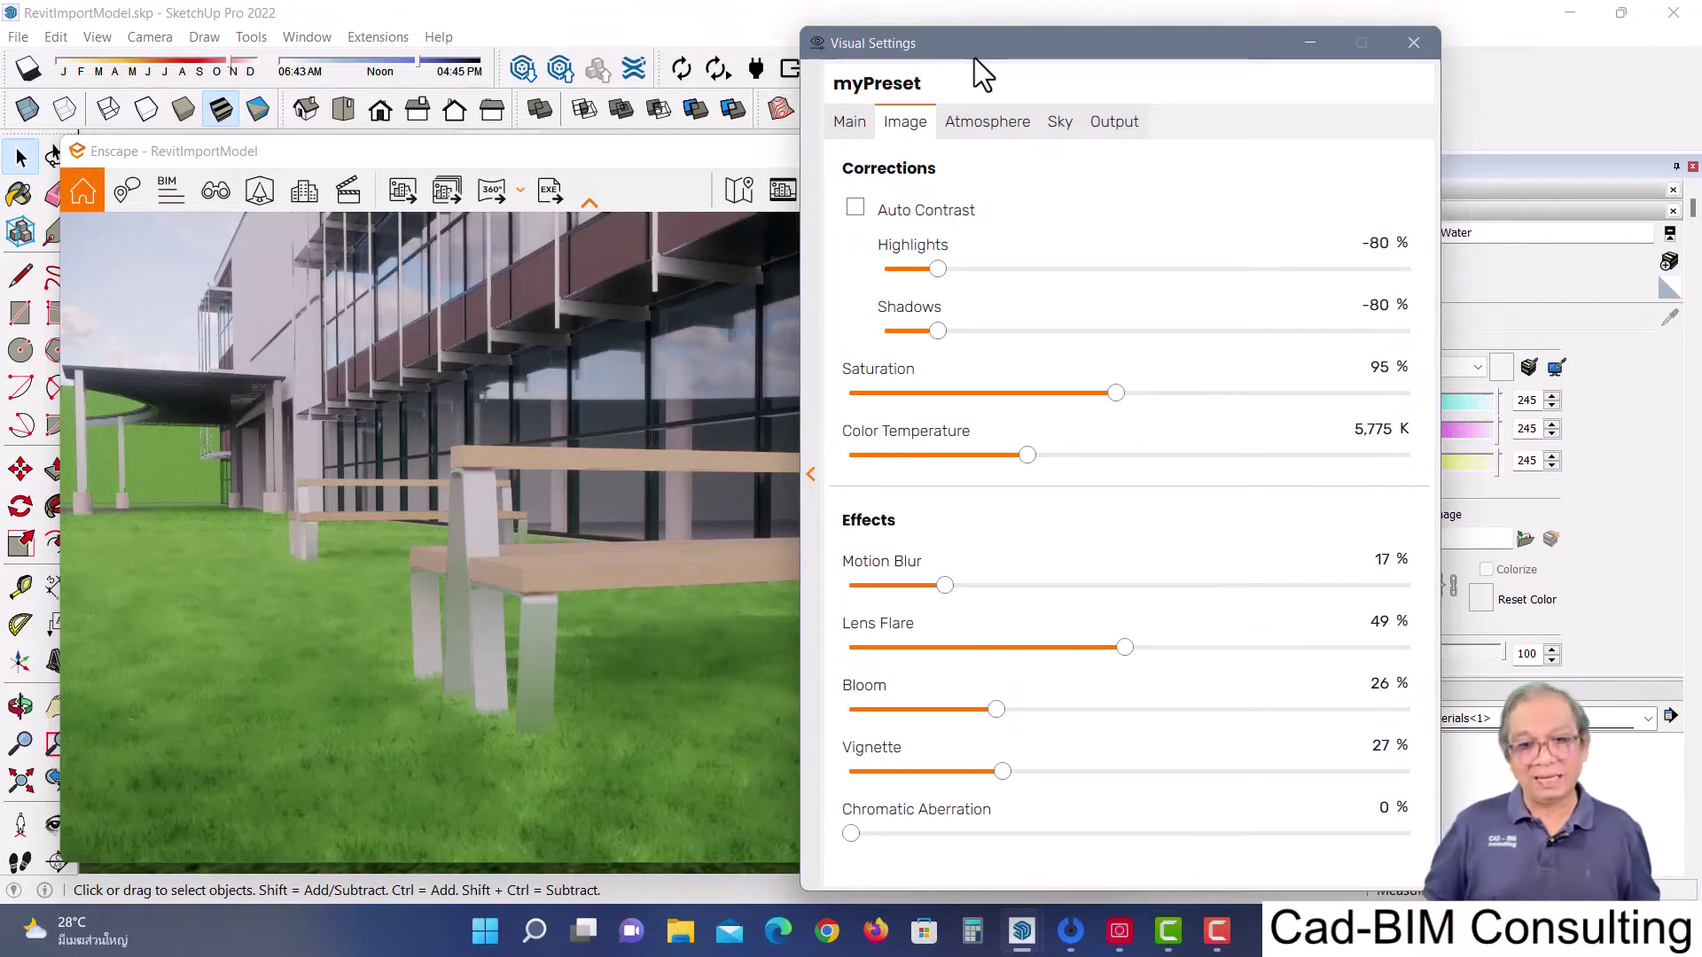
pyautogui.moveTo(926, 210)
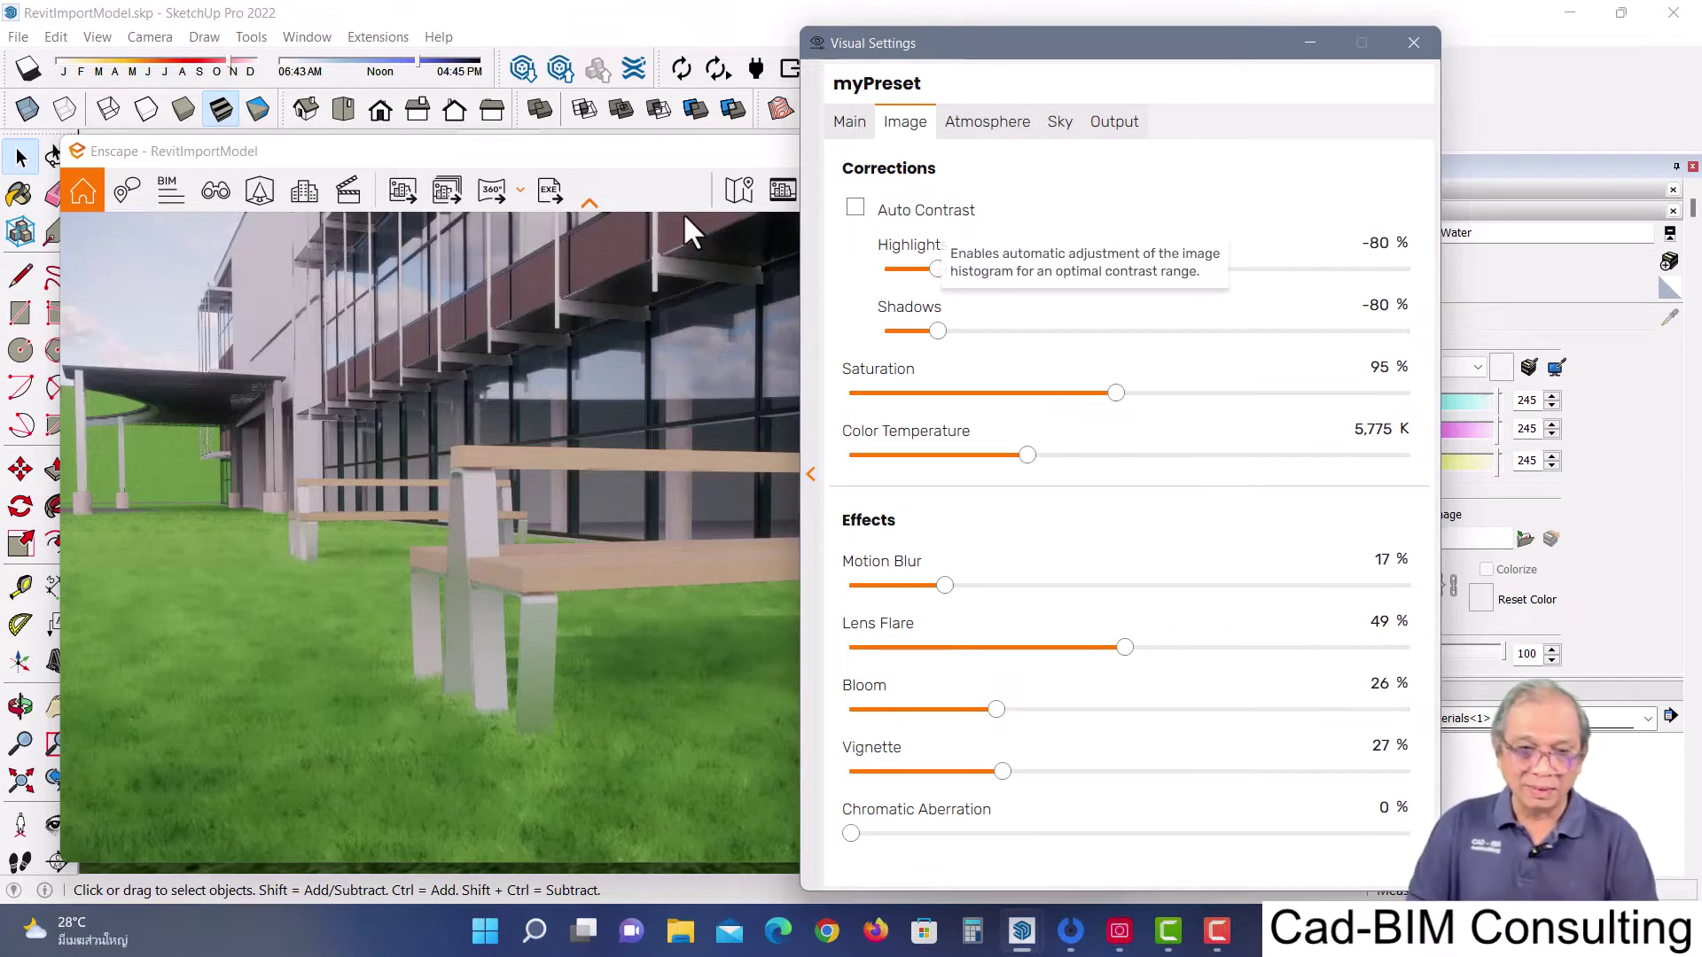
pyautogui.moveTo(438, 156)
pyautogui.mouseDown()
pyautogui.moveTo(476, 142)
pyautogui.moveTo(498, 257)
pyautogui.mouseUp()
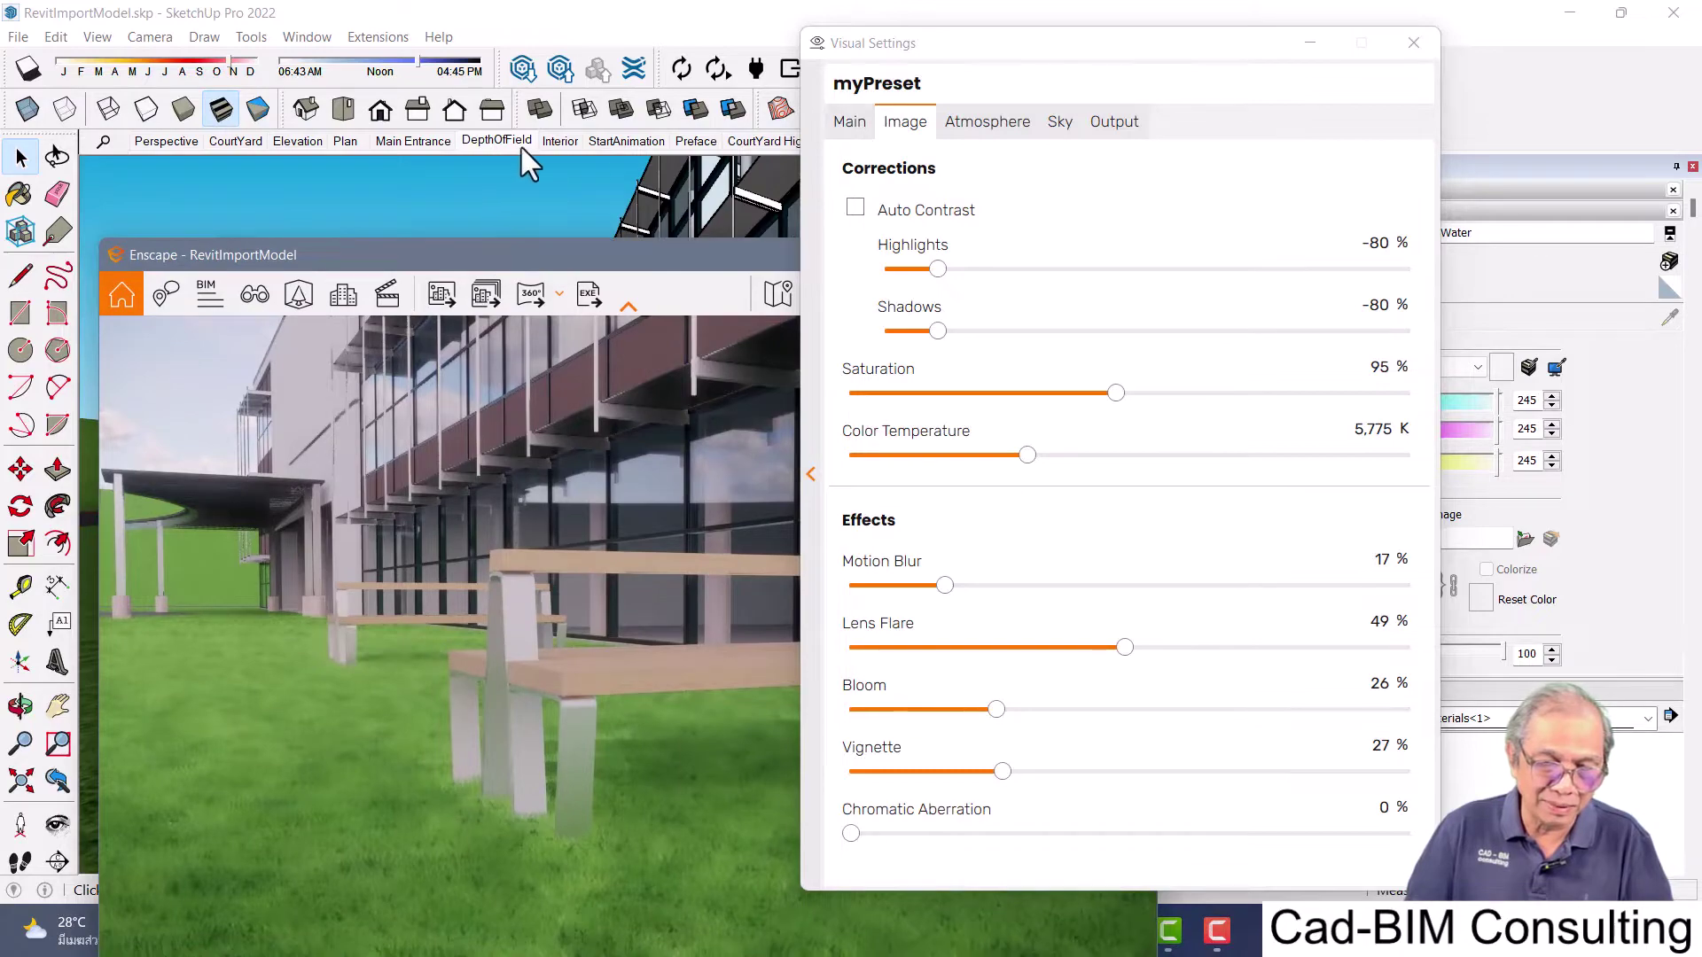
pyautogui.click(236, 141)
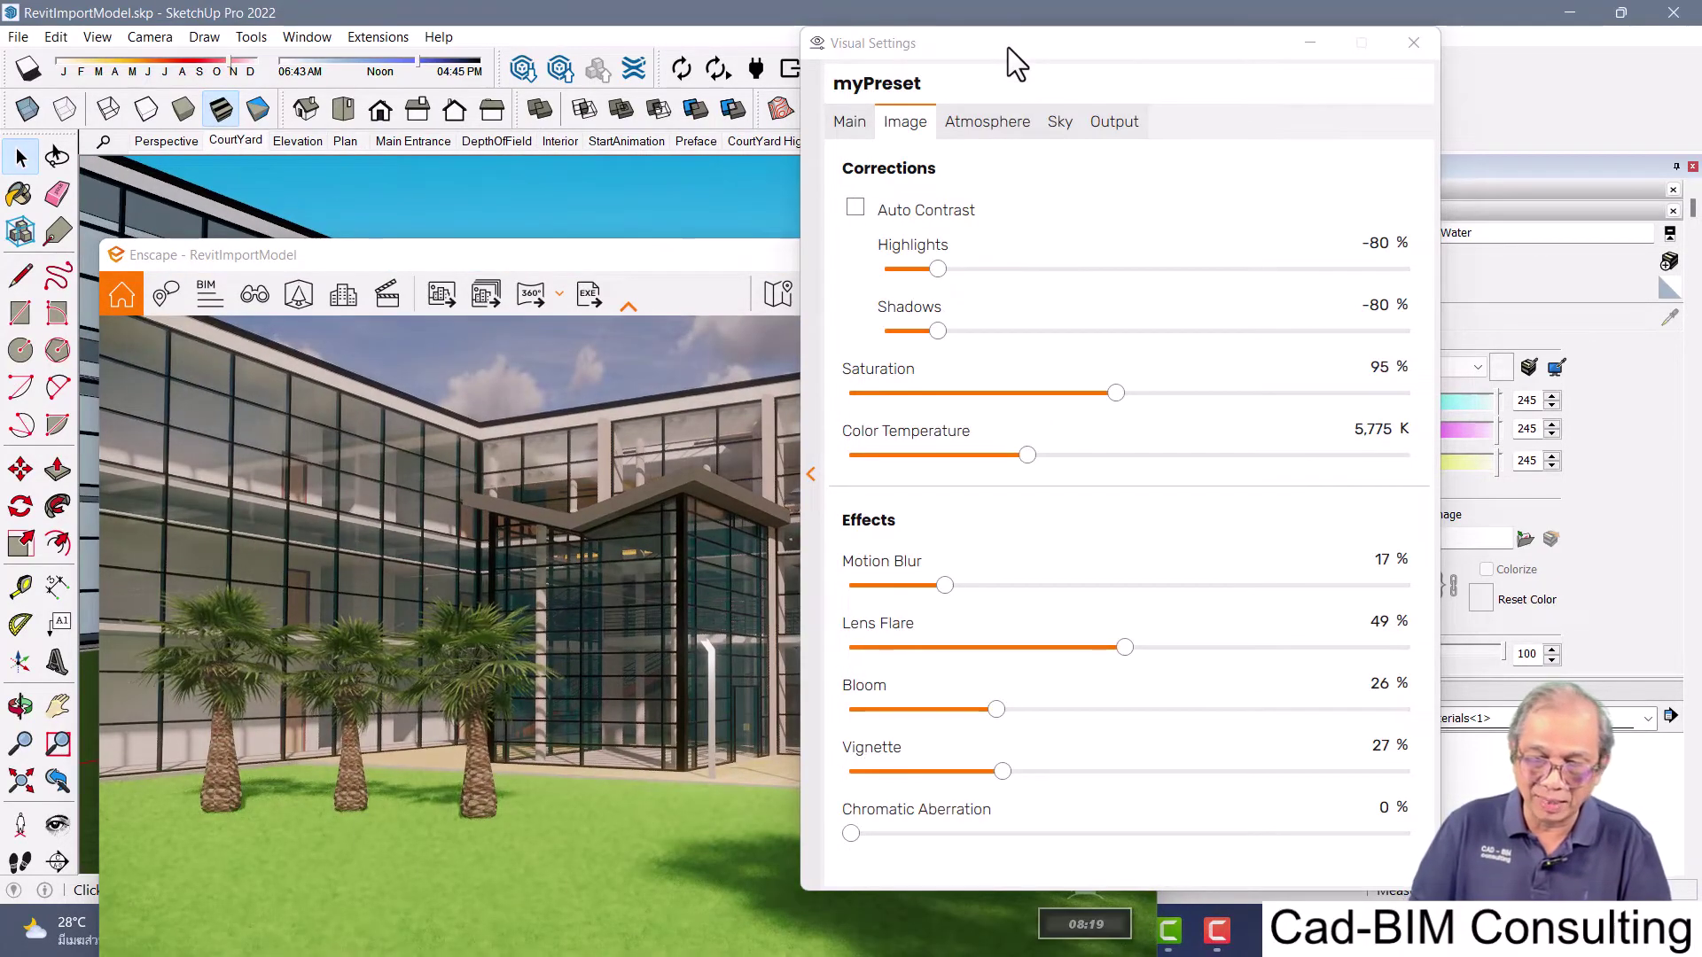
# Arrange the render window and Visual Settings side by side
pyautogui.moveTo(1007, 49); pyautogui.dragTo(1258, 149)
pyautogui.moveTo(779, 257); pyautogui.dragTo(700, 65)
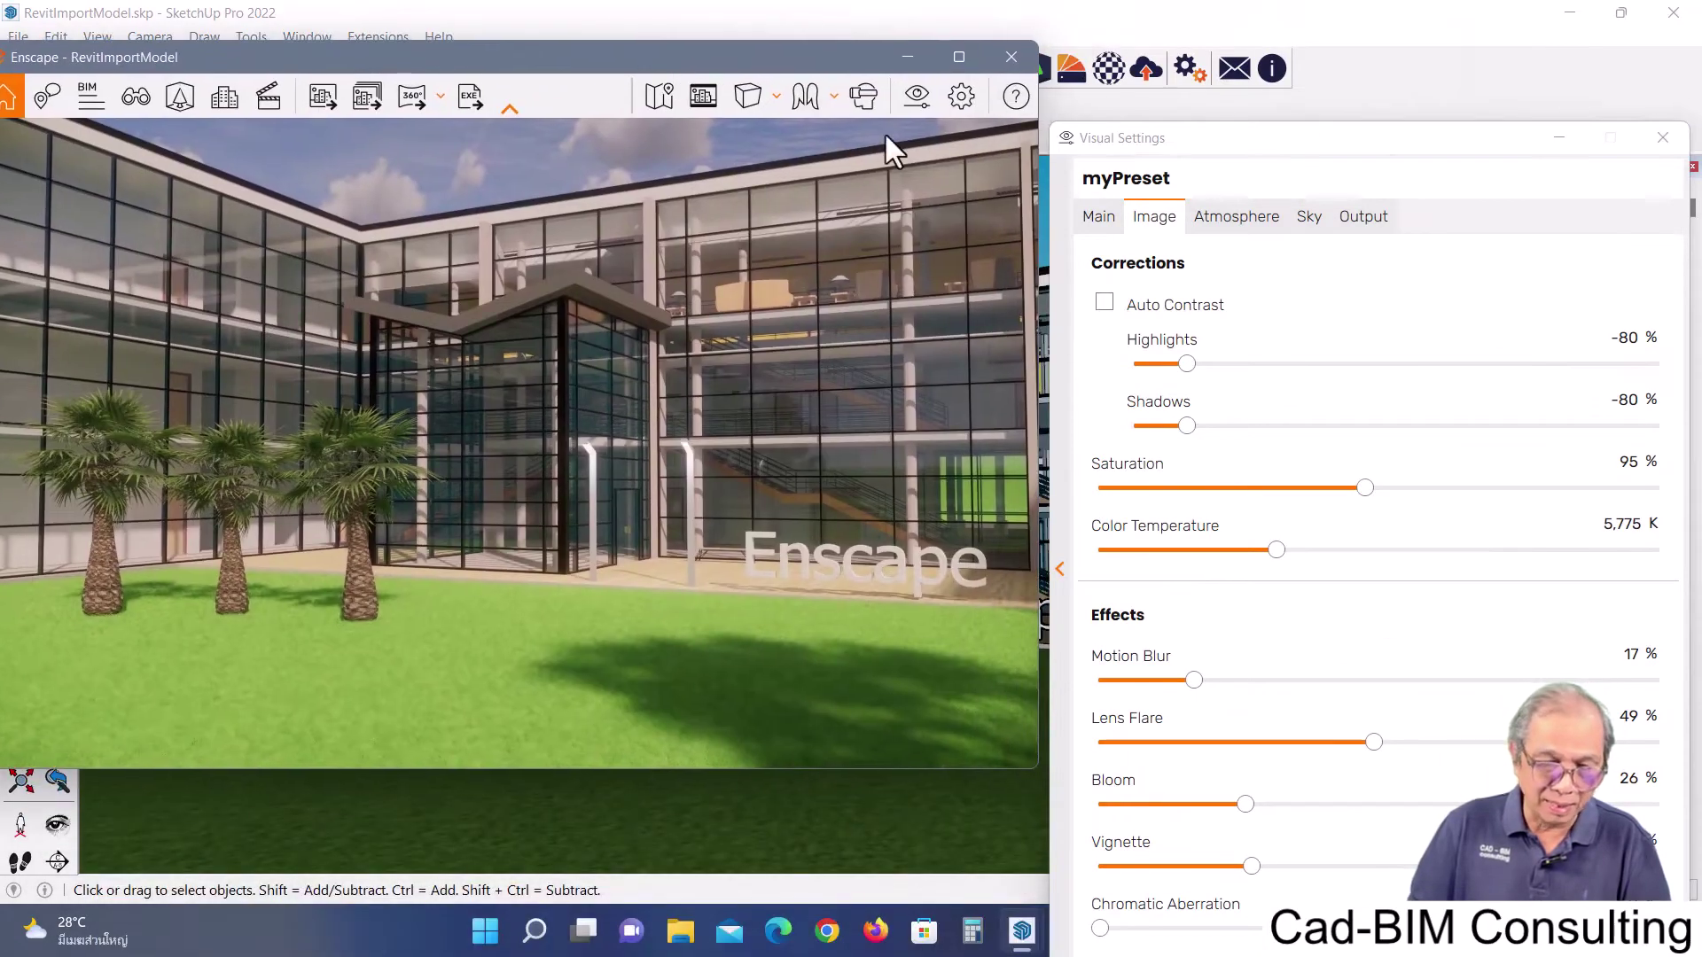
pyautogui.moveTo(1349, 152); pyautogui.dragTo(1175, 75)
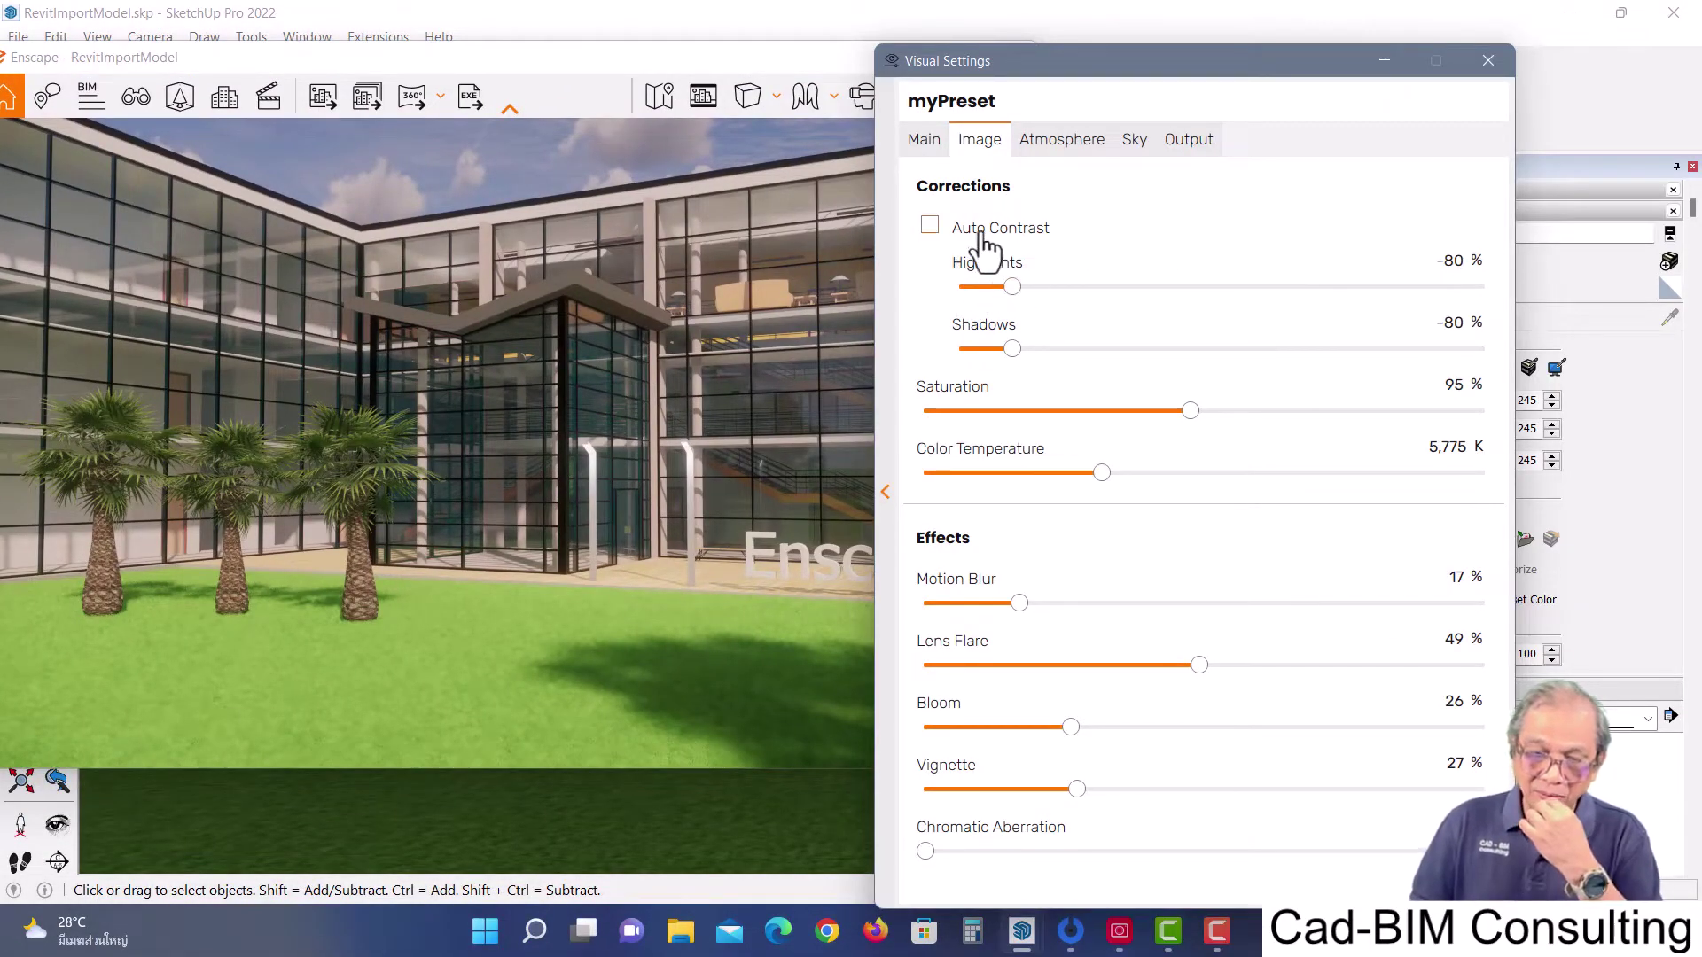
pyautogui.moveTo(1010, 289)
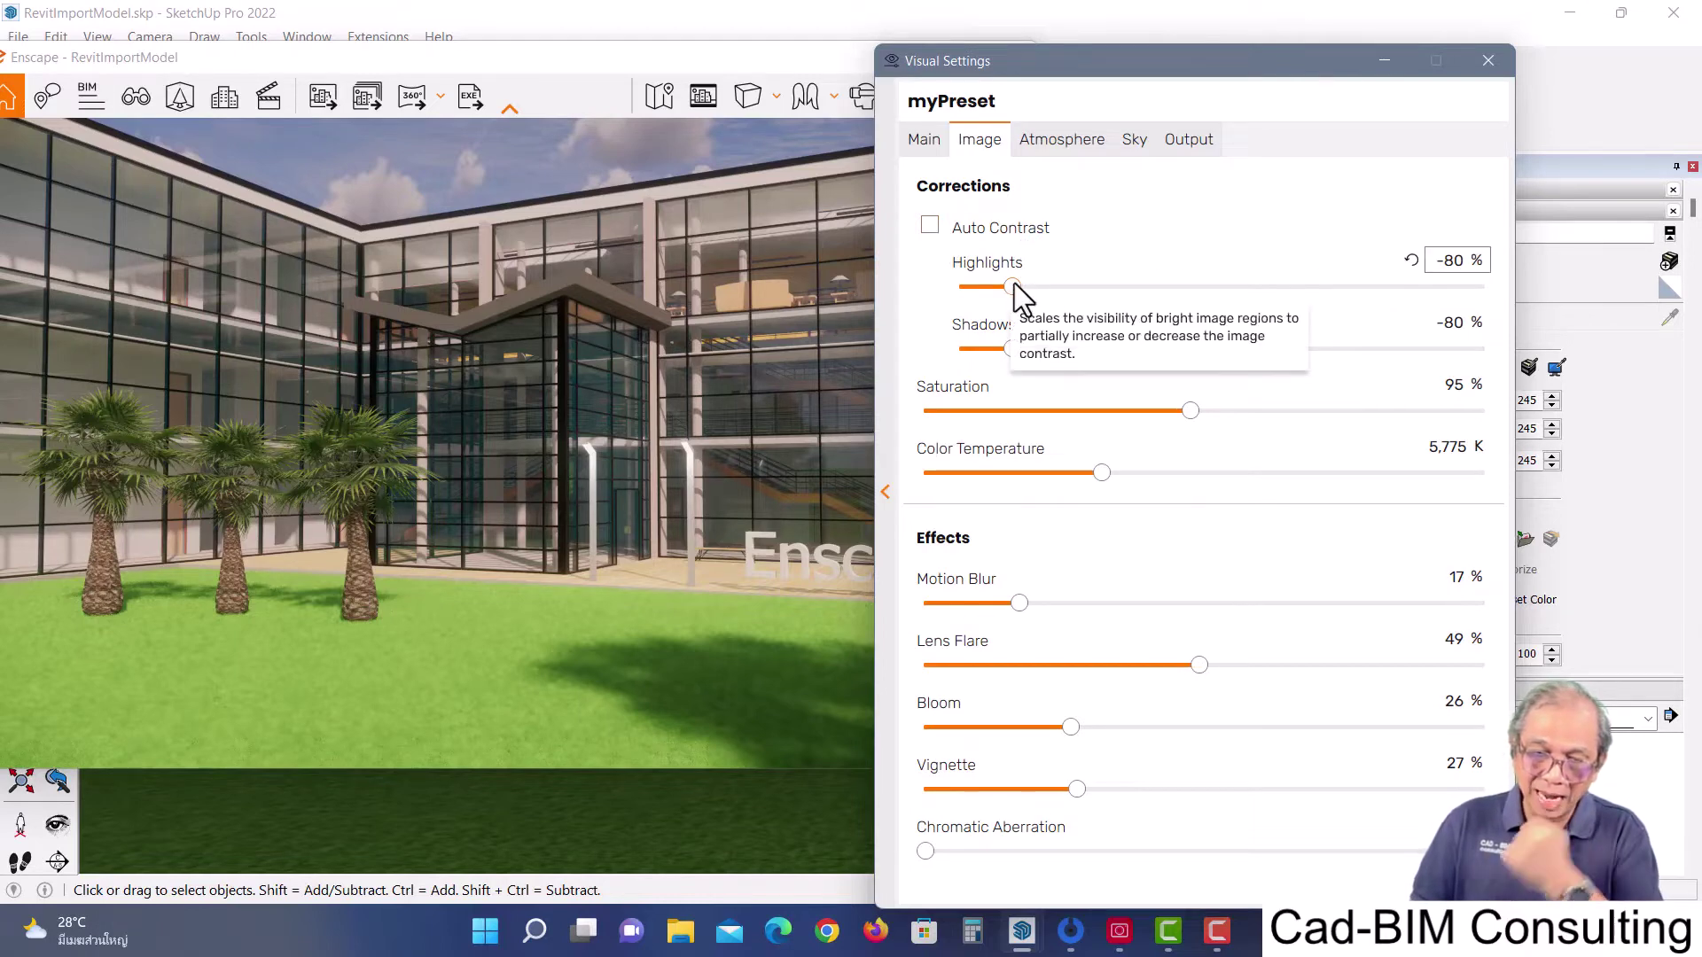
# Toggle Auto Contrast off, raise Highlights to 21% and Shadows to about -41%
pyautogui.click(928, 227)
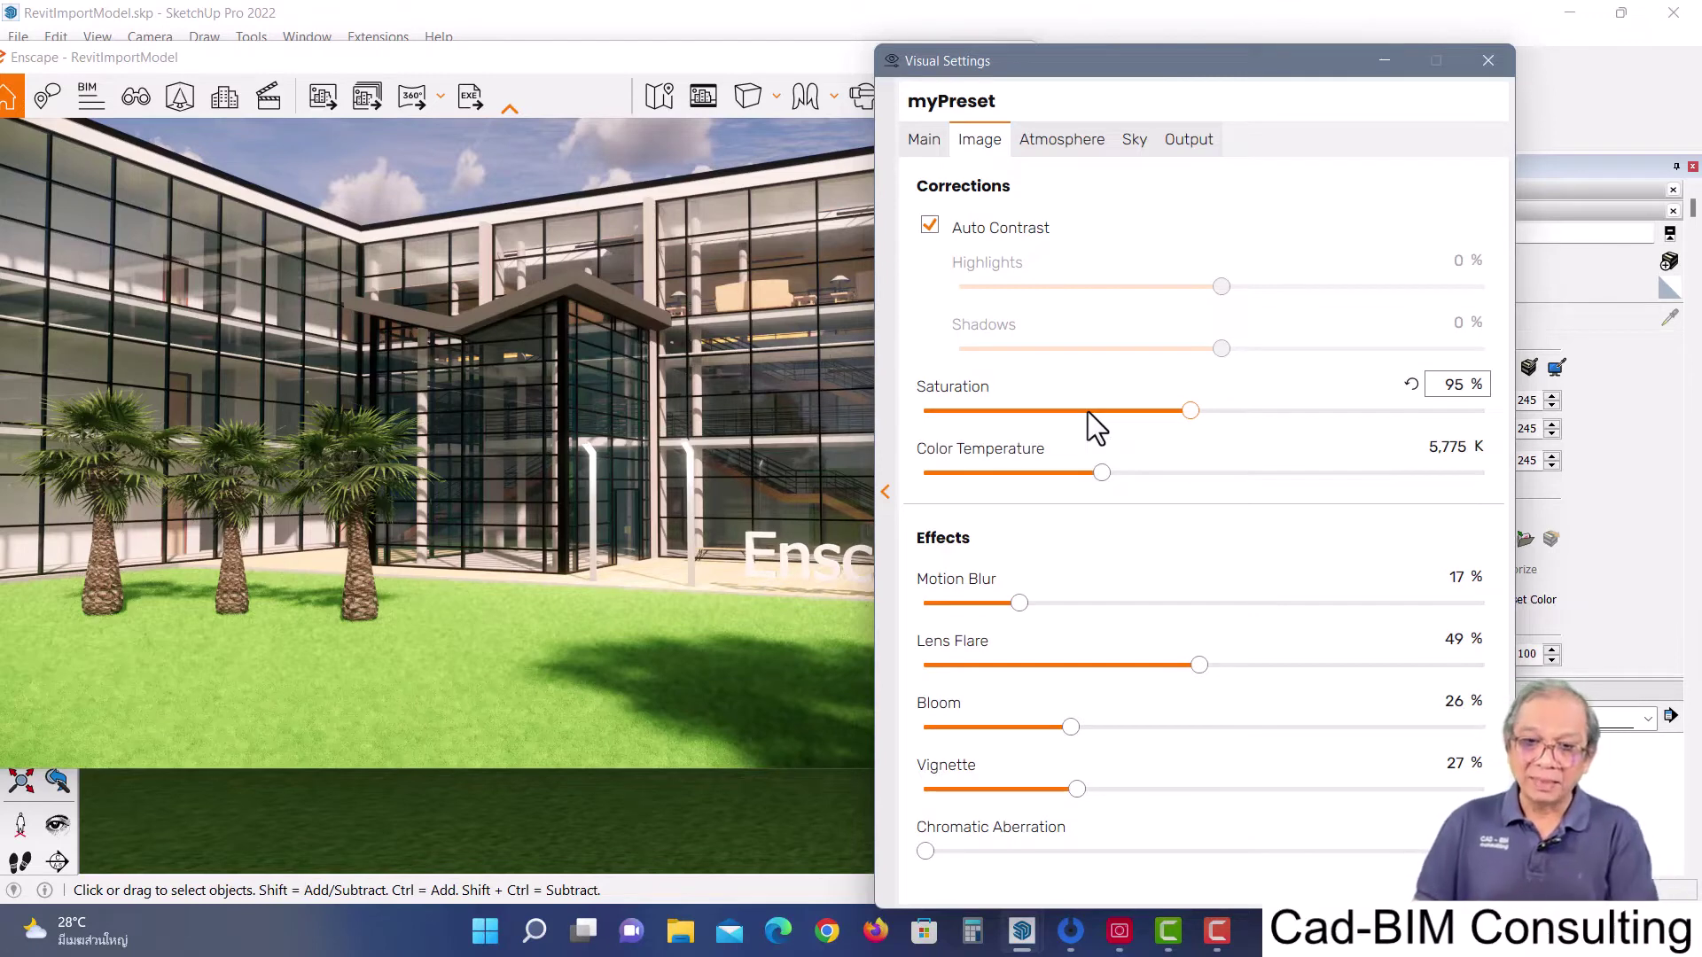
pyautogui.click(928, 232)
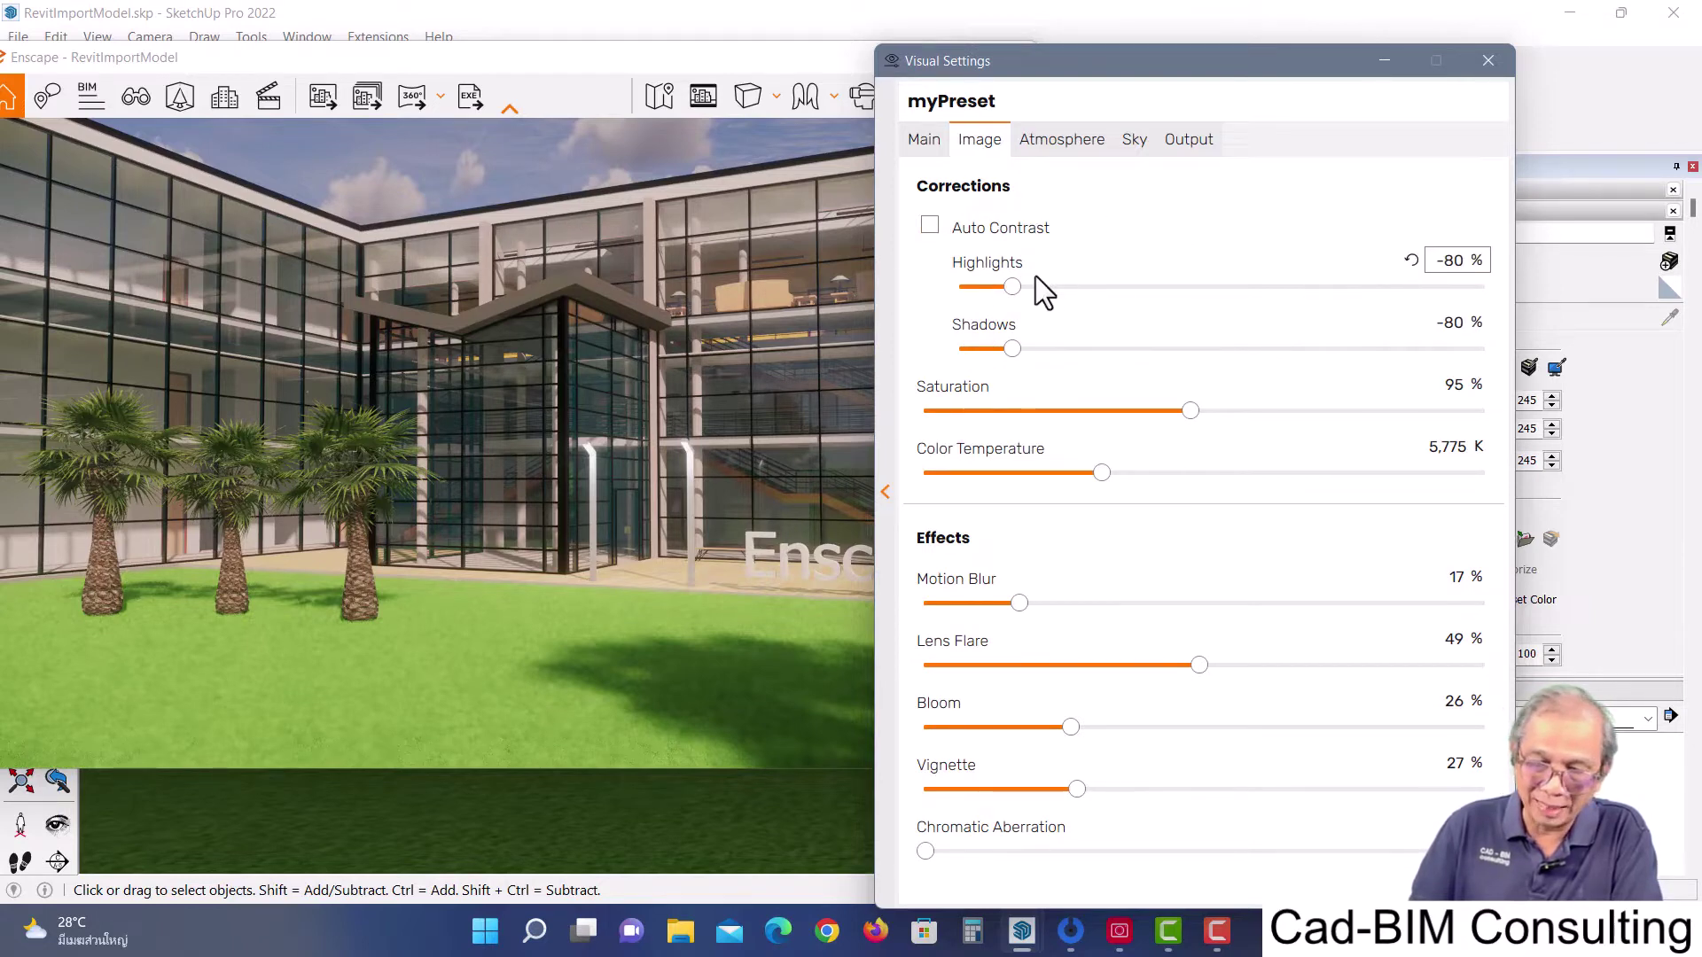
pyautogui.moveTo(1012, 287); pyautogui.dragTo(1274, 306)
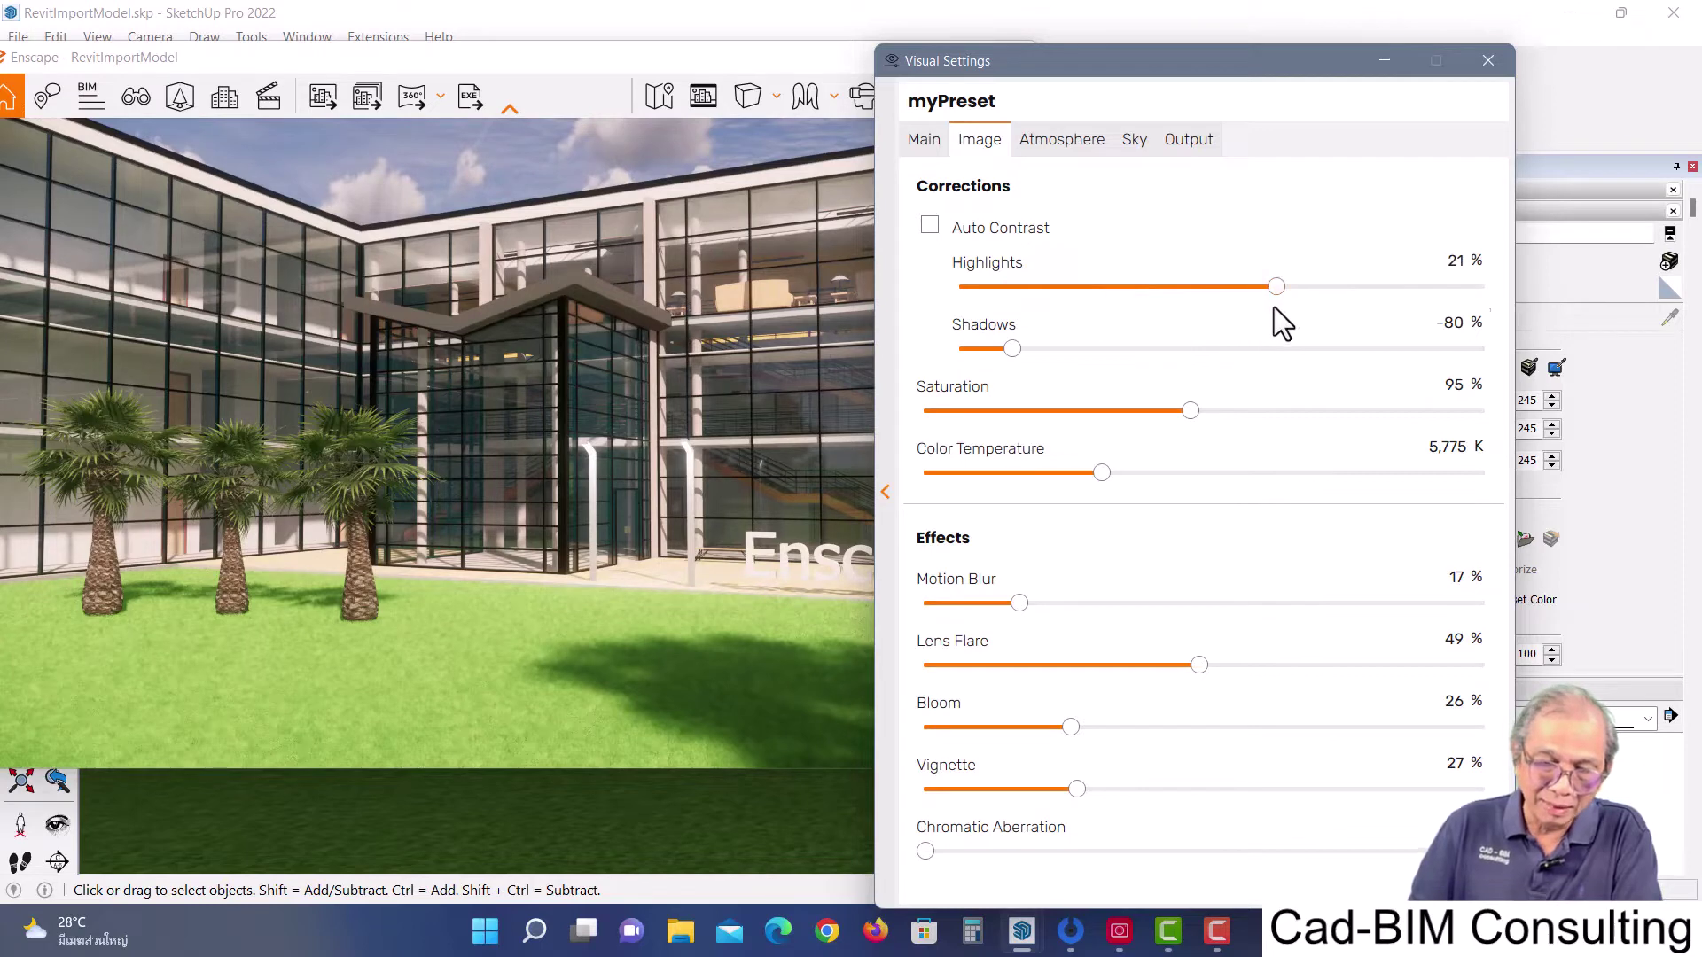
pyautogui.moveTo(1017, 351)
pyautogui.mouseDown()
pyautogui.moveTo(1193, 364)
pyautogui.moveTo(1119, 360)
pyautogui.mouseUp()
pyautogui.moveTo(643, 678)
pyautogui.mouseDown()
pyautogui.moveTo(498, 639)
pyautogui.moveTo(493, 710)
pyautogui.moveTo(572, 666)
pyautogui.mouseUp()
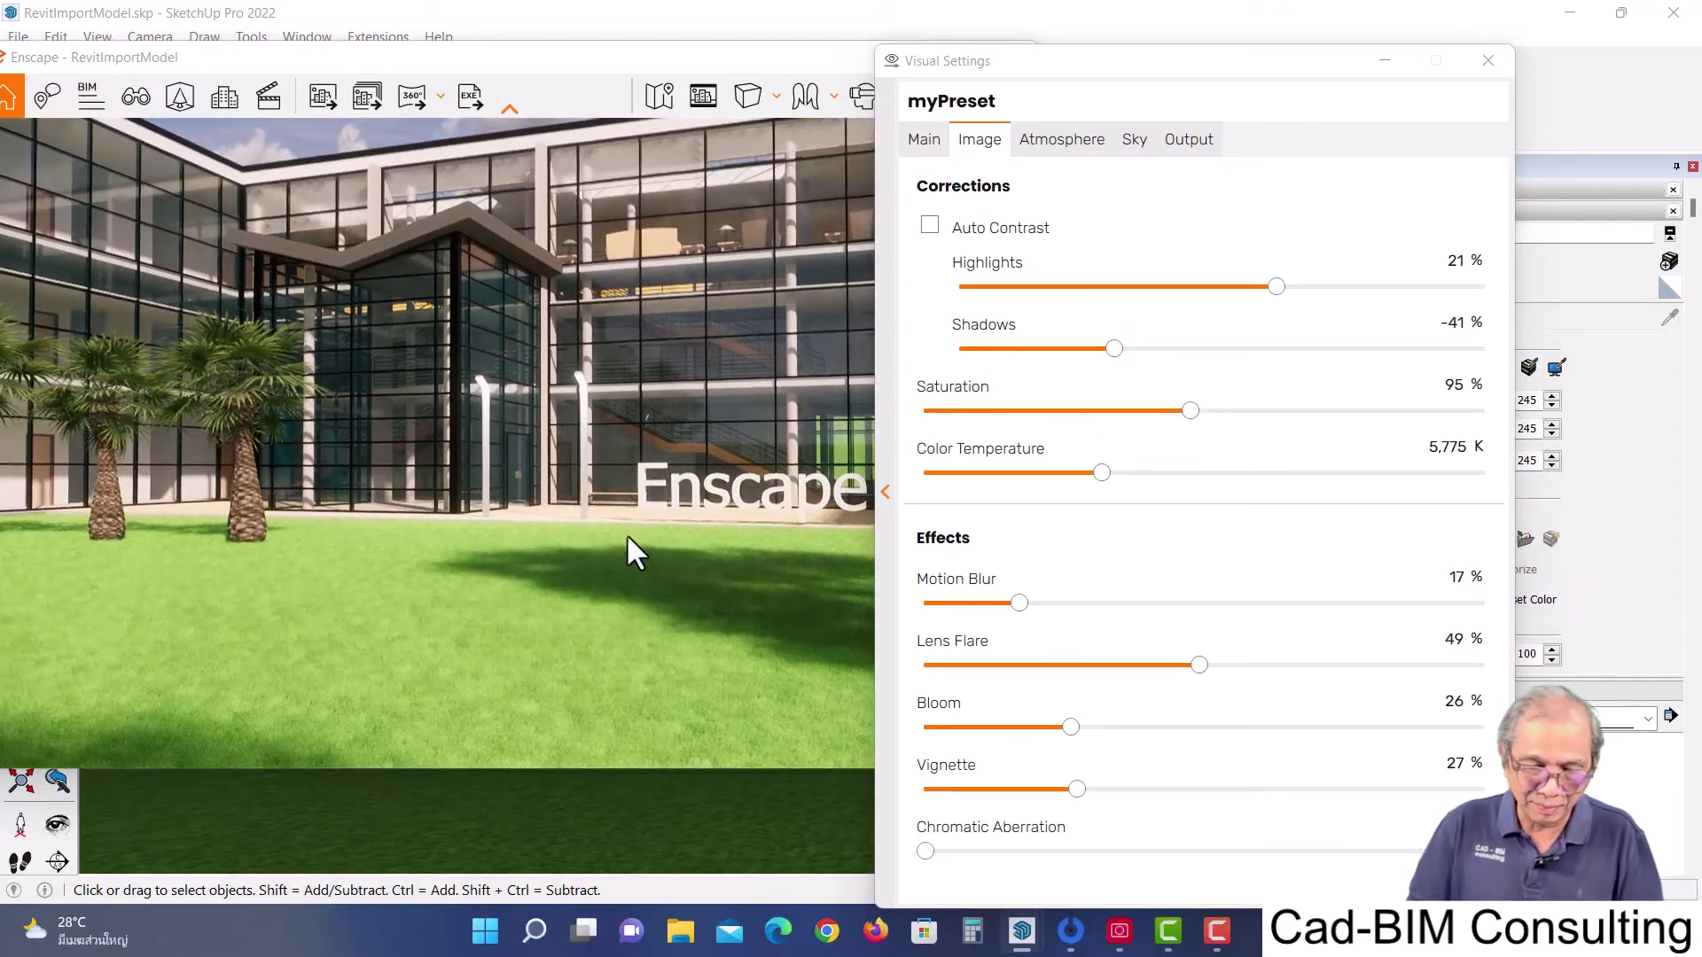
pyautogui.moveTo(626, 541); pyautogui.dragTo(607, 572)
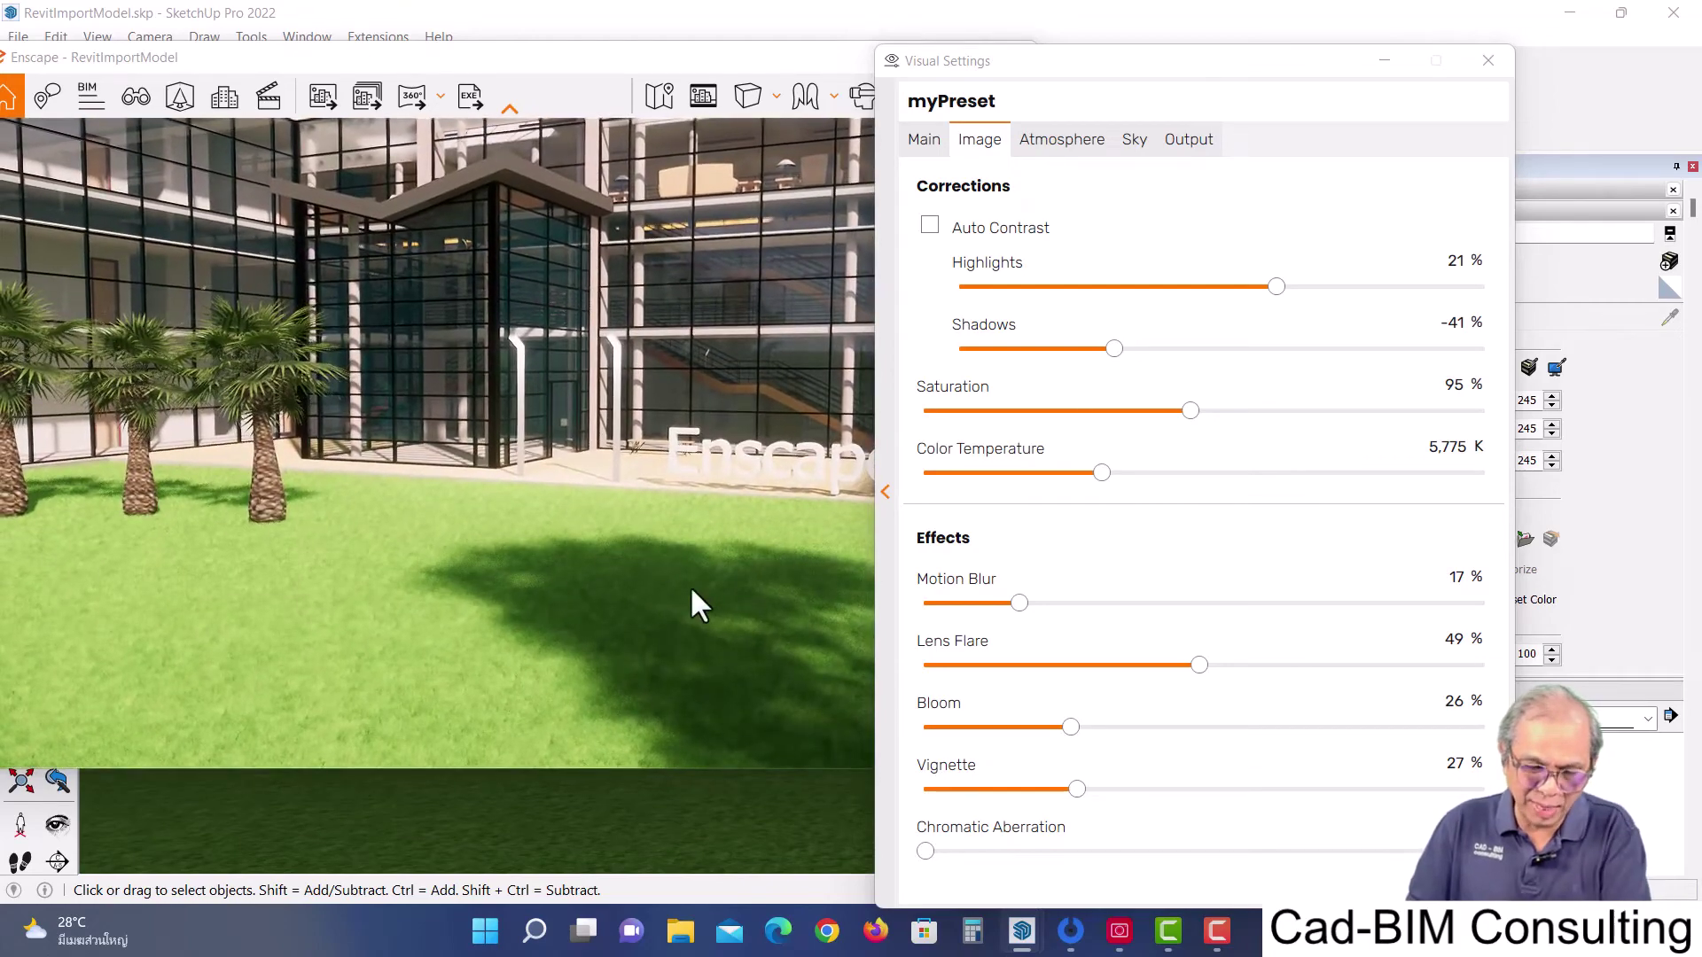
# Test lower Shadows and Highlights from 74% to below zero, then re-enable Auto Contrast
pyautogui.click(1116, 350)
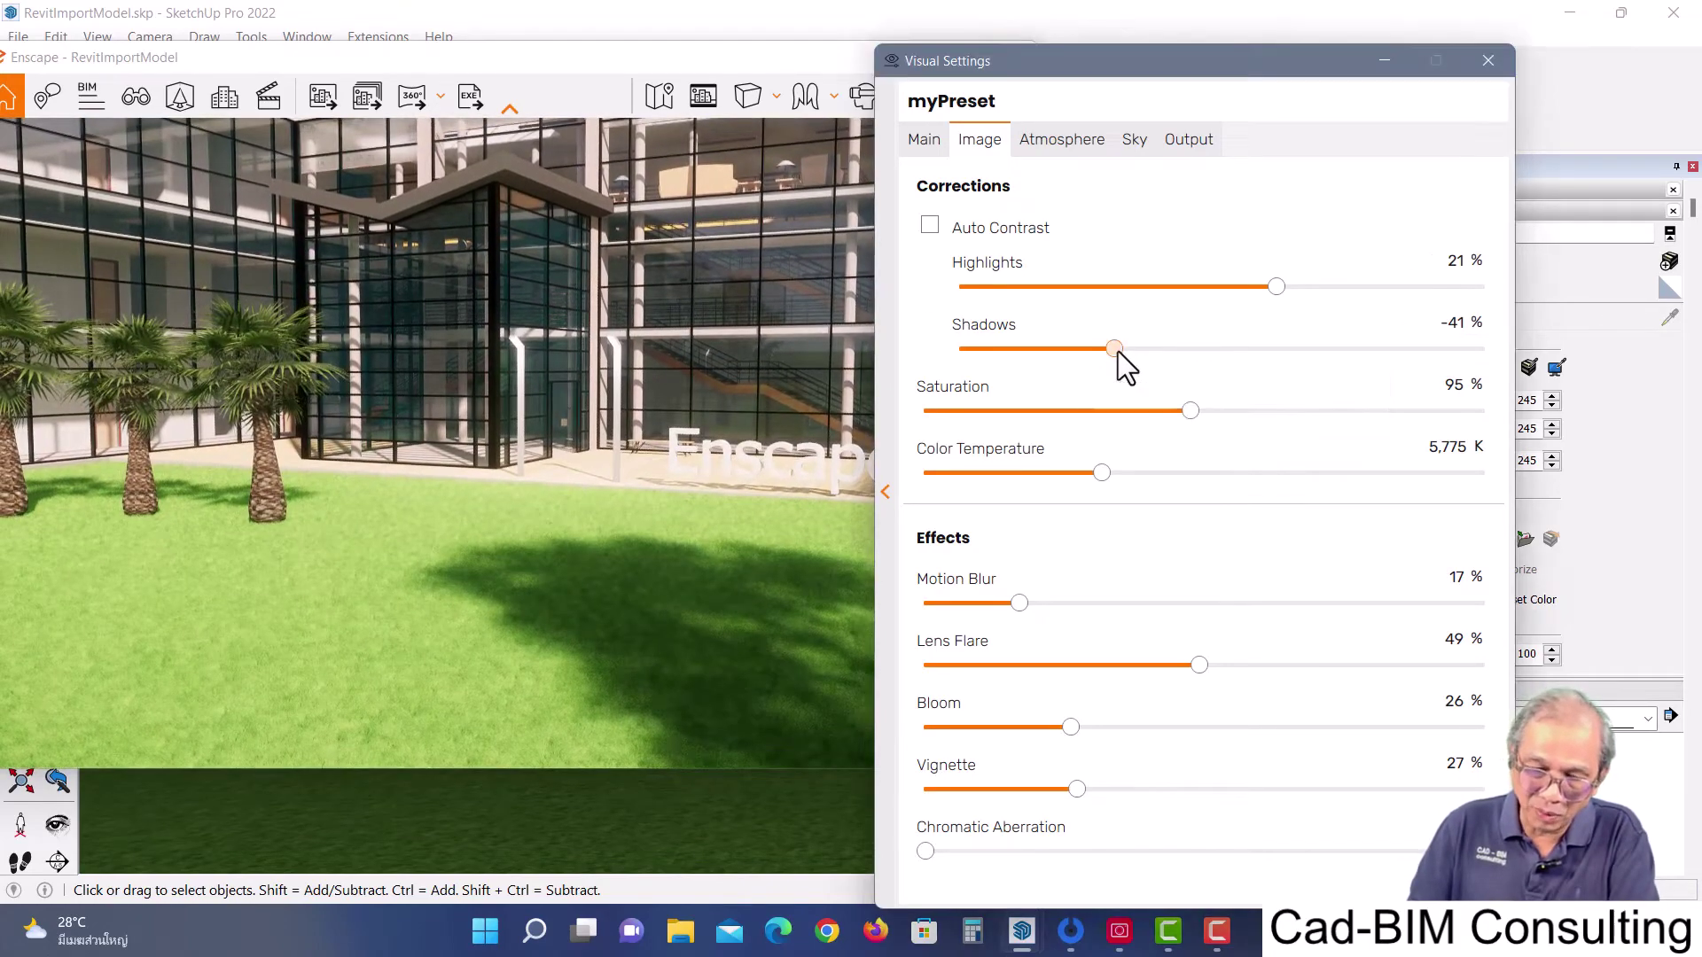
pyautogui.moveTo(1014, 348)
pyautogui.mouseDown()
pyautogui.moveTo(980, 350)
pyautogui.moveTo(1502, 375)
pyautogui.moveTo(1004, 376)
pyautogui.mouseUp()
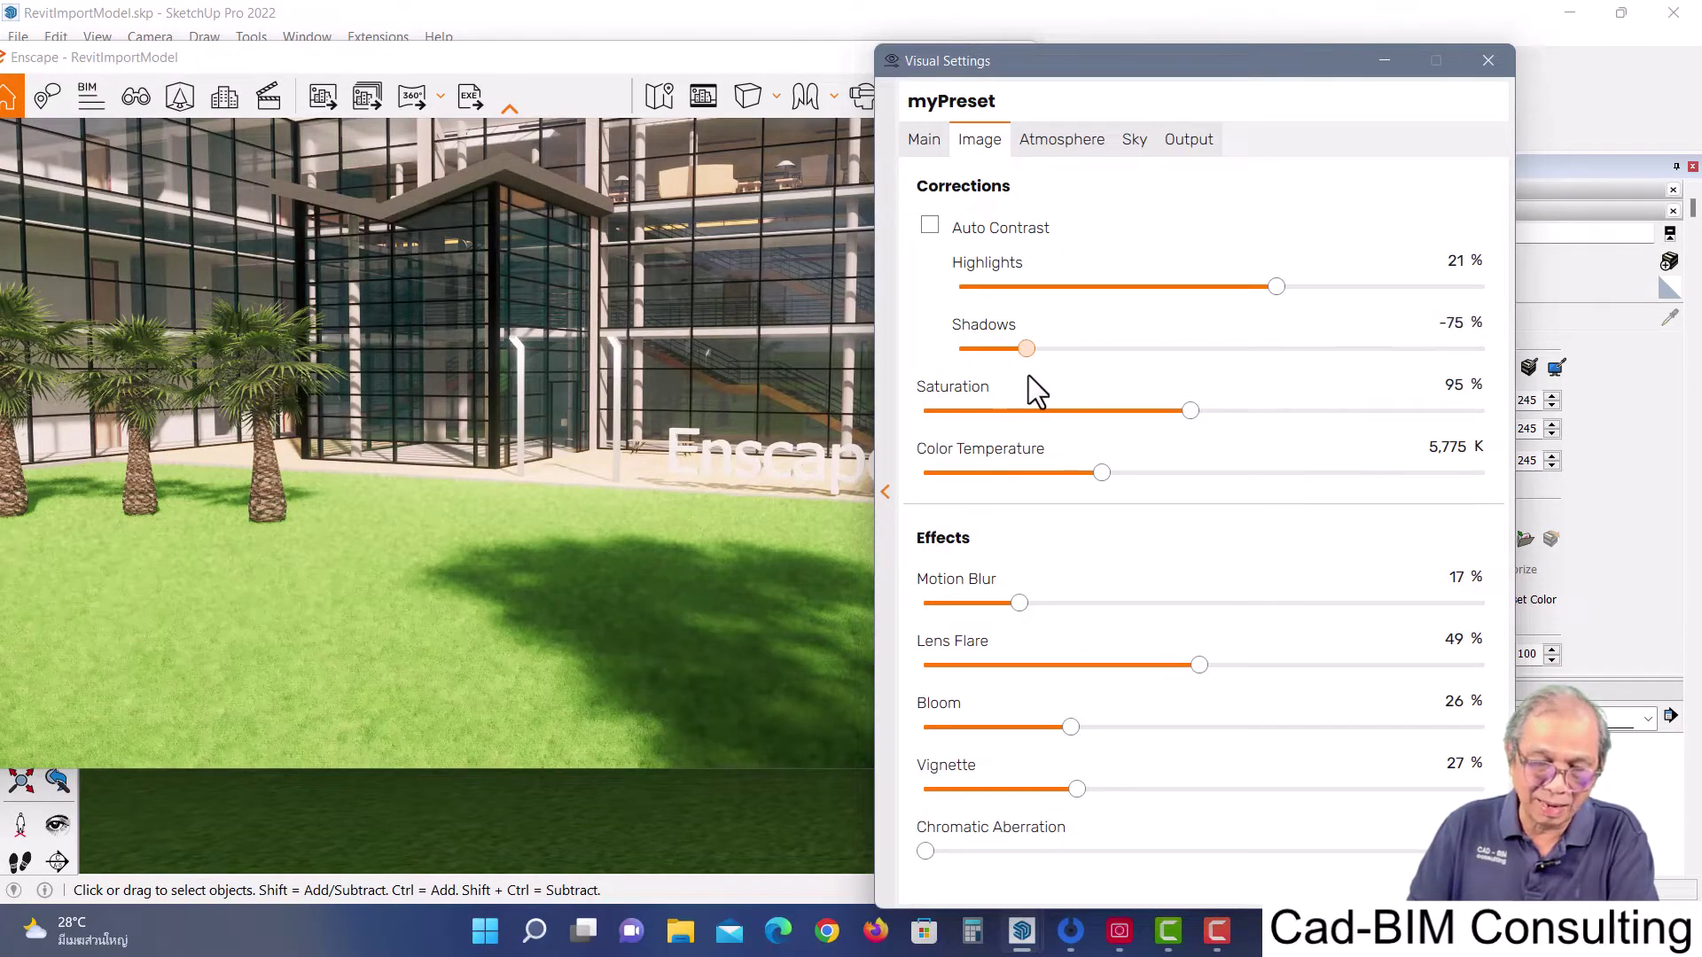
pyautogui.moveTo(1030, 394)
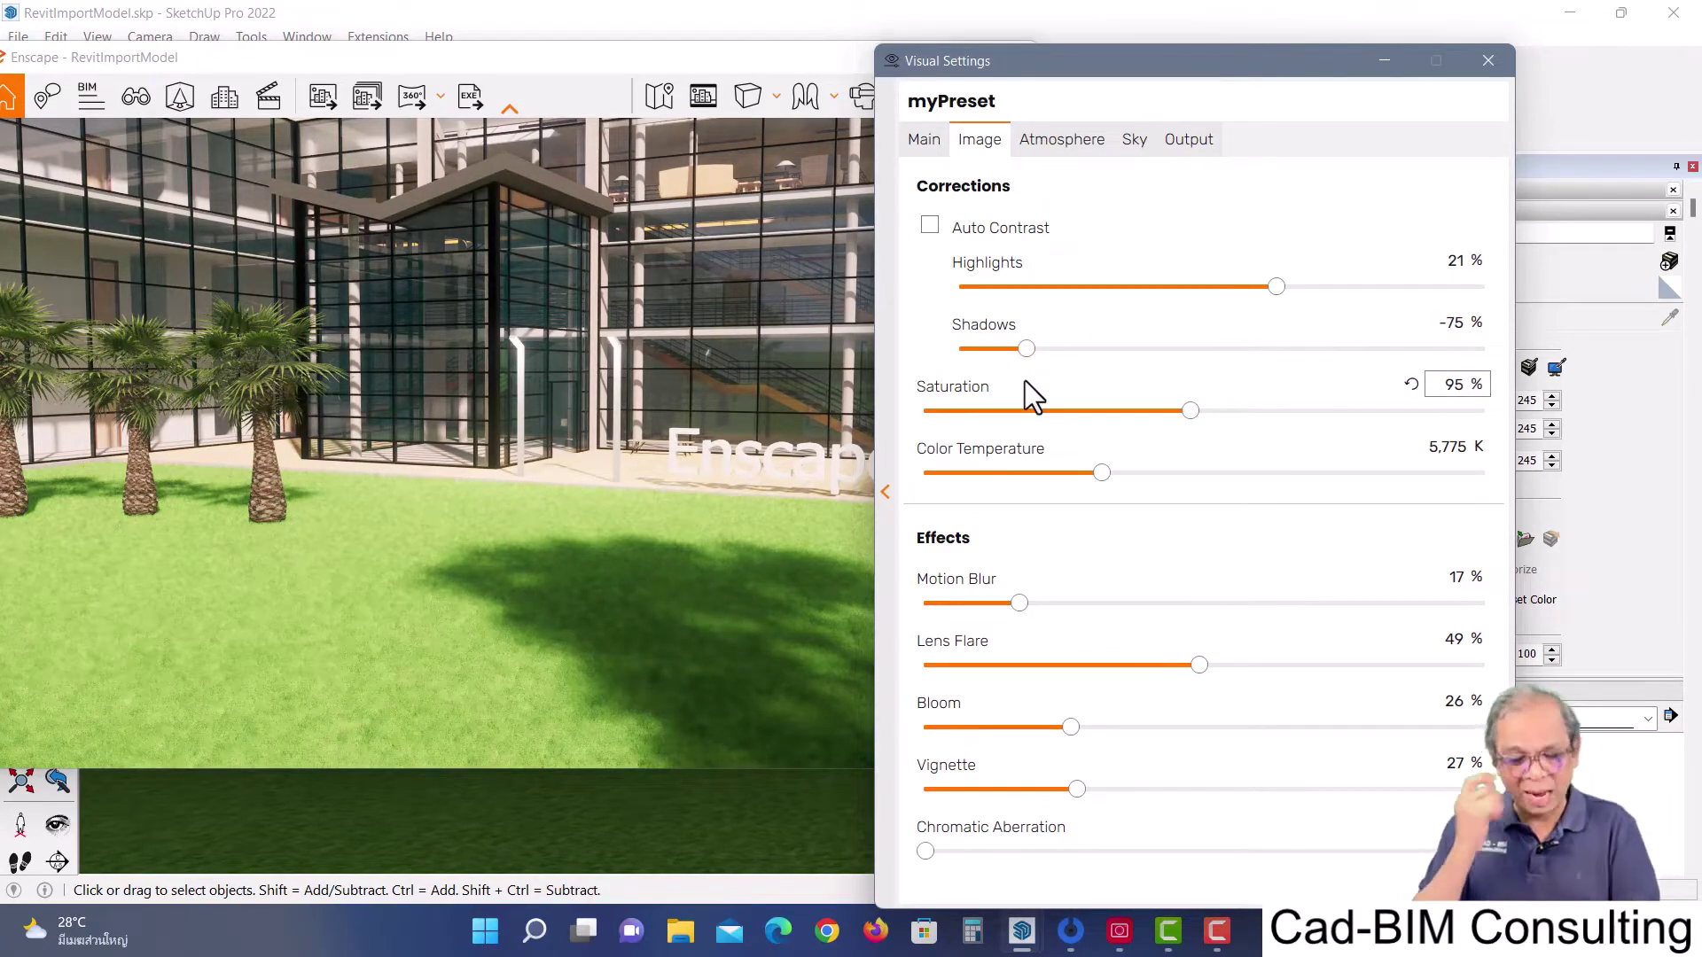
pyautogui.moveTo(1274, 286)
pyautogui.mouseDown()
pyautogui.moveTo(1040, 286)
pyautogui.moveTo(1294, 286)
pyautogui.mouseUp()
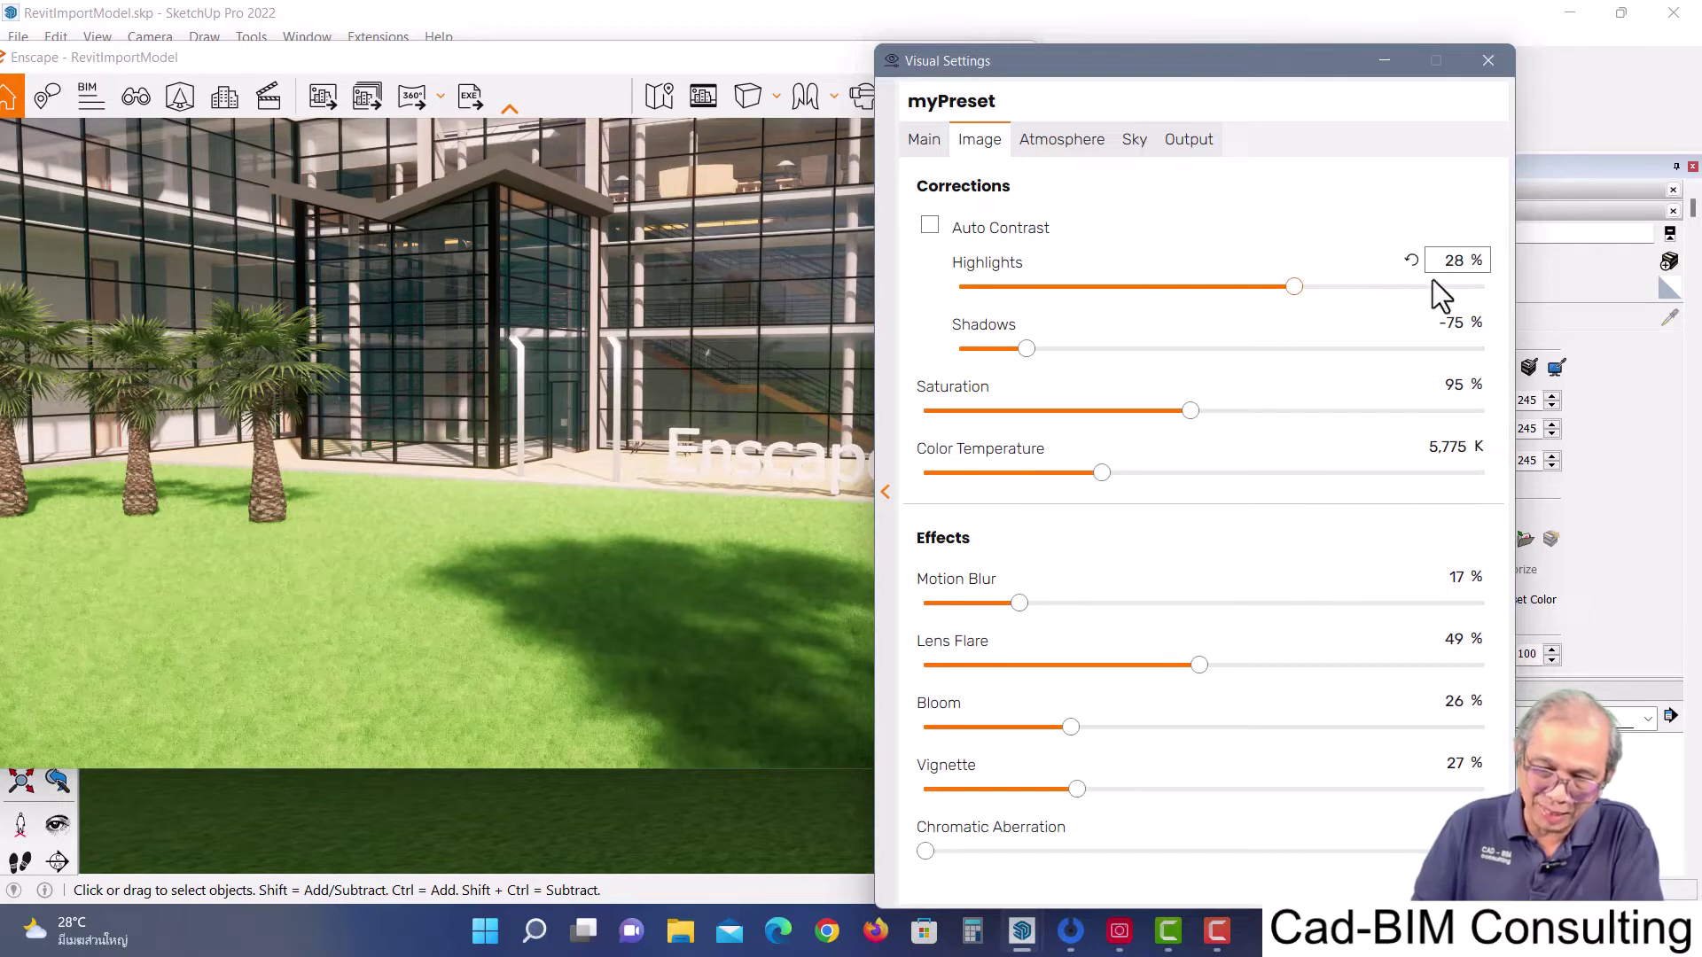
pyautogui.moveTo(1294, 286); pyautogui.dragTo(1411, 287)
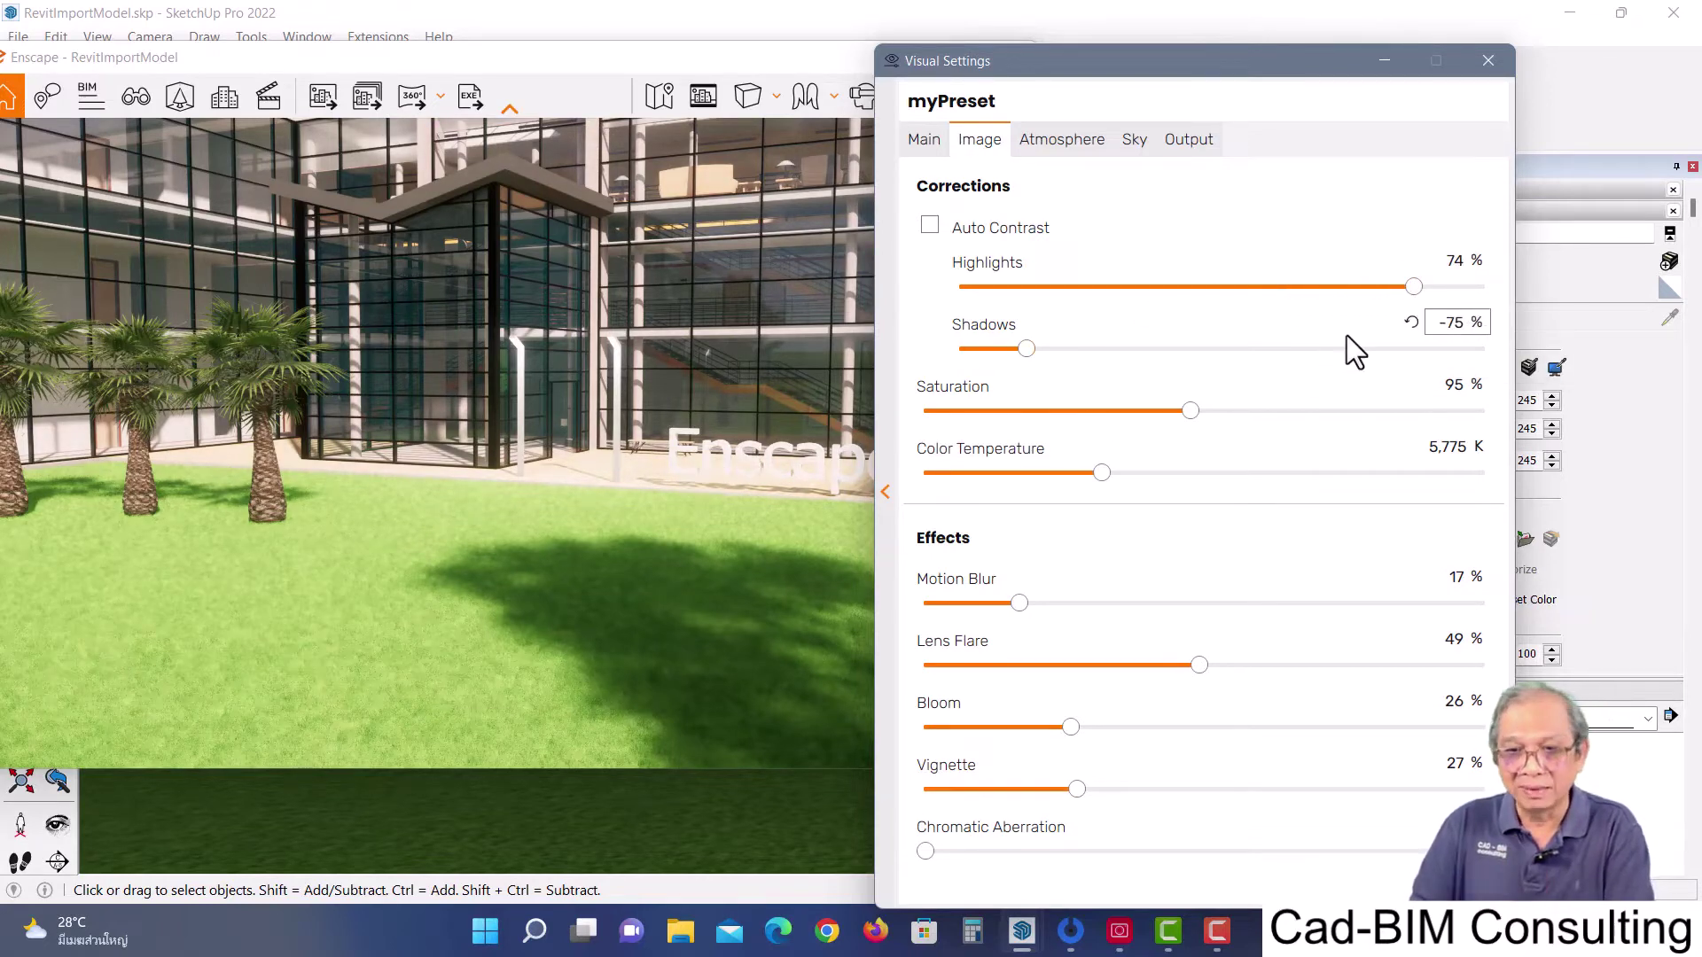
pyautogui.moveTo(1407, 290); pyautogui.dragTo(1137, 319)
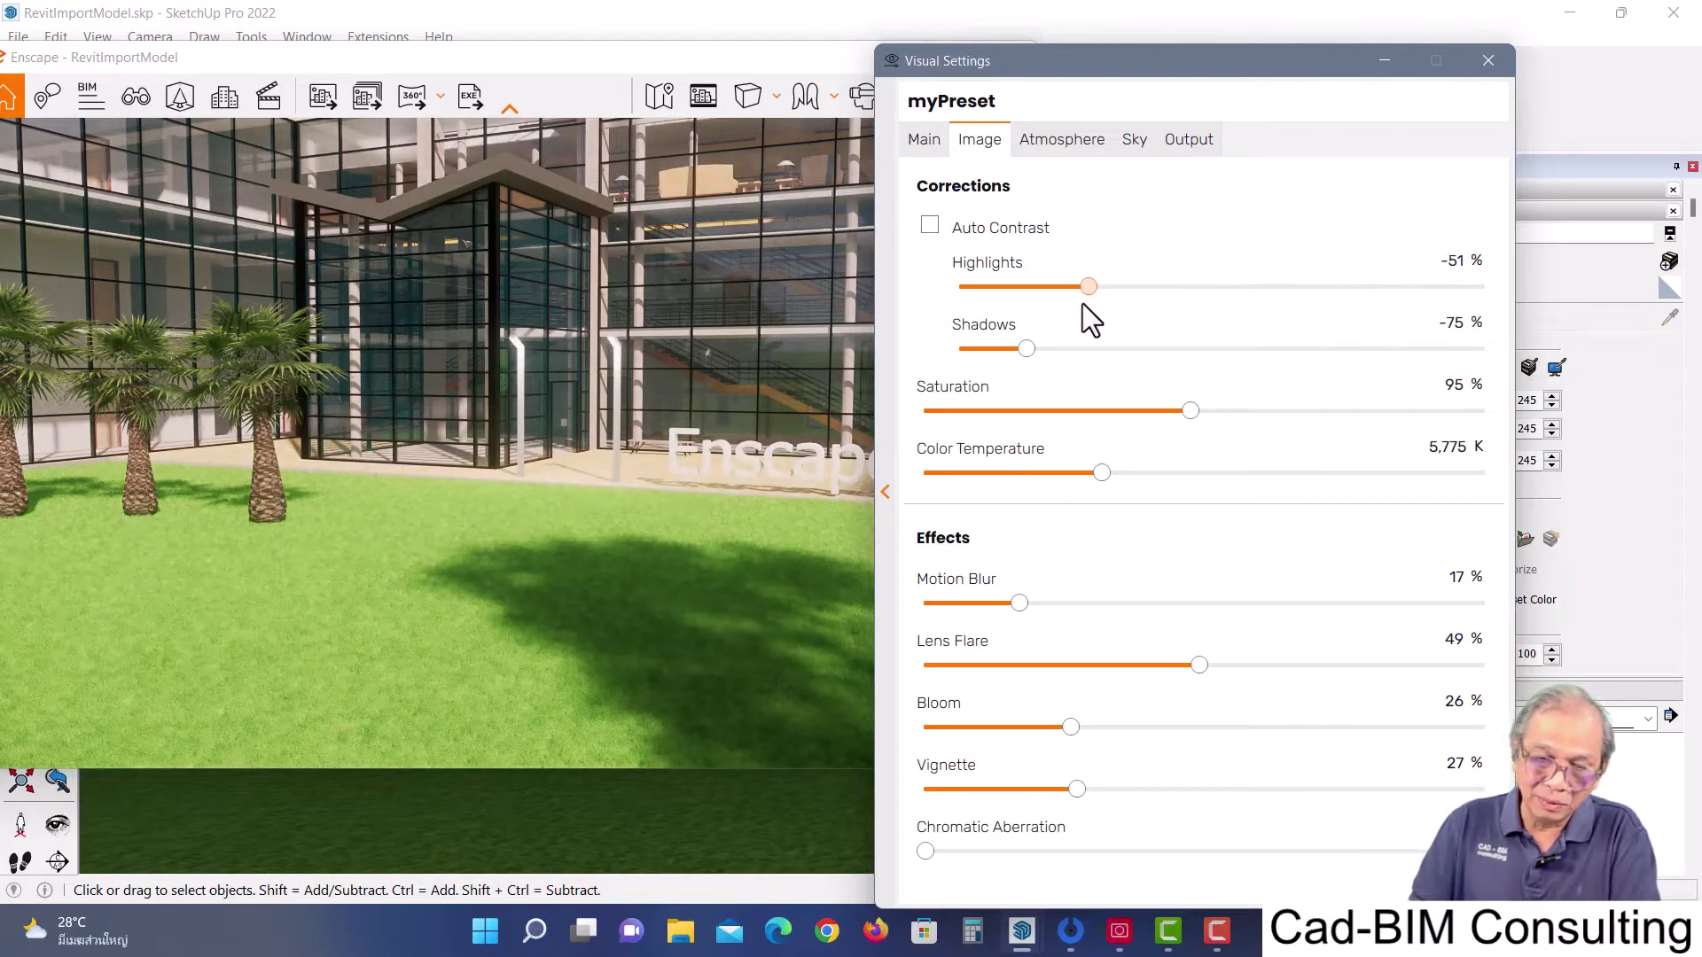
pyautogui.click(929, 227)
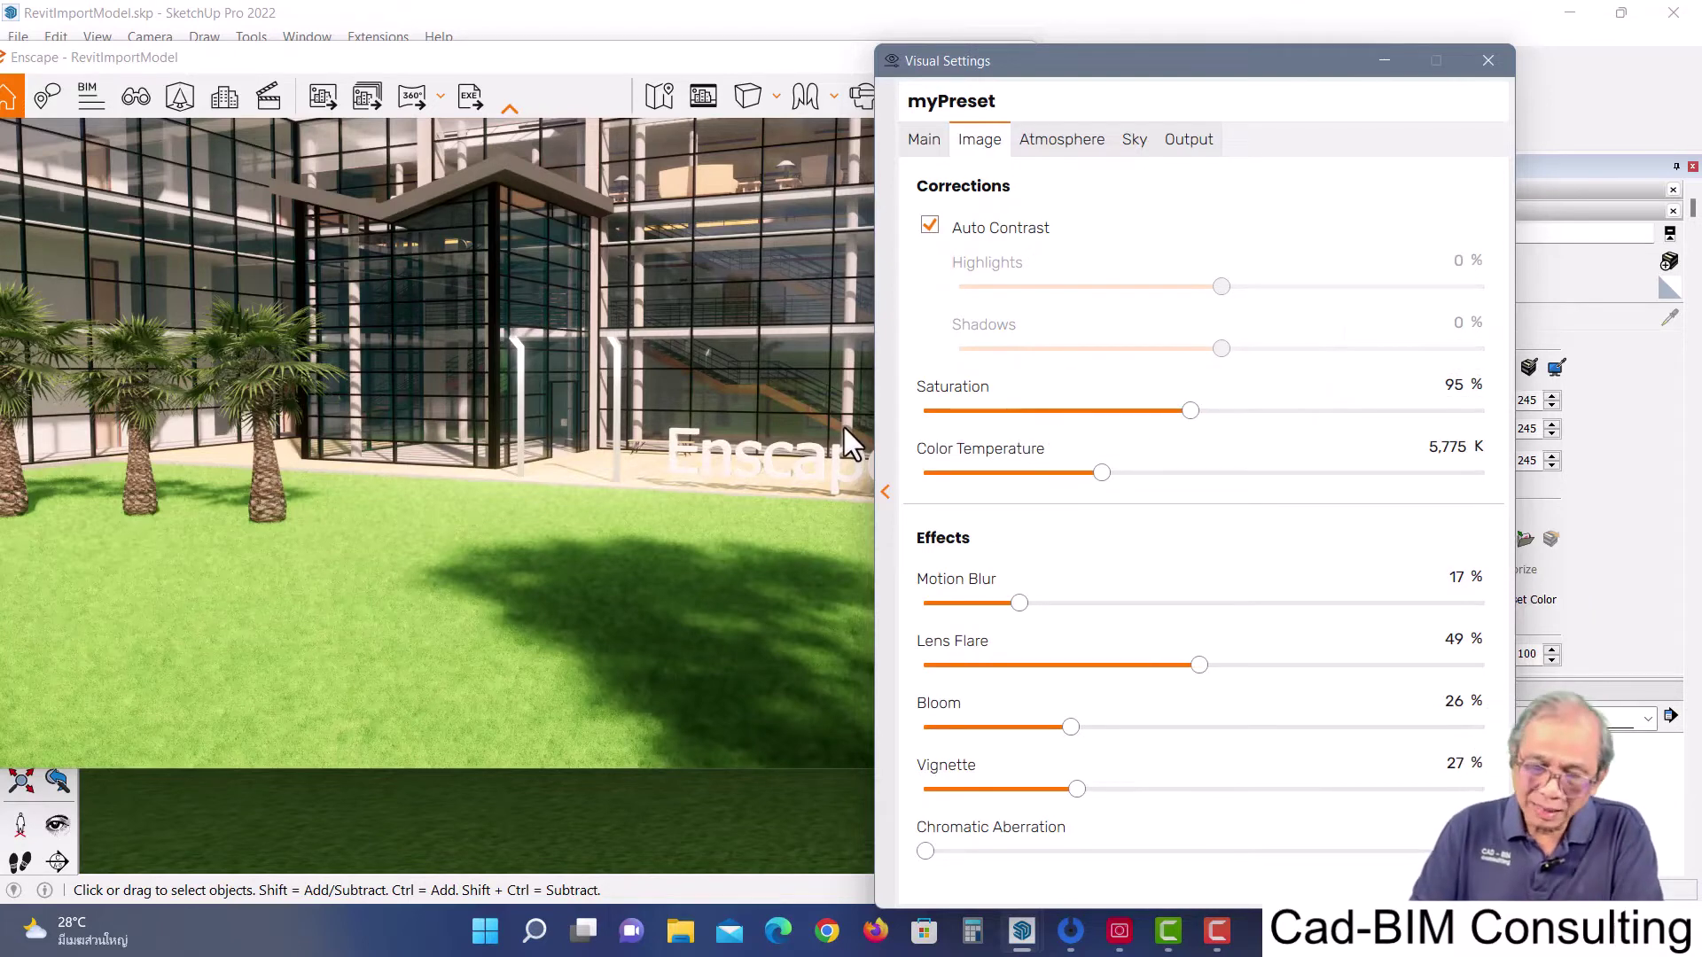
pyautogui.moveTo(1190, 411)
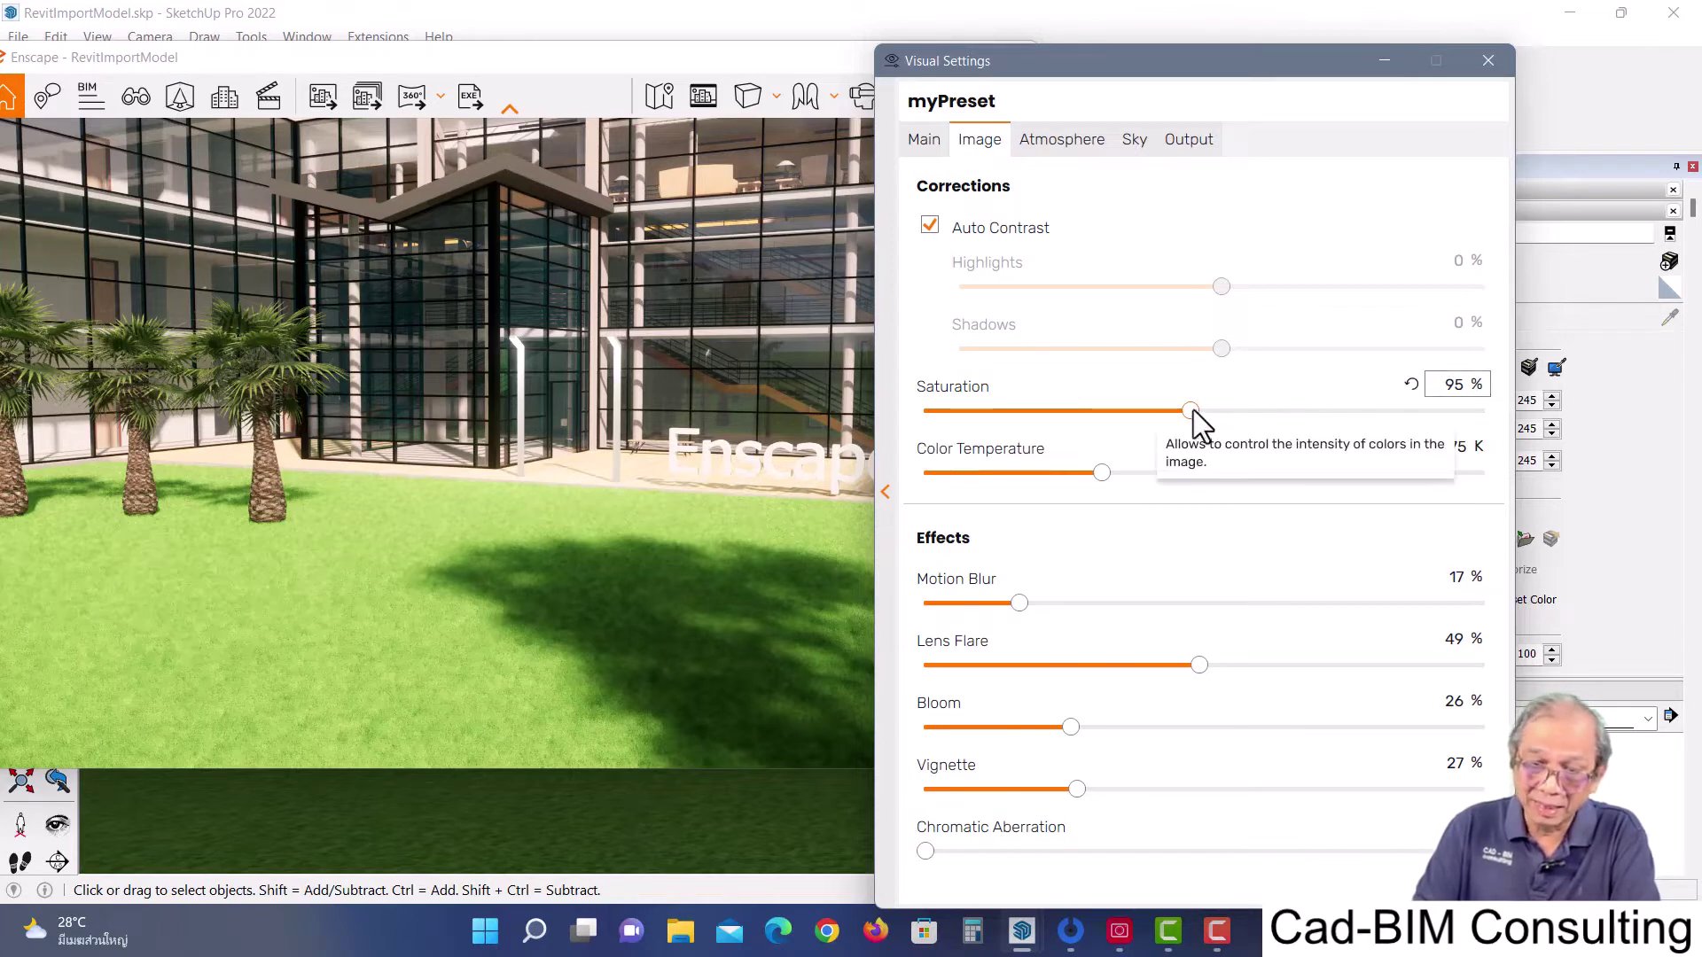
# Test Saturation at 180% and a greyscale 0%, then settle at 103%
pyautogui.moveTo(1191, 411)
pyautogui.mouseDown()
pyautogui.moveTo(1086, 417)
pyautogui.moveTo(1428, 414)
pyautogui.mouseUp()
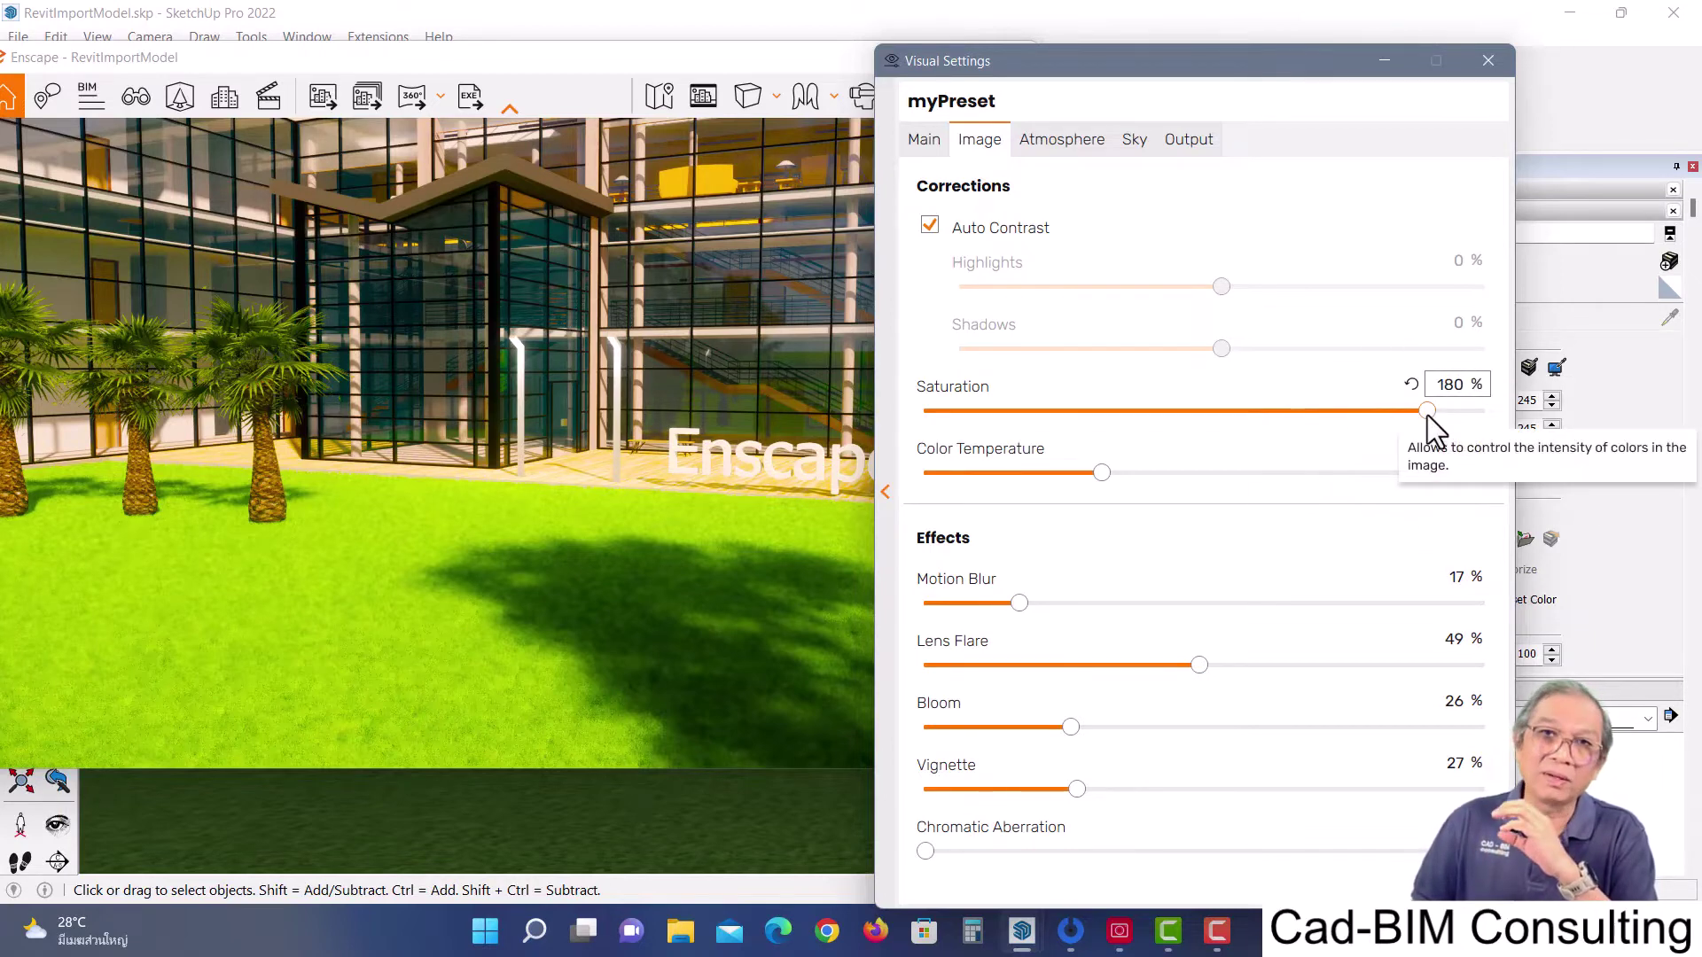
pyautogui.moveTo(1426, 412); pyautogui.dragTo(1204, 410)
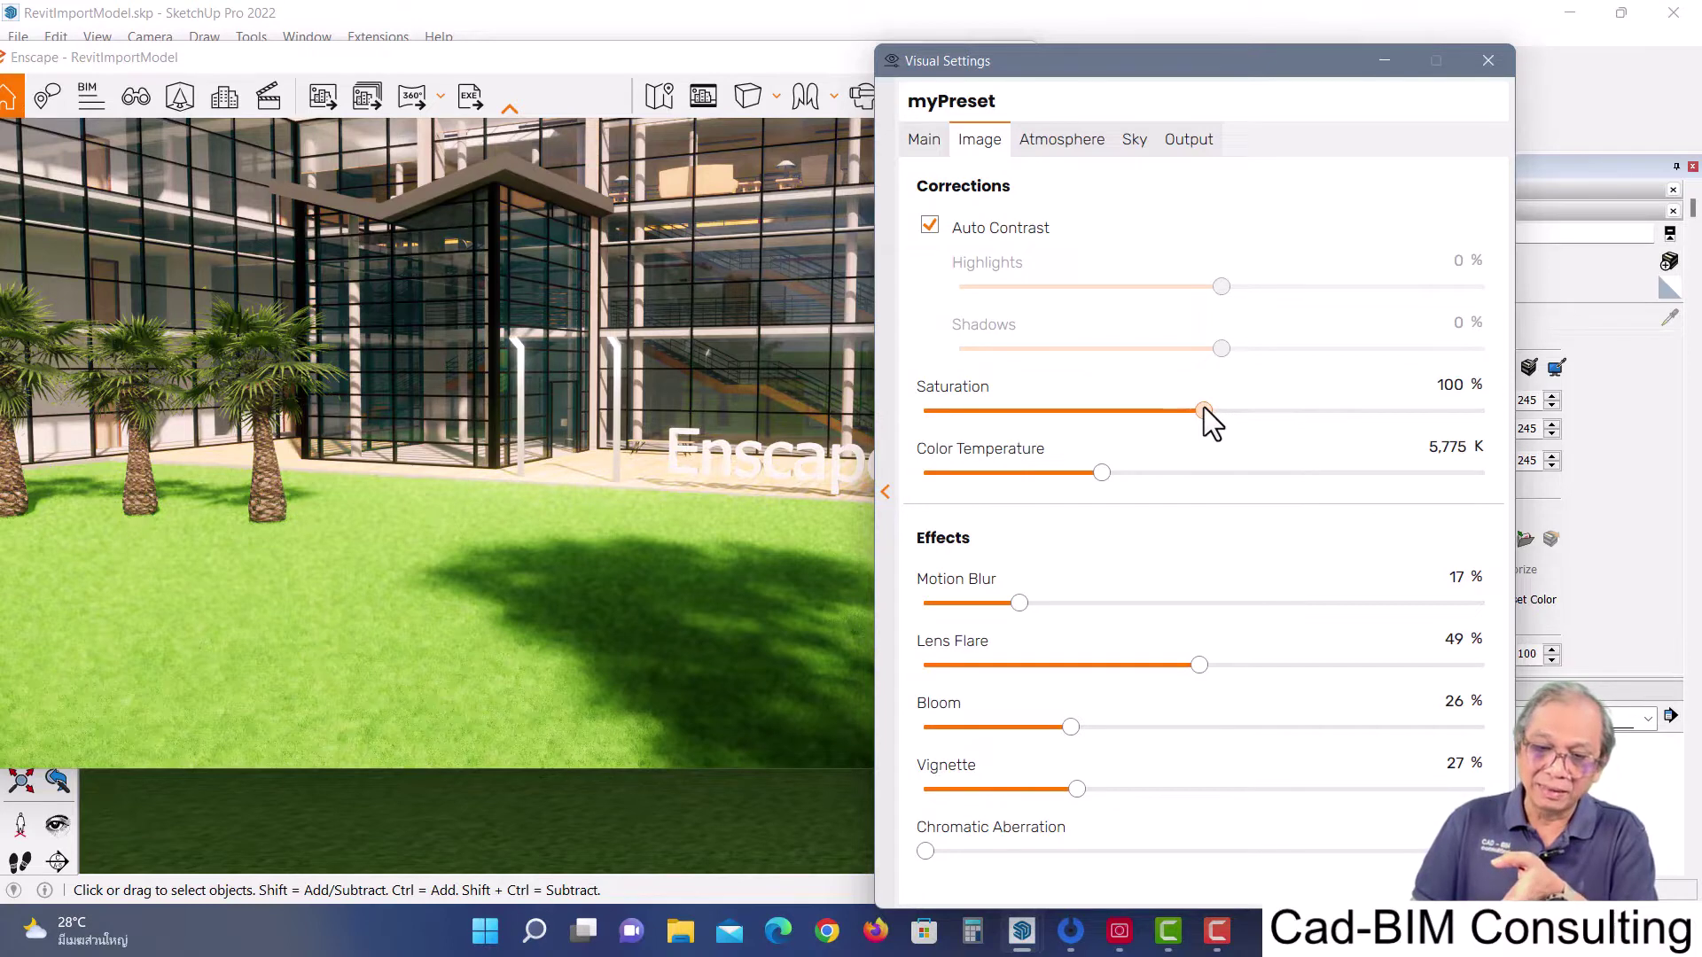
pyautogui.moveTo(1203, 410); pyautogui.dragTo(925, 453)
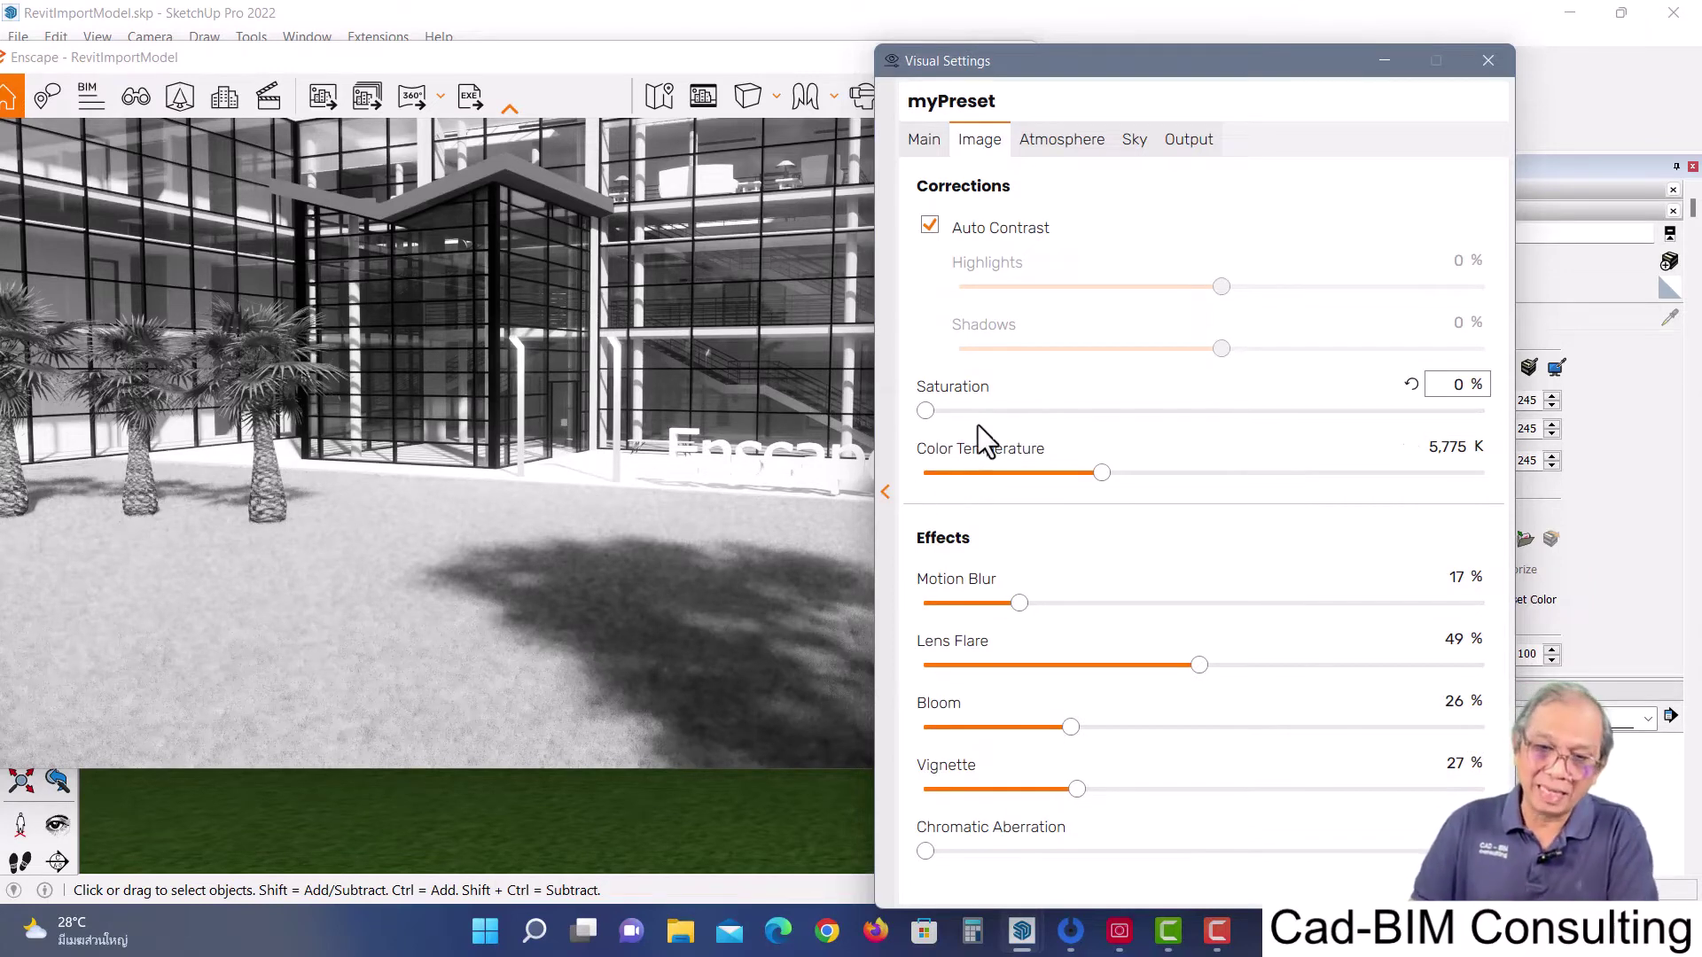
pyautogui.moveTo(927, 412); pyautogui.dragTo(928, 409)
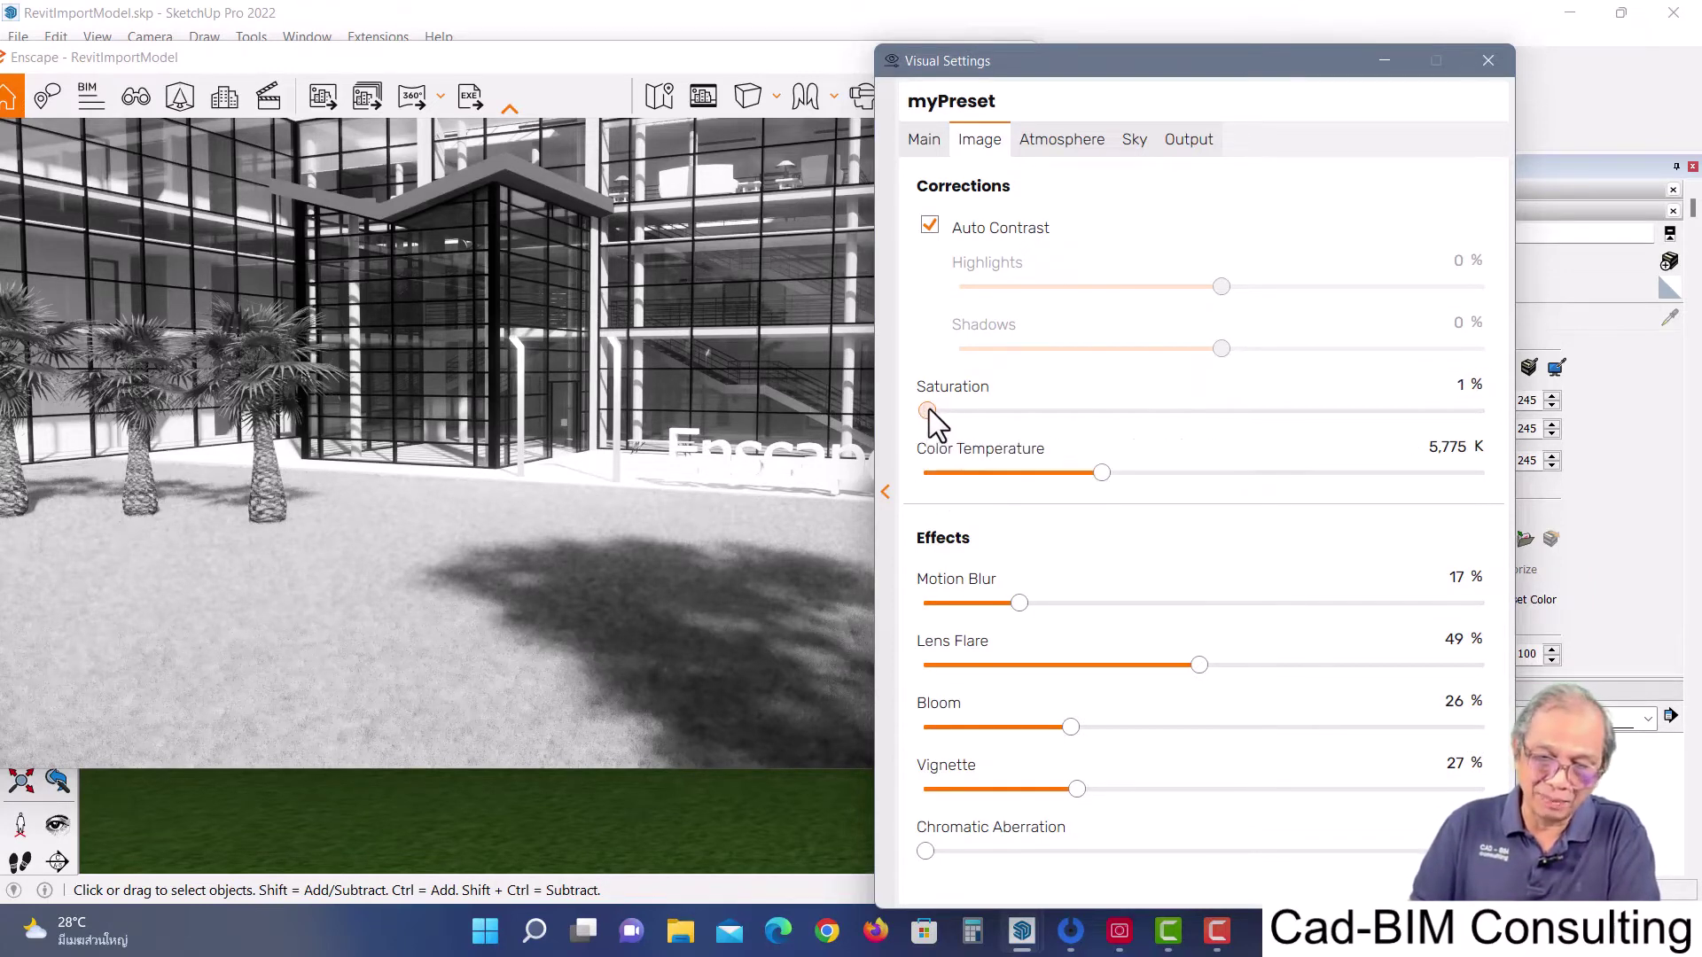
pyautogui.moveTo(1113, 402); pyautogui.dragTo(1212, 402)
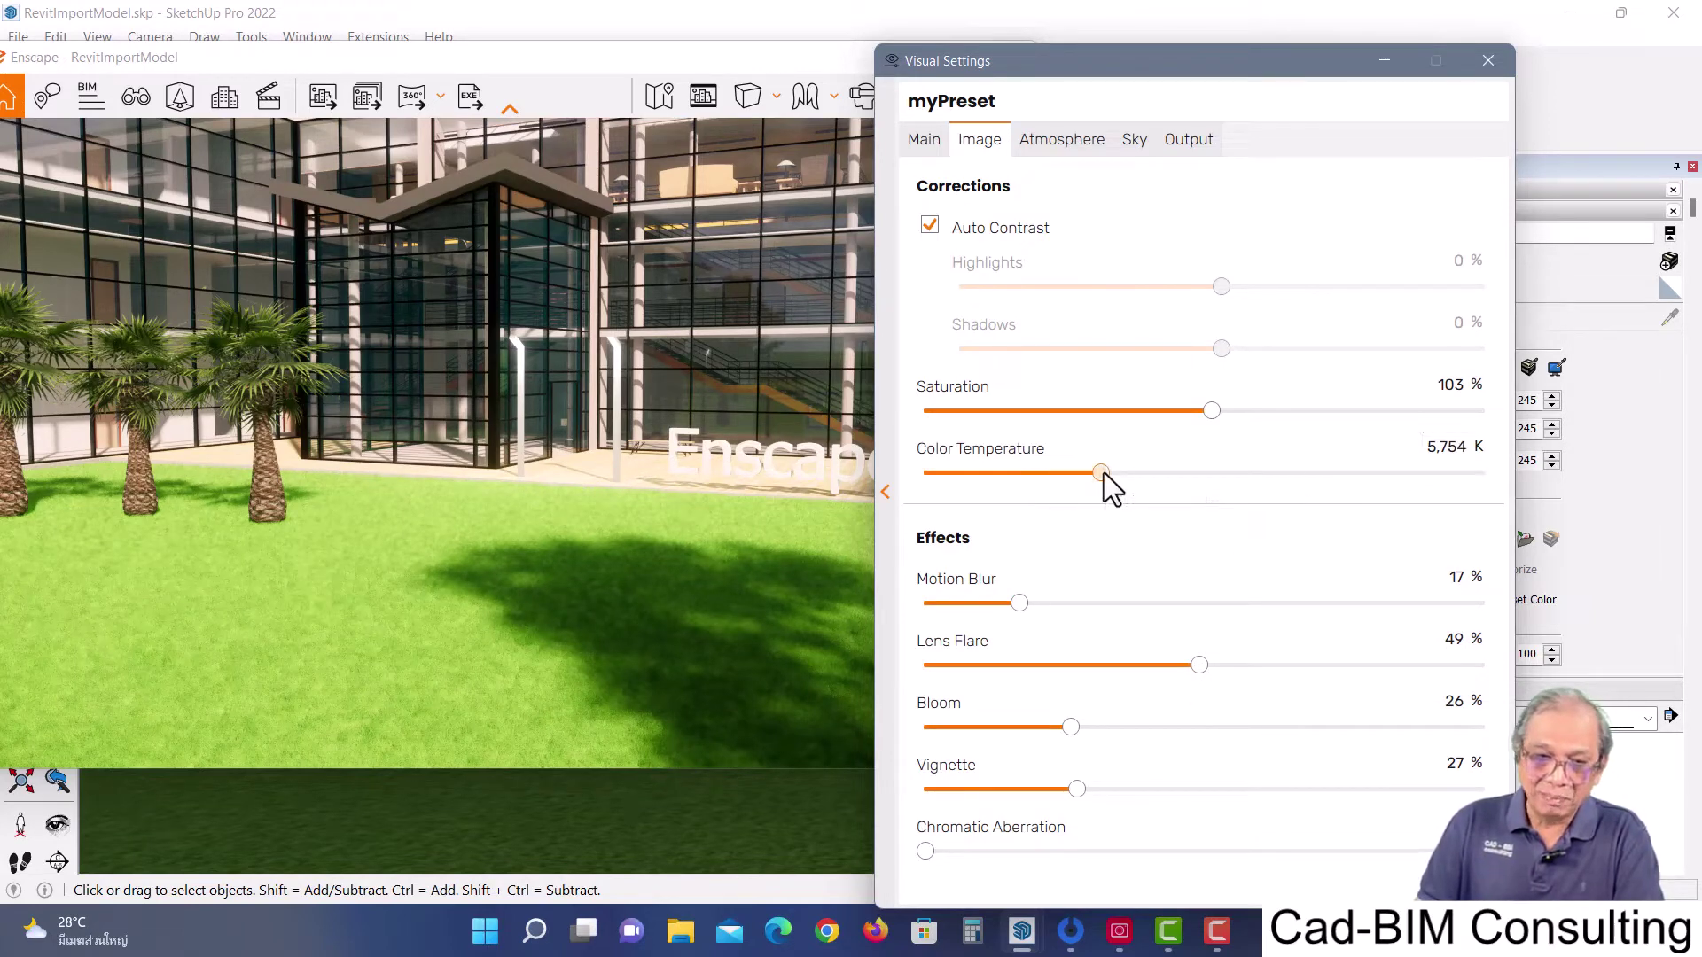
# Compare Color Temperature extremes of 1,648 K and 15,000 K, then settle at 4,424 K
pyautogui.moveTo(1100, 476); pyautogui.dragTo(941, 476)
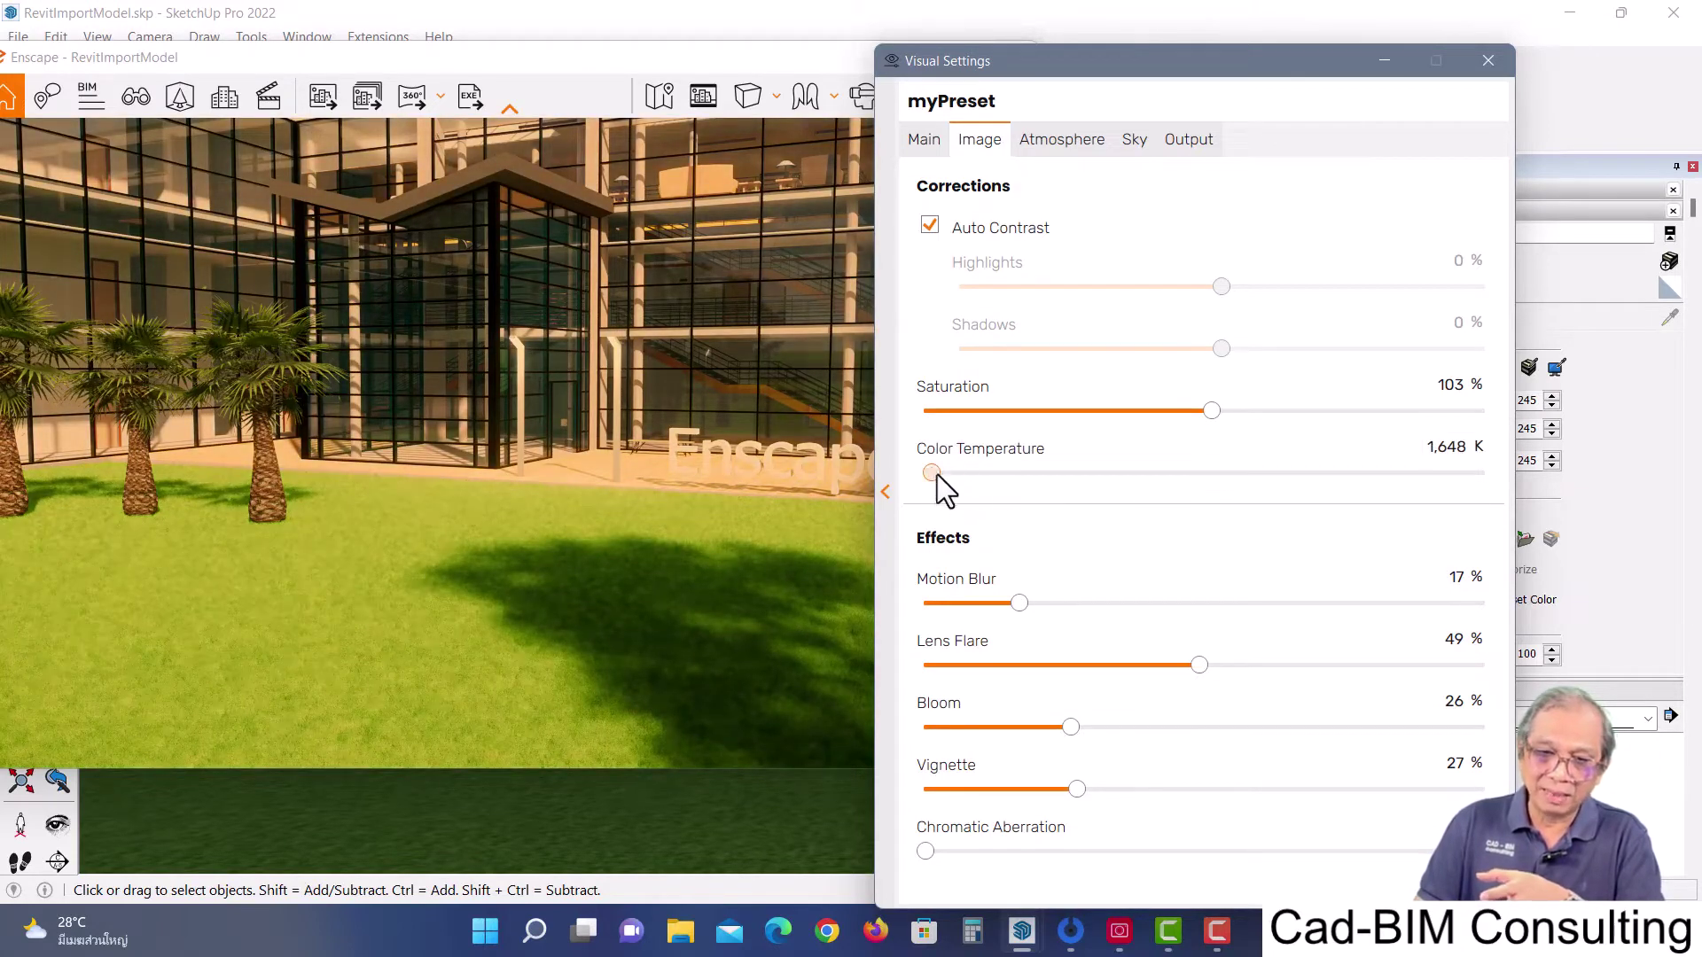
pyautogui.moveTo(938, 475); pyautogui.dragTo(1077, 482)
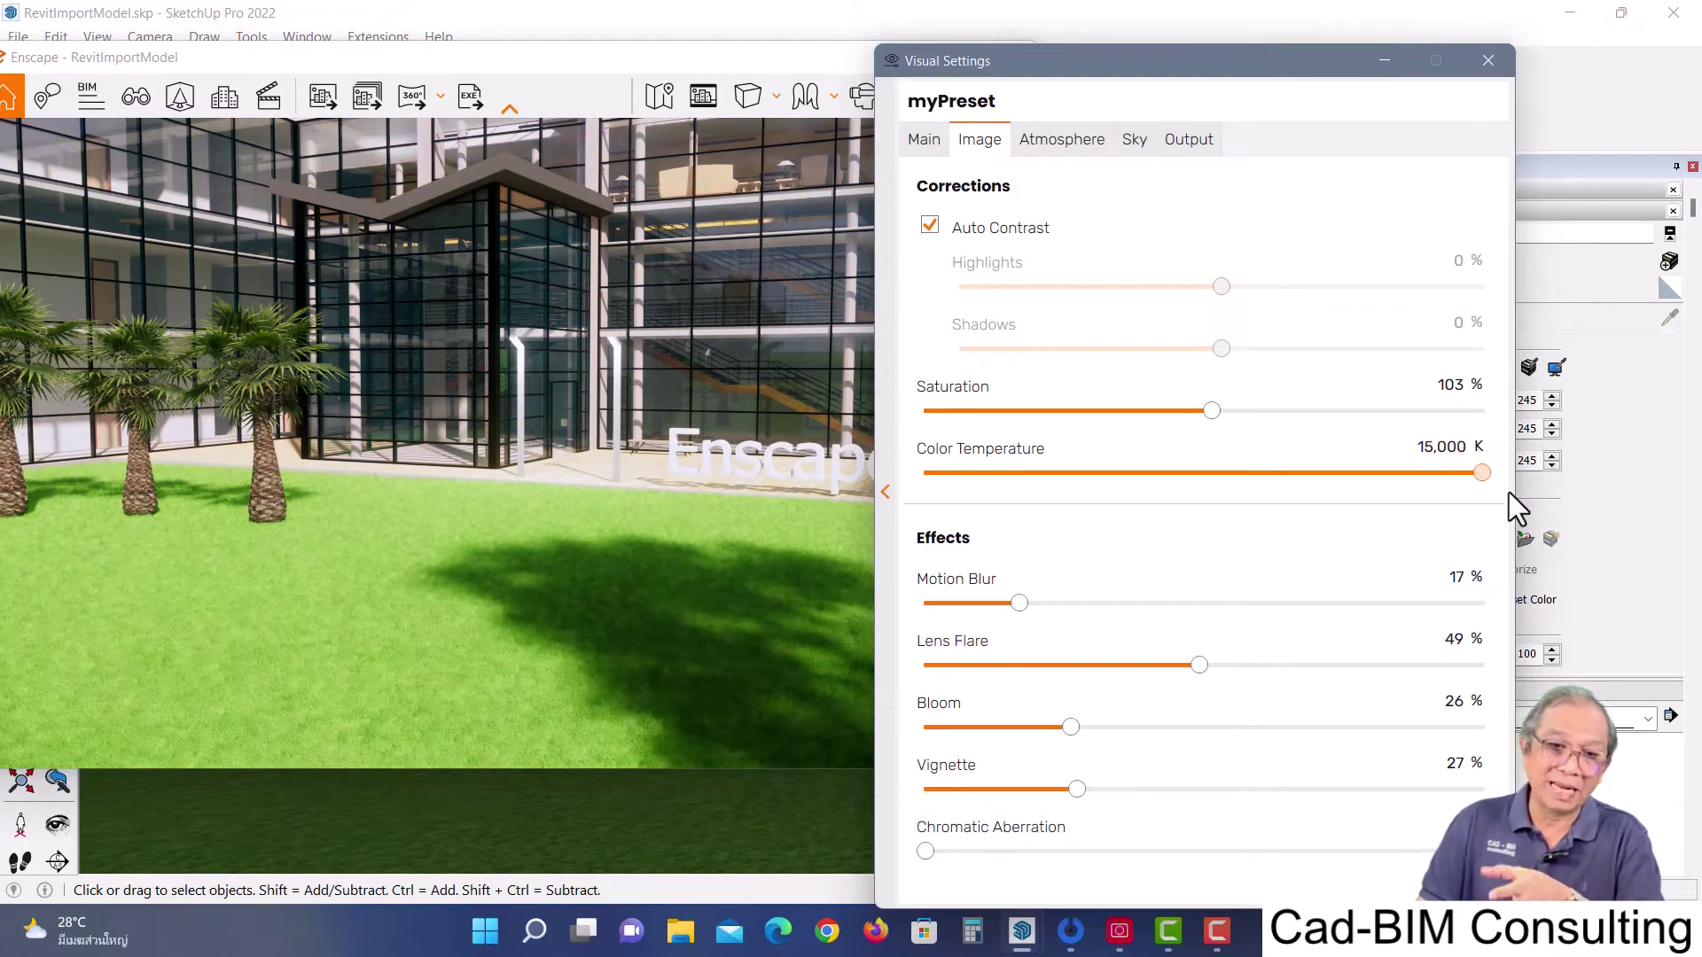
pyautogui.moveTo(1482, 472)
pyautogui.mouseDown()
pyautogui.moveTo(1170, 477)
pyautogui.moveTo(1109, 455)
pyautogui.mouseUp()
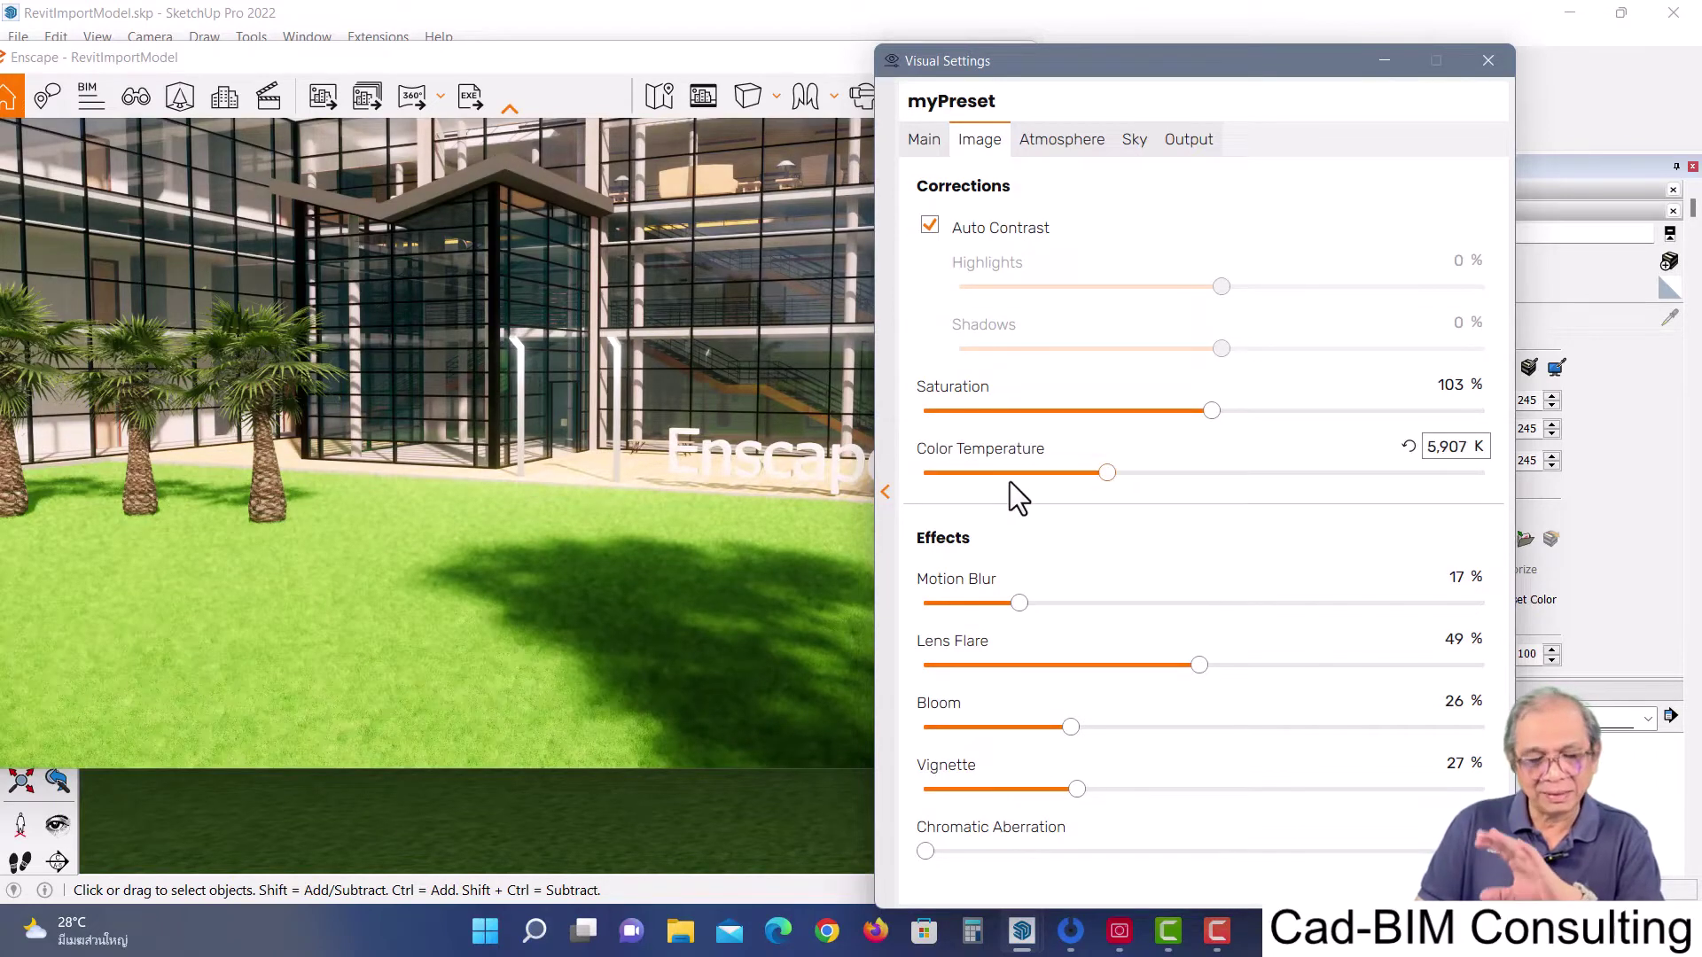
pyautogui.moveTo(1109, 473)
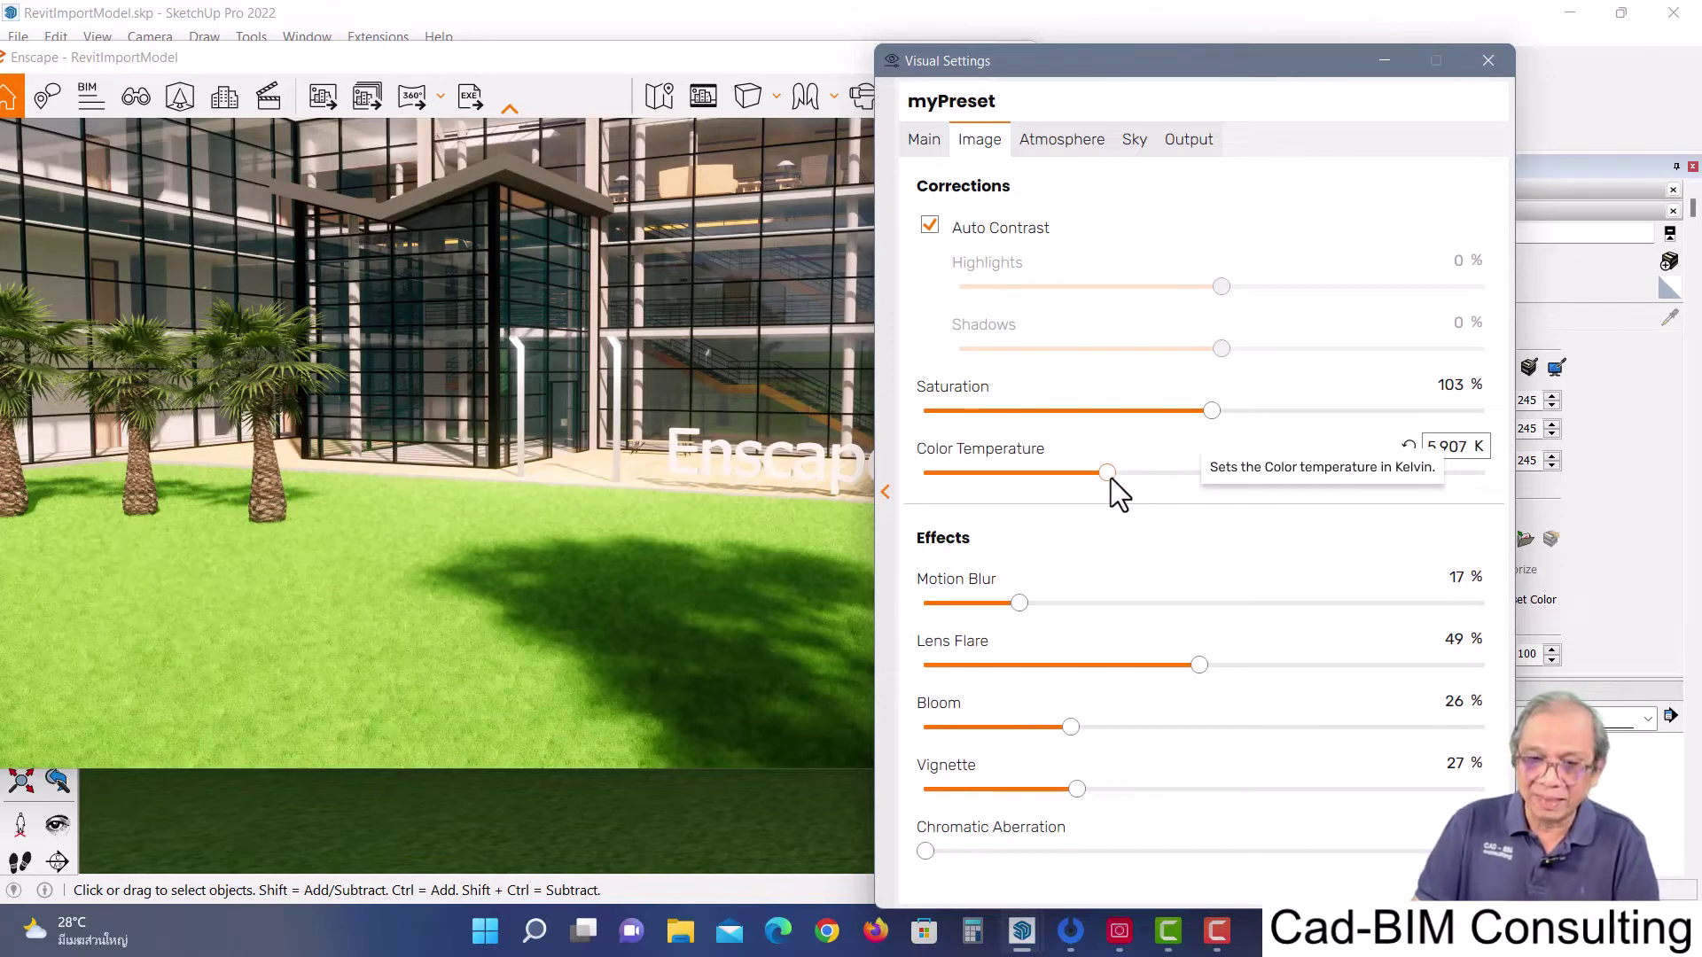
pyautogui.moveTo(1109, 477); pyautogui.dragTo(980, 476)
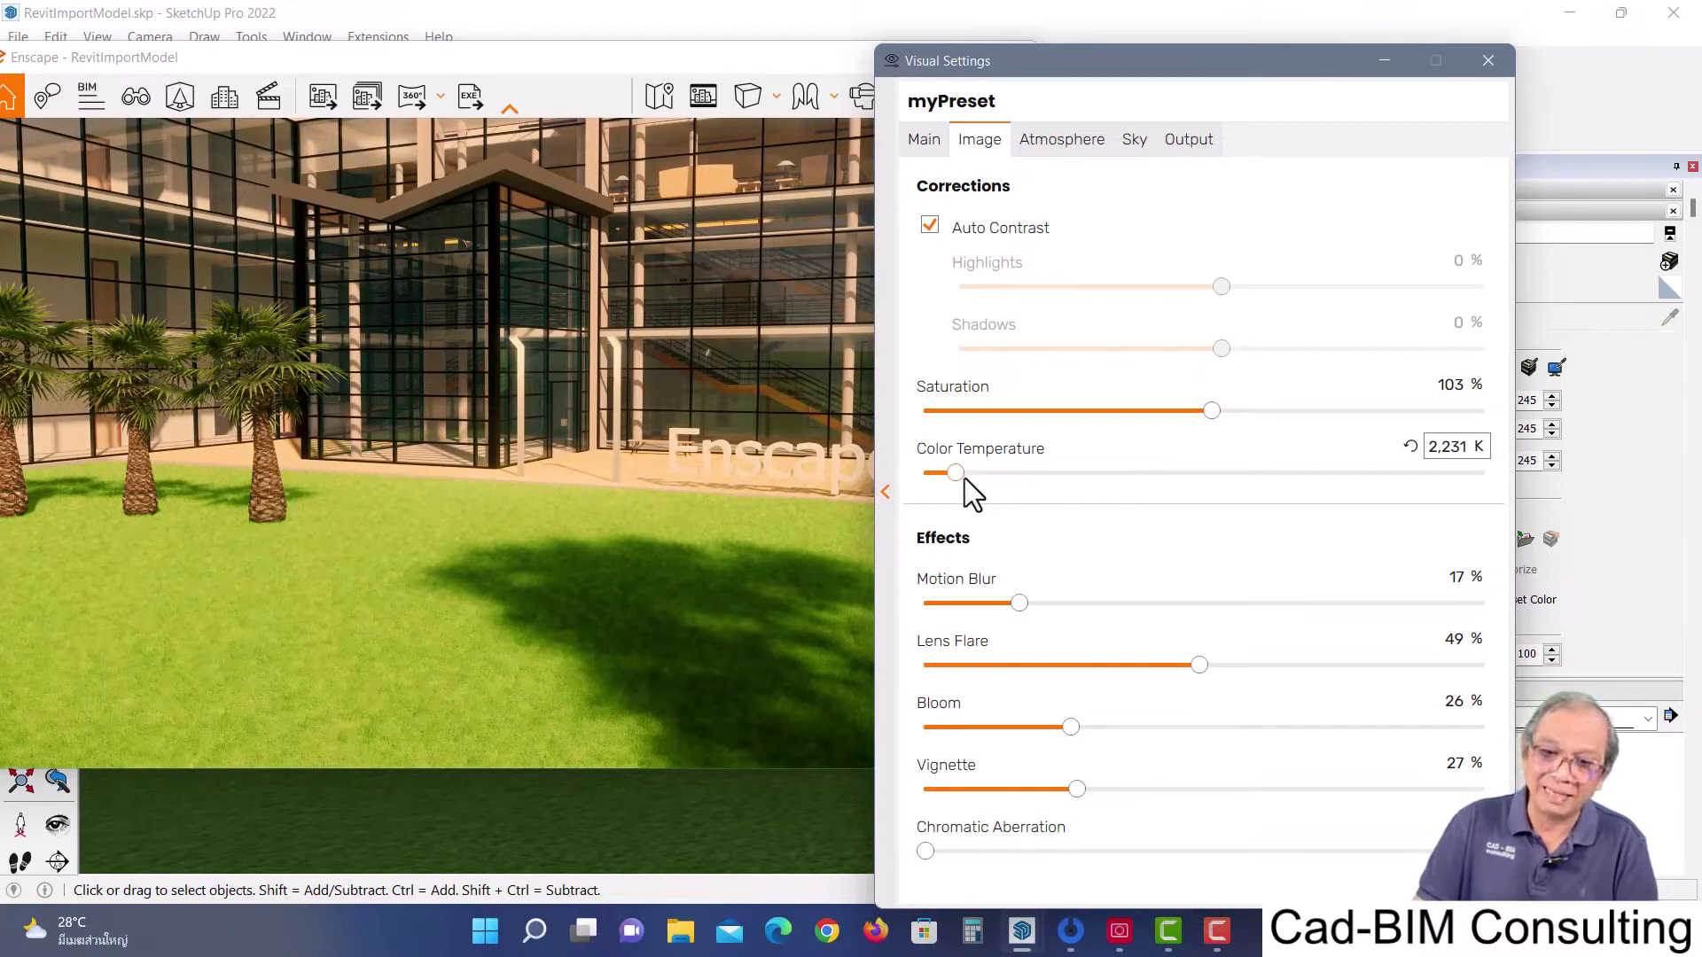
pyautogui.moveTo(955, 470); pyautogui.dragTo(1045, 477)
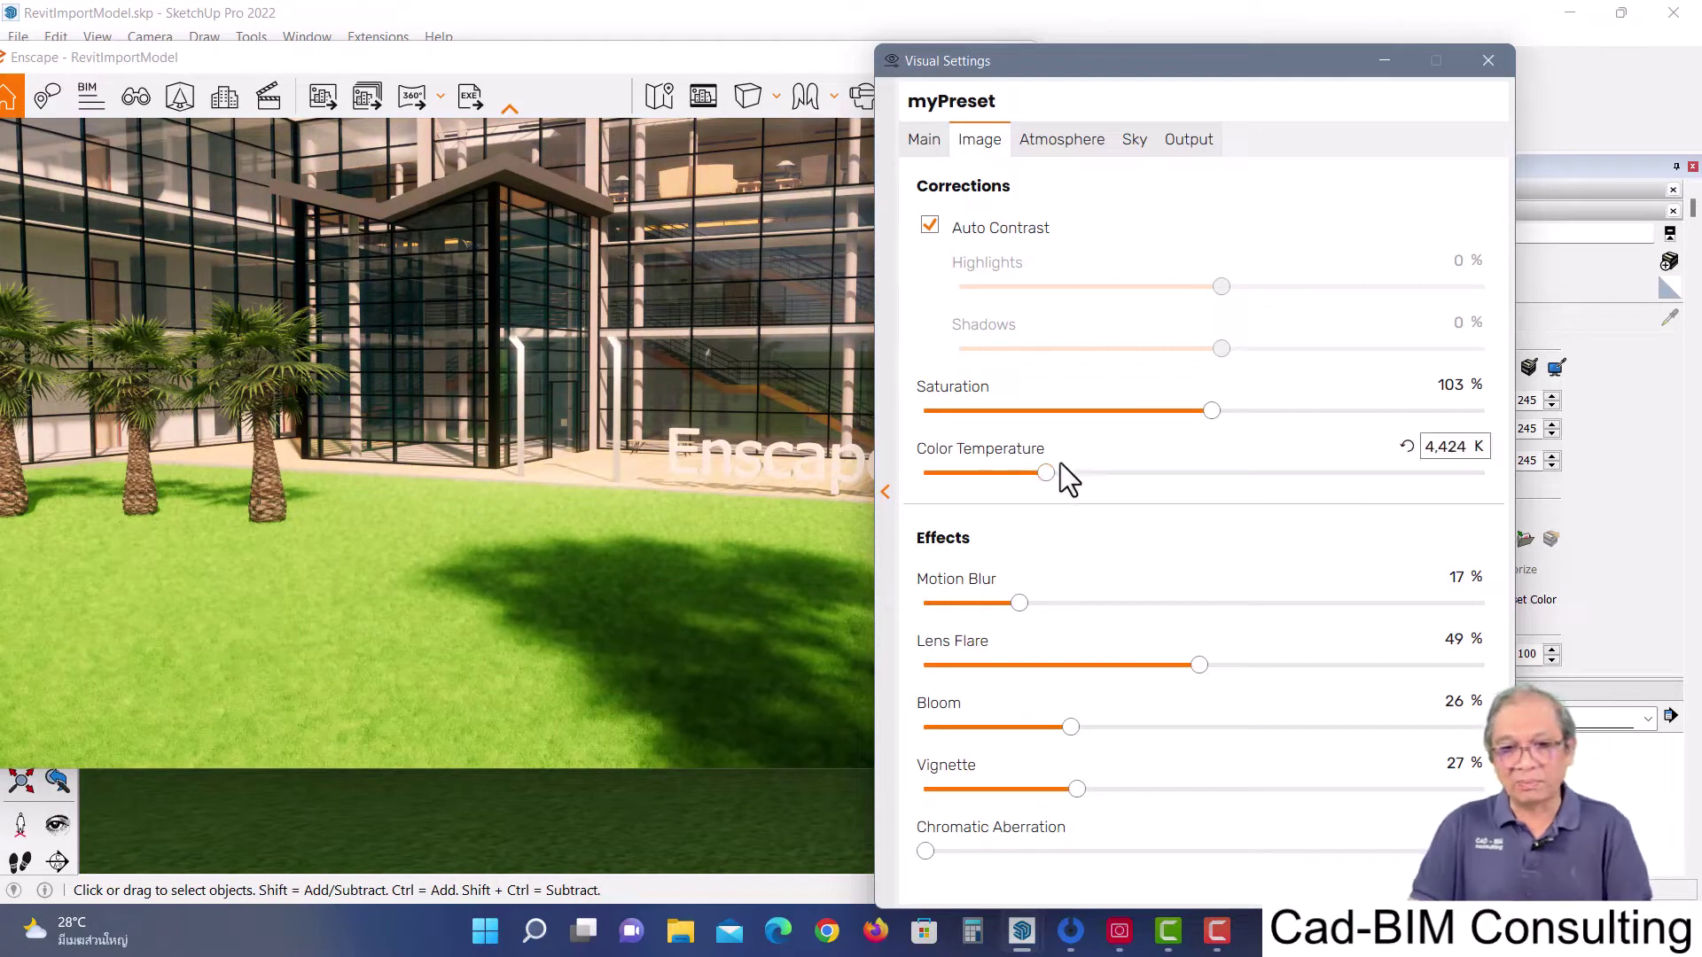
pyautogui.moveTo(1053, 62); pyautogui.dragTo(1024, 42)
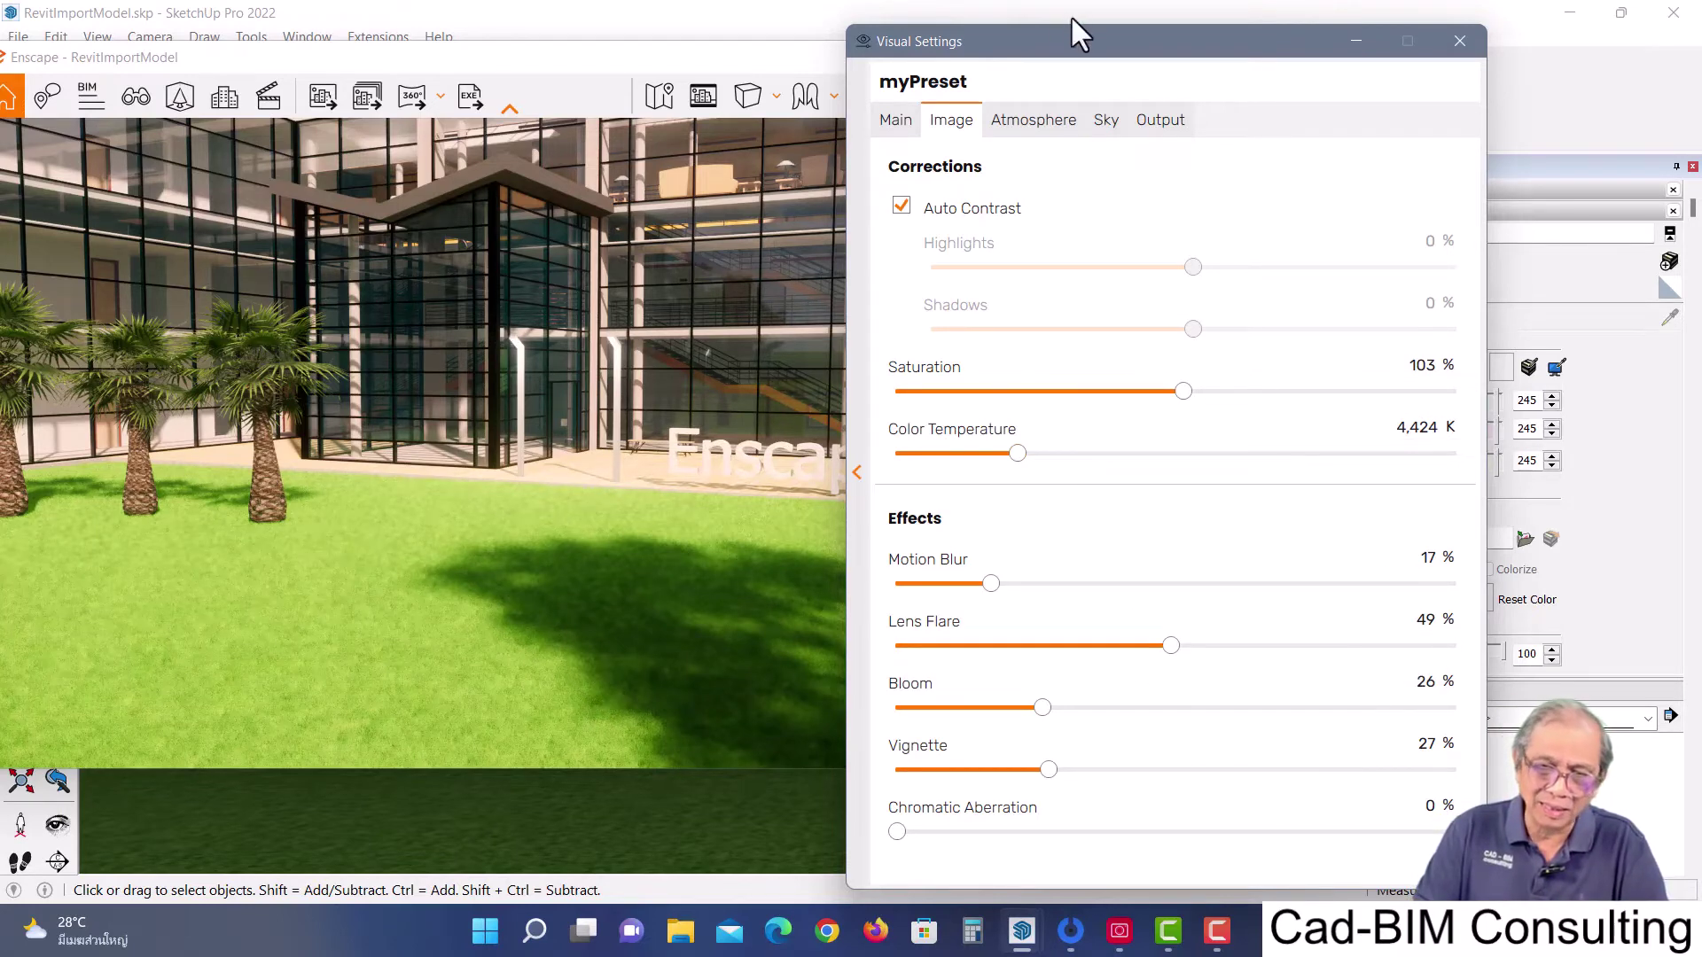
# Turn the camera to a new courtyard angle and lower the sun to 19° altitude
pyautogui.moveTo(1077, 42); pyautogui.dragTo(1235, 63)
pyautogui.moveTo(624, 323); pyautogui.dragTo(472, 124)
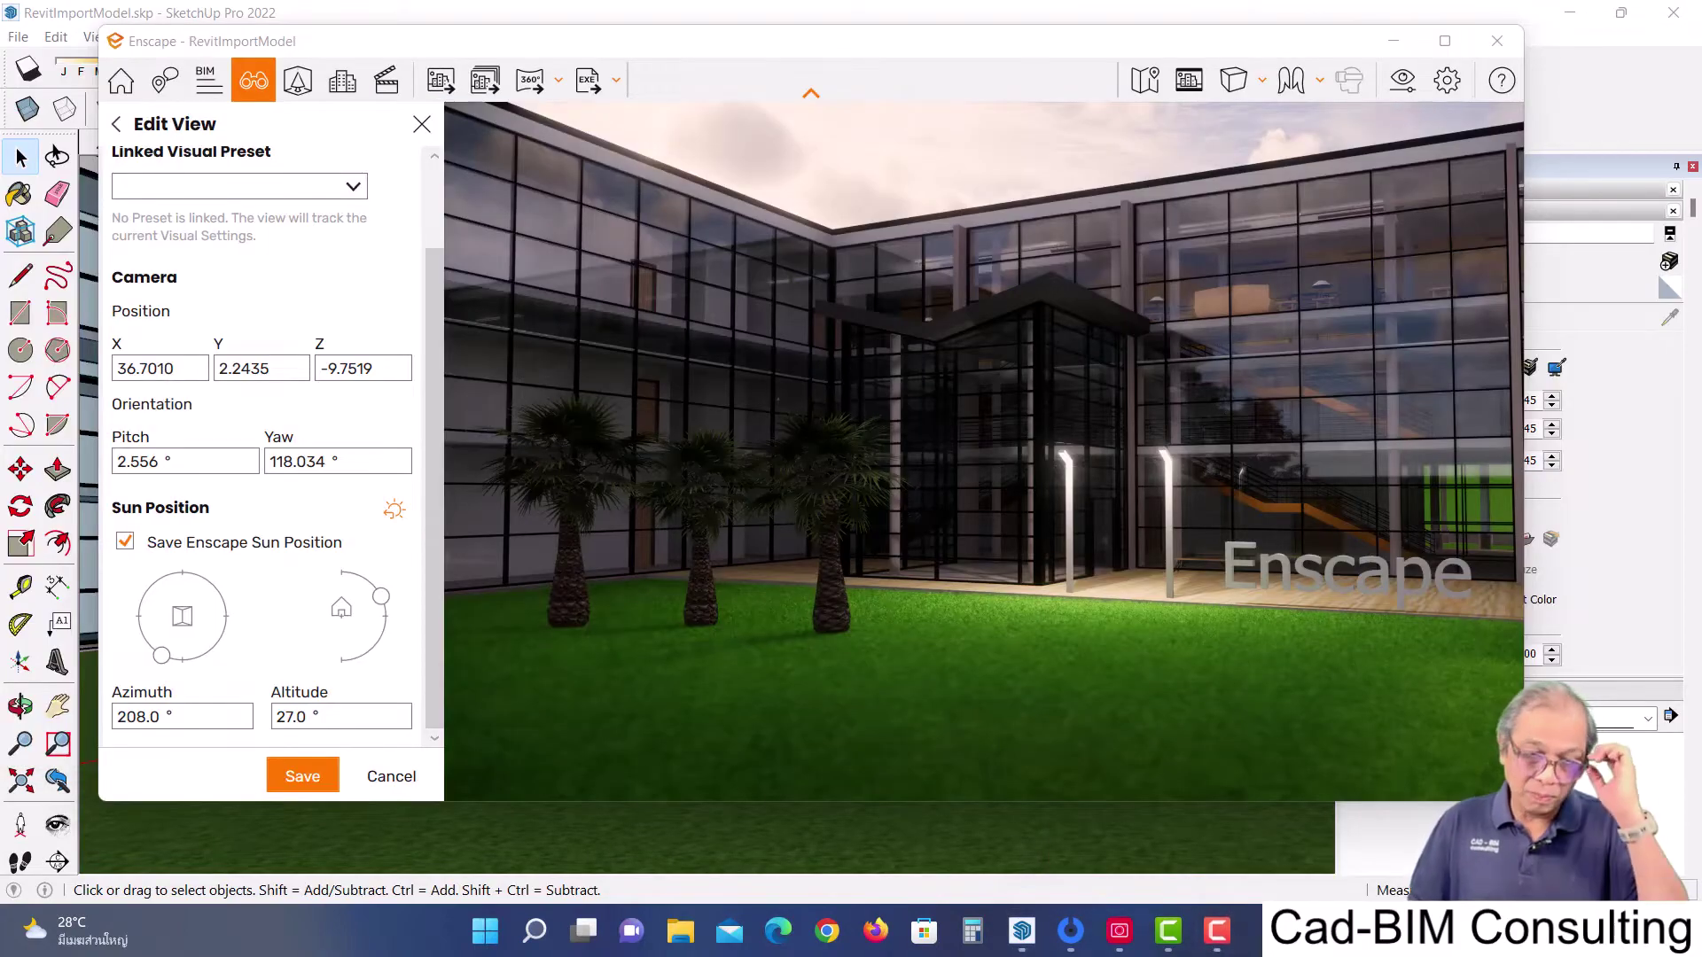
pyautogui.moveTo(381, 596); pyautogui.dragTo(382, 606)
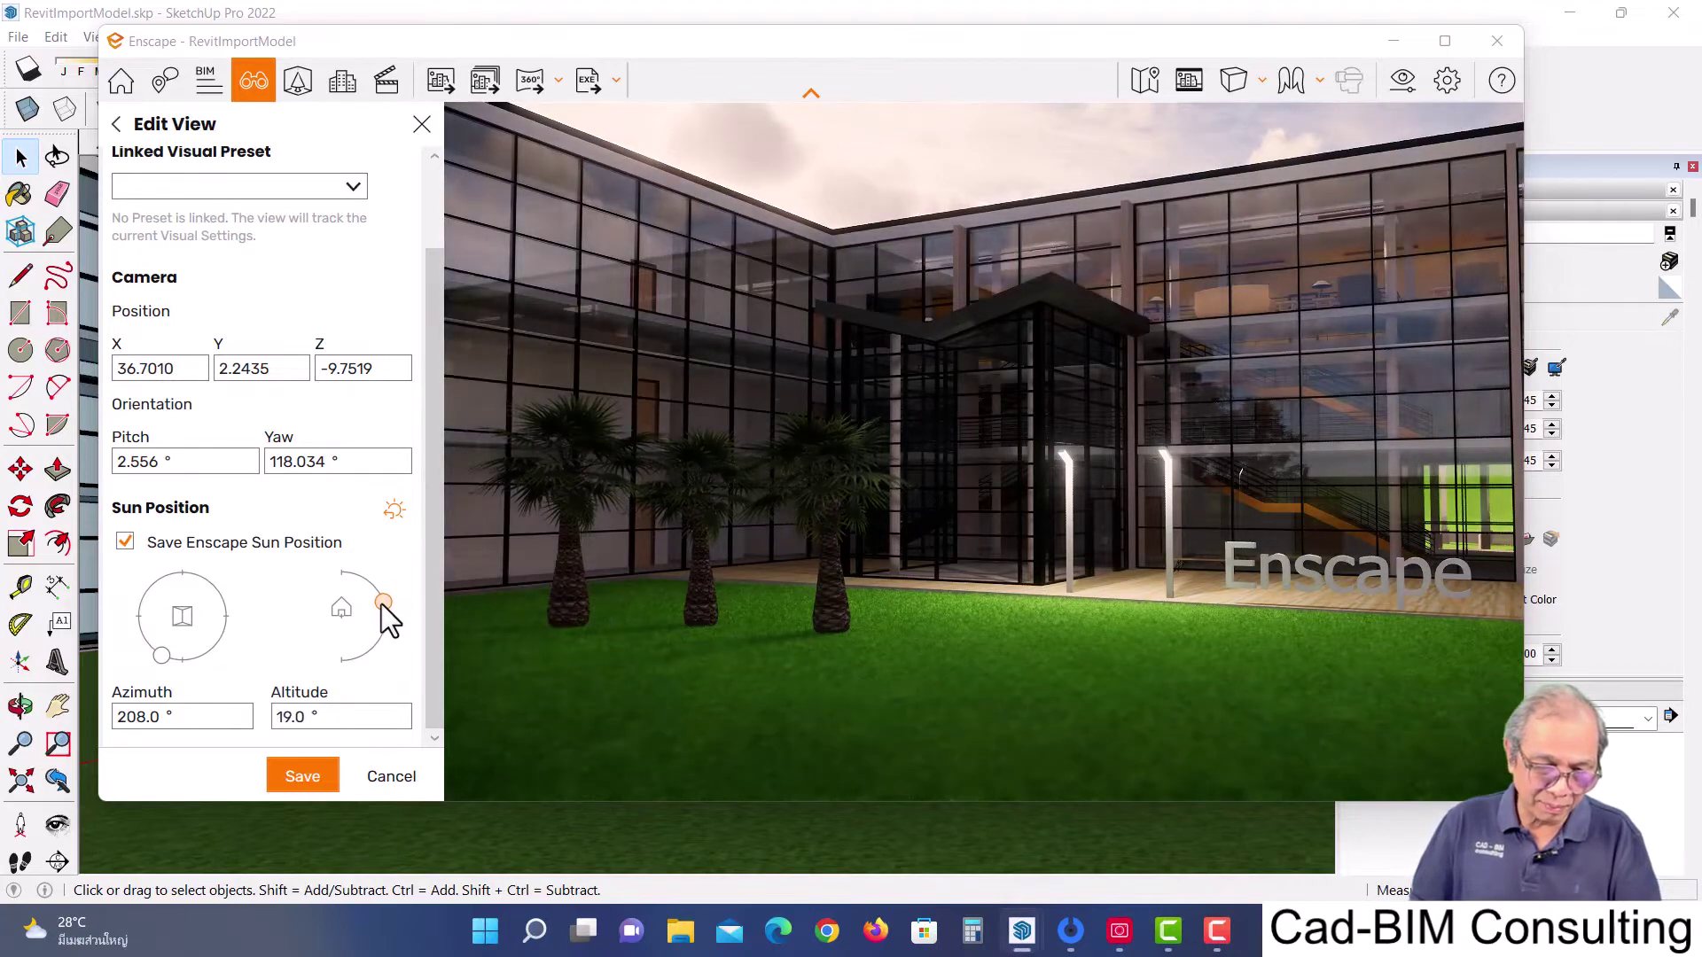
pyautogui.moveTo(162, 656); pyautogui.dragTo(152, 649)
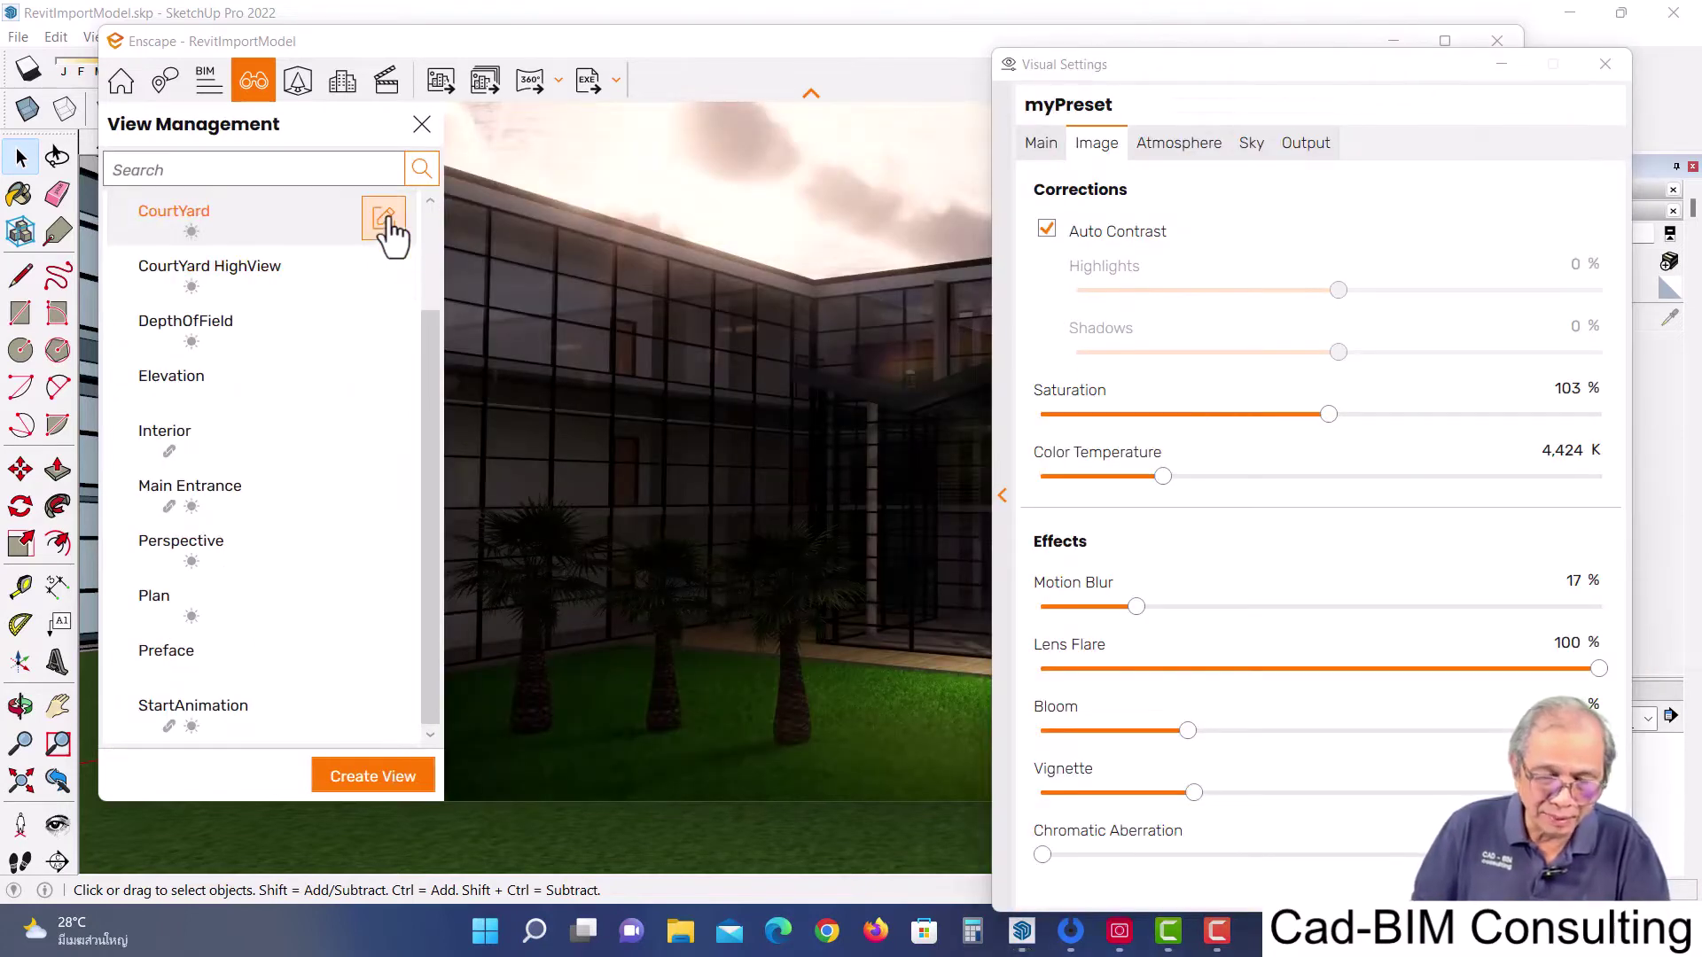
# Jump to the CourtYard view, edit it, and reduce Lens Flare to 72%
pyautogui.click(385, 229)
pyautogui.click(391, 236)
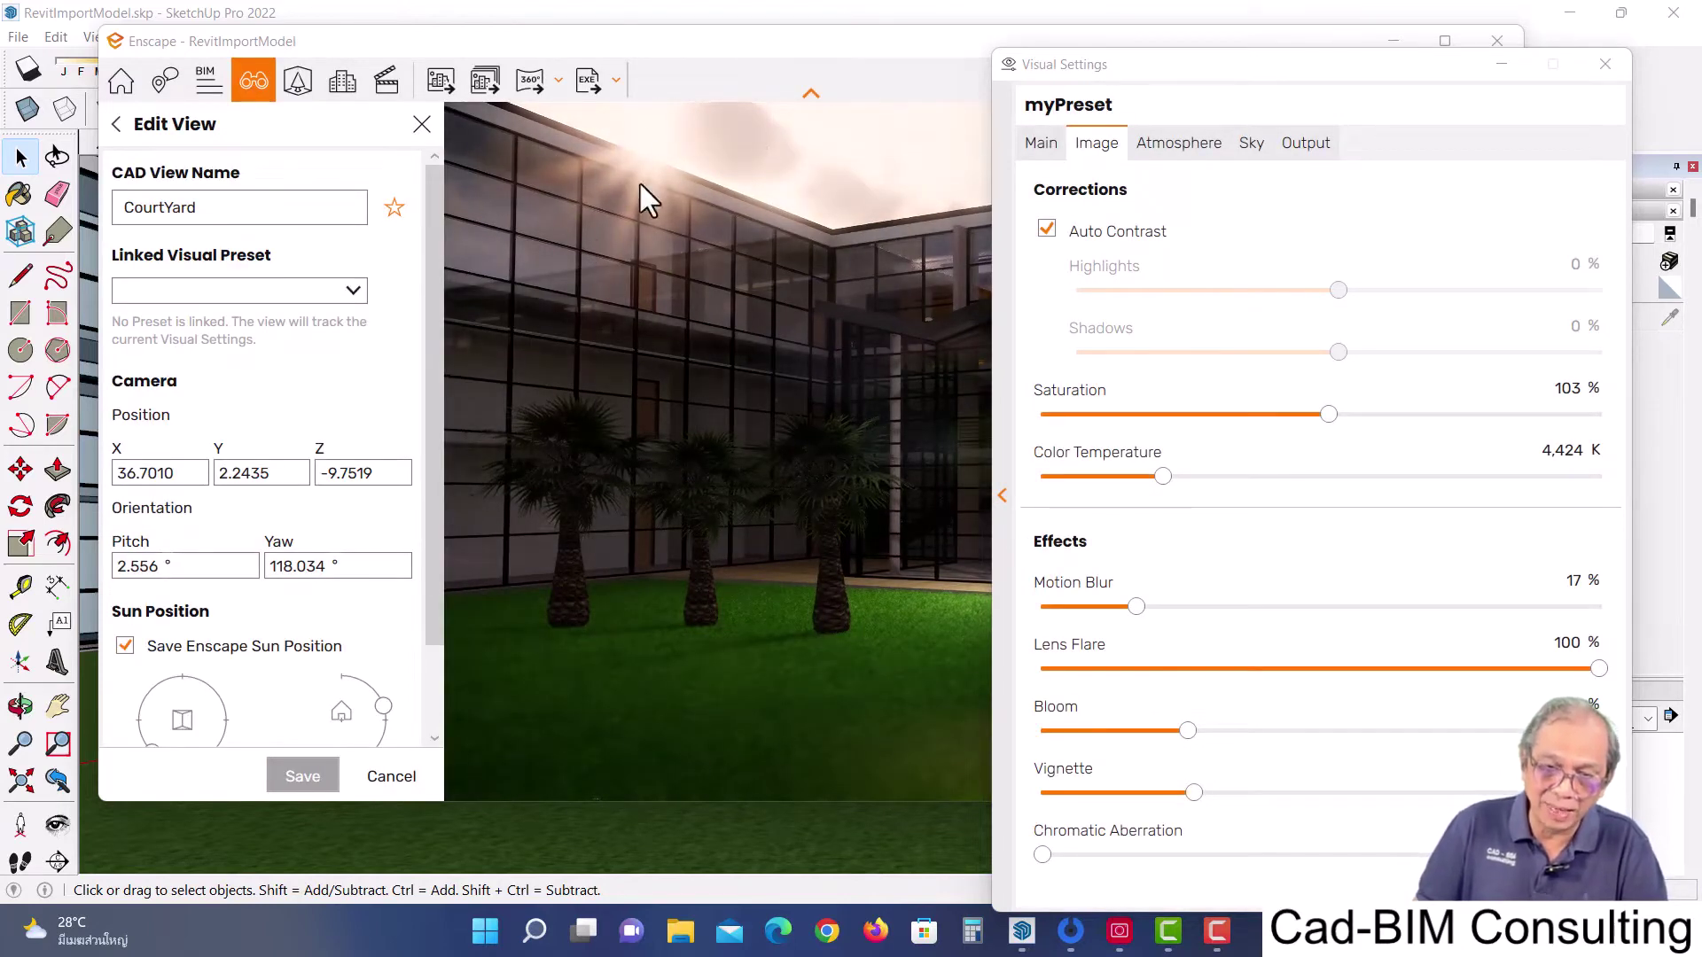
pyautogui.moveTo(1597, 668)
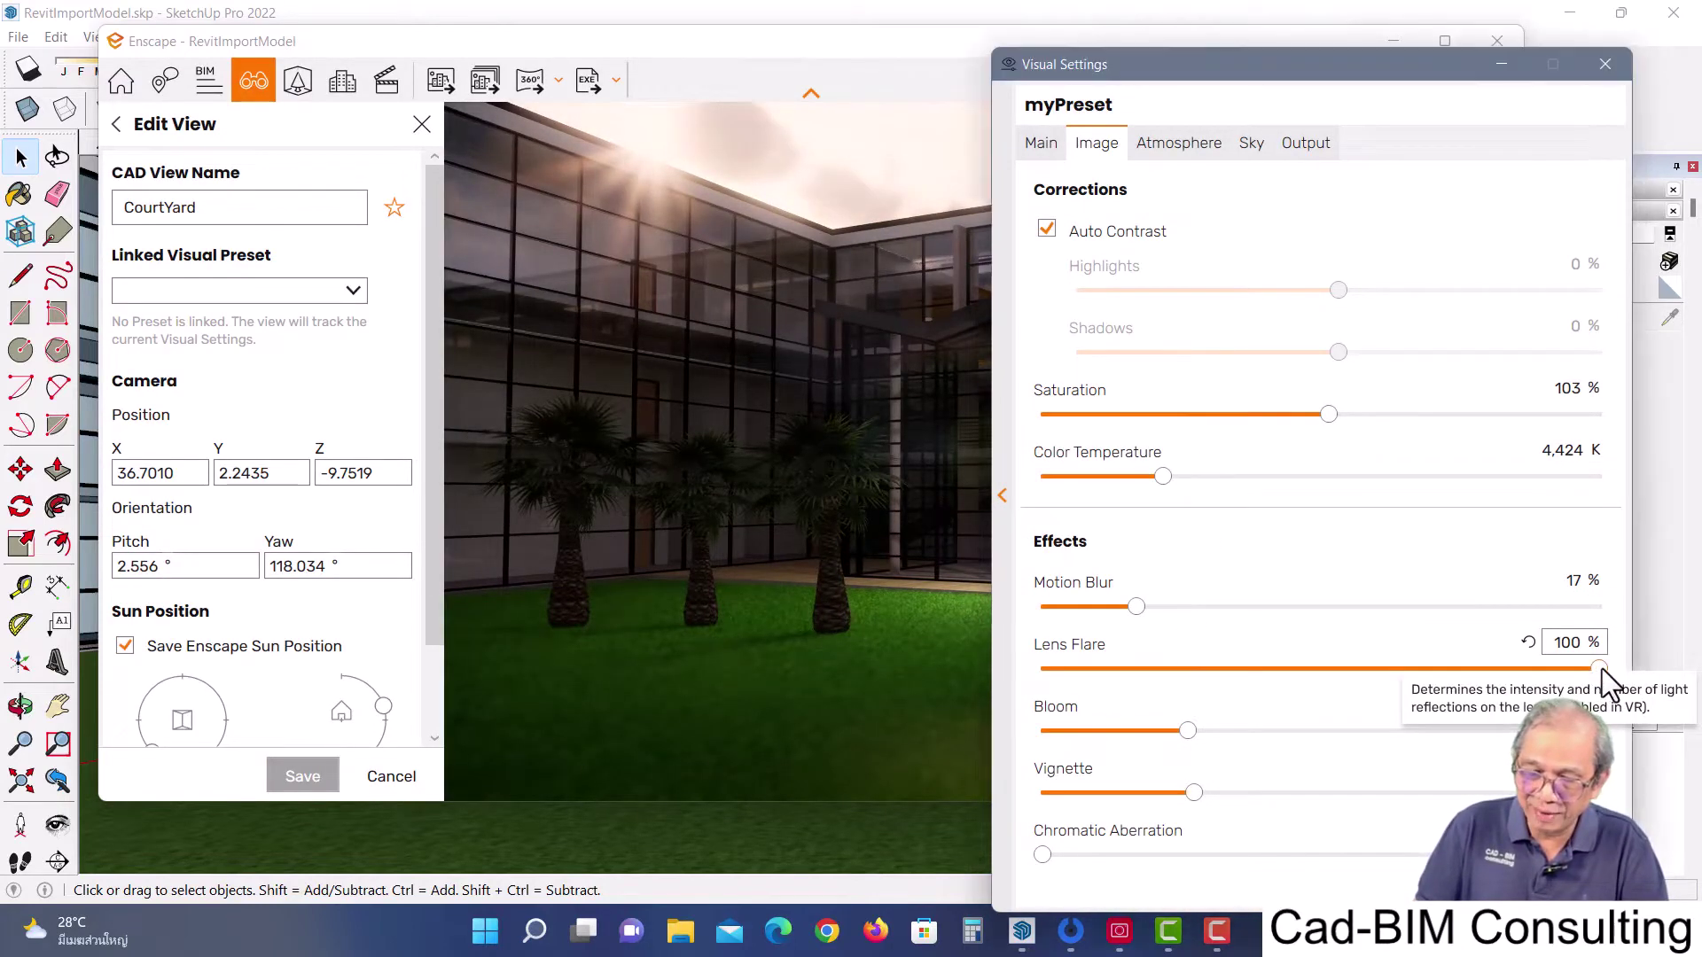
pyautogui.moveTo(1599, 668)
pyautogui.mouseDown()
pyautogui.moveTo(1138, 678)
pyautogui.moveTo(1446, 688)
pyautogui.mouseUp()
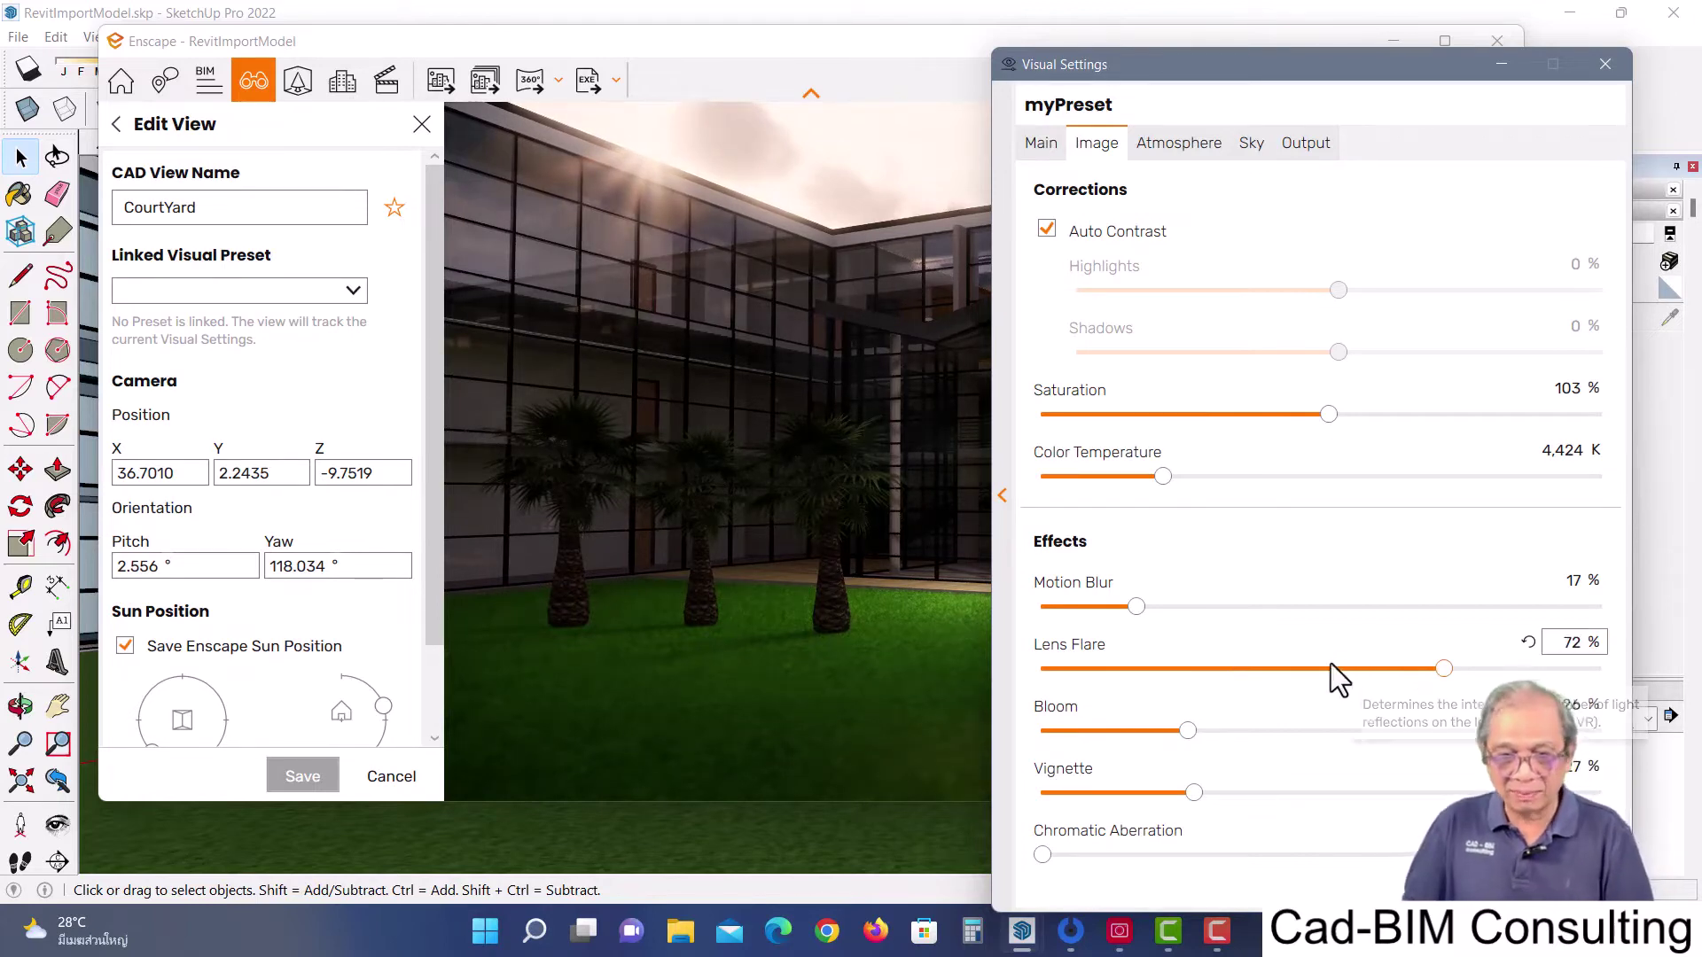
# Lower Bloom to 10% and close the view editor
pyautogui.moveTo(1198, 62); pyautogui.dragTo(1166, 48)
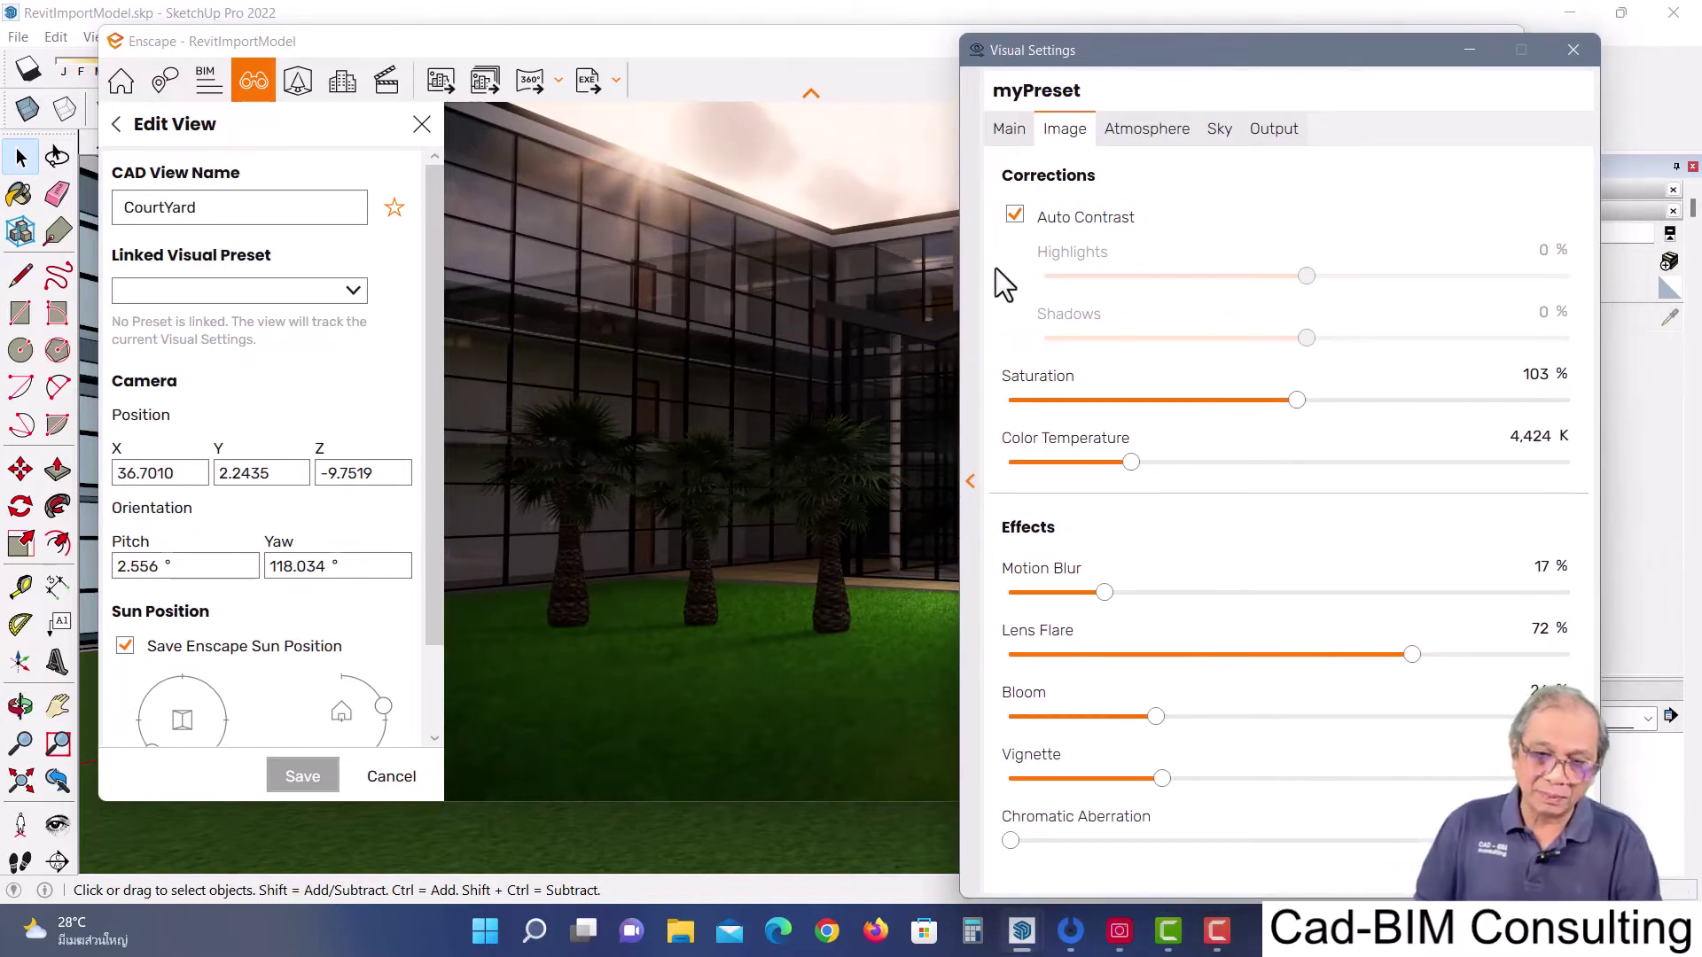
pyautogui.moveTo(1160, 715); pyautogui.dragTo(1147, 739)
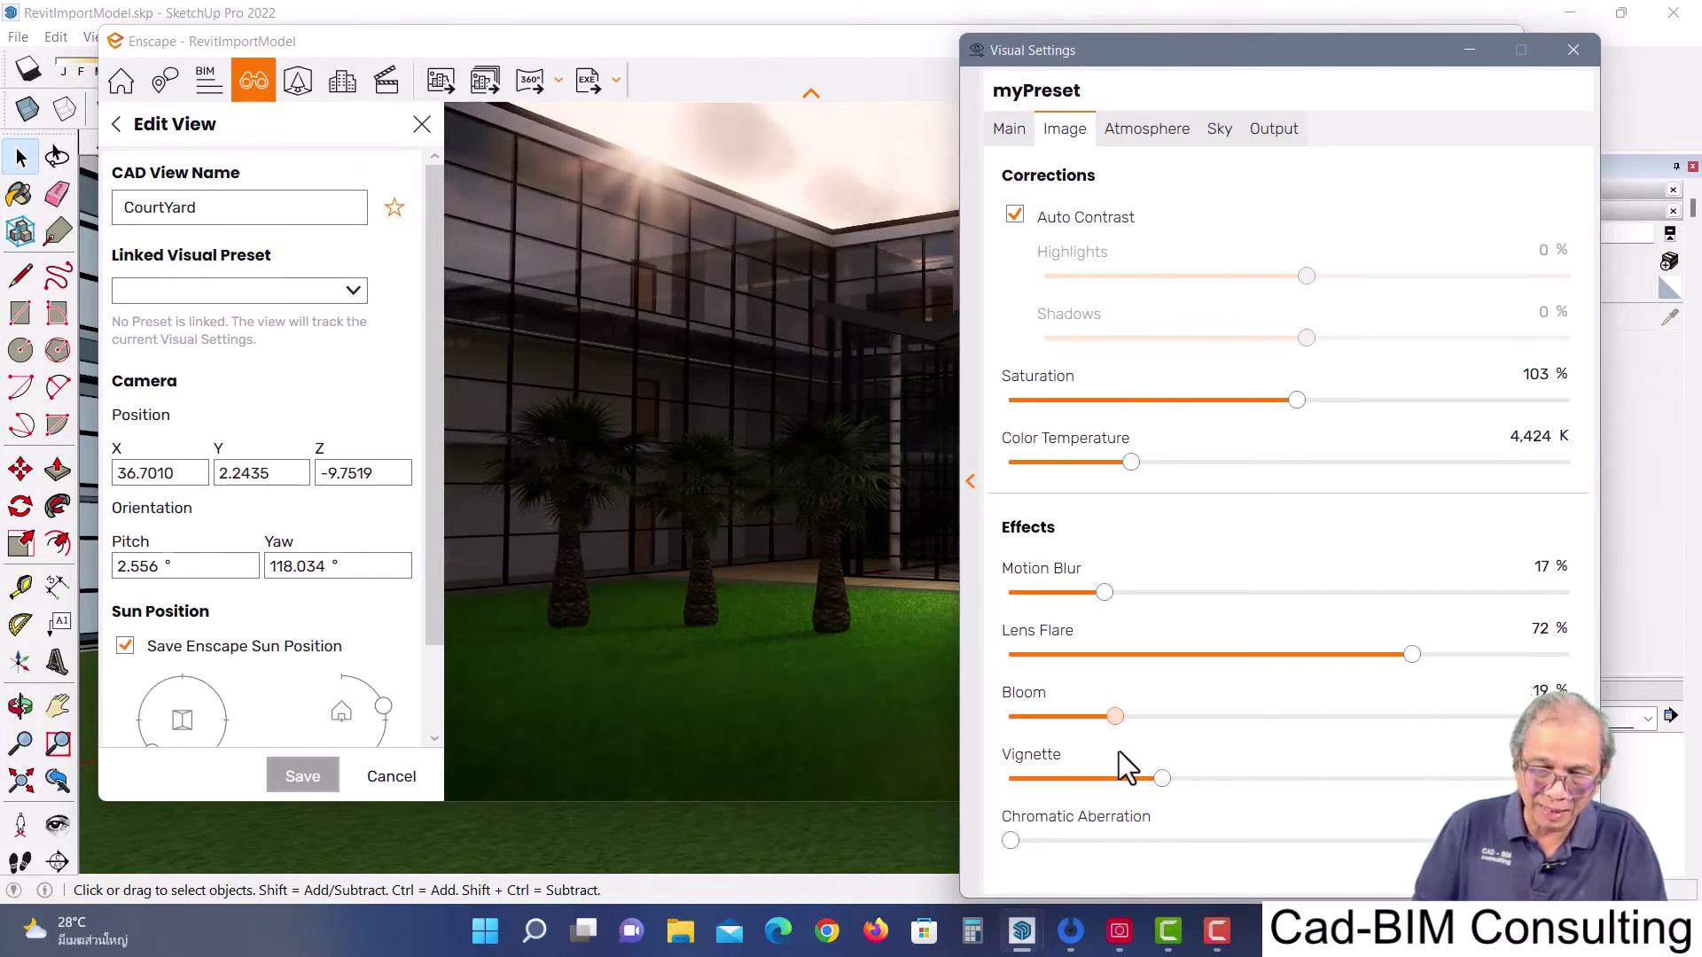
pyautogui.moveTo(1147, 739)
pyautogui.mouseDown()
pyautogui.moveTo(1108, 778)
pyautogui.moveTo(1068, 782)
pyautogui.mouseUp()
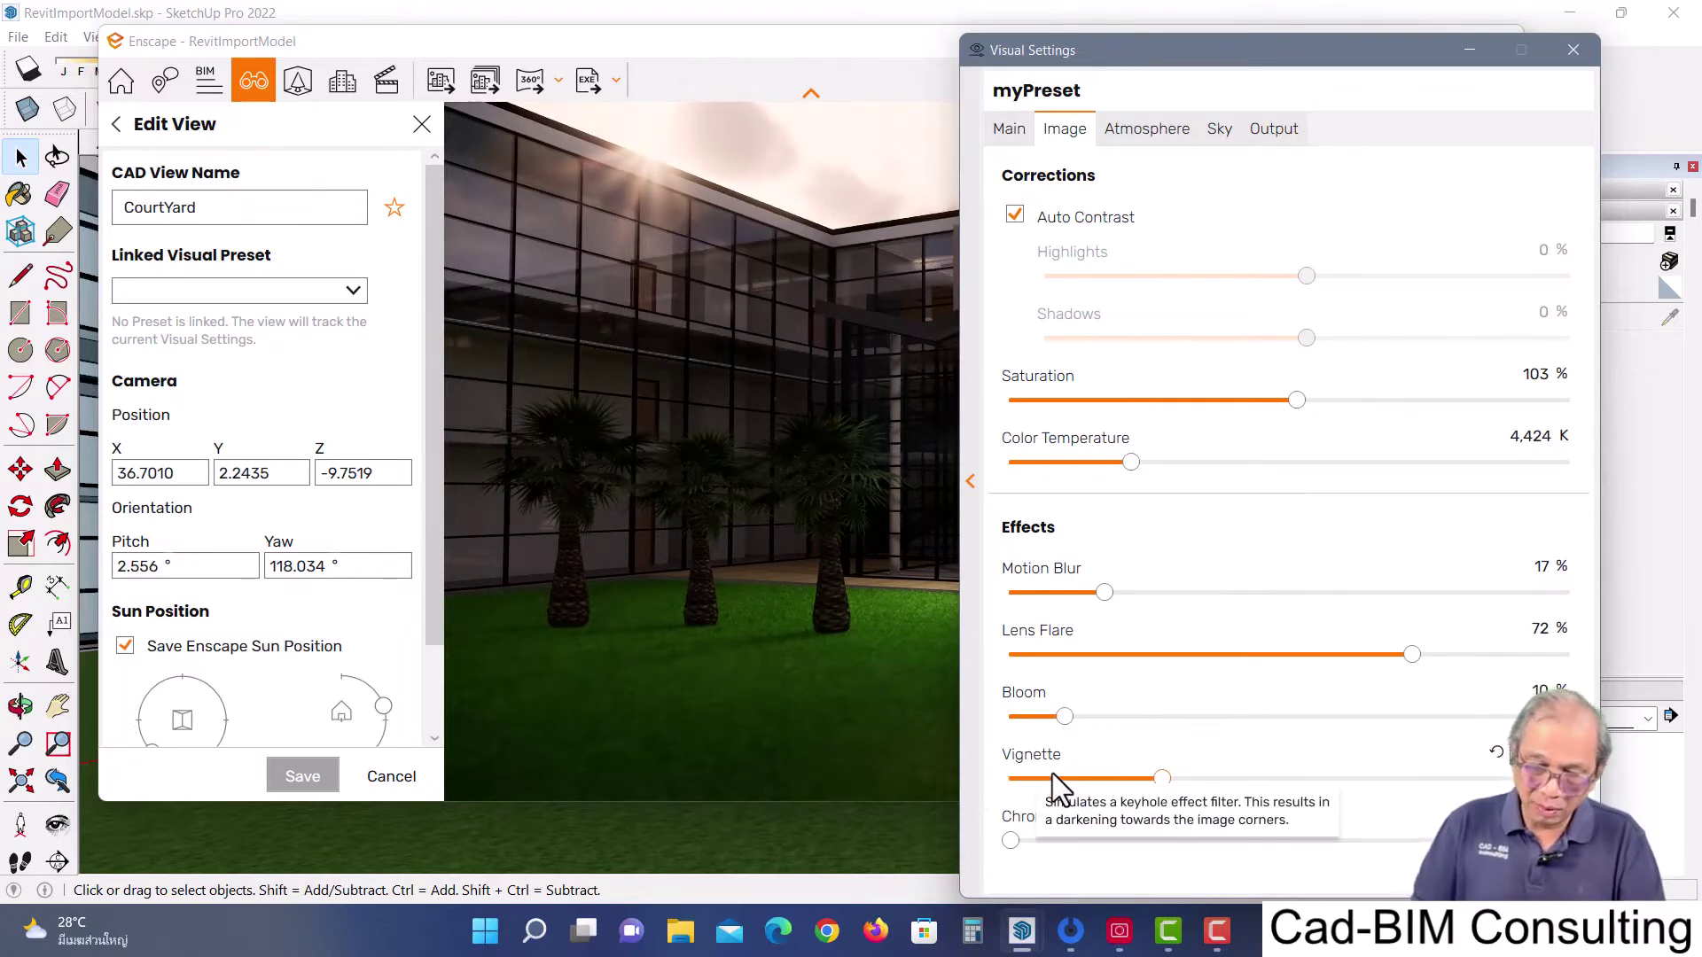
pyautogui.click(422, 124)
# Step the courtyard camera back a little with S
pyautogui.moveTo(1120, 51); pyautogui.dragTo(1097, 427)
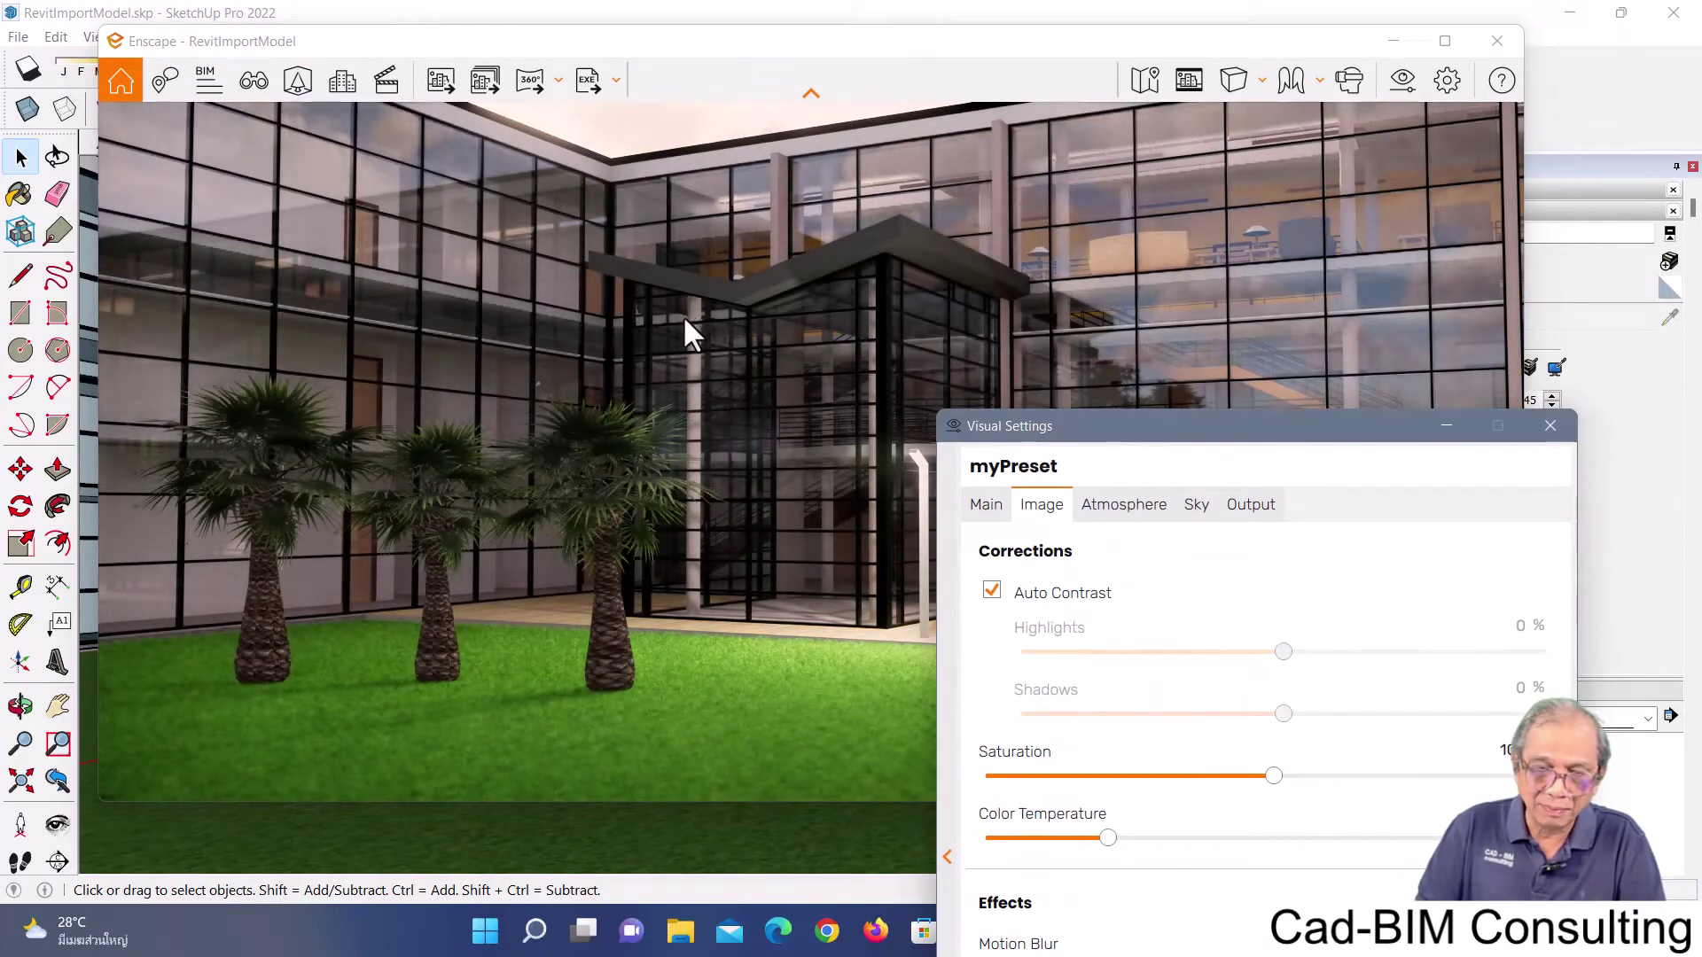
pyautogui.press('s')
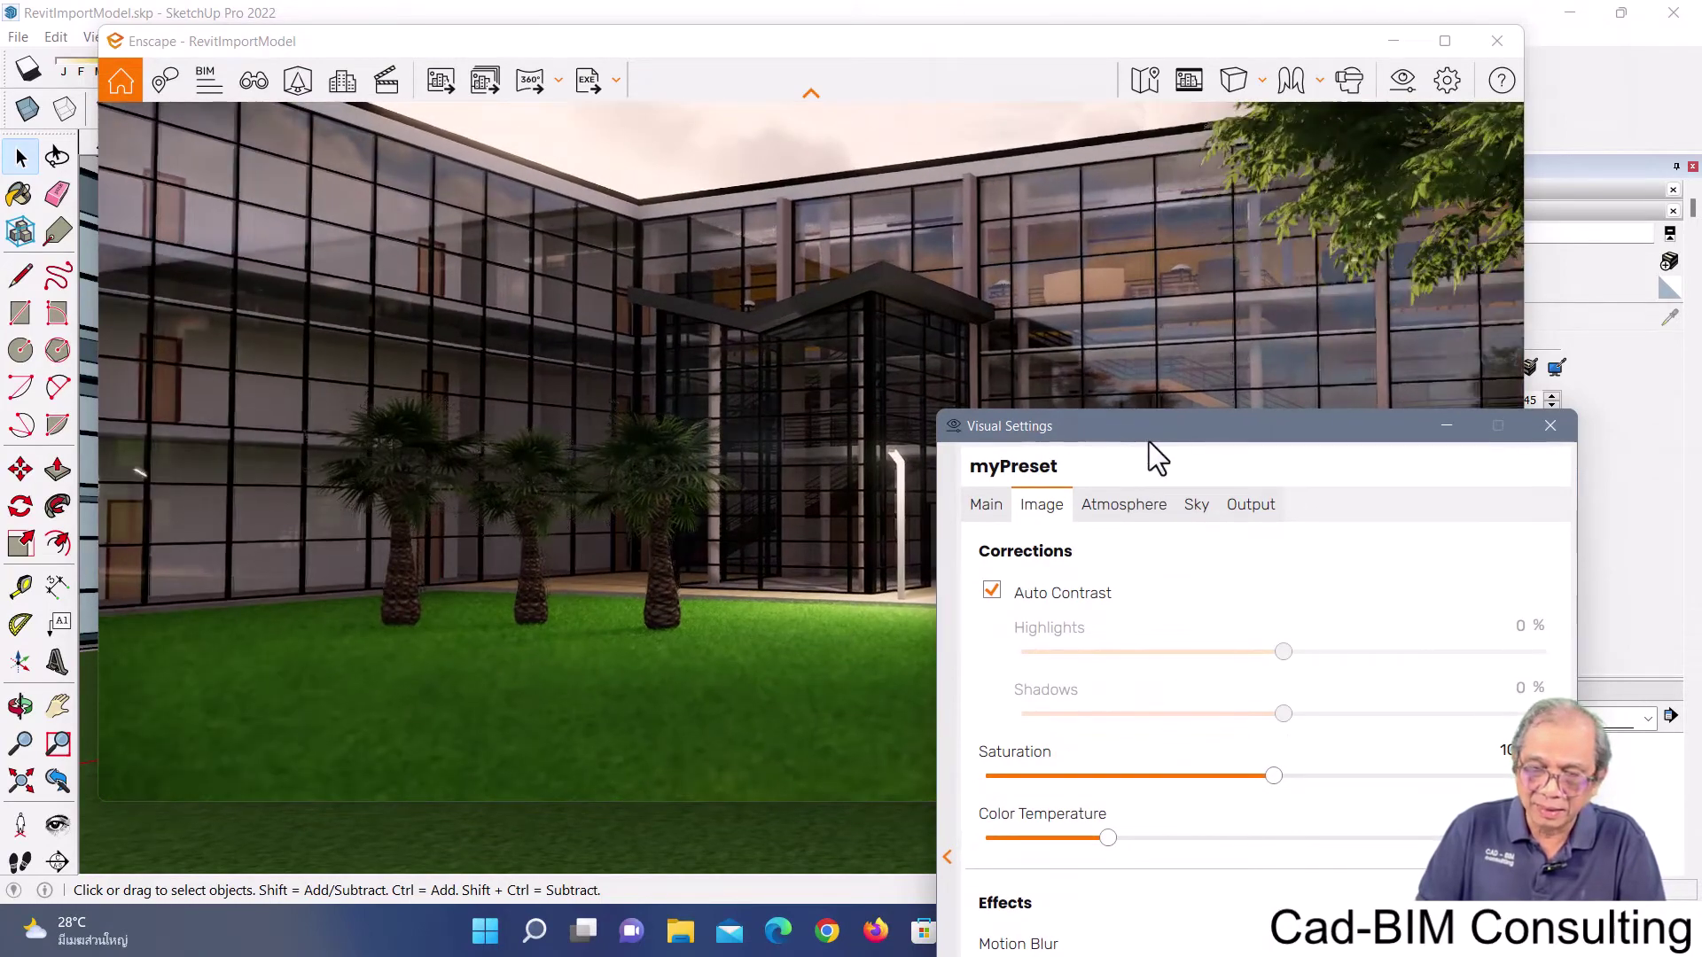
pyautogui.moveTo(1148, 427); pyautogui.dragTo(1152, 185)
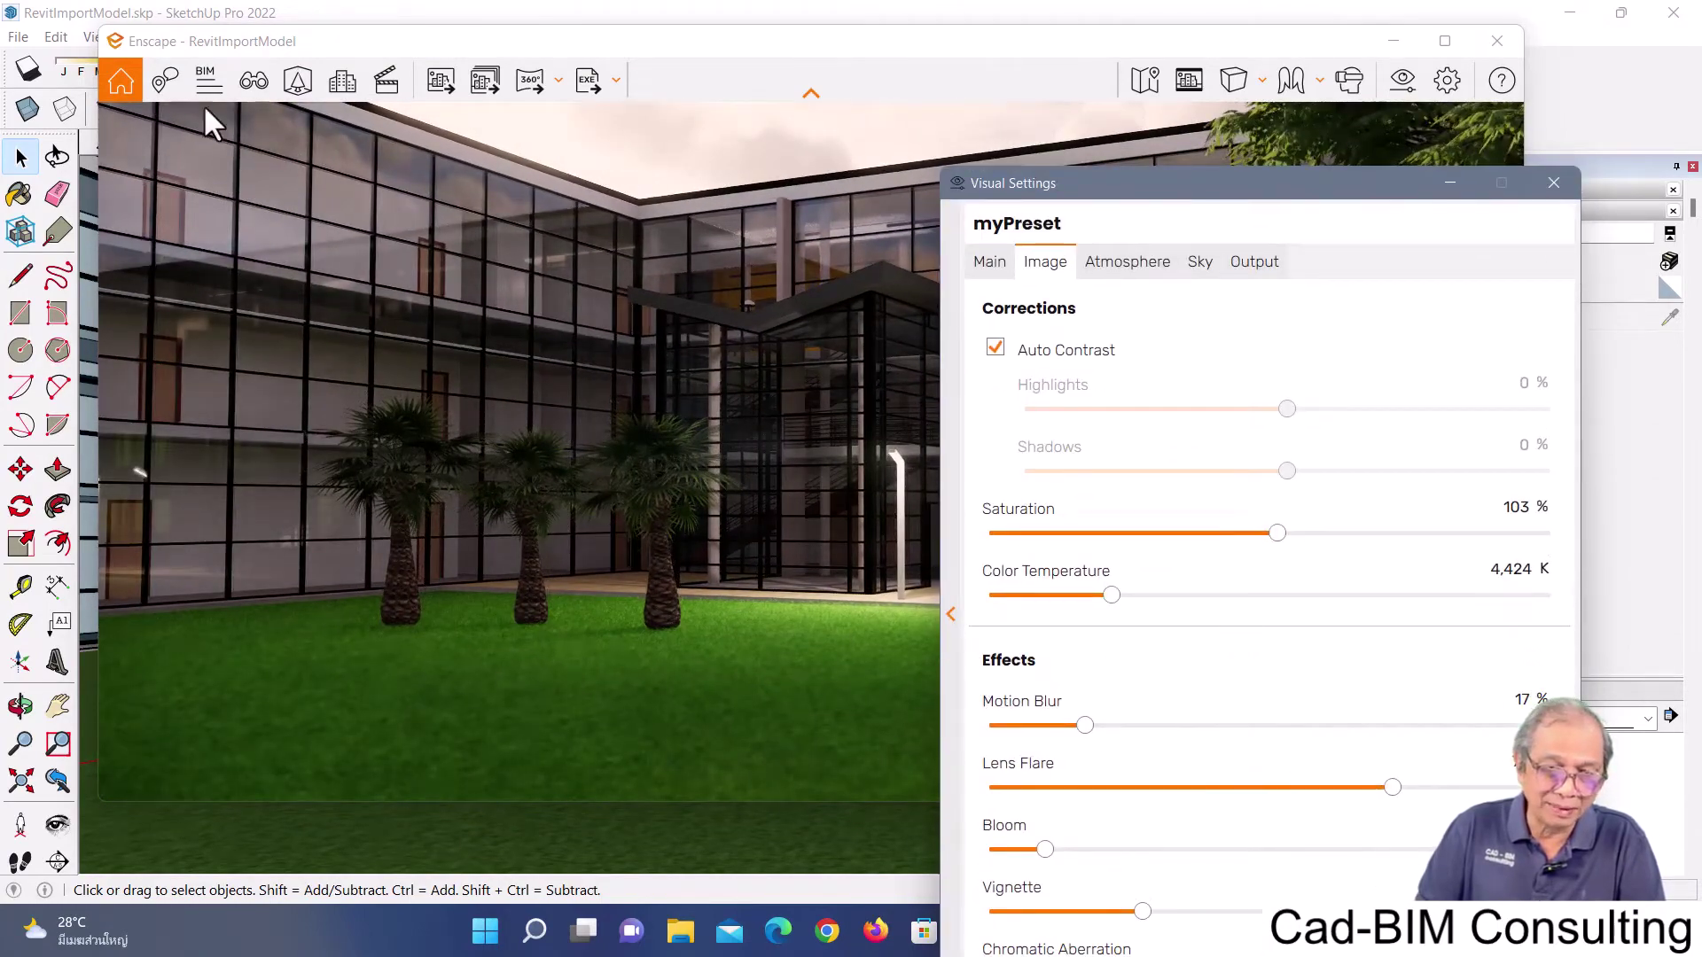
pyautogui.moveTo(1106, 188); pyautogui.dragTo(1094, 156)
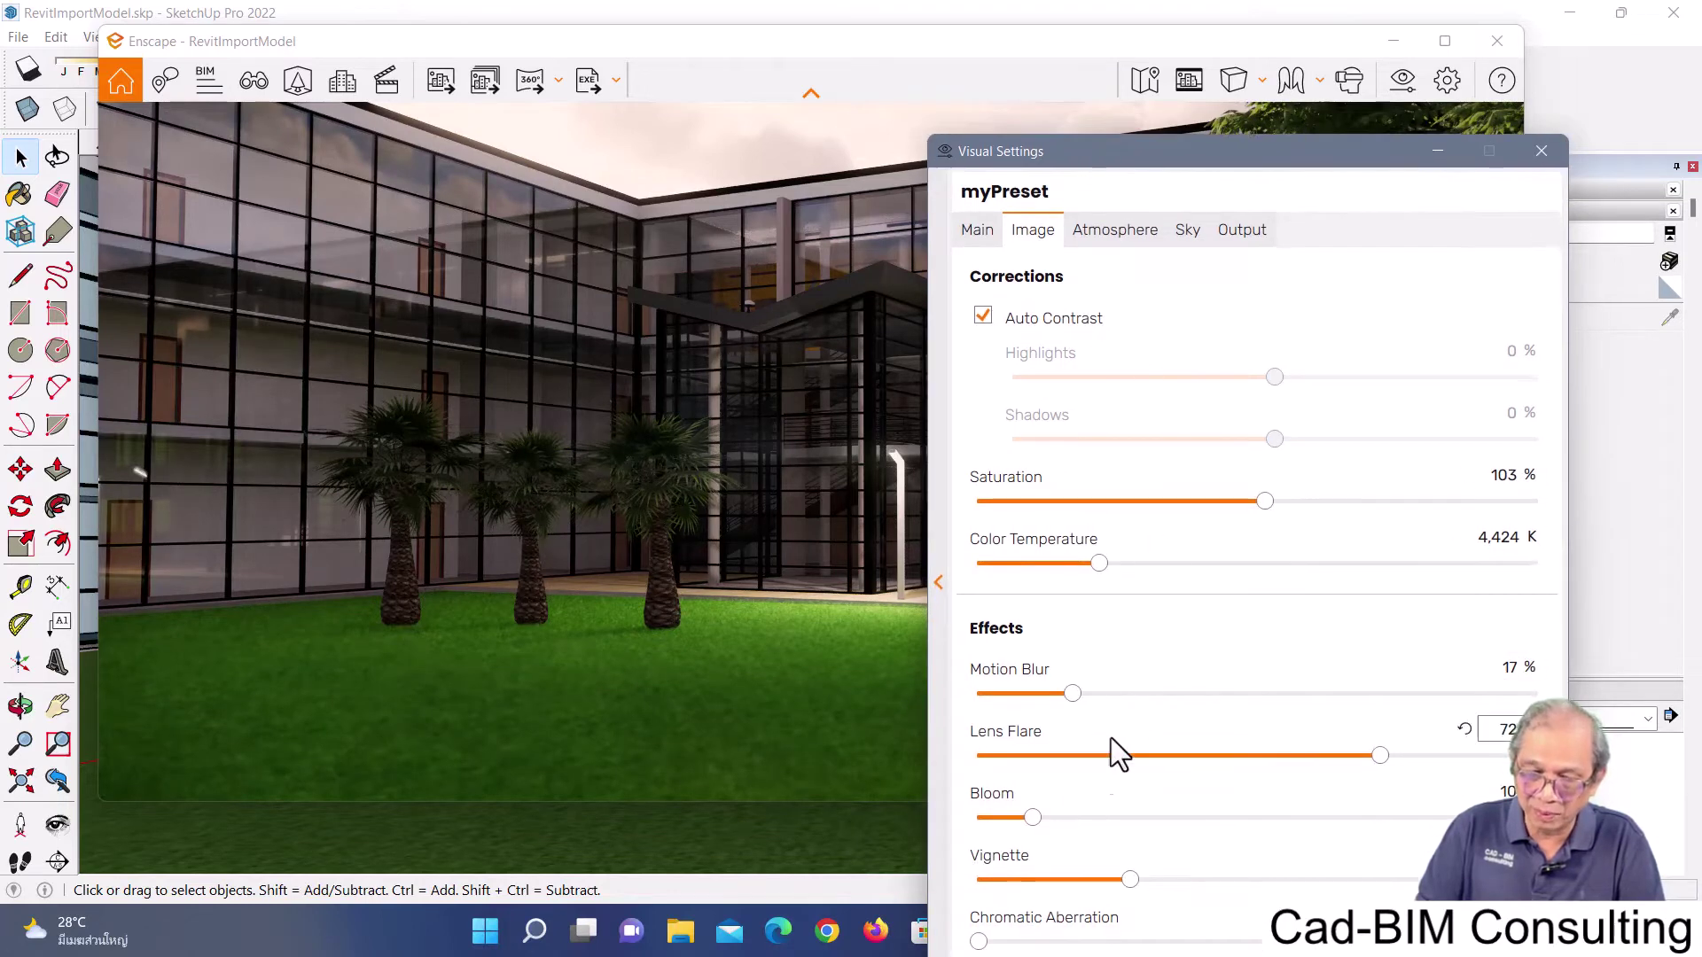
# Trial a stronger vignette, then set myPreset's Vignette to 10%
pyautogui.moveTo(1132, 879); pyautogui.dragTo(1327, 891)
pyautogui.moveTo(1232, 169)
pyautogui.mouseDown()
pyautogui.moveTo(1234, 354)
pyautogui.moveTo(1295, 690)
pyautogui.mouseUp()
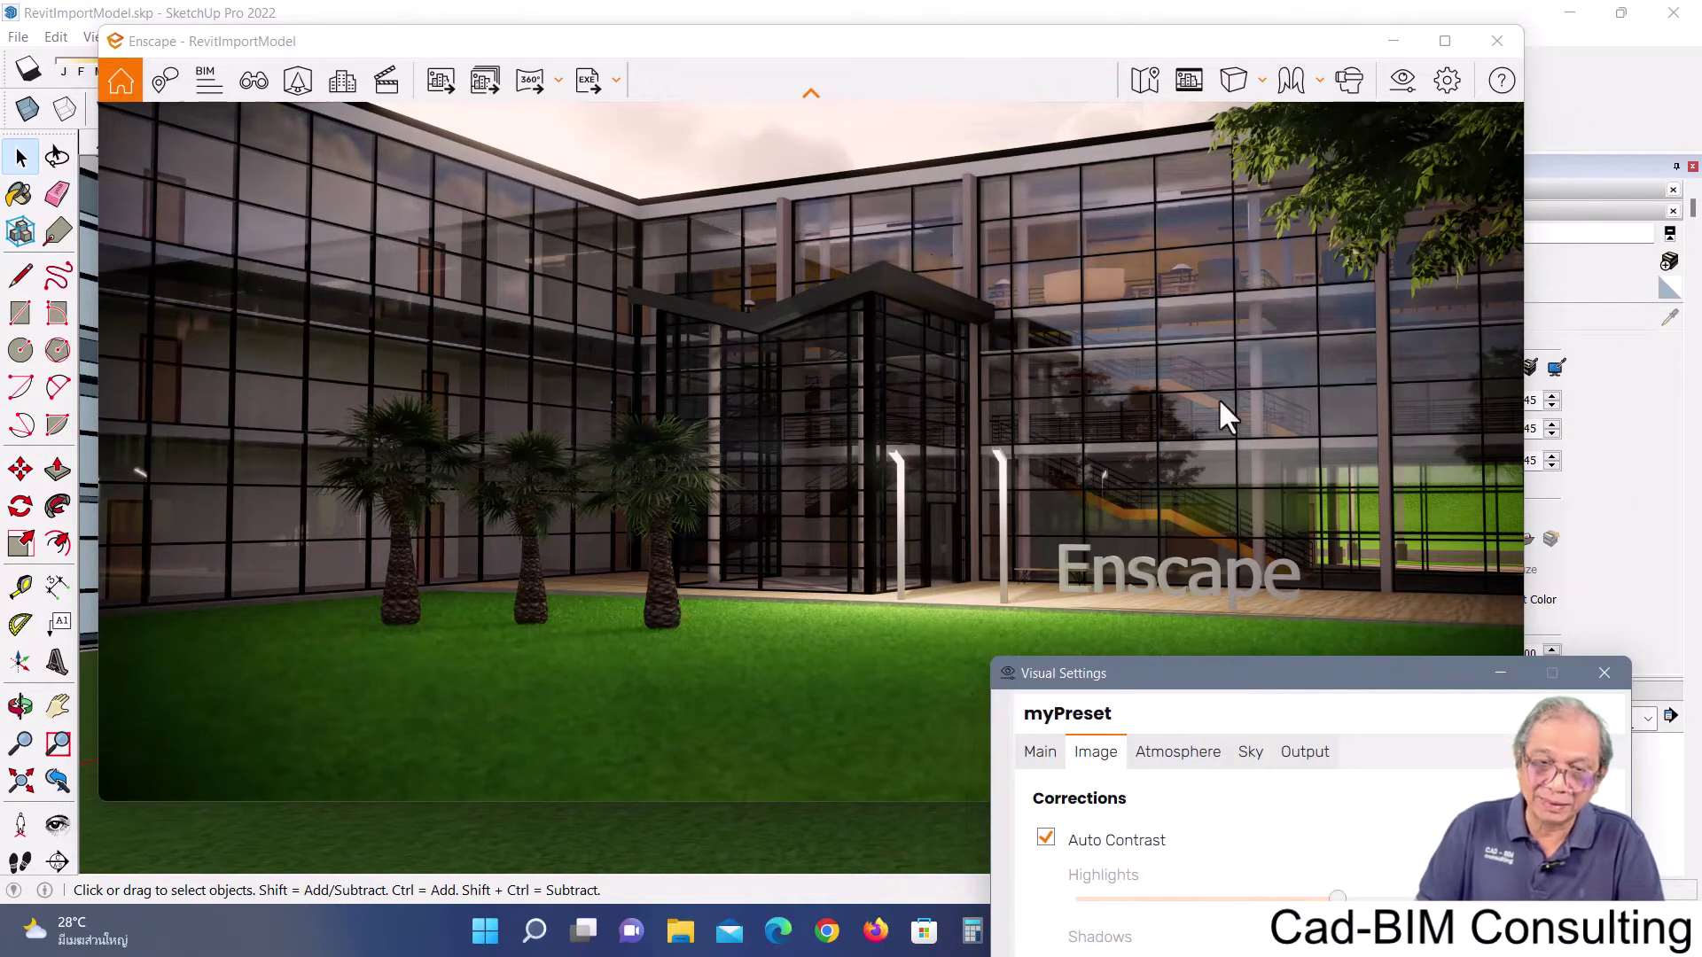
pyautogui.moveTo(1220, 688)
pyautogui.mouseDown()
pyautogui.moveTo(981, 243)
pyautogui.moveTo(940, 41)
pyautogui.mouseUp()
pyautogui.moveTo(1074, 755)
pyautogui.mouseDown()
pyautogui.moveTo(842, 753)
pyautogui.moveTo(1148, 759)
pyautogui.moveTo(816, 753)
pyautogui.mouseUp()
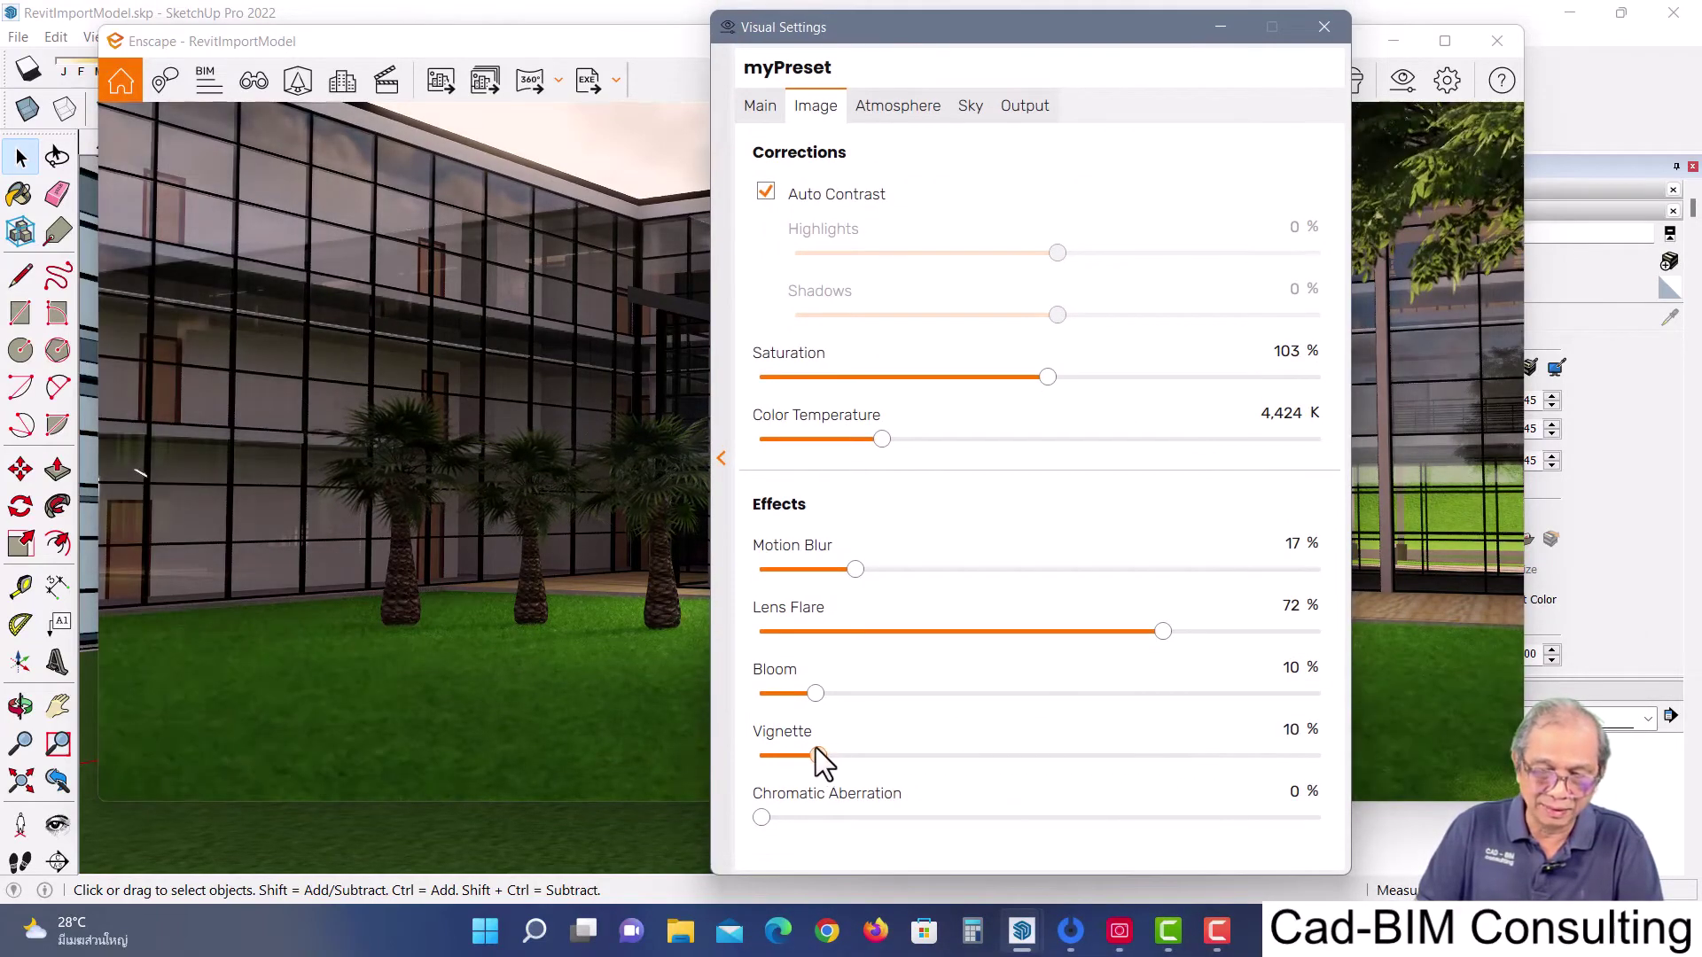
pyautogui.moveTo(902, 35); pyautogui.dragTo(975, 62)
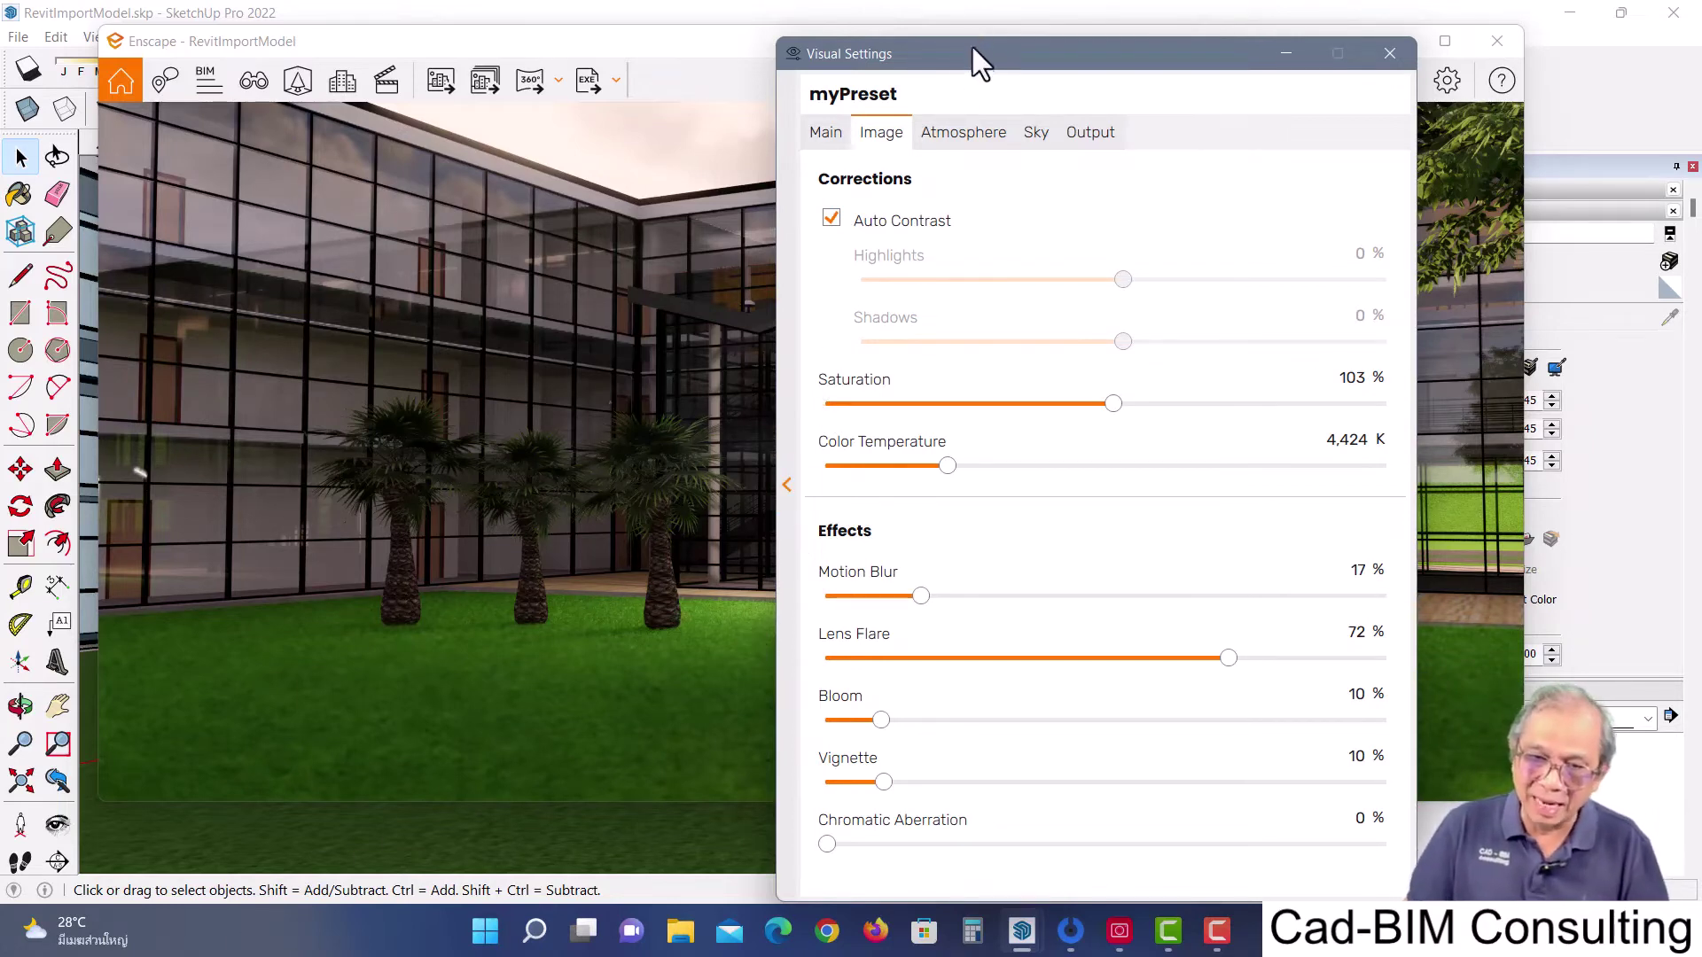
pyautogui.moveTo(971, 48); pyautogui.dragTo(901, 40)
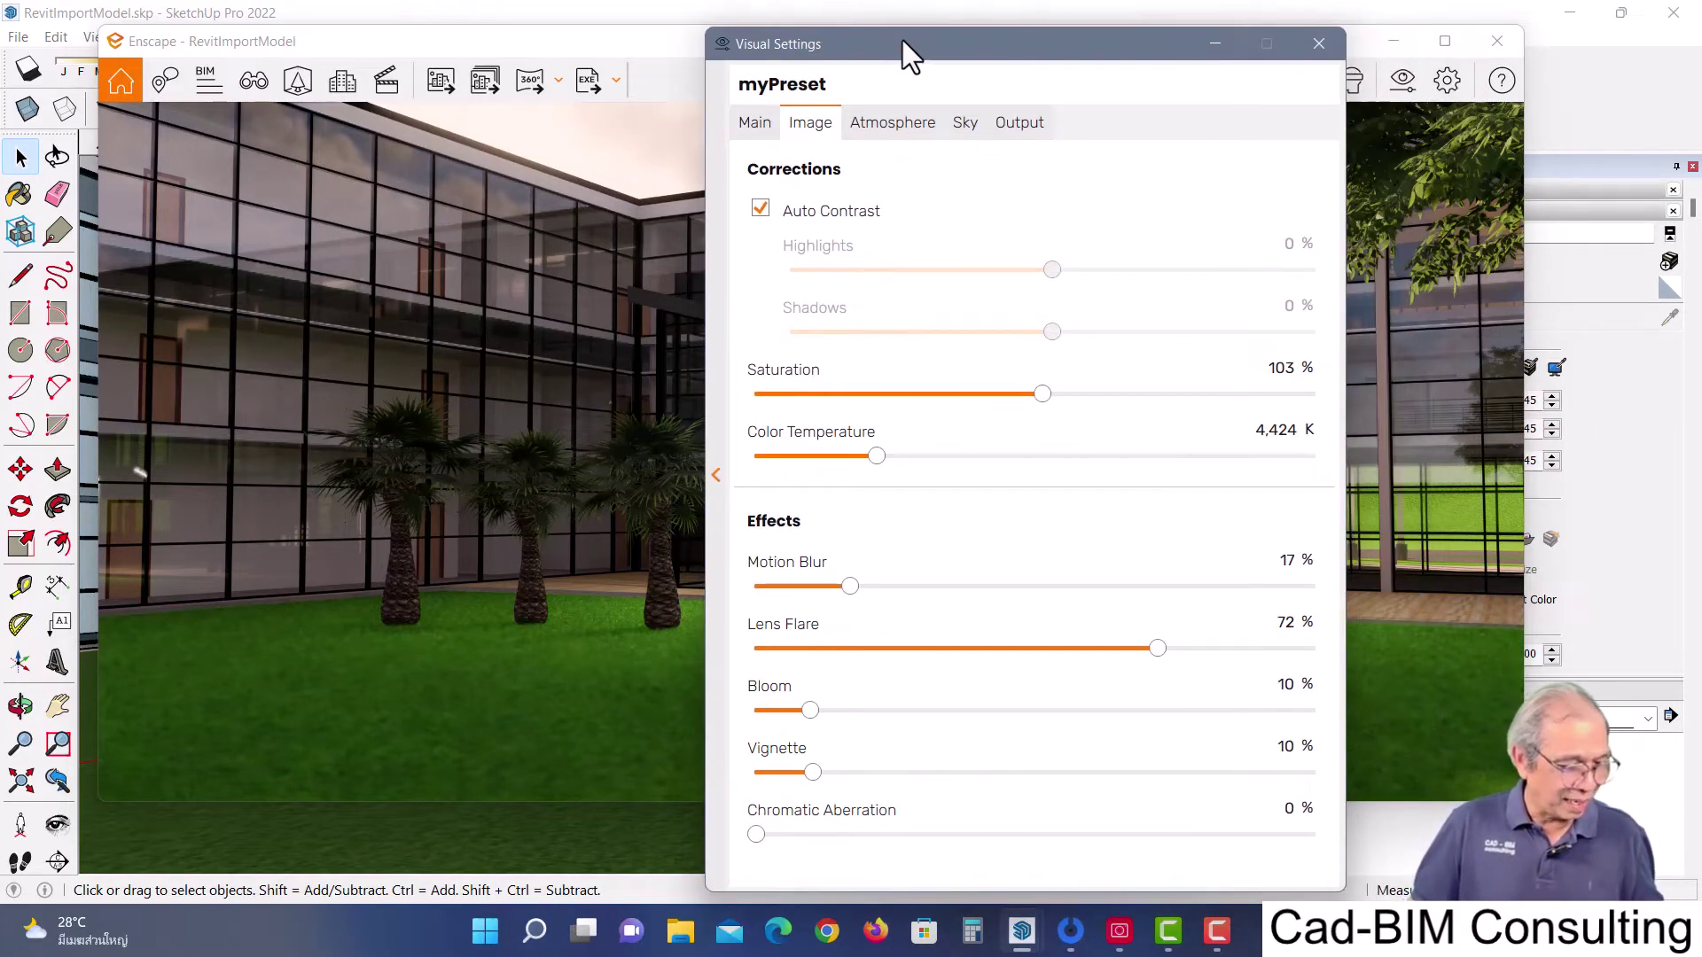
# Show myPreset's Atmosphere settings (fog, illumination, wind) beside the render
pyautogui.click(908, 121)
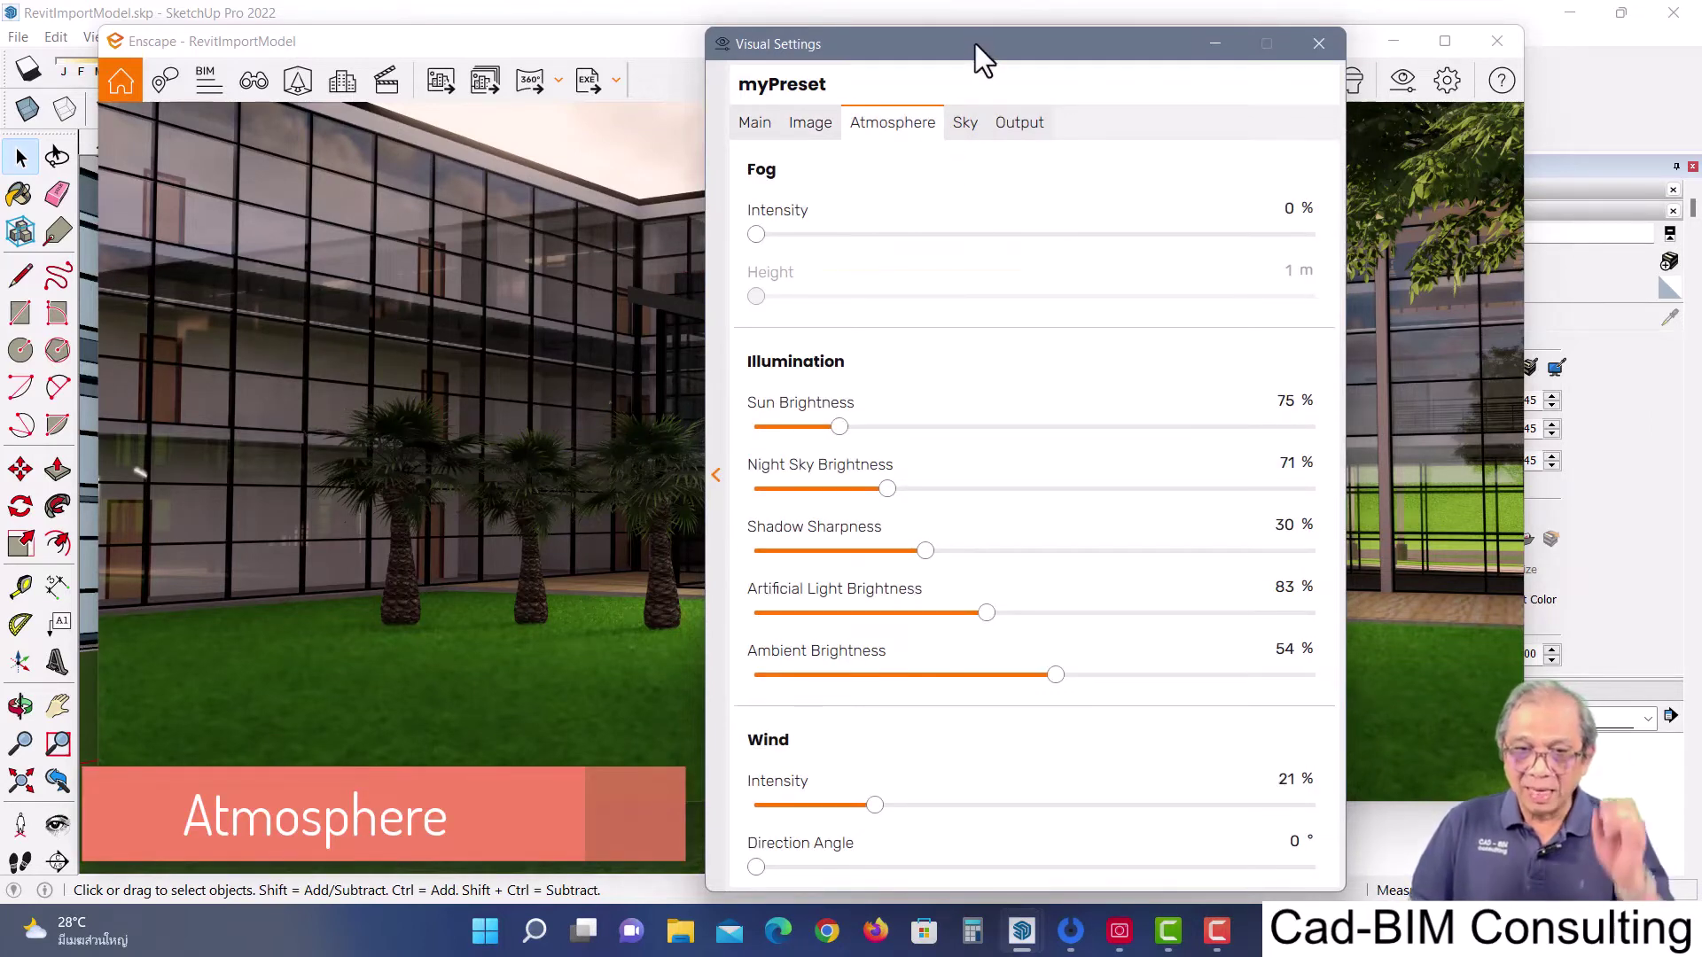
pyautogui.moveTo(975, 44); pyautogui.dragTo(1147, 45)
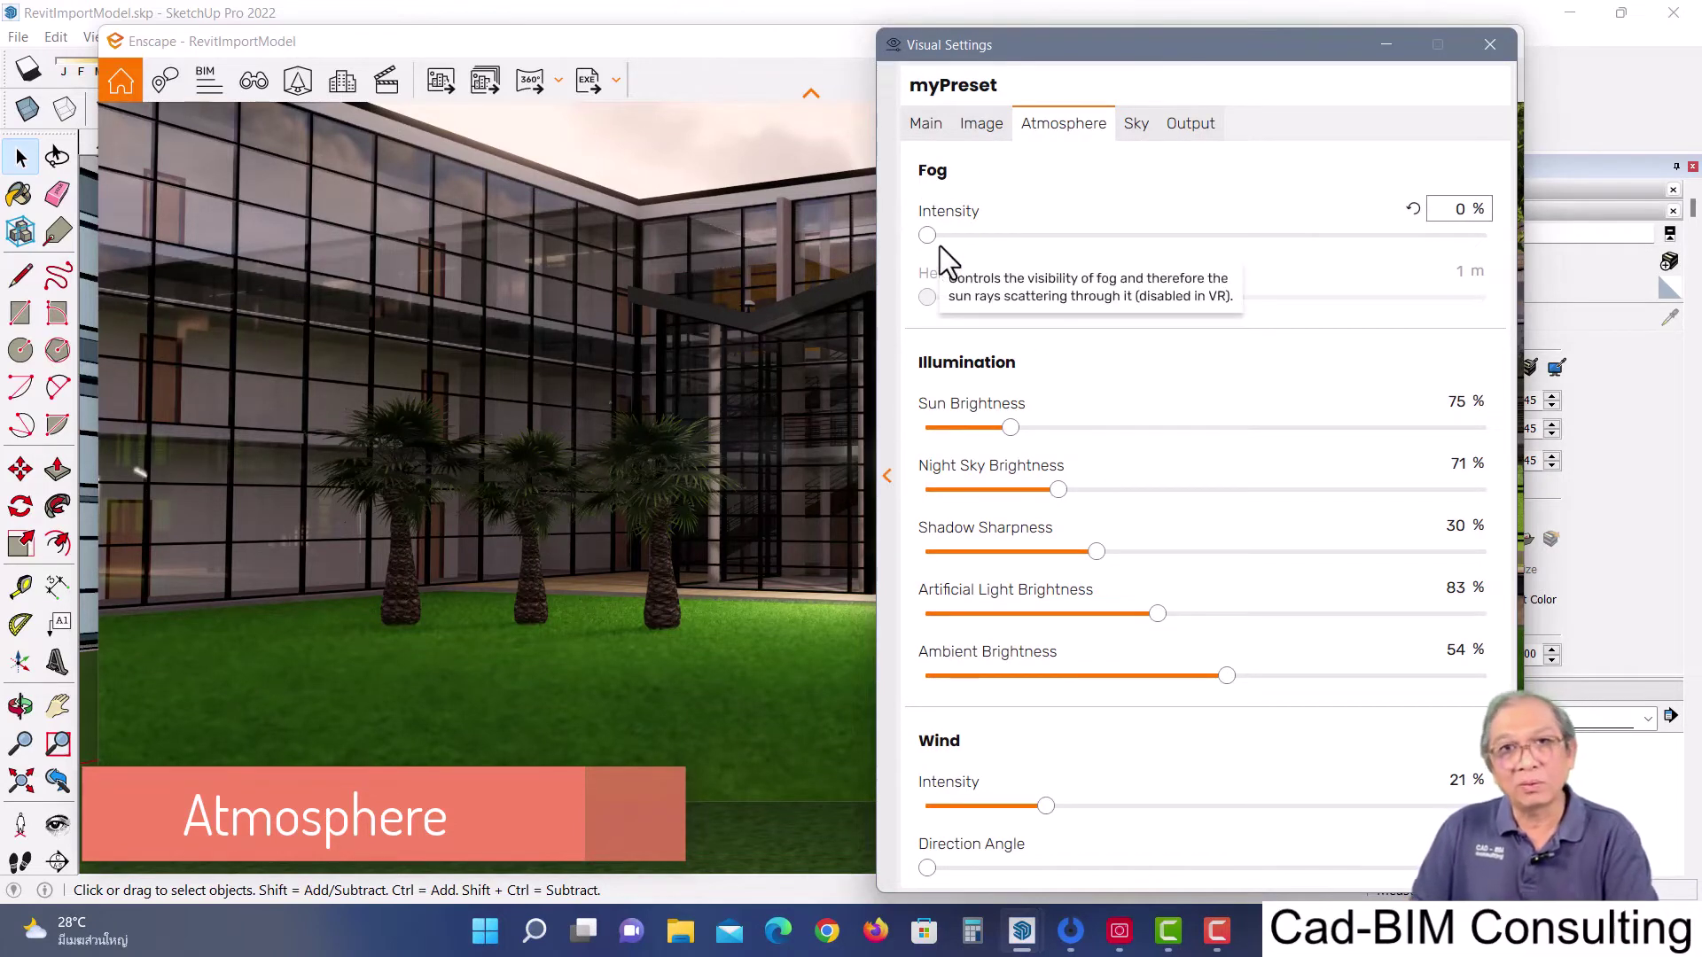
pyautogui.moveTo(1041, 50); pyautogui.dragTo(1193, 100)
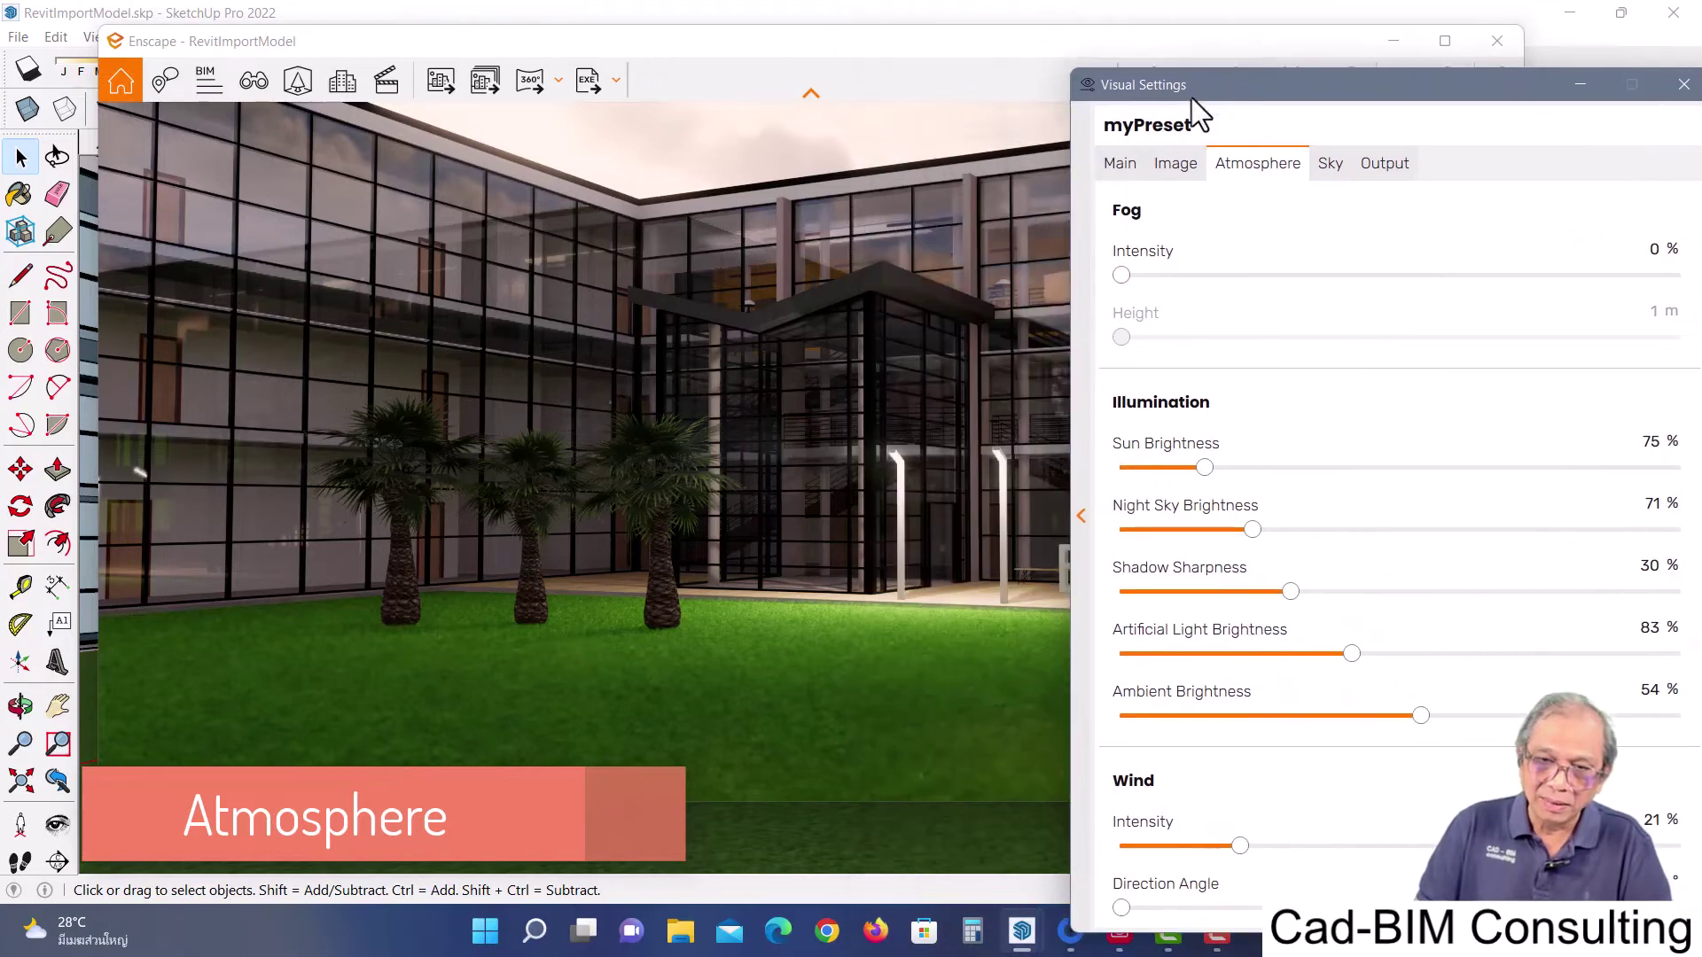
# Switch the render to the saved Perspective view
pyautogui.moveTo(460, 35); pyautogui.dragTo(455, 216)
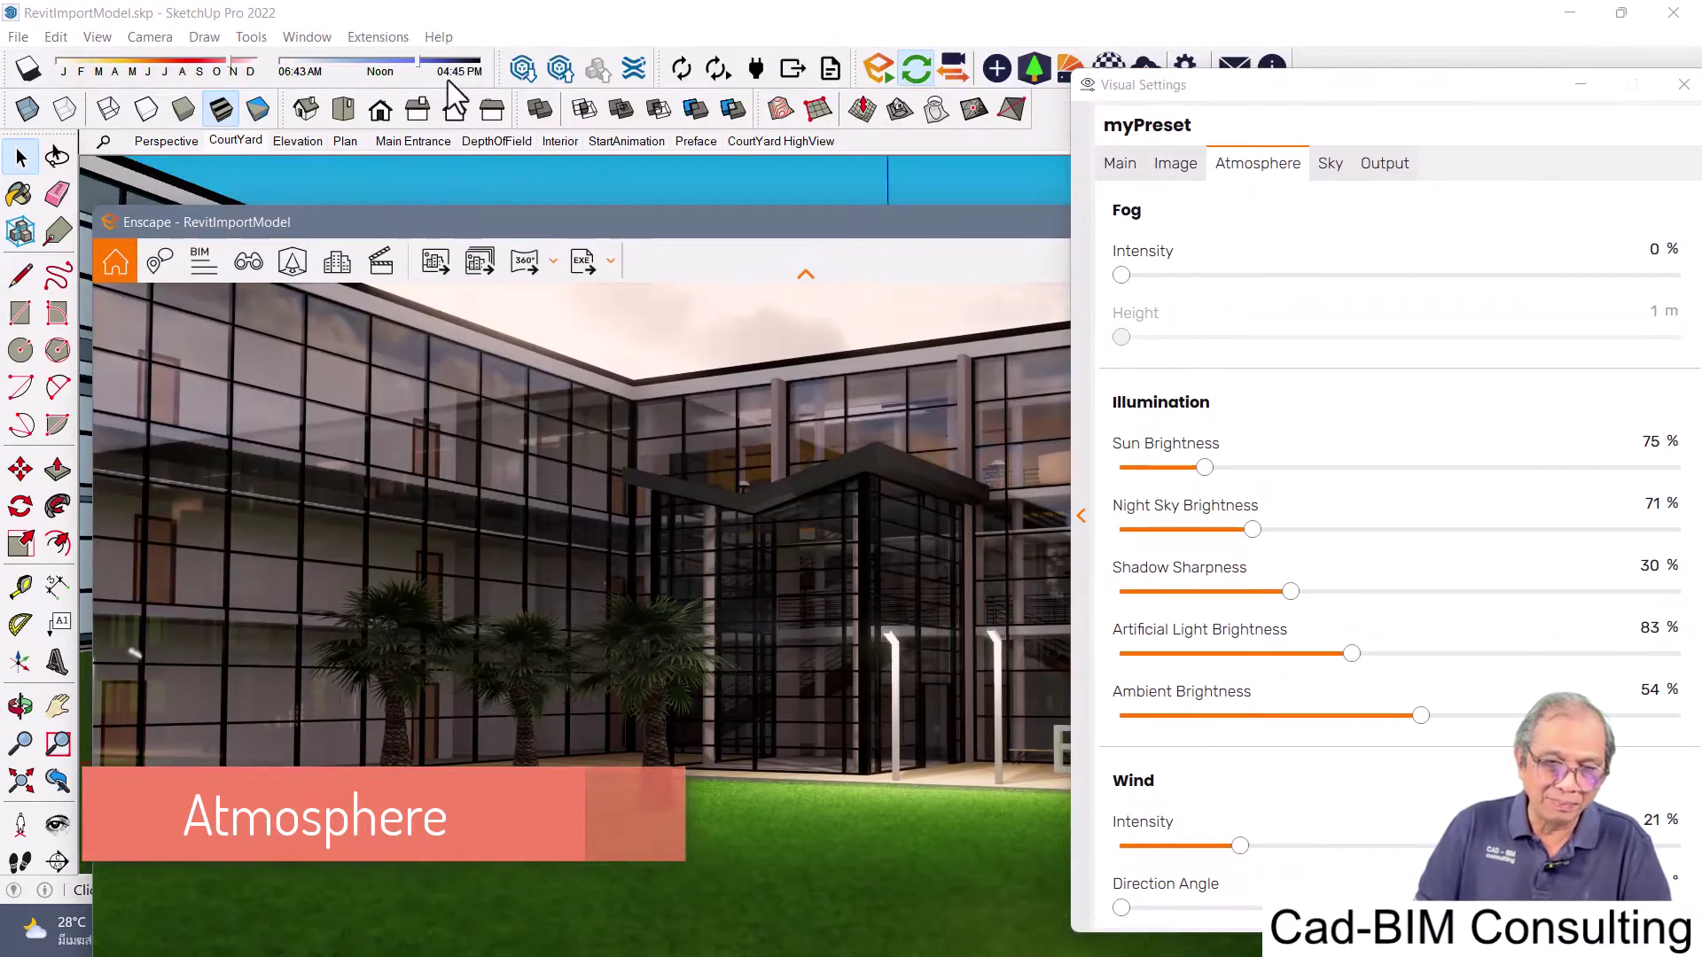
pyautogui.click(249, 261)
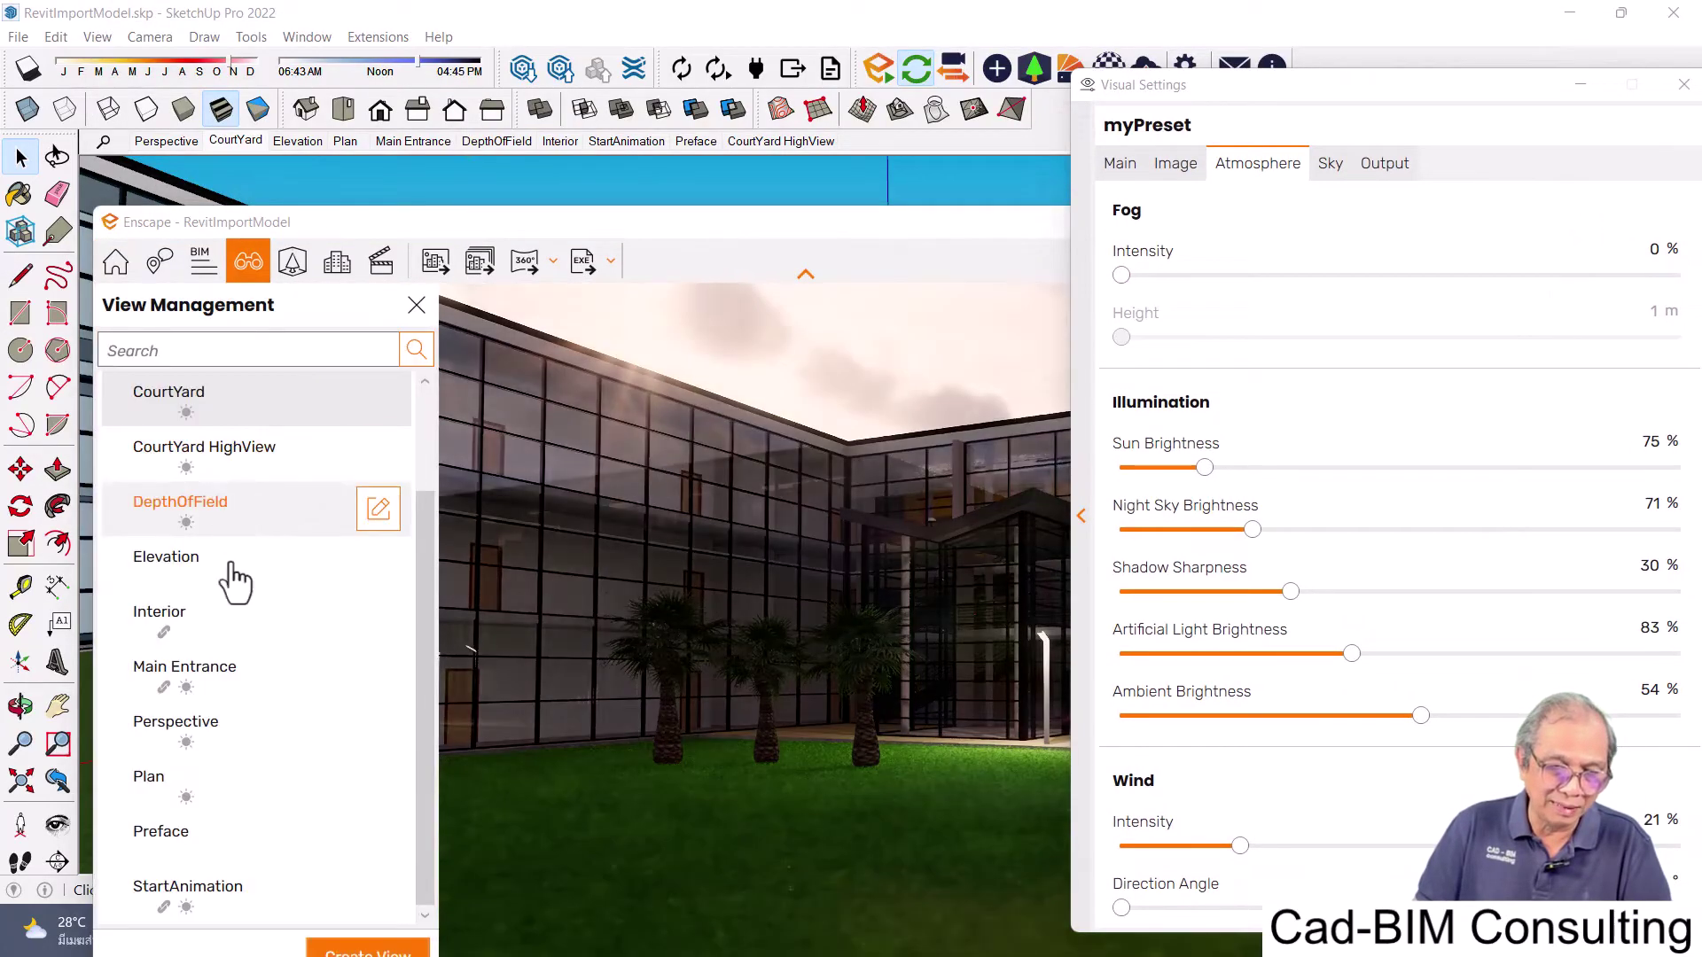
pyautogui.click(217, 736)
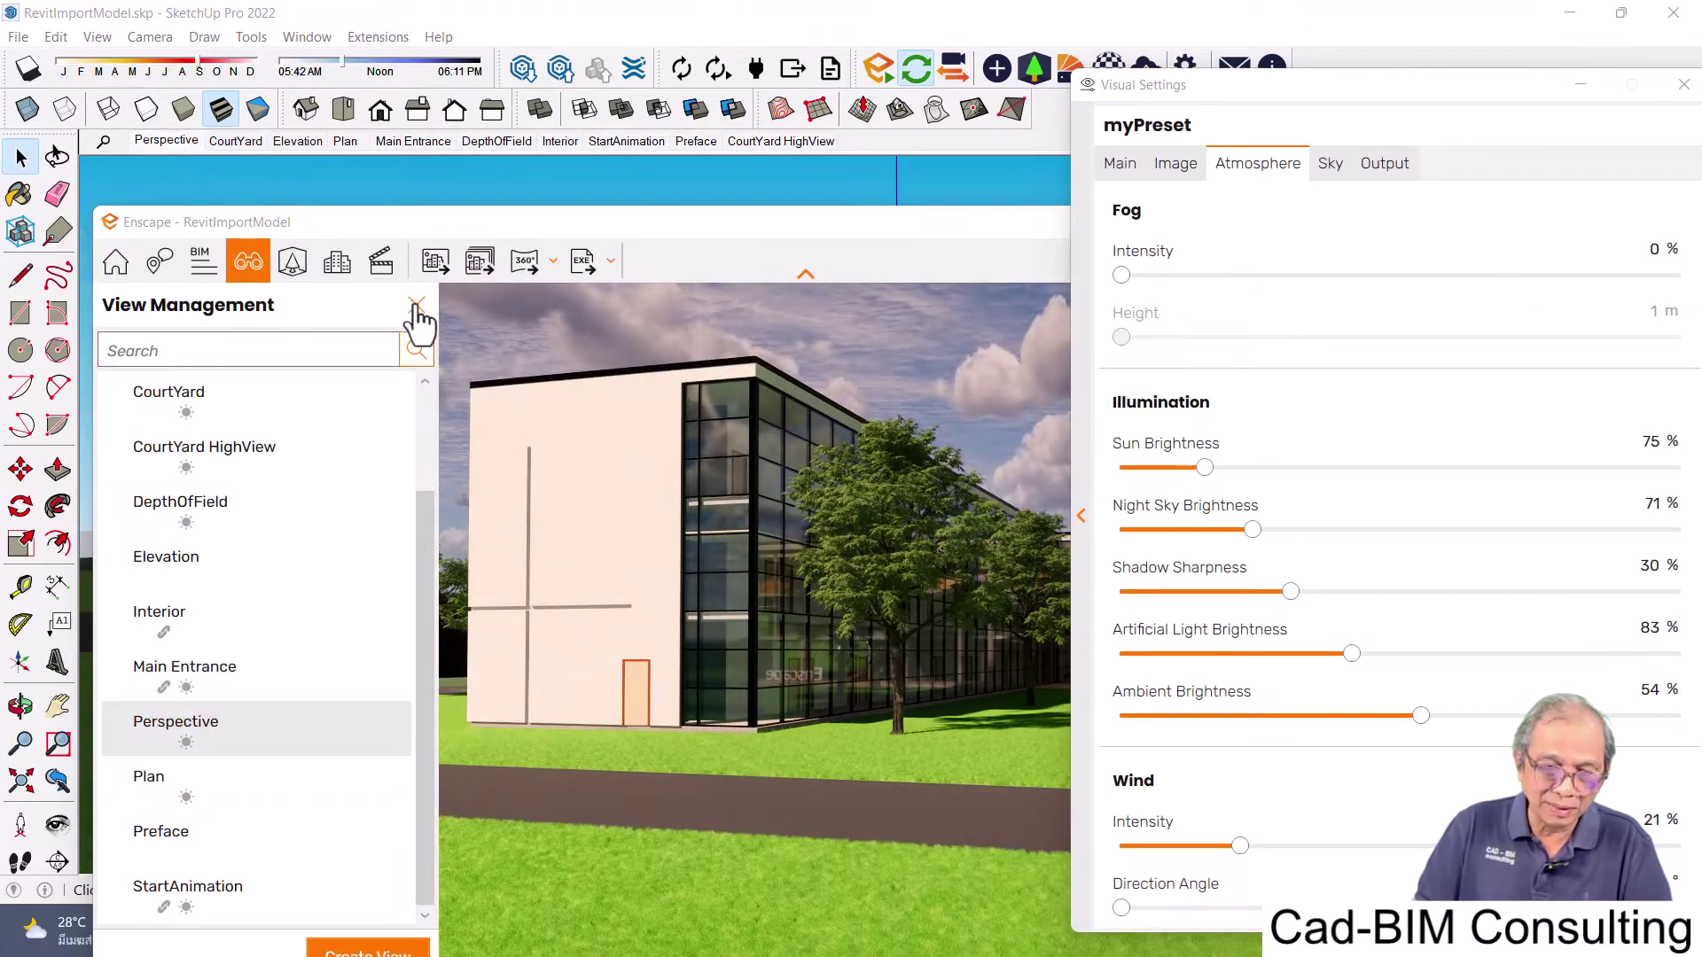
pyautogui.click(414, 305)
# Arrange the Enscape render and Visual Settings windows side by side
pyautogui.moveTo(657, 226); pyautogui.dragTo(561, 28)
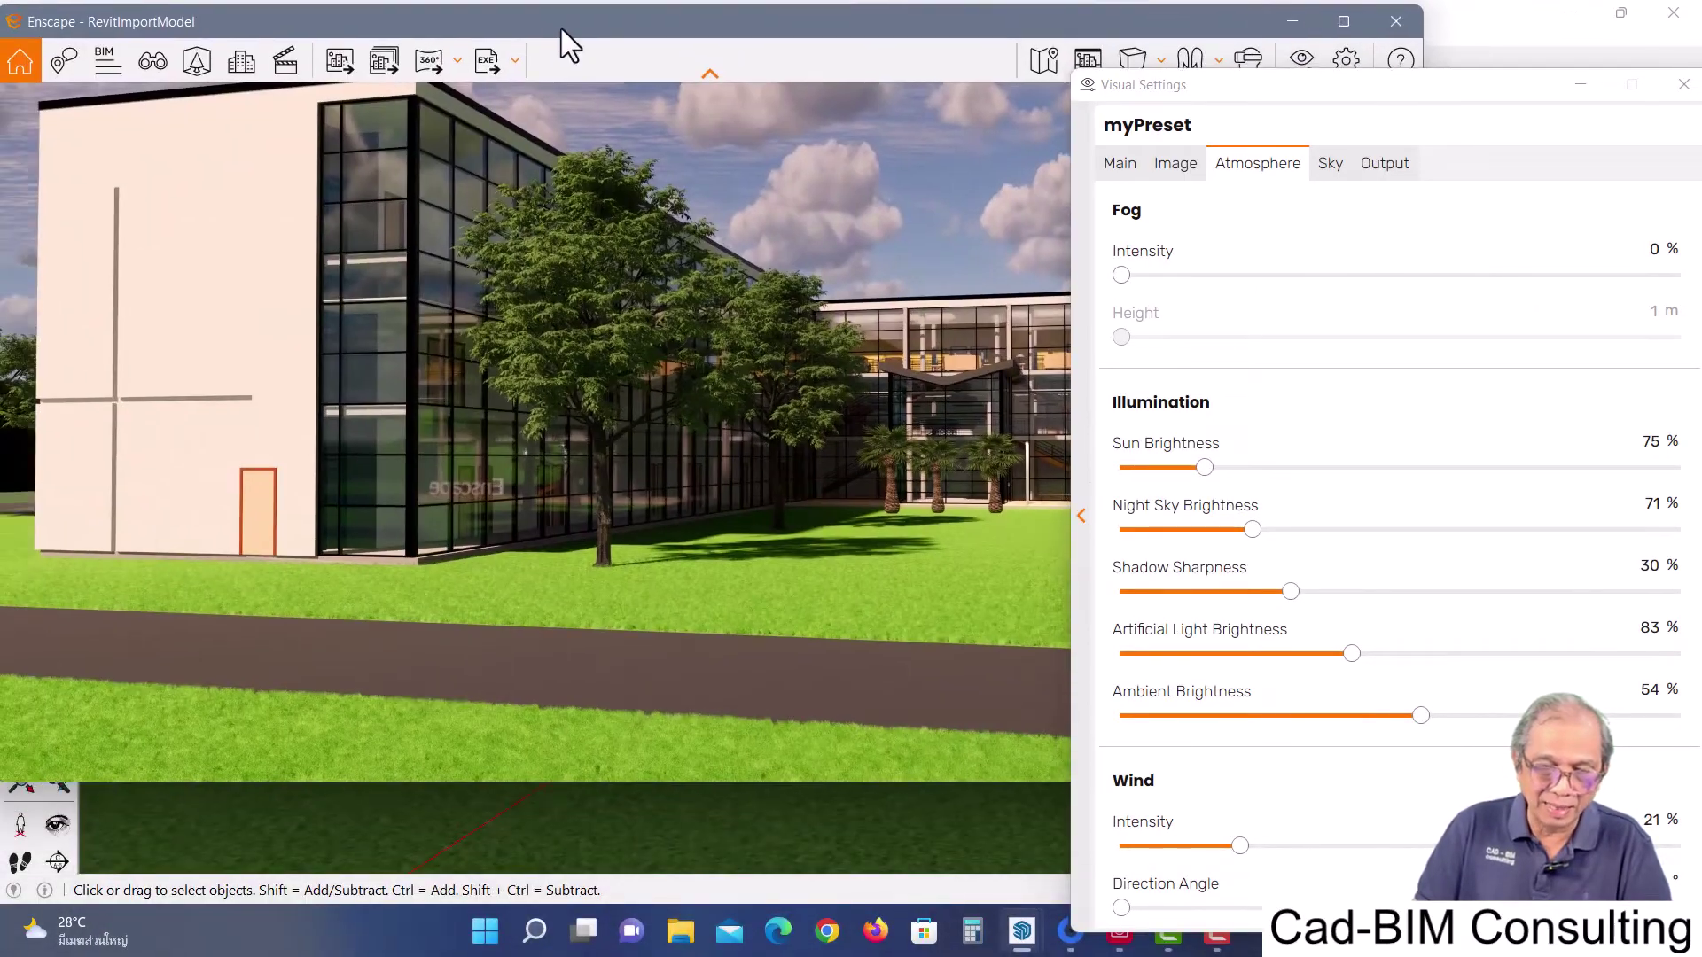
pyautogui.moveTo(1546, 89)
pyautogui.mouseDown()
pyautogui.moveTo(1140, 190)
pyautogui.moveTo(911, 221)
pyautogui.mouseUp()
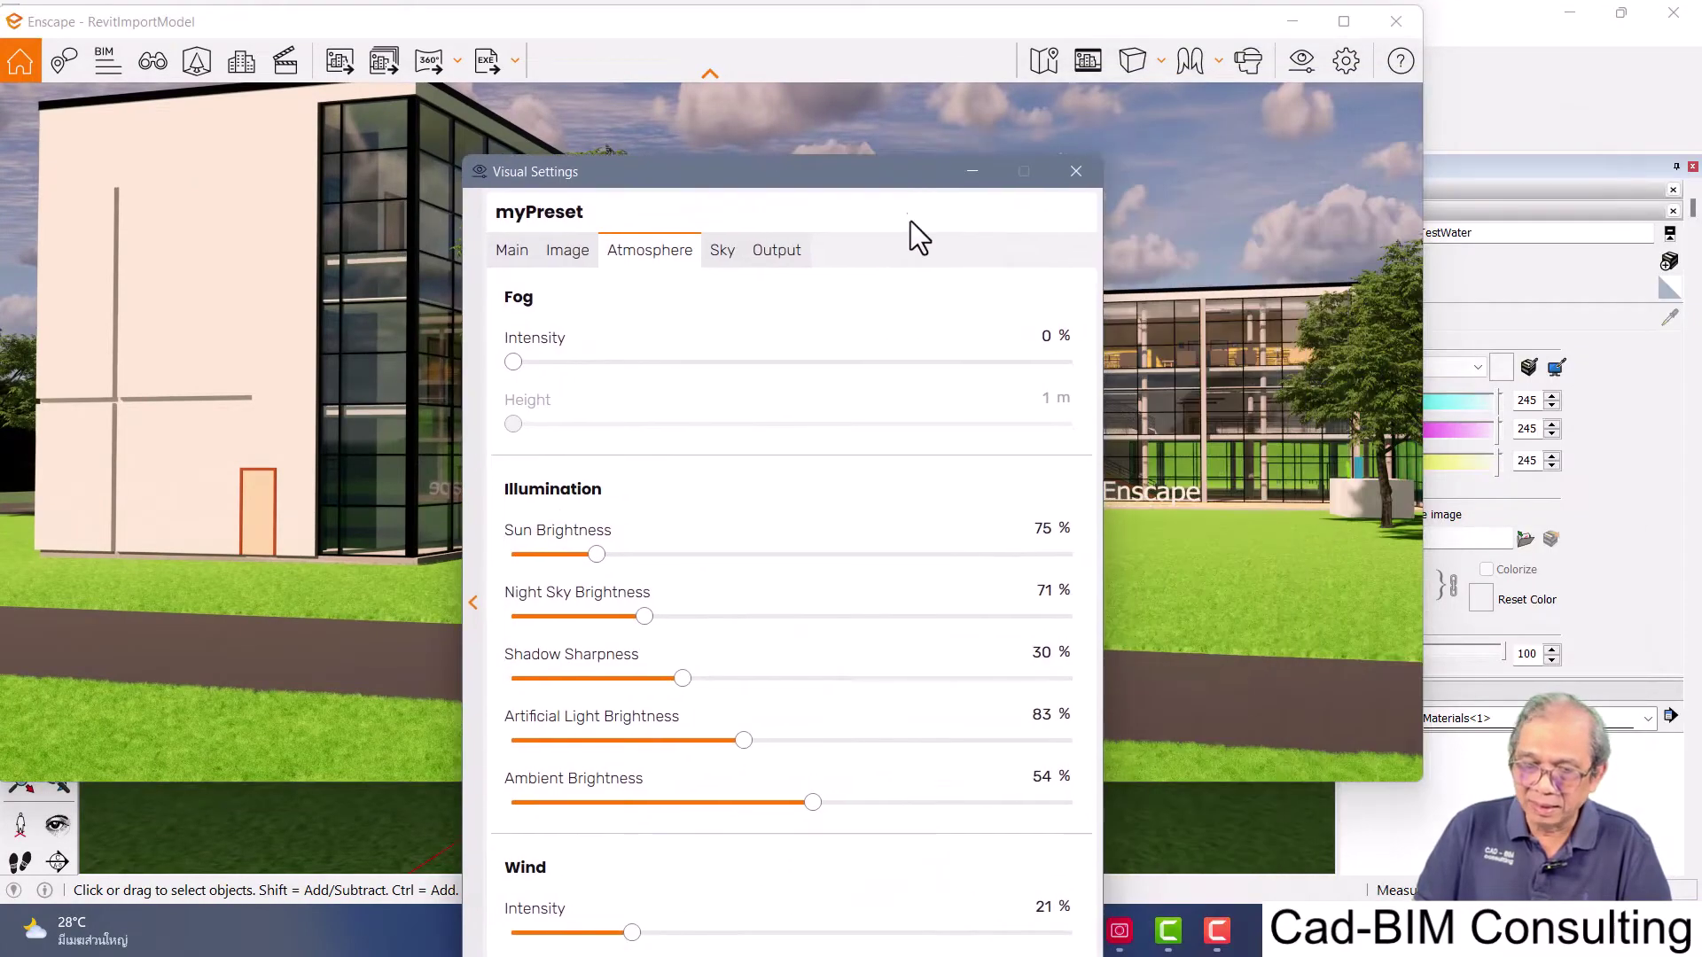
pyautogui.moveTo(1421, 772); pyautogui.dragTo(1139, 780)
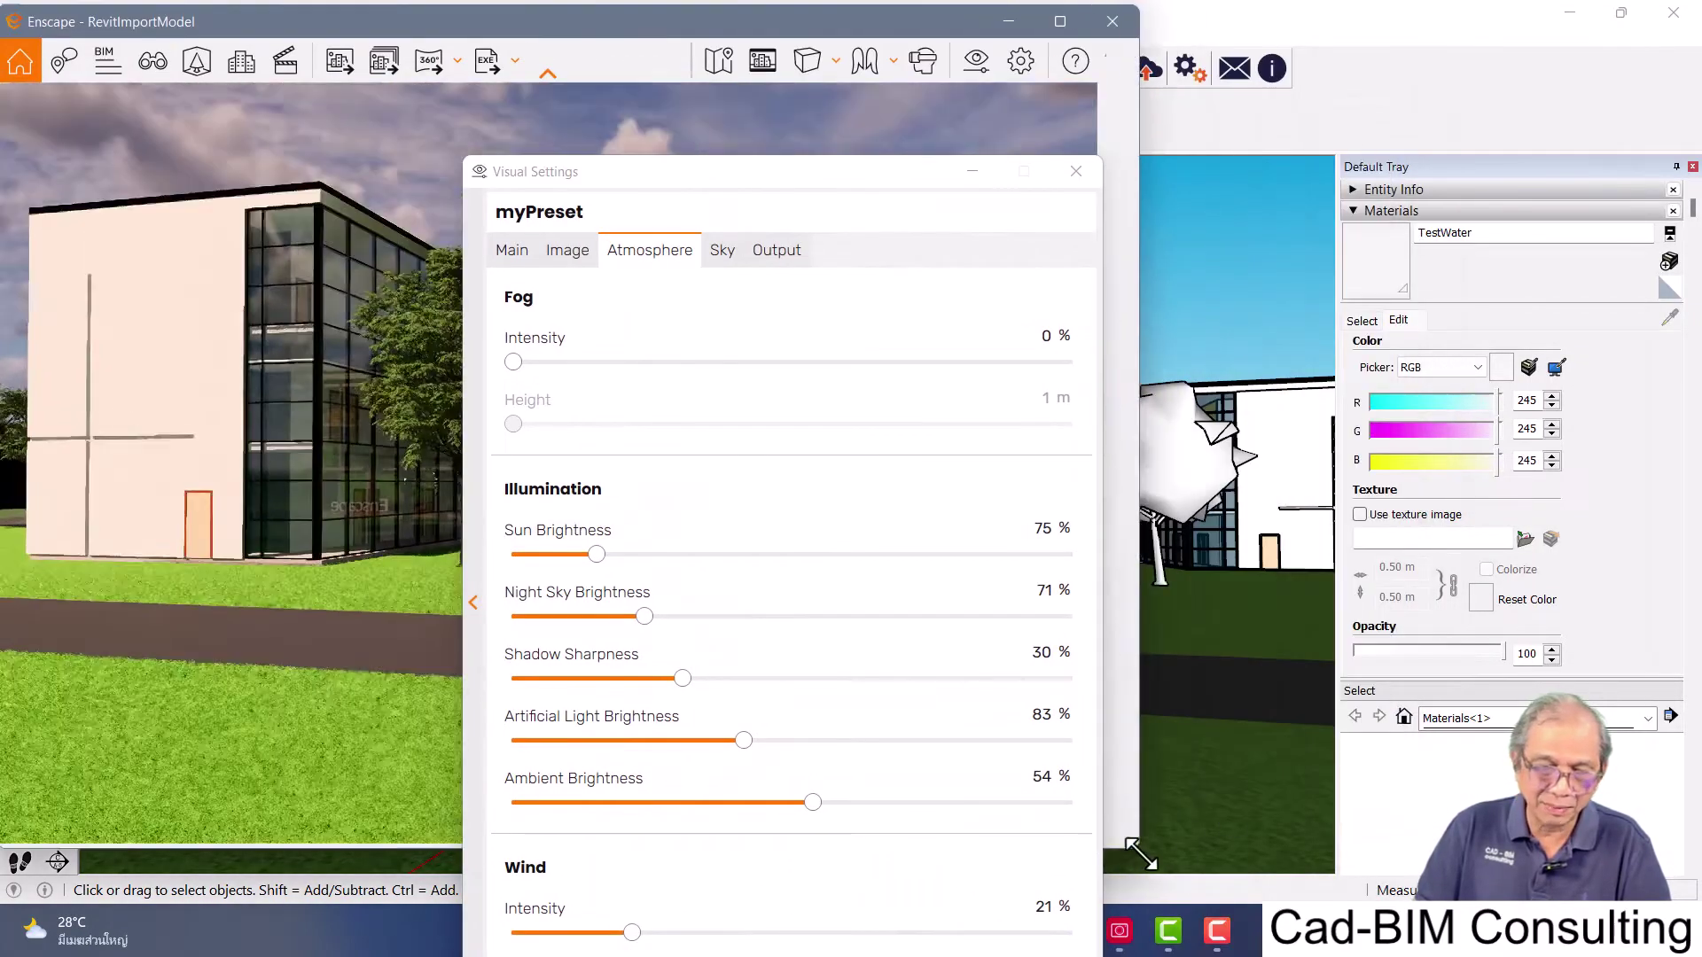
pyautogui.moveTo(713, 173); pyautogui.dragTo(1324, 164)
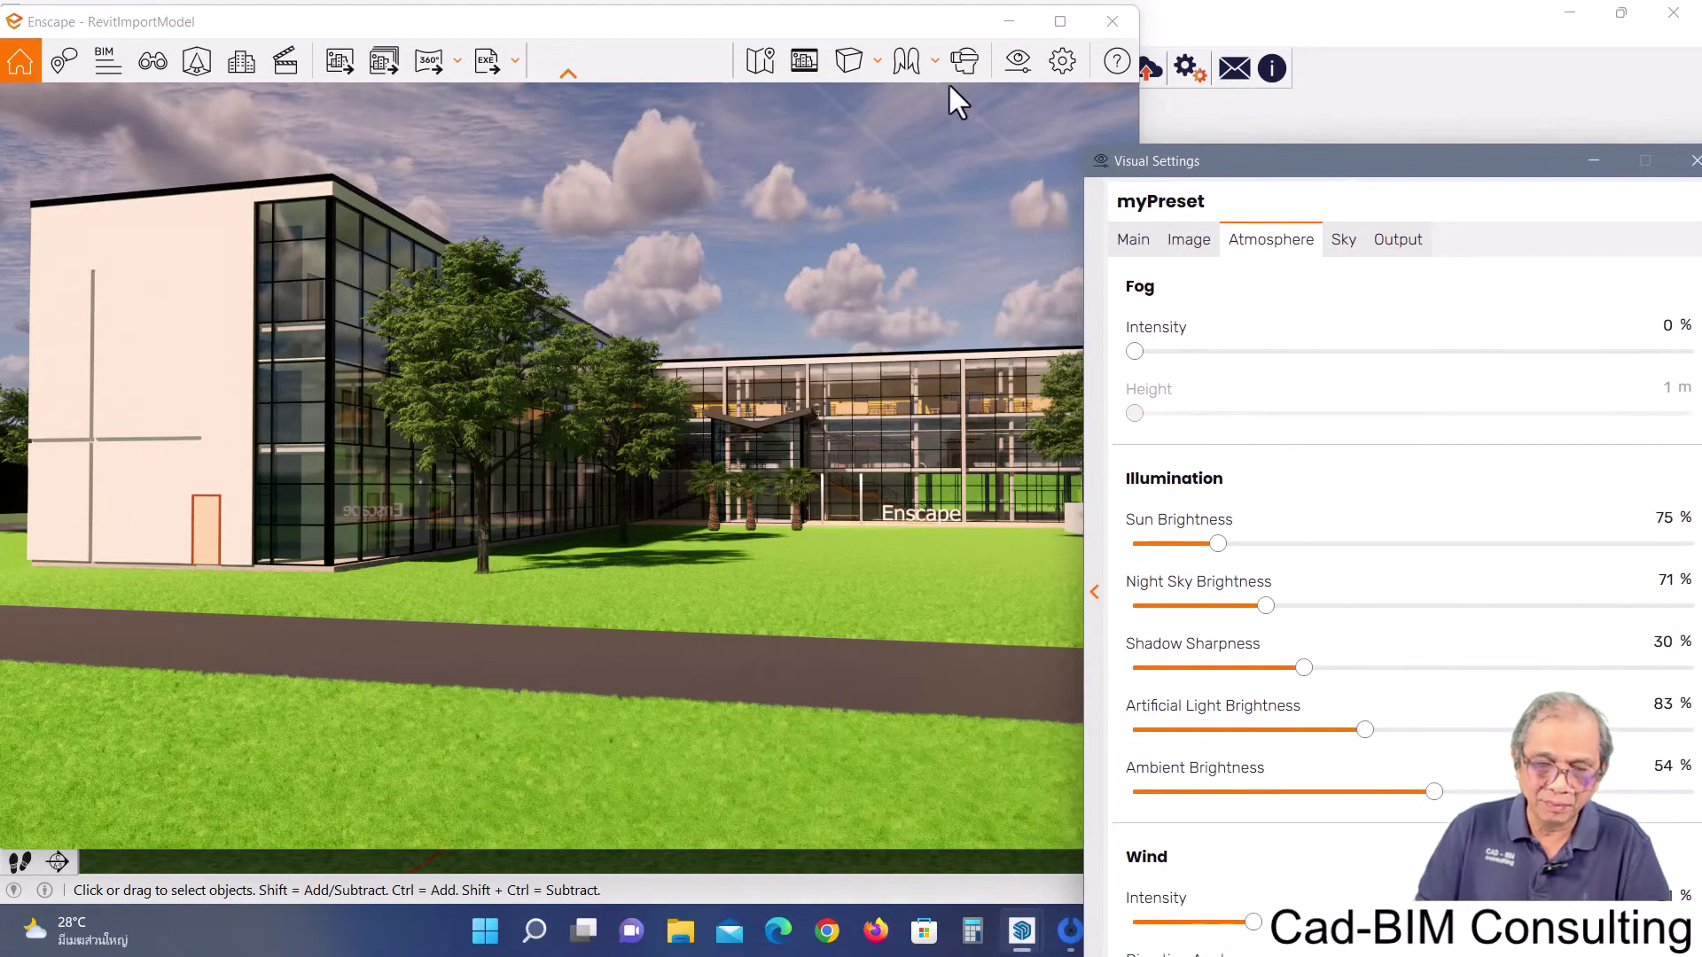
pyautogui.moveTo(611, 29)
pyautogui.mouseDown()
pyautogui.moveTo(653, 64)
pyautogui.moveTo(653, 39)
pyautogui.mouseUp()
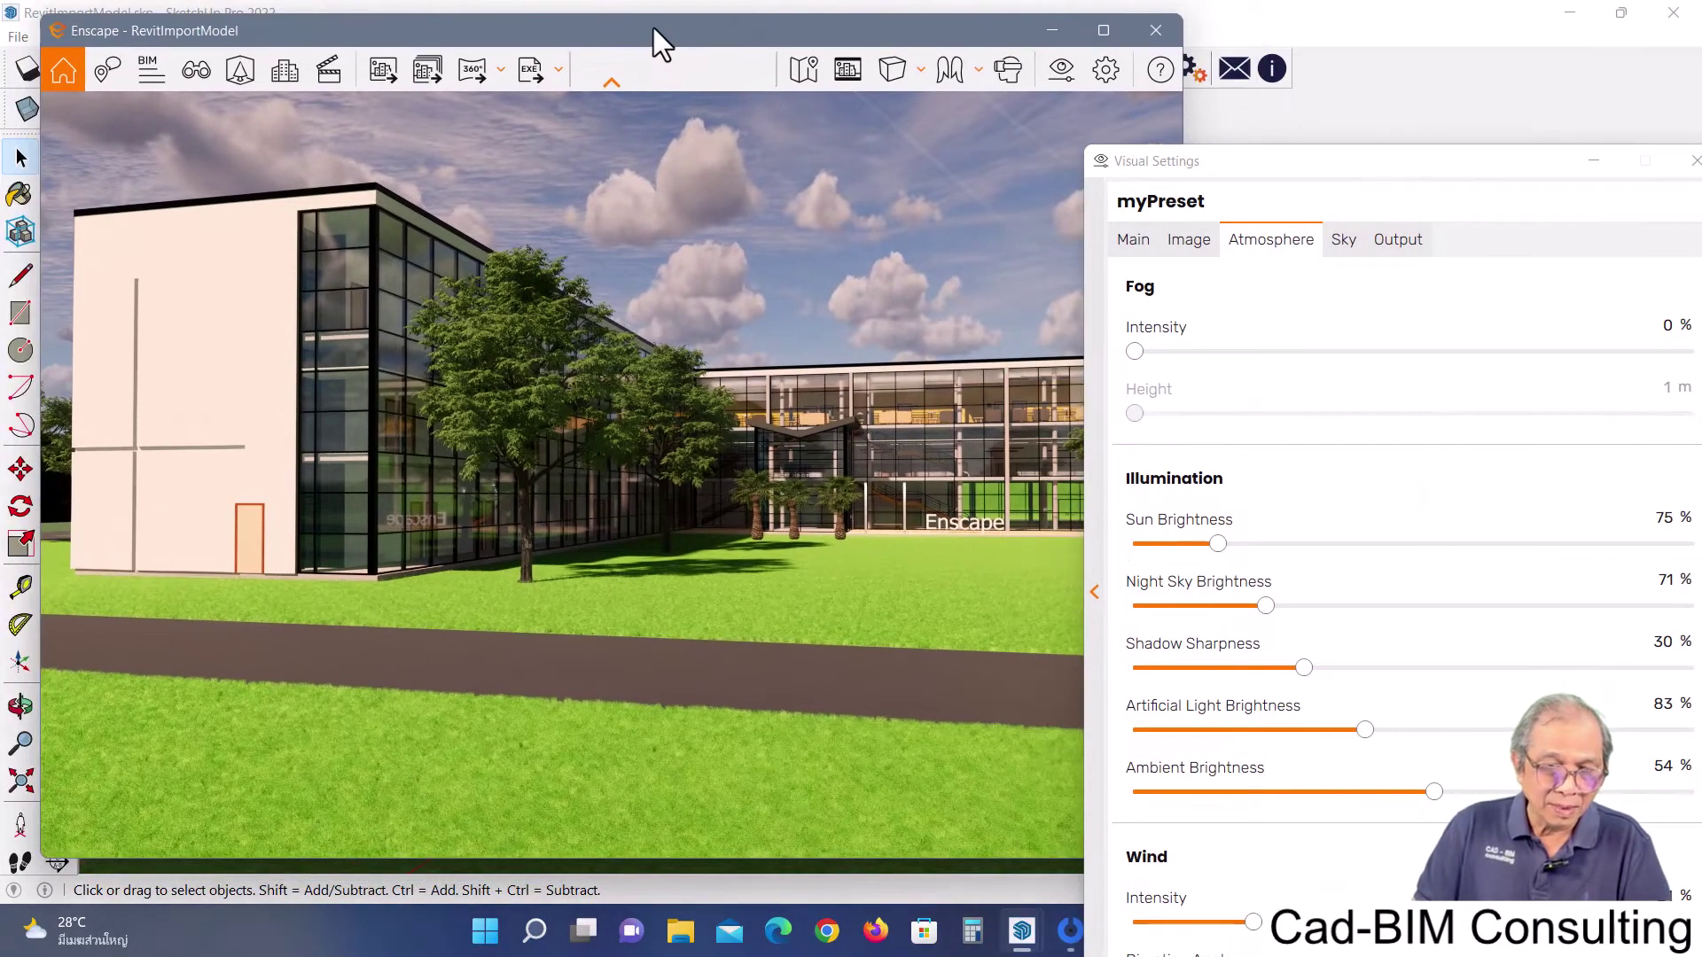
pyautogui.moveTo(1230, 166); pyautogui.dragTo(1131, 158)
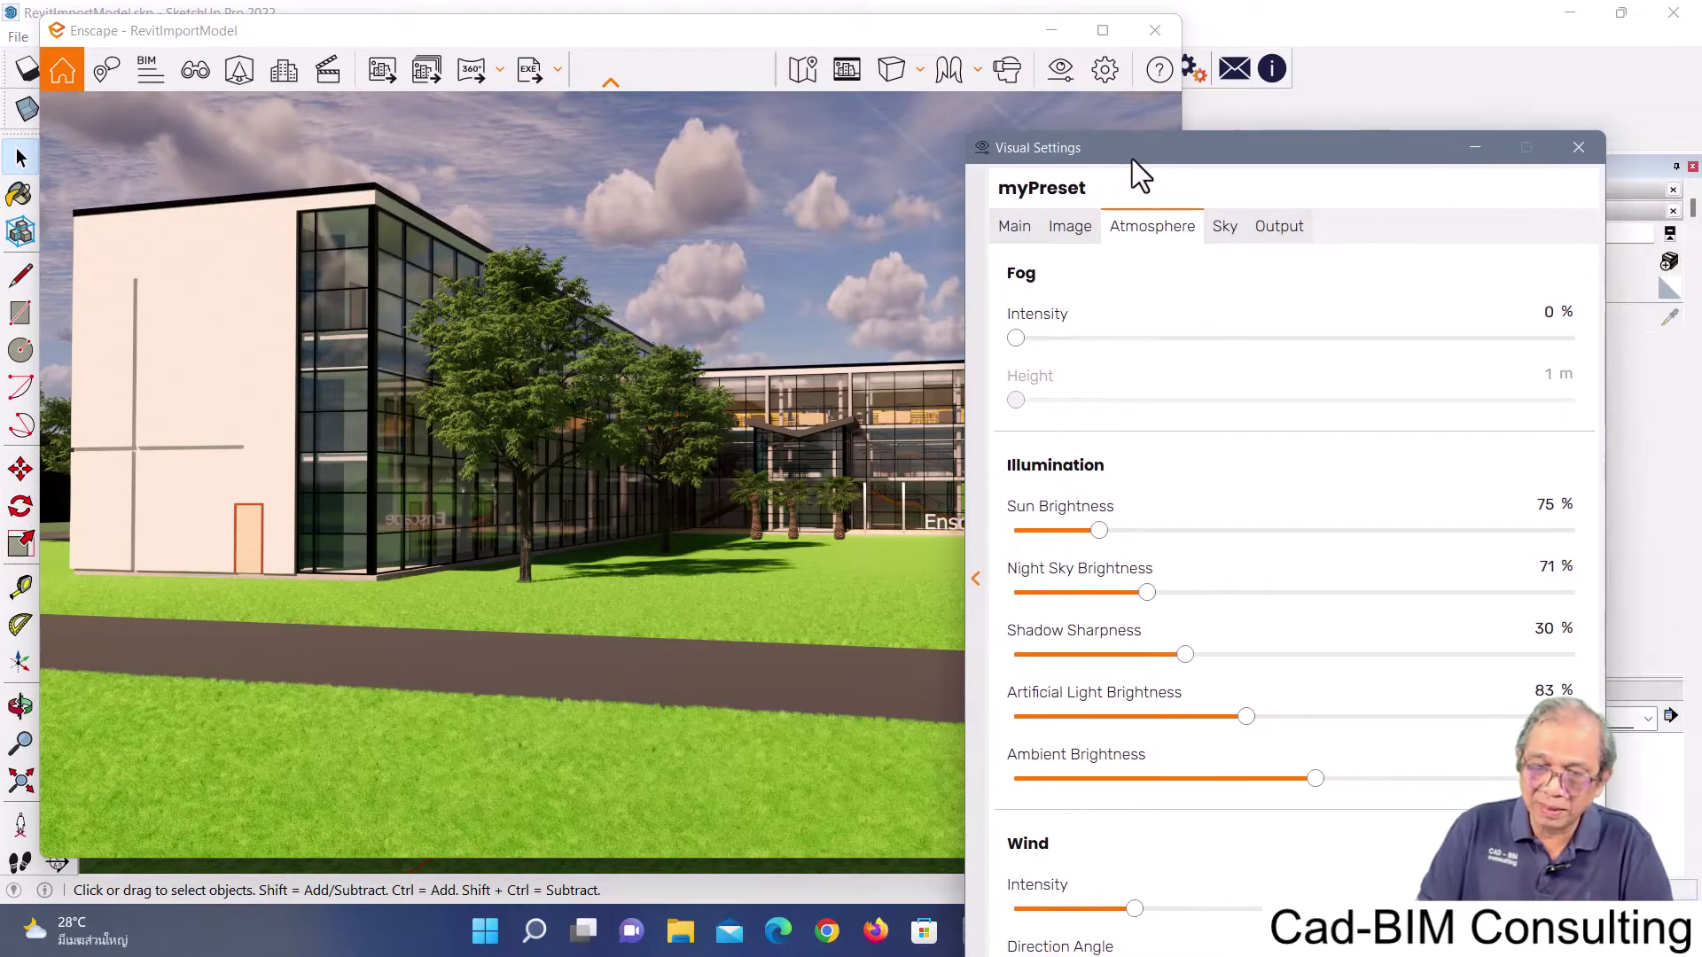
# Turn fog on and adjust Fog Height, settling at 31 m
pyautogui.moveTo(1018, 335)
pyautogui.mouseDown()
pyautogui.moveTo(1407, 360)
pyautogui.moveTo(1278, 369)
pyautogui.moveTo(1597, 374)
pyautogui.mouseUp()
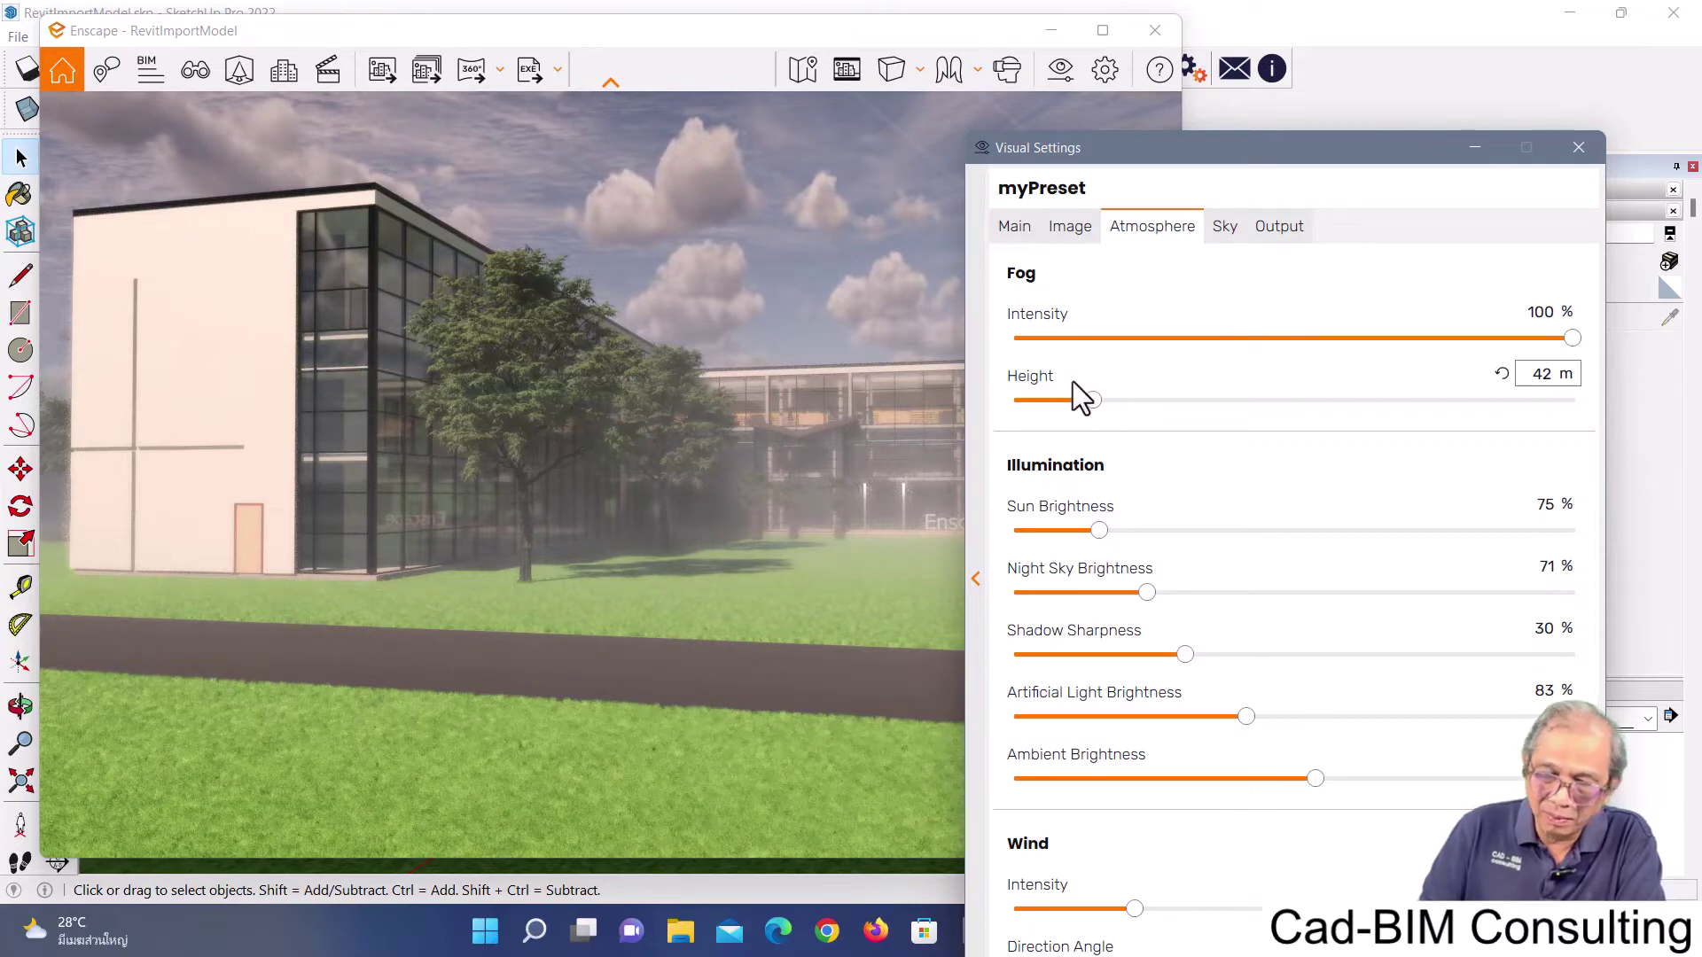
pyautogui.moveTo(1091, 400)
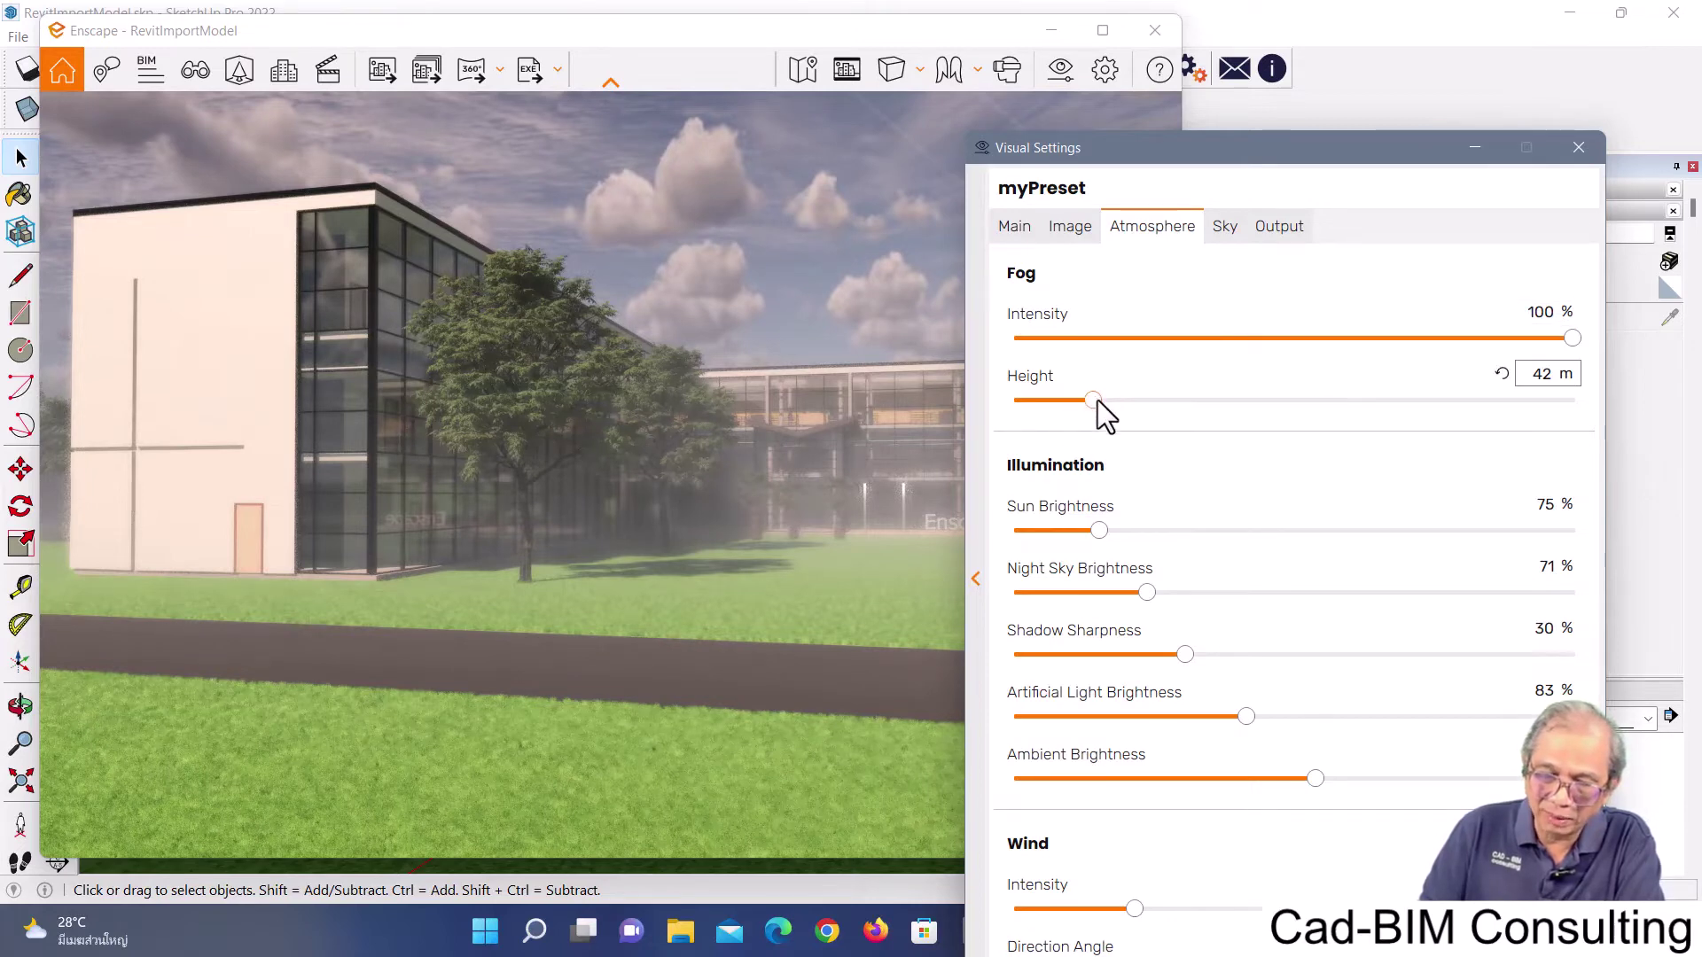
pyautogui.moveTo(1097, 400)
pyautogui.mouseDown()
pyautogui.moveTo(1028, 395)
pyautogui.moveTo(1306, 411)
pyautogui.mouseUp()
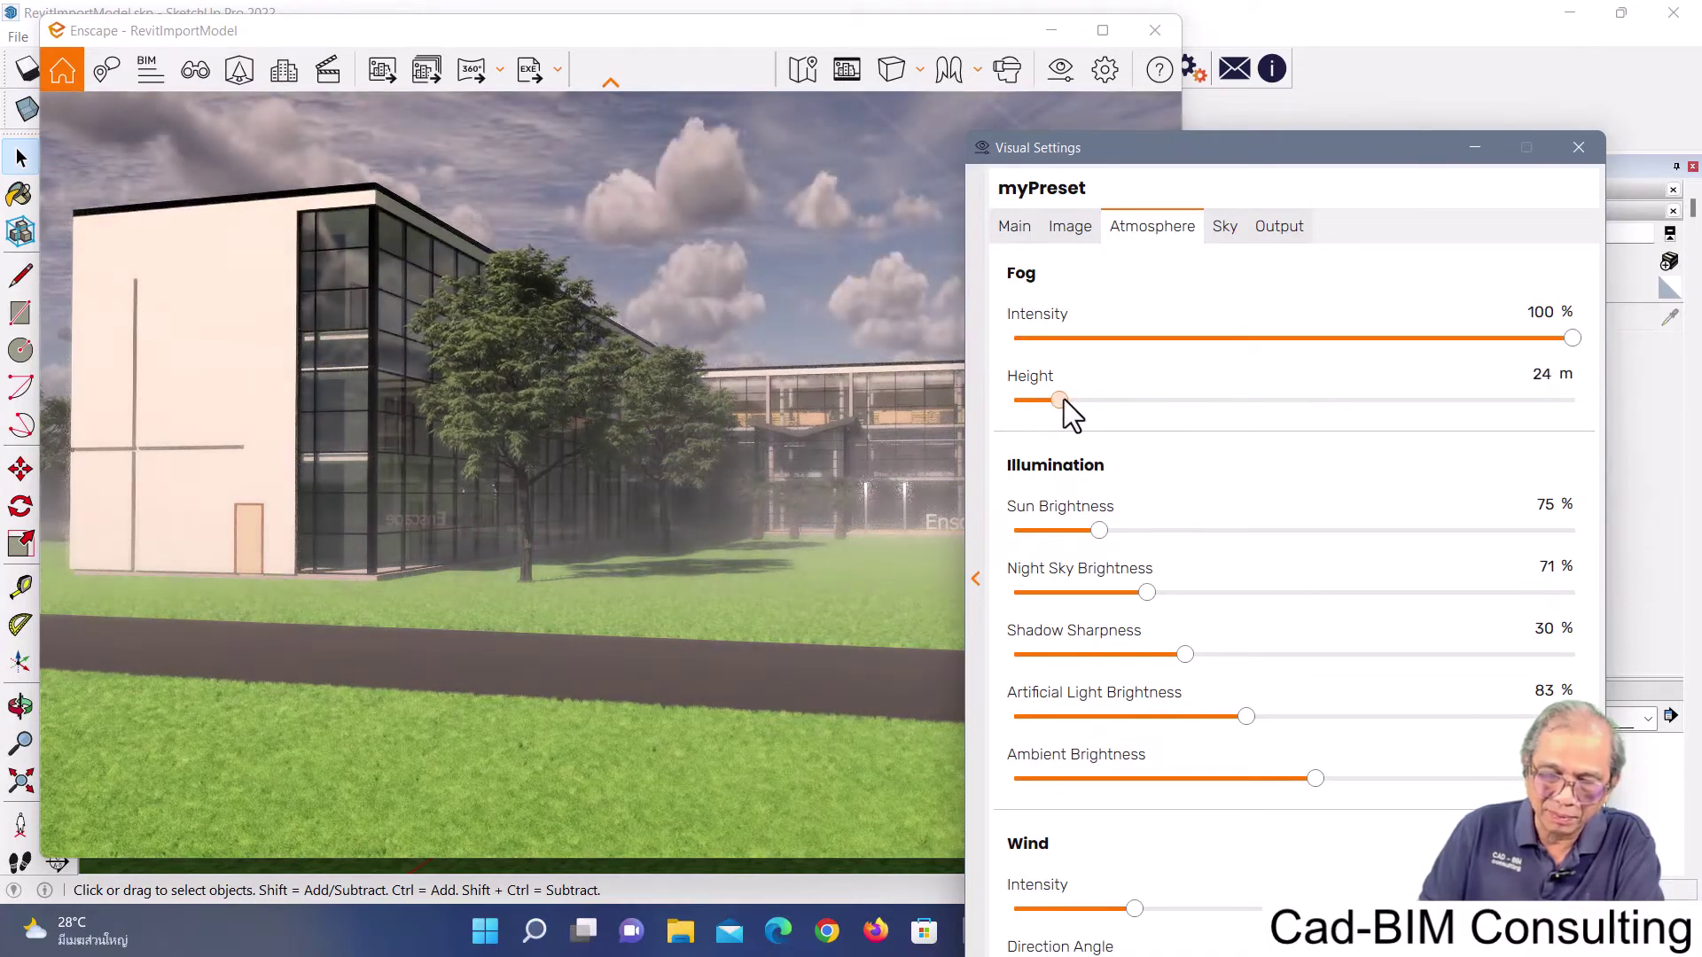
pyautogui.moveTo(1115, 399); pyautogui.dragTo(1047, 400)
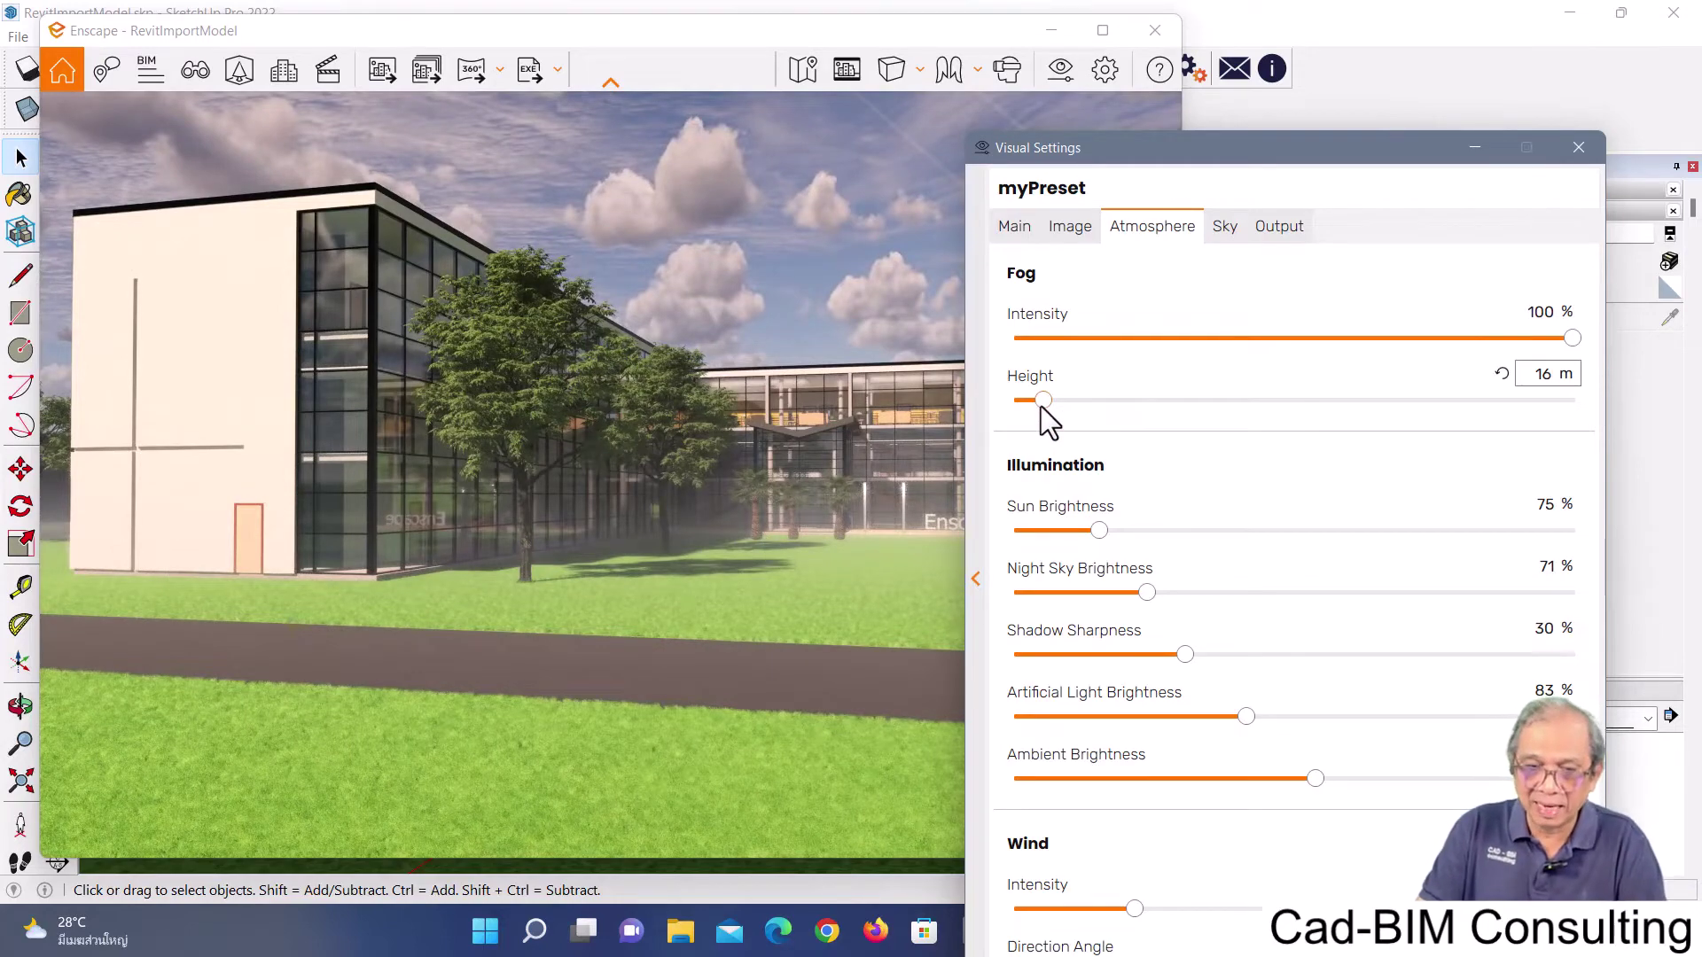
pyautogui.moveTo(1041, 403); pyautogui.dragTo(1070, 404)
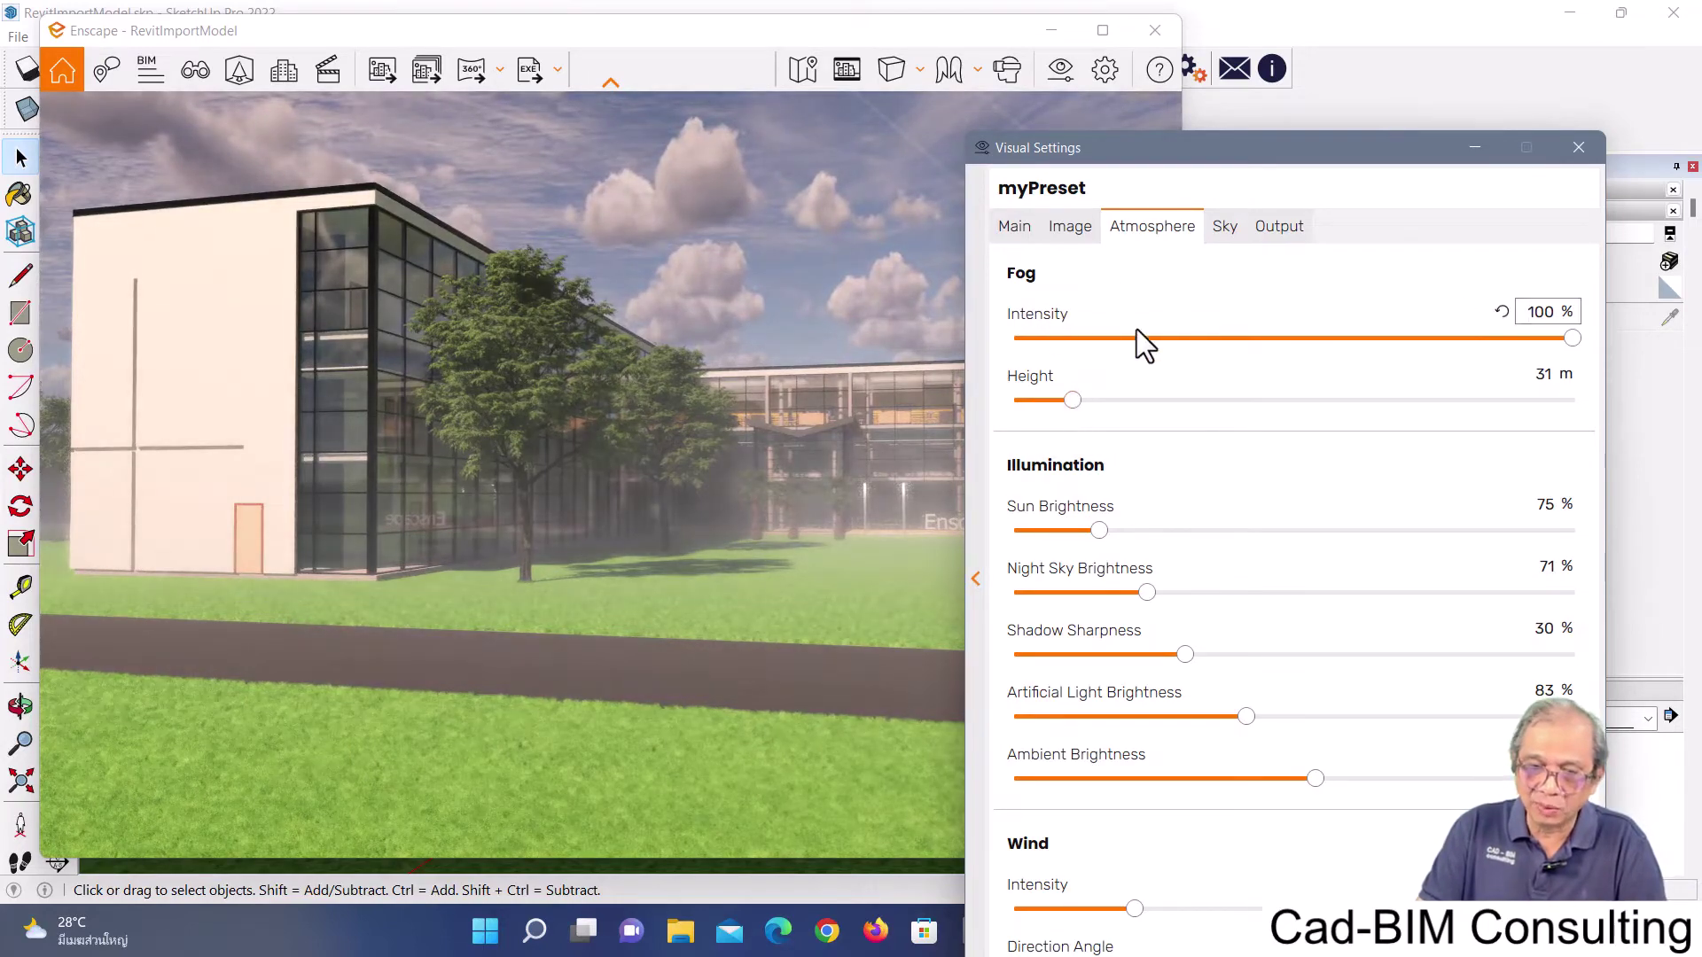
# Try several Fog Intensity amounts, then drop fog intensity to 0%
pyautogui.moveTo(1571, 337)
pyautogui.mouseDown()
pyautogui.moveTo(1334, 338)
pyautogui.moveTo(1428, 340)
pyautogui.mouseUp()
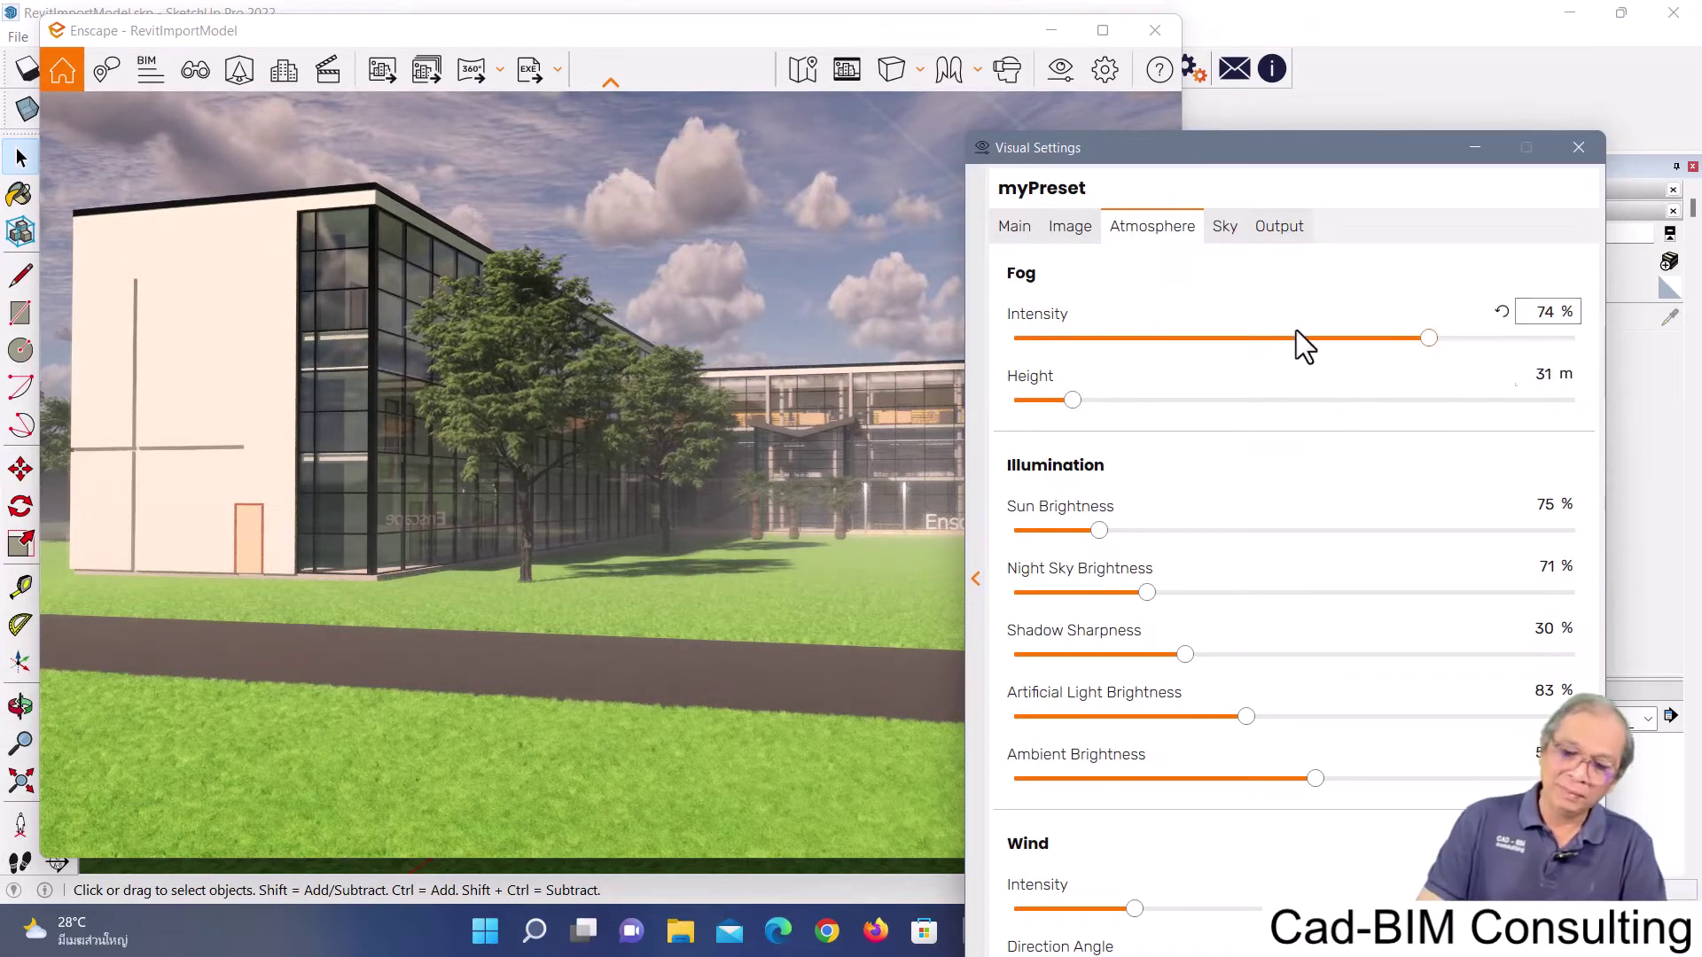
pyautogui.moveTo(1203, 151); pyautogui.dragTo(1136, 88)
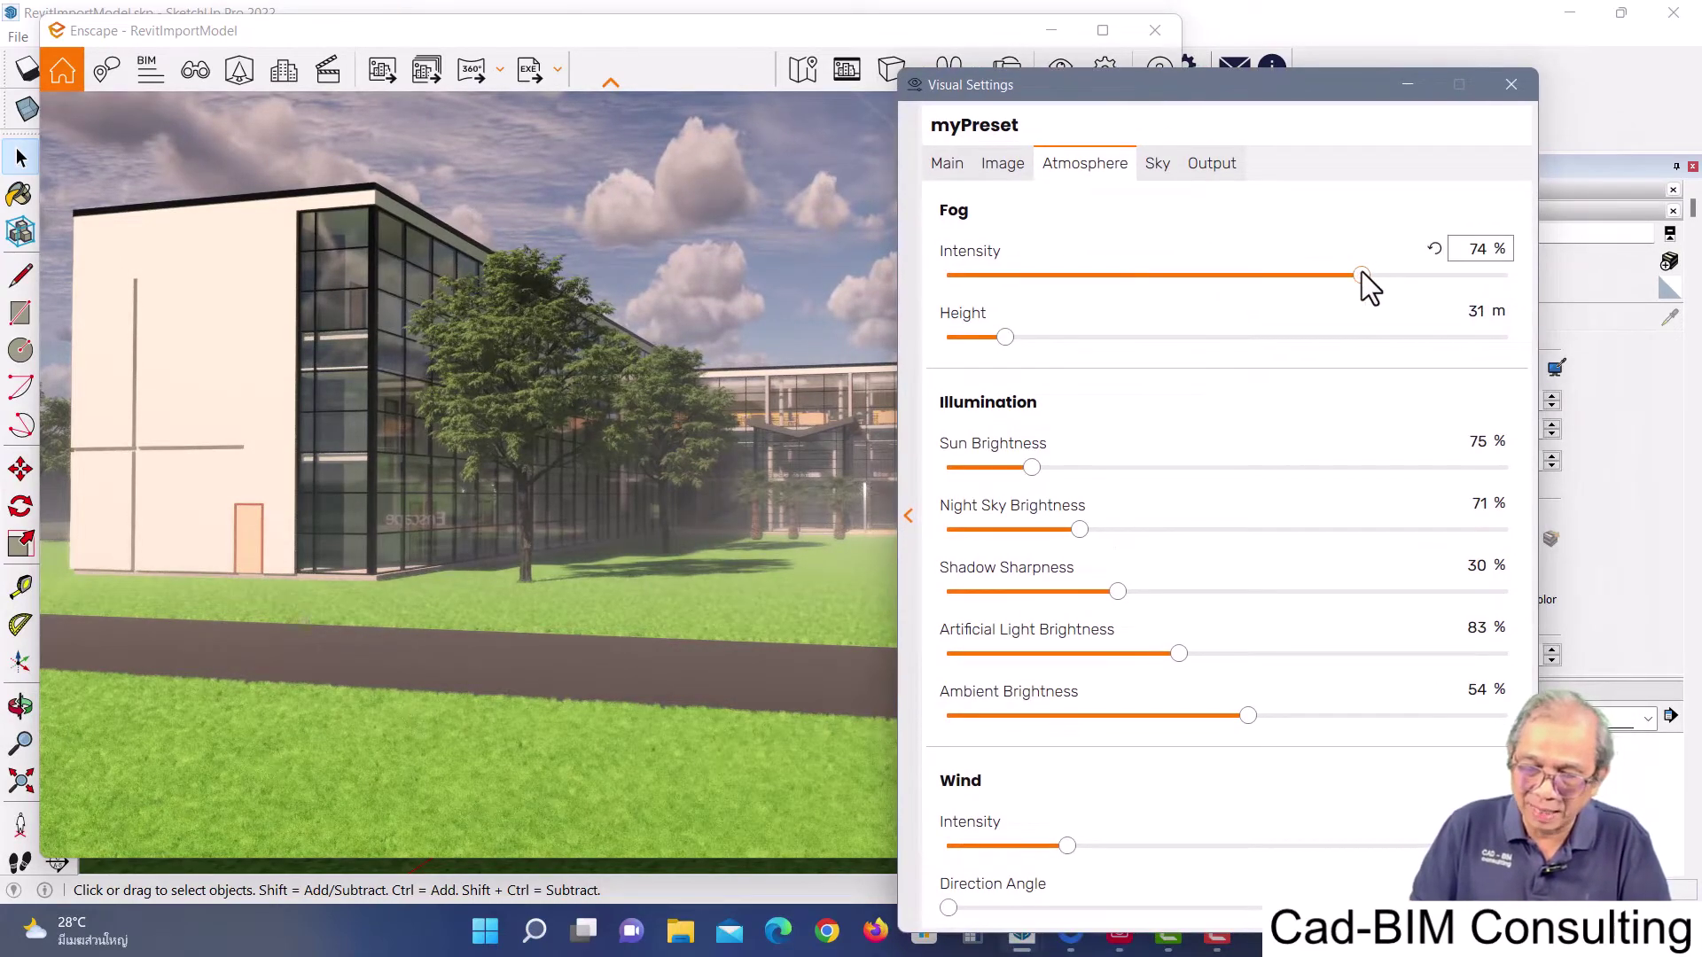
pyautogui.moveTo(1361, 273); pyautogui.dragTo(578, 289)
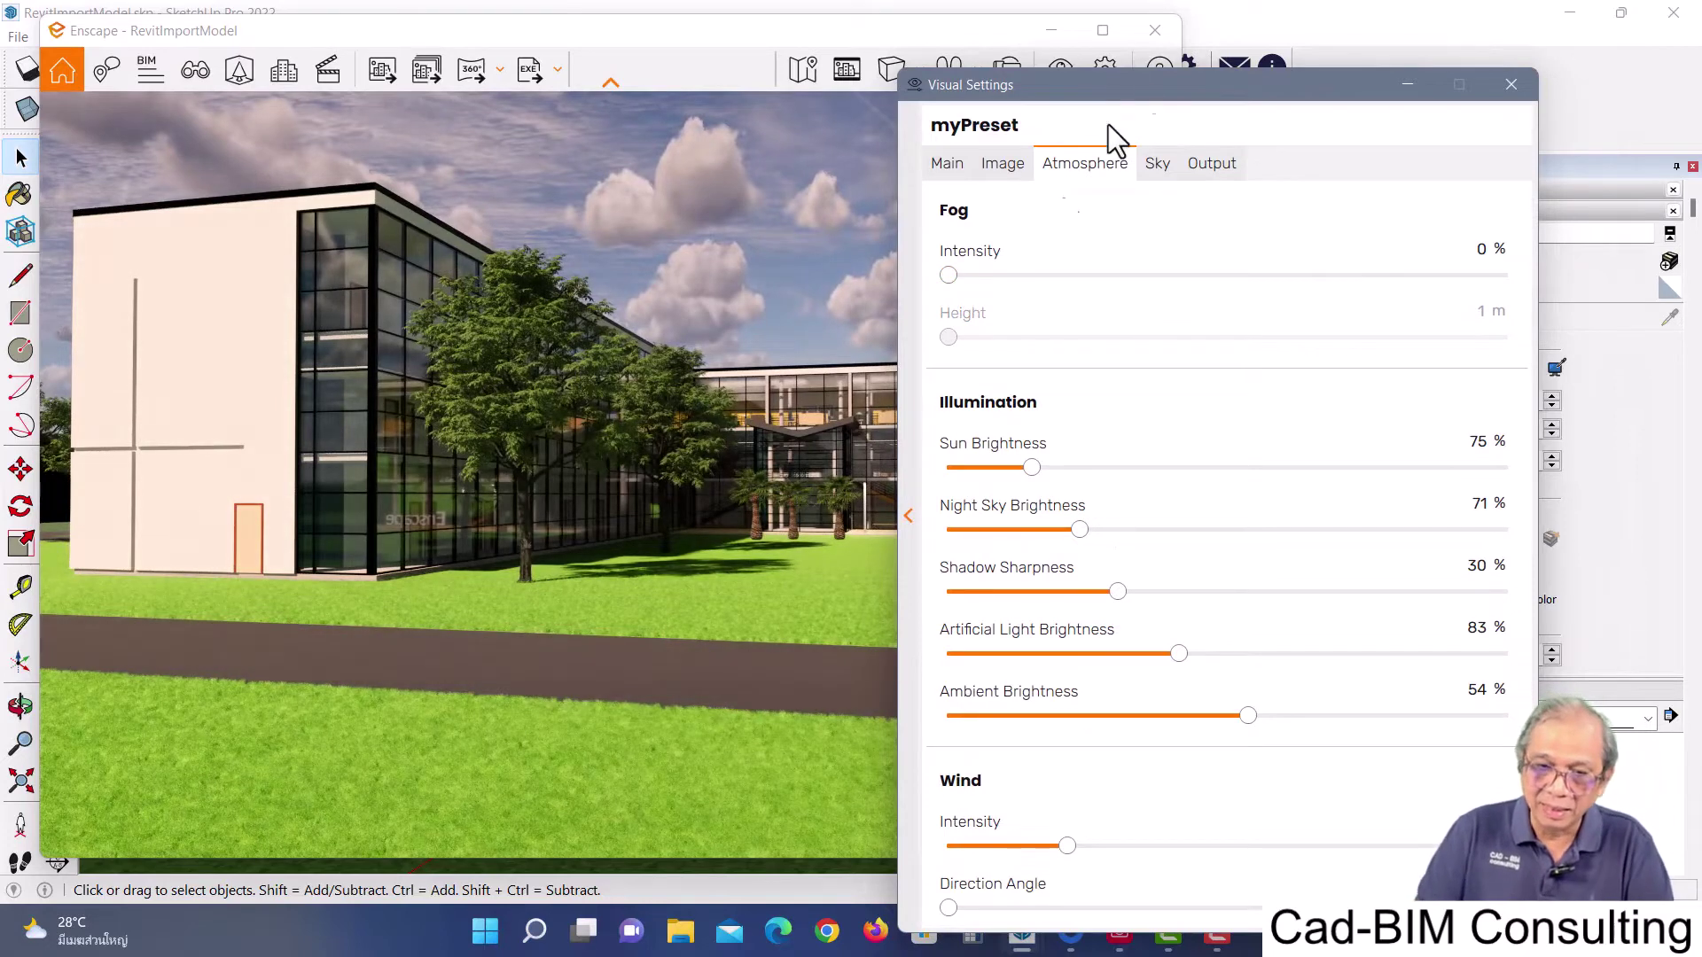
# Preview a much brighter sun, then settle Sun Brightness at 58%
pyautogui.moveTo(1113, 93); pyautogui.dragTo(1120, 79)
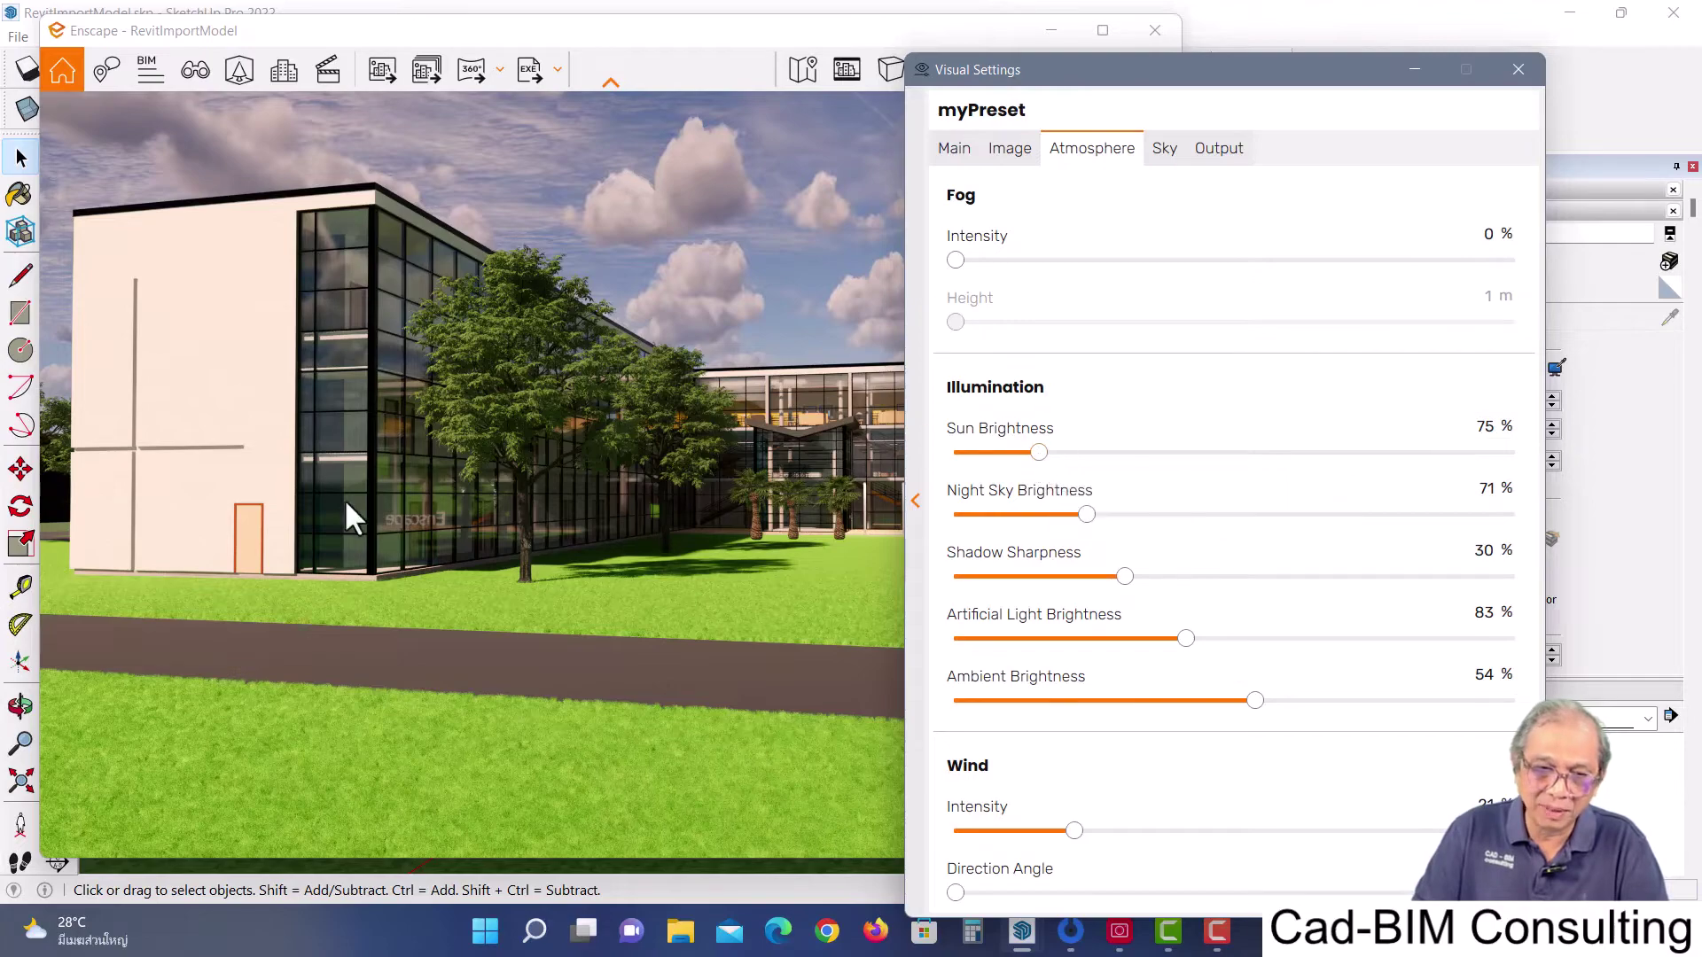
pyautogui.moveTo(1037, 450)
pyautogui.mouseDown()
pyautogui.moveTo(1462, 439)
pyautogui.moveTo(1241, 445)
pyautogui.moveTo(1397, 449)
pyautogui.mouseUp()
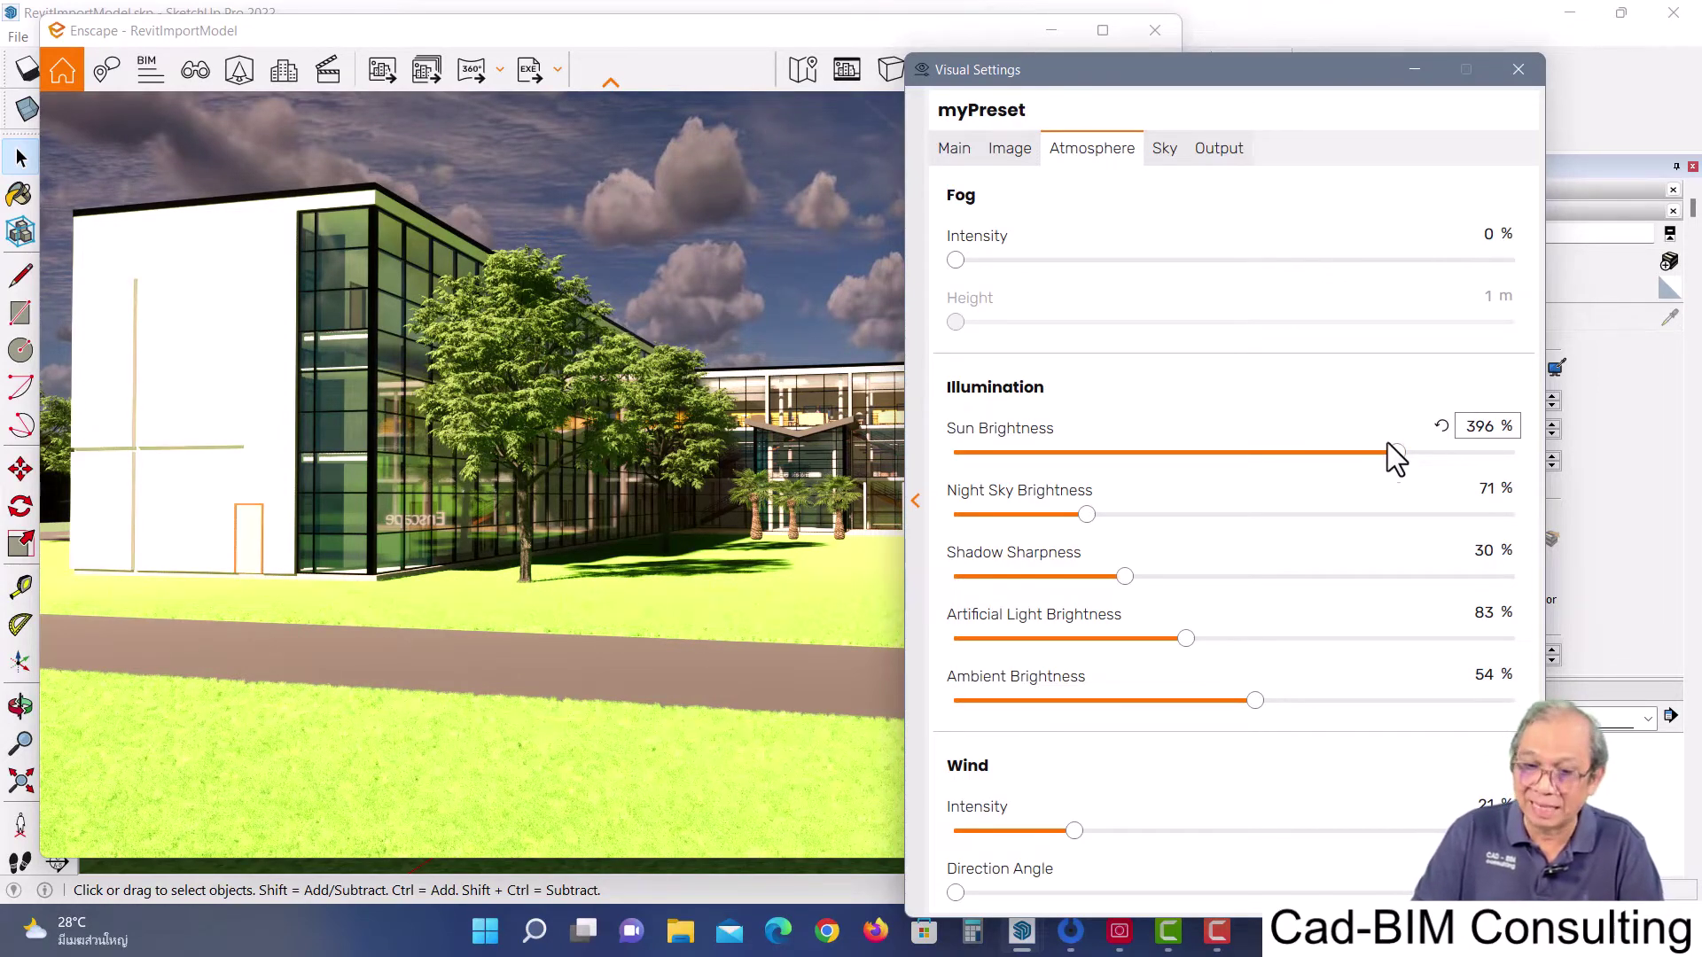
pyautogui.moveTo(1397, 448); pyautogui.dragTo(1020, 453)
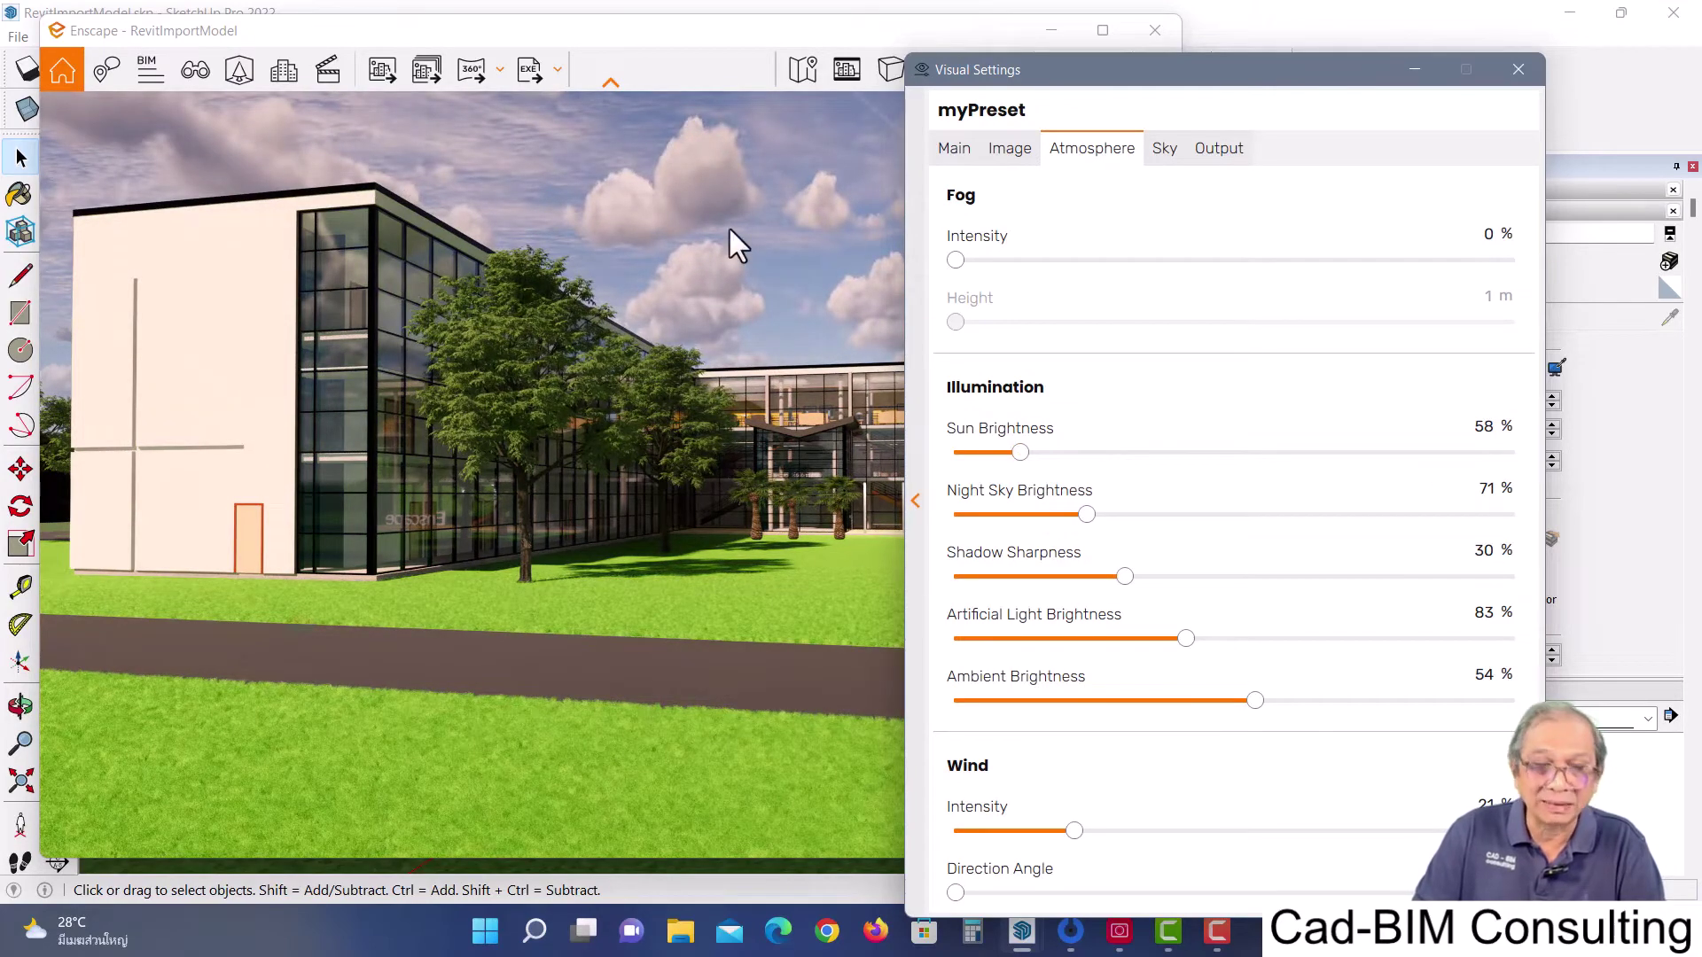
# Set Night Sky Brightness to 69% and shift the camera toward the courtyard trees
pyautogui.click(1082, 509)
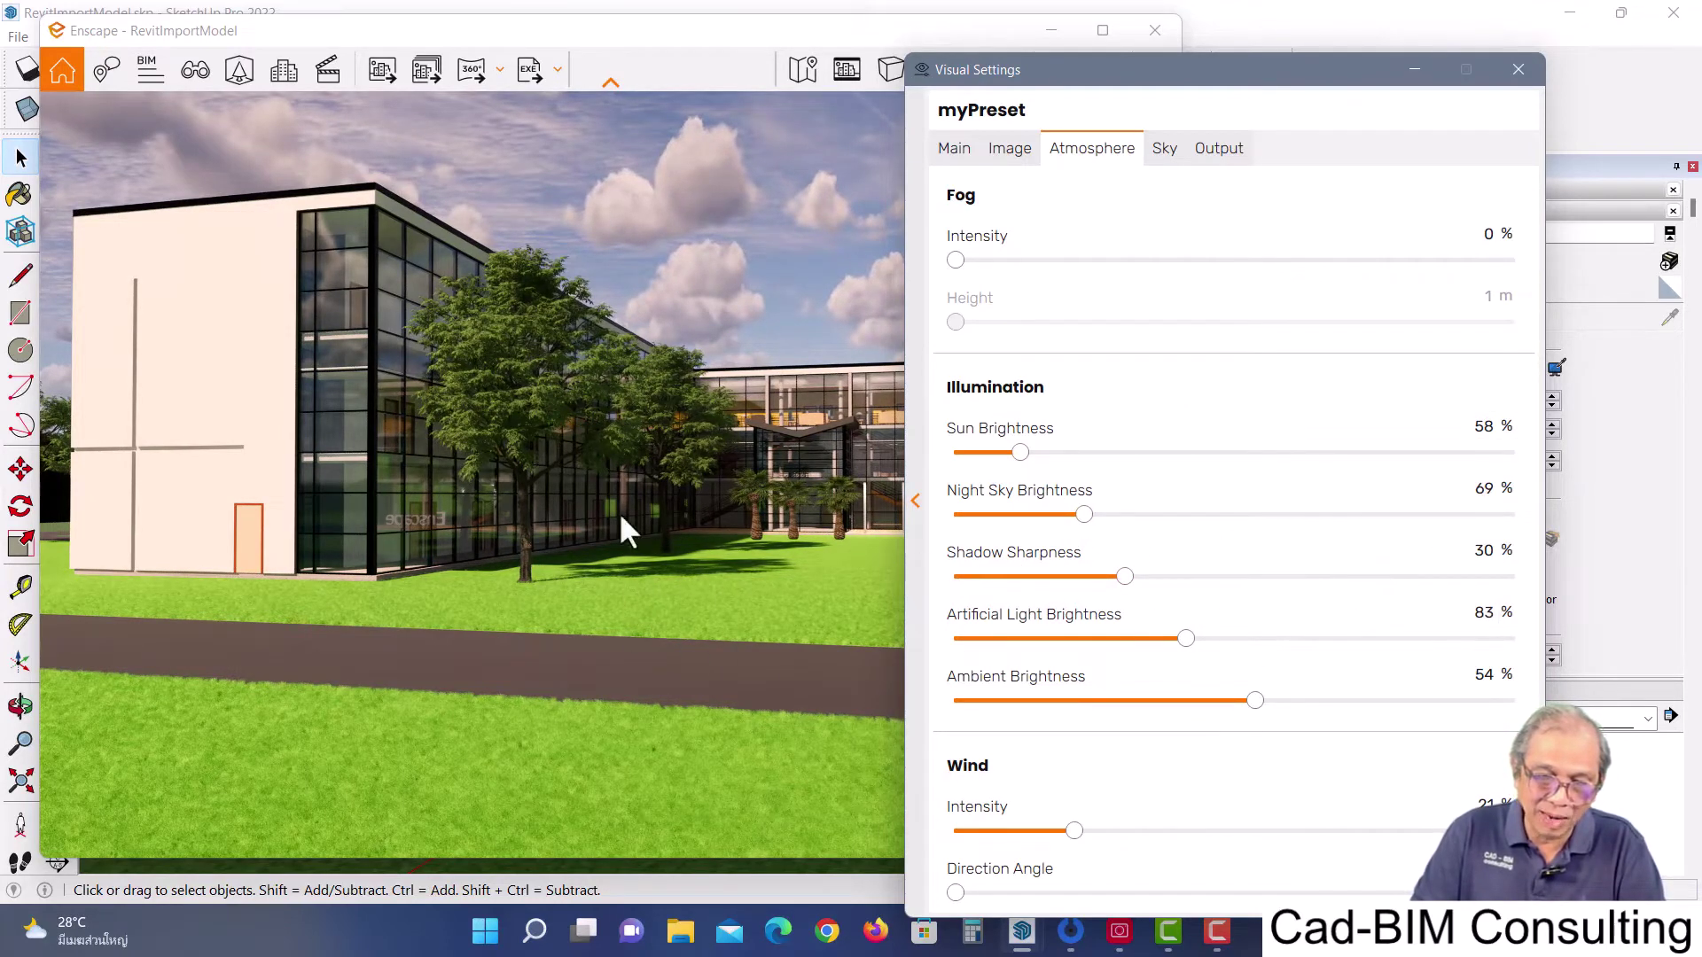
pyautogui.moveTo(645, 561); pyautogui.dragTo(787, 538, button='middle')
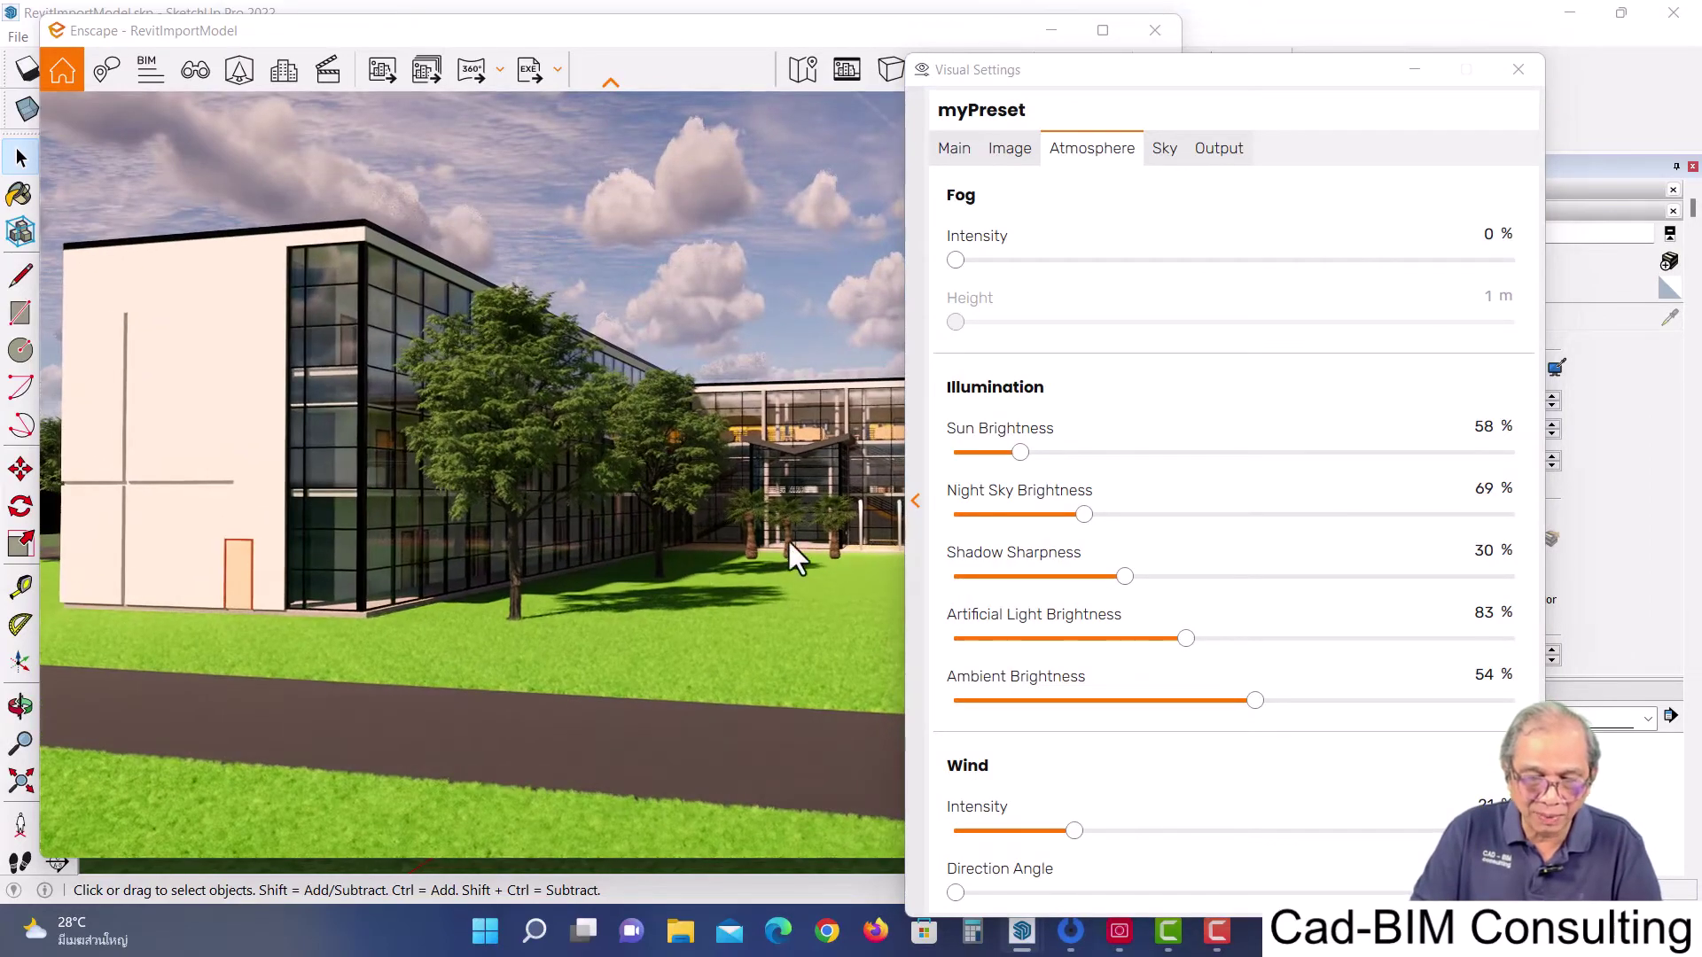
pyautogui.scroll(5, 698, 622)
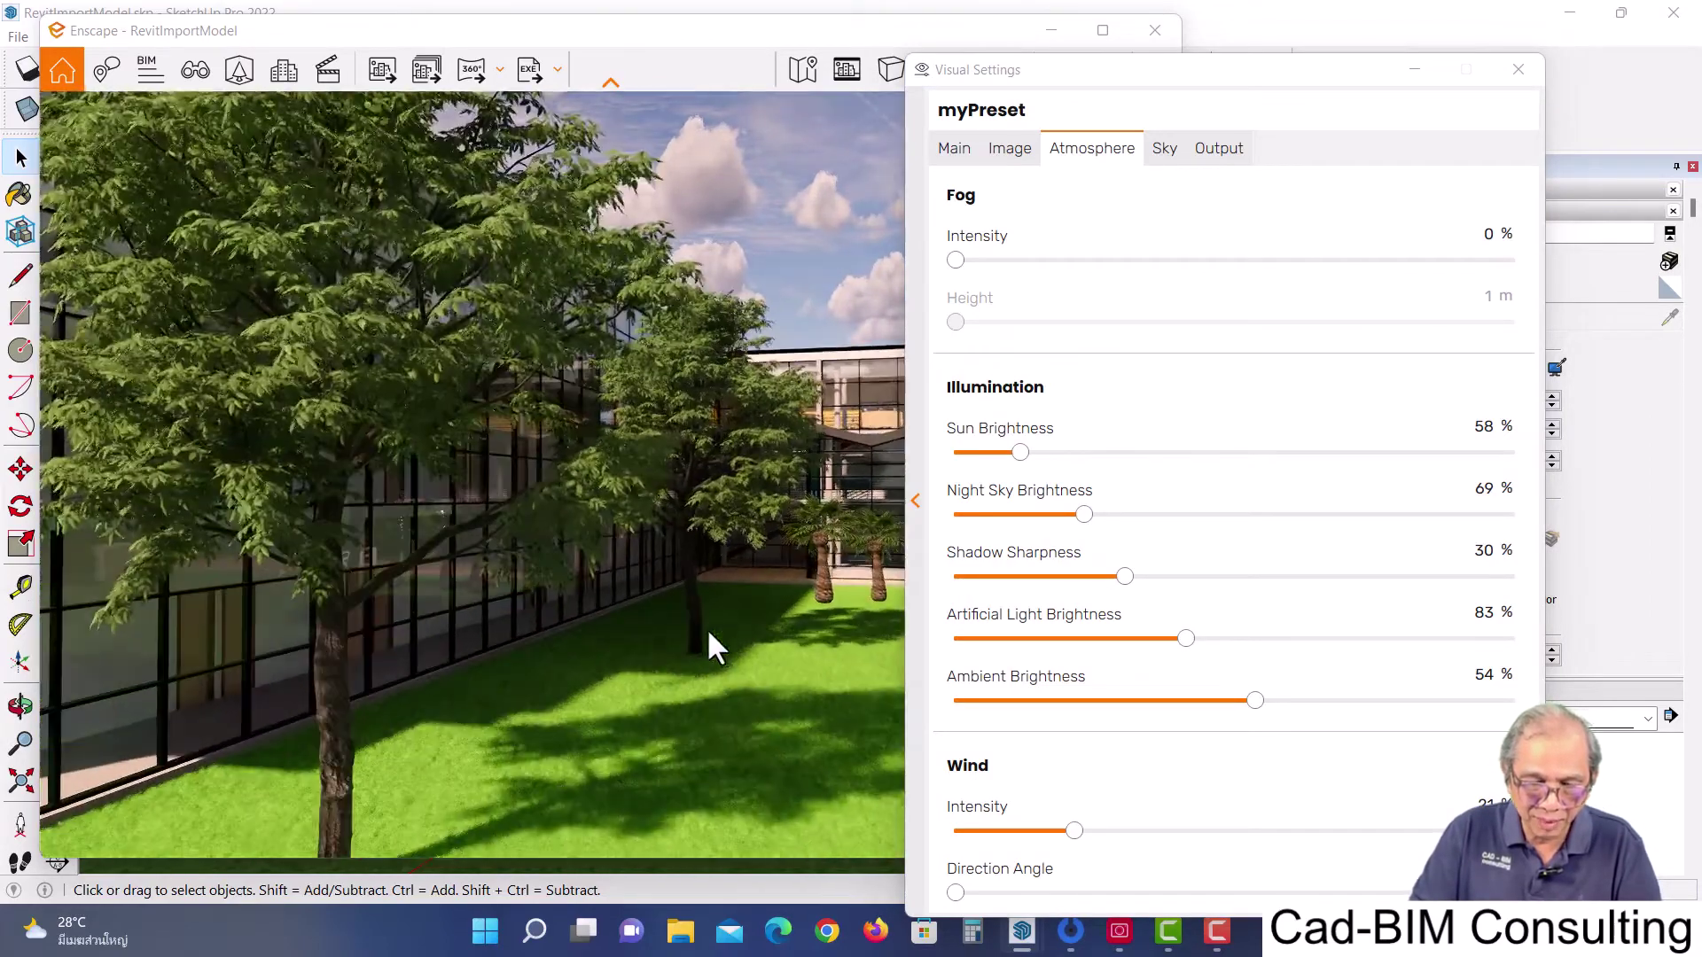
pyautogui.scroll(-5, 705, 627)
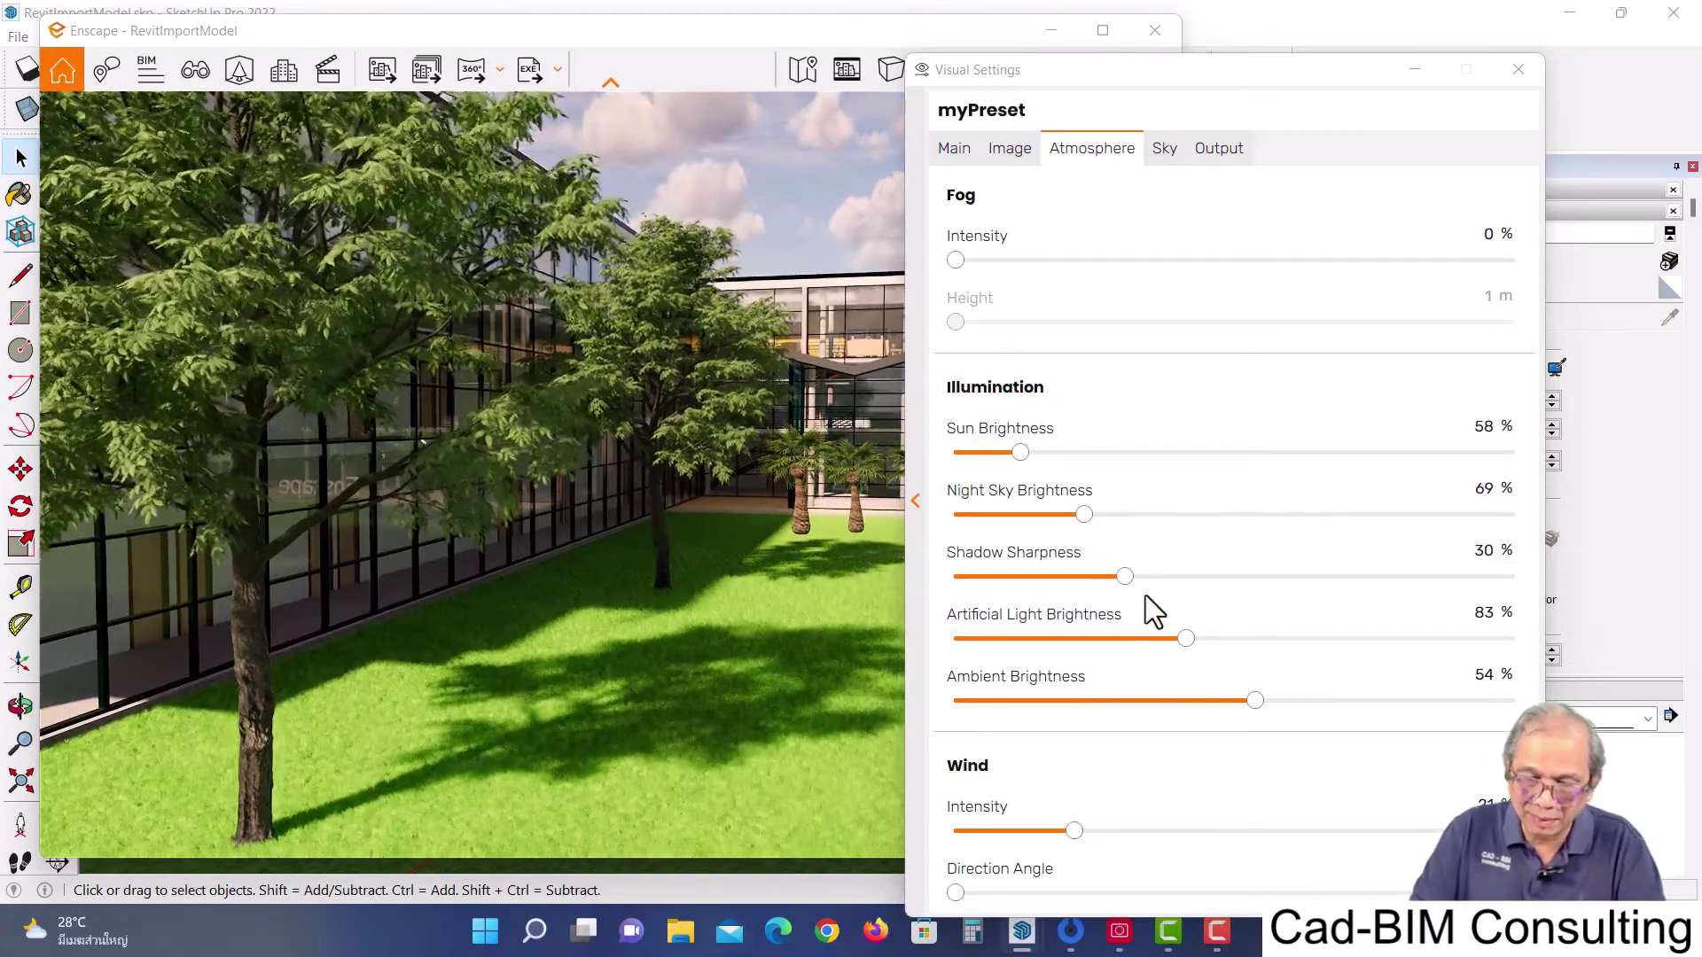
# Trial Shadow Sharpness at 7% and 100%, ending at 19%
pyautogui.moveTo(1120, 576); pyautogui.dragTo(996, 576)
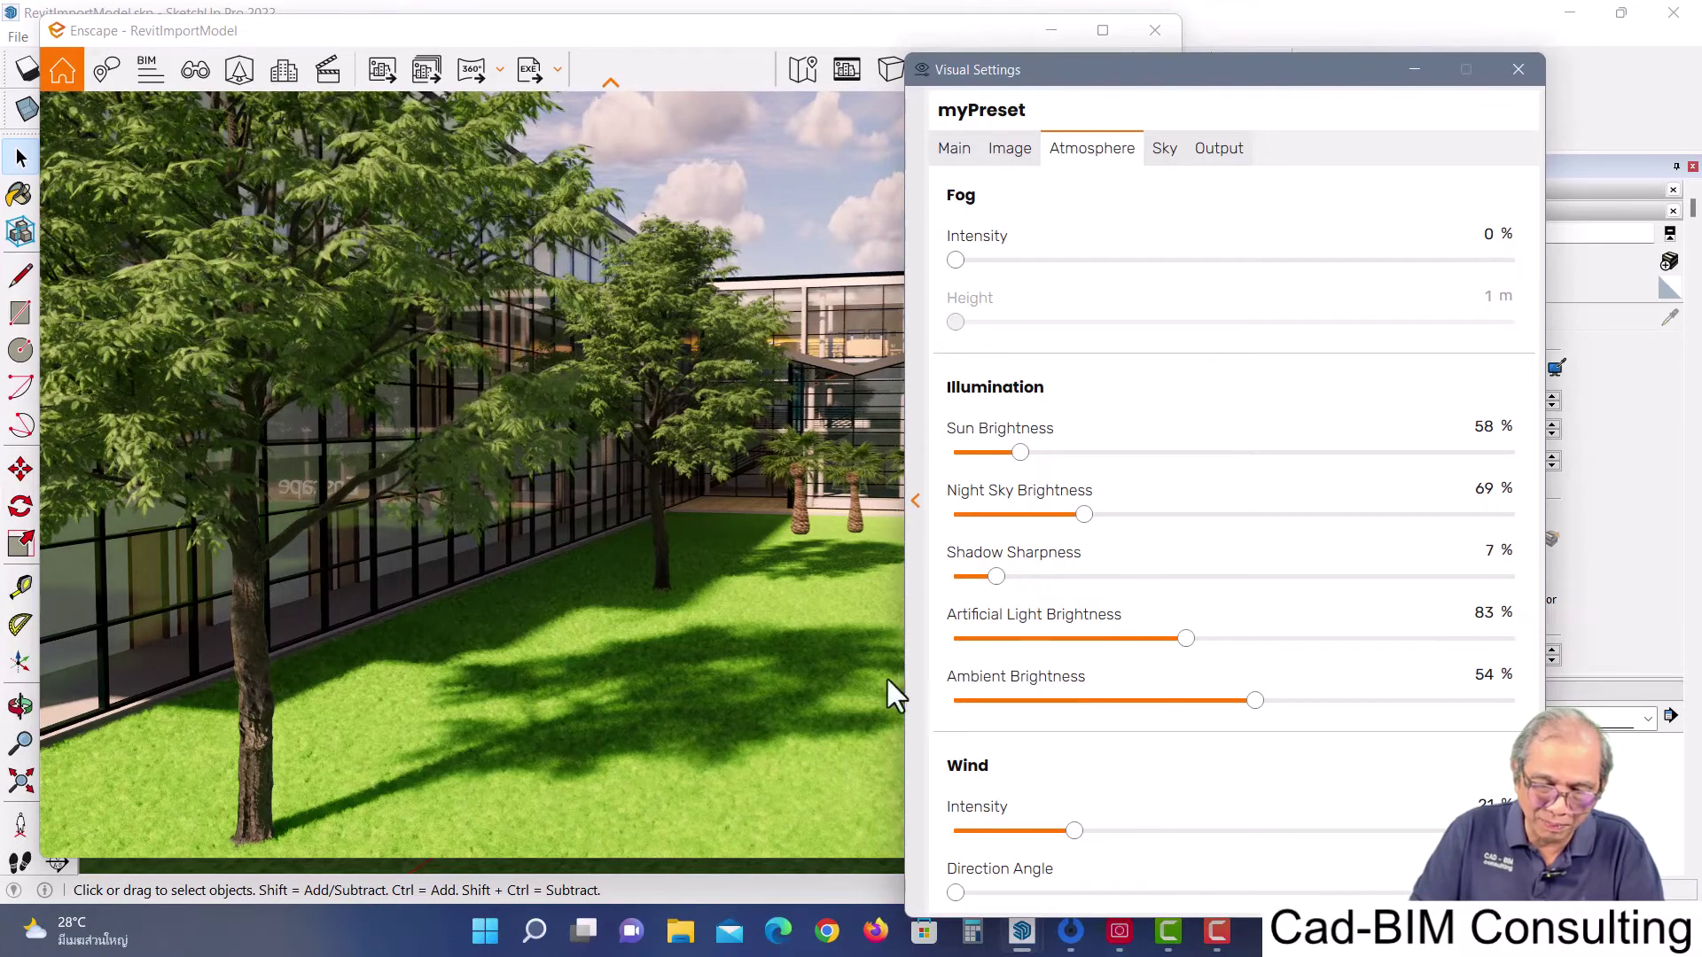
pyautogui.moveTo(993, 576); pyautogui.dragTo(1597, 583)
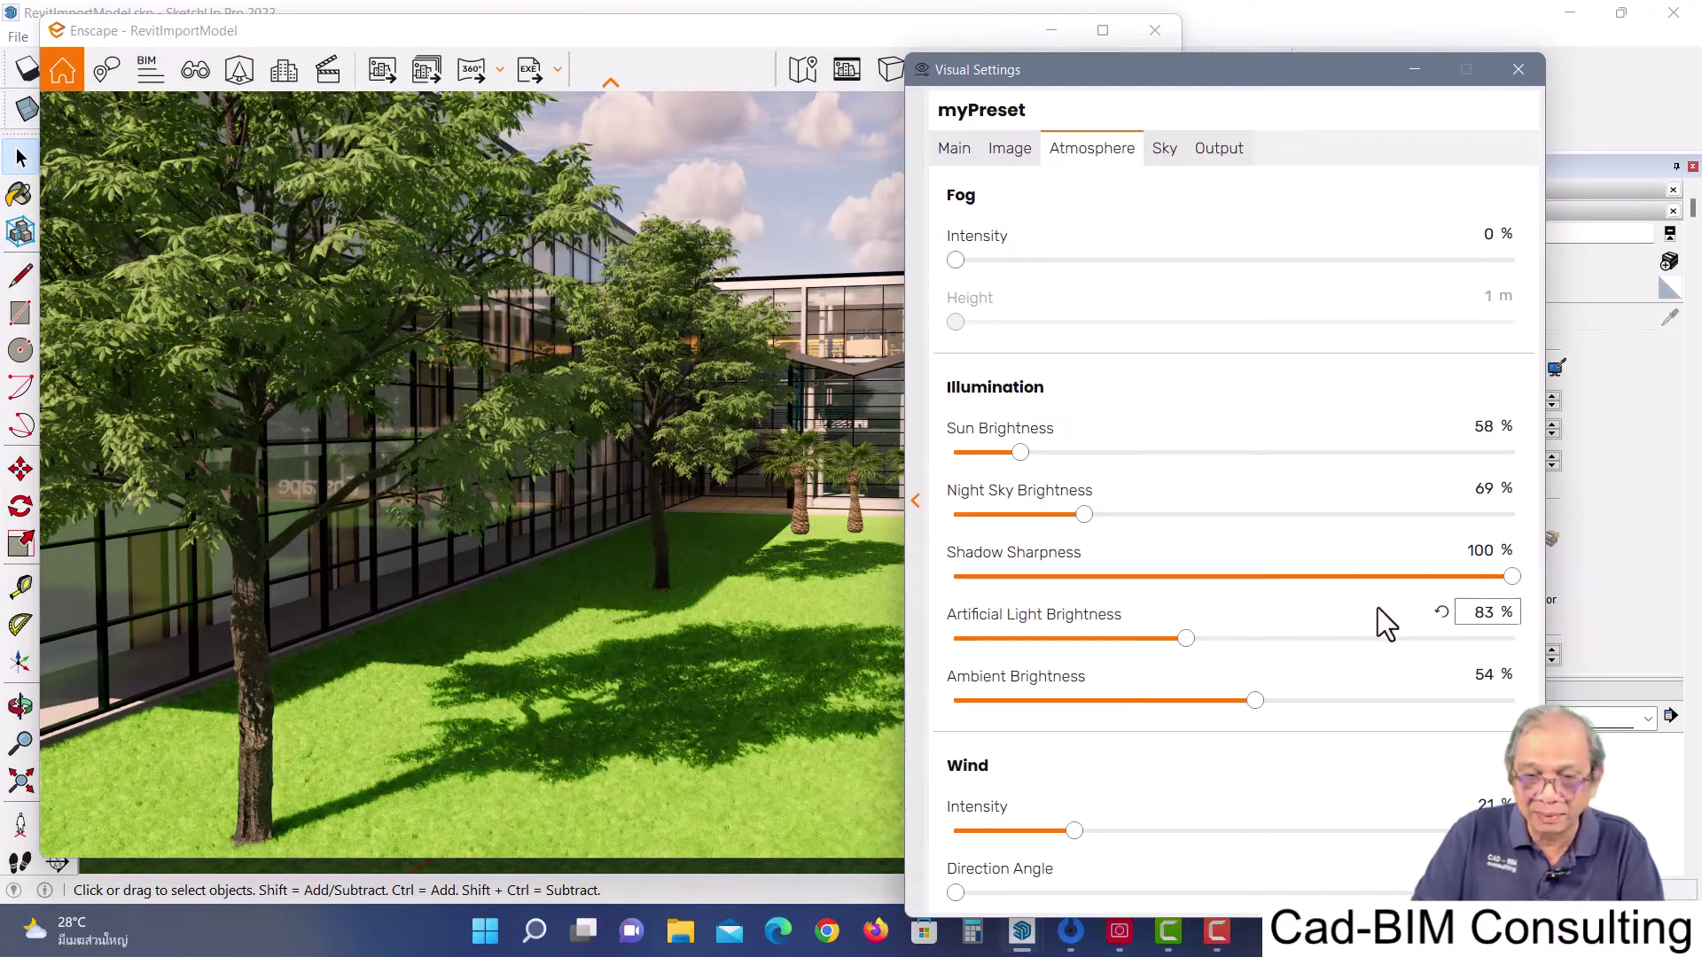
pyautogui.moveTo(1512, 576)
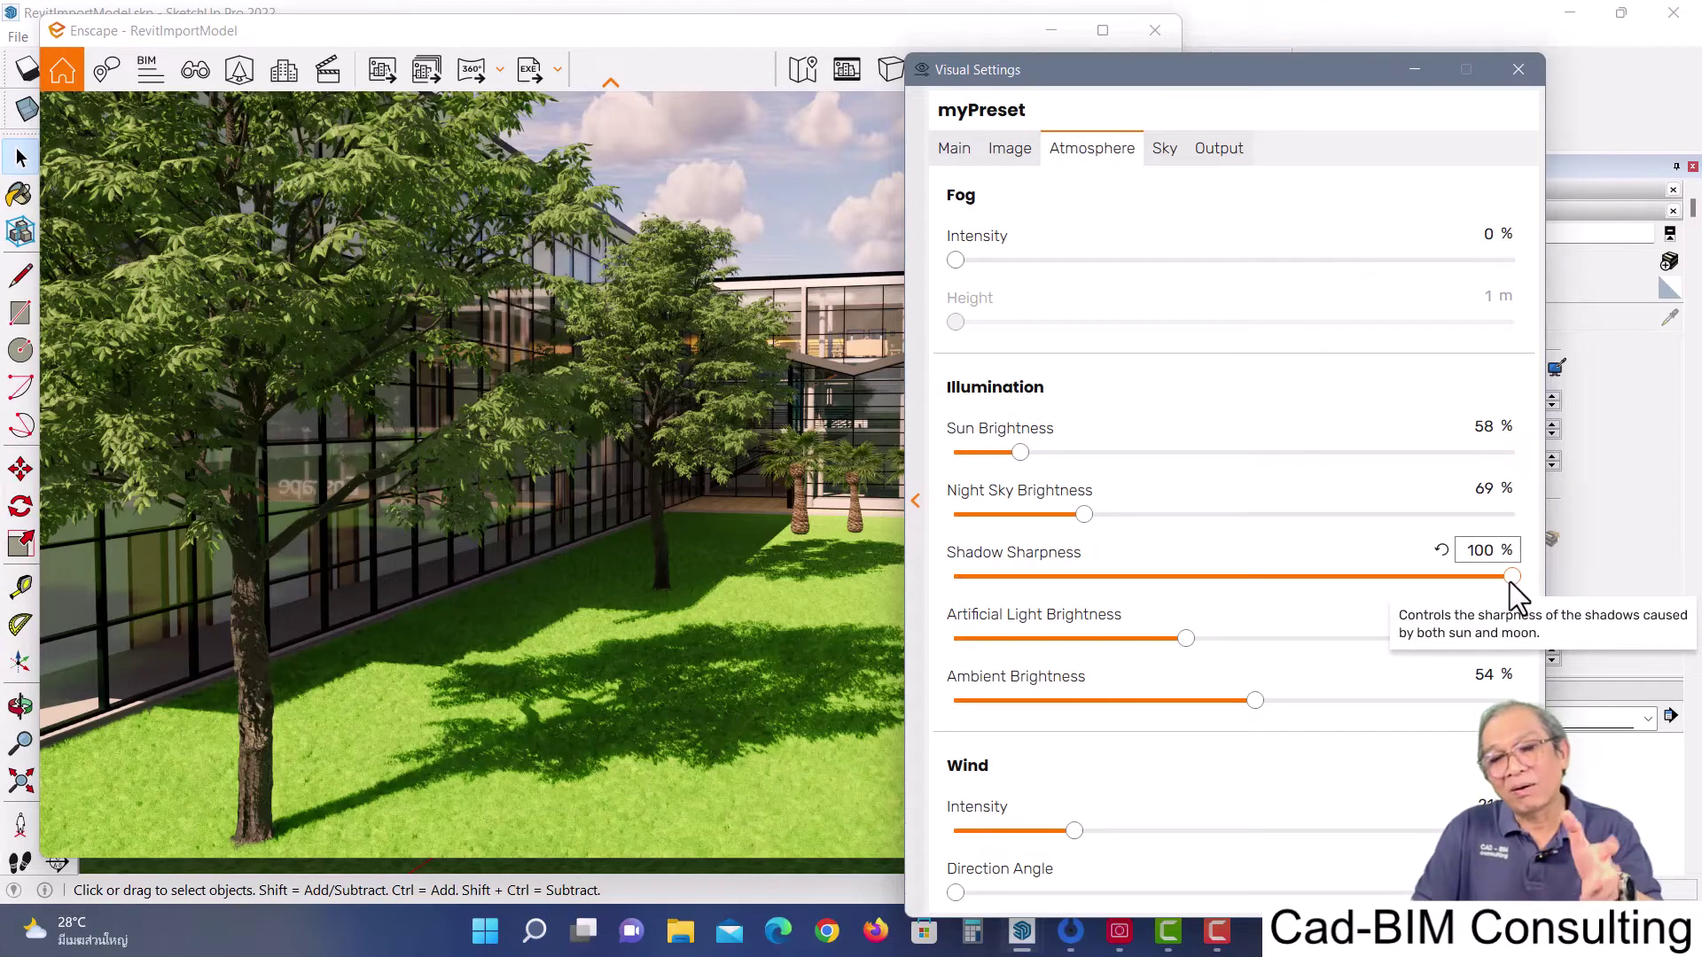
pyautogui.click(1509, 577)
pyautogui.moveTo(1509, 578); pyautogui.dragTo(1047, 564)
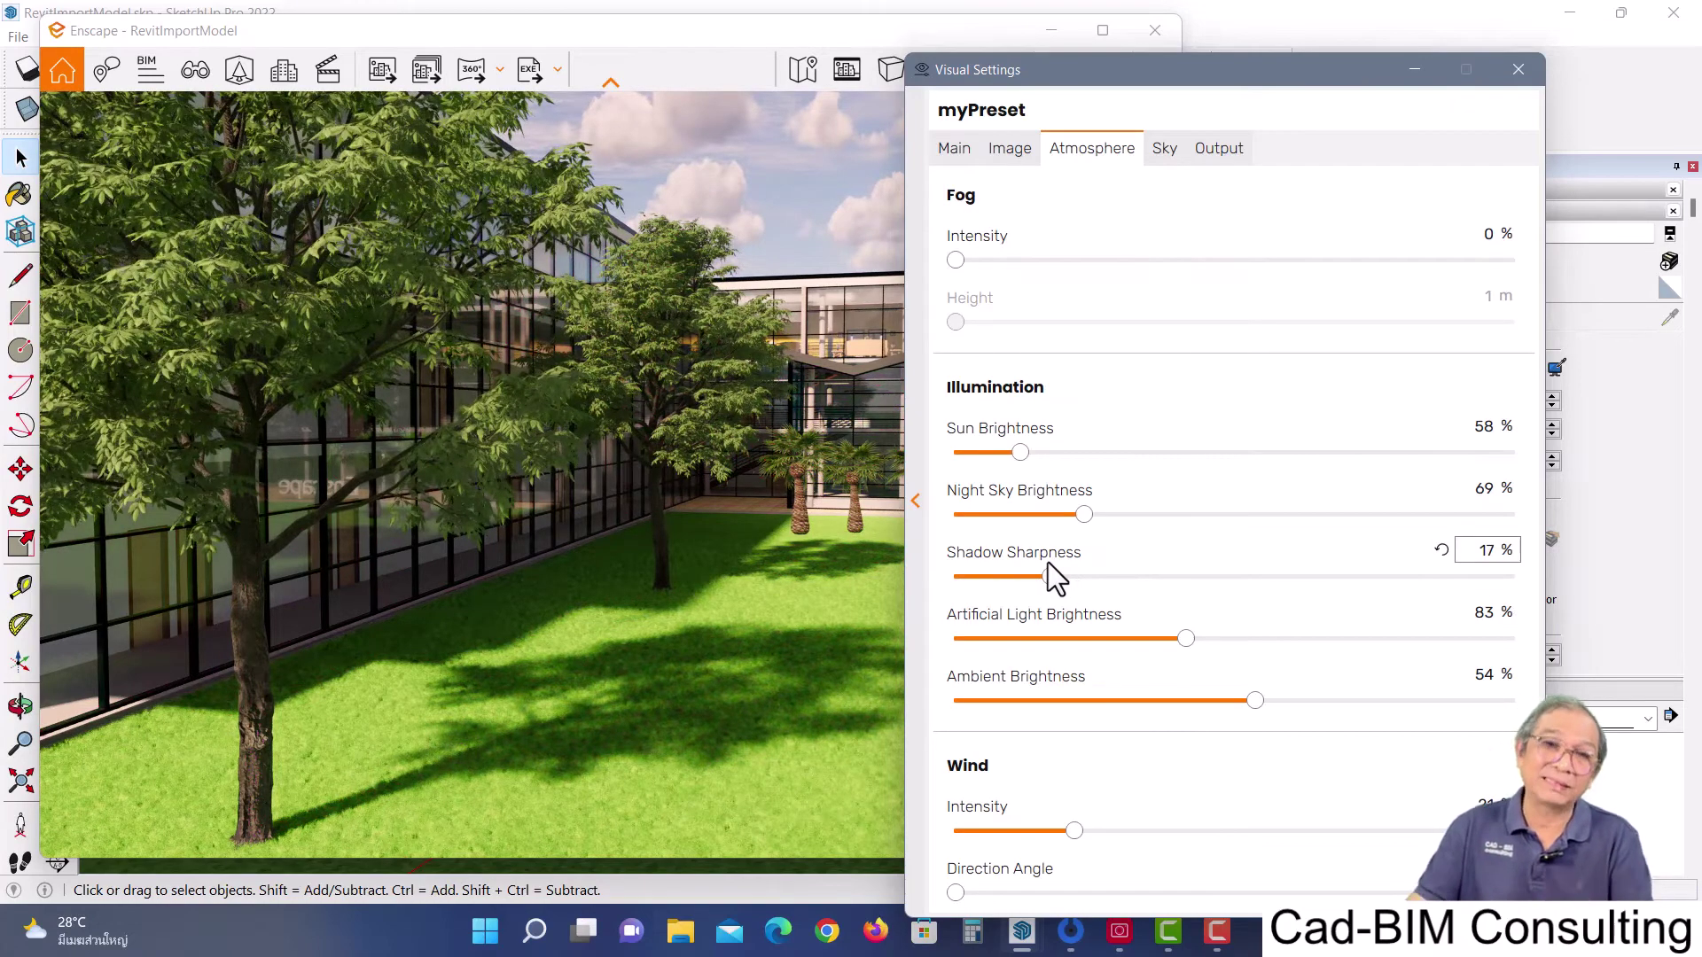
pyautogui.moveTo(1049, 577)
pyautogui.mouseDown()
pyautogui.moveTo(1496, 594)
pyautogui.moveTo(1065, 594)
pyautogui.mouseUp()
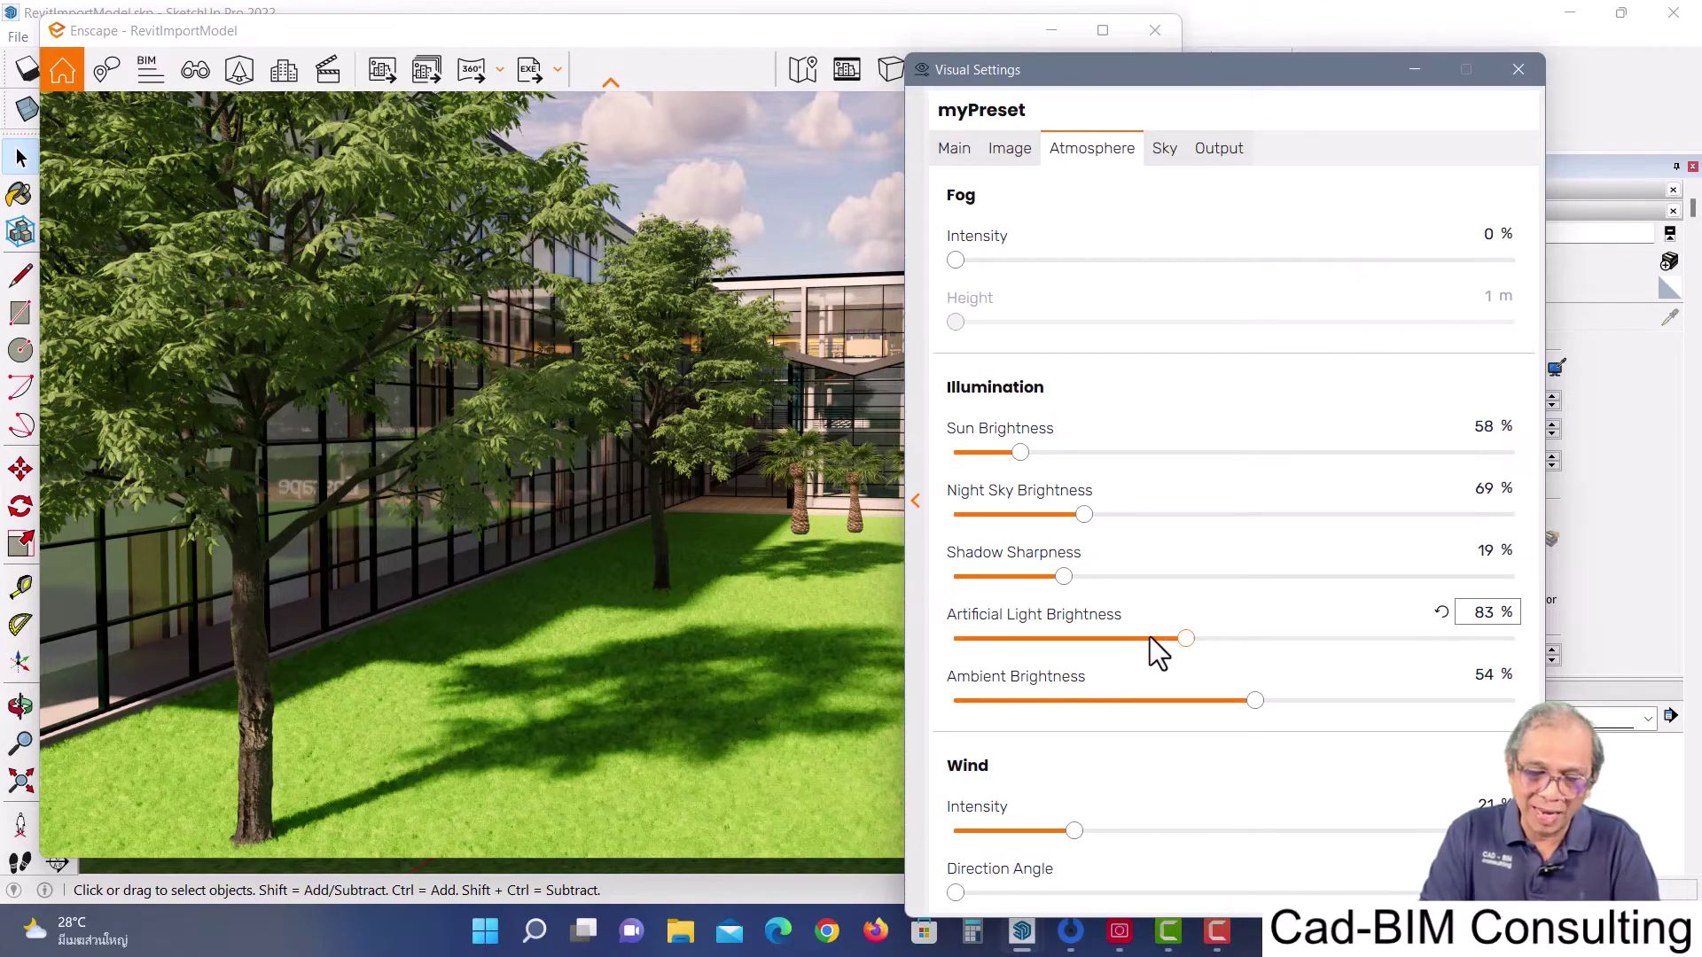
# Switch the render to the saved CourtYard view and close the views list
pyautogui.moveTo(1202, 71); pyautogui.dragTo(1235, 65)
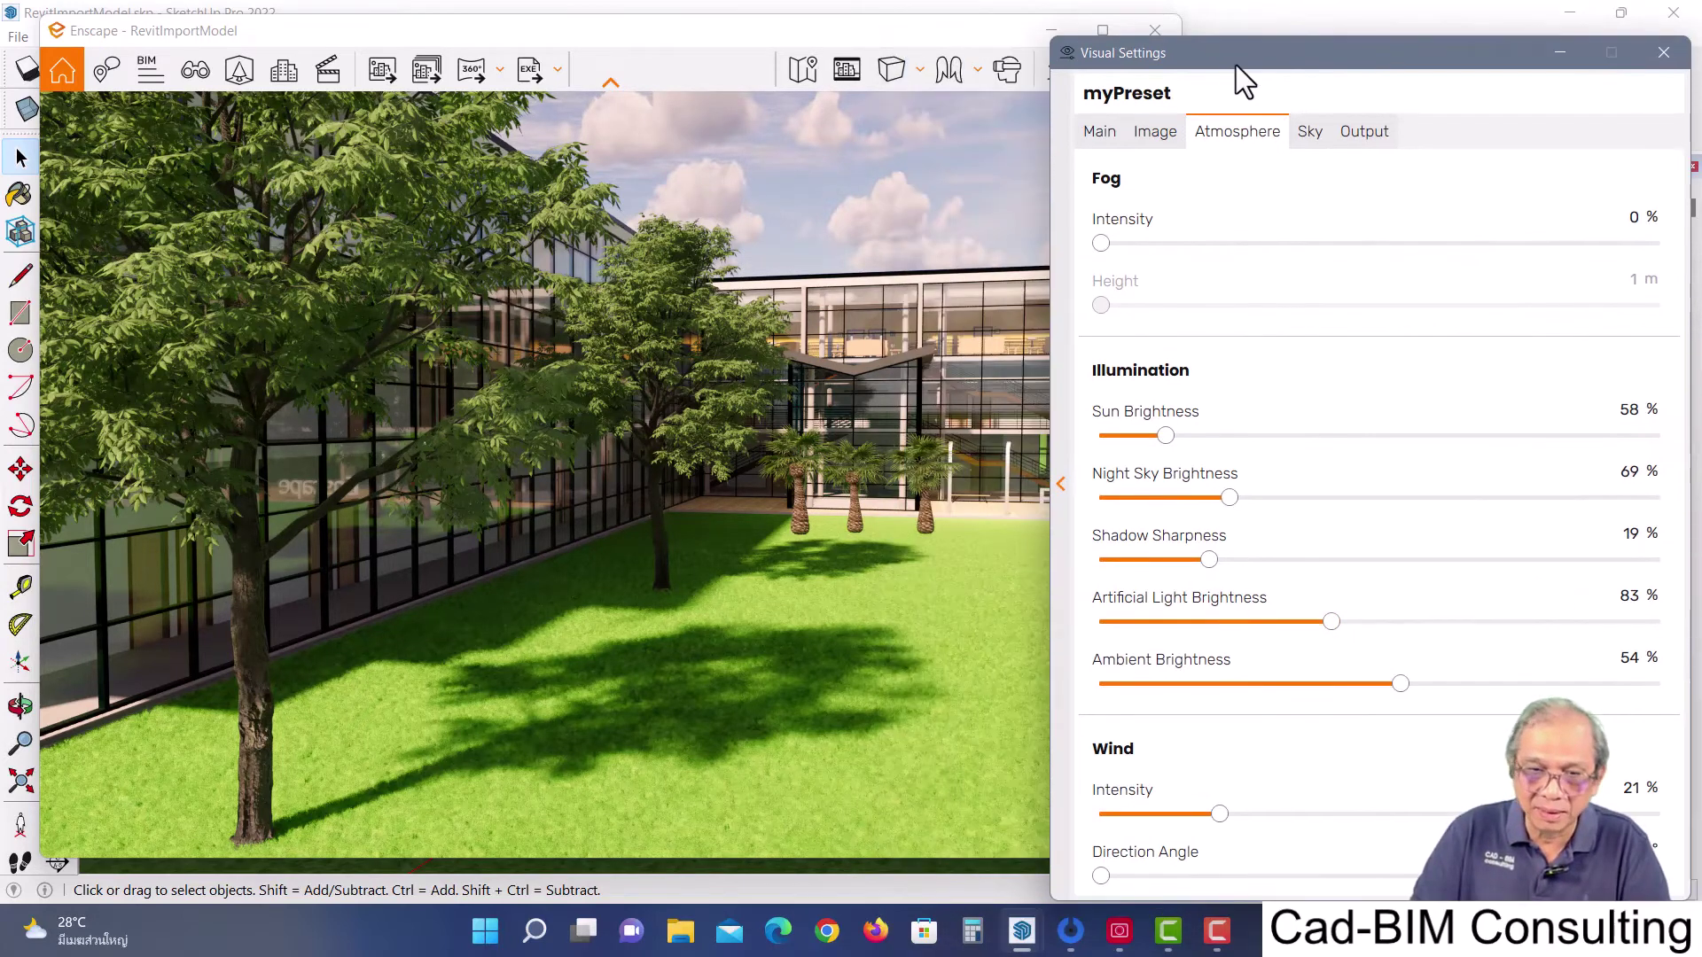
pyautogui.moveTo(476, 27); pyautogui.dragTo(463, 48)
pyautogui.click(177, 96)
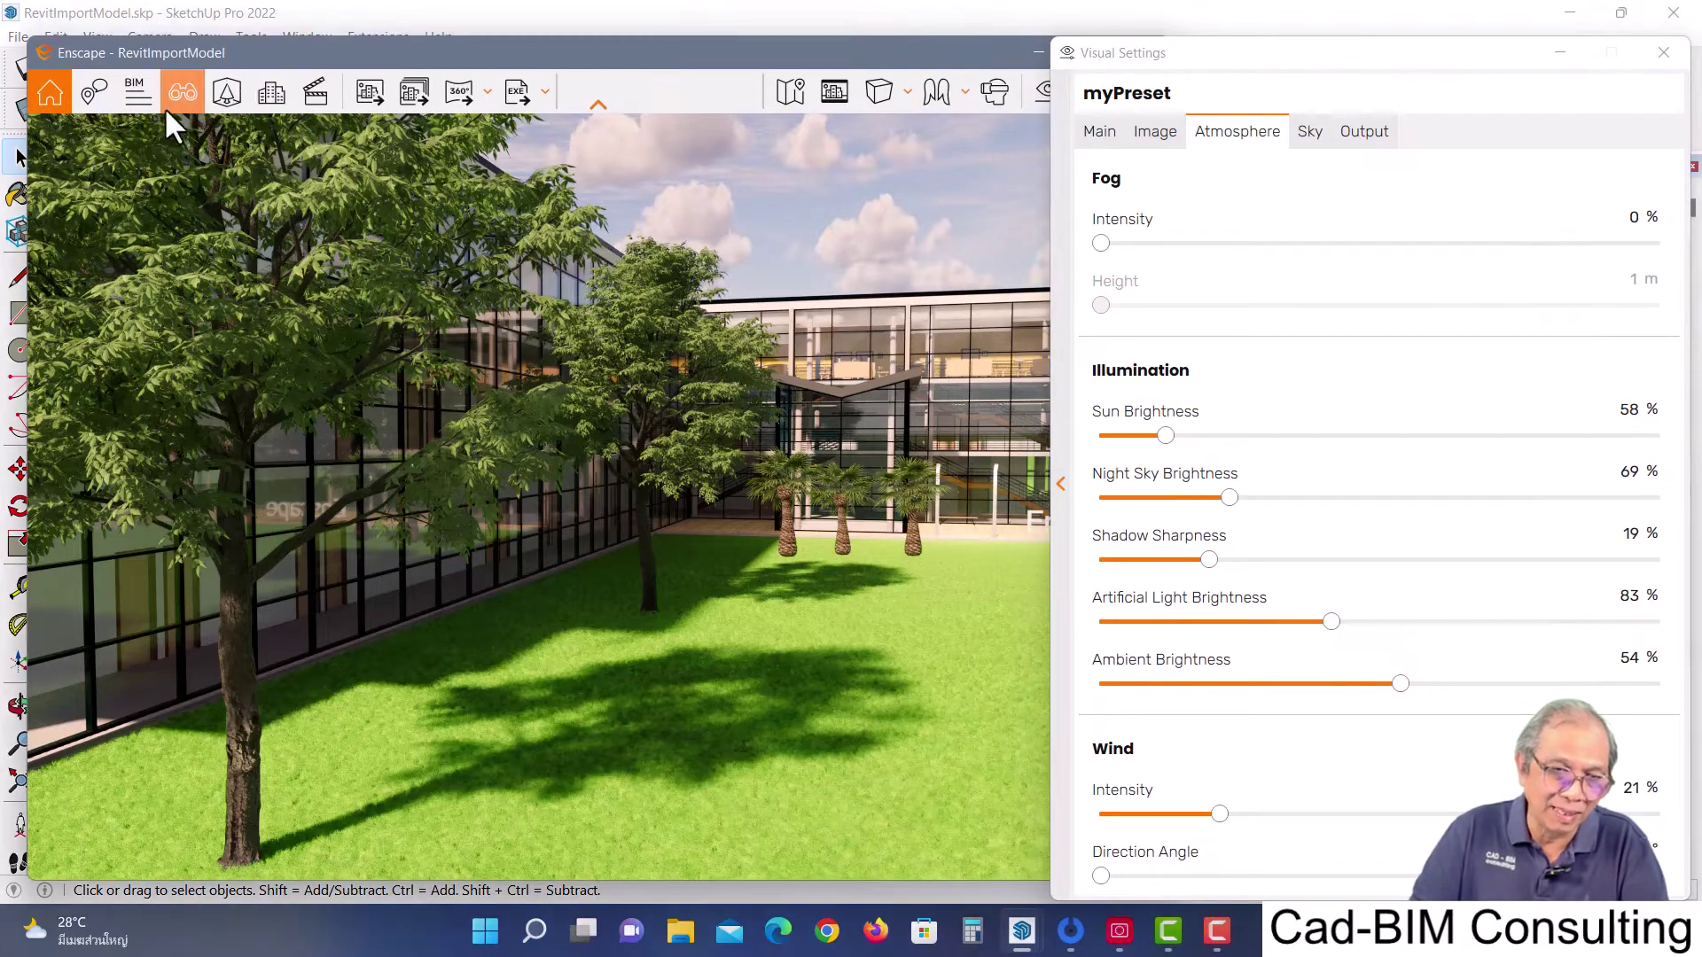
pyautogui.click(116, 292)
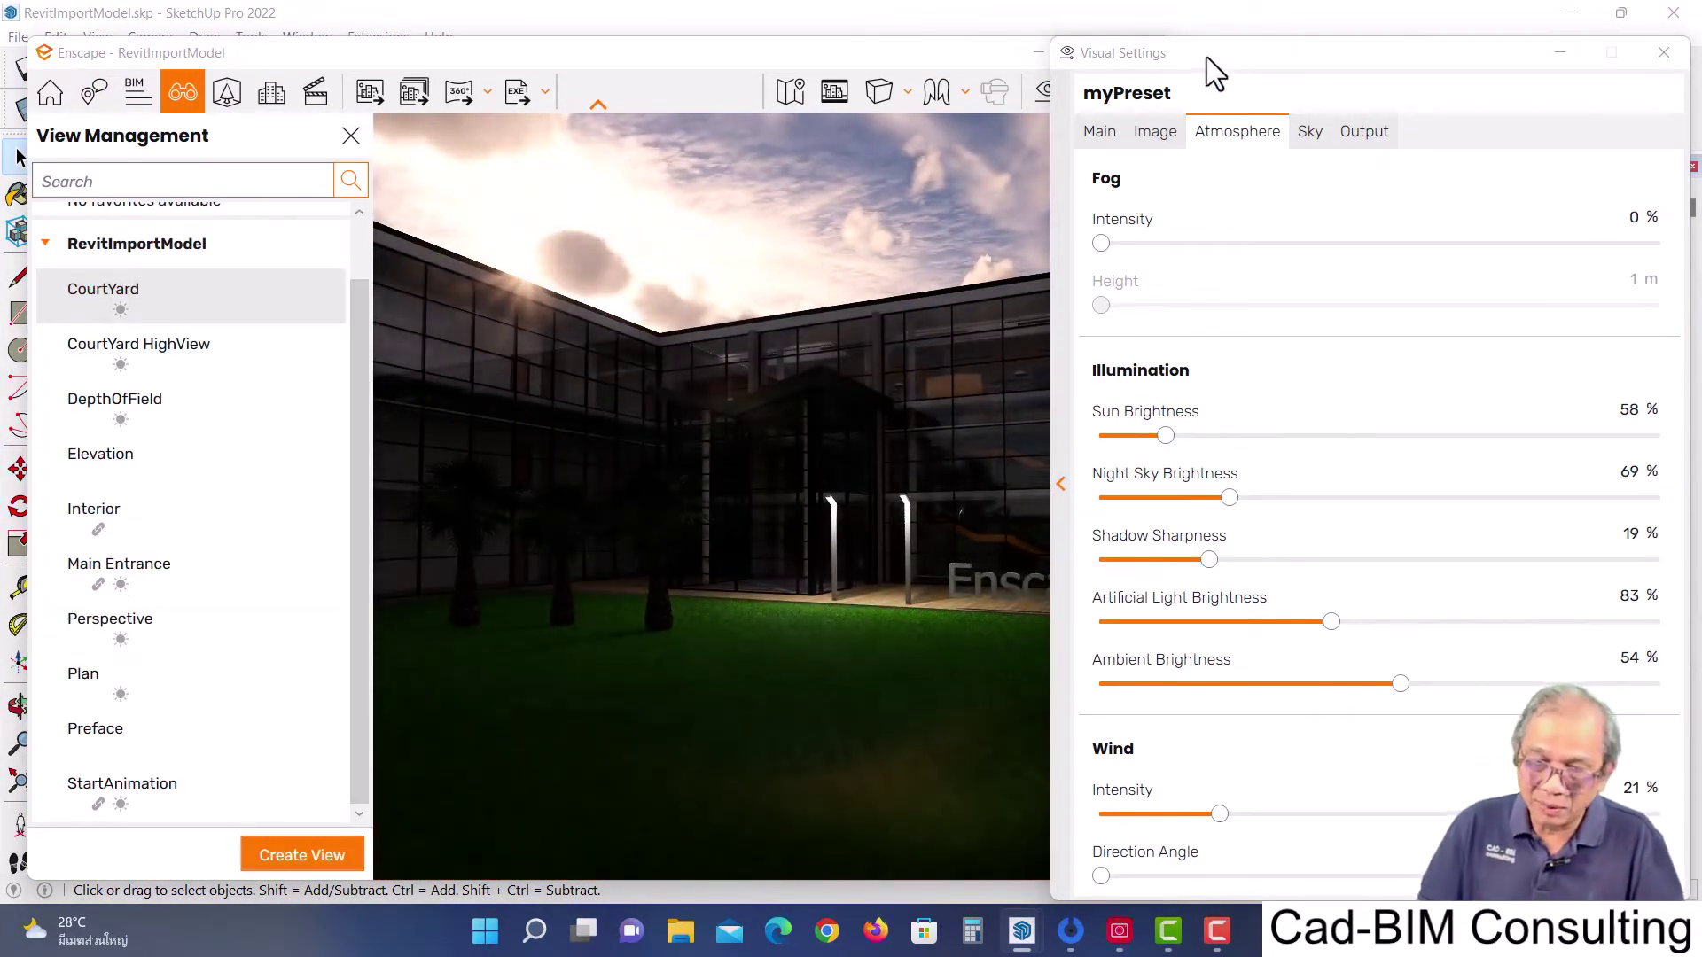
pyautogui.moveTo(1206, 57); pyautogui.dragTo(1415, 68)
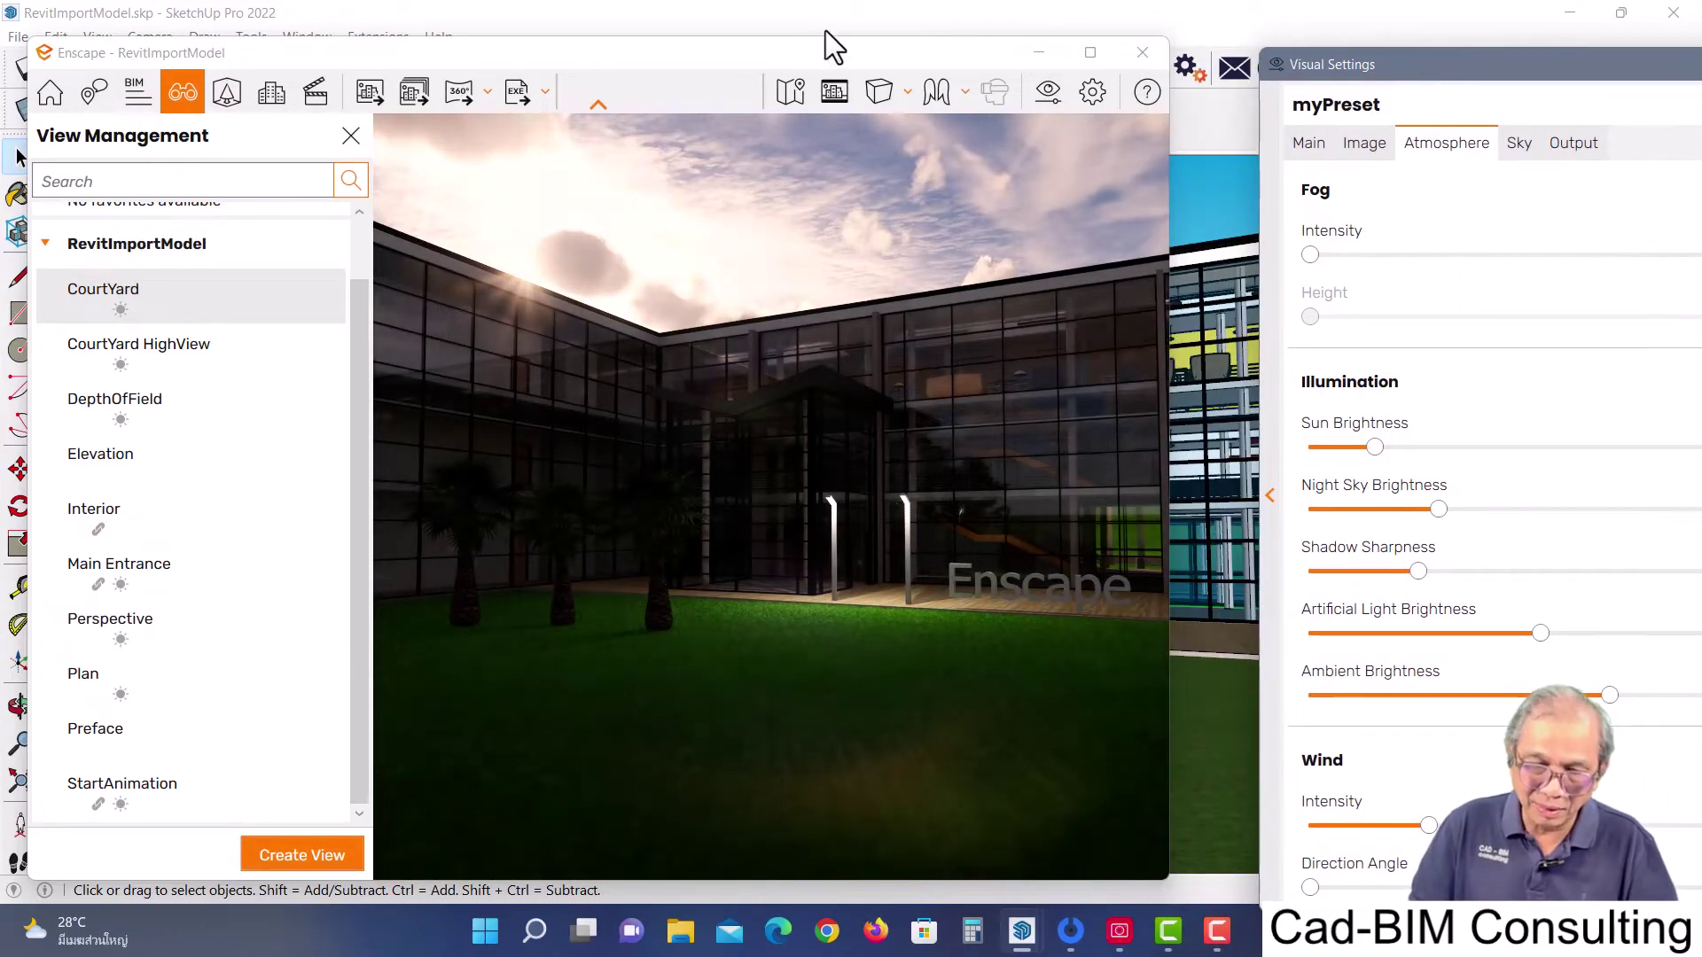
pyautogui.moveTo(827, 55); pyautogui.dragTo(824, 62)
pyautogui.click(344, 142)
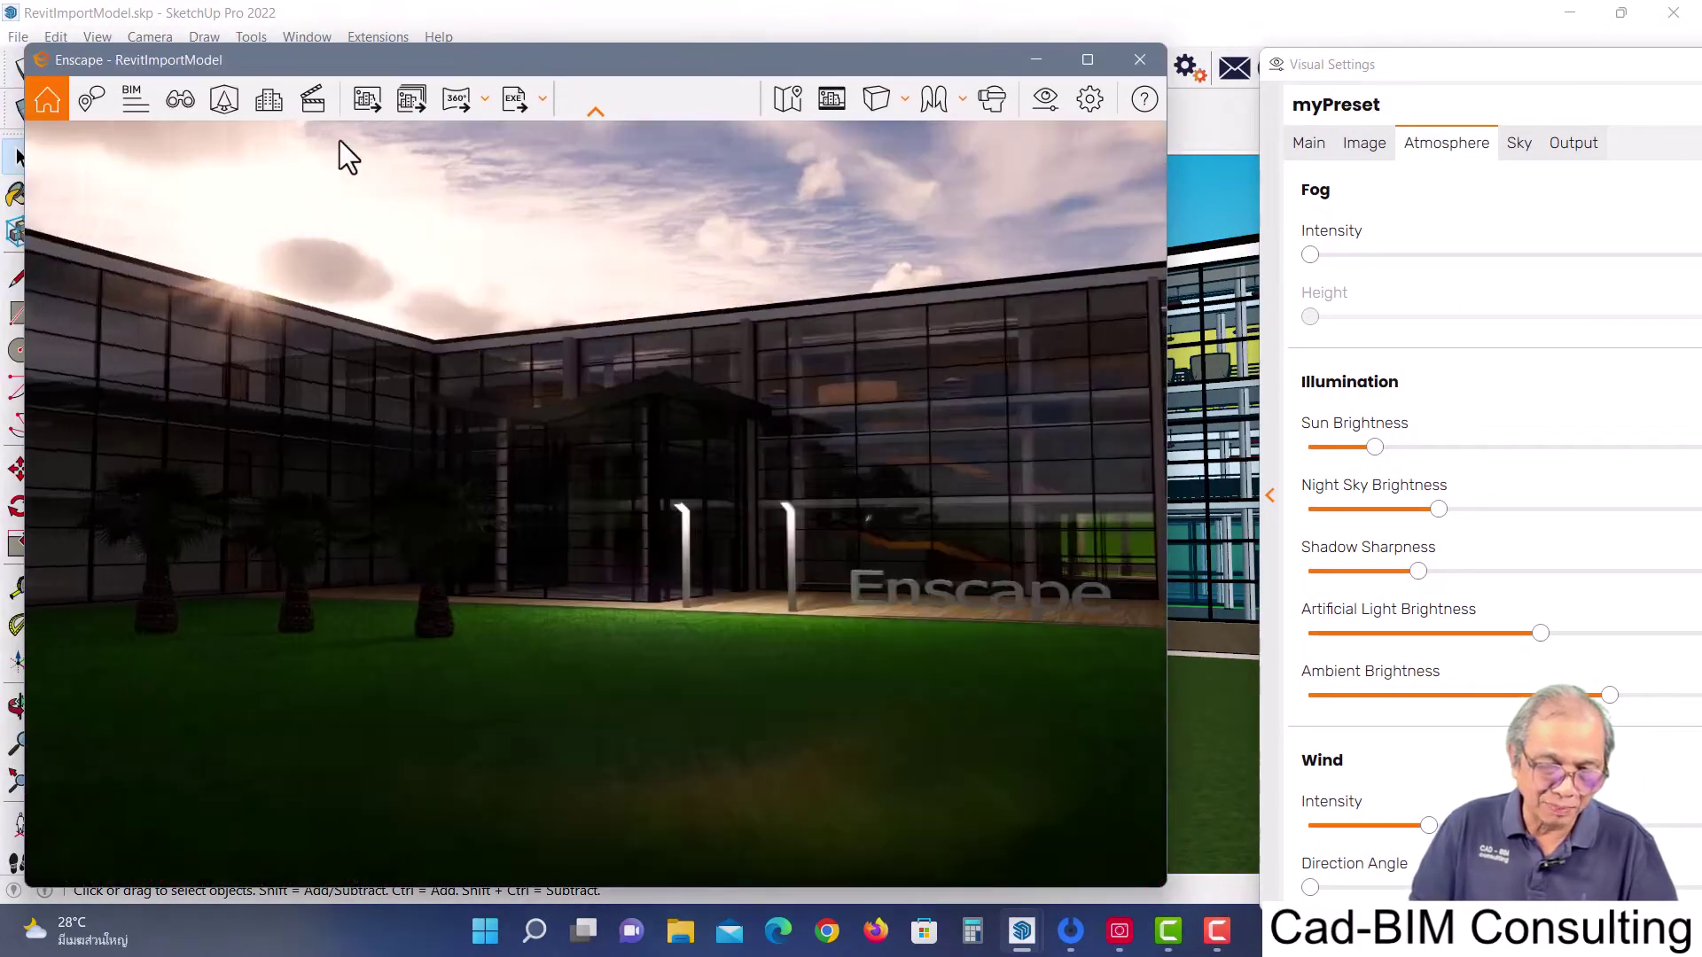
# Move the render window left to reveal SketchUp, with Visual Settings beside it
pyautogui.scroll(2, 633, 302)
pyautogui.moveTo(831, 64); pyautogui.dragTo(776, 53)
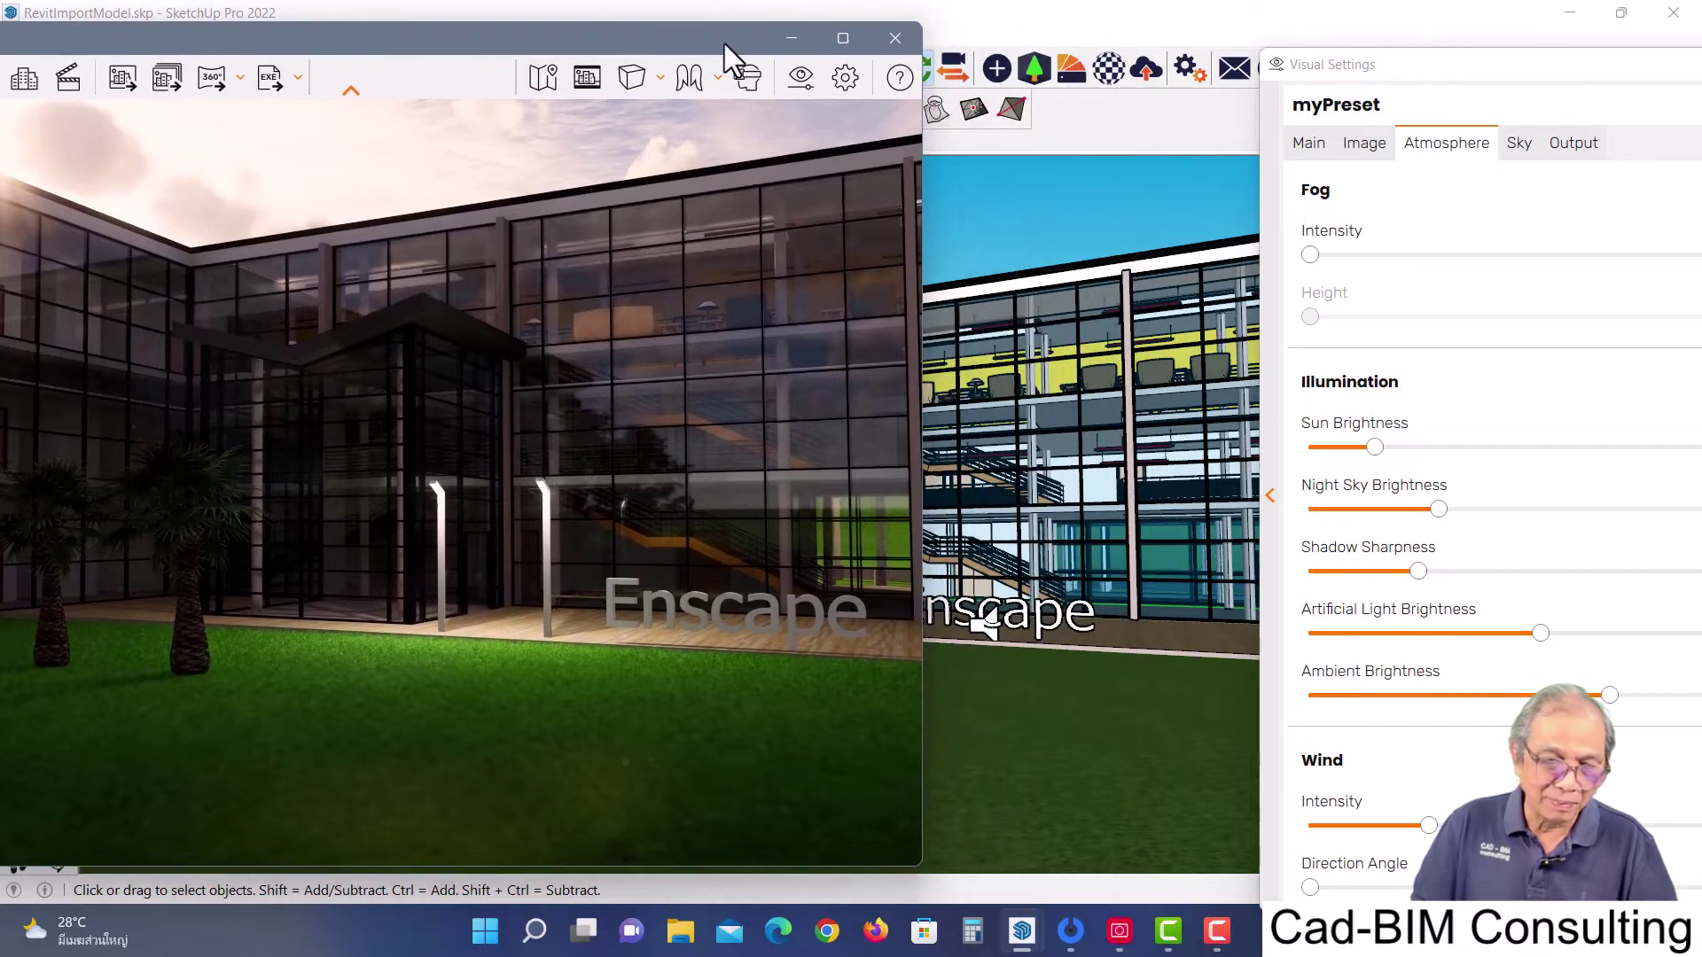
pyautogui.moveTo(911, 53); pyautogui.dragTo(689, 41)
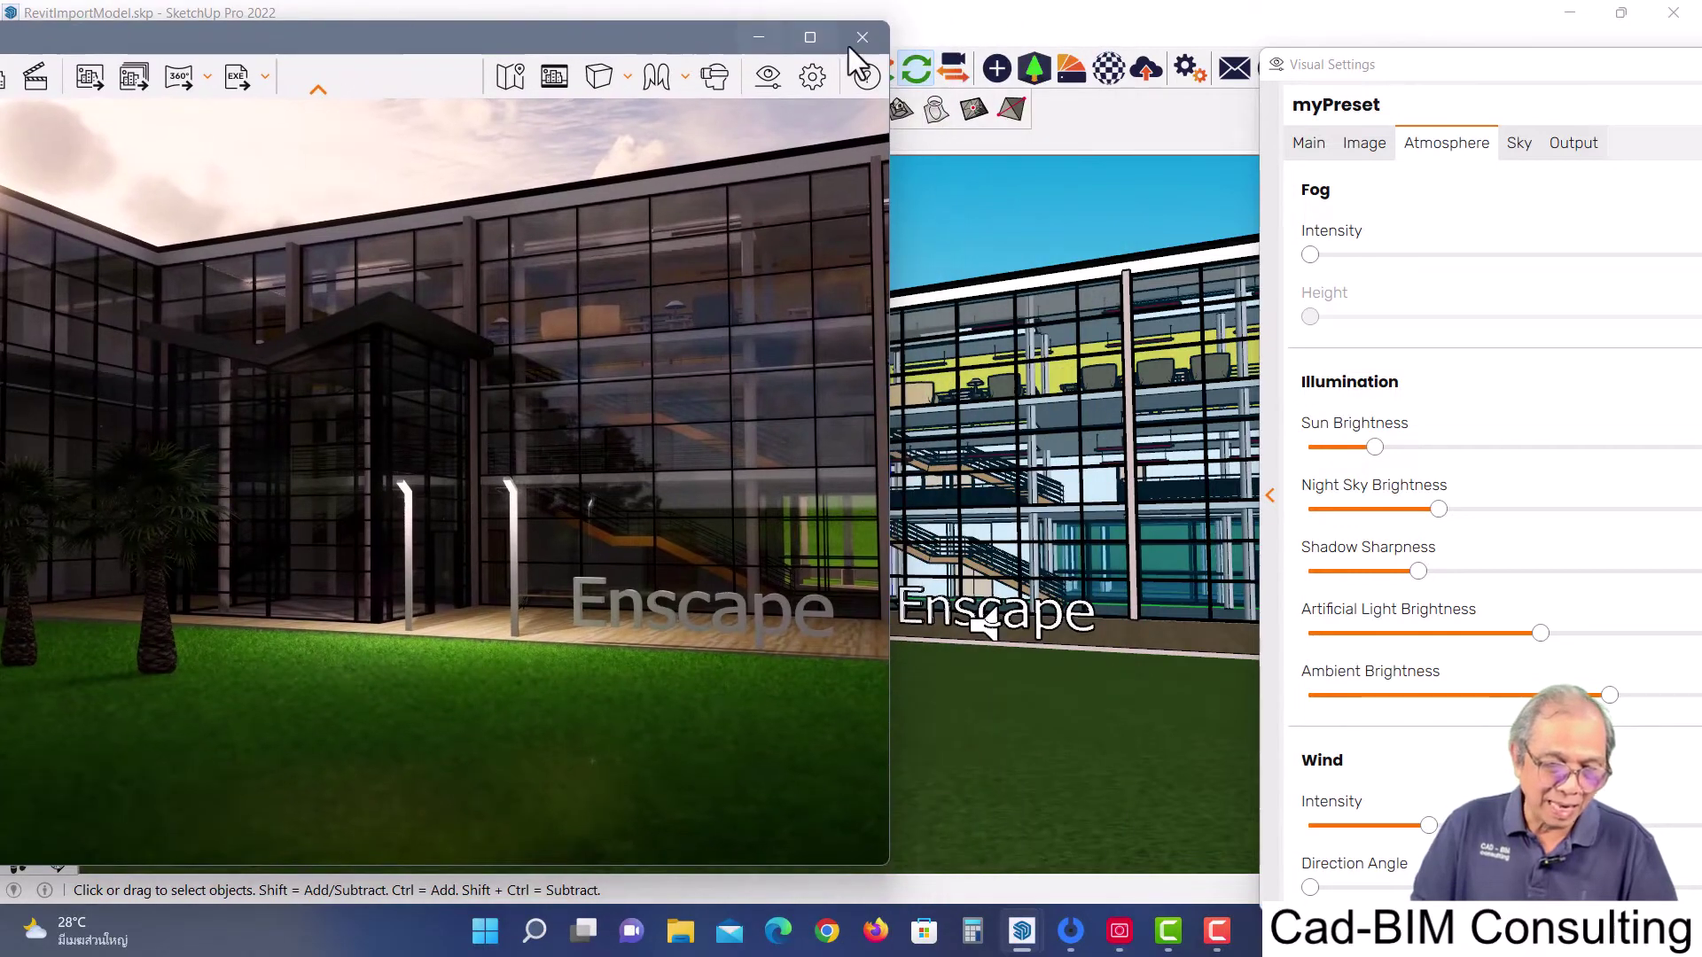
pyautogui.moveTo(1402, 61); pyautogui.dragTo(1088, 24)
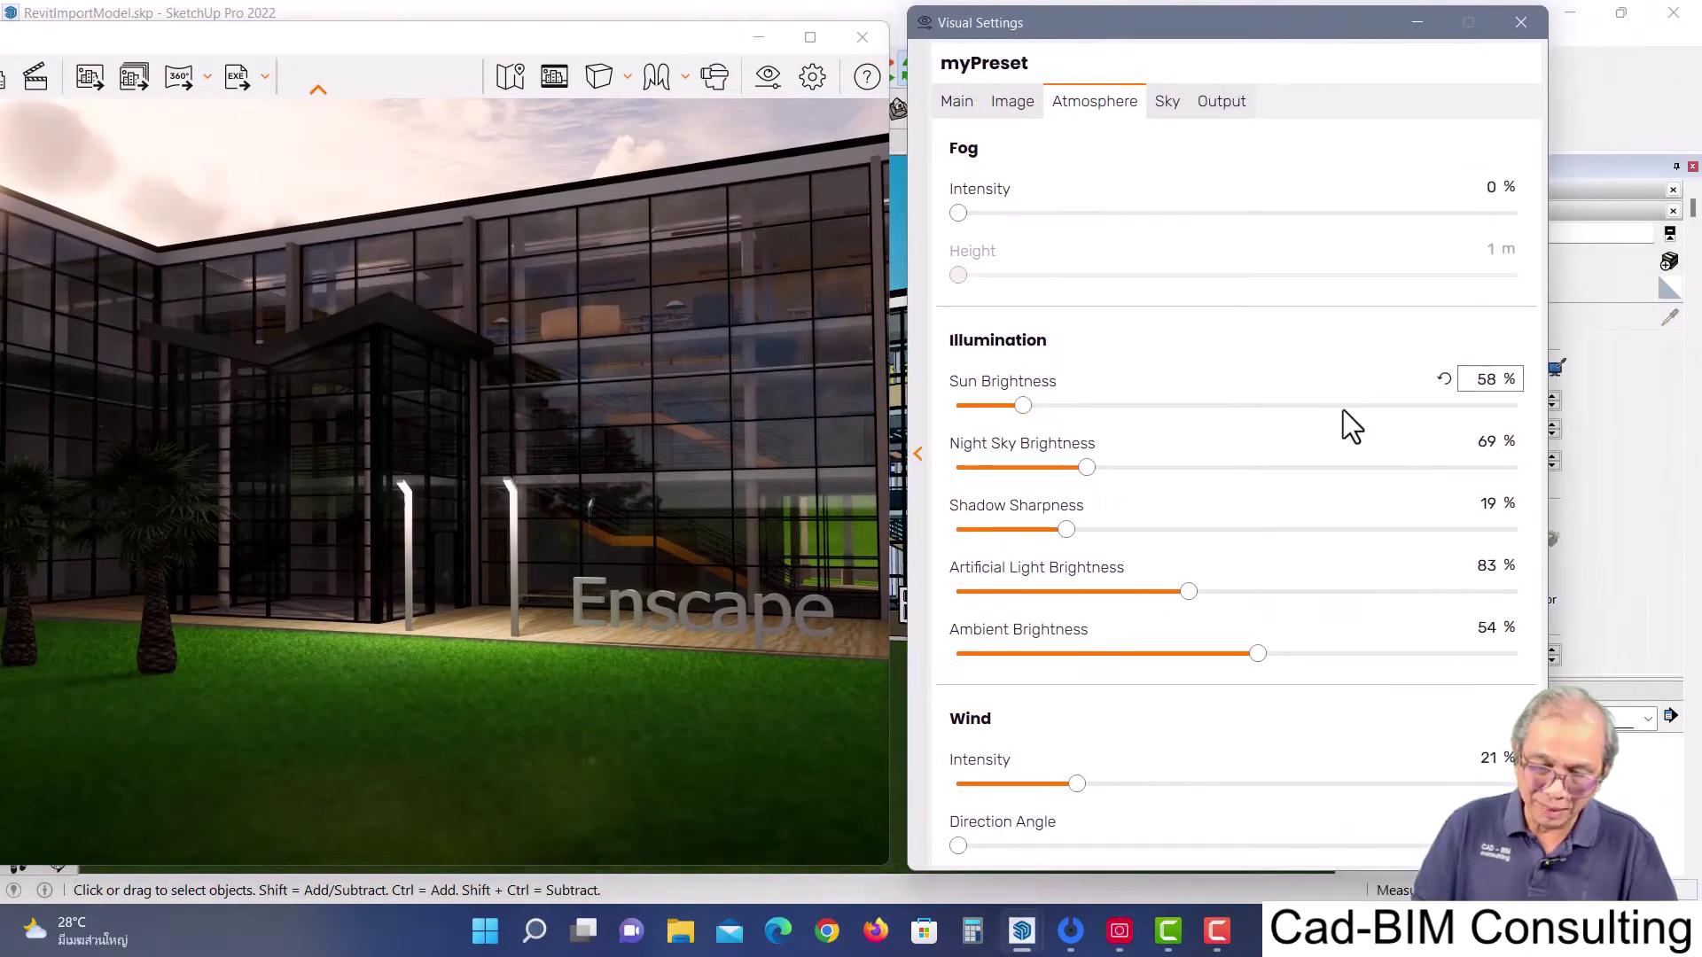
pyautogui.moveTo(1154, 598)
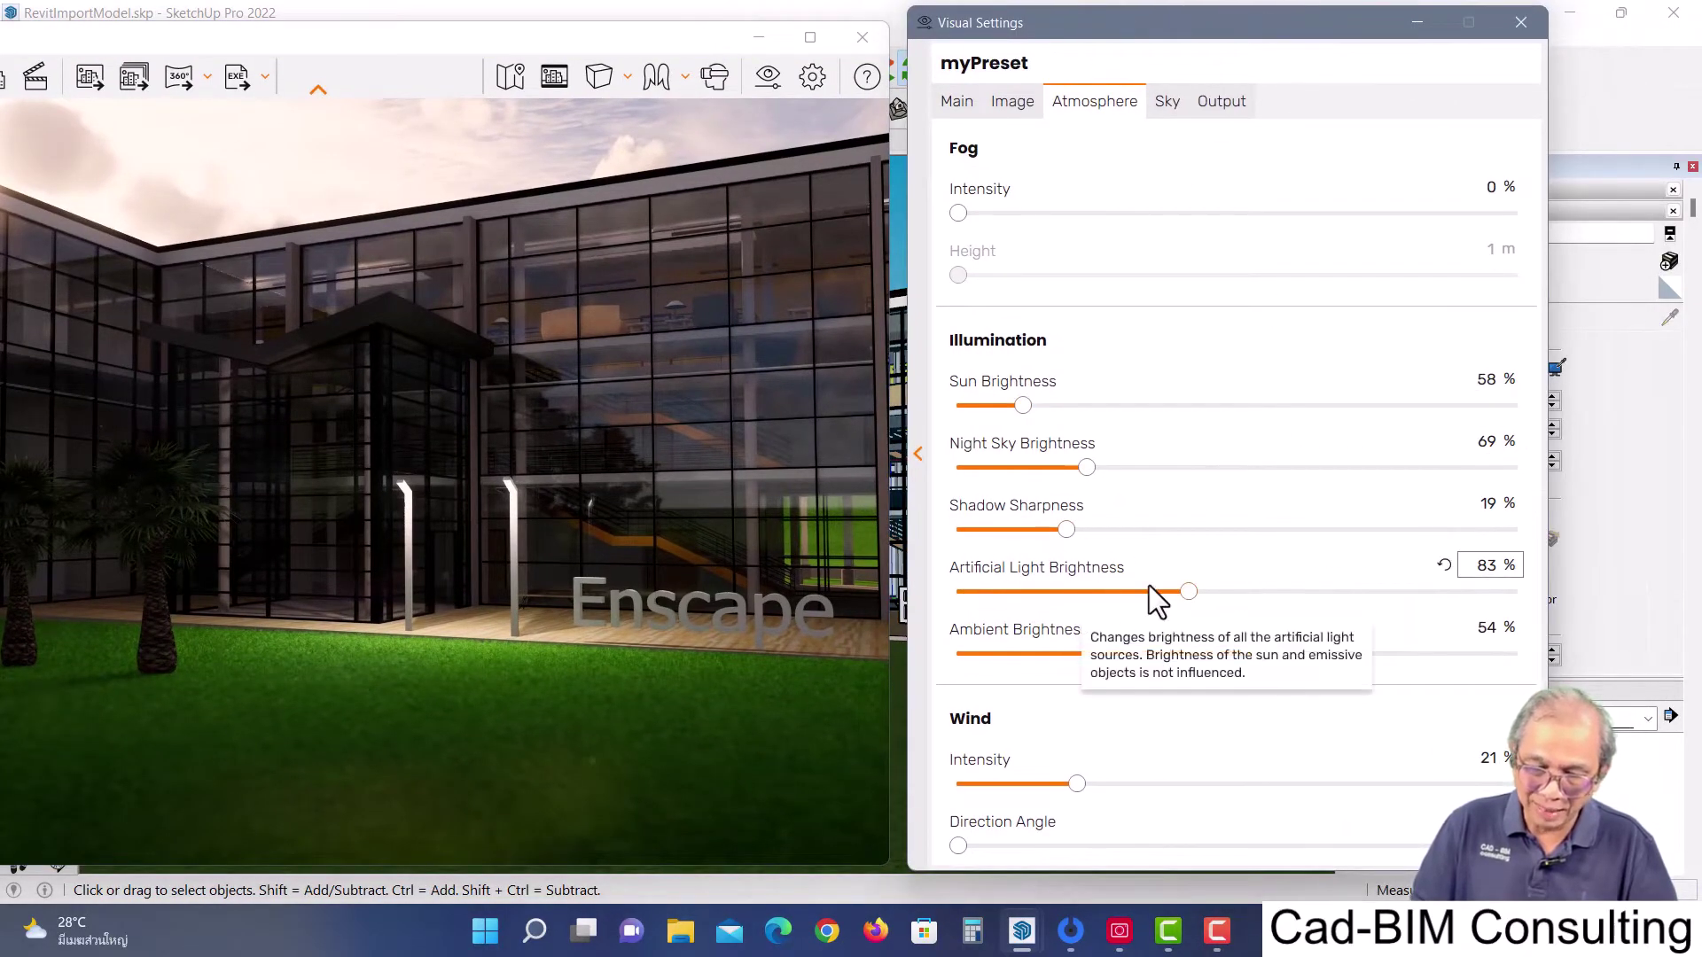
# Trial Artificial Light at about 142%, turn off auto exposure, and lower Exposure
pyautogui.moveTo(1188, 590); pyautogui.dragTo(1355, 597)
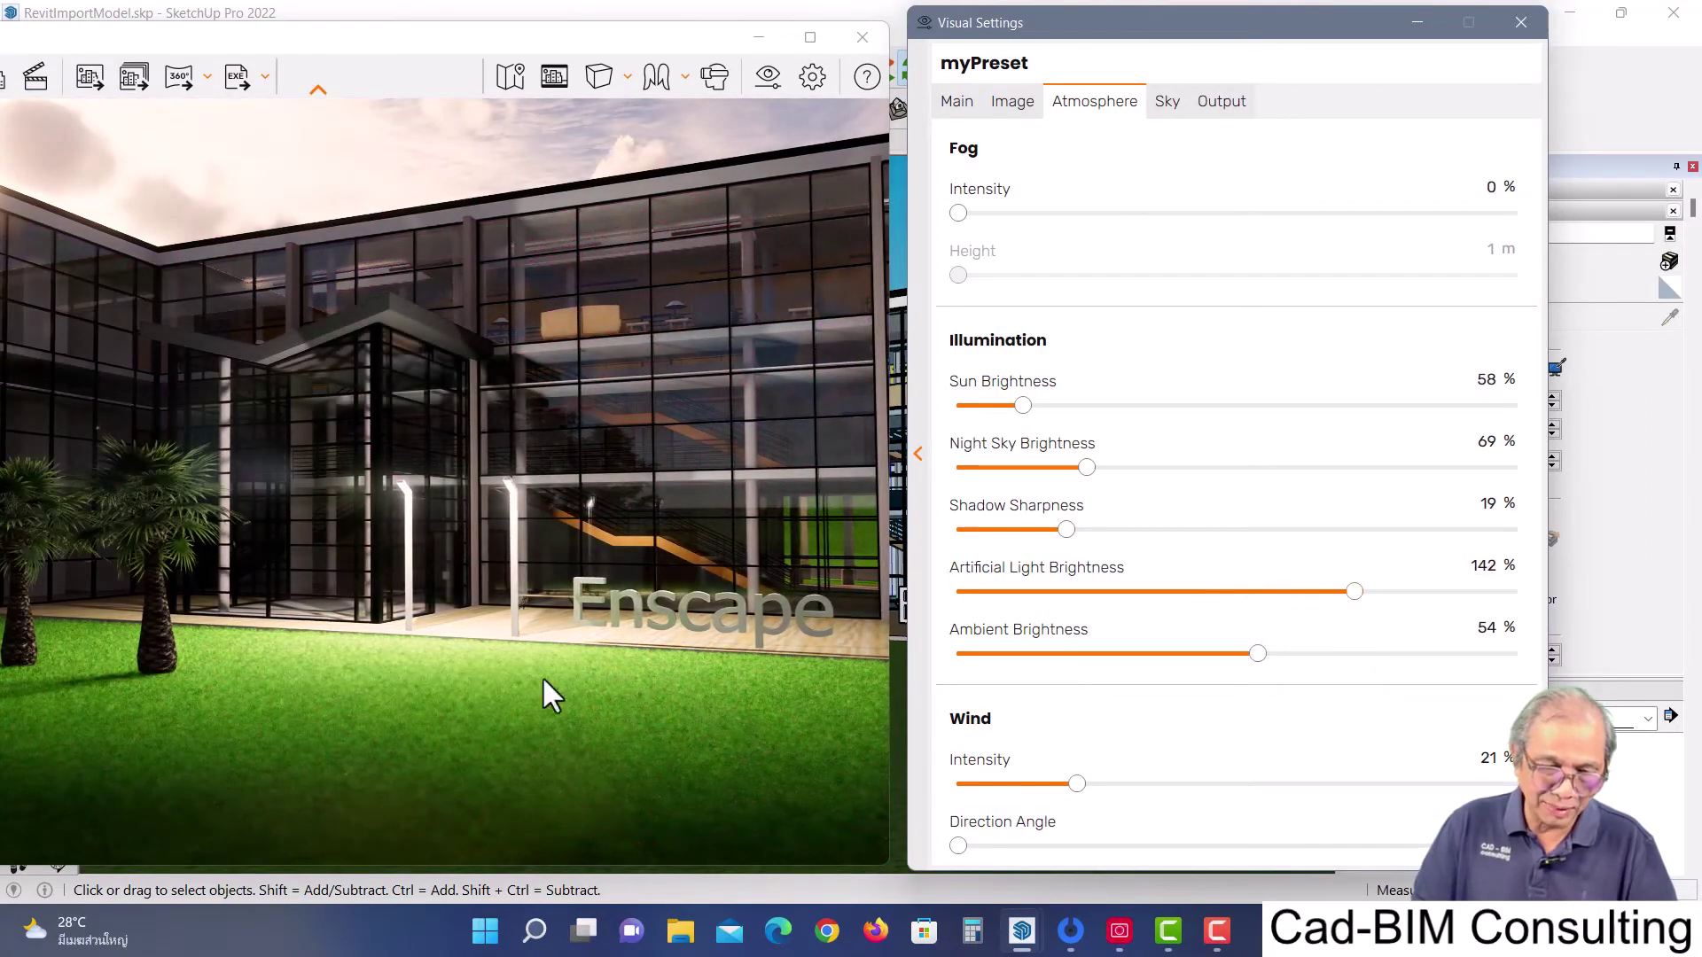
pyautogui.click(945, 105)
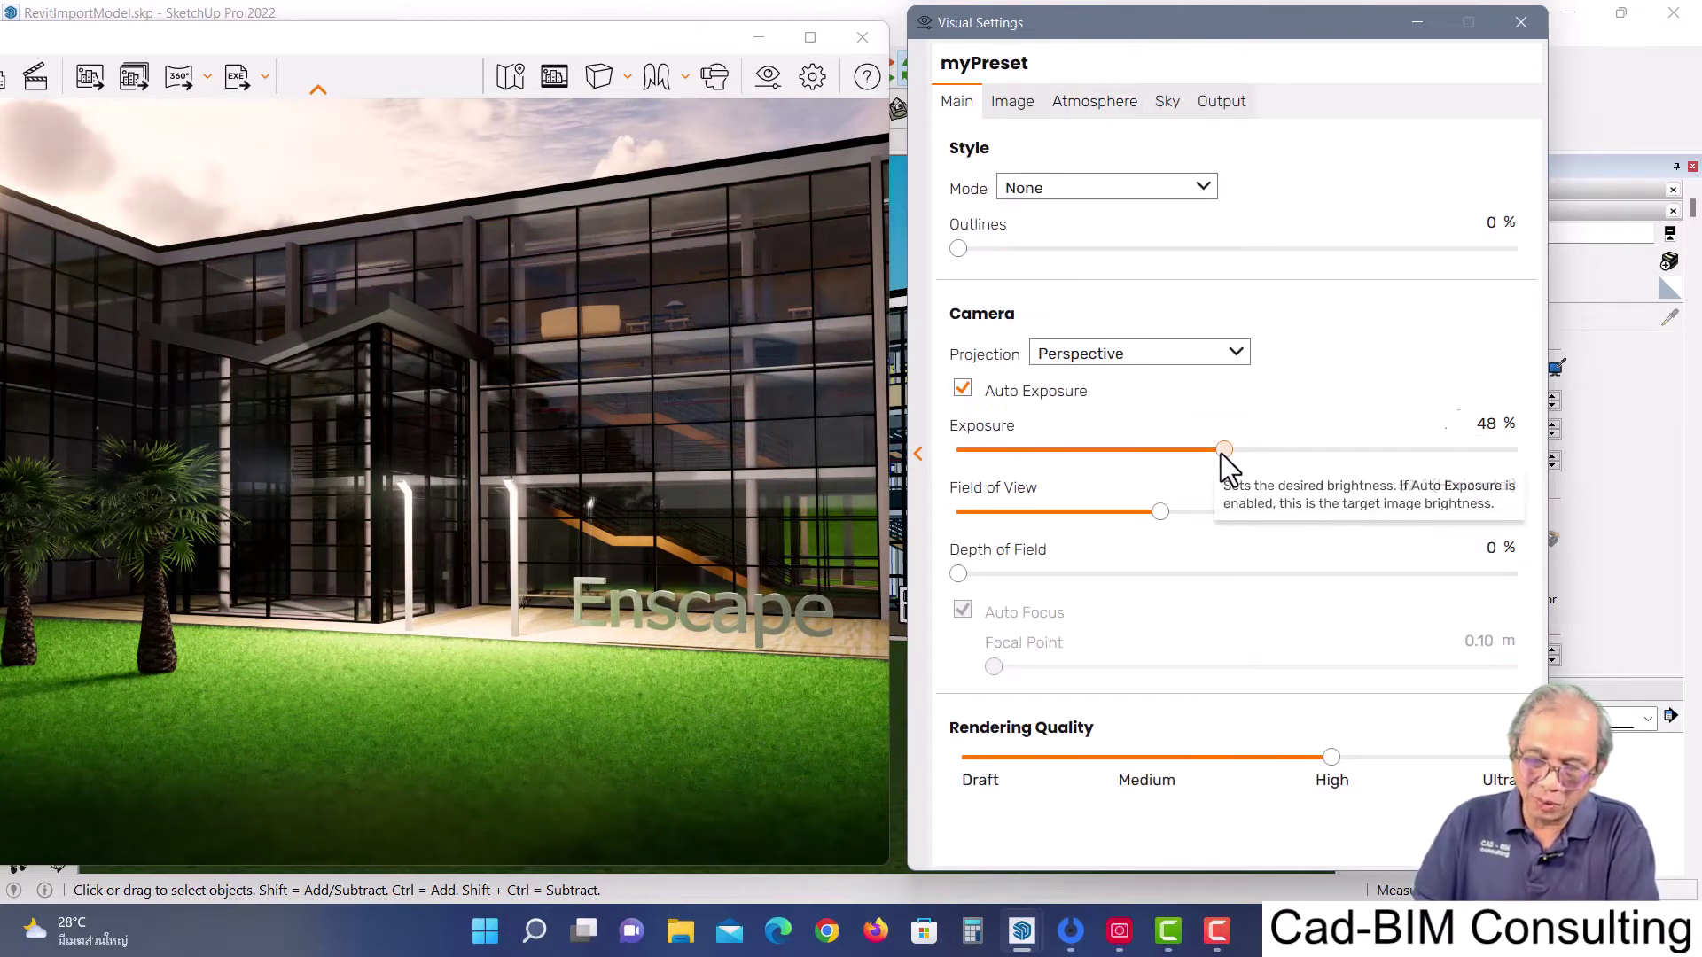
pyautogui.moveTo(1223, 451)
pyautogui.mouseDown()
pyautogui.moveTo(1049, 449)
pyautogui.moveTo(1074, 449)
pyautogui.mouseUp()
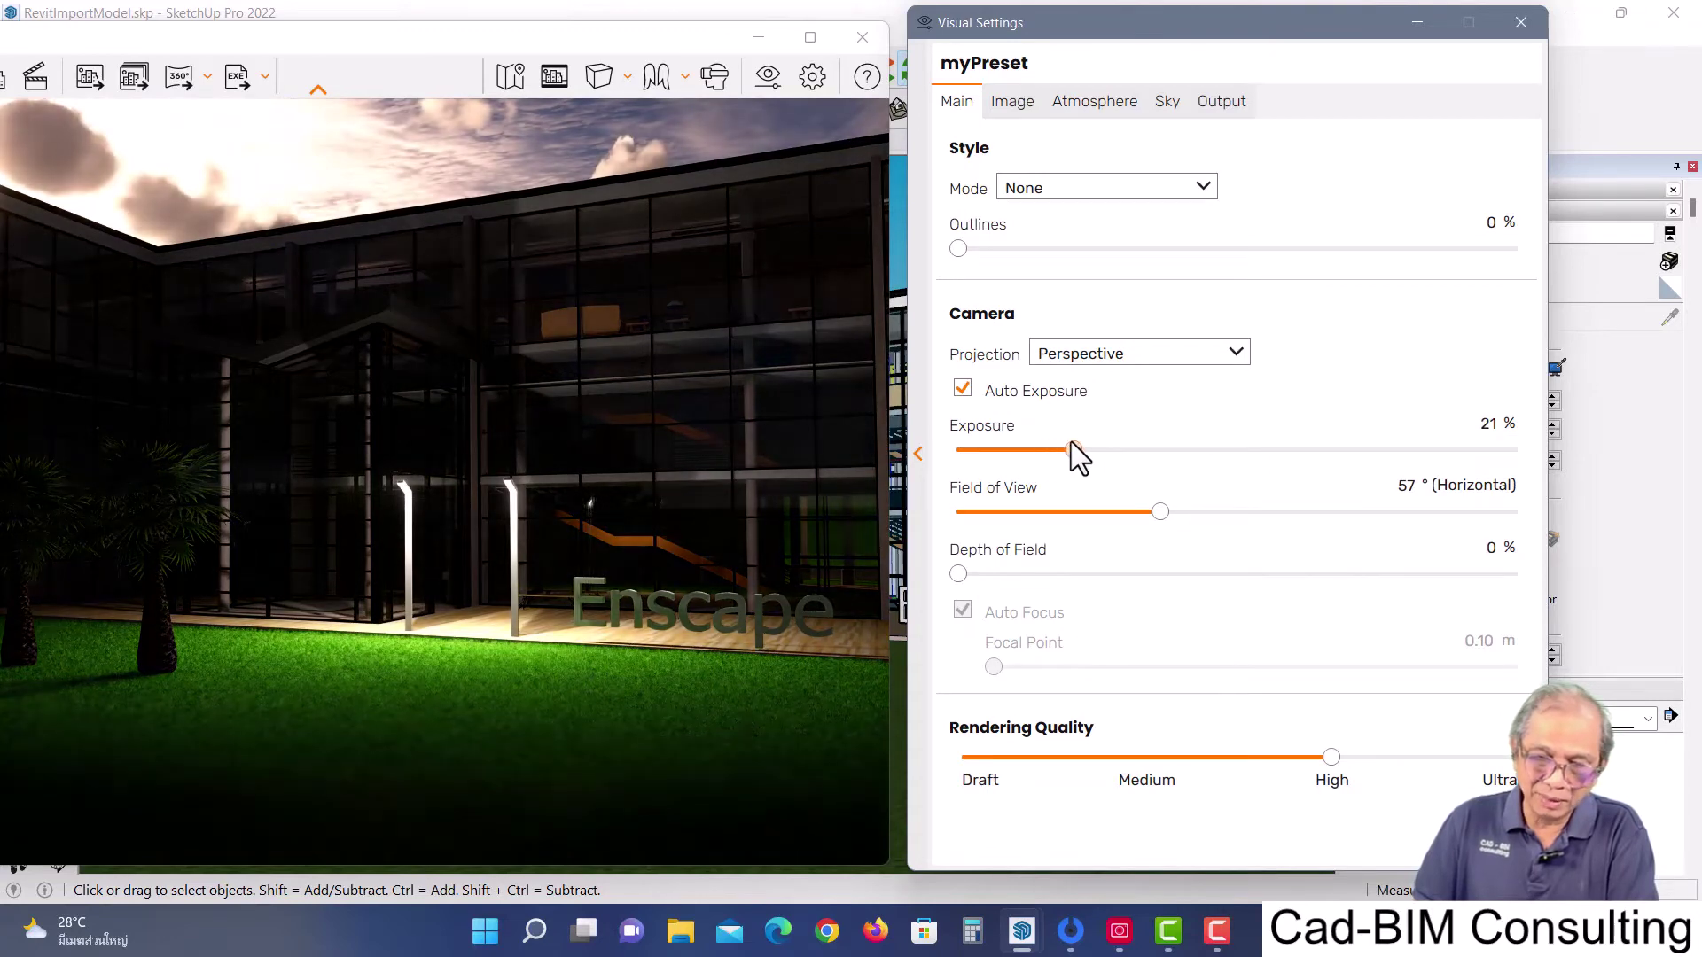
pyautogui.click(963, 388)
pyautogui.moveTo(1074, 449); pyautogui.dragTo(1004, 449)
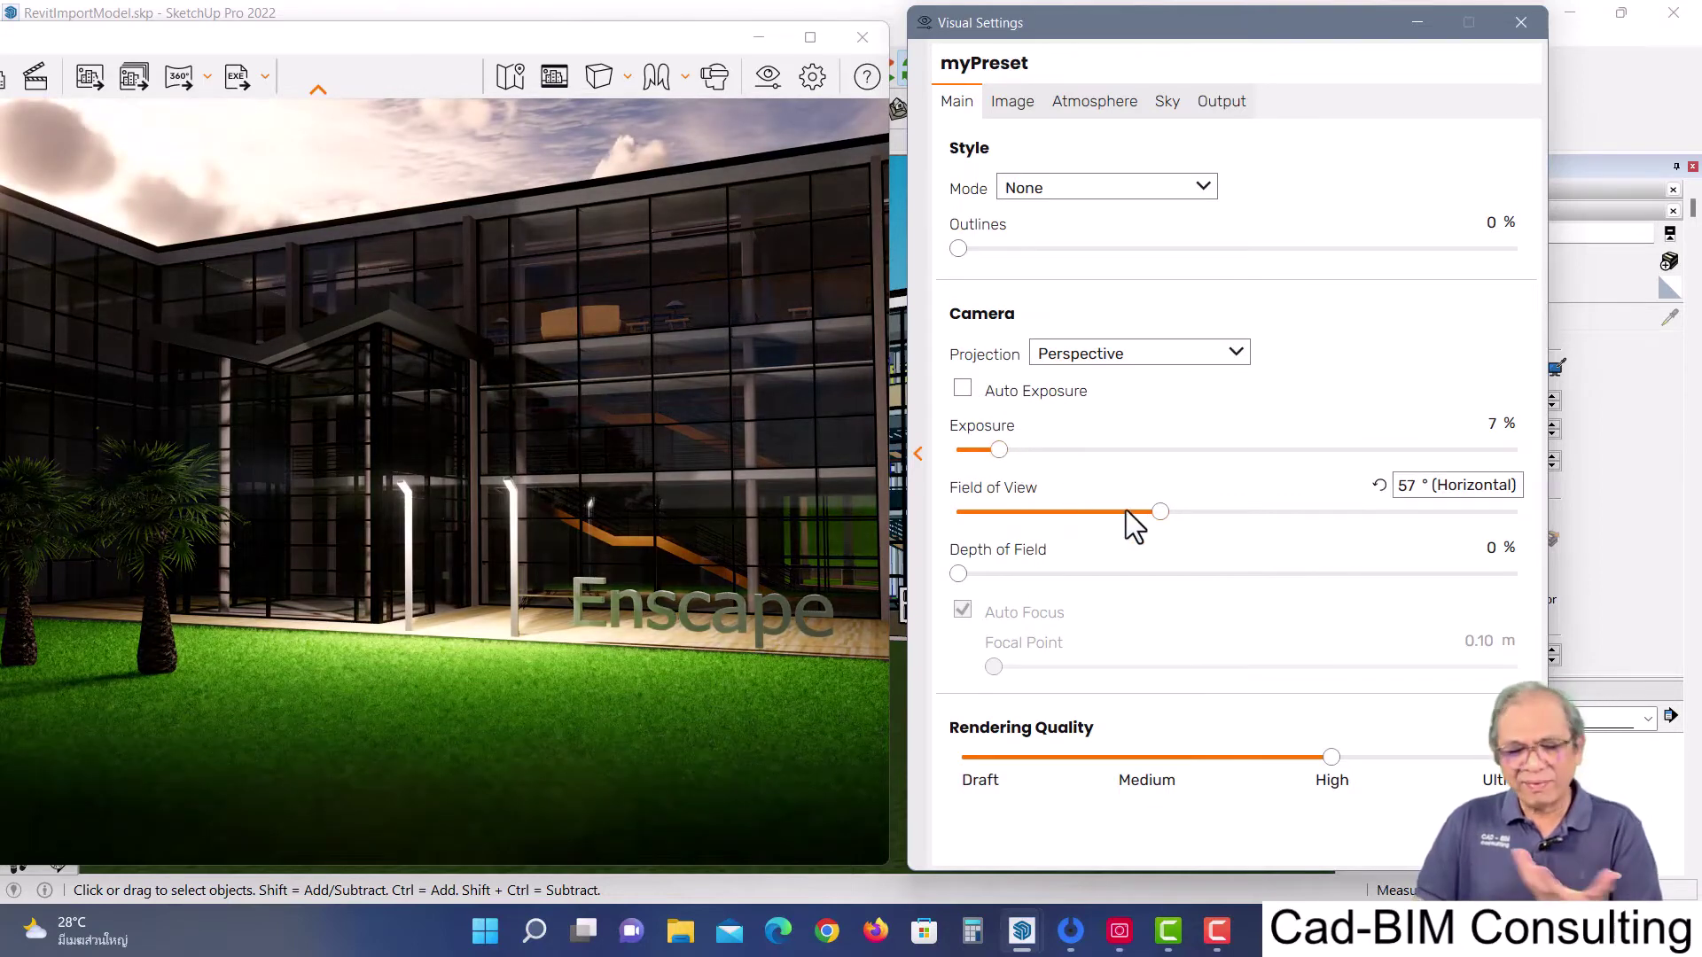
# Set Ambient Brightness 32%, Artificial Light 61%, and raise Exposure to 53%
pyautogui.click(1109, 100)
pyautogui.moveTo(1007, 629)
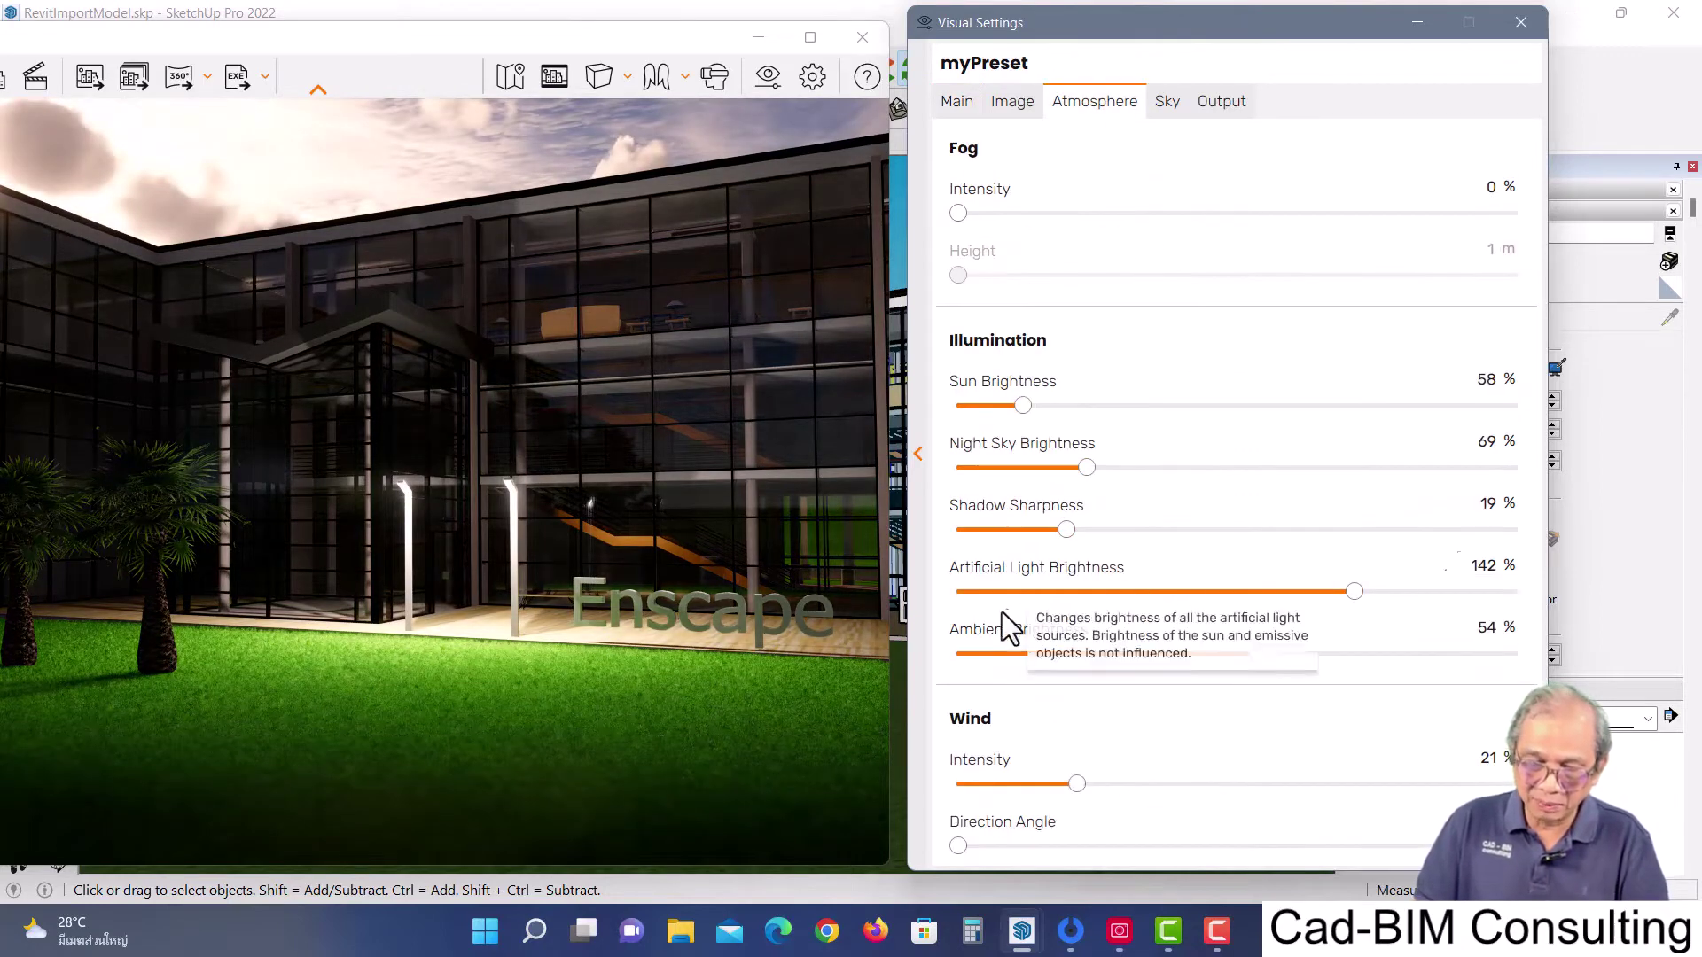
pyautogui.moveTo(1353, 591); pyautogui.dragTo(1443, 591)
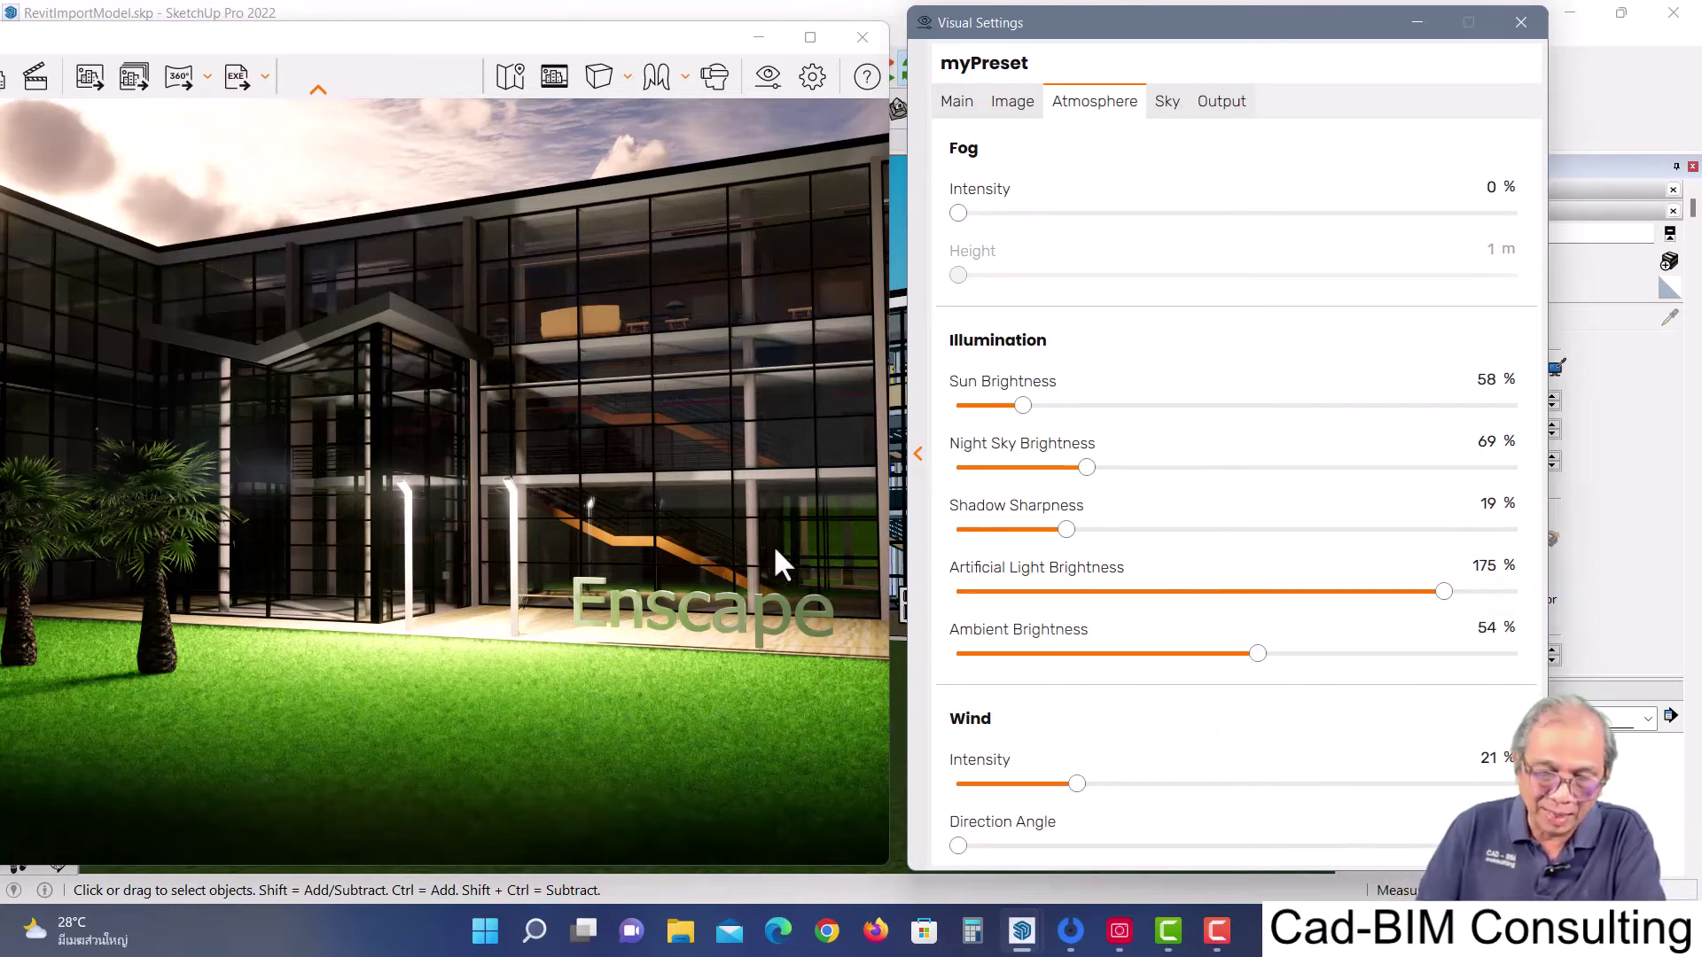
pyautogui.moveTo(1256, 655)
pyautogui.mouseDown()
pyautogui.moveTo(1113, 658)
pyautogui.moveTo(1138, 660)
pyautogui.mouseUp()
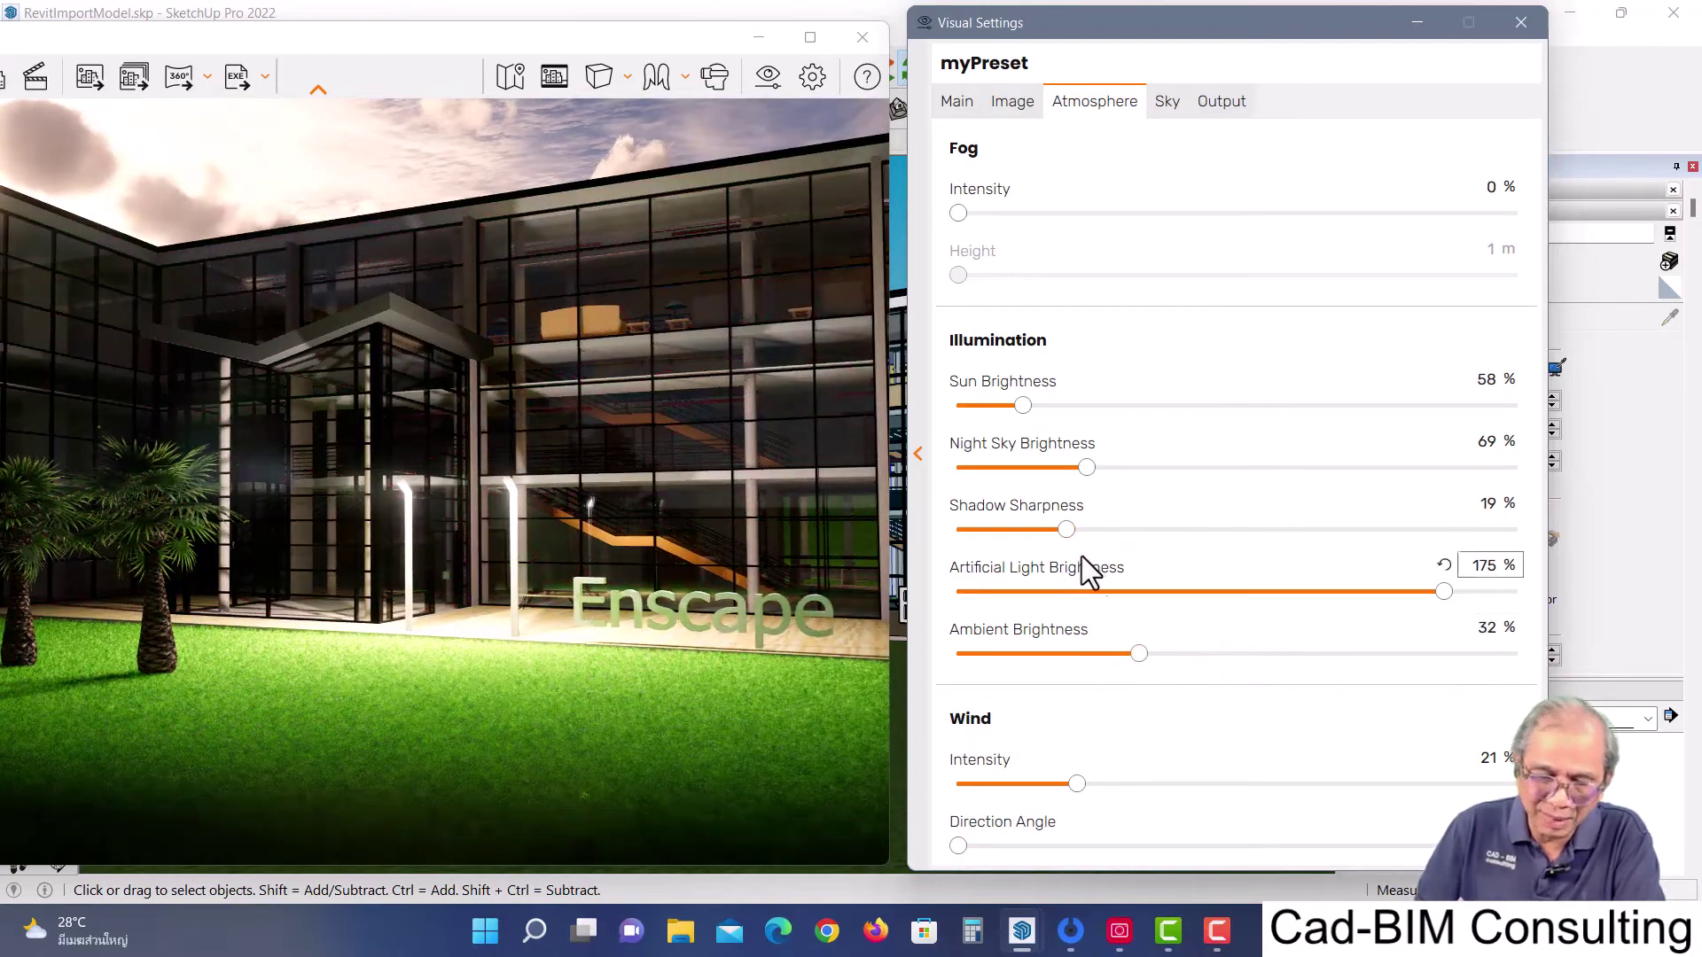
pyautogui.moveTo(1444, 592); pyautogui.dragTo(1130, 592)
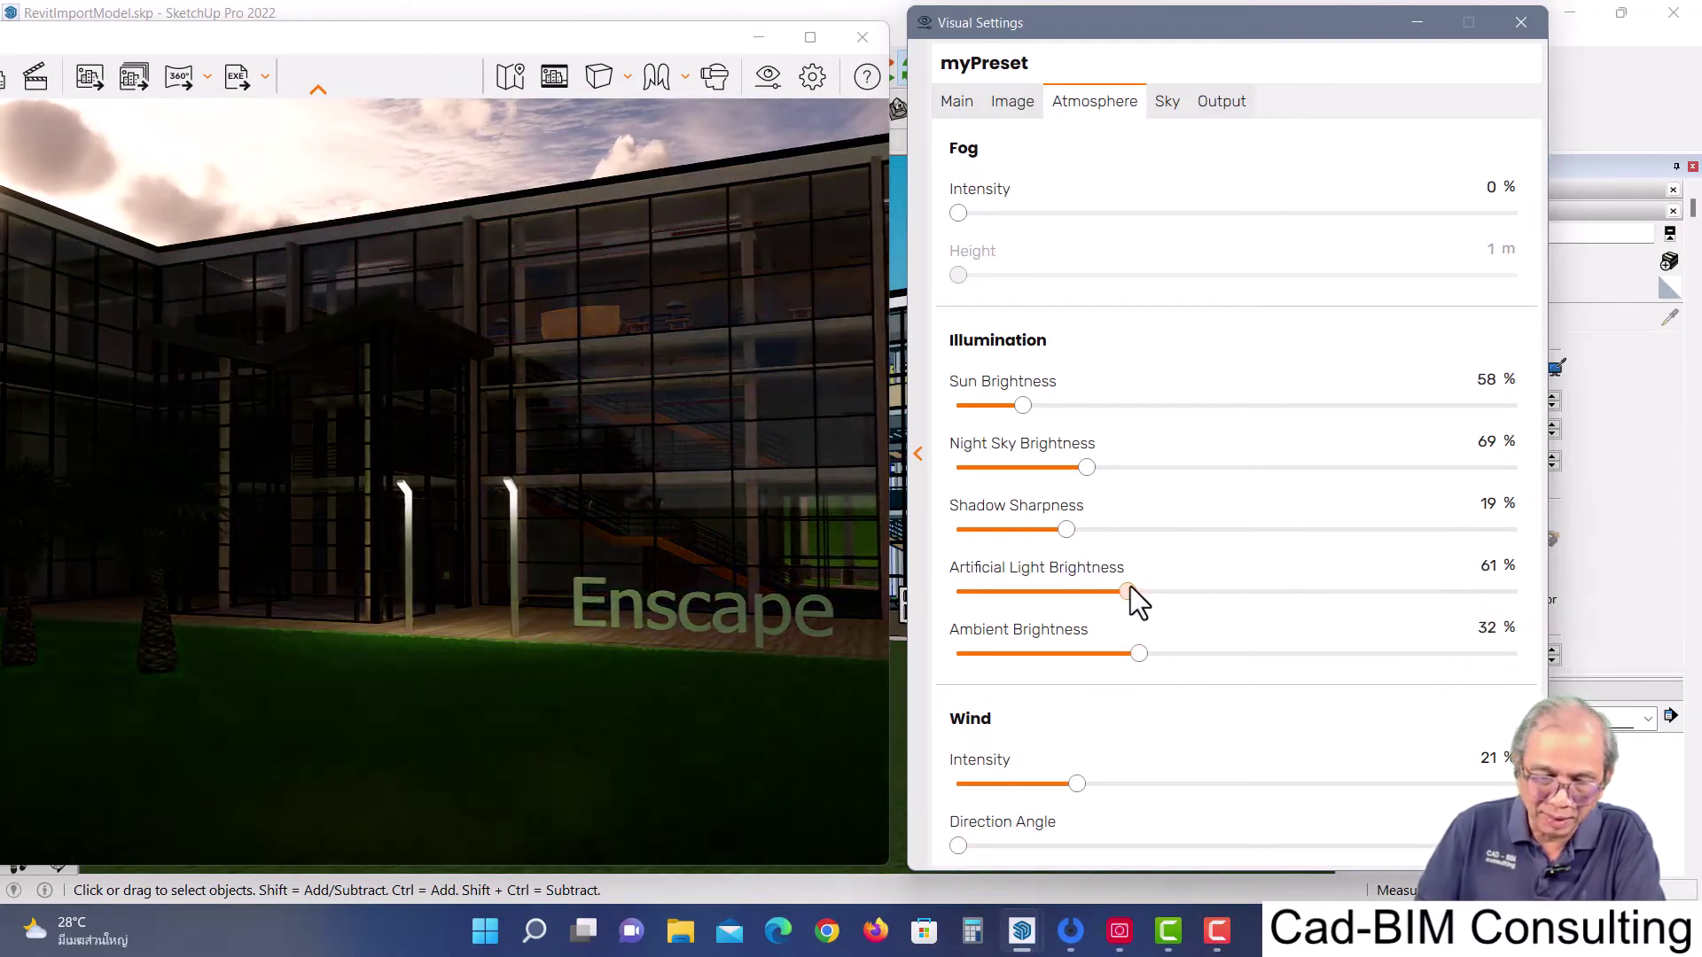
pyautogui.click(957, 101)
pyautogui.moveTo(1000, 451); pyautogui.dragTo(1254, 452)
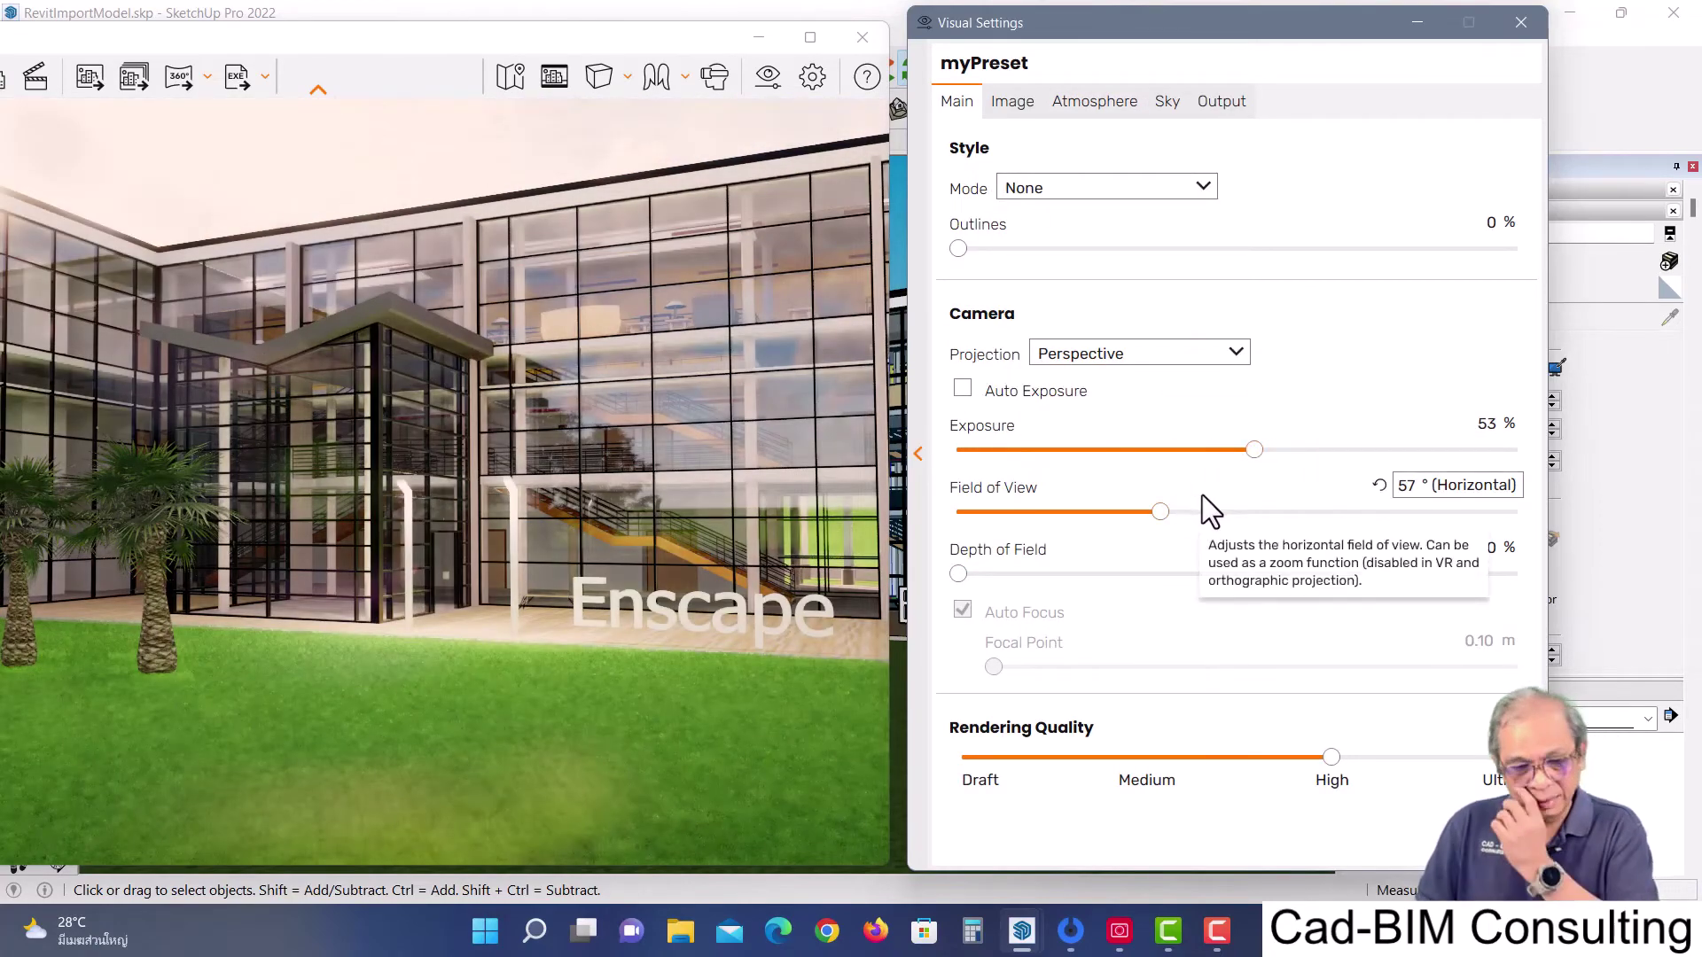
# Compare Ambient Brightness at 4% and higher, leave it at 29%, and move the render window right
pyautogui.click(1108, 99)
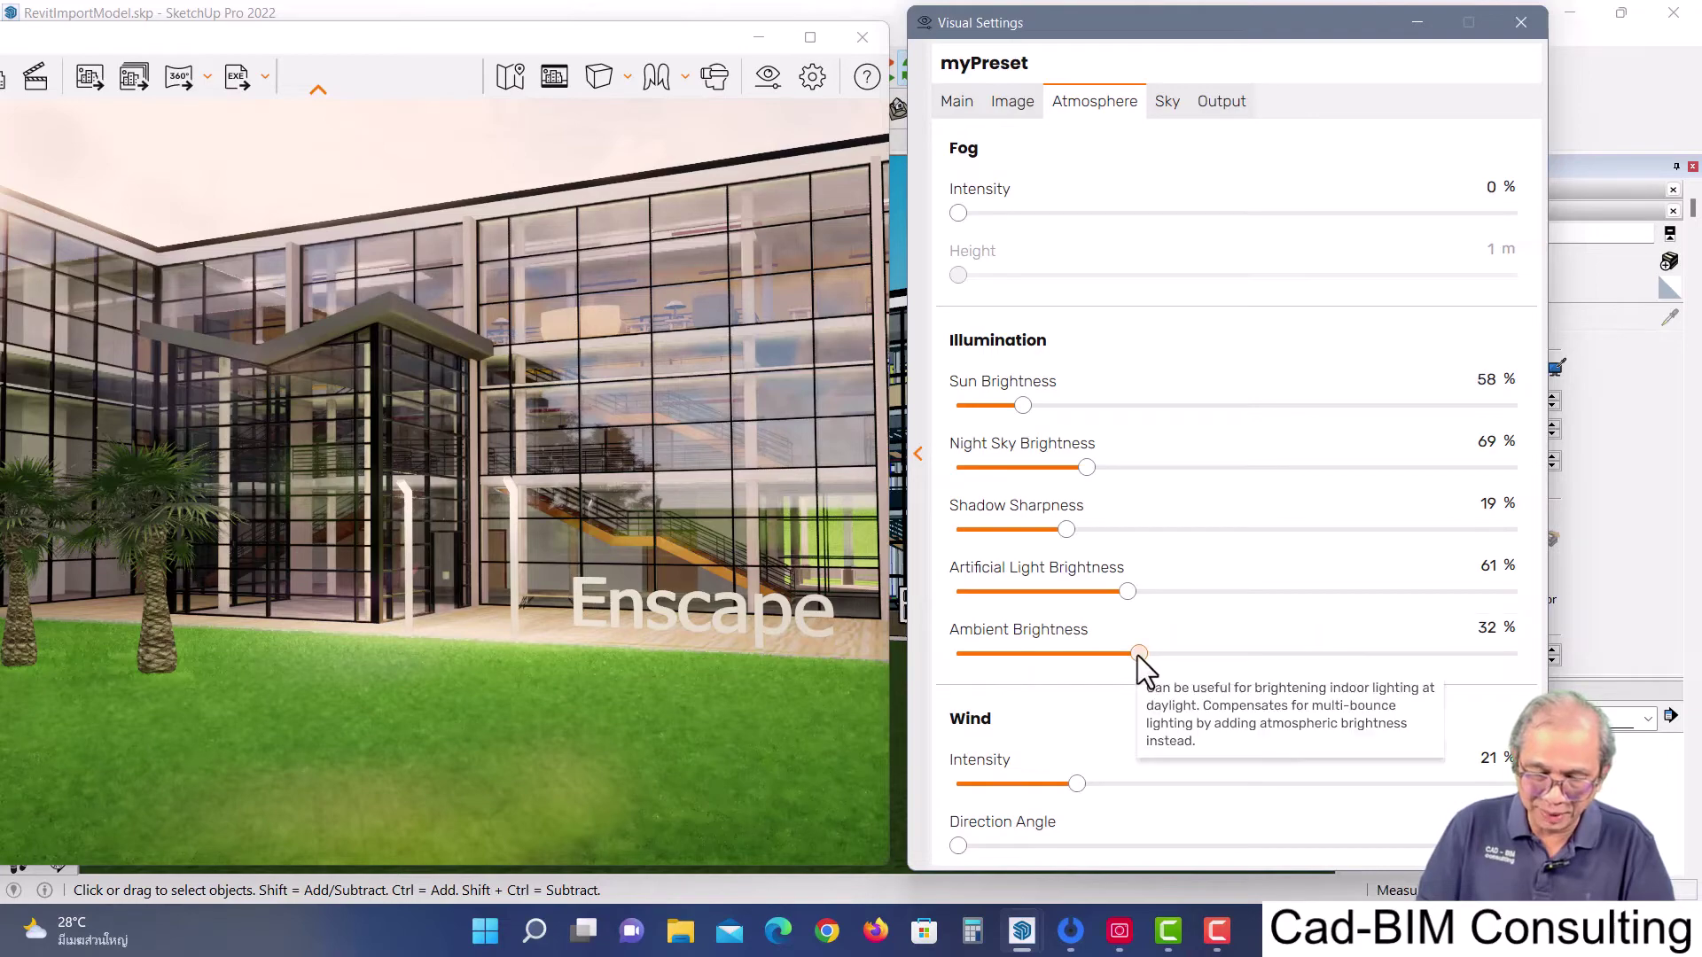
pyautogui.moveTo(1137, 655); pyautogui.dragTo(980, 652)
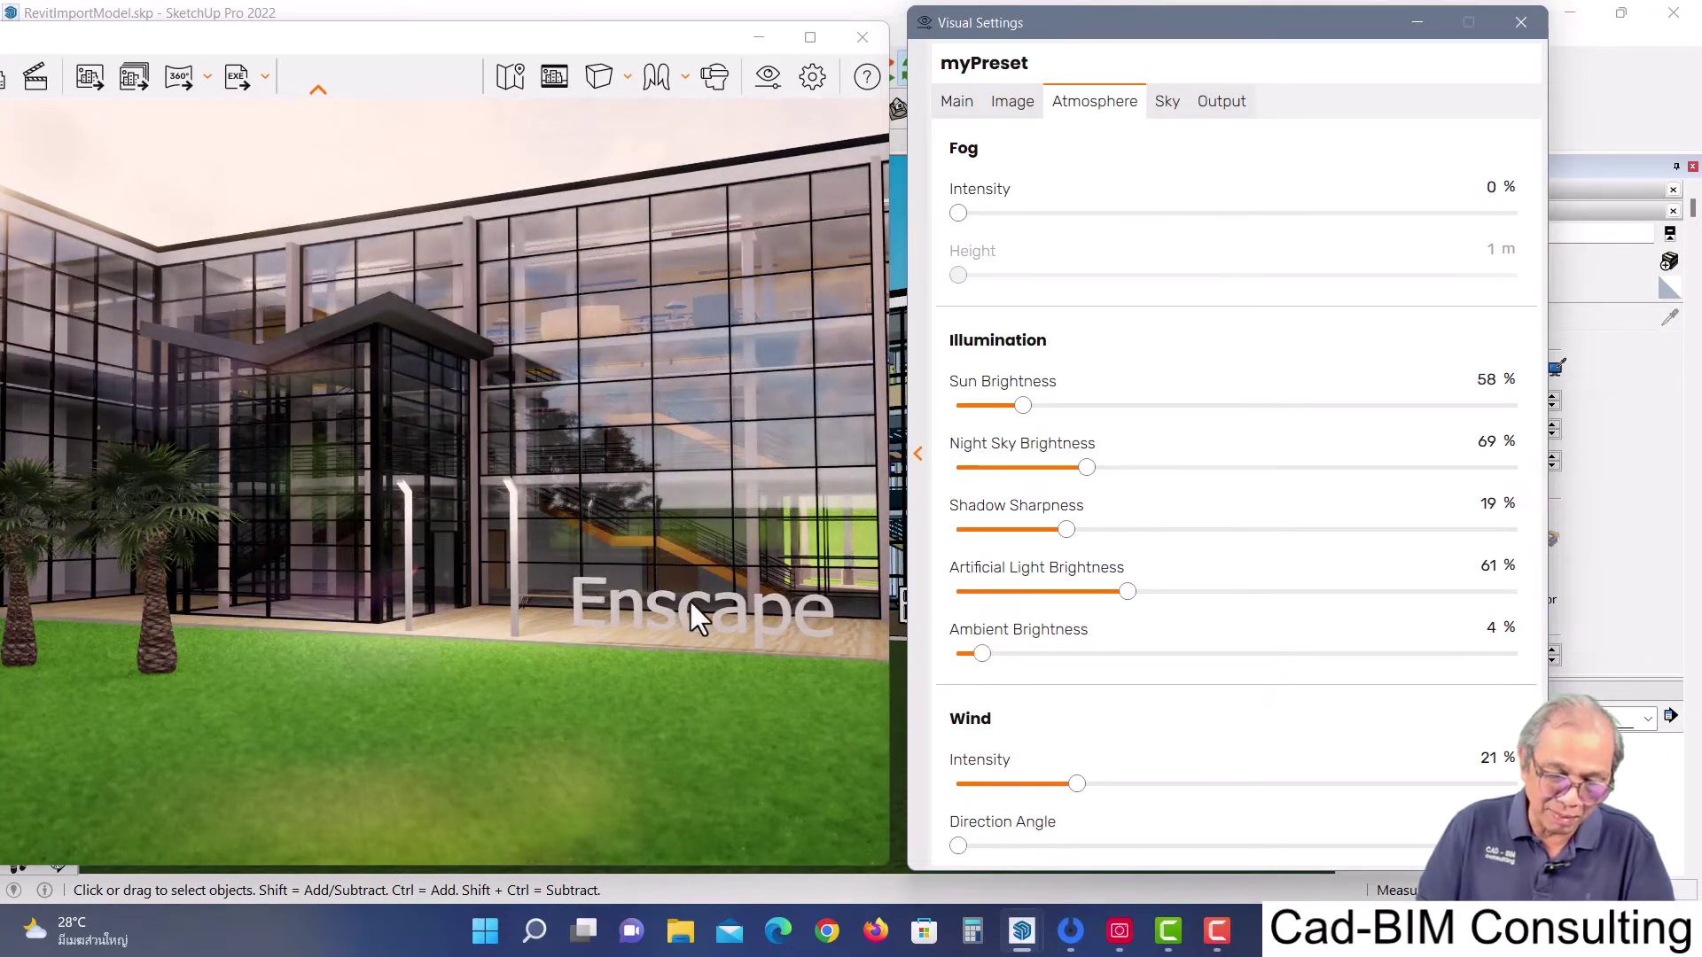
pyautogui.moveTo(1353, 640)
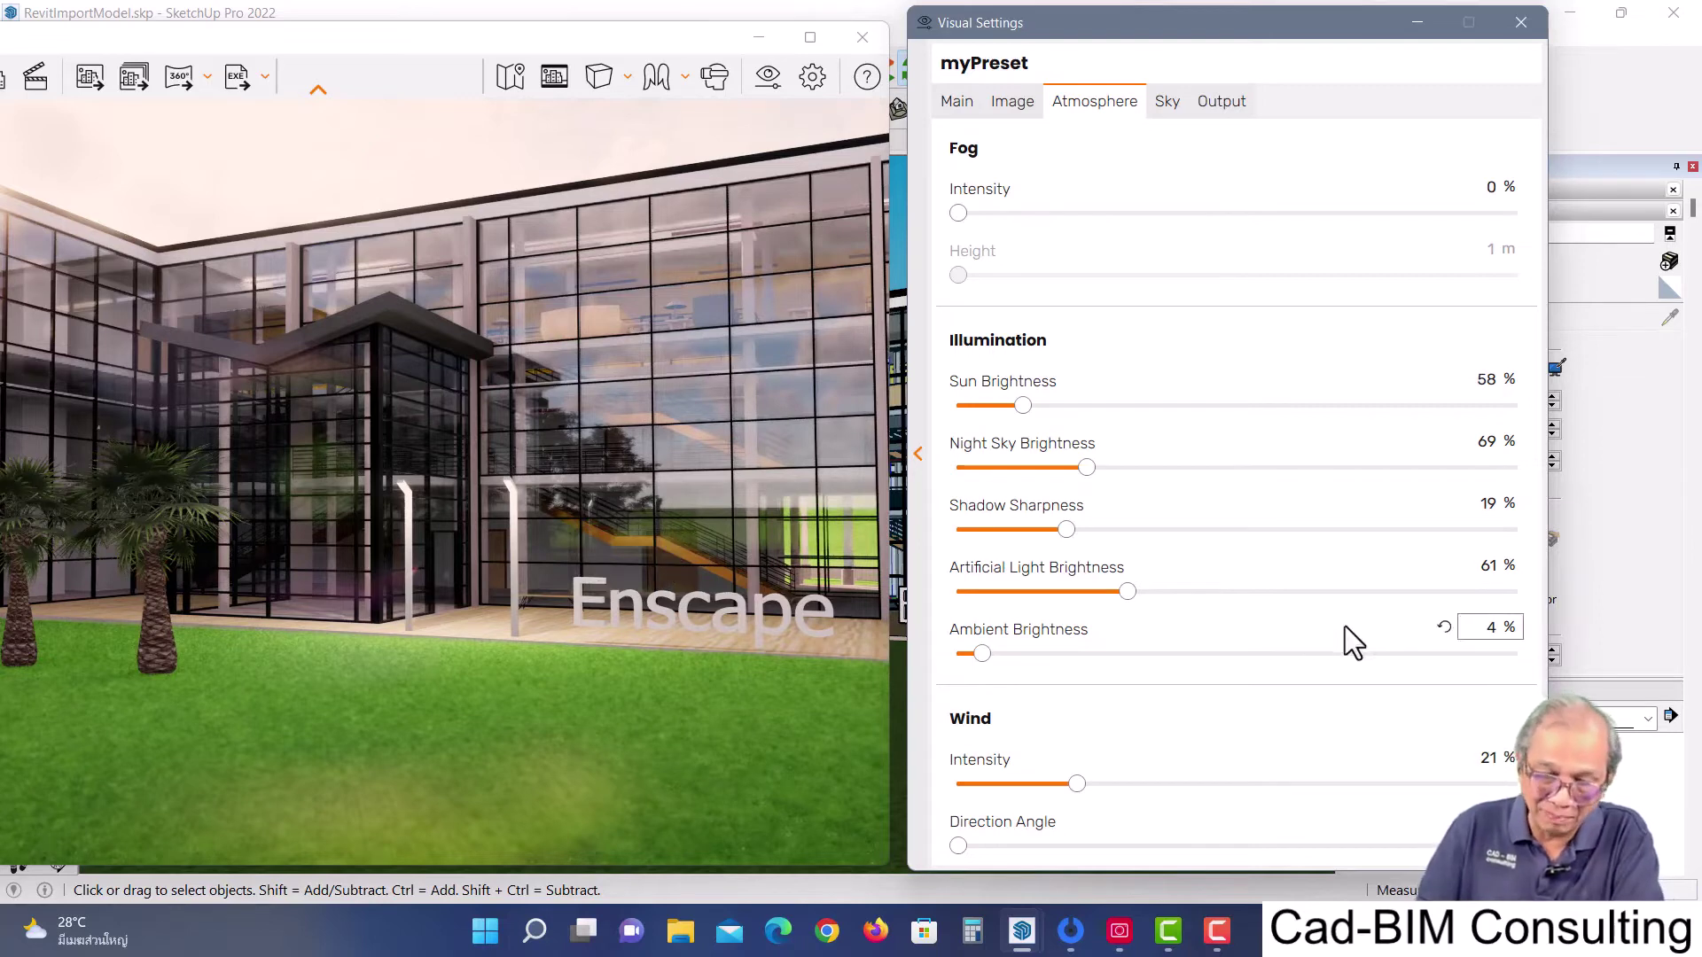
pyautogui.moveTo(985, 654); pyautogui.dragTo(1421, 657)
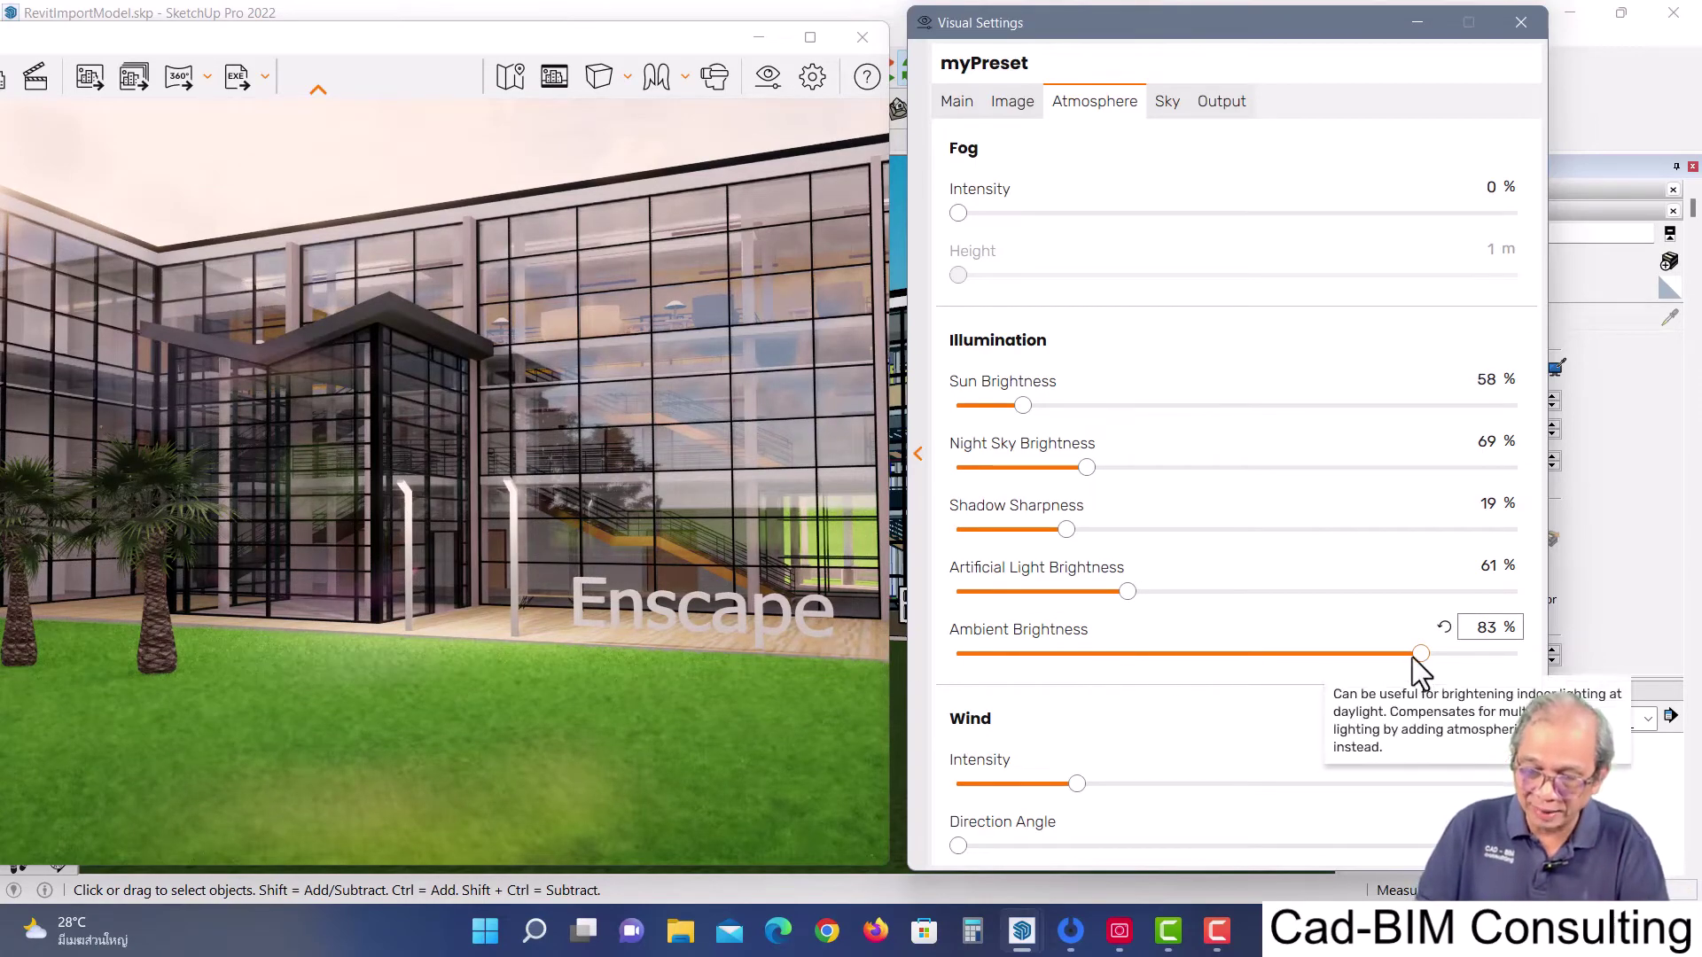
pyautogui.moveTo(1422, 658); pyautogui.dragTo(1120, 651)
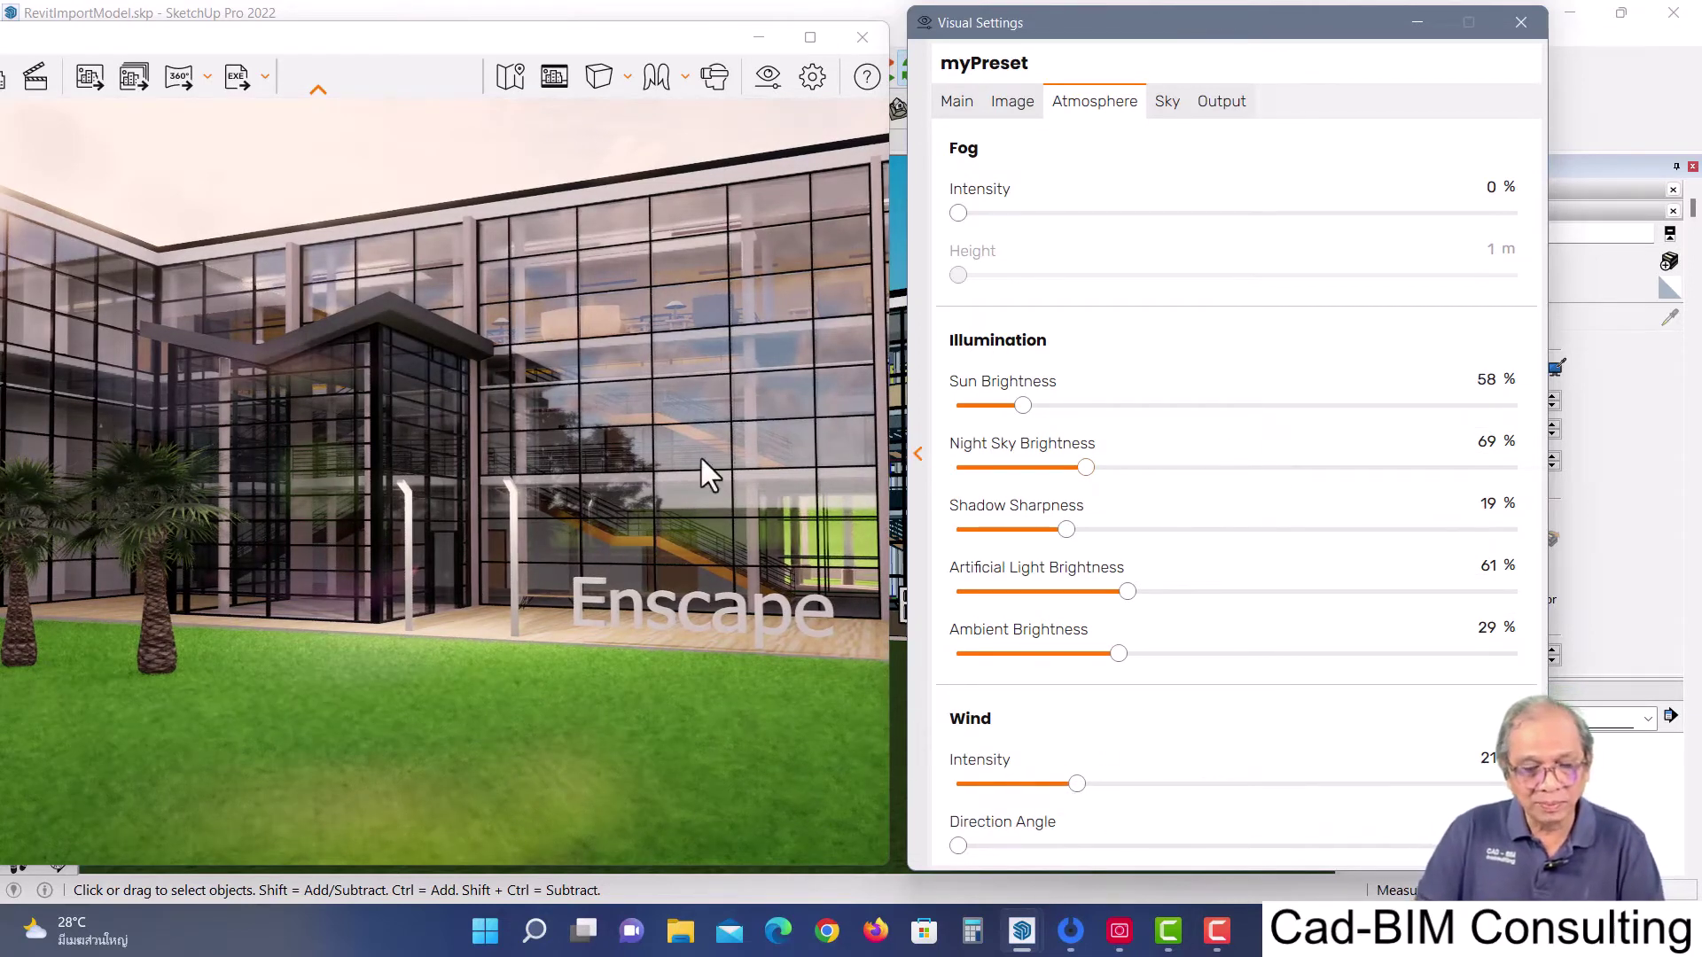
pyautogui.moveTo(353, 53); pyautogui.dragTo(567, 70)
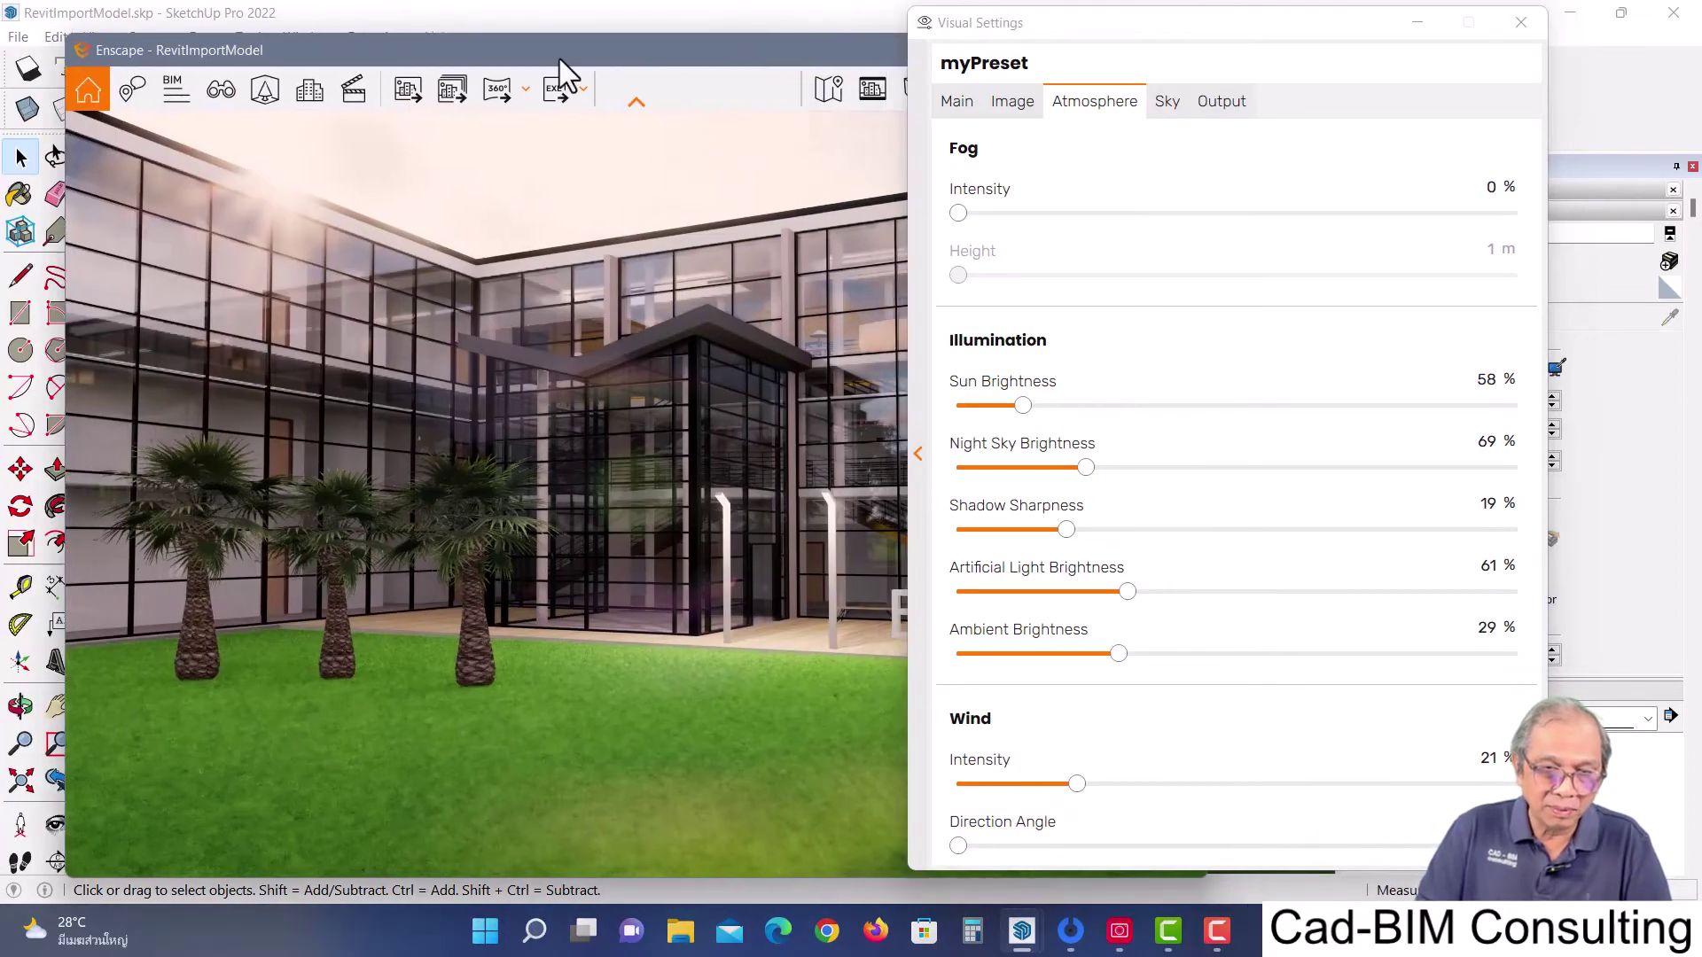
# Switch the render to the saved Perspective view
pyautogui.click(222, 91)
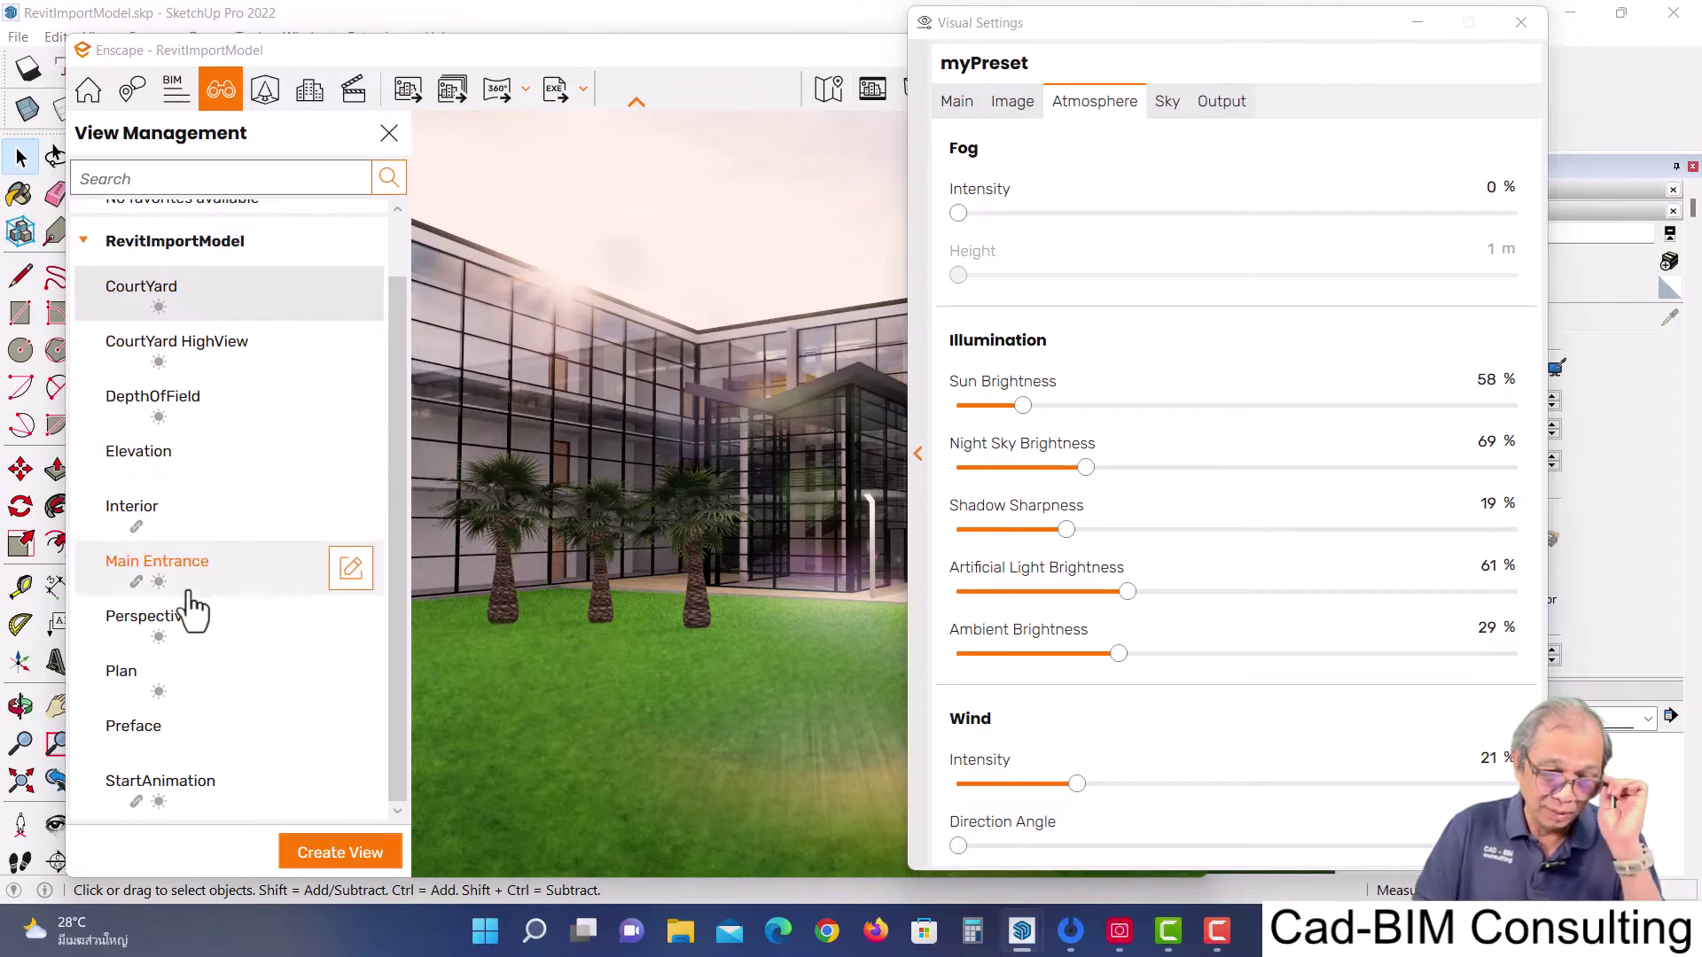
pyautogui.click(179, 640)
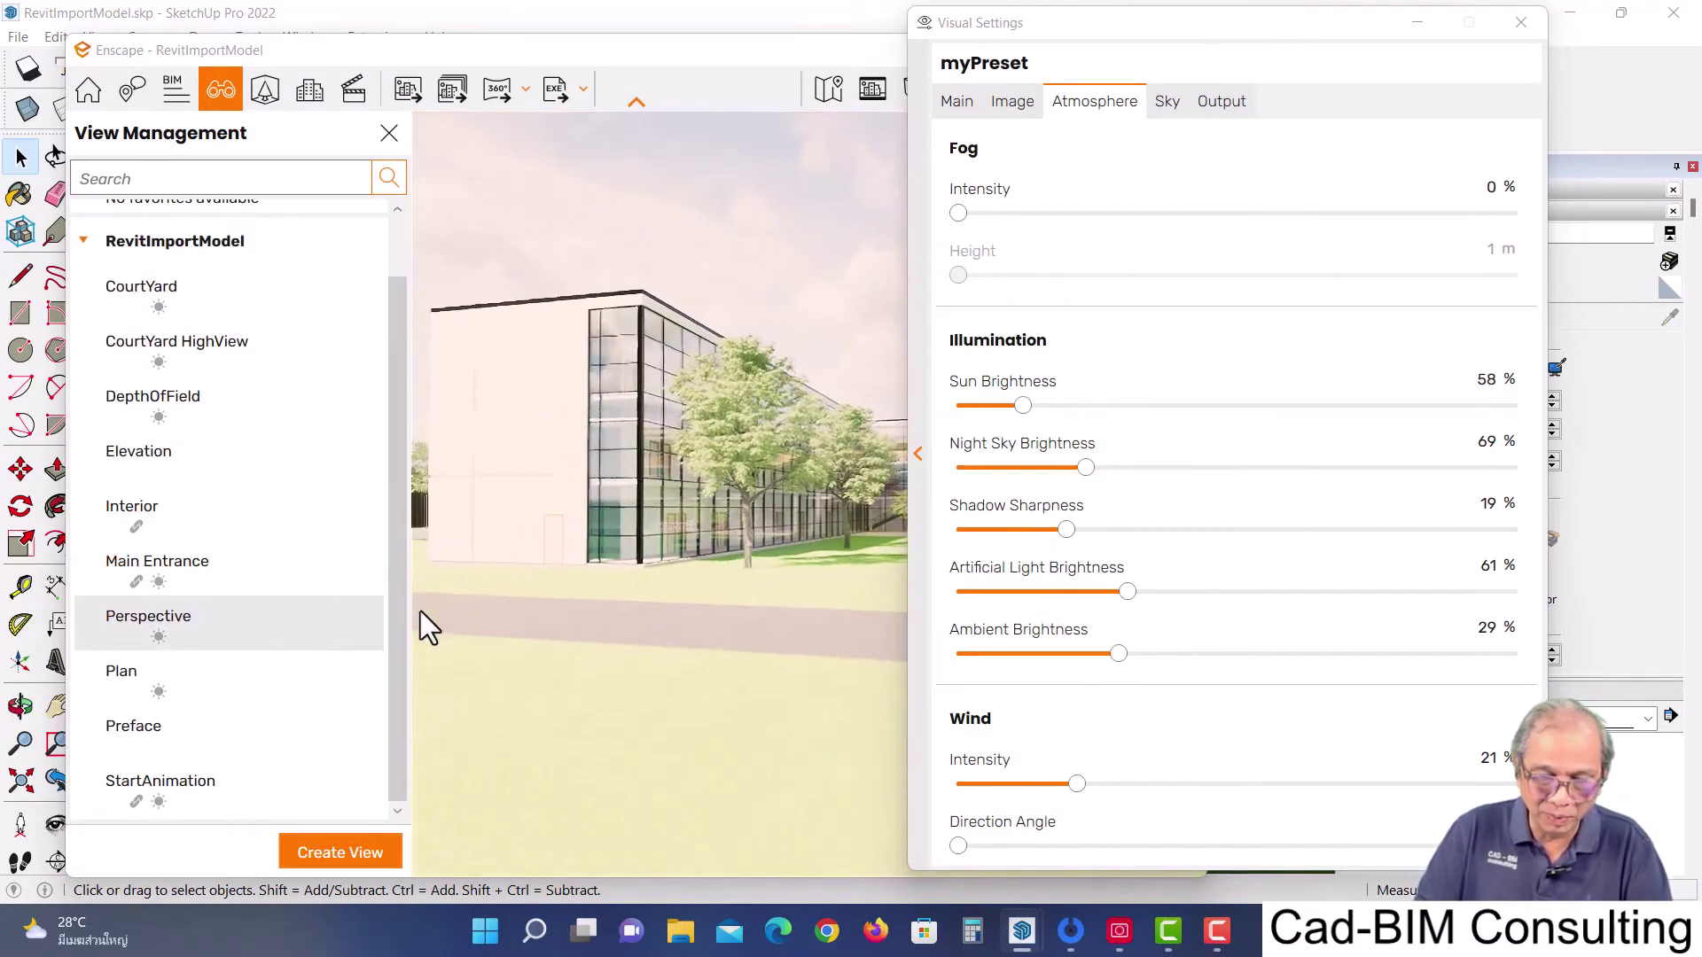
pyautogui.click(384, 135)
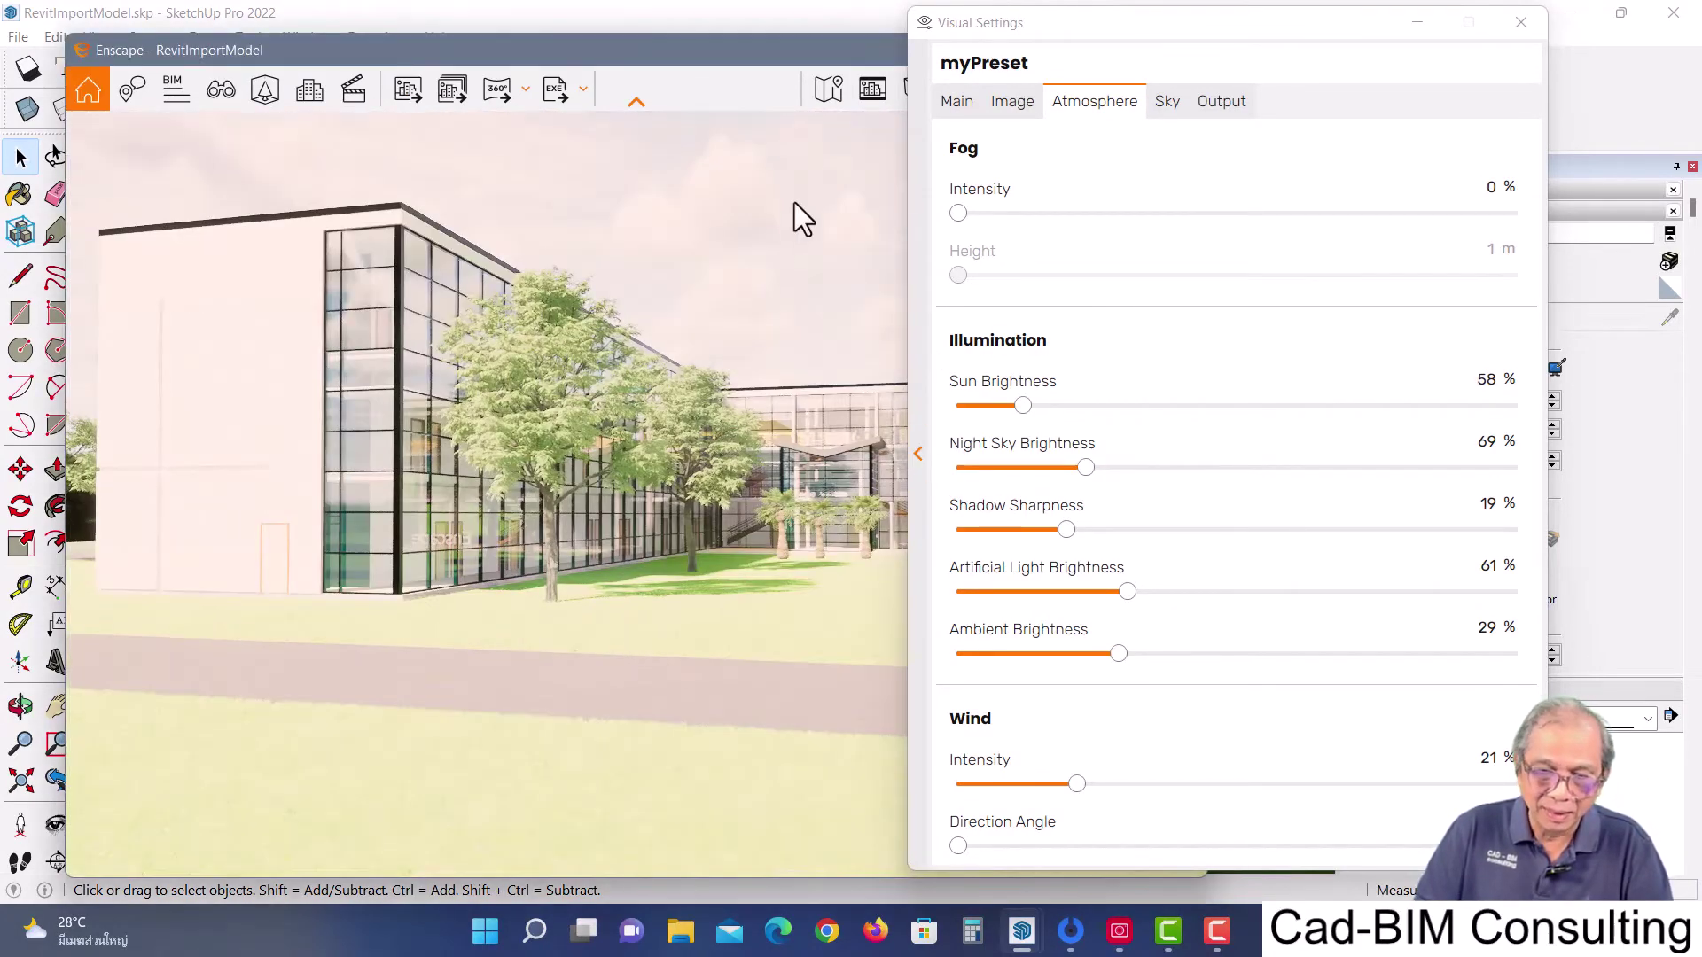
# Lower myPreset's Exposure to 24%, then return to the Atmosphere settings
pyautogui.click(957, 101)
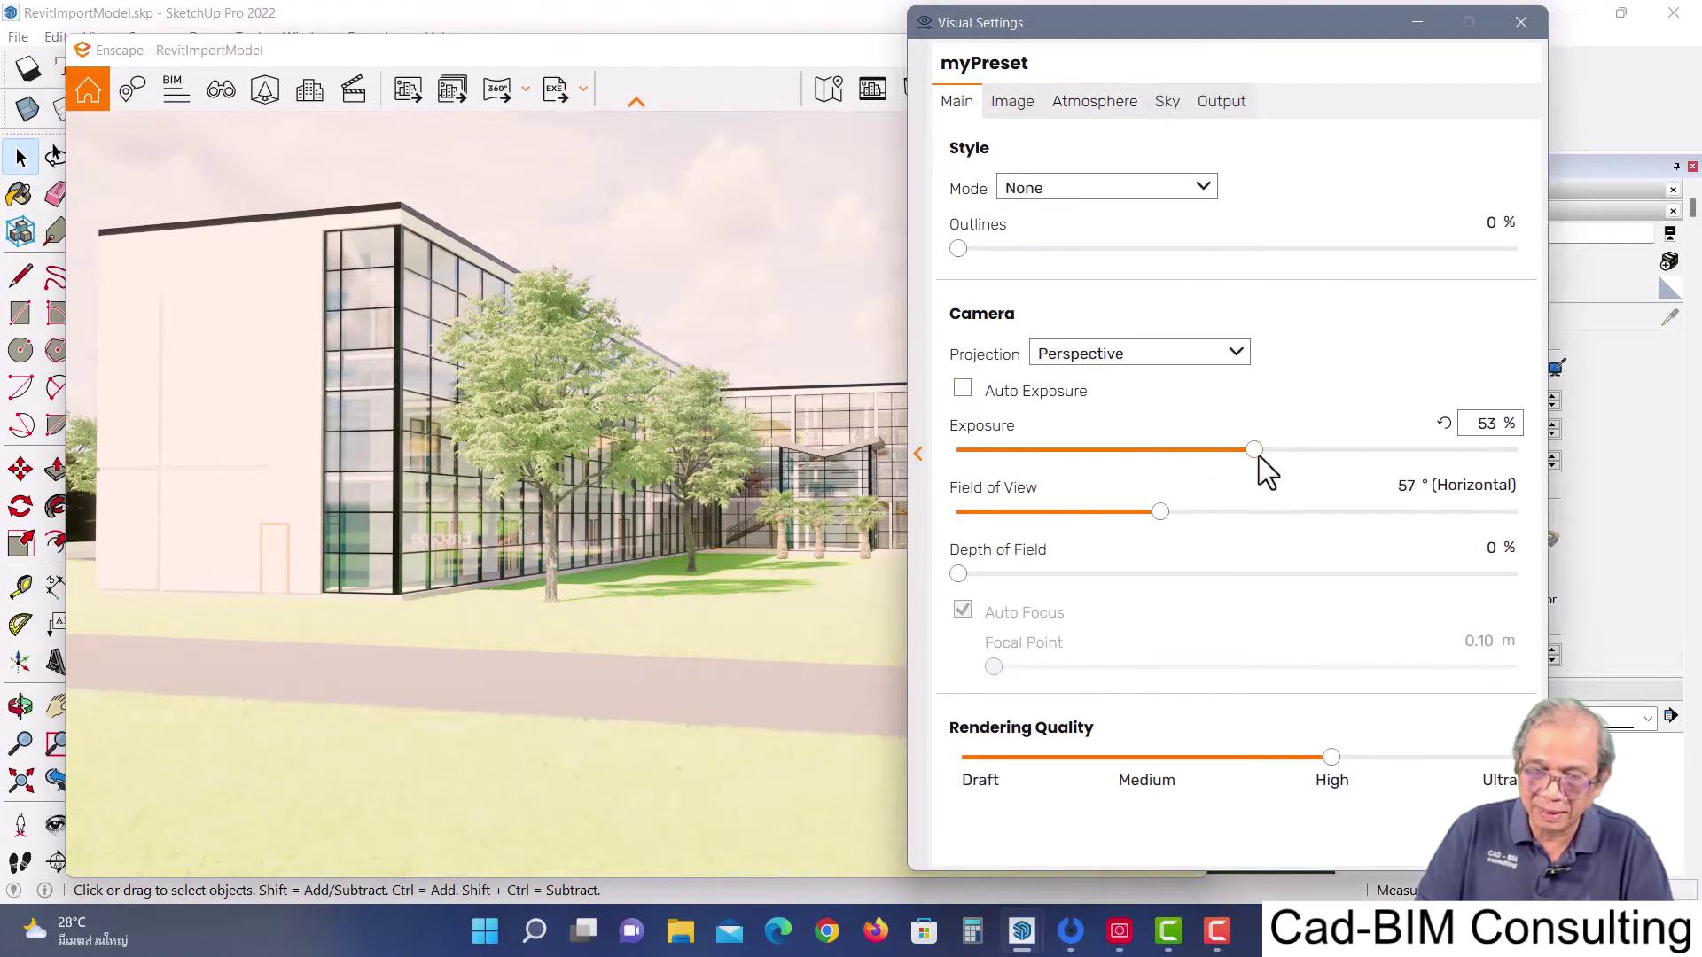
pyautogui.moveTo(1253, 450); pyautogui.dragTo(1112, 449)
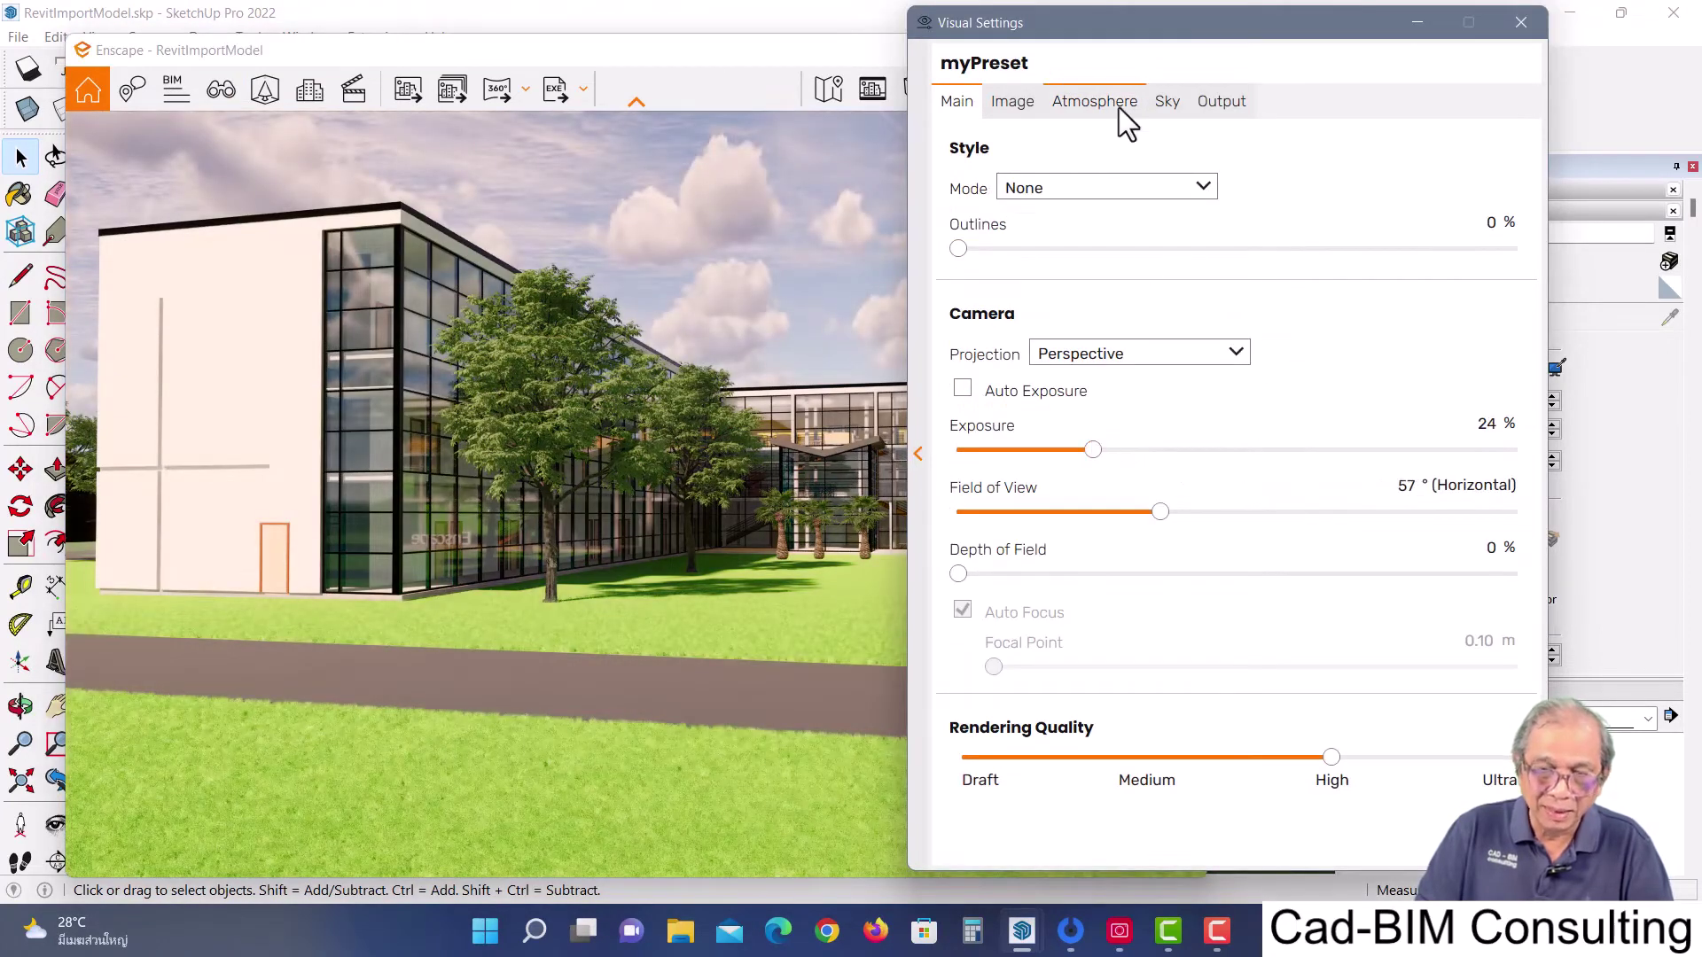
pyautogui.moveTo(1079, 25); pyautogui.dragTo(1217, 43)
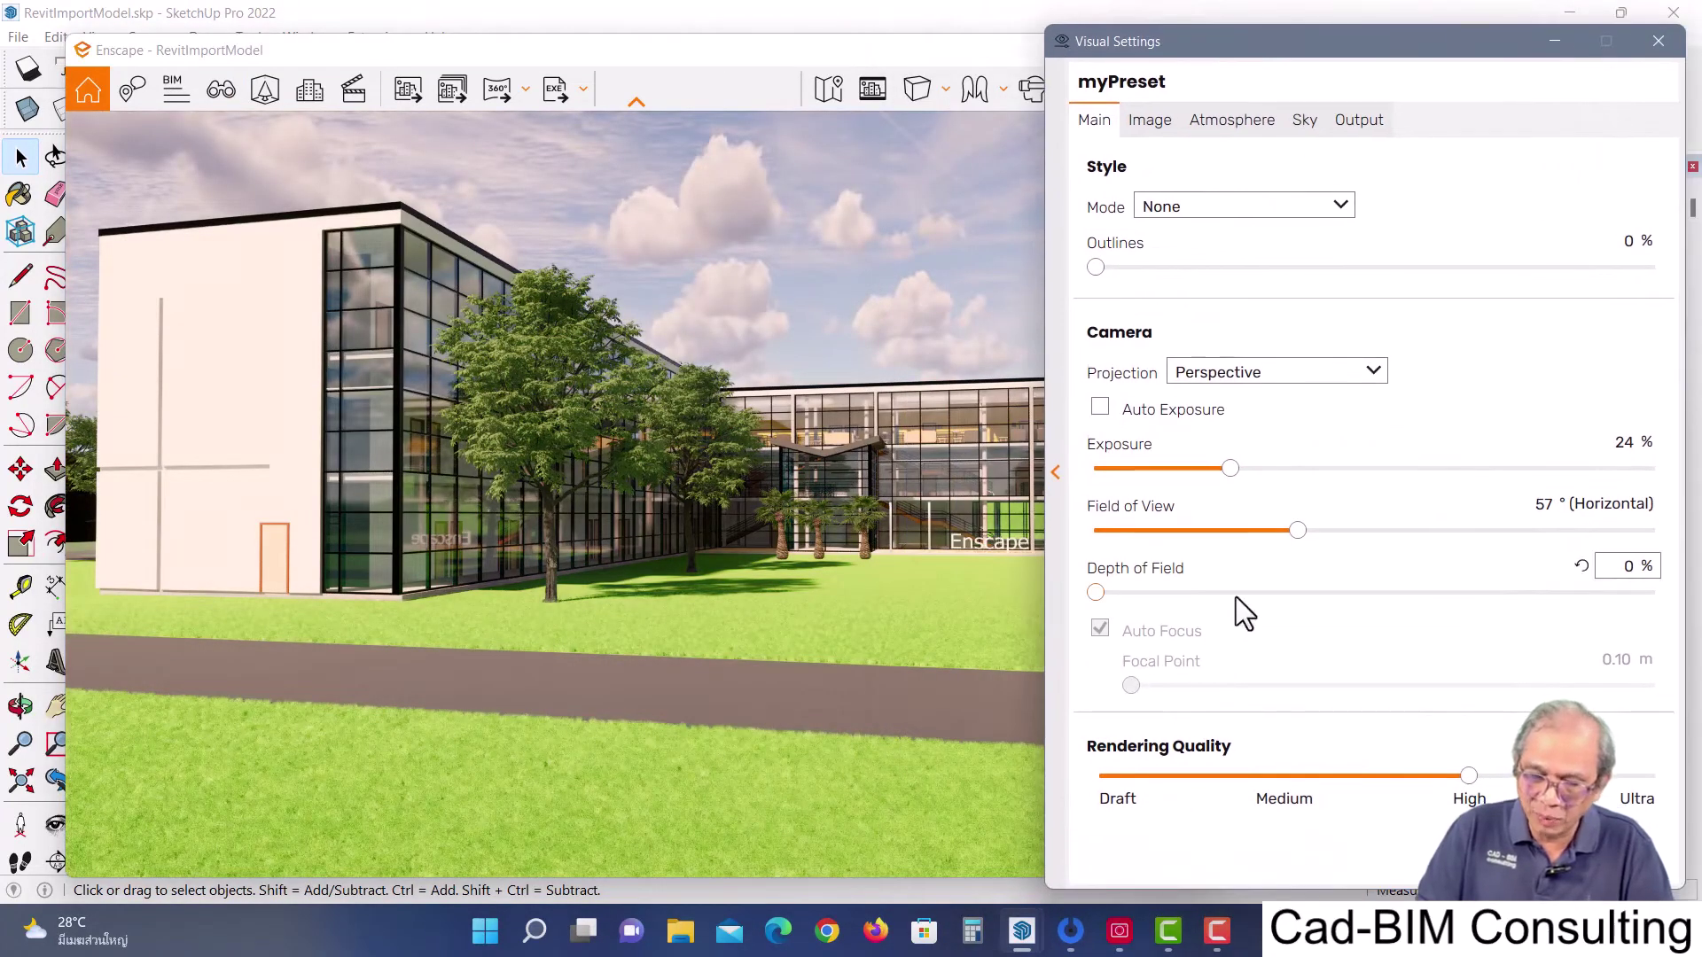
pyautogui.click(1249, 119)
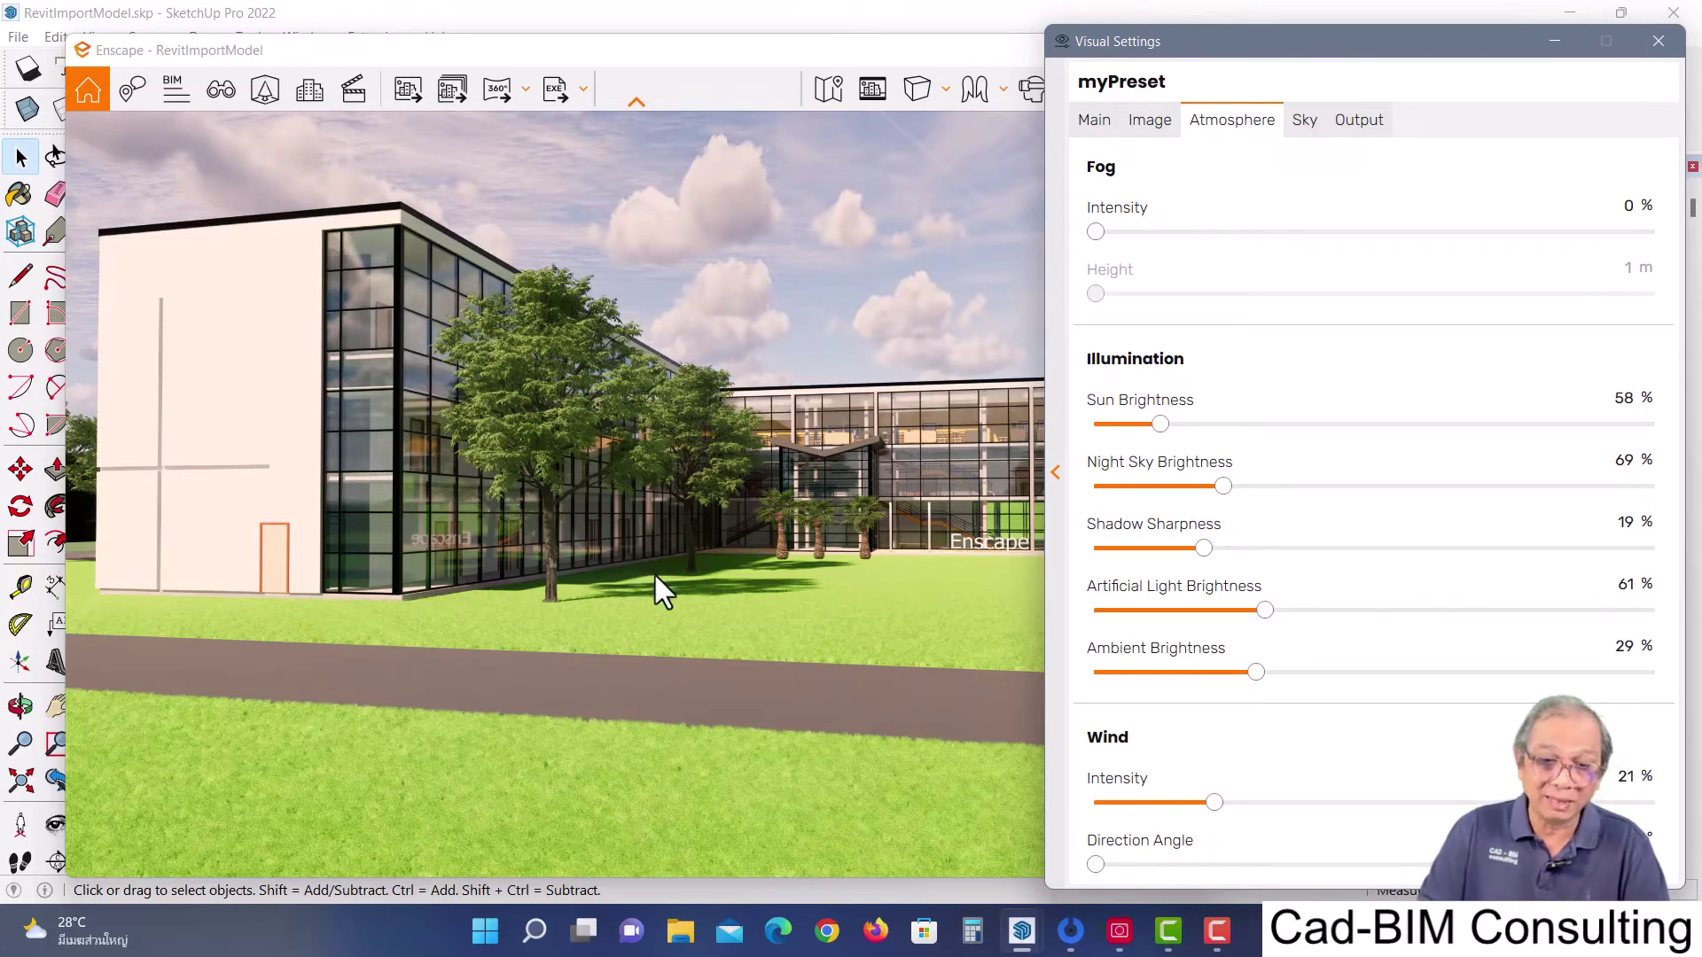
# Turn the camera toward the courtyard and preview Wind Intensity at 95%
pyautogui.click(644, 597)
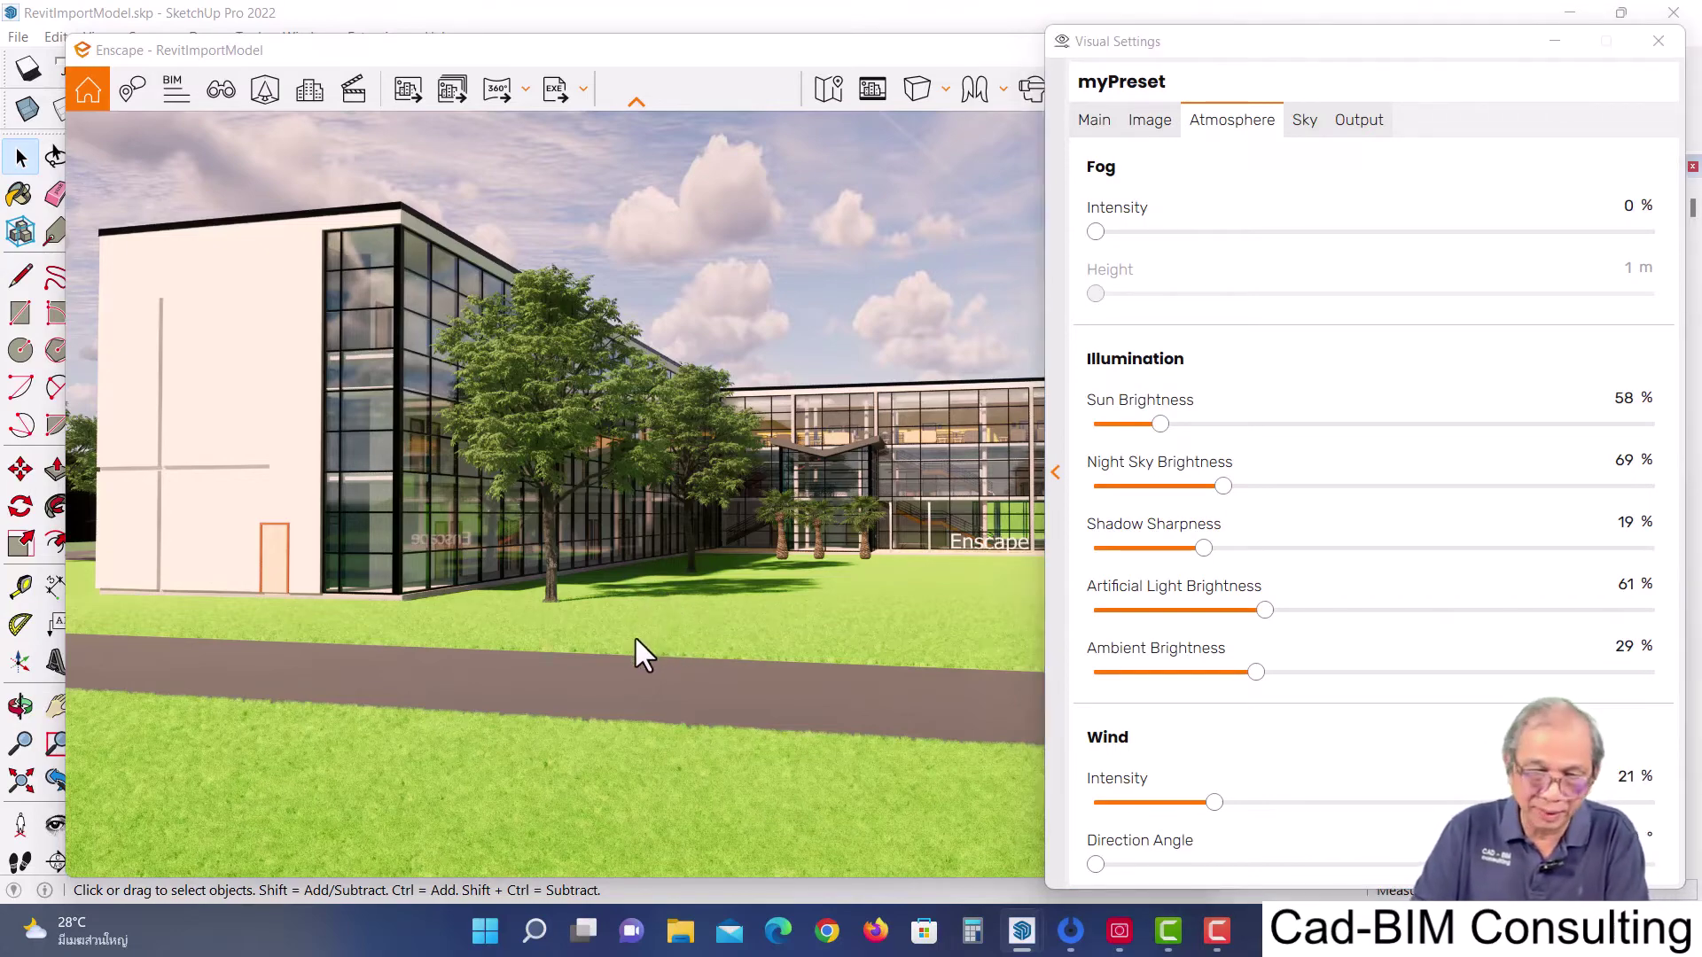
pyautogui.moveTo(634, 636)
pyautogui.mouseDown()
pyautogui.moveTo(798, 603)
pyautogui.moveTo(639, 636)
pyautogui.mouseUp()
pyautogui.click(1216, 806)
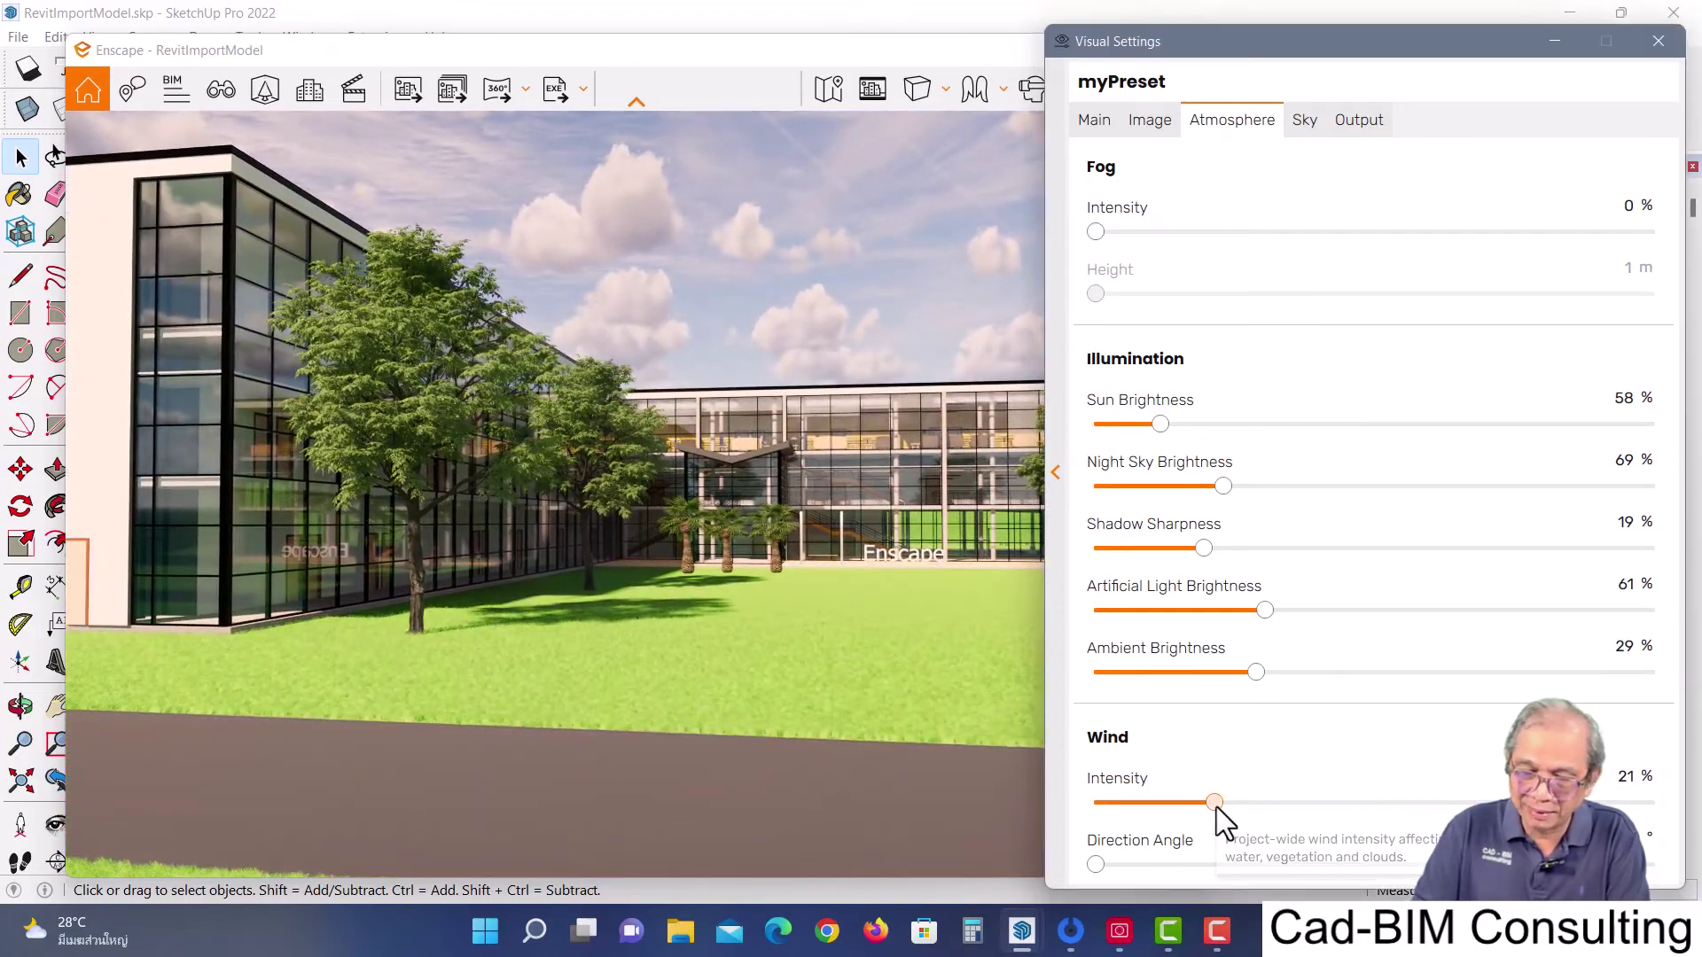
pyautogui.moveTo(1214, 802); pyautogui.dragTo(1623, 802)
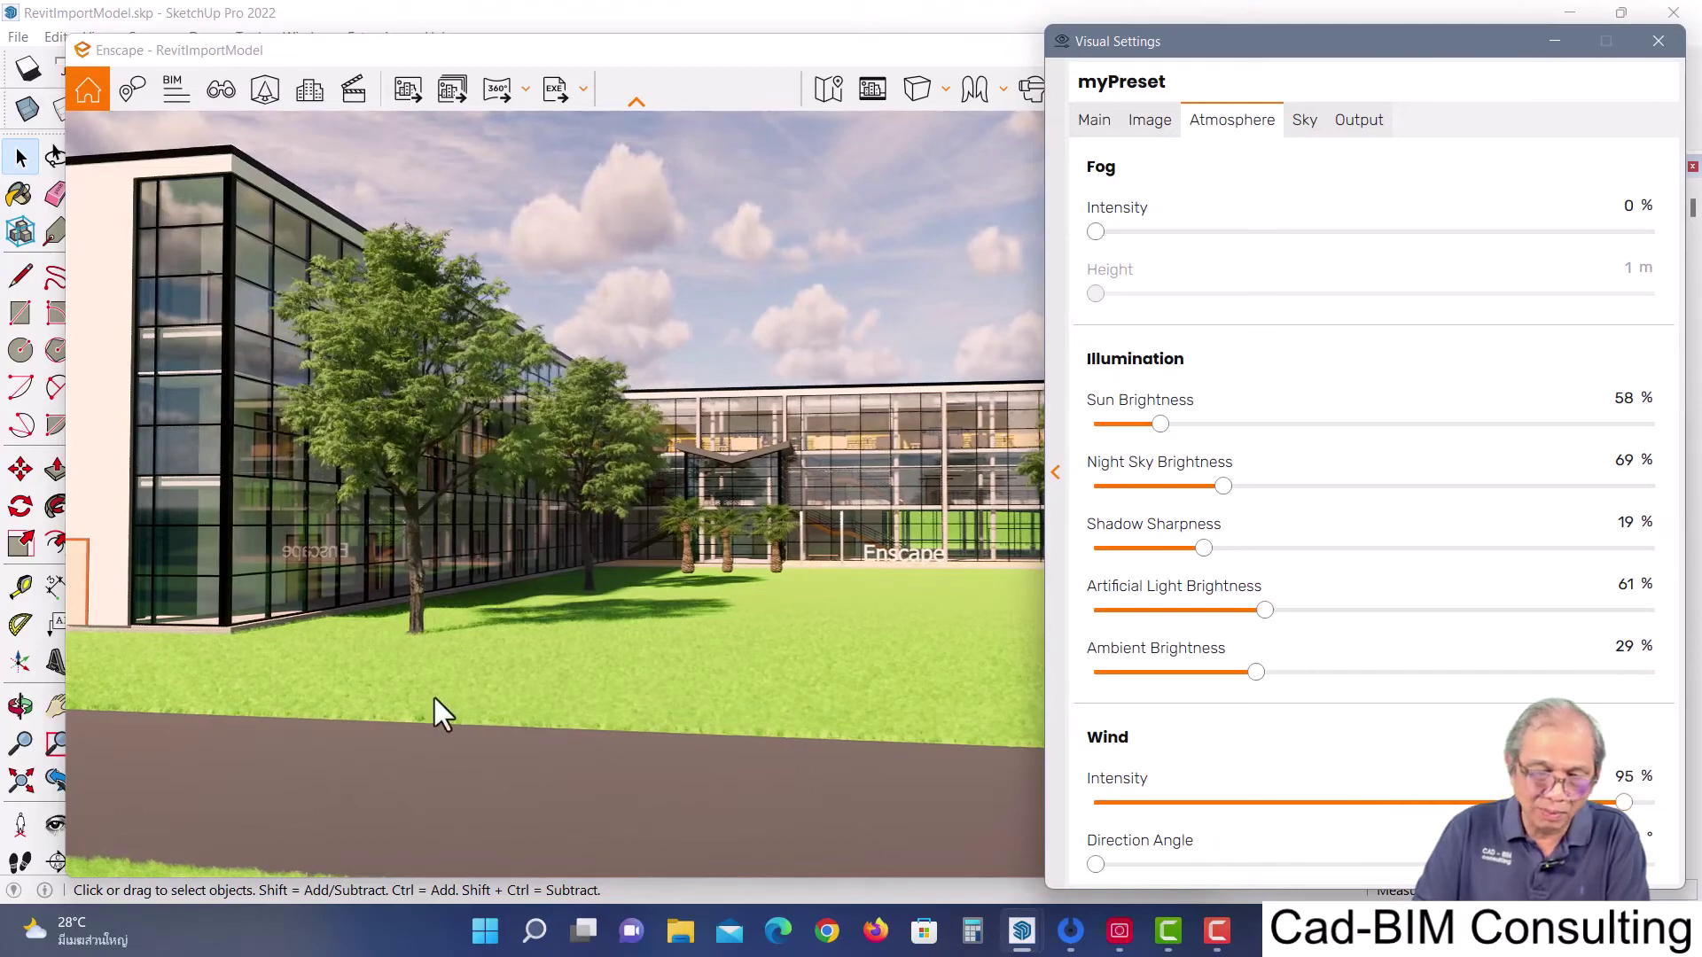
# Walk the camera forward into the courtyard and set Wind Intensity to 13%
pyautogui.moveTo(529, 706); pyautogui.dragTo(513, 695)
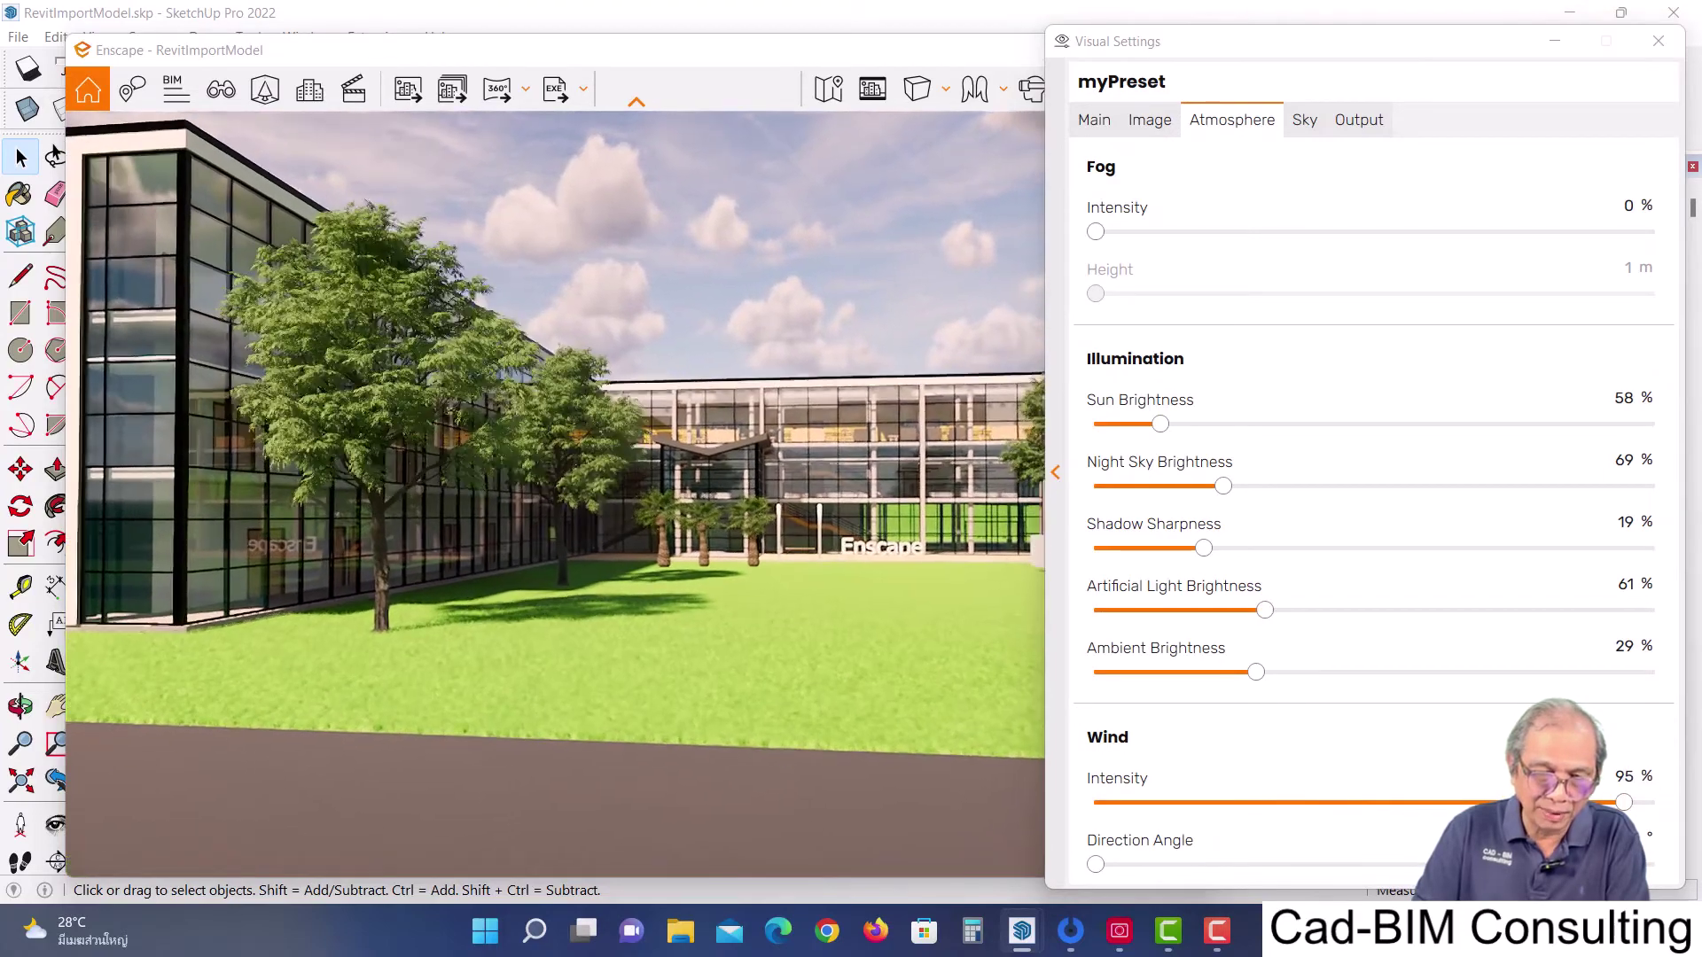
pyautogui.press('w')
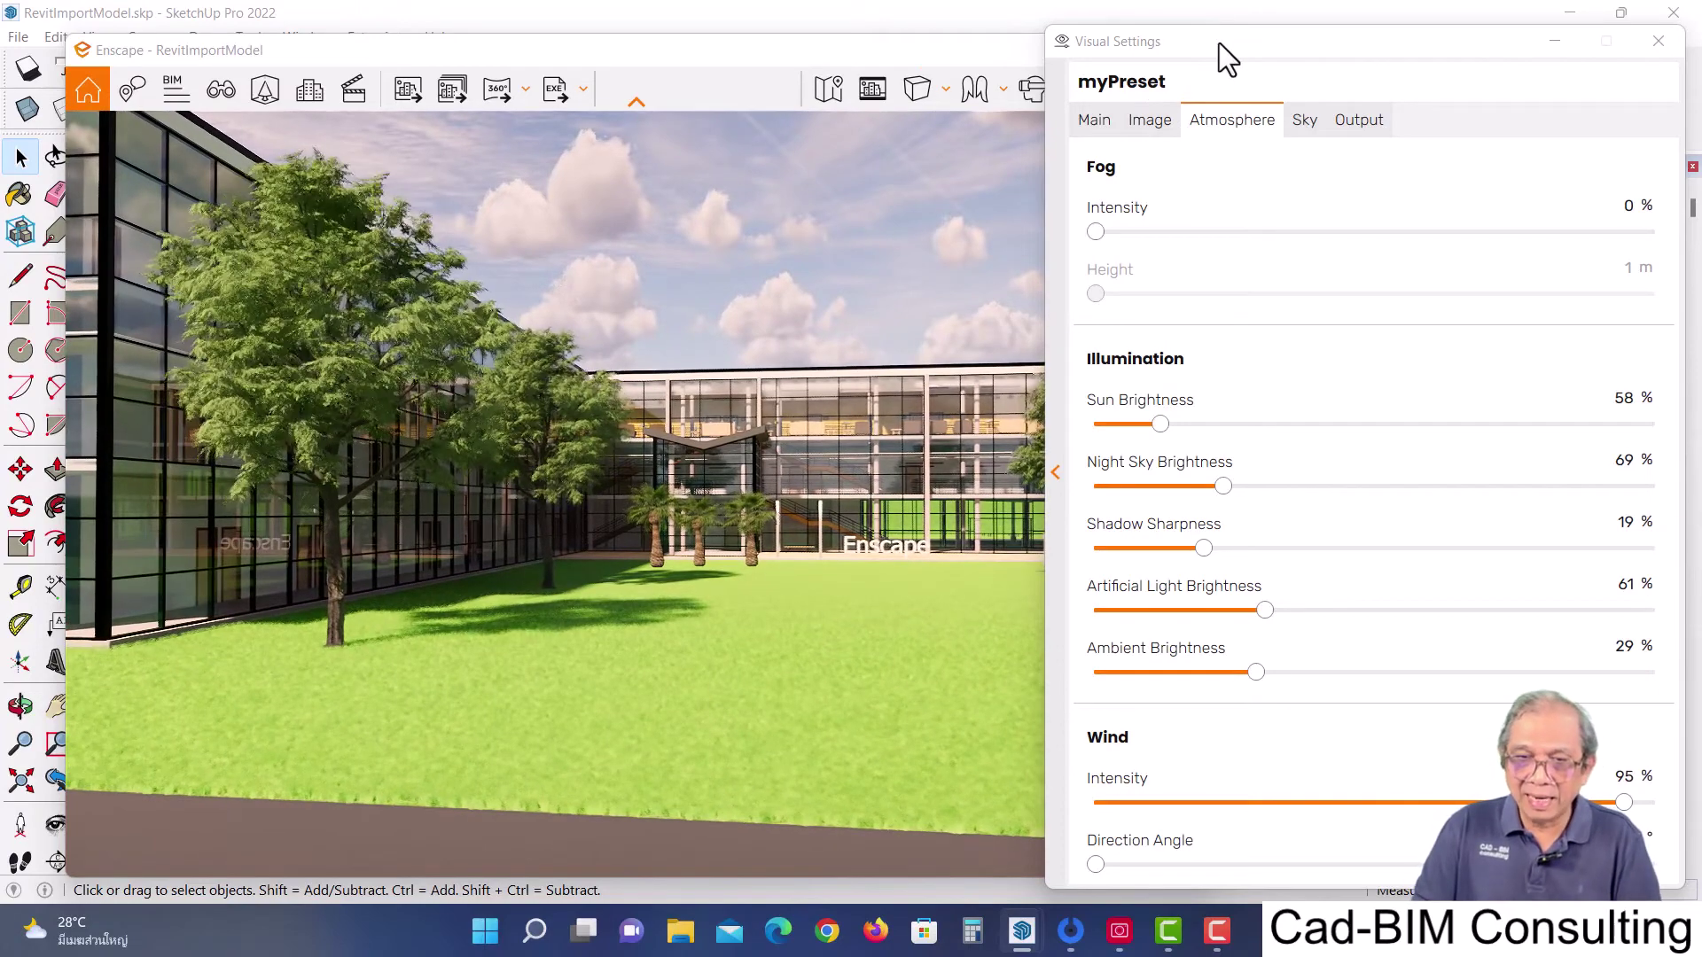
pyautogui.moveTo(1219, 43); pyautogui.dragTo(1024, 37)
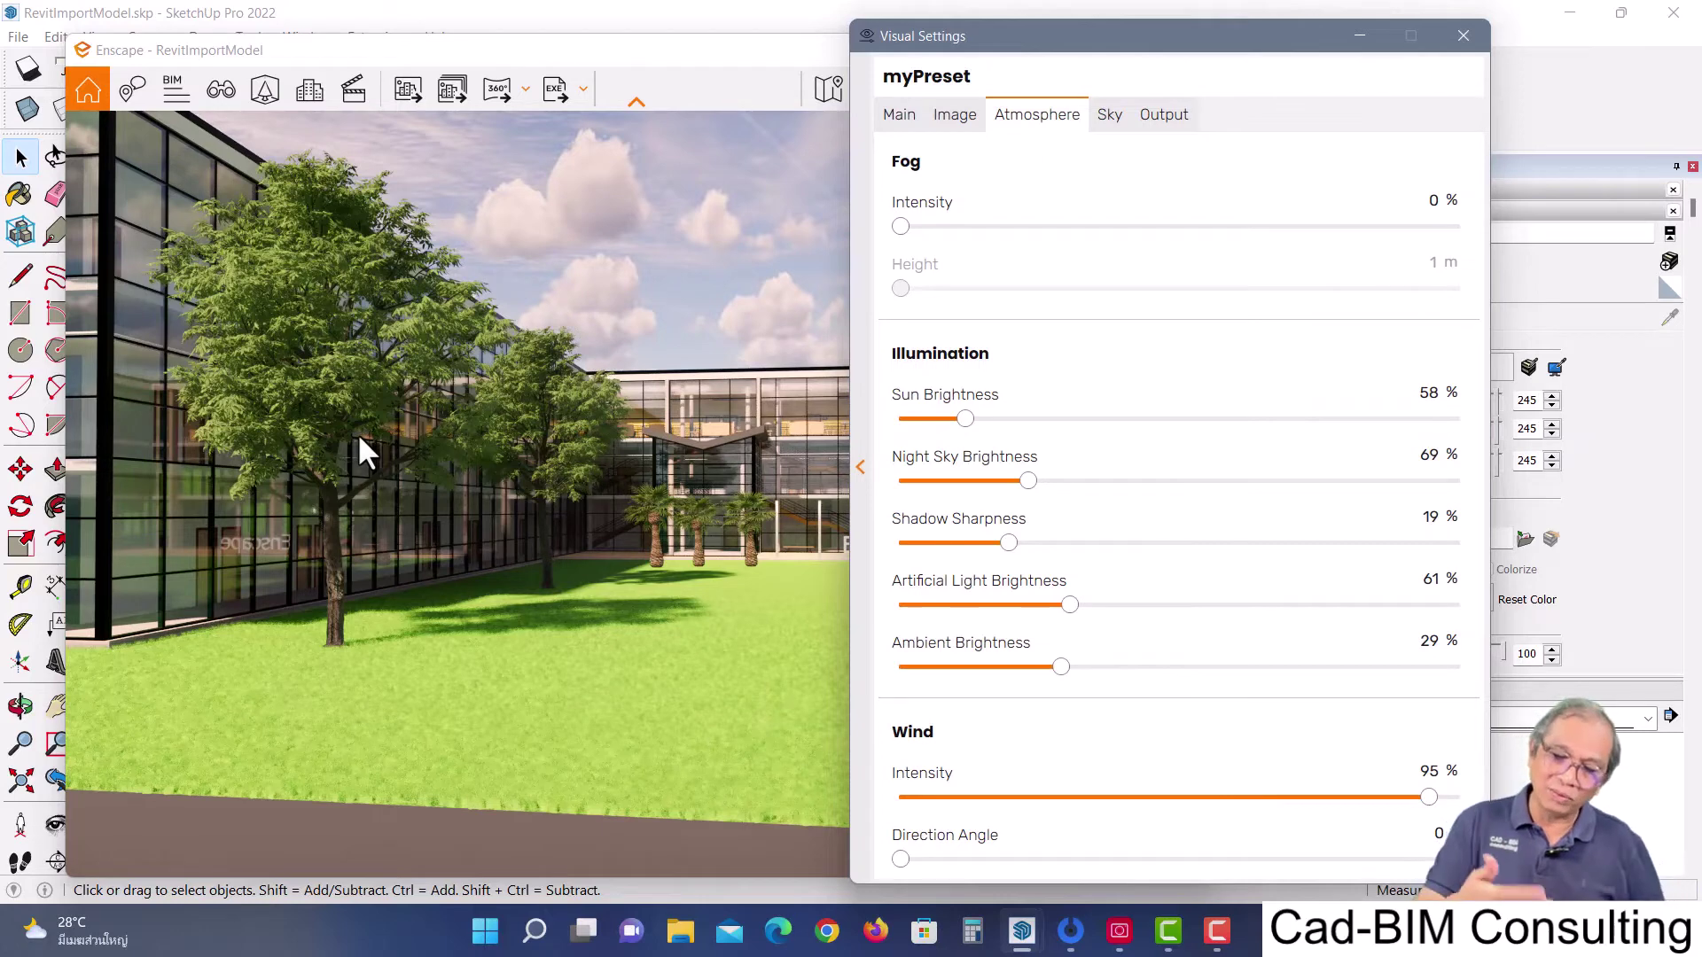
pyautogui.moveTo(1301, 801)
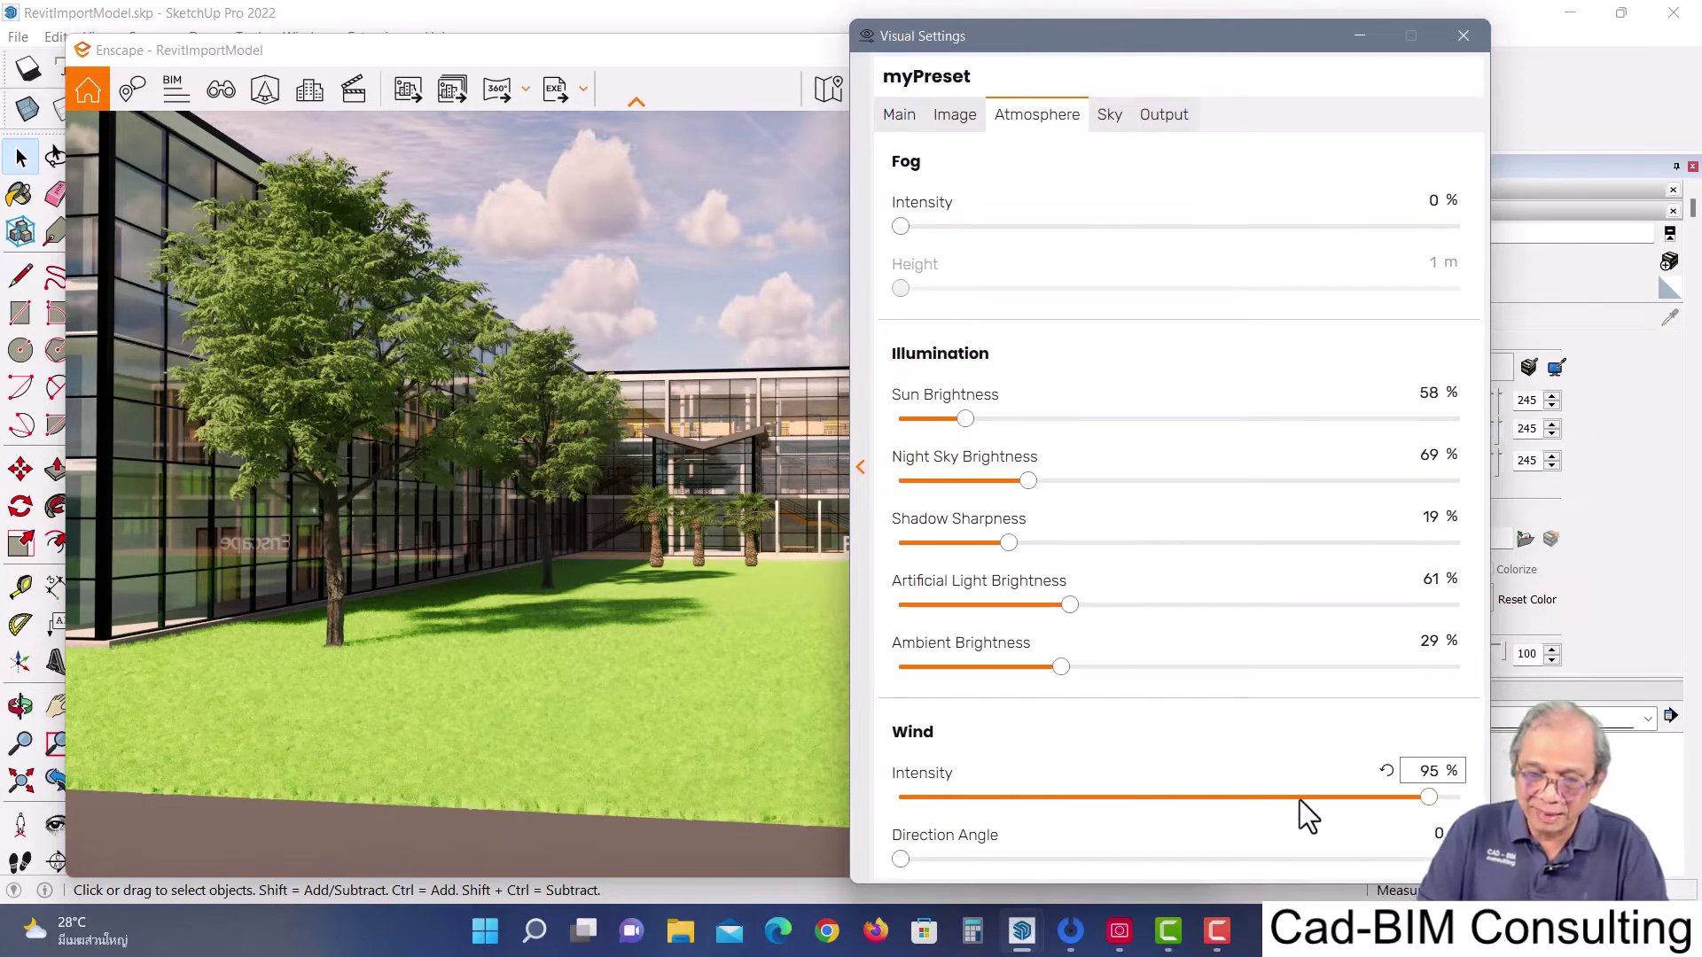
pyautogui.moveTo(1429, 796); pyautogui.dragTo(972, 796)
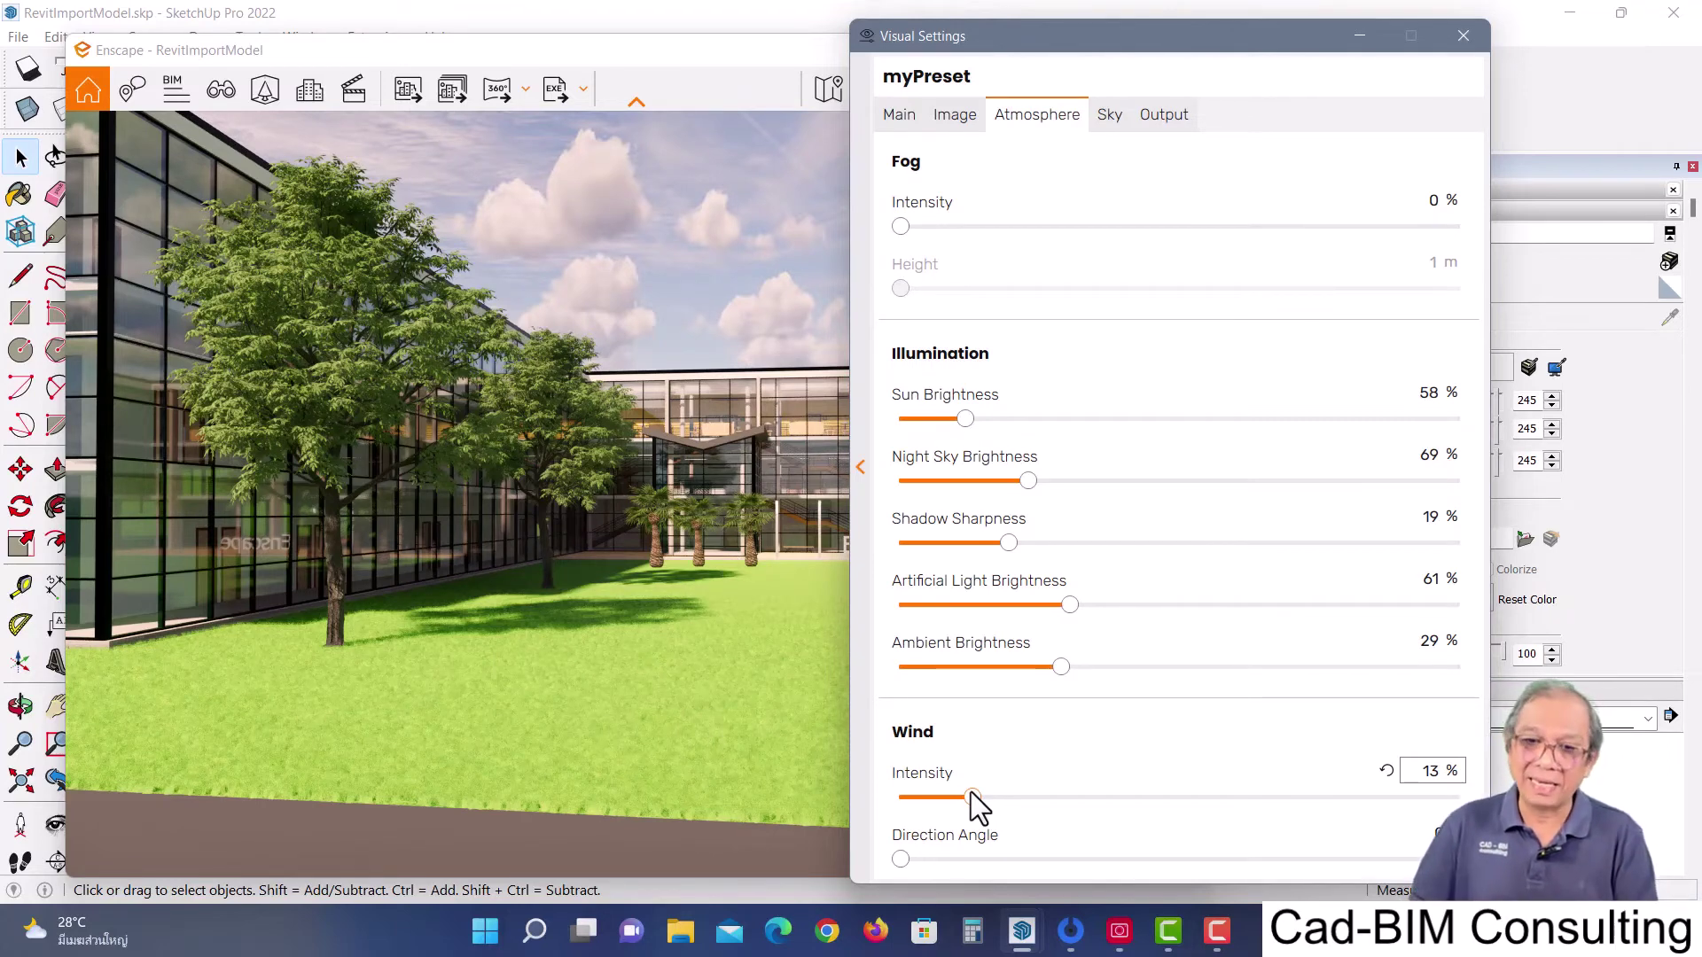
pyautogui.moveTo(1084, 35); pyautogui.dragTo(1133, 41)
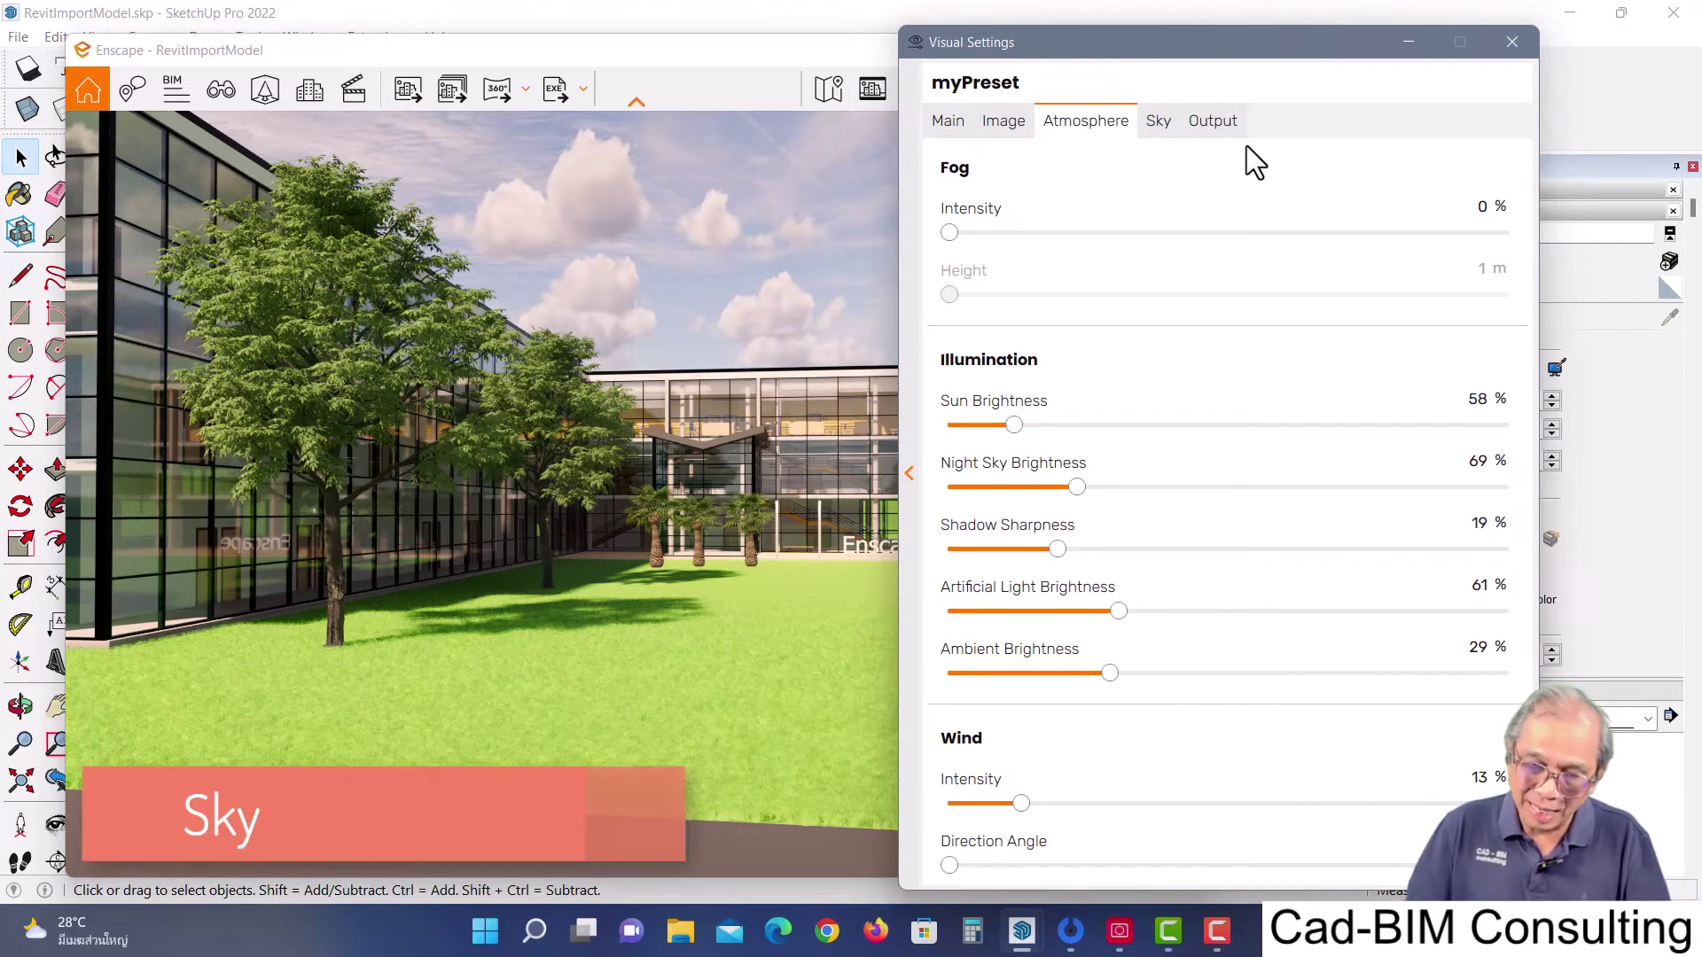
# Bring up myPreset's Sky settings and reposition the Visual Settings window beside the render
pyautogui.click(1161, 124)
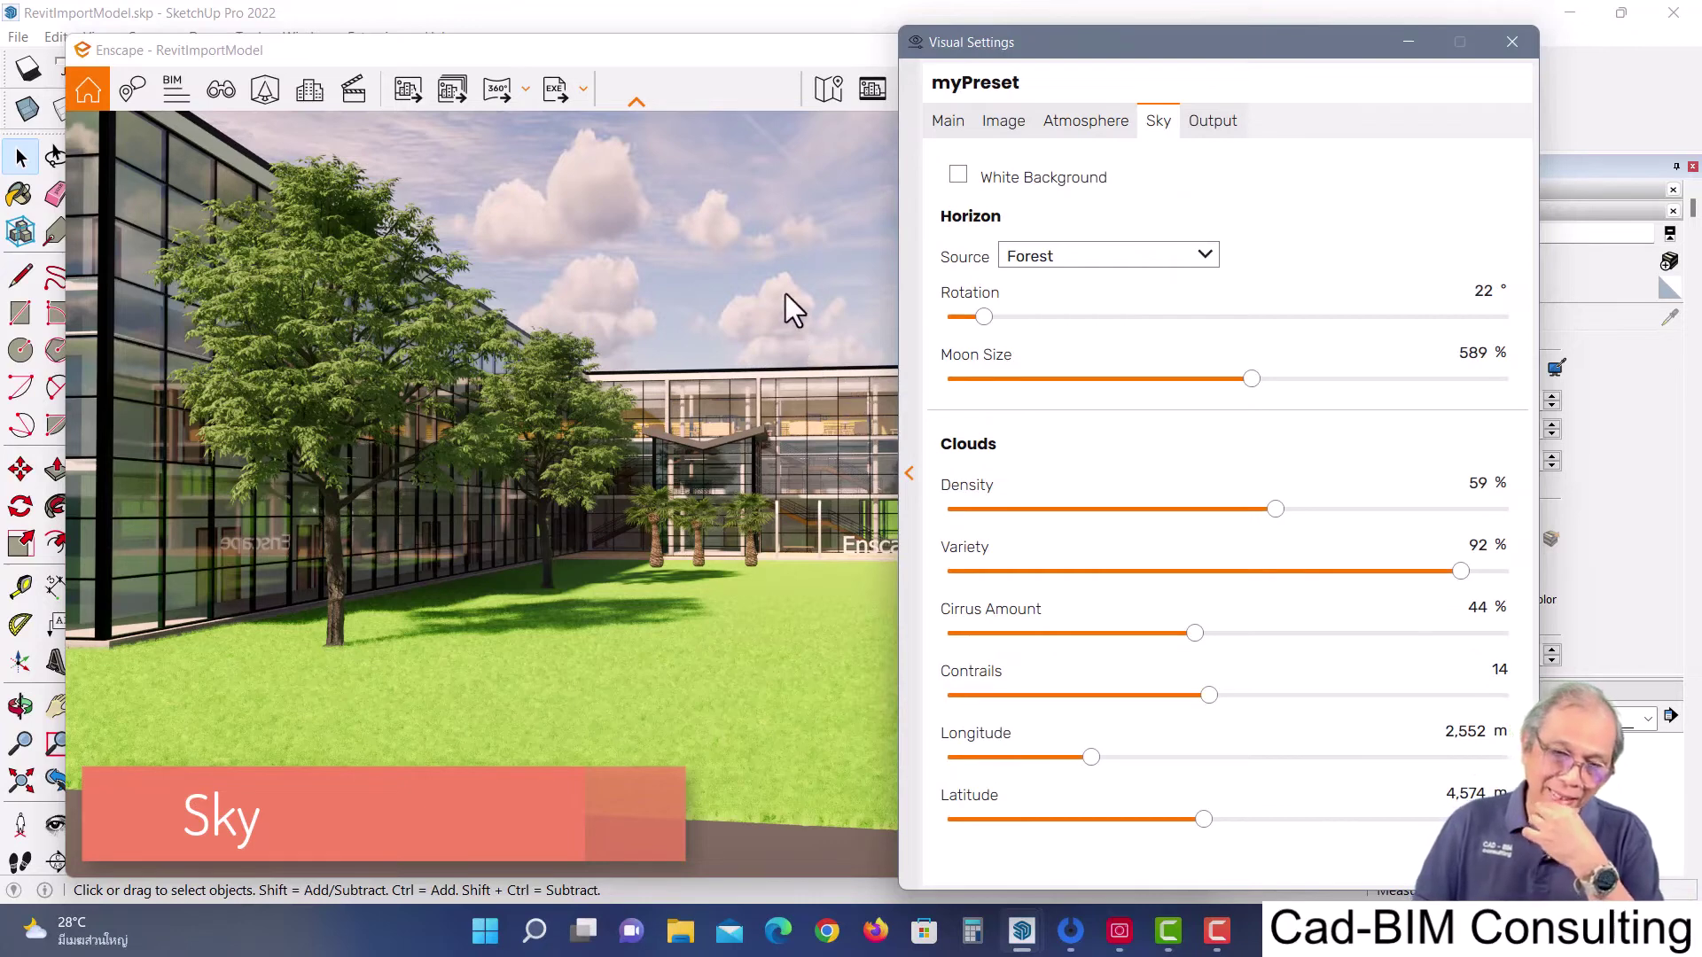
pyautogui.moveTo(1104, 53); pyautogui.dragTo(1219, 48)
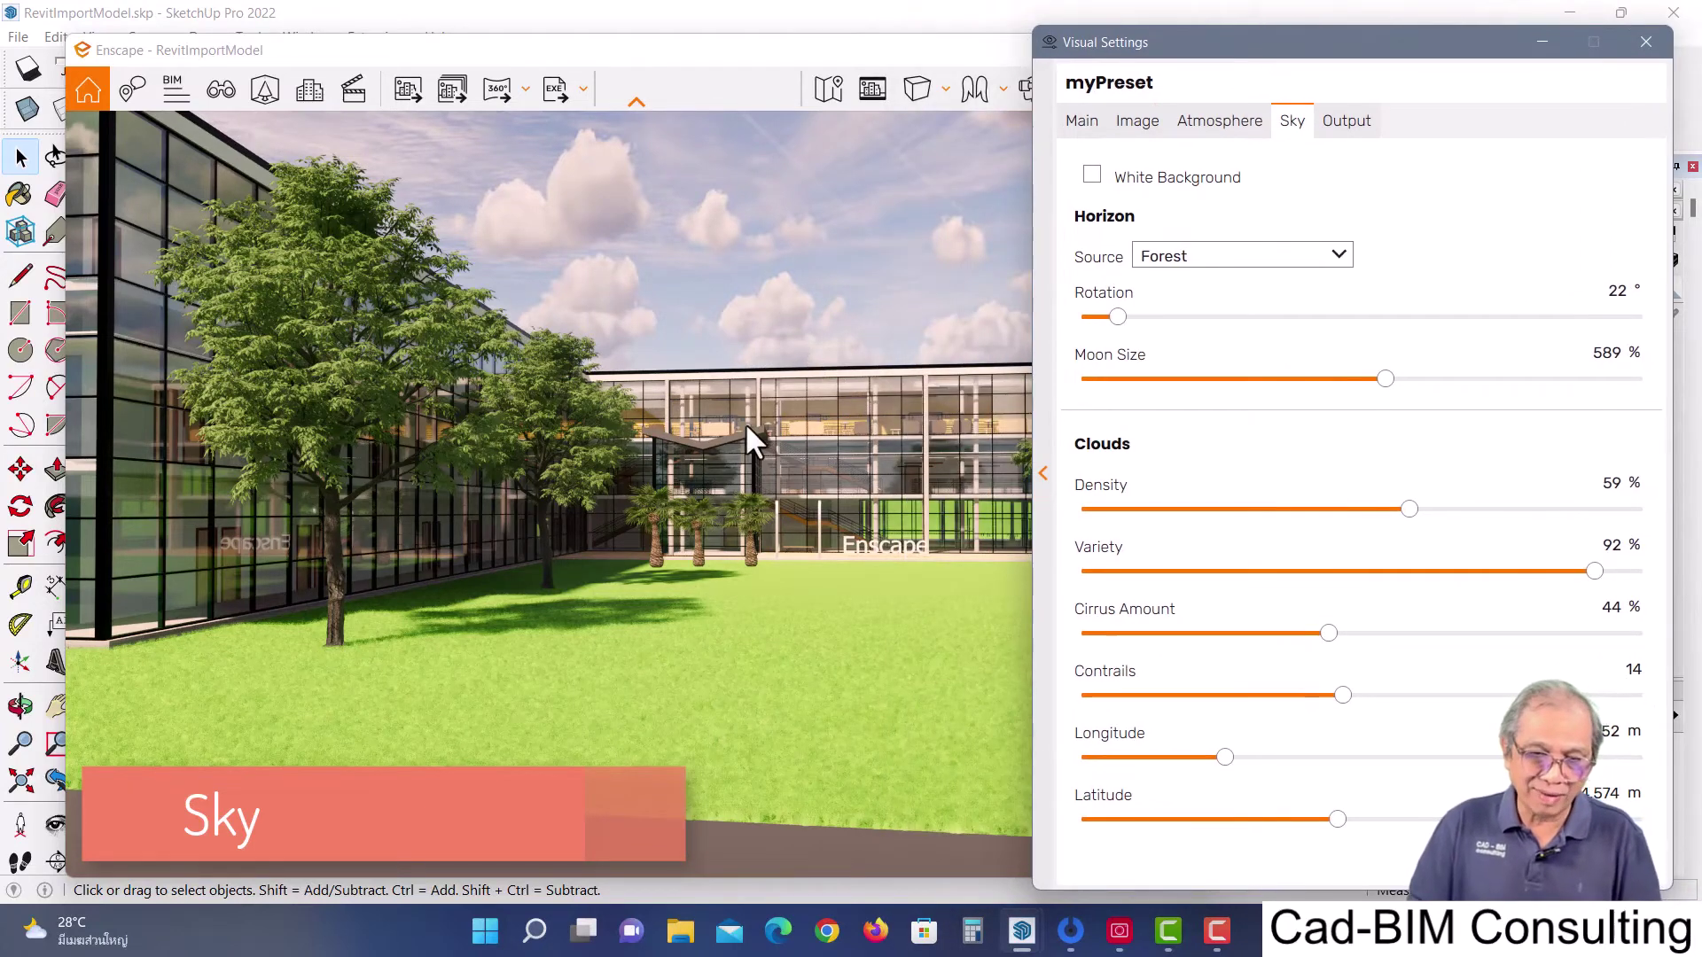
pyautogui.scroll(-5, 714, 372)
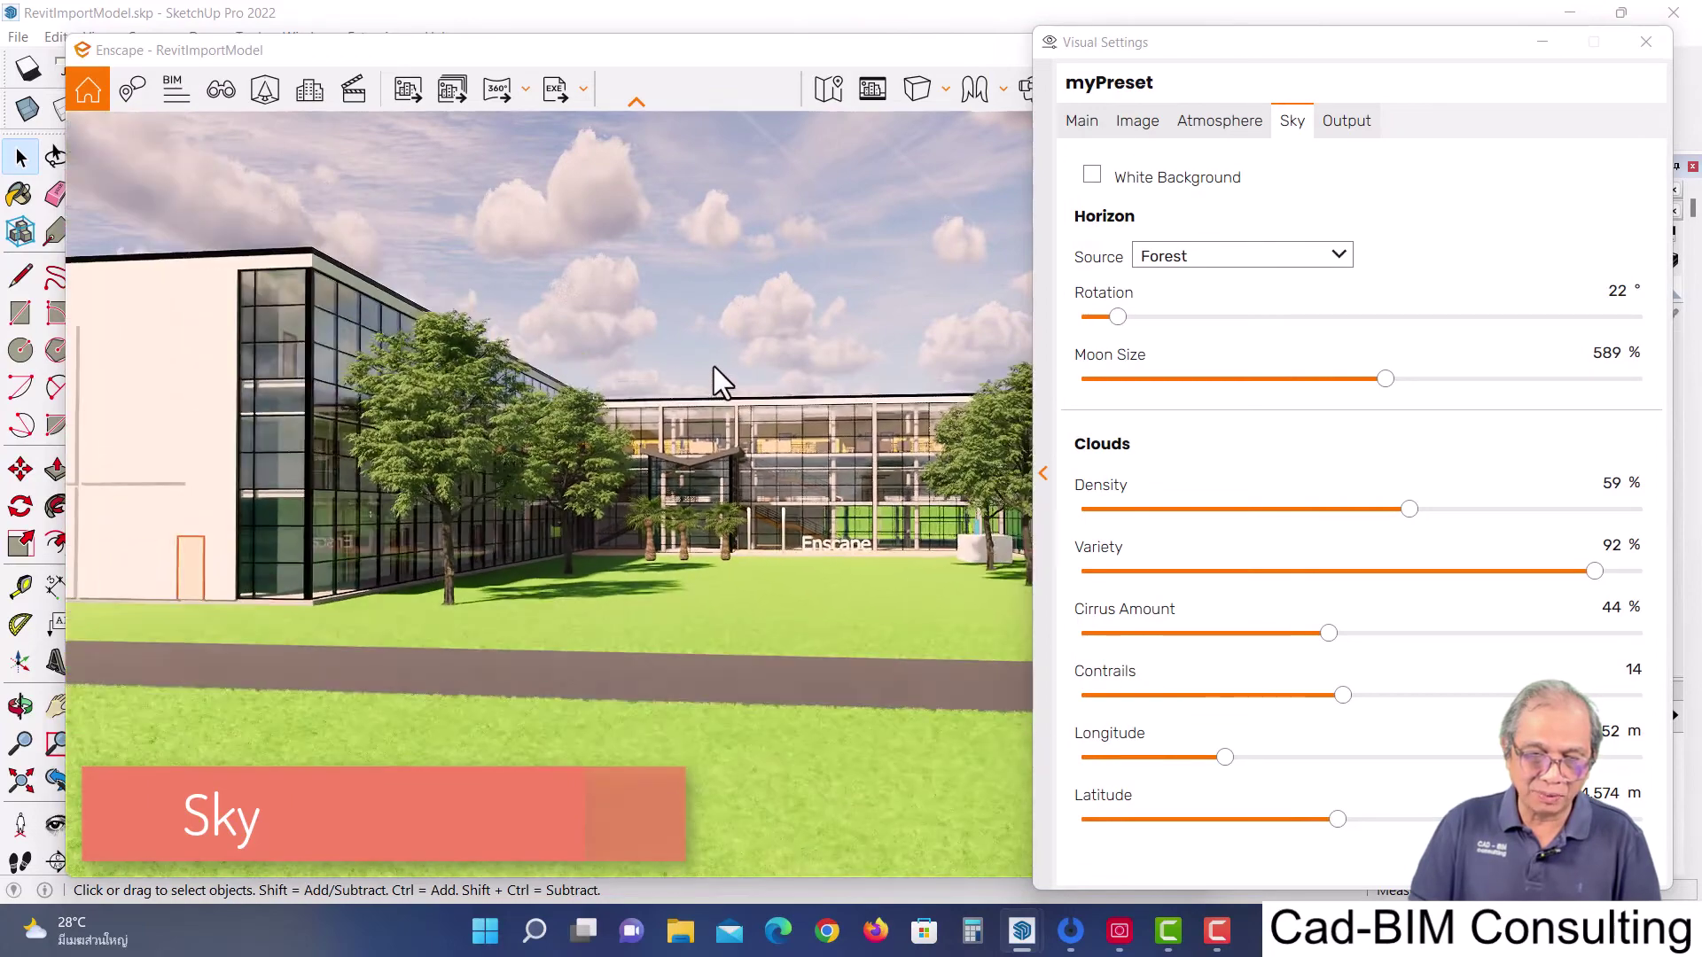
pyautogui.scroll(-3, 714, 365)
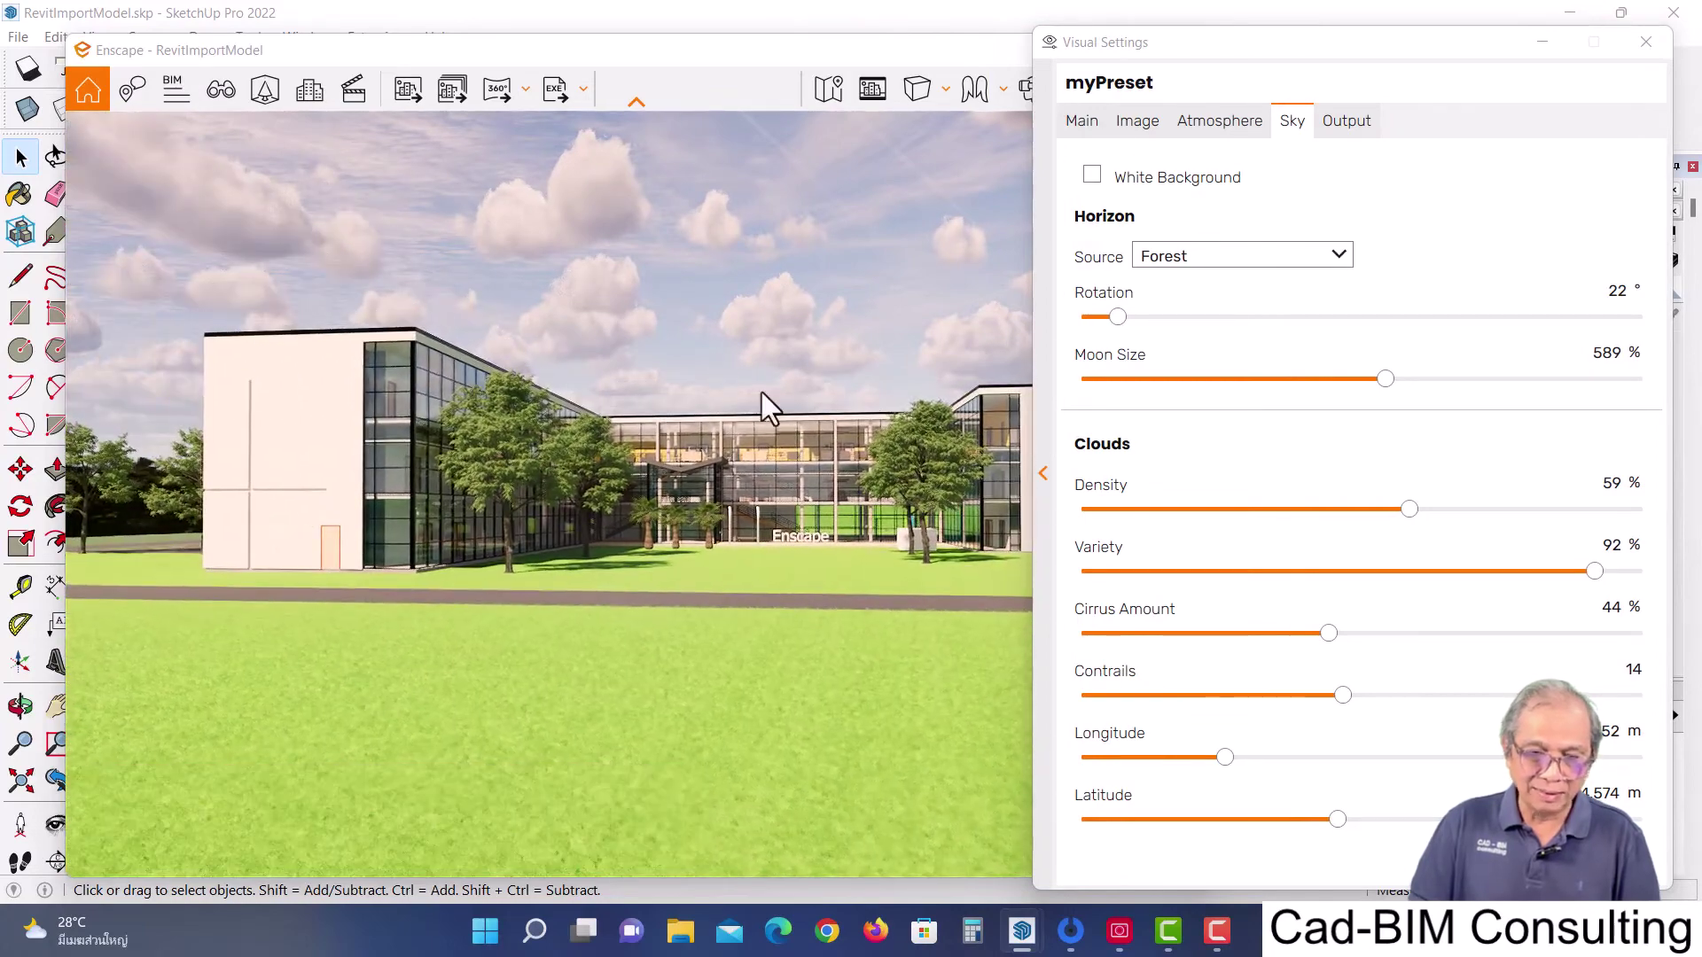
pyautogui.moveTo(1179, 44); pyautogui.dragTo(1125, 37)
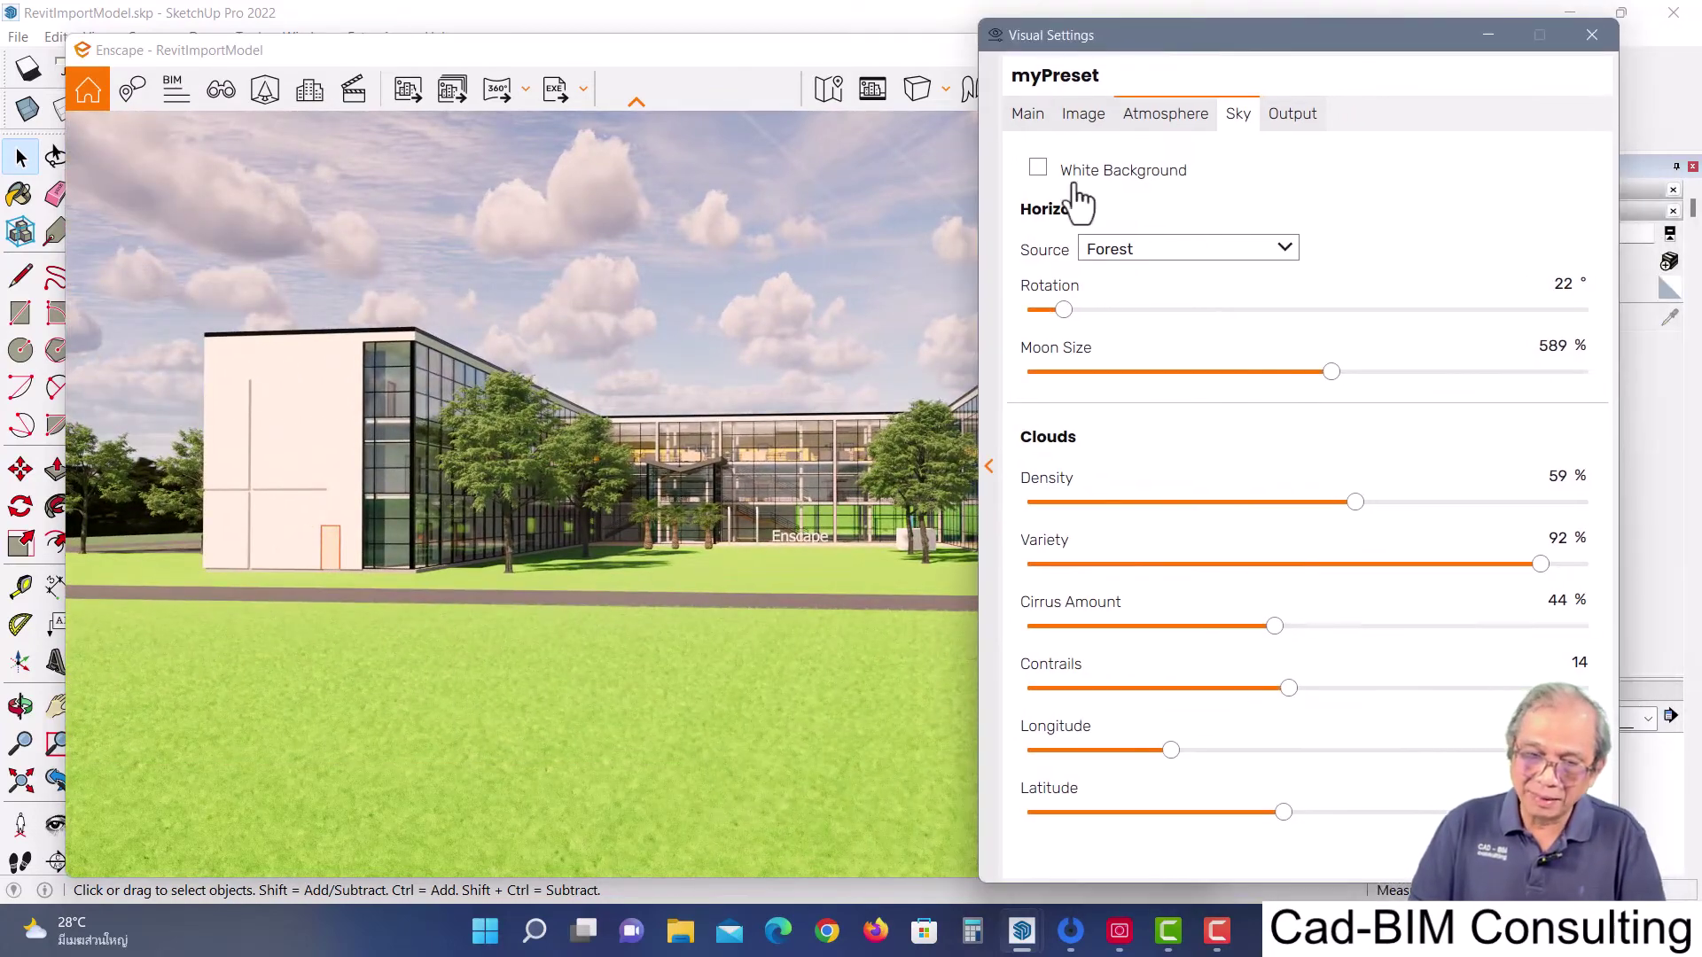
# Toggle White Background on then off, and orbit up to view the clouds above the building
pyautogui.click(1040, 173)
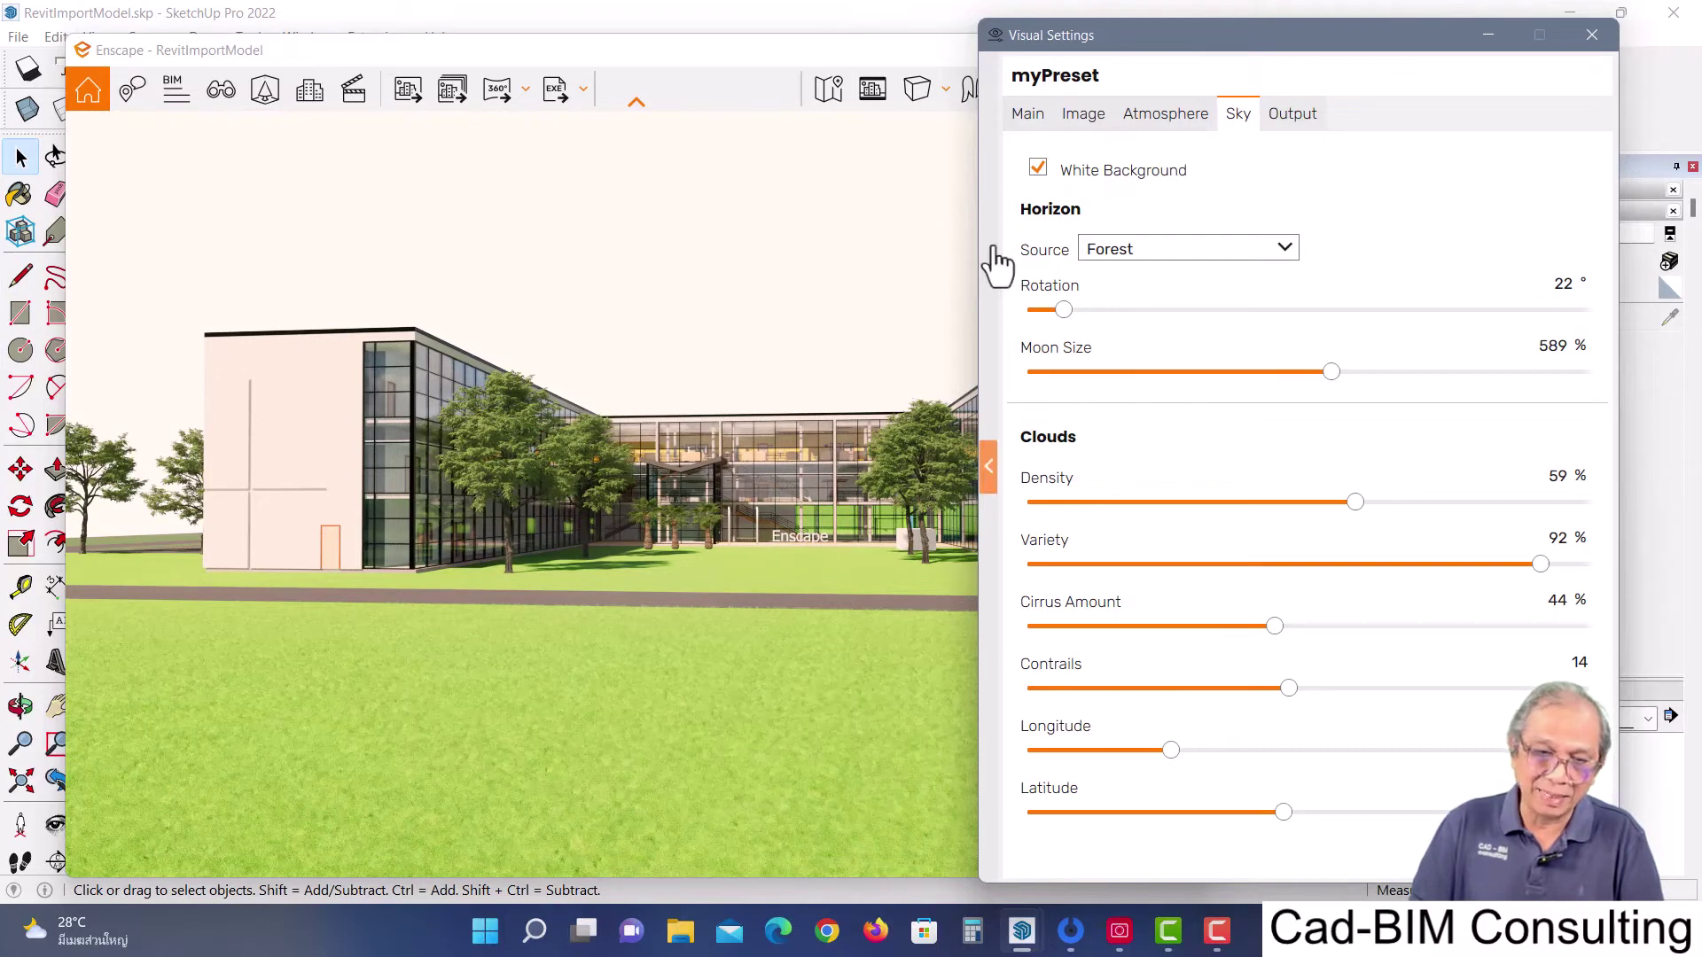
pyautogui.click(1037, 171)
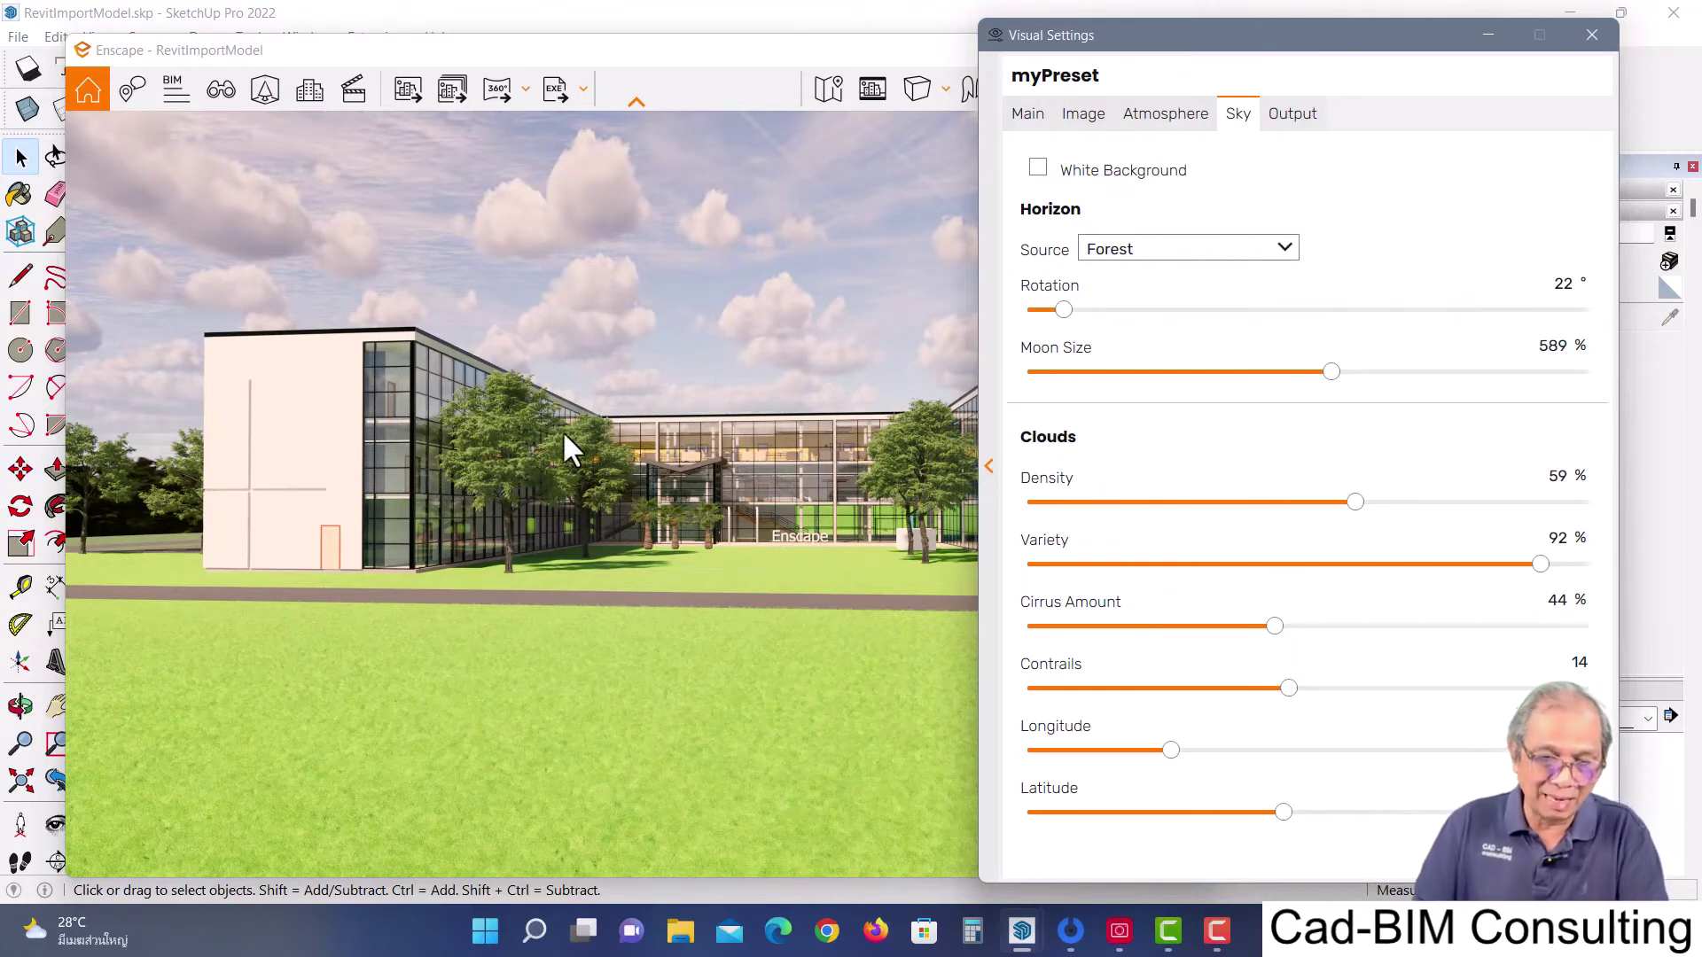
pyautogui.click(614, 376)
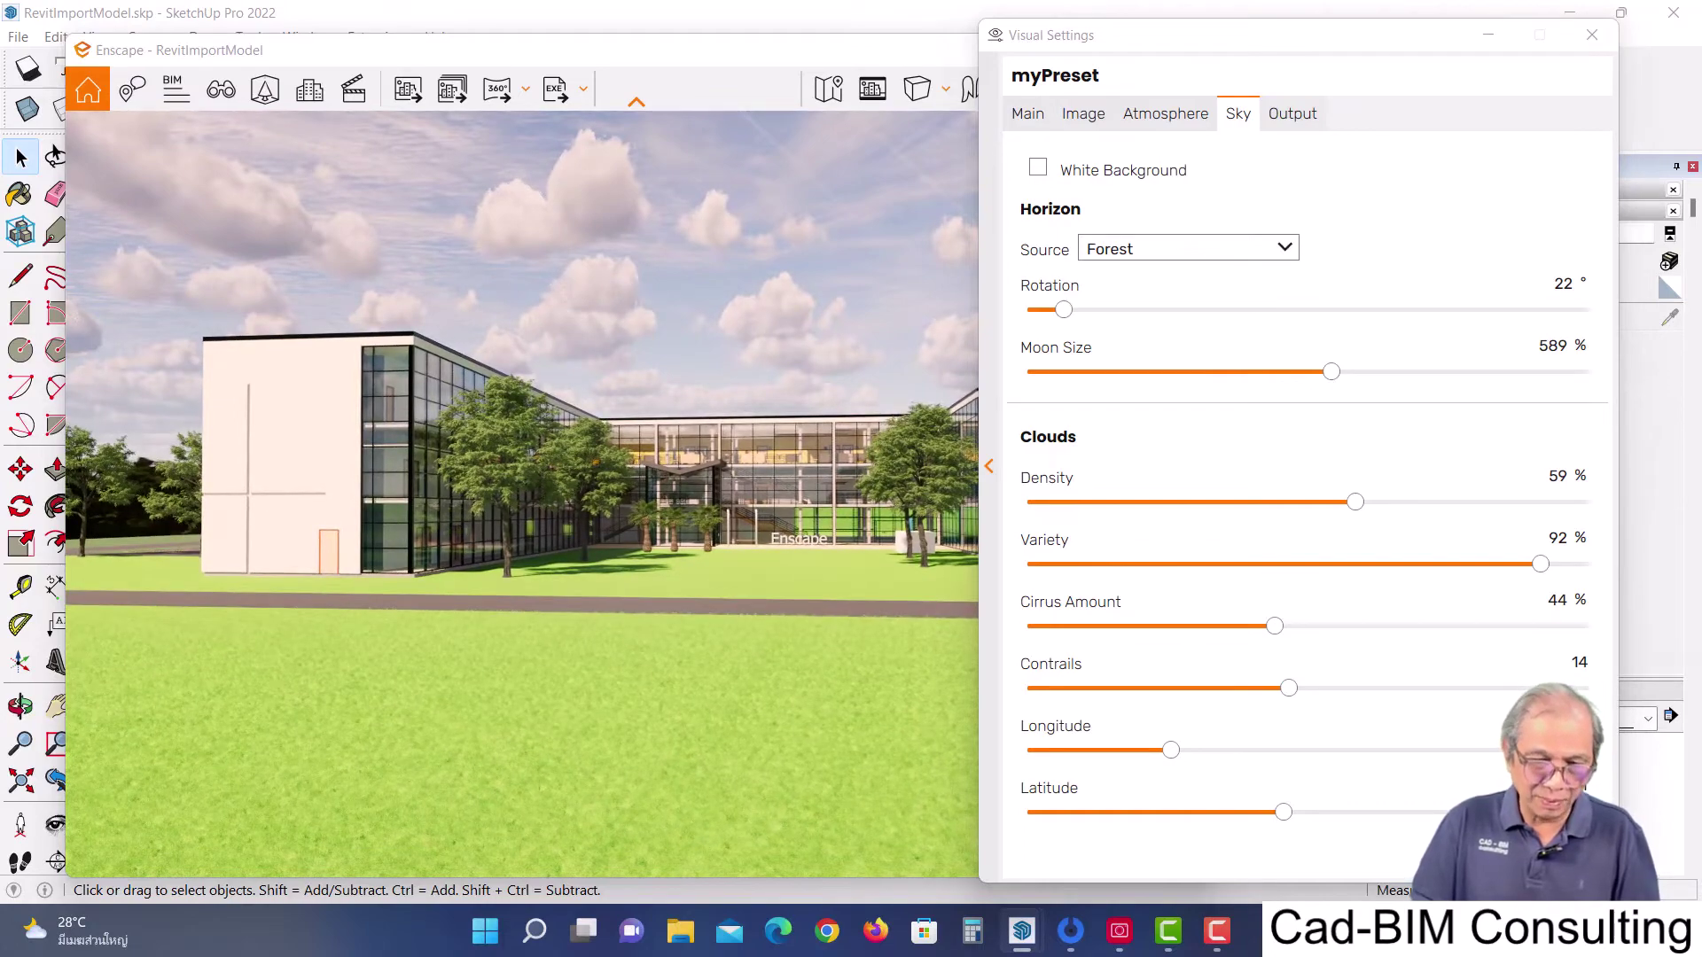
pyautogui.moveTo(300, 465); pyautogui.dragTo(657, 385, button='right')
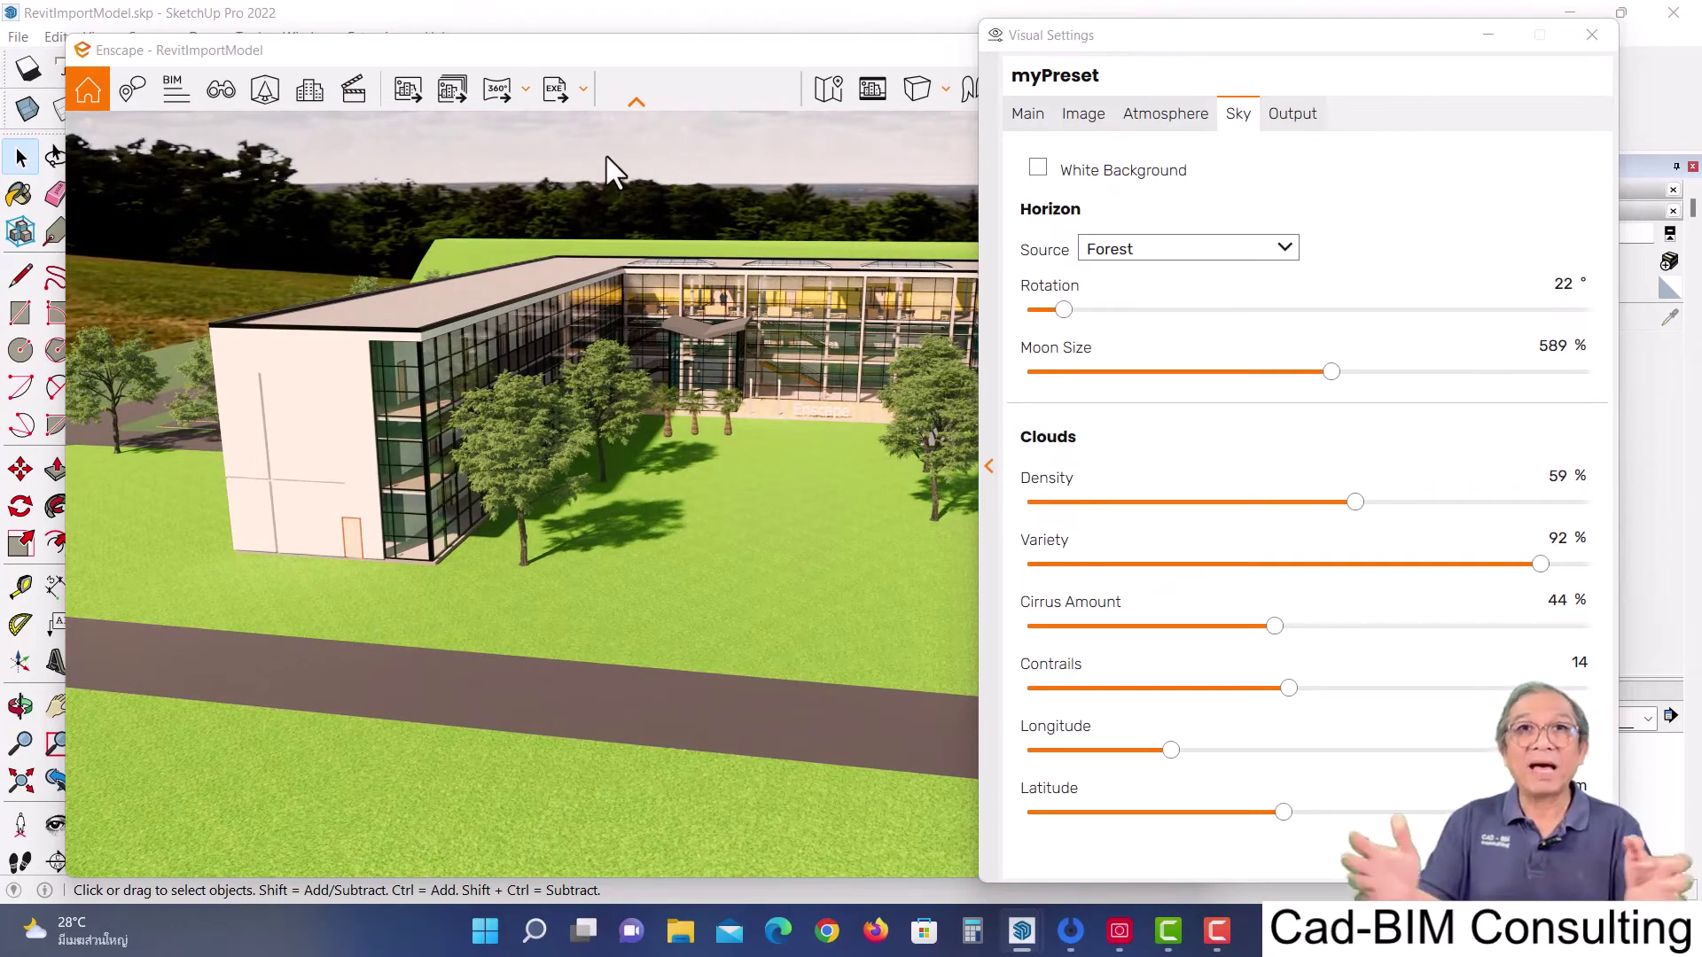
# Cycle the Horizon Source through Desert, Mountains, Town and Forest
pyautogui.click(1283, 251)
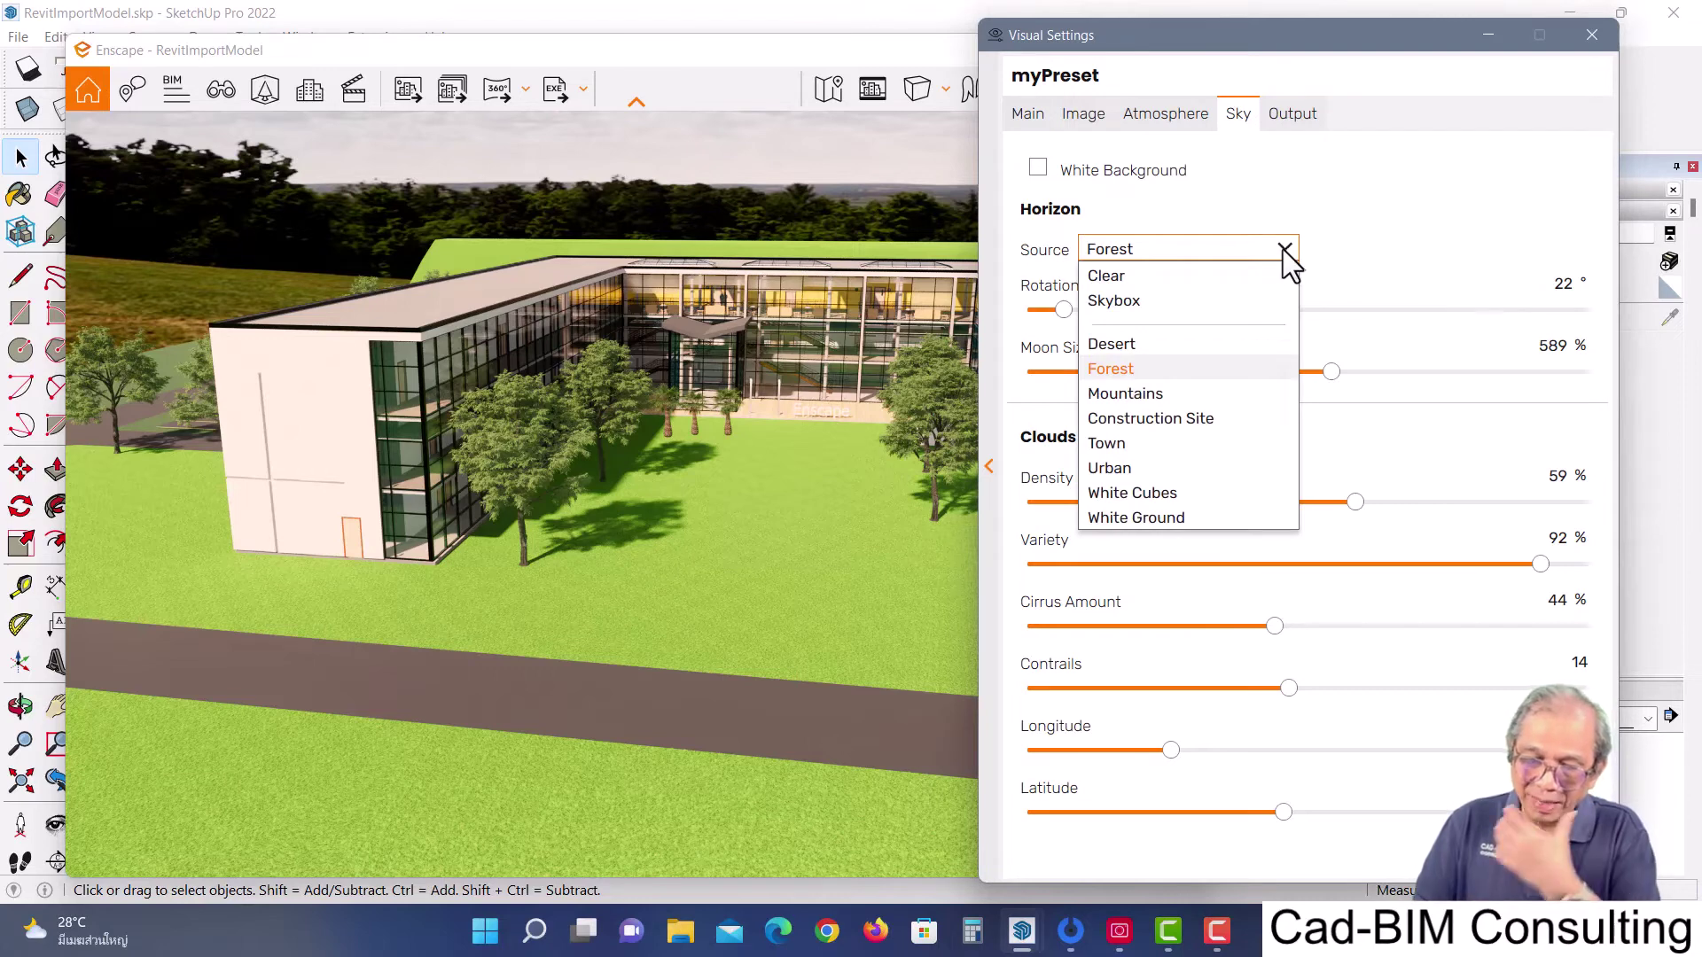
pyautogui.click(1146, 343)
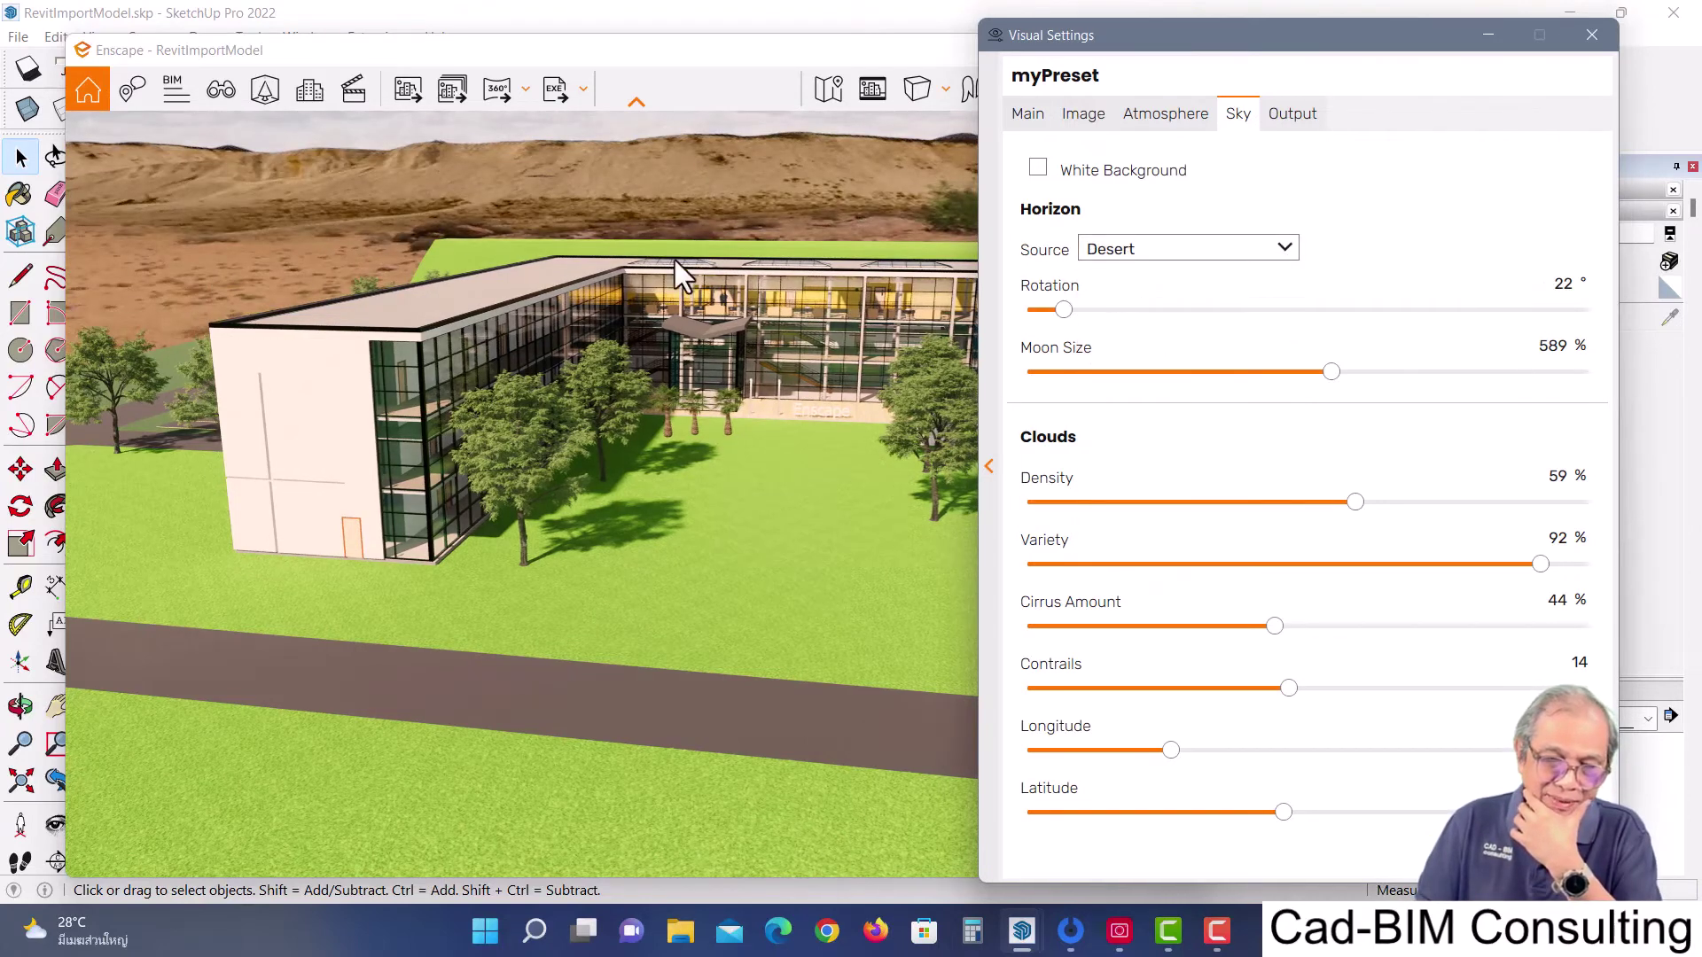
pyautogui.click(1253, 253)
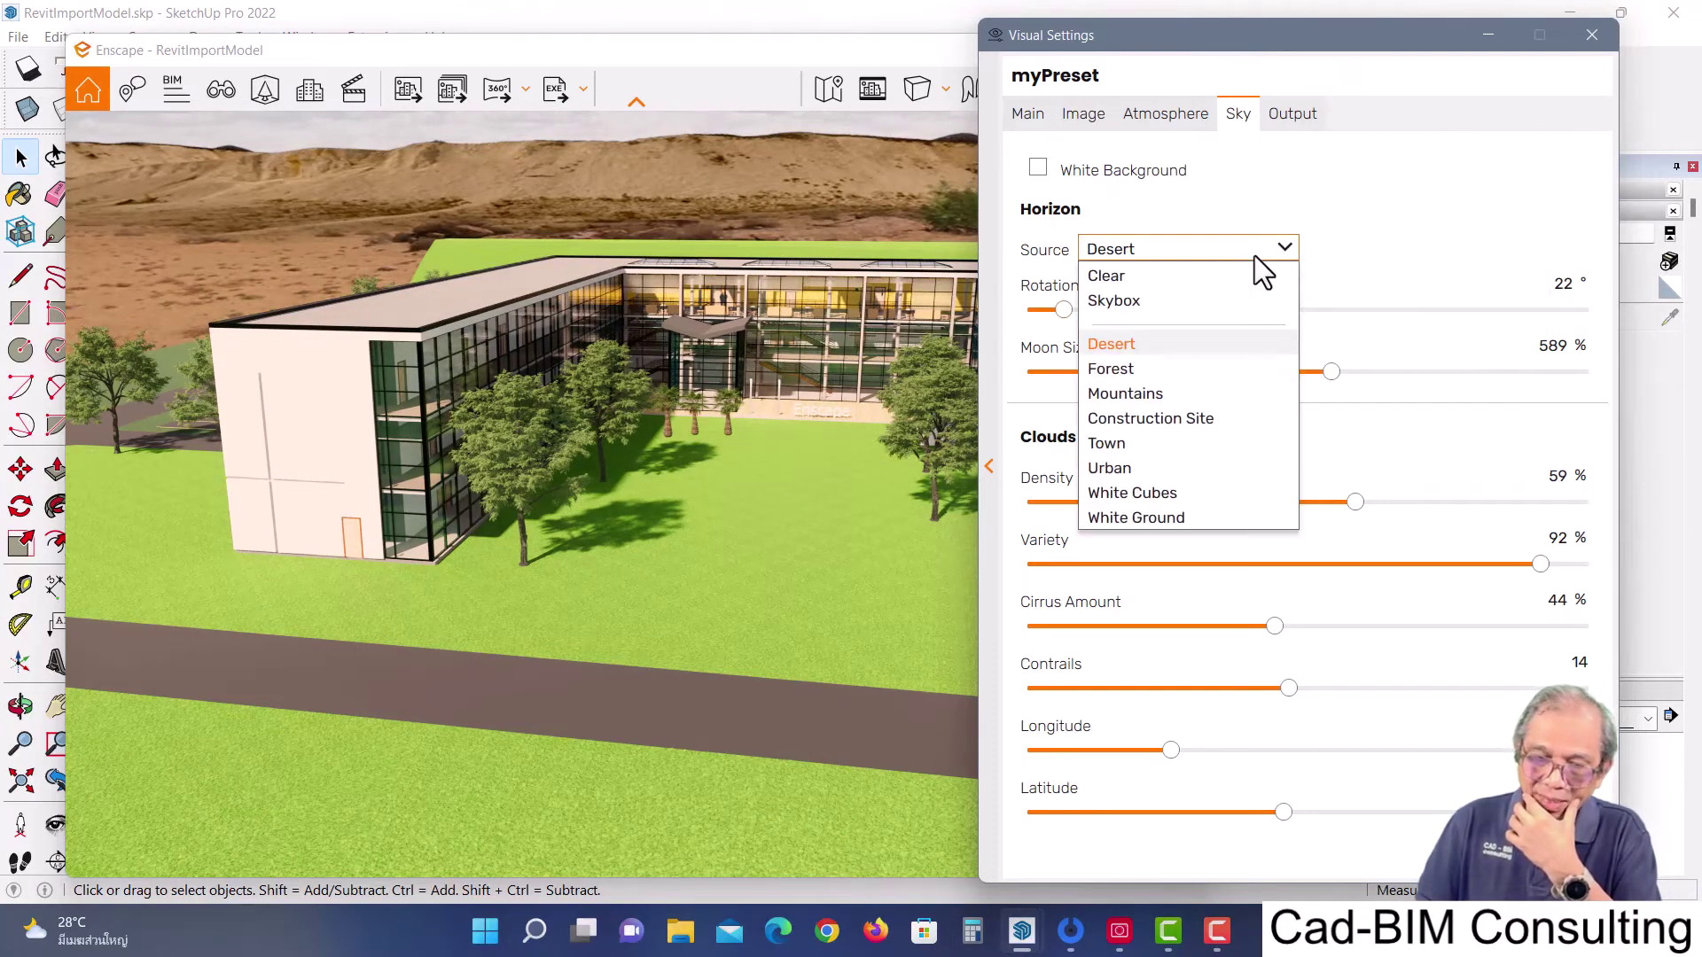
pyautogui.click(1155, 401)
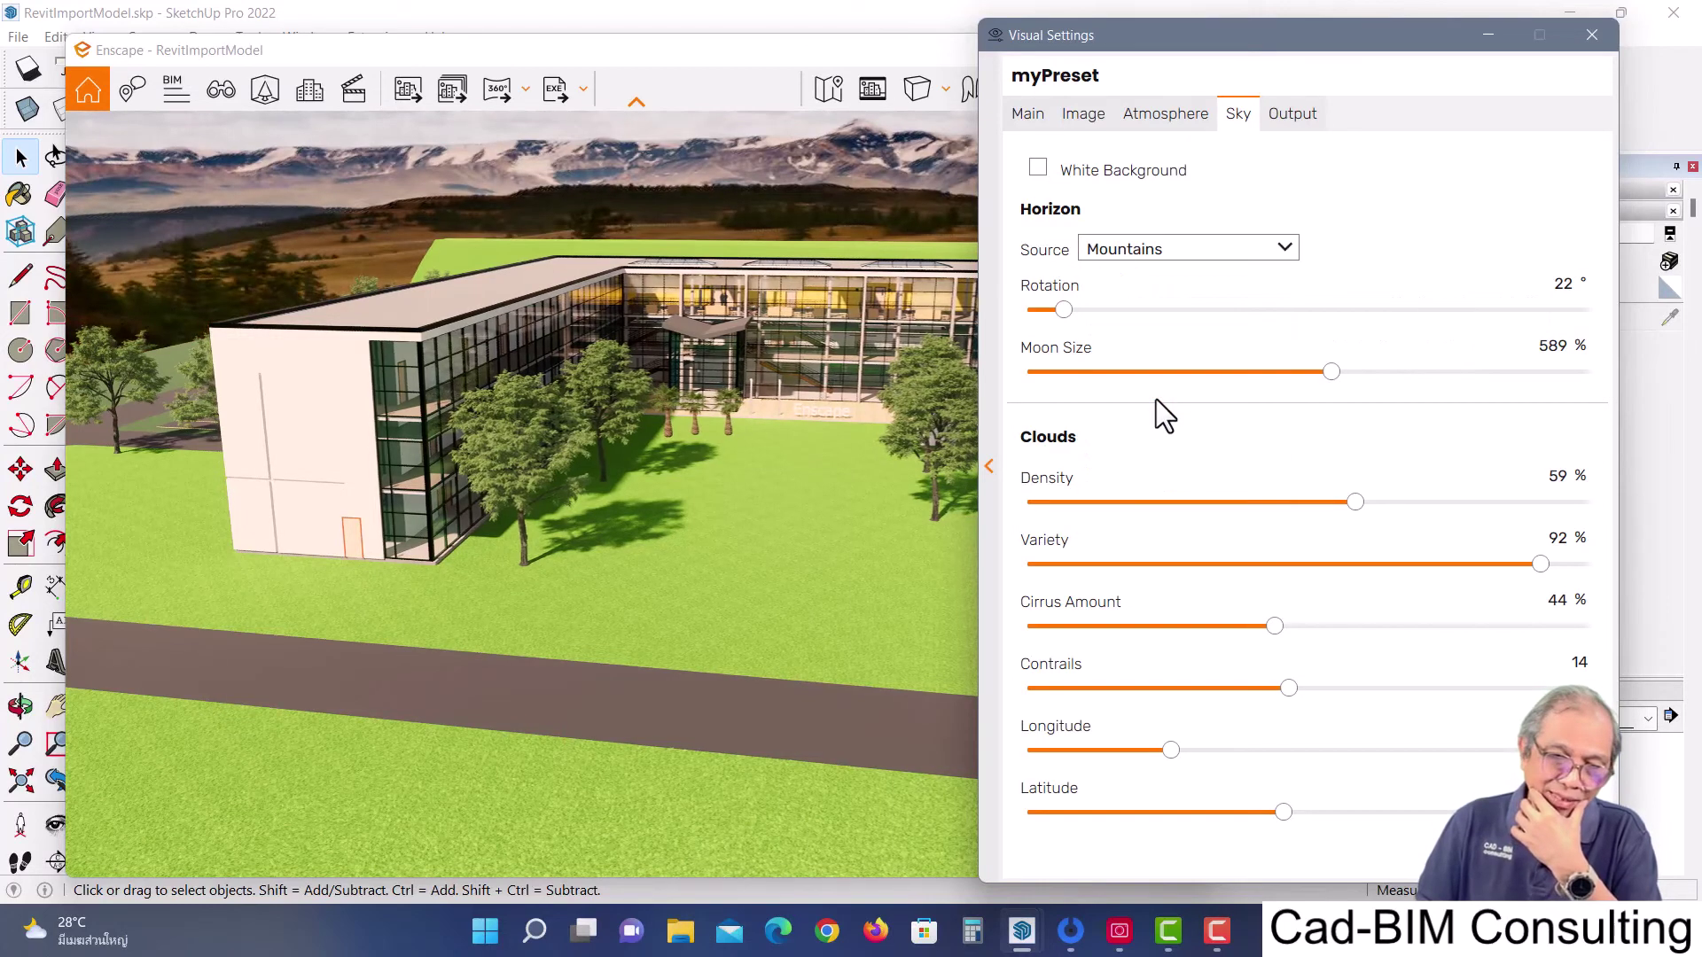
pyautogui.click(1274, 258)
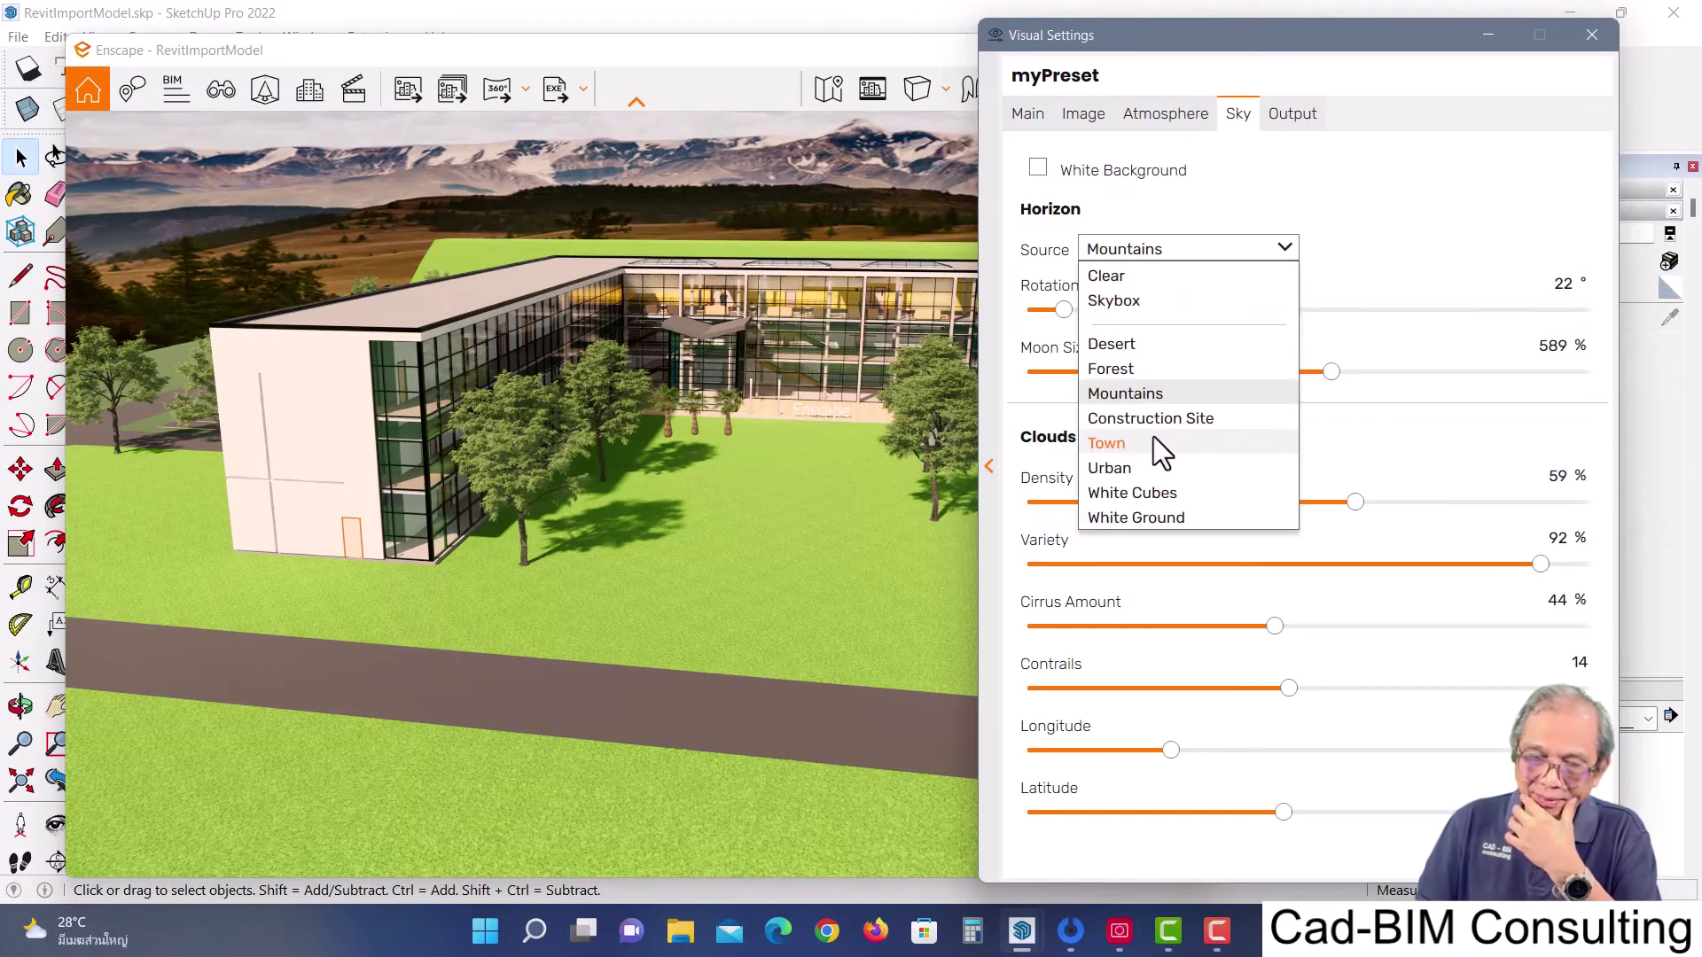
pyautogui.click(1151, 440)
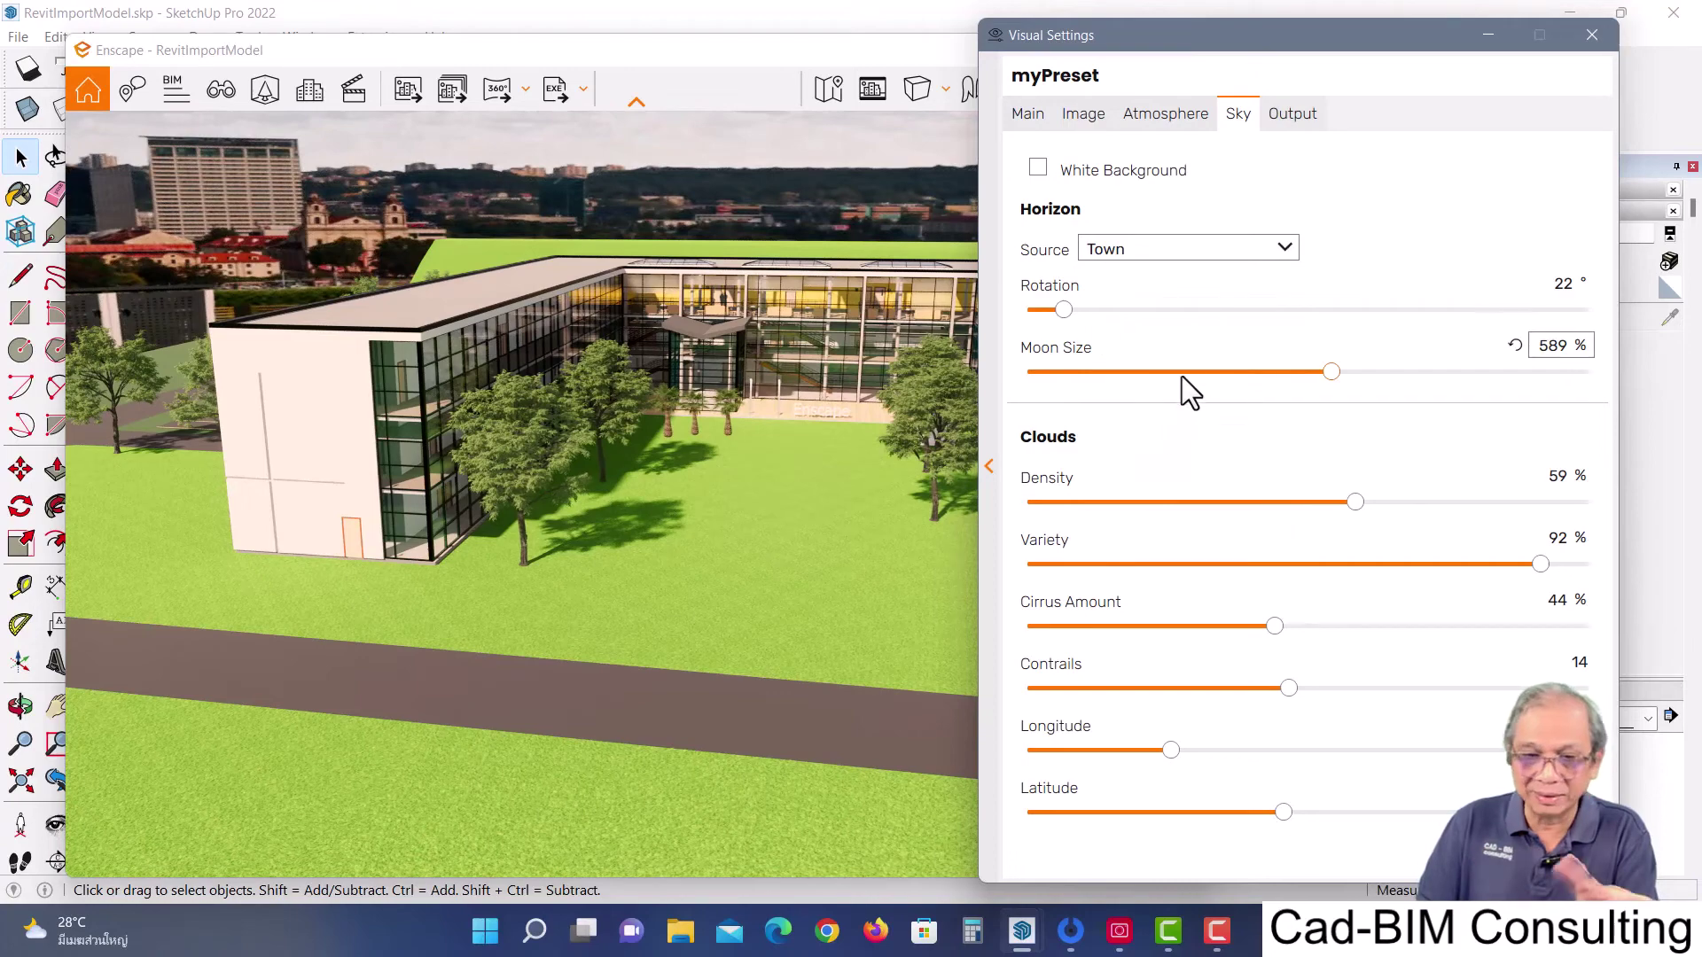
pyautogui.moveTo(1188, 248)
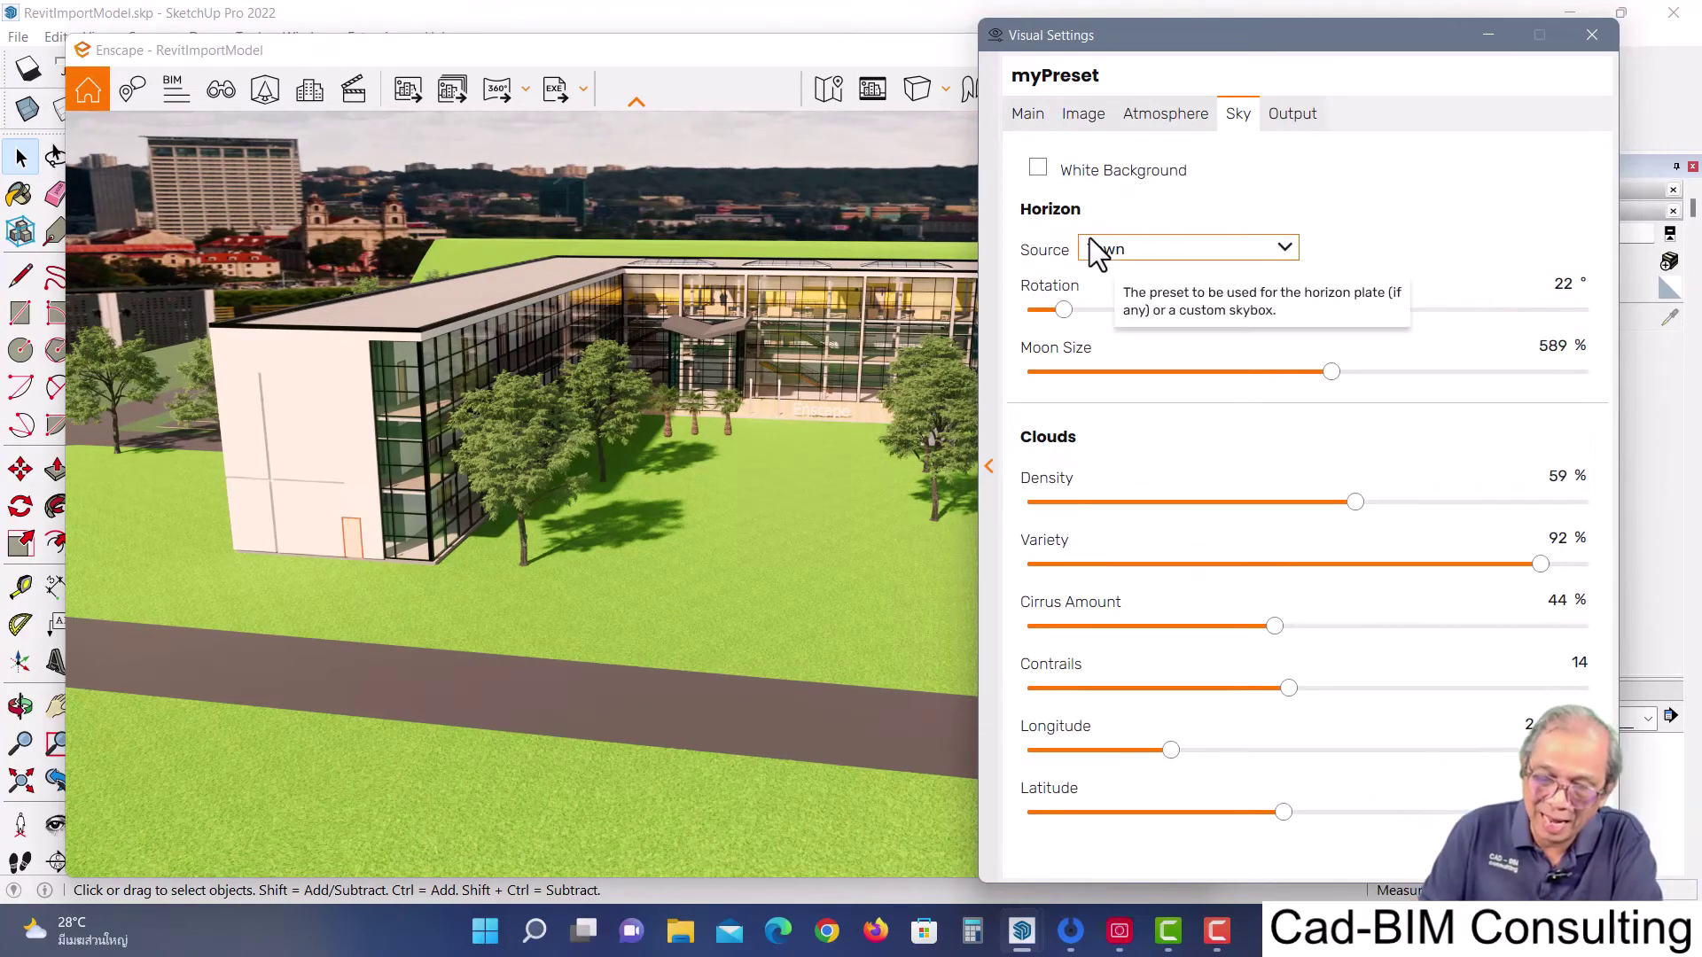
pyautogui.click(1285, 248)
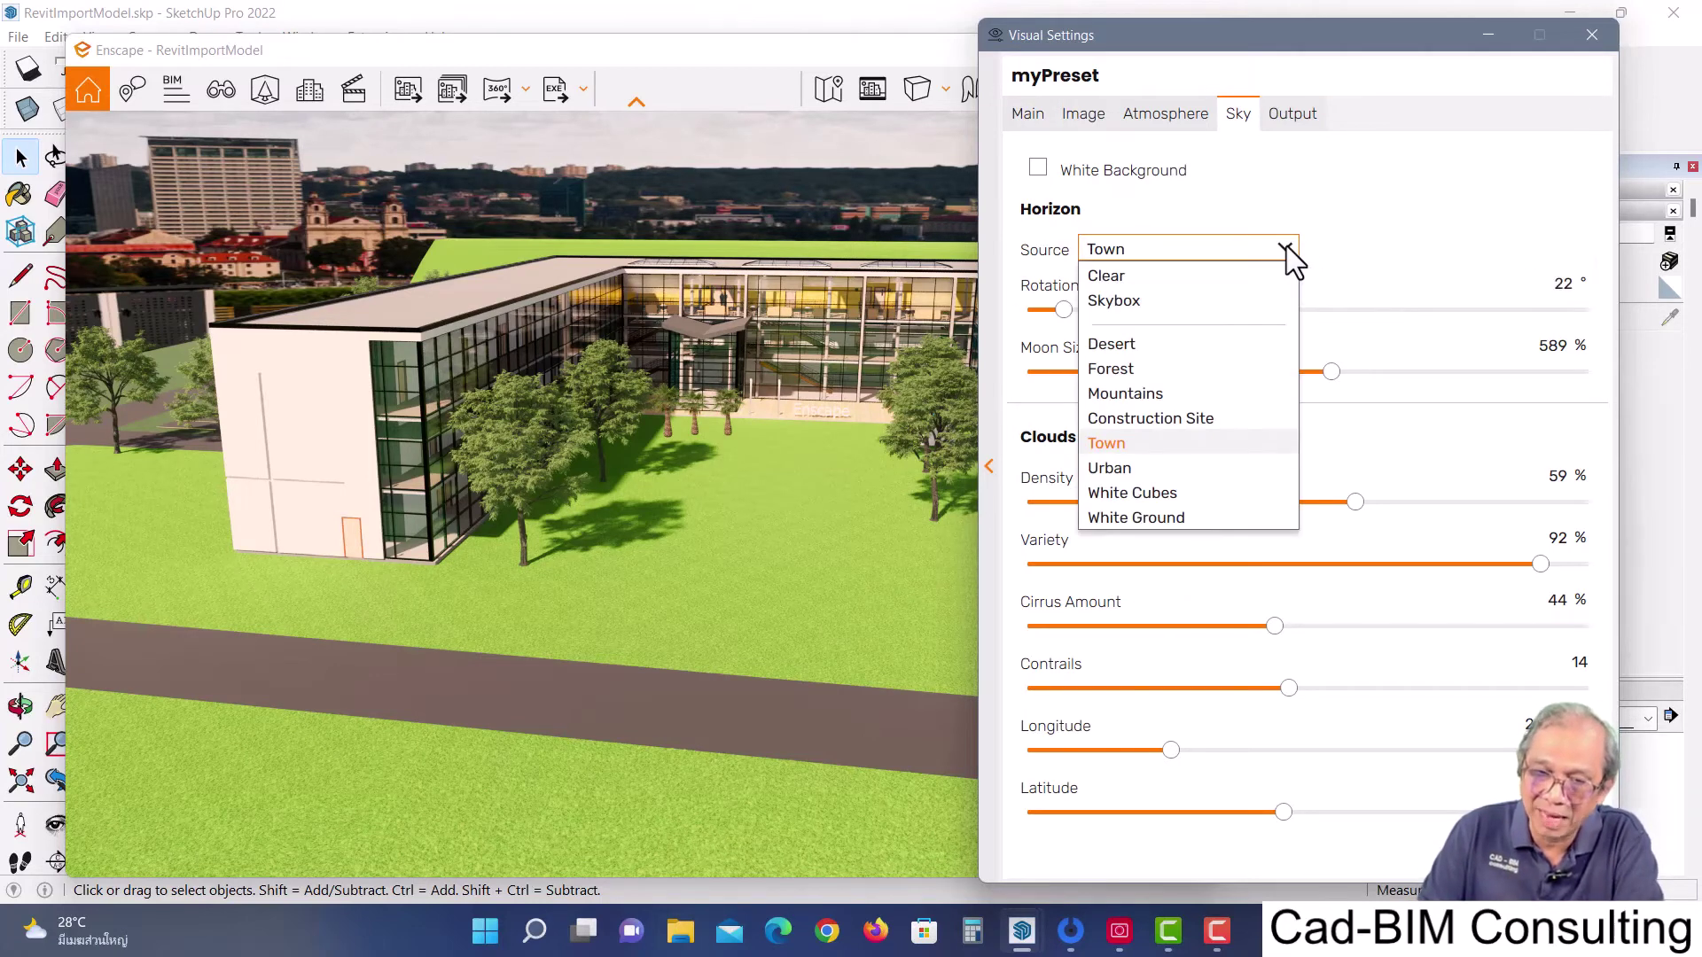
pyautogui.click(1179, 371)
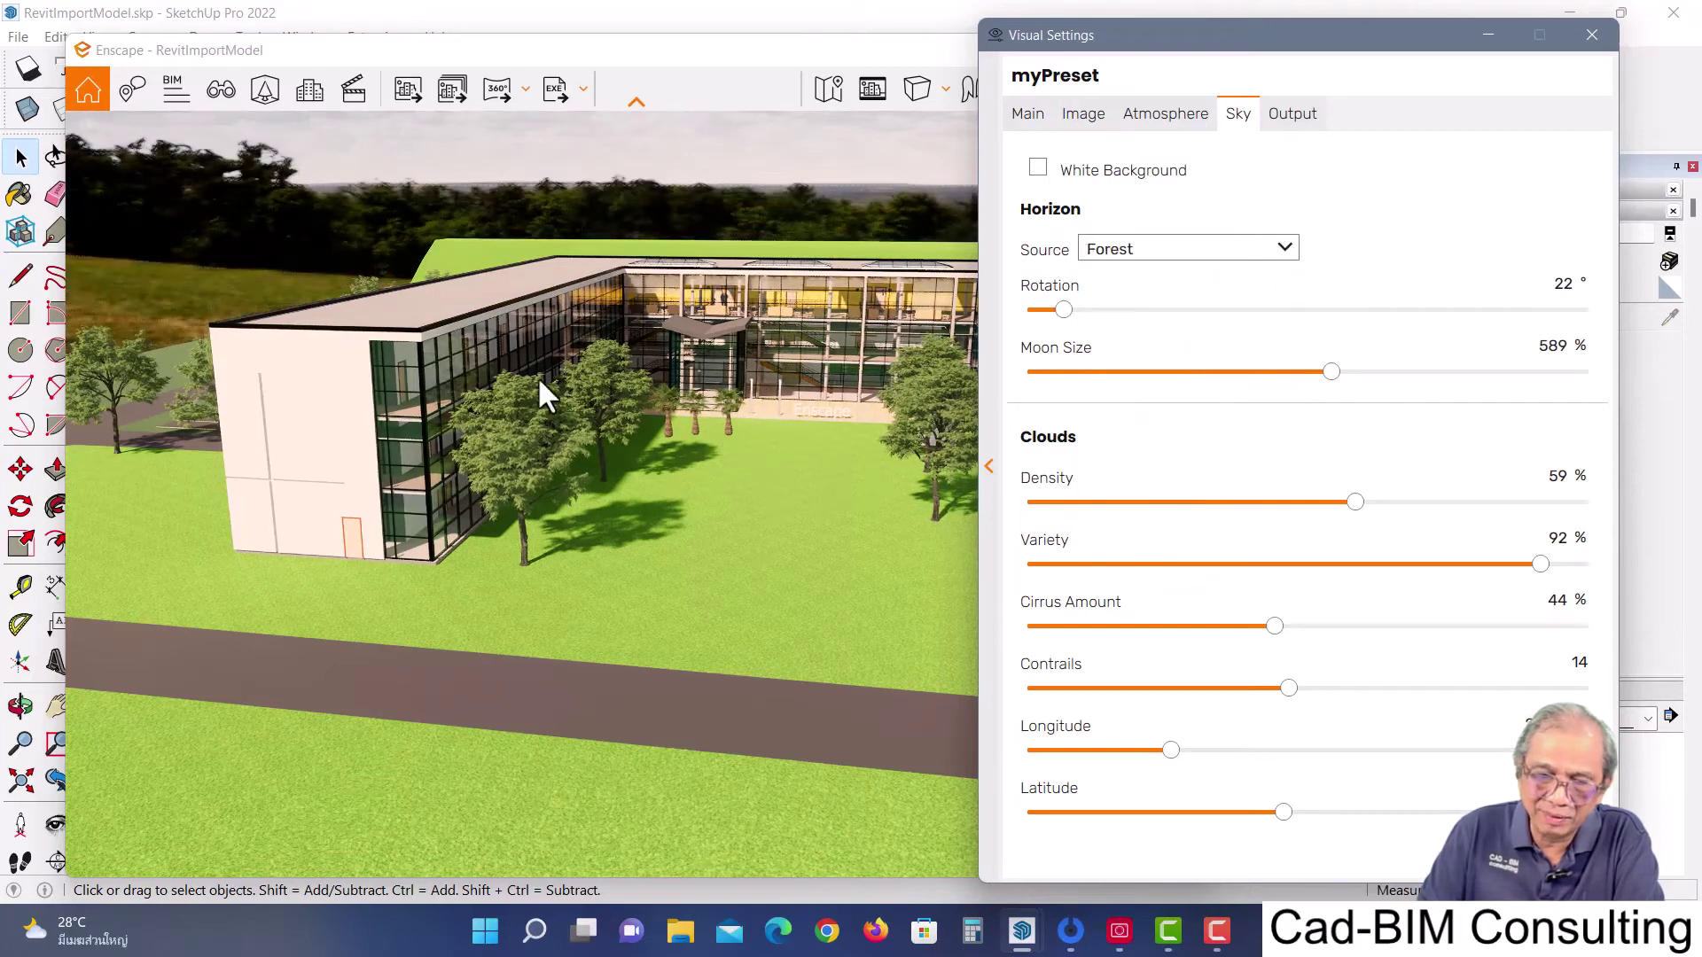
# Tilt the camera down onto the building and rotate the horizon background to about 77°
pyautogui.moveTo(625, 598); pyautogui.dragTo(585, 712)
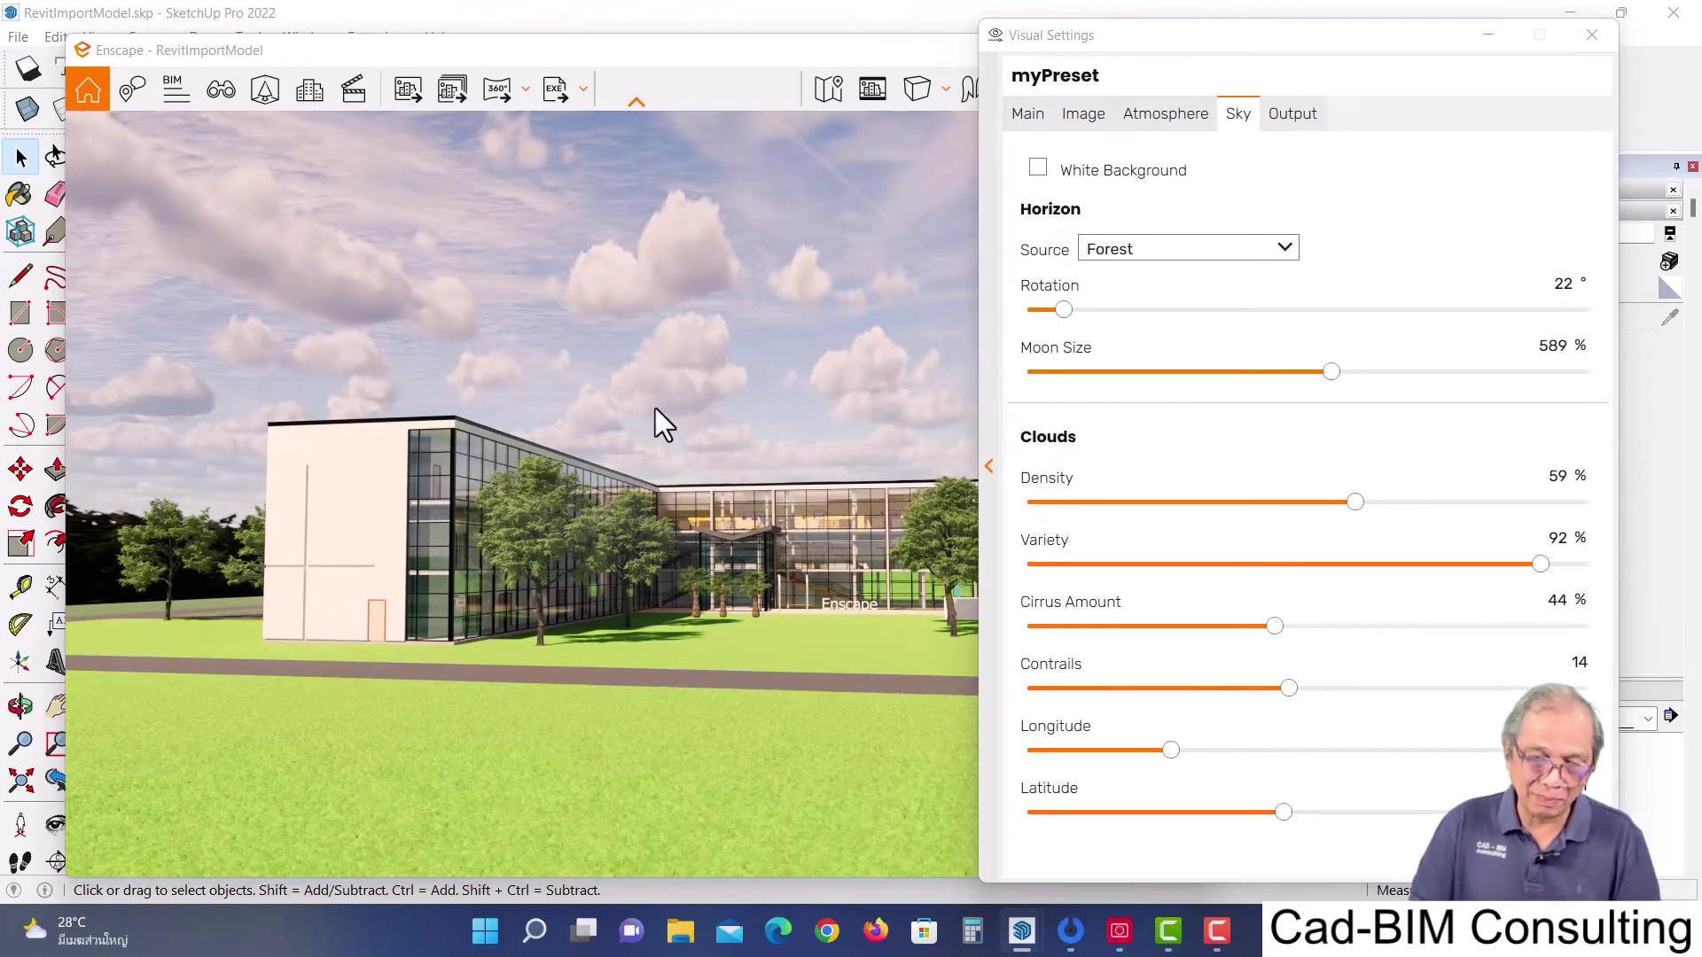
pyautogui.moveTo(549, 469); pyautogui.dragTo(308, 164)
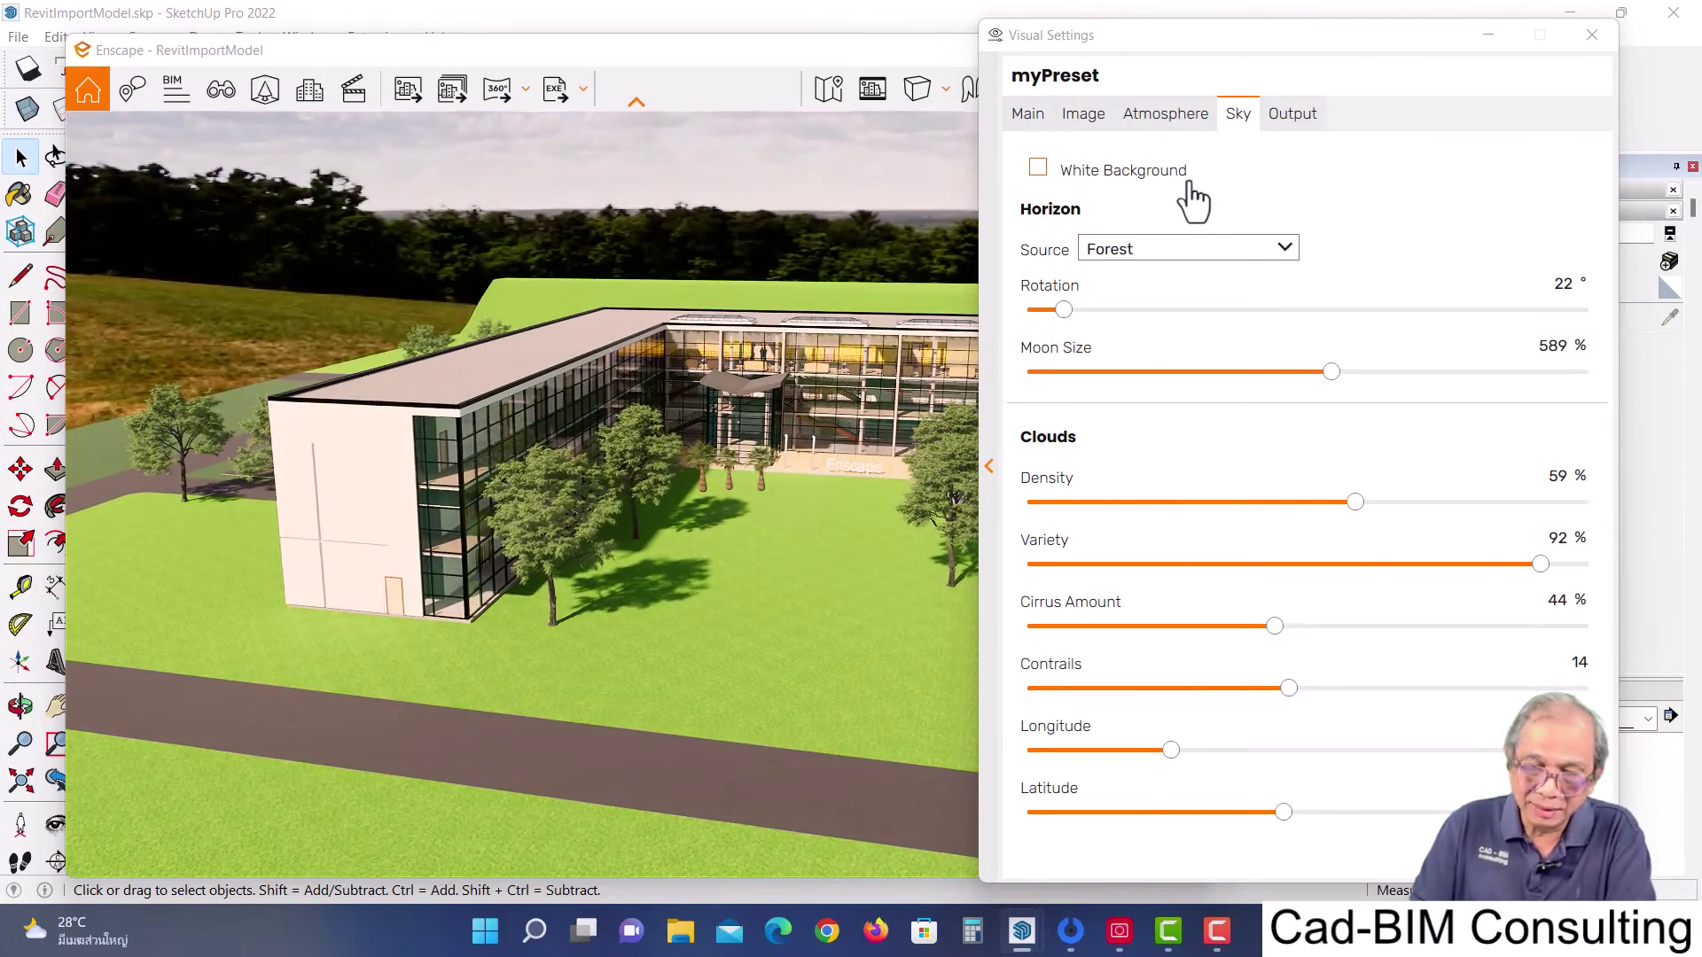
pyautogui.moveTo(1064, 310)
pyautogui.moveTo(1063, 310); pyautogui.dragTo(1118, 311)
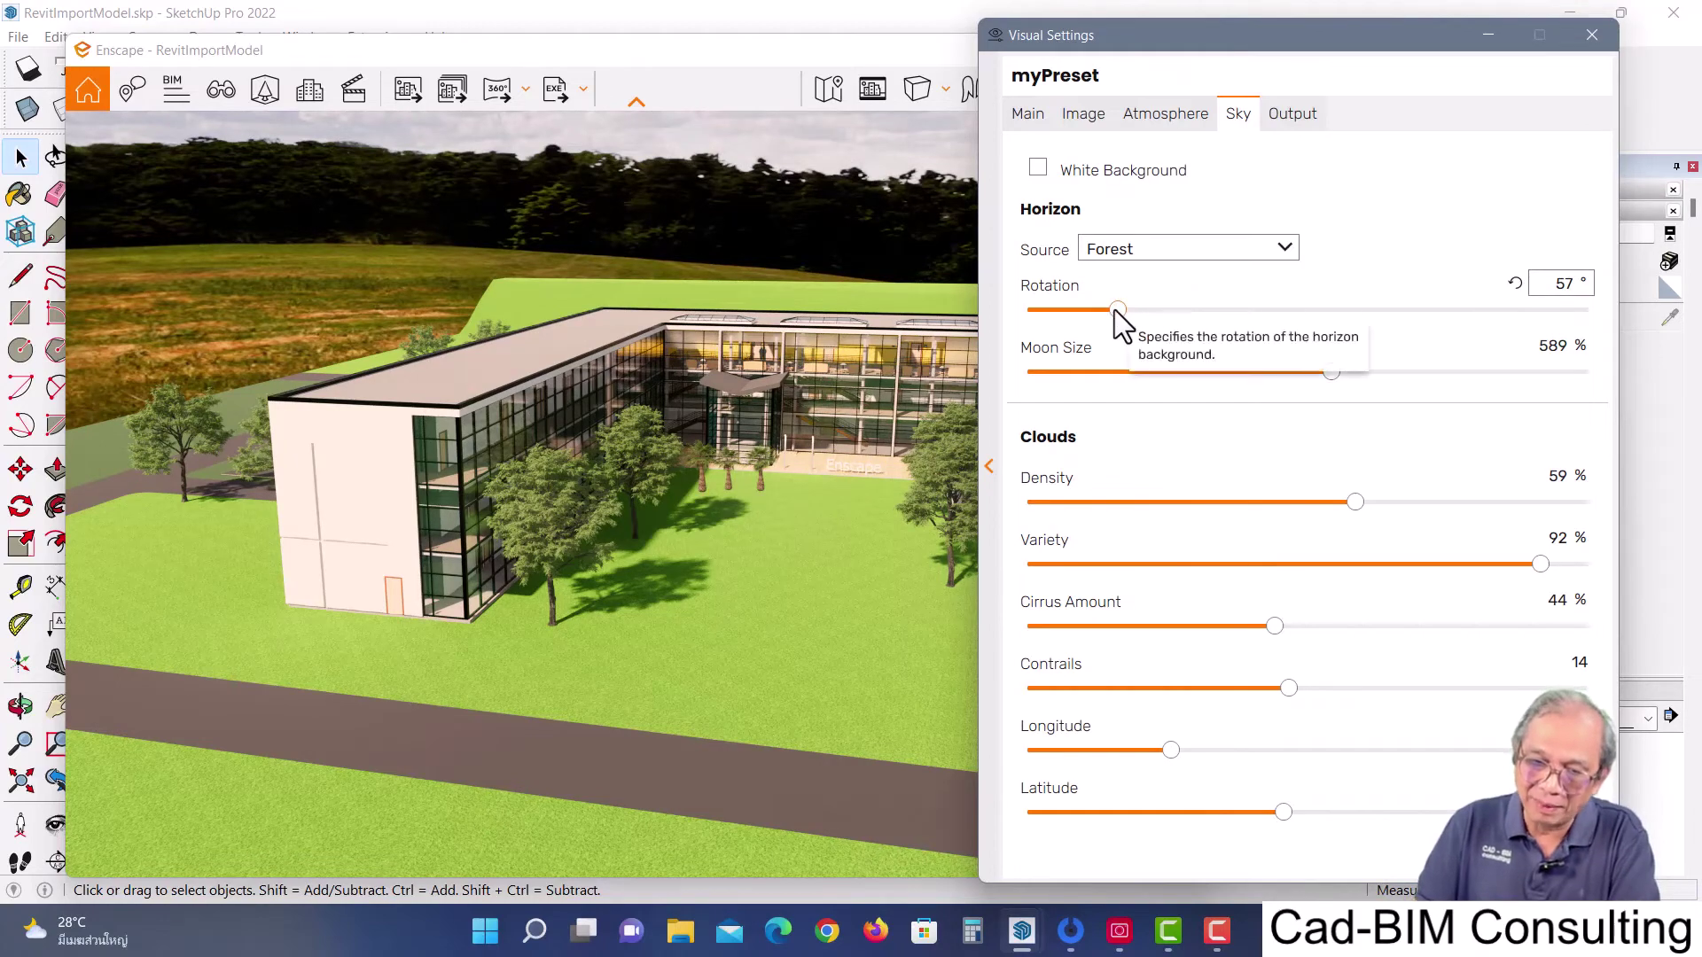
pyautogui.moveTo(1117, 310); pyautogui.dragTo(1092, 307)
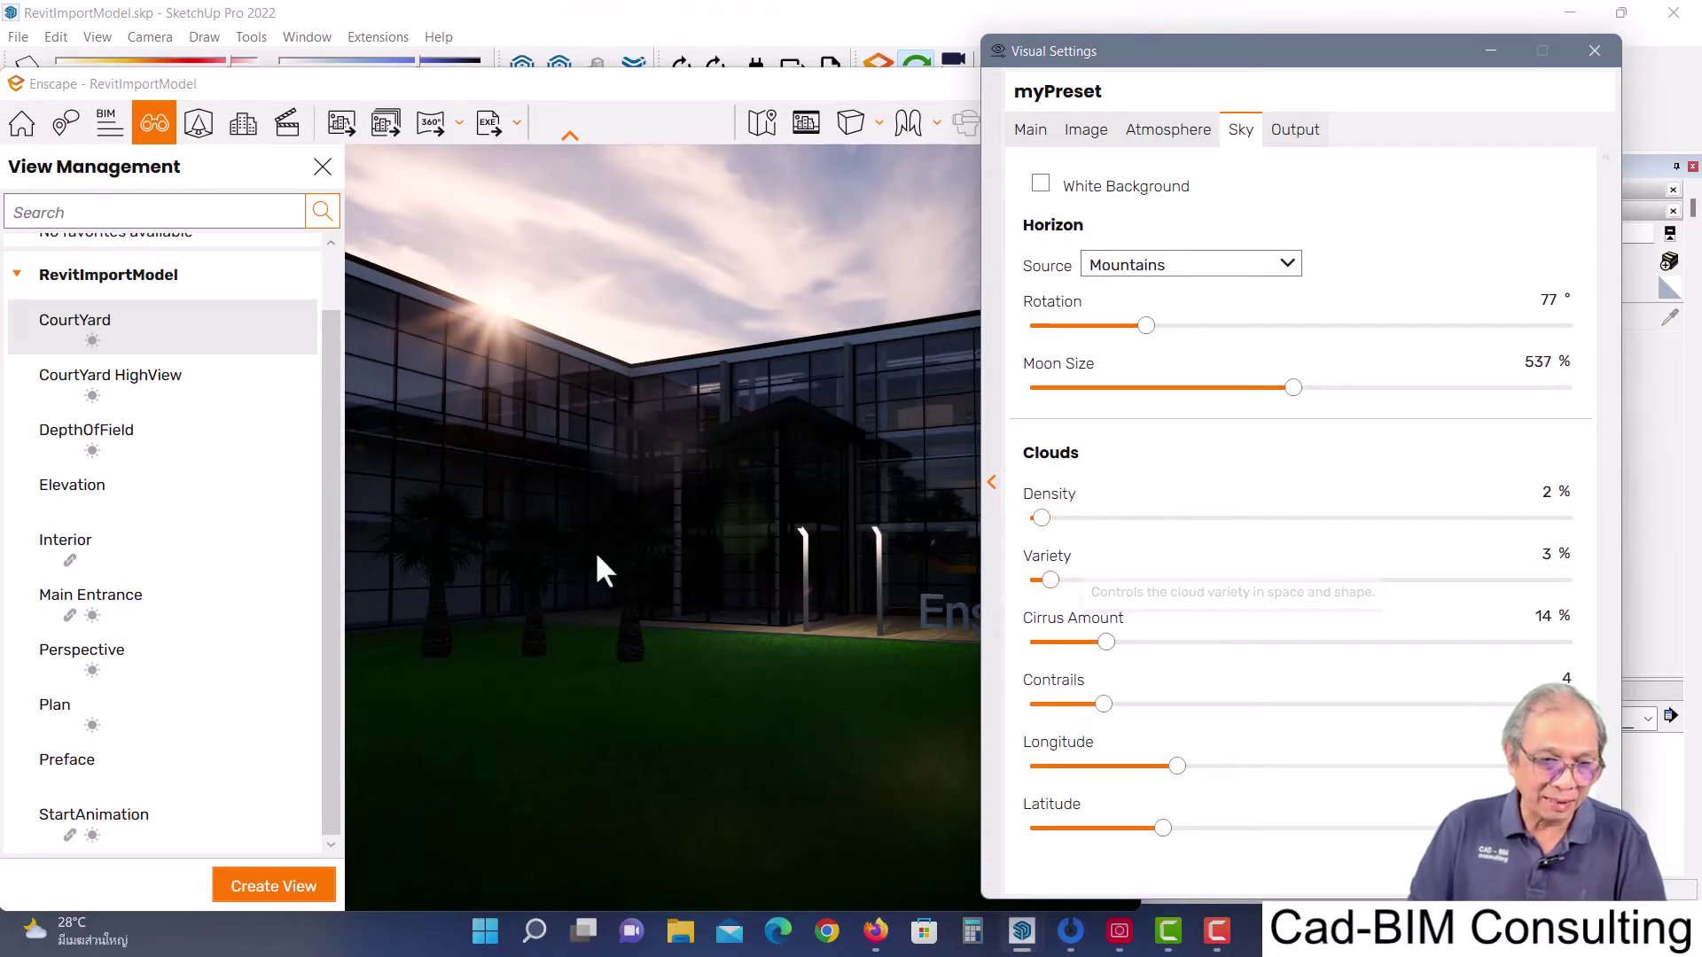
# Jump to the saved Perspective view, close the views panel, and reframe the whole building
pyautogui.click(107, 671)
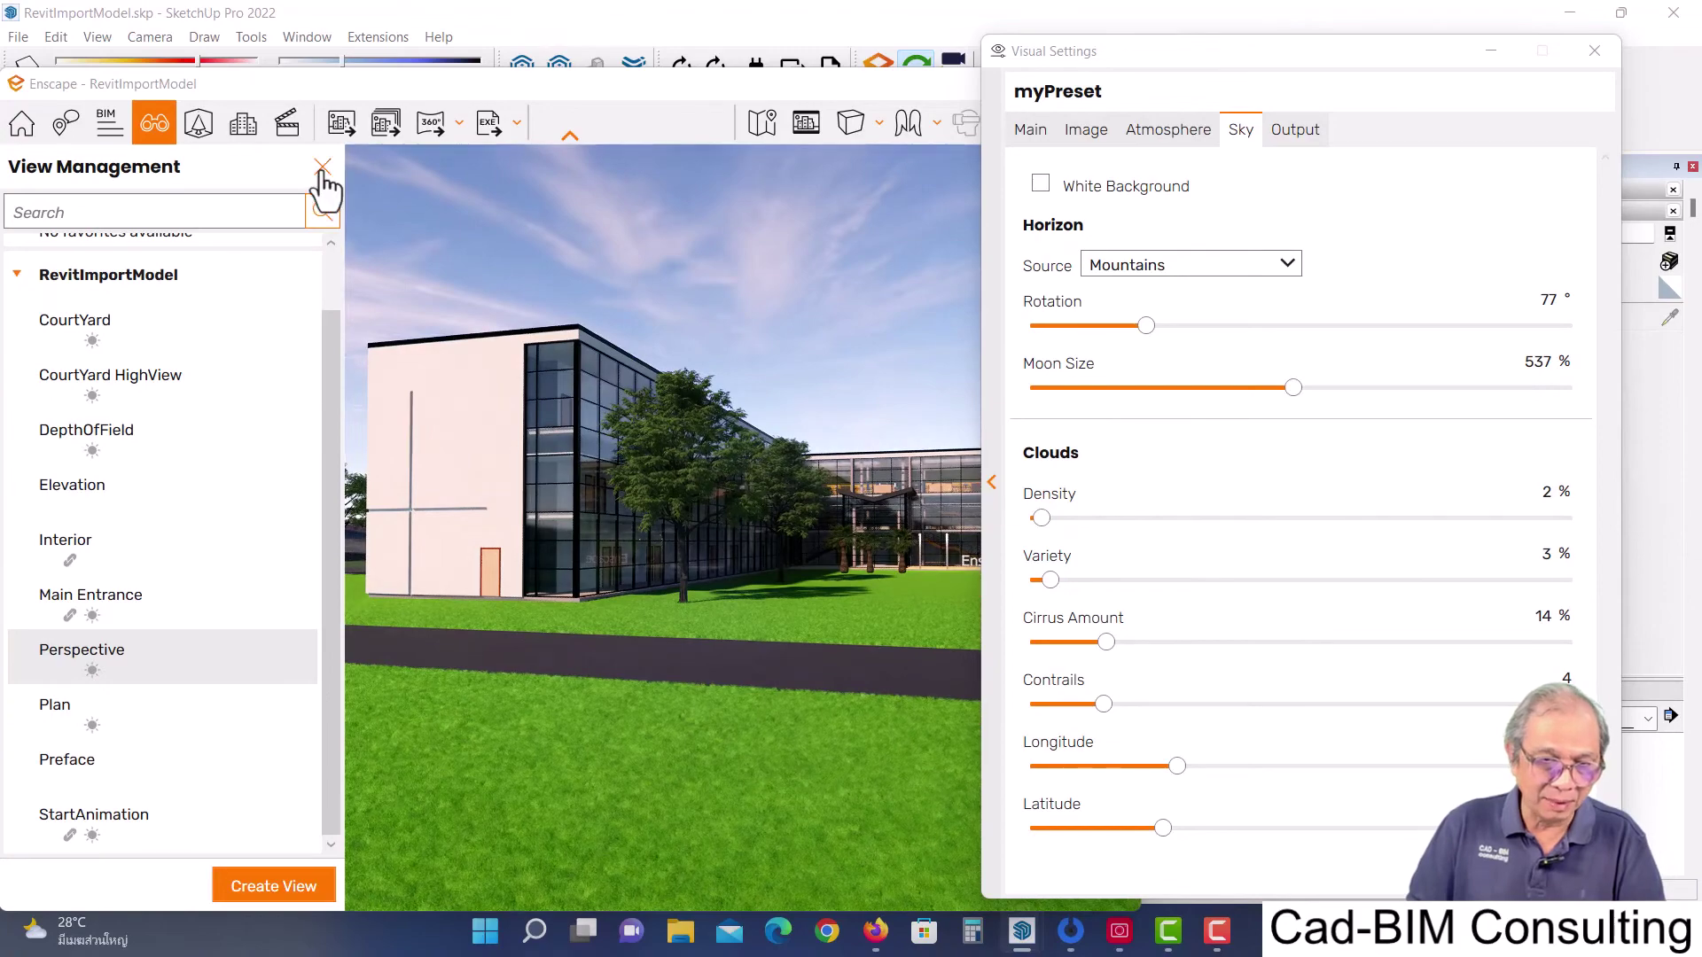
pyautogui.click(322, 169)
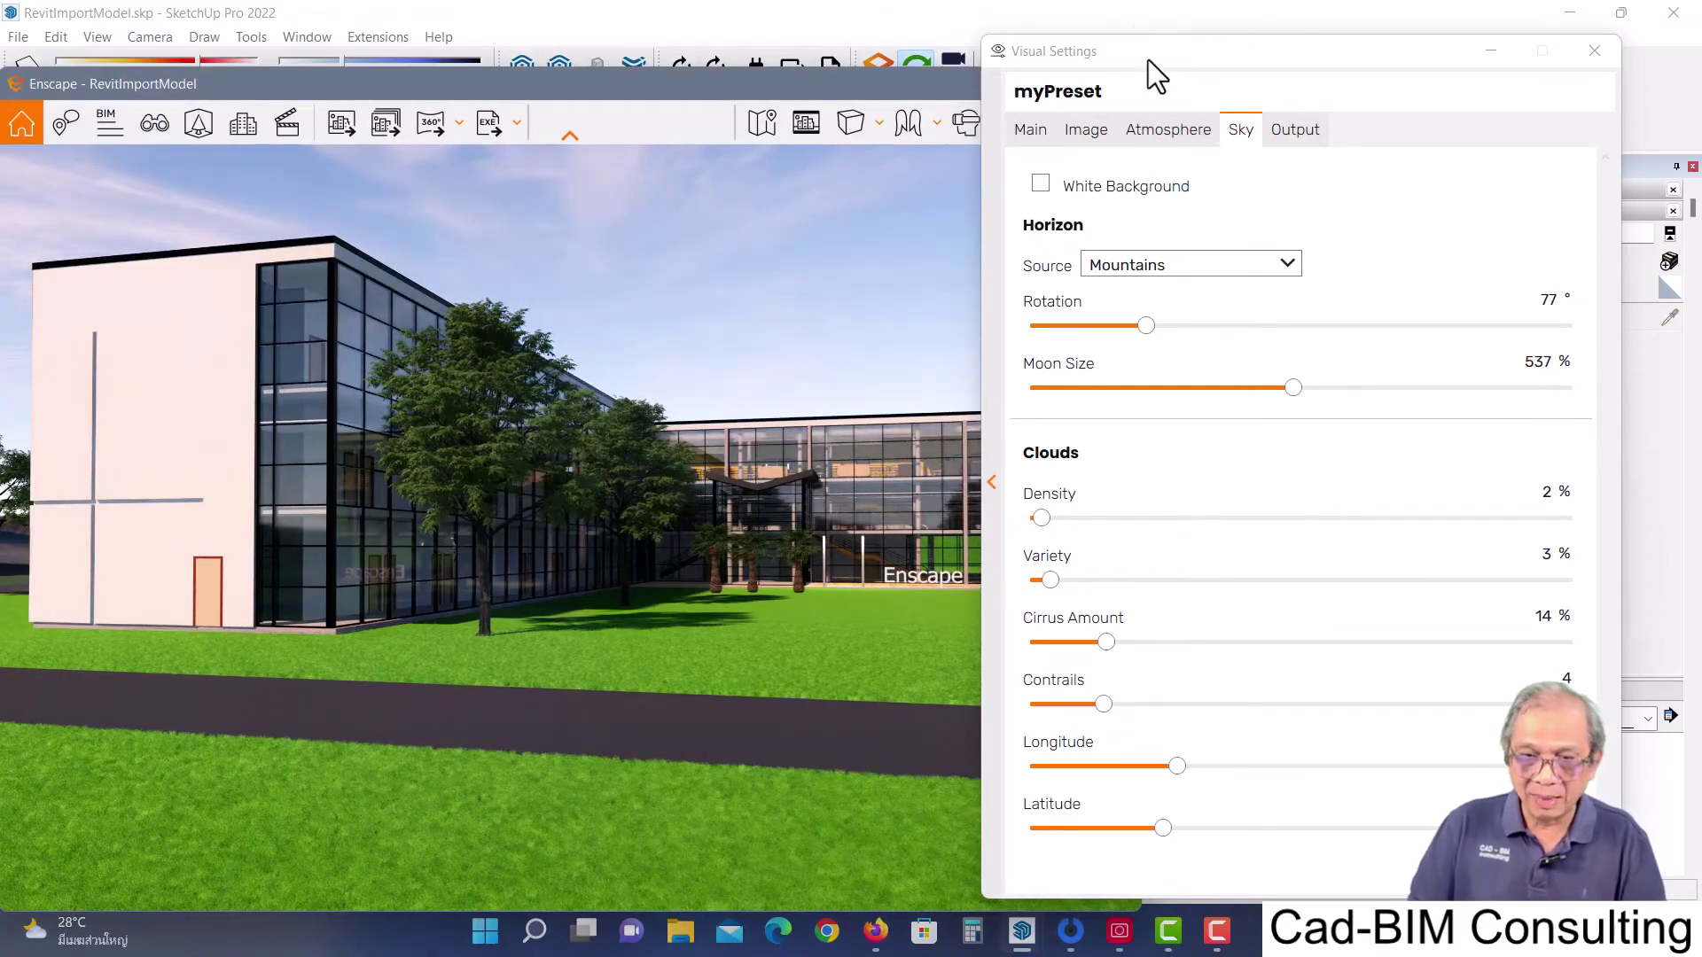
pyautogui.moveTo(1147, 61); pyautogui.dragTo(1200, 66)
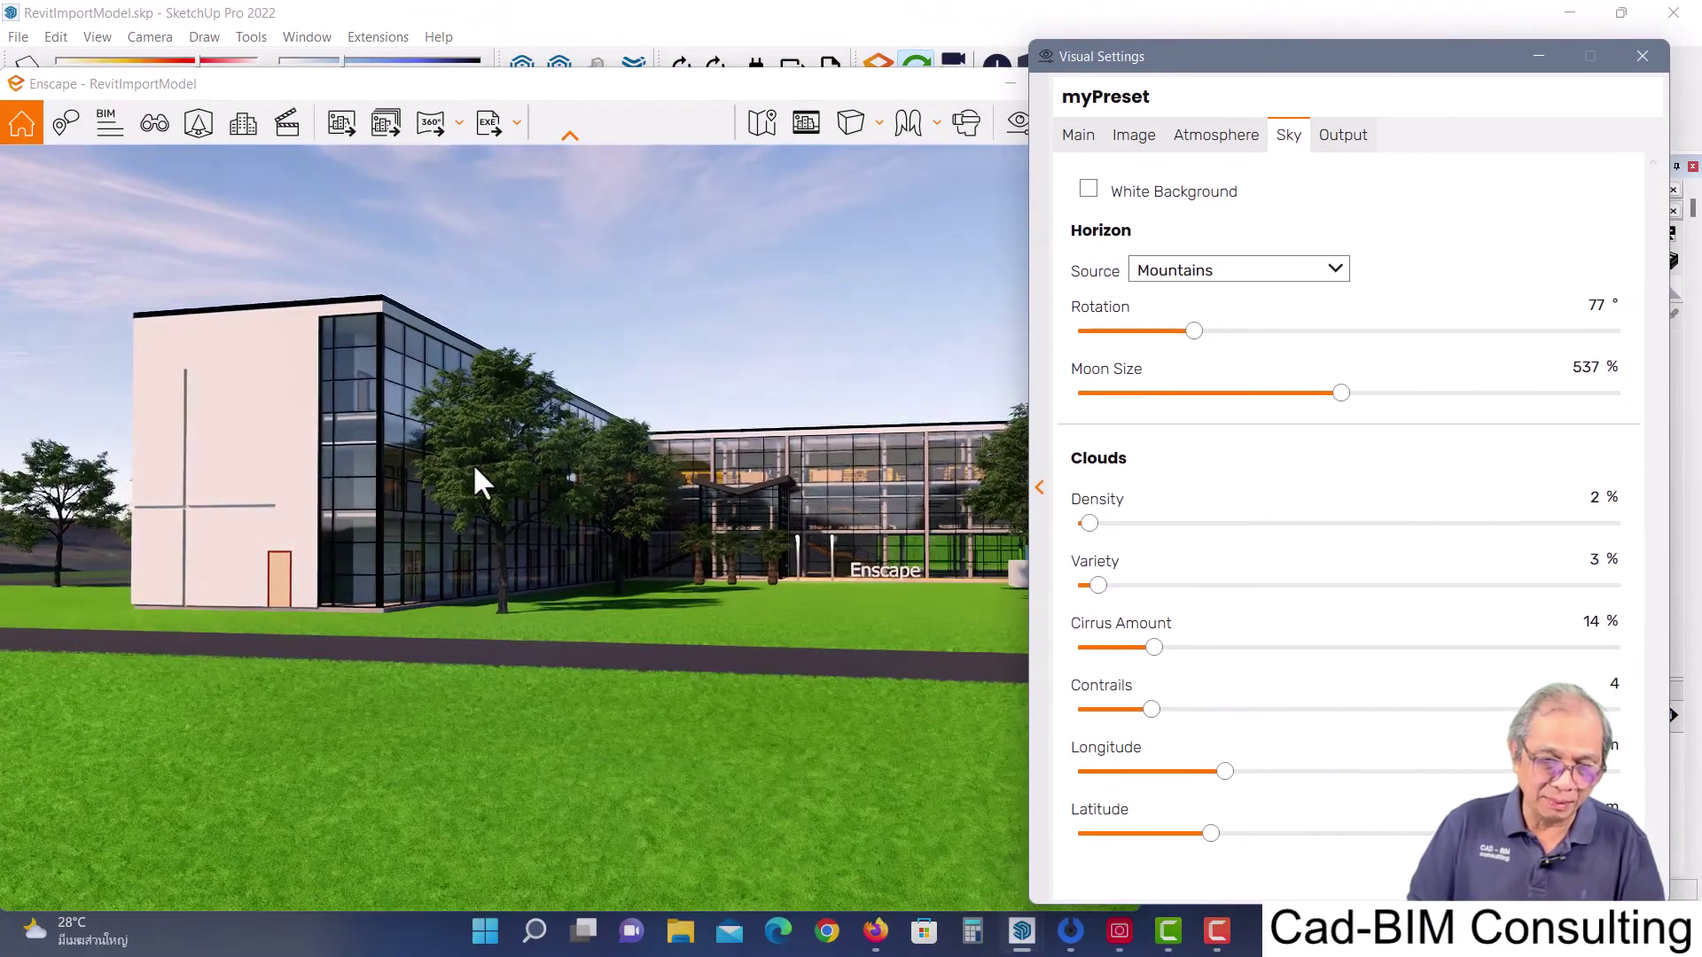
pyautogui.scroll(-3, 474, 483)
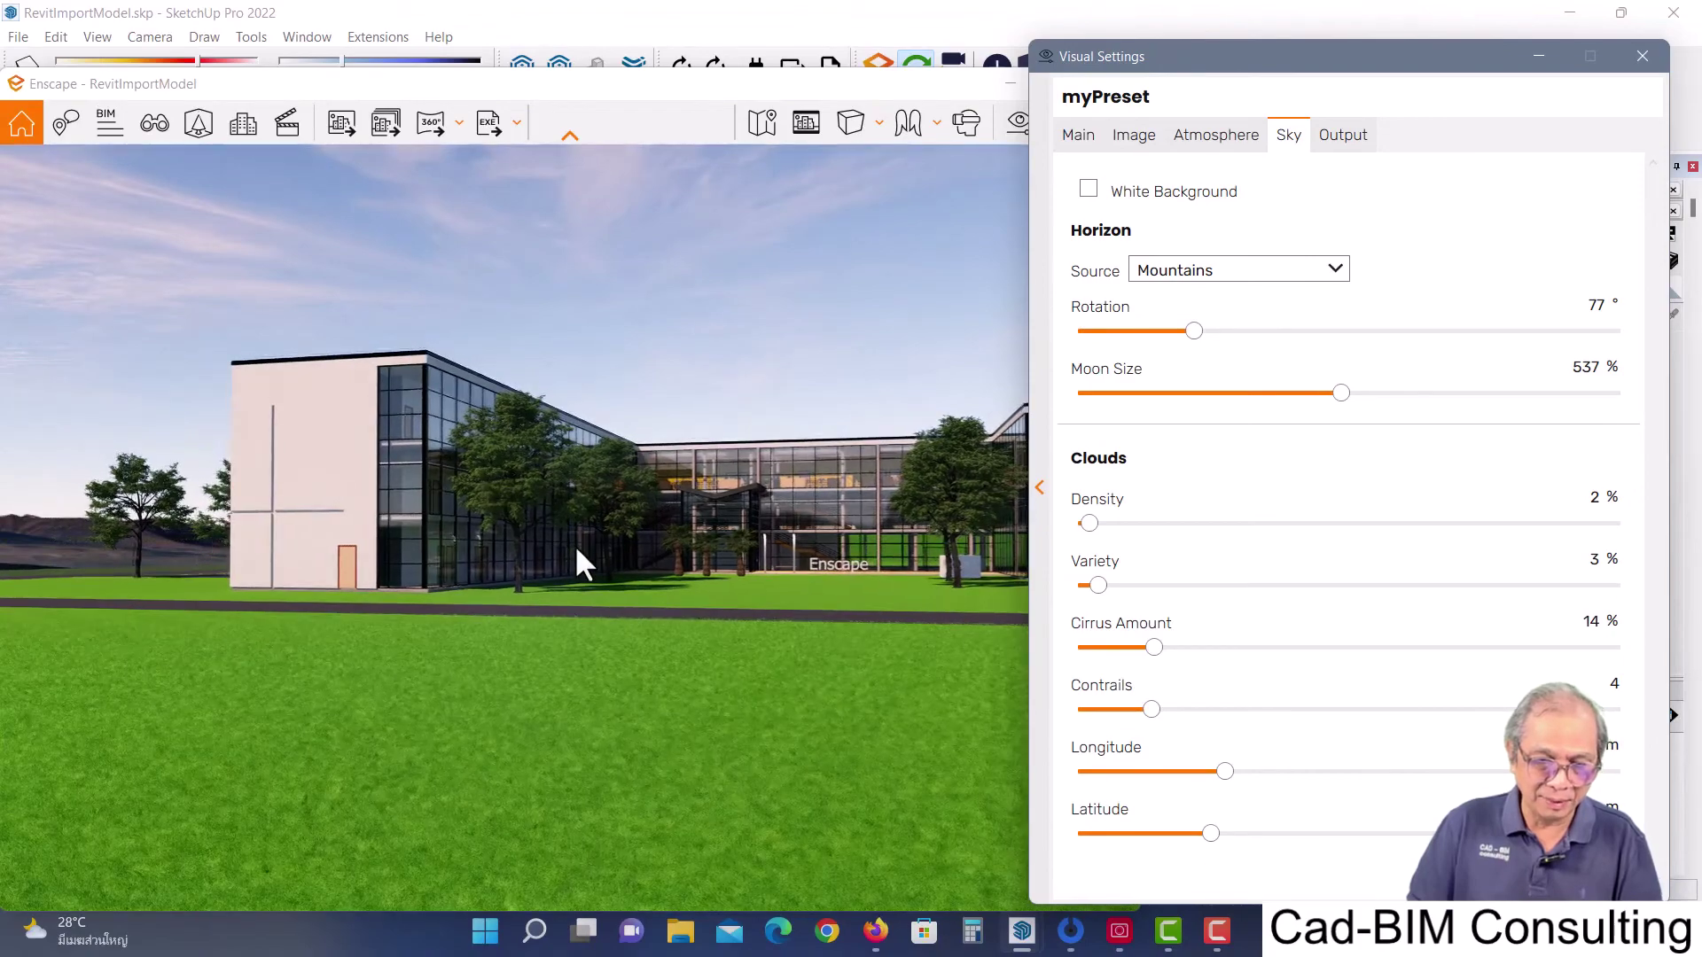
pyautogui.moveTo(574, 545)
pyautogui.mouseDown()
pyautogui.moveTo(620, 496)
pyautogui.moveTo(501, 482)
pyautogui.mouseUp()
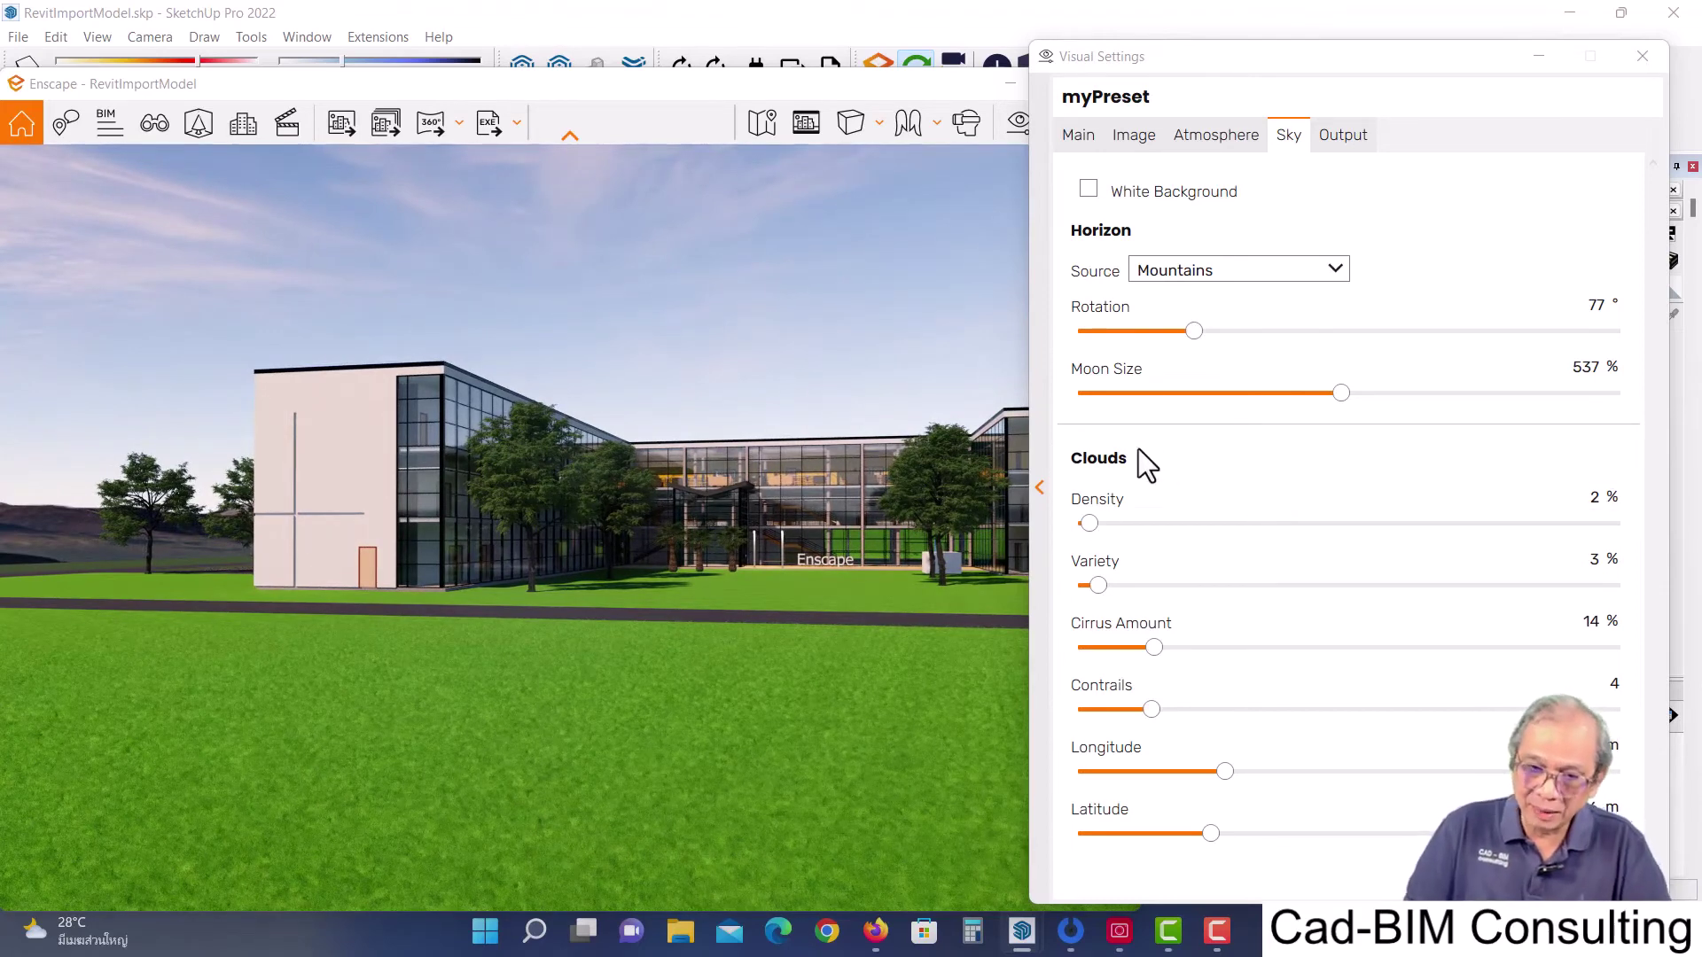
pyautogui.moveTo(1090, 523)
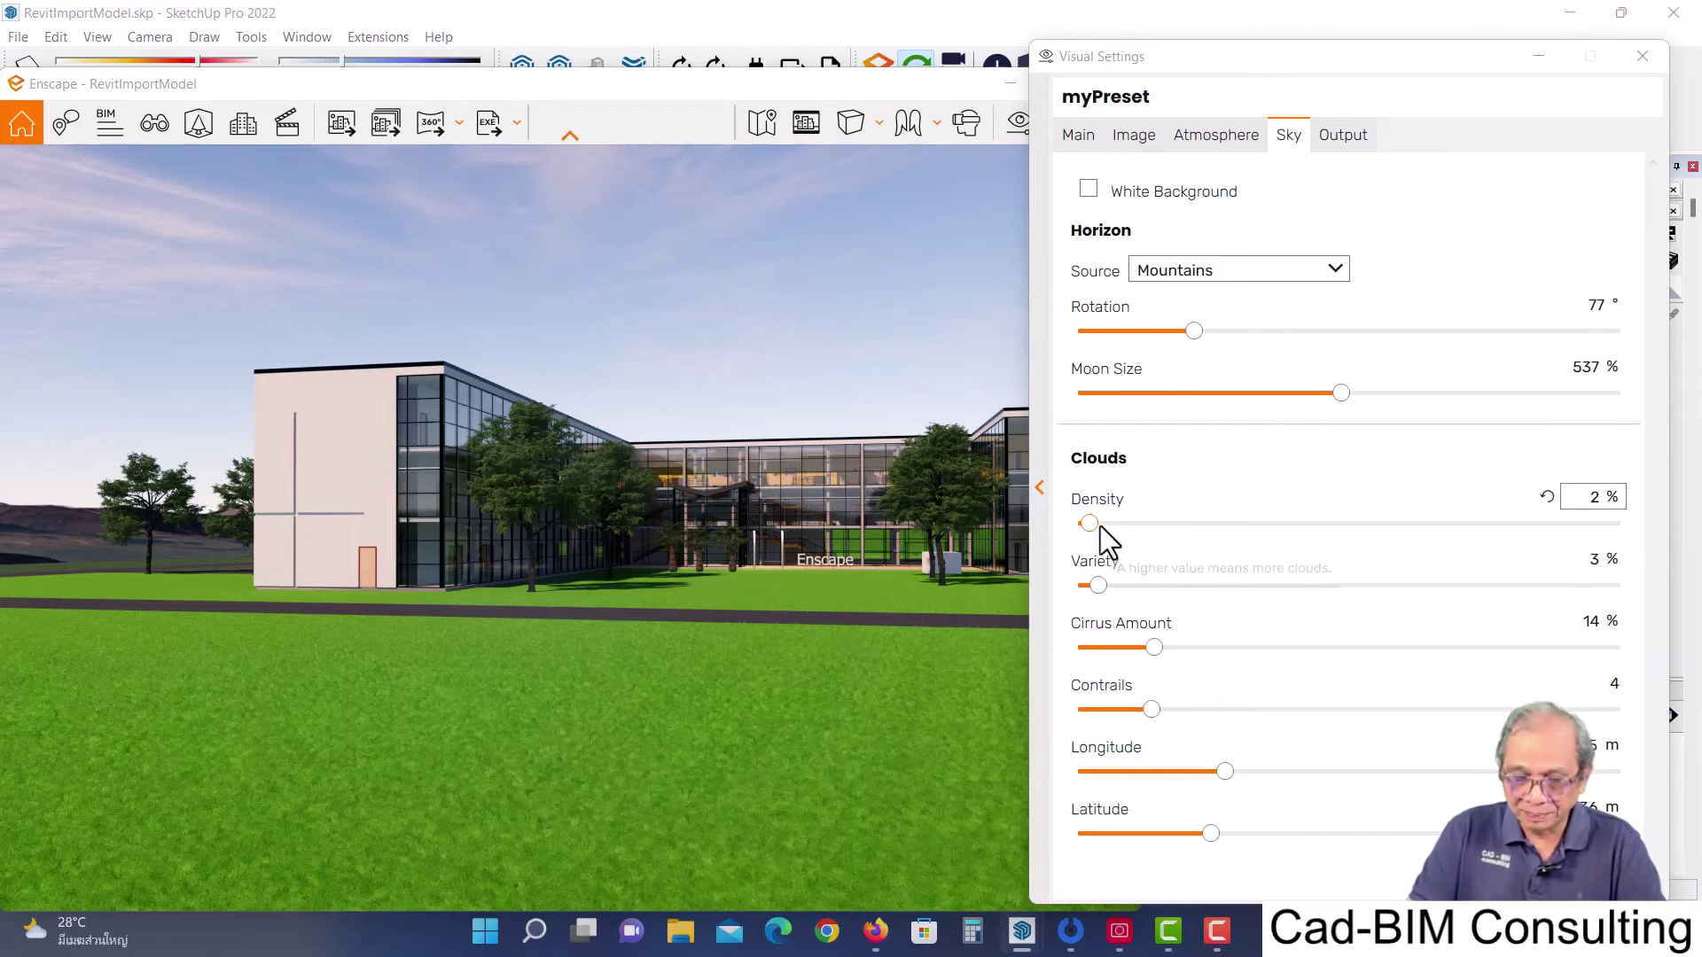
# Drag the cloud sliders to Density 64%, Variety 25% and Cirrus Amount 28%
pyautogui.moveTo(1230, 53); pyautogui.dragTo(1028, 55)
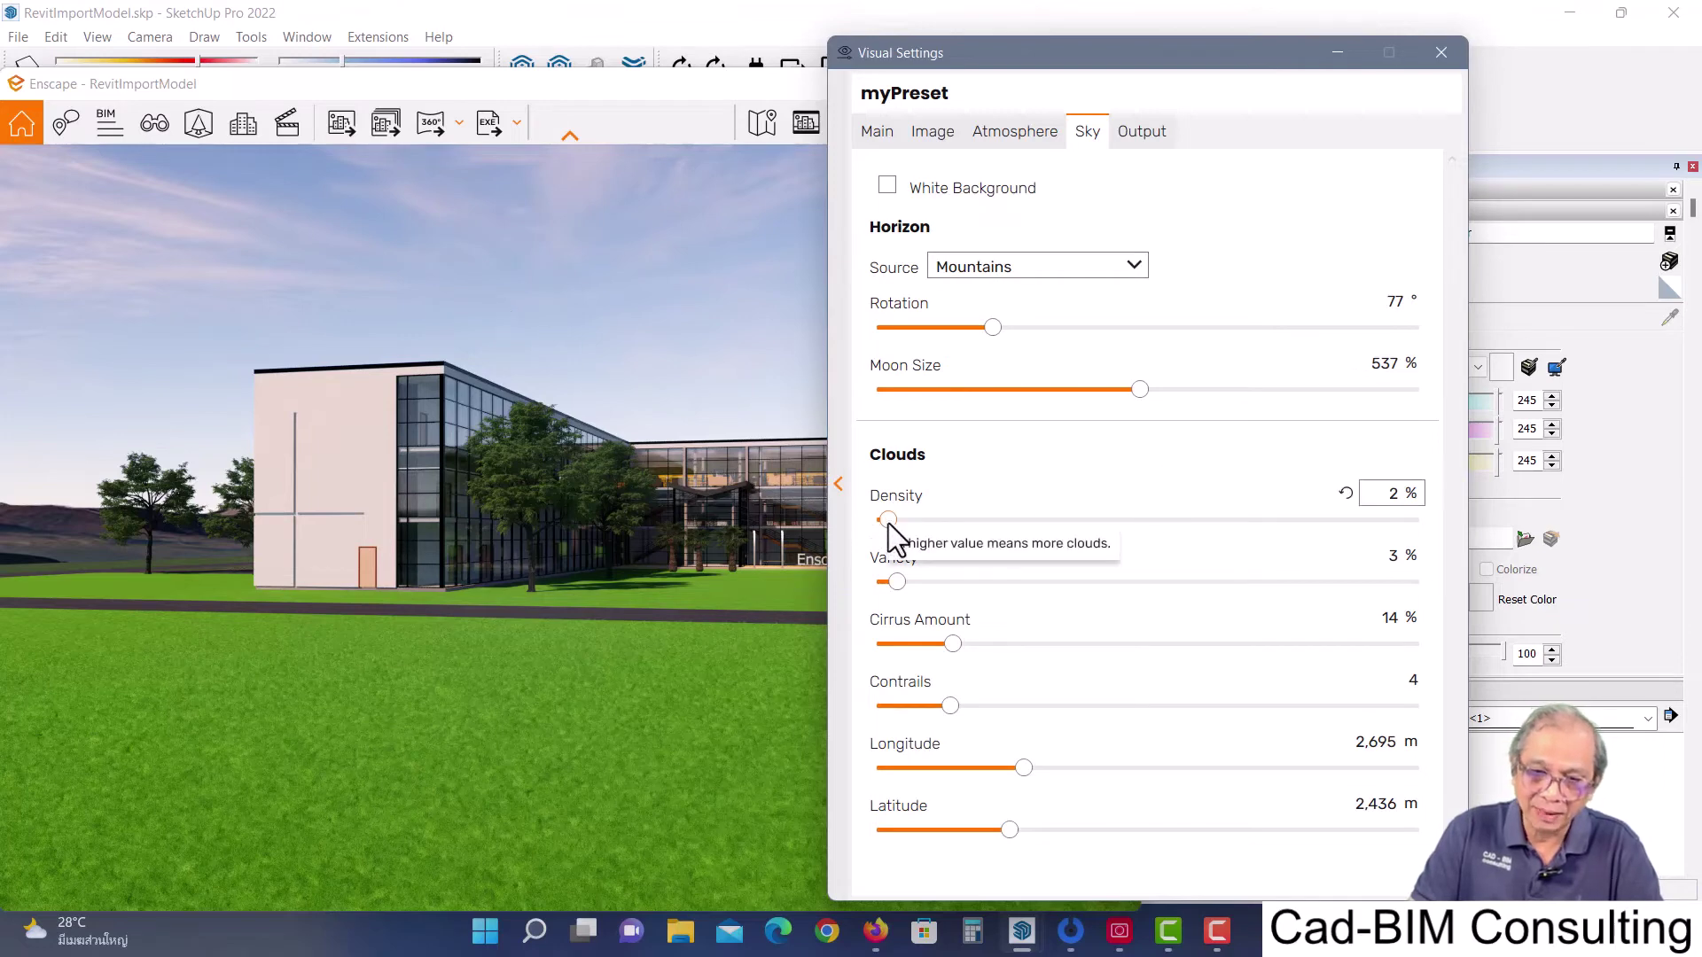
pyautogui.moveTo(888, 522); pyautogui.dragTo(895, 523)
pyautogui.moveTo(1066, 532)
pyautogui.mouseDown()
pyautogui.moveTo(1386, 540)
pyautogui.moveTo(967, 536)
pyautogui.moveTo(1280, 540)
pyautogui.moveTo(1221, 540)
pyautogui.mouseUp()
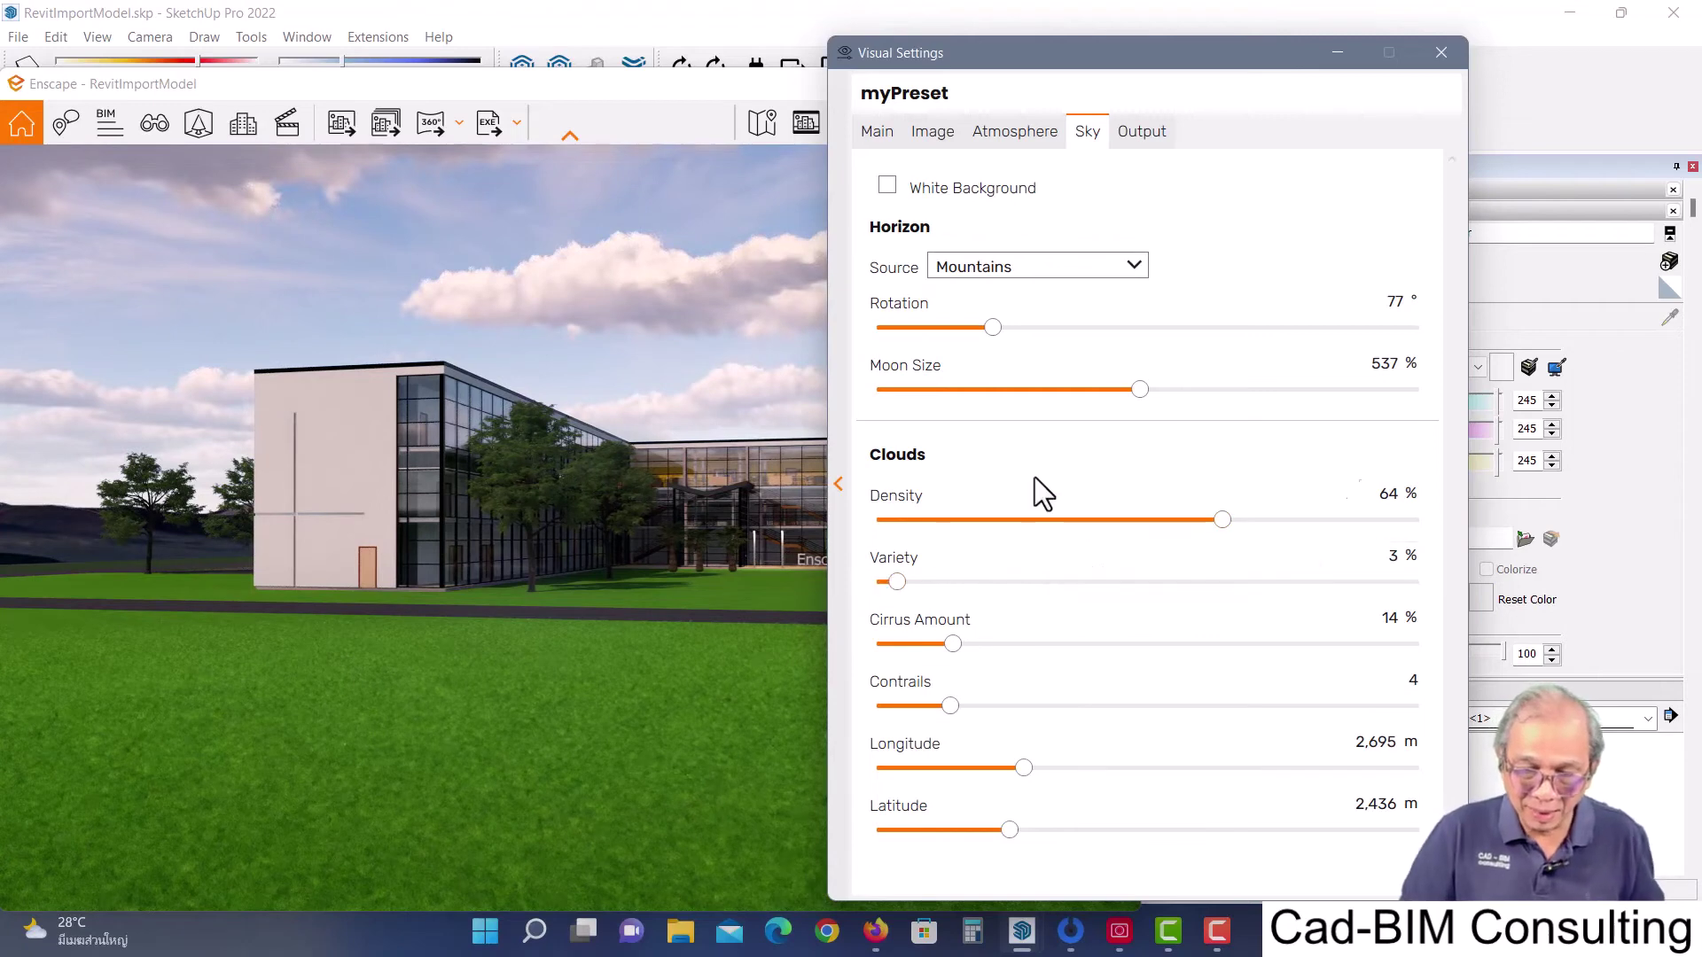
pyautogui.moveTo(992, 60); pyautogui.dragTo(1188, 65)
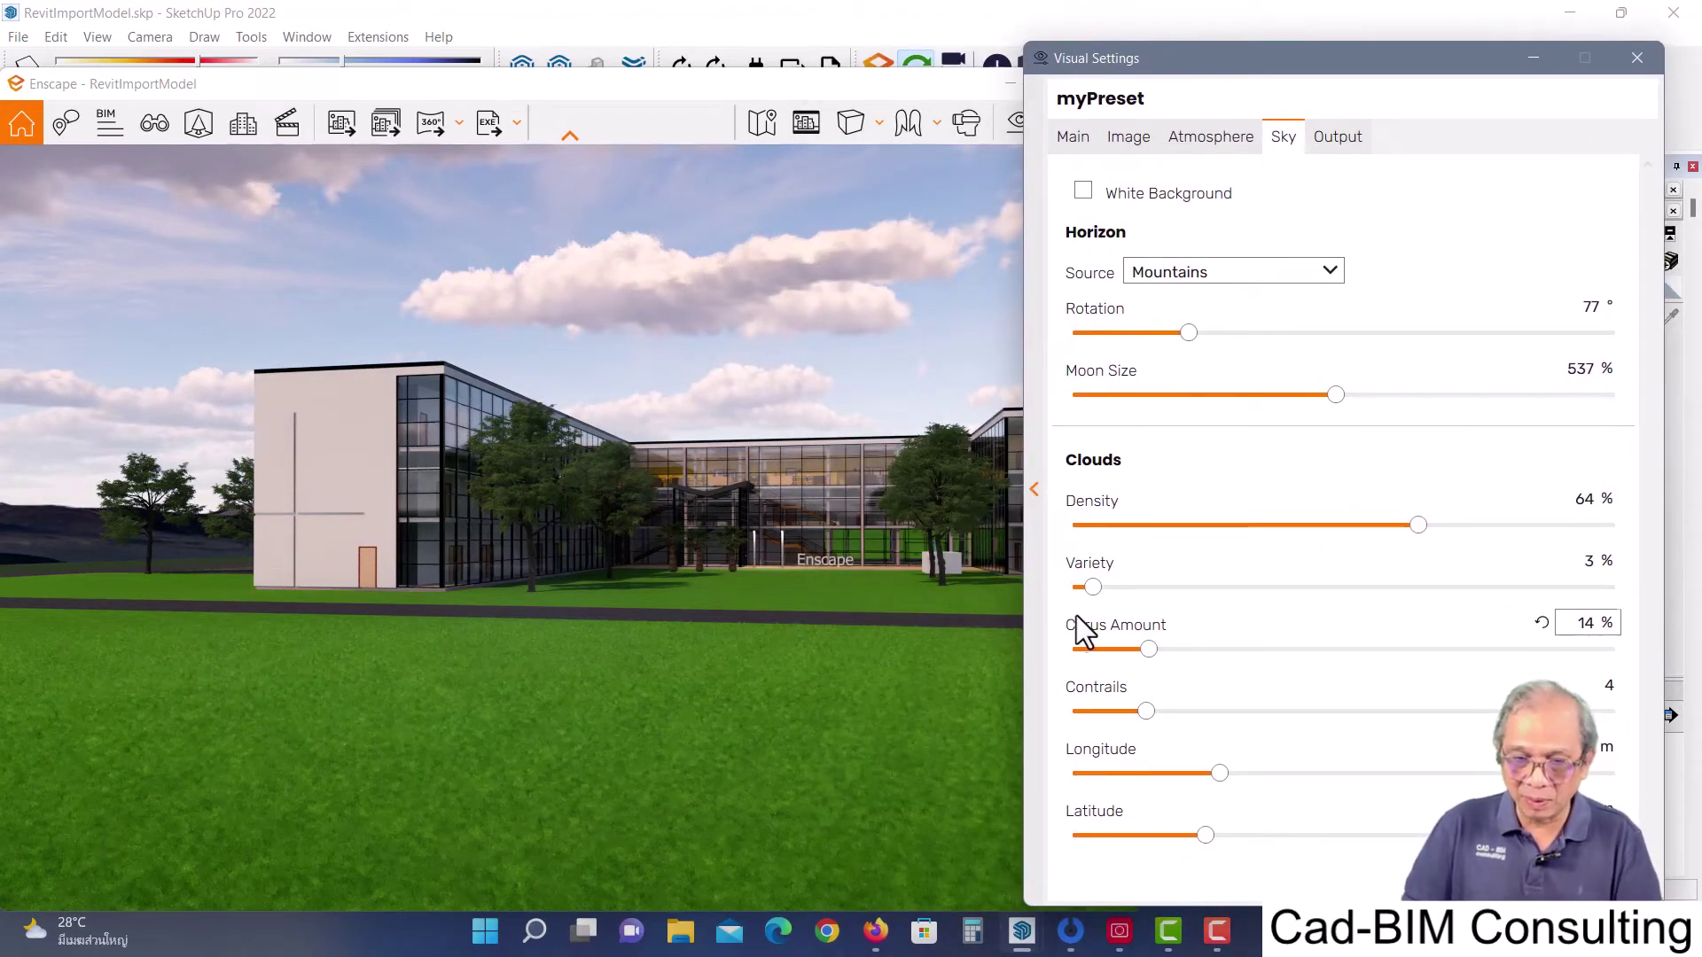
pyautogui.moveTo(1092, 586)
pyautogui.mouseDown()
pyautogui.moveTo(1513, 587)
pyautogui.moveTo(1208, 588)
pyautogui.mouseUp()
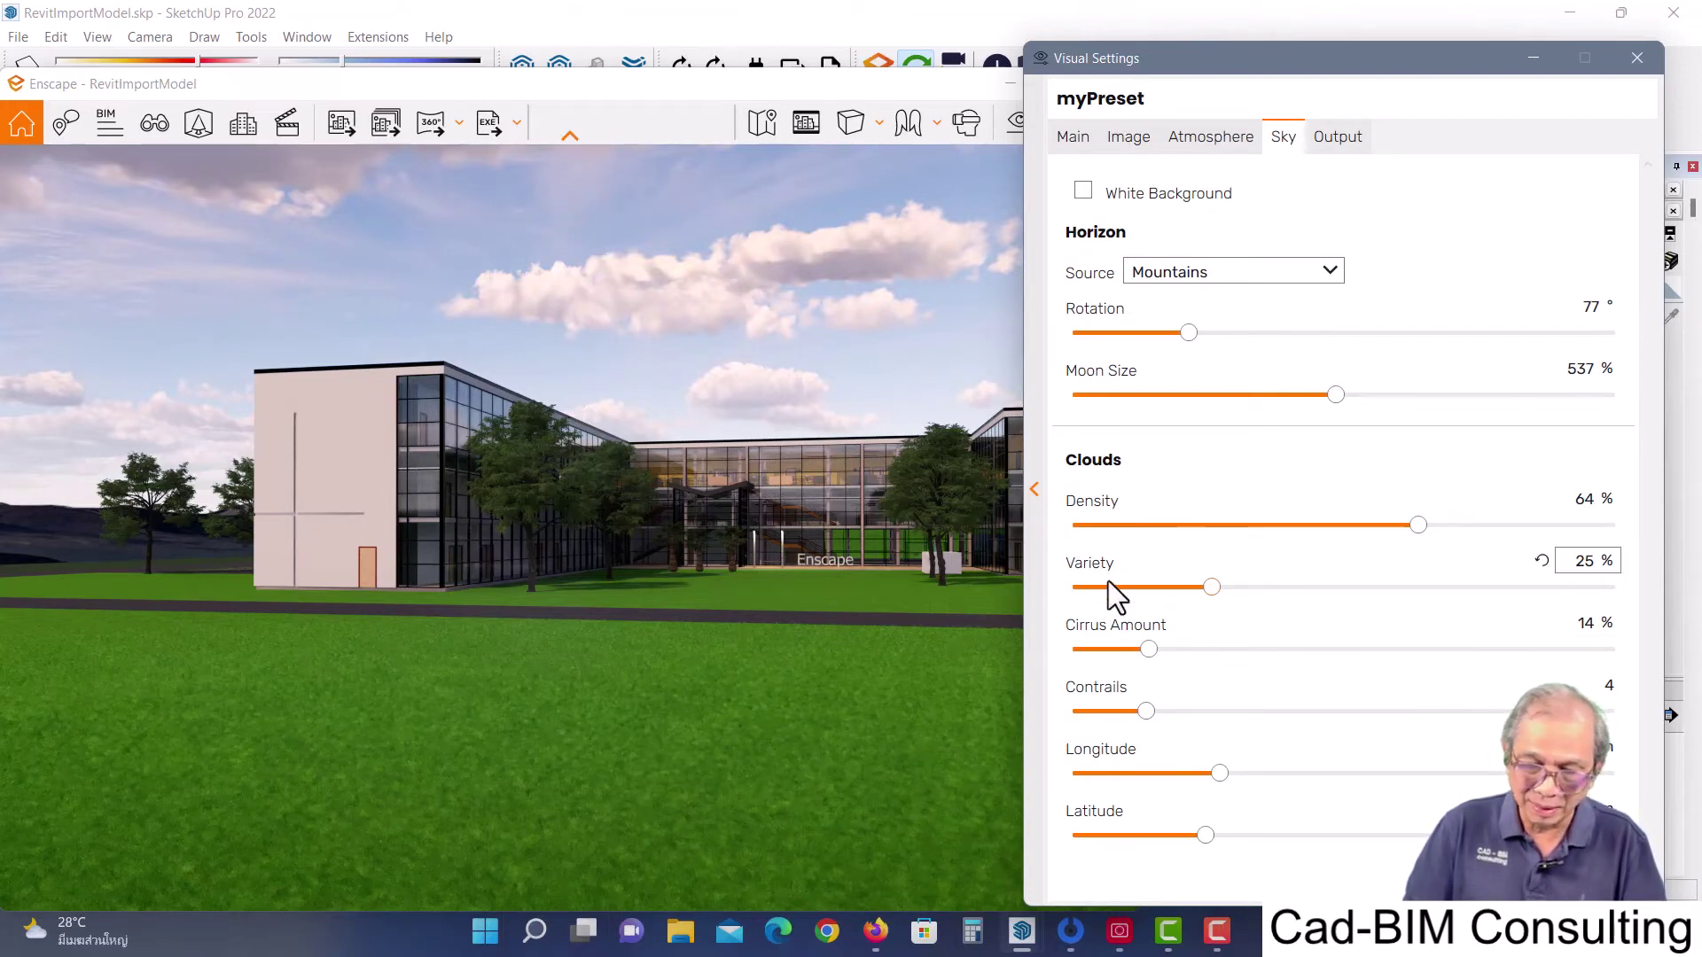
pyautogui.moveTo(1152, 645)
pyautogui.mouseDown()
pyautogui.moveTo(1257, 648)
pyautogui.moveTo(1099, 645)
pyautogui.moveTo(1335, 650)
pyautogui.moveTo(1016, 646)
pyautogui.moveTo(1210, 655)
pyautogui.mouseUp()
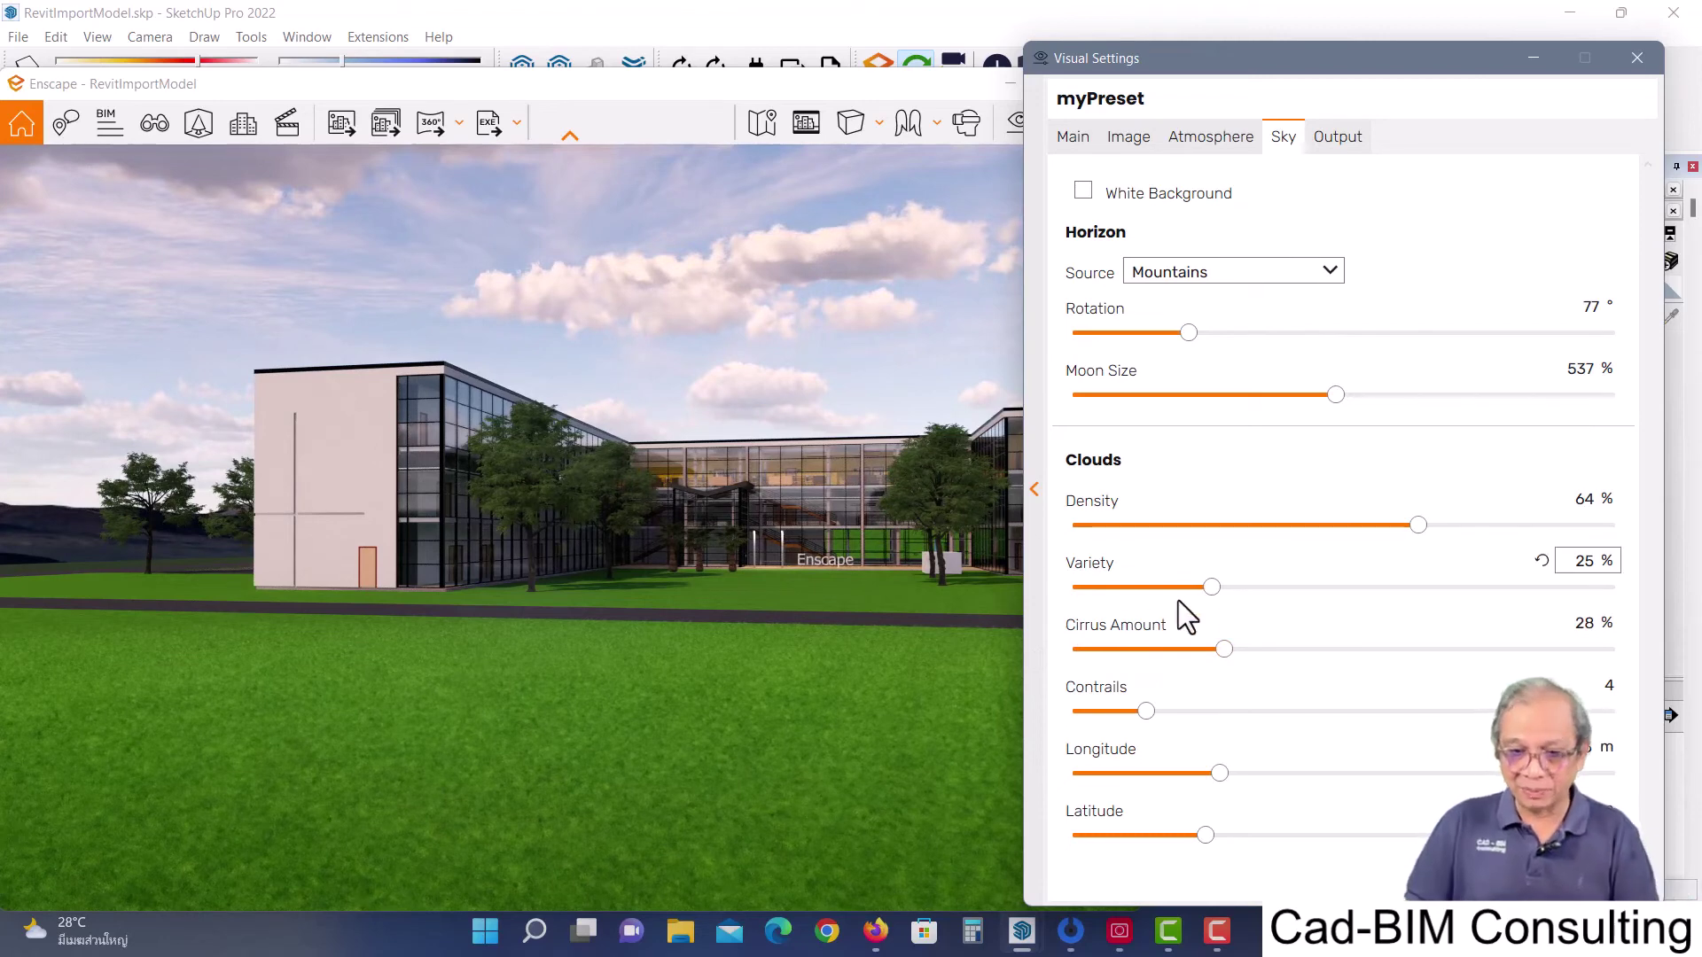
pyautogui.moveTo(1146, 711)
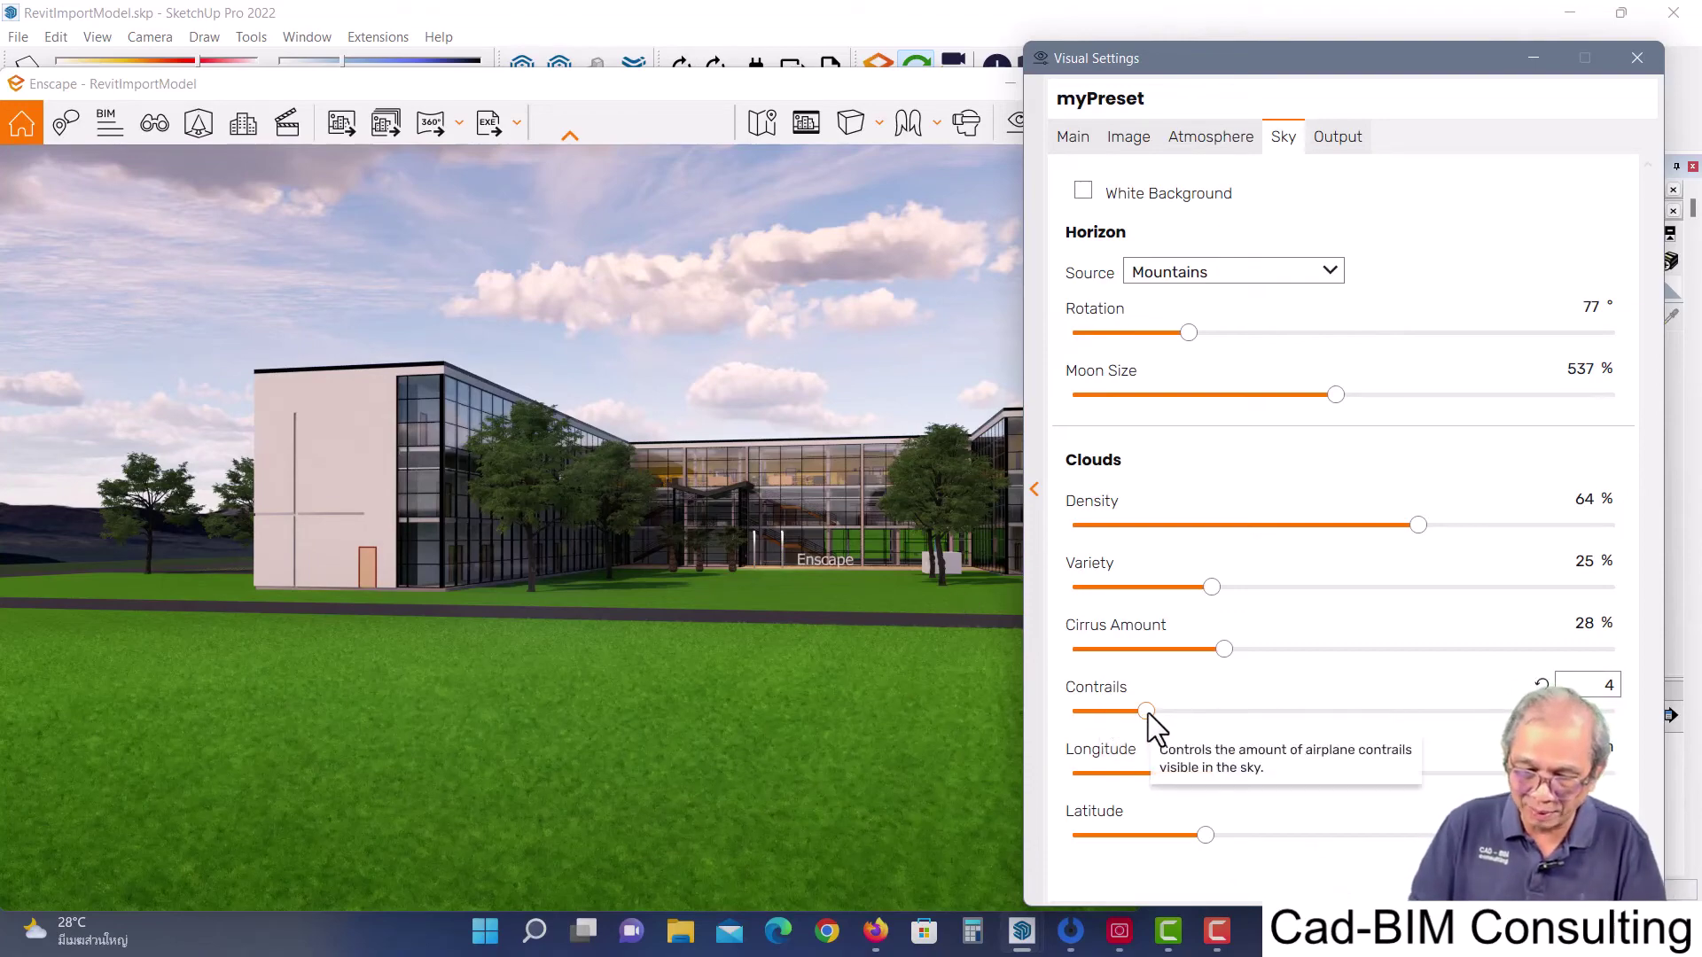
# Push Contrails high, orbit around the building, then settle Contrails at 16
pyautogui.moveTo(1146, 712); pyautogui.dragTo(1558, 712)
pyautogui.scroll(-2, 450, 415)
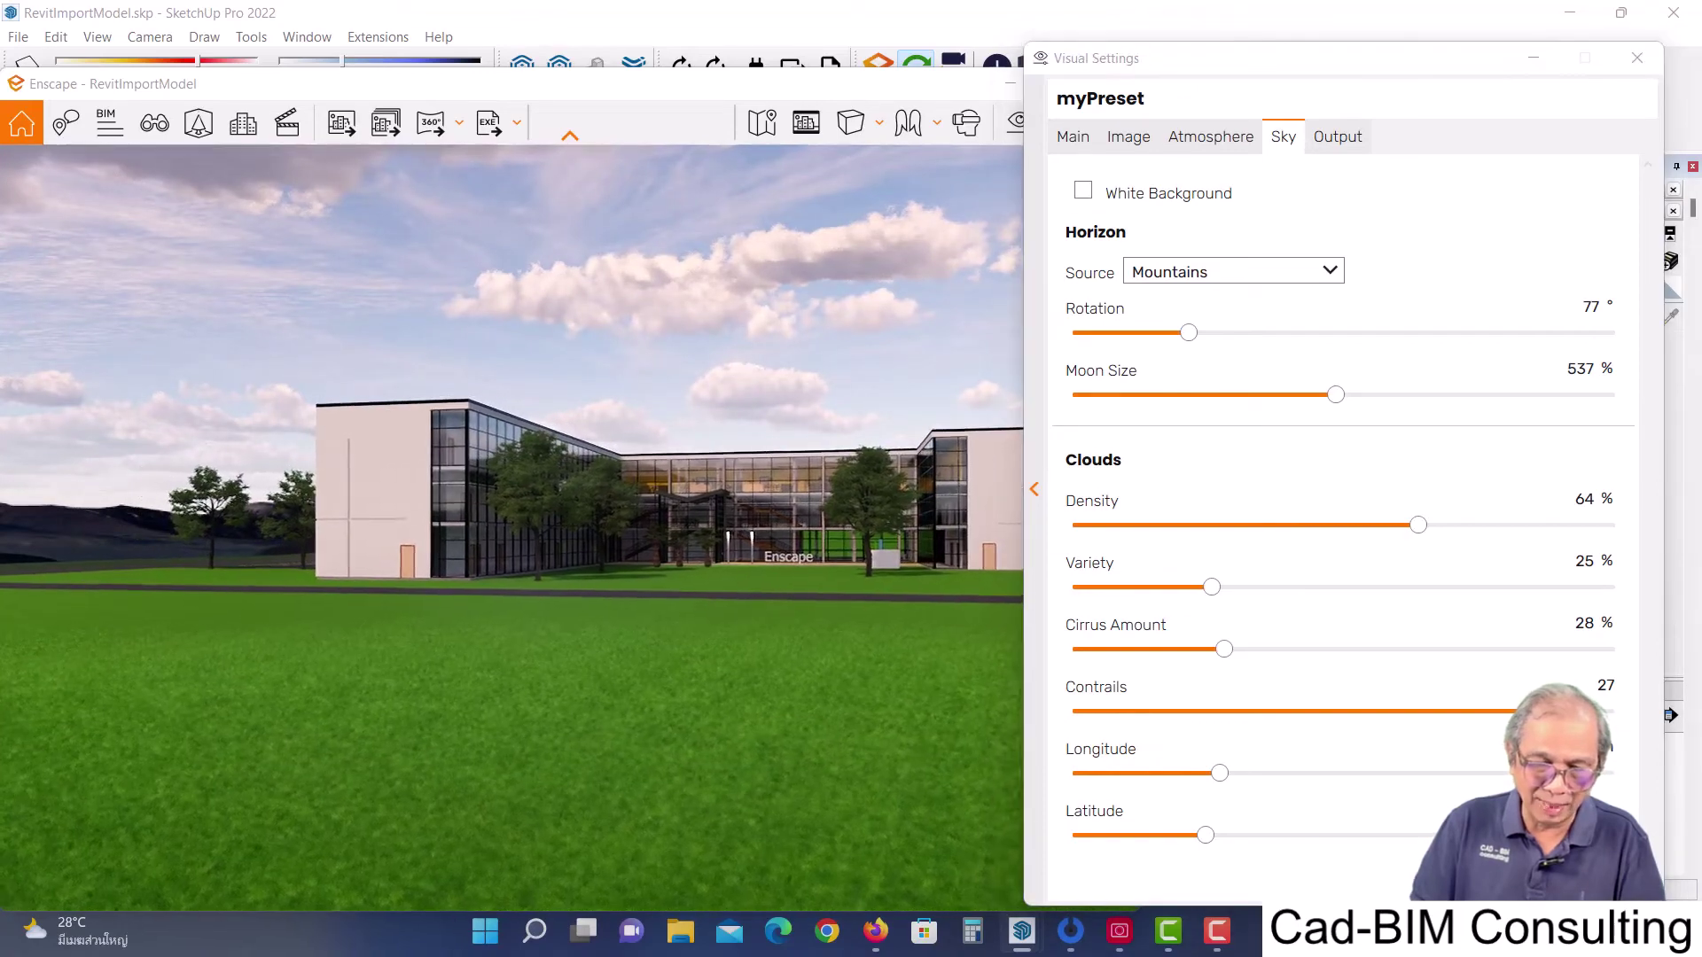
pyautogui.moveTo(428, 450); pyautogui.dragTo(337, 452, button='right')
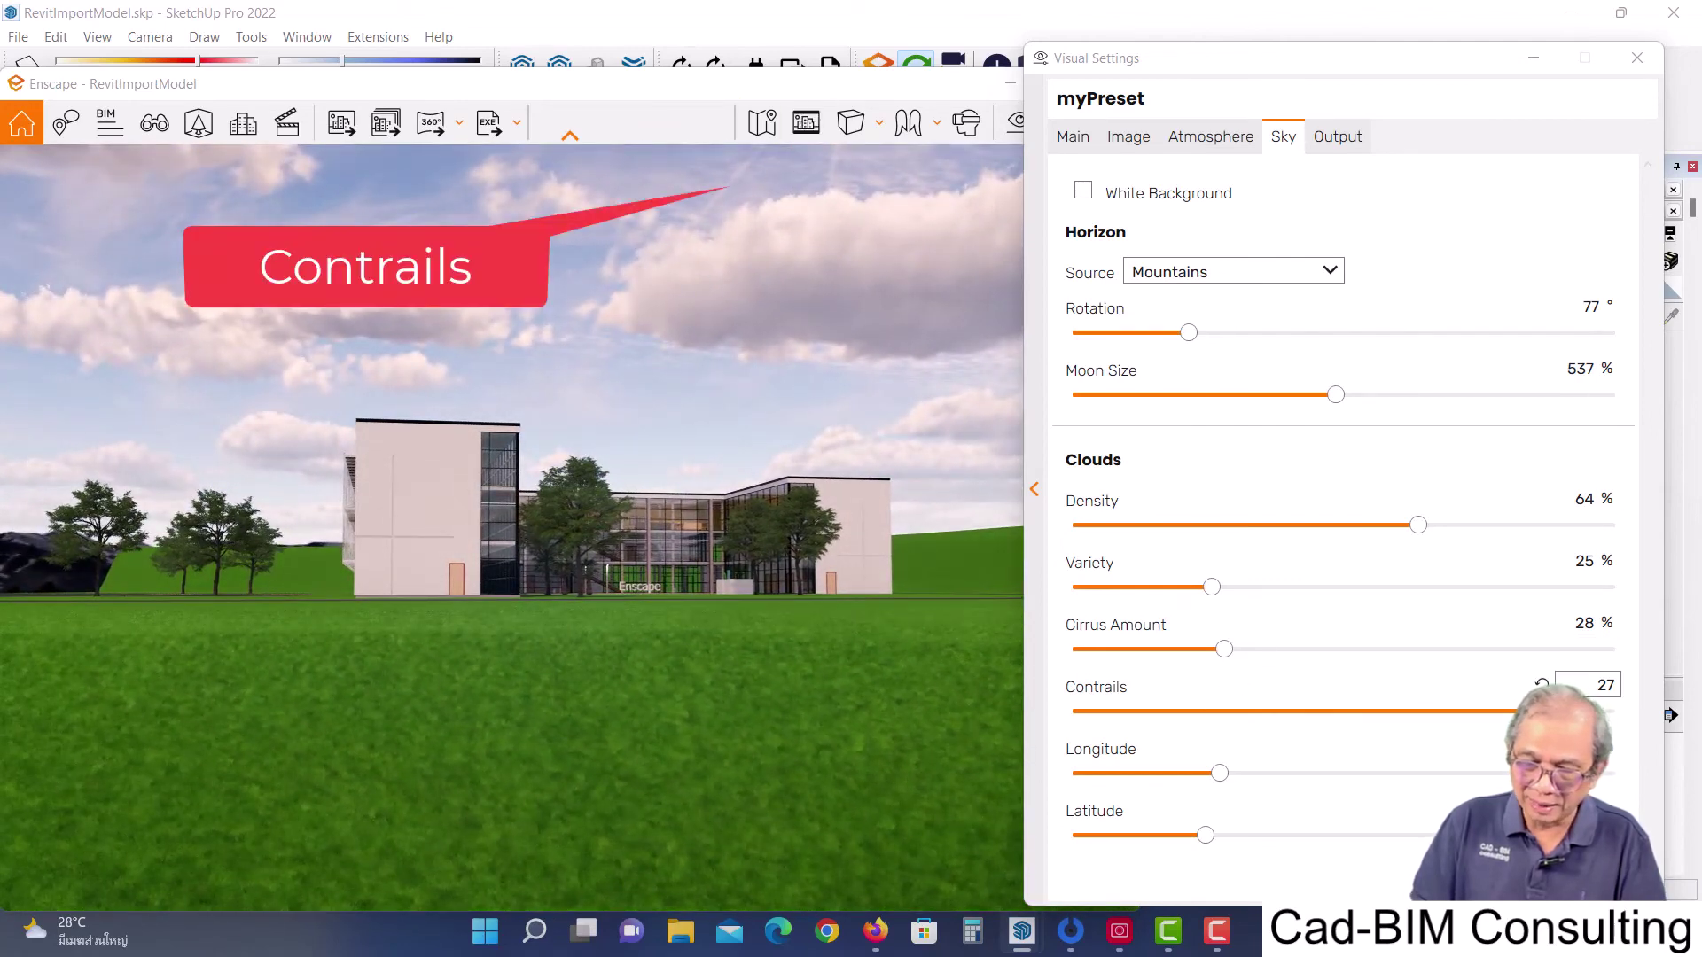
pyautogui.moveTo(1538, 710)
pyautogui.mouseDown()
pyautogui.moveTo(1270, 709)
pyautogui.moveTo(1343, 712)
pyautogui.mouseUp()
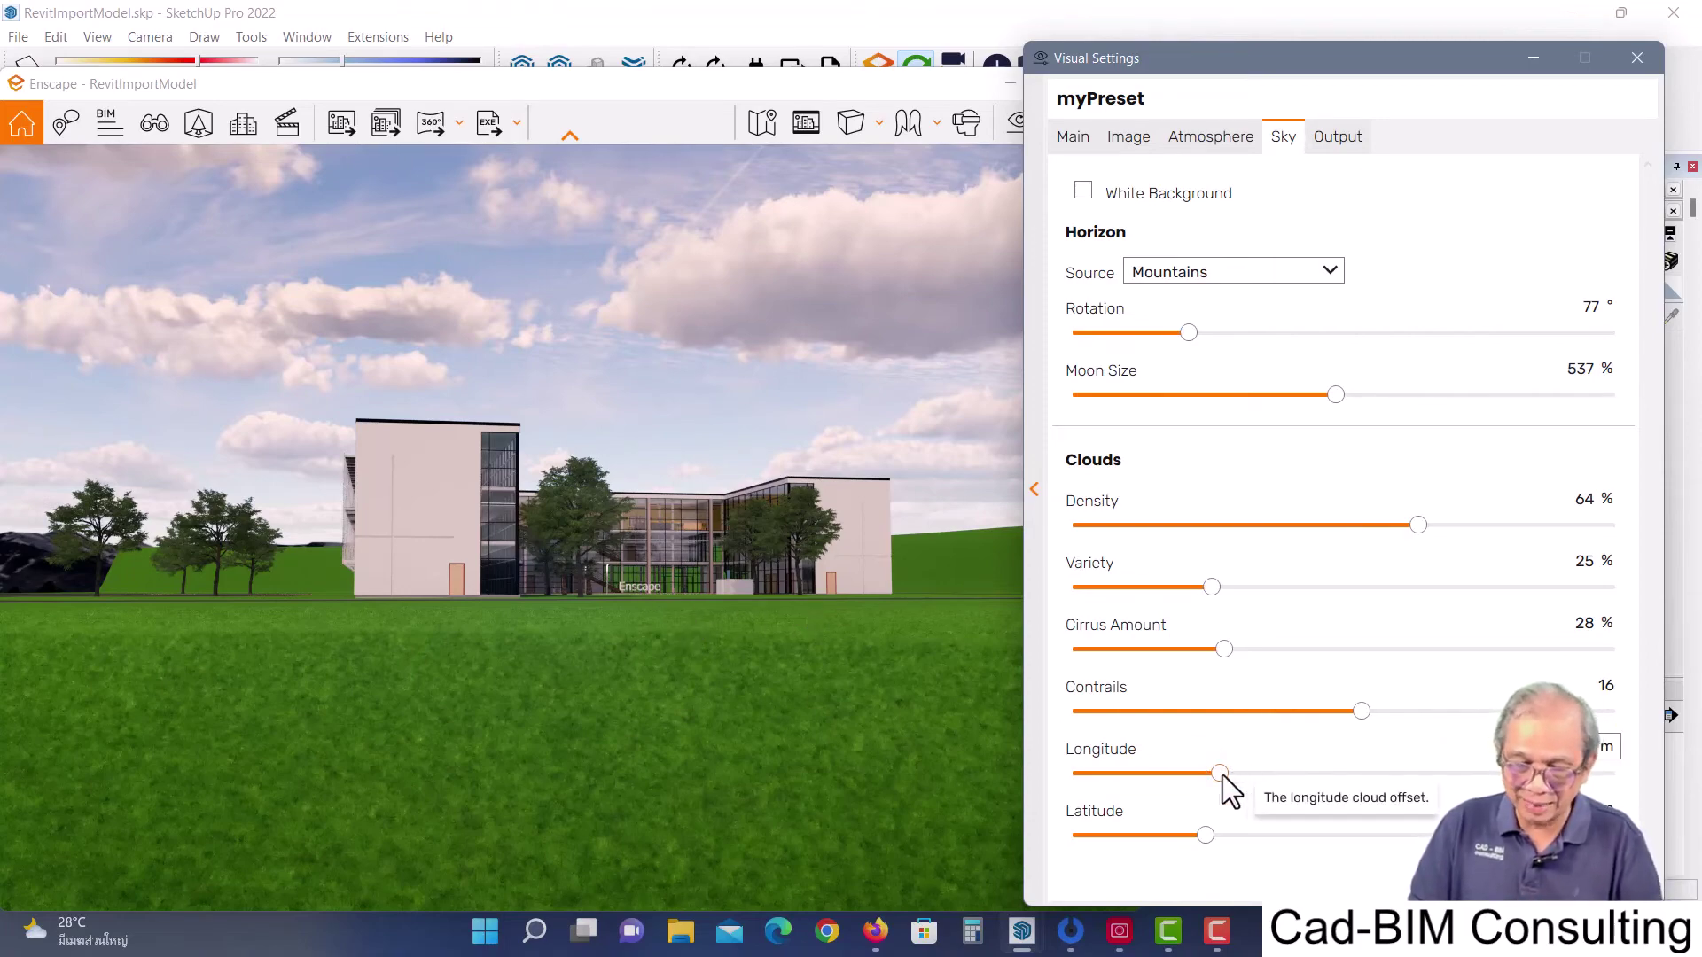
pyautogui.moveTo(1220, 772)
pyautogui.mouseDown()
pyautogui.moveTo(1193, 791)
pyautogui.moveTo(1284, 795)
pyautogui.moveTo(1146, 799)
pyautogui.moveTo(1268, 812)
pyautogui.moveTo(1209, 835)
pyautogui.moveTo(1252, 834)
pyautogui.moveTo(1167, 832)
pyautogui.moveTo(1260, 837)
pyautogui.moveTo(1205, 836)
pyautogui.moveTo(1223, 835)
pyautogui.mouseUp()
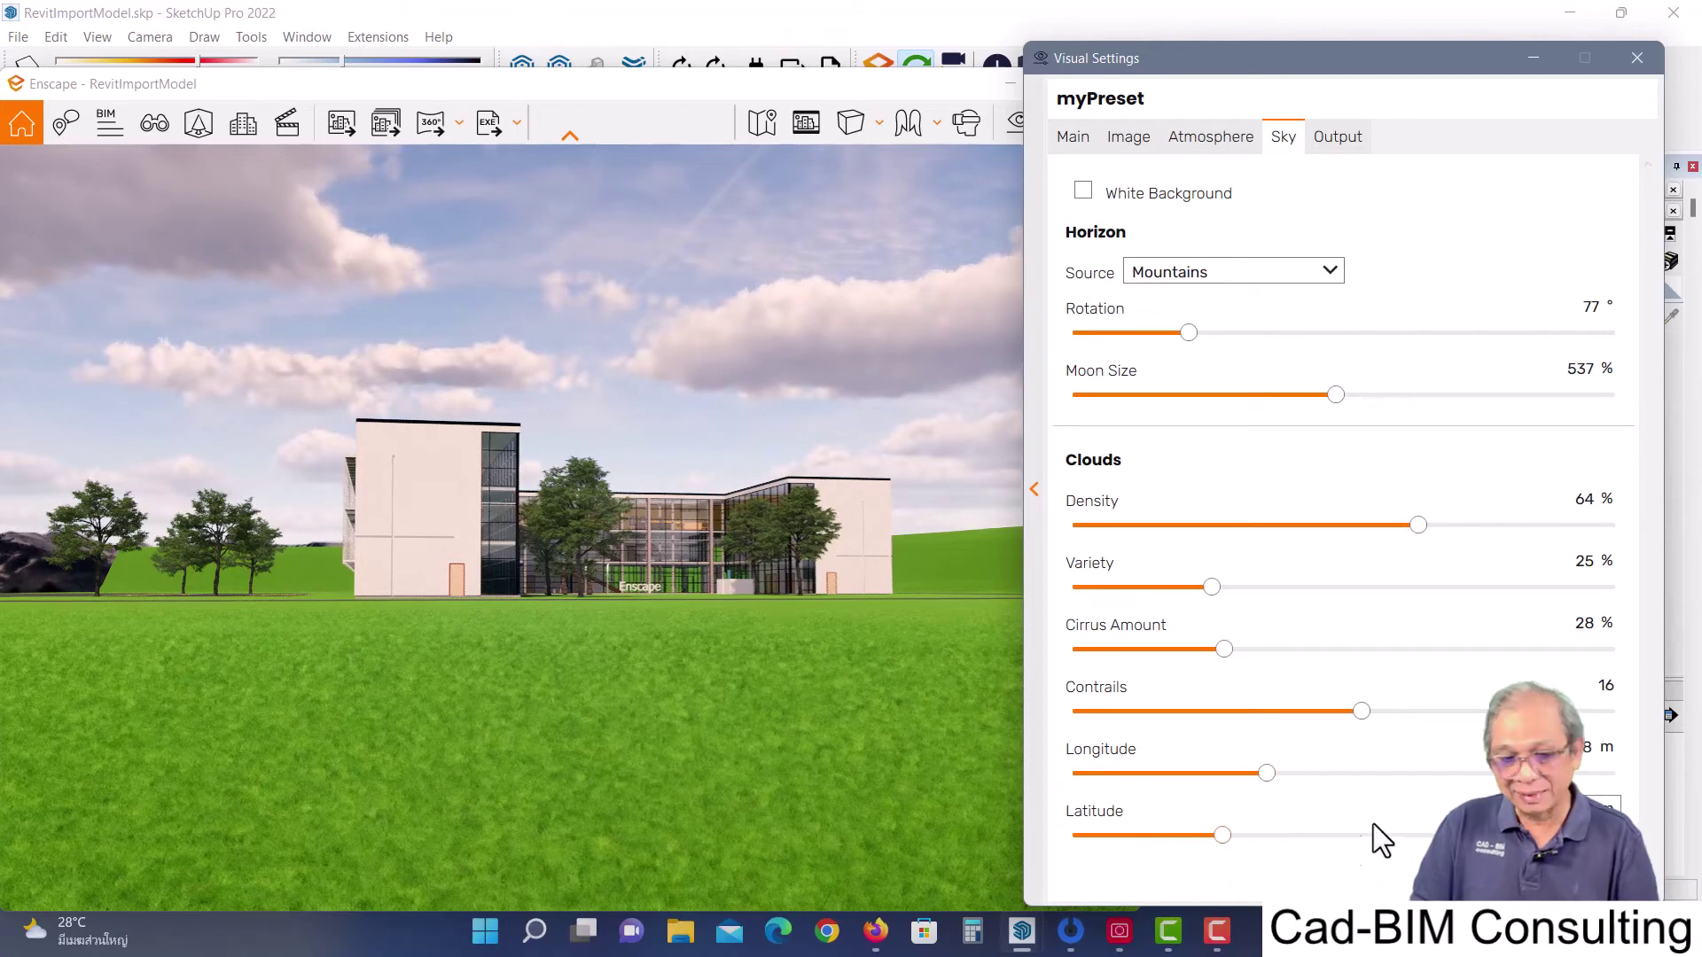
pyautogui.moveTo(1265, 72); pyautogui.dragTo(1066, 67)
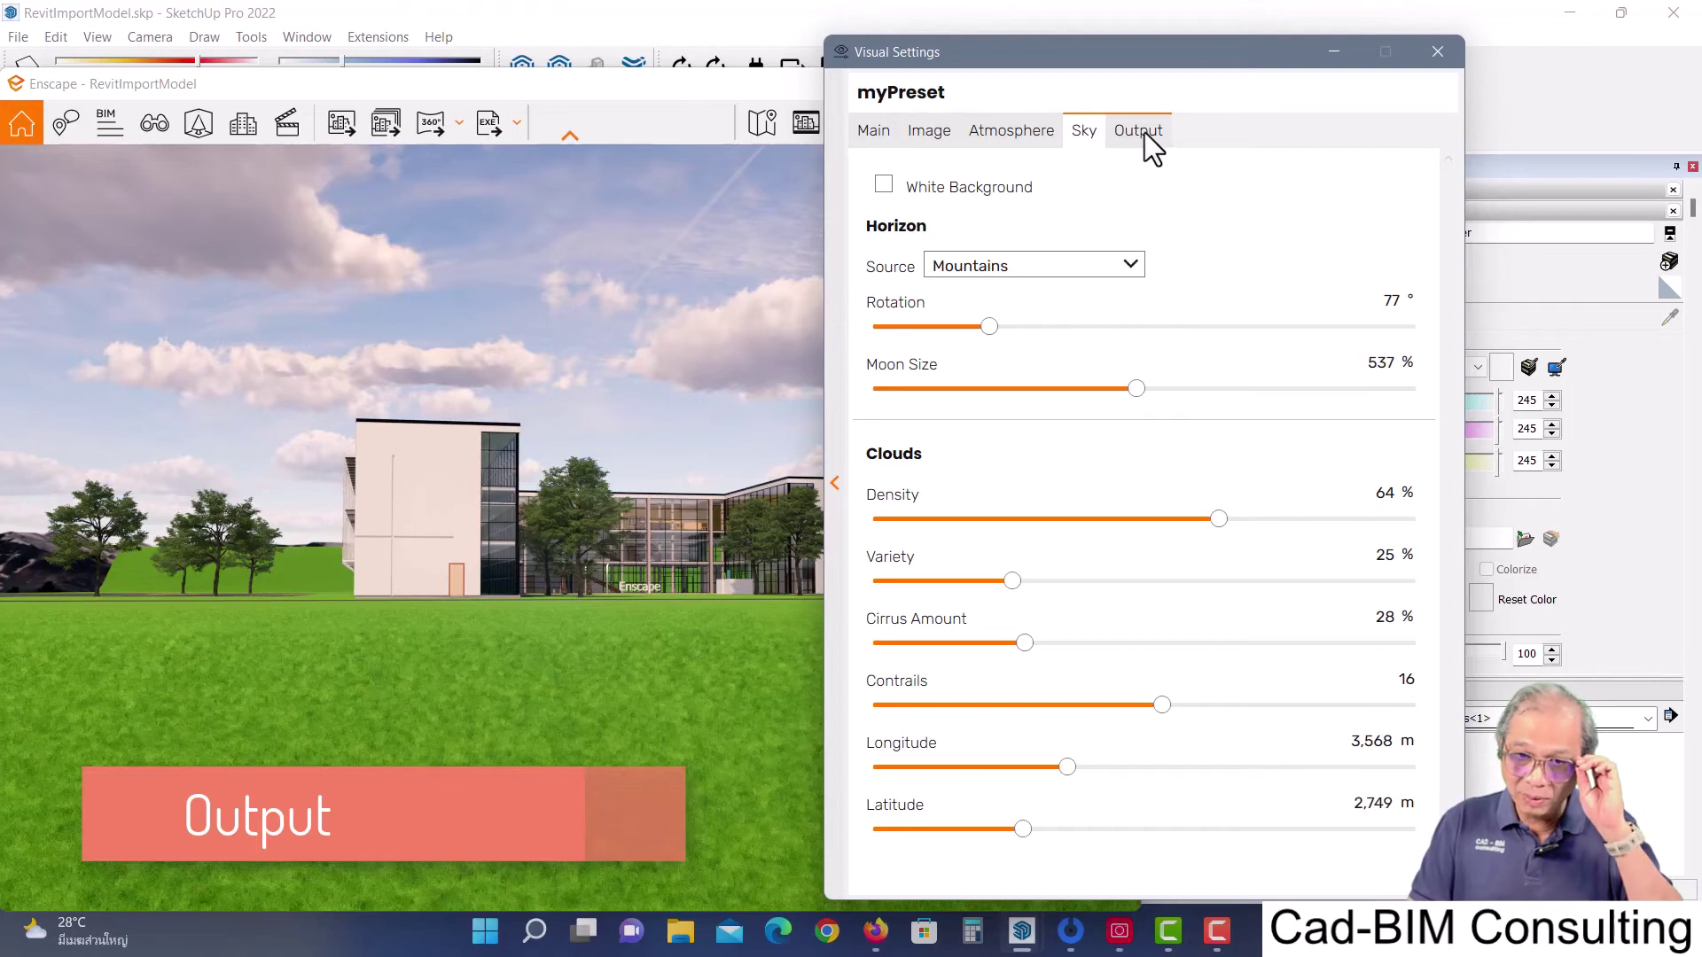
# Show the Output tab: Full HD 1920×1080, PNG with alpha channel
pyautogui.click(1141, 131)
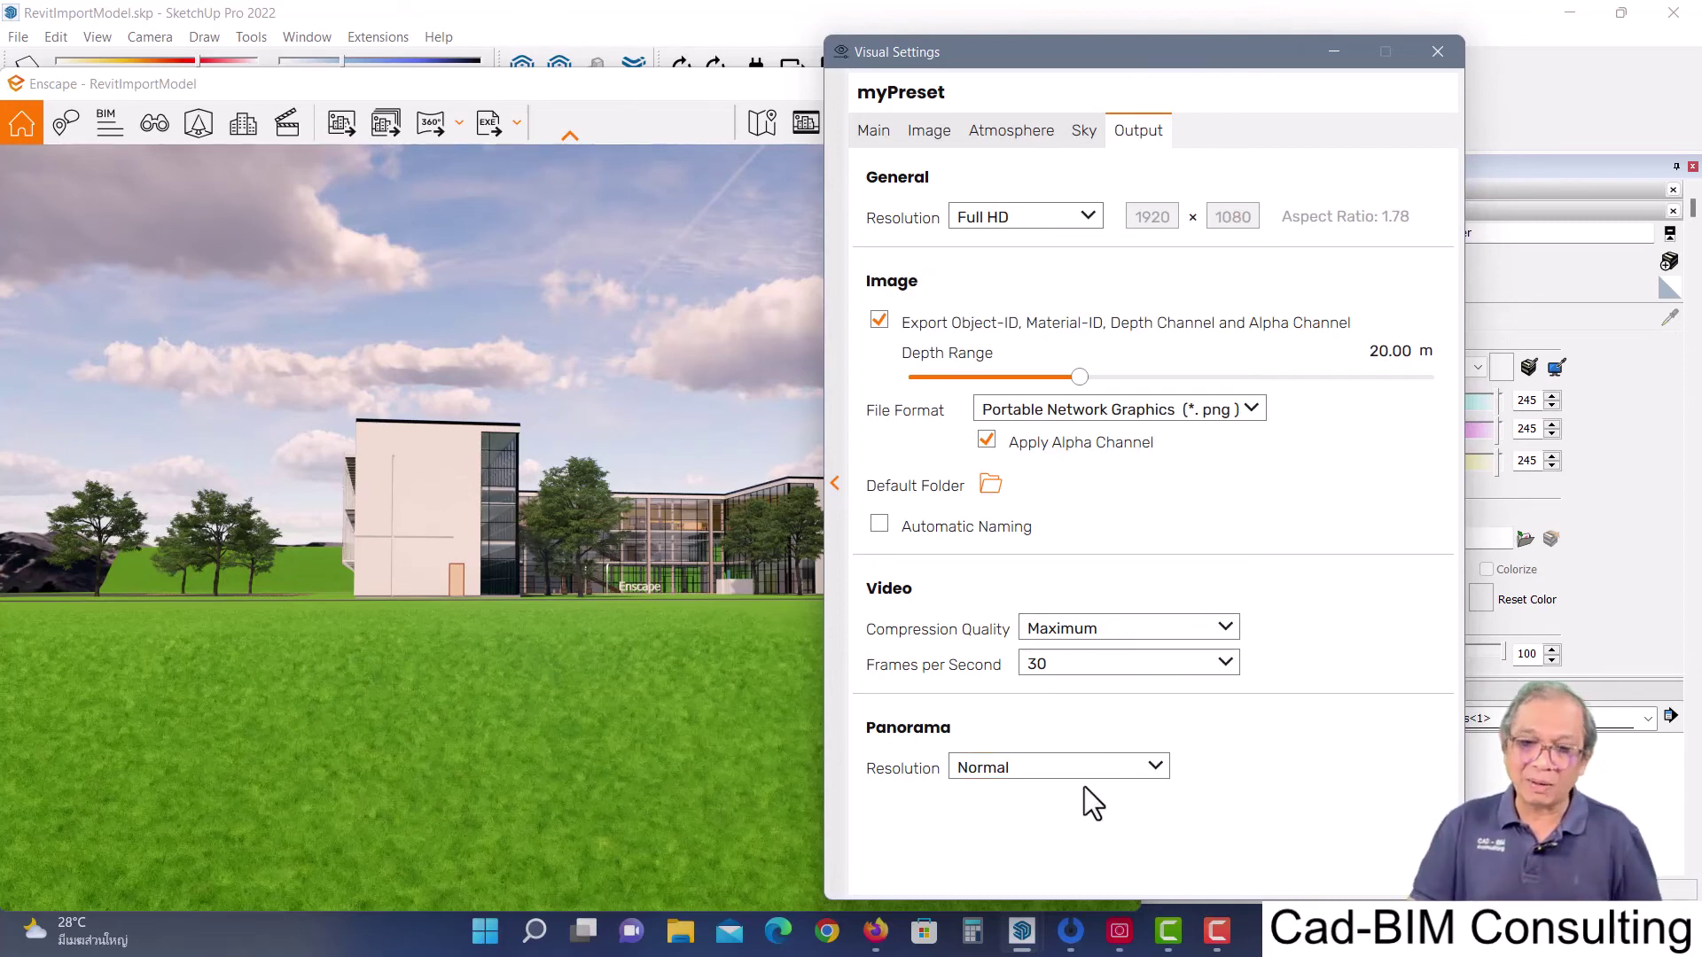
# Make TestStyle the active preset with Style Mode White, then close Visual Settings
pyautogui.click(834, 483)
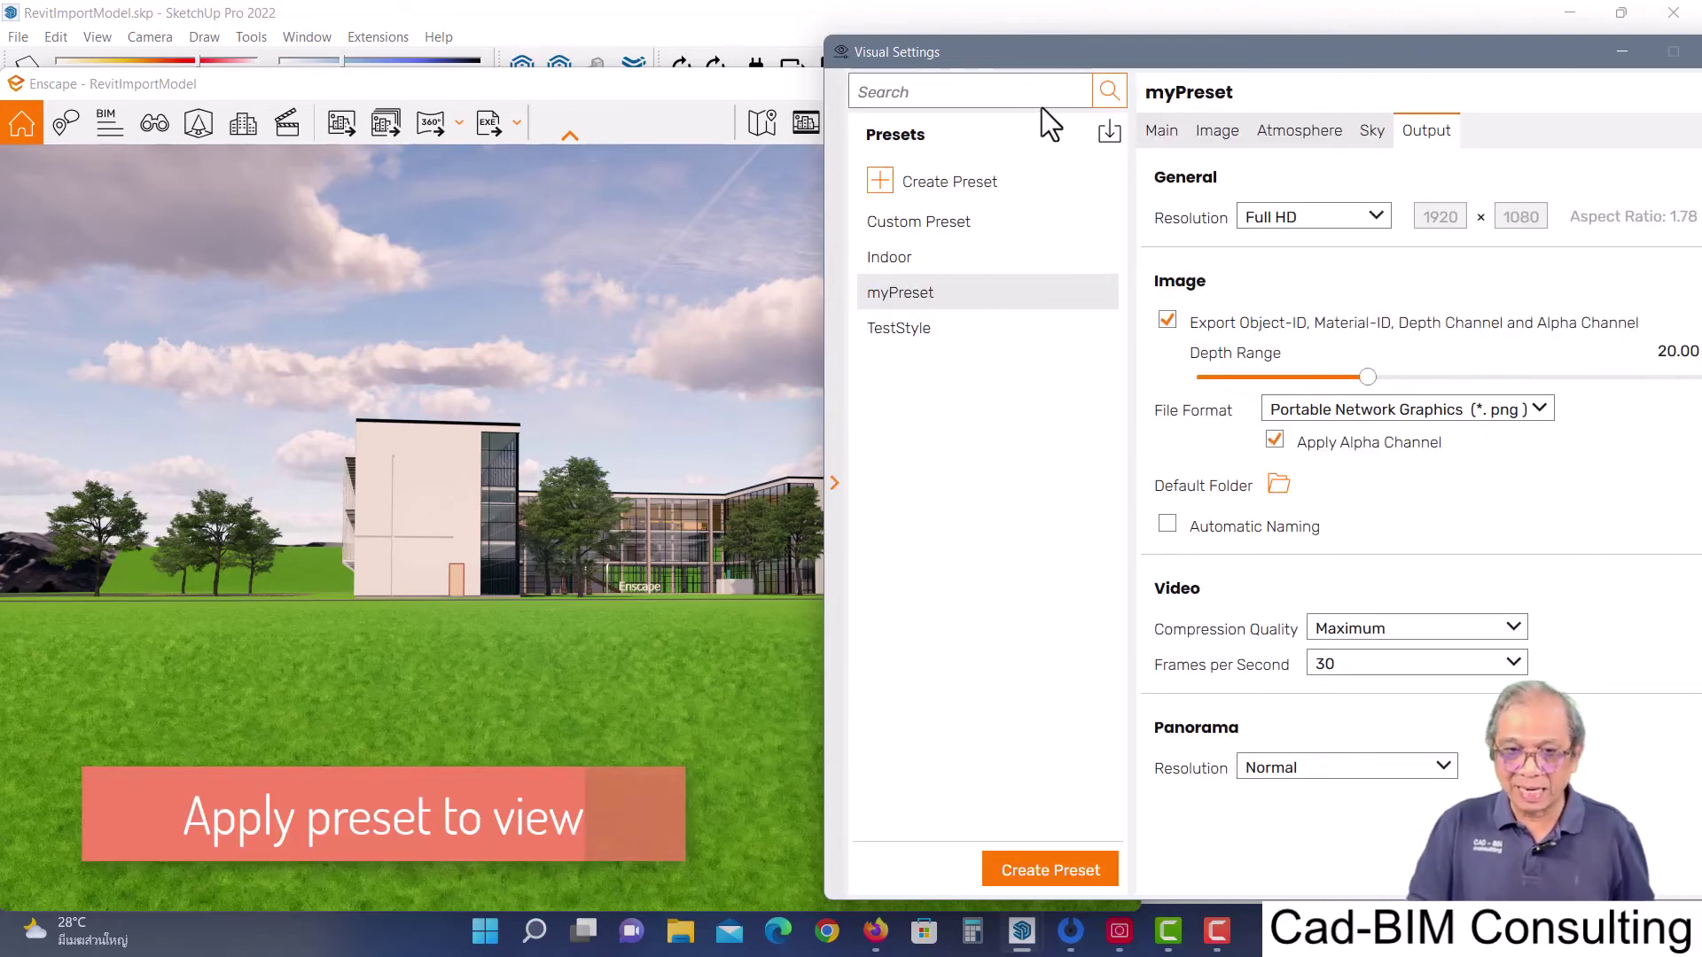
pyautogui.moveTo(1110, 46); pyautogui.dragTo(1030, 37)
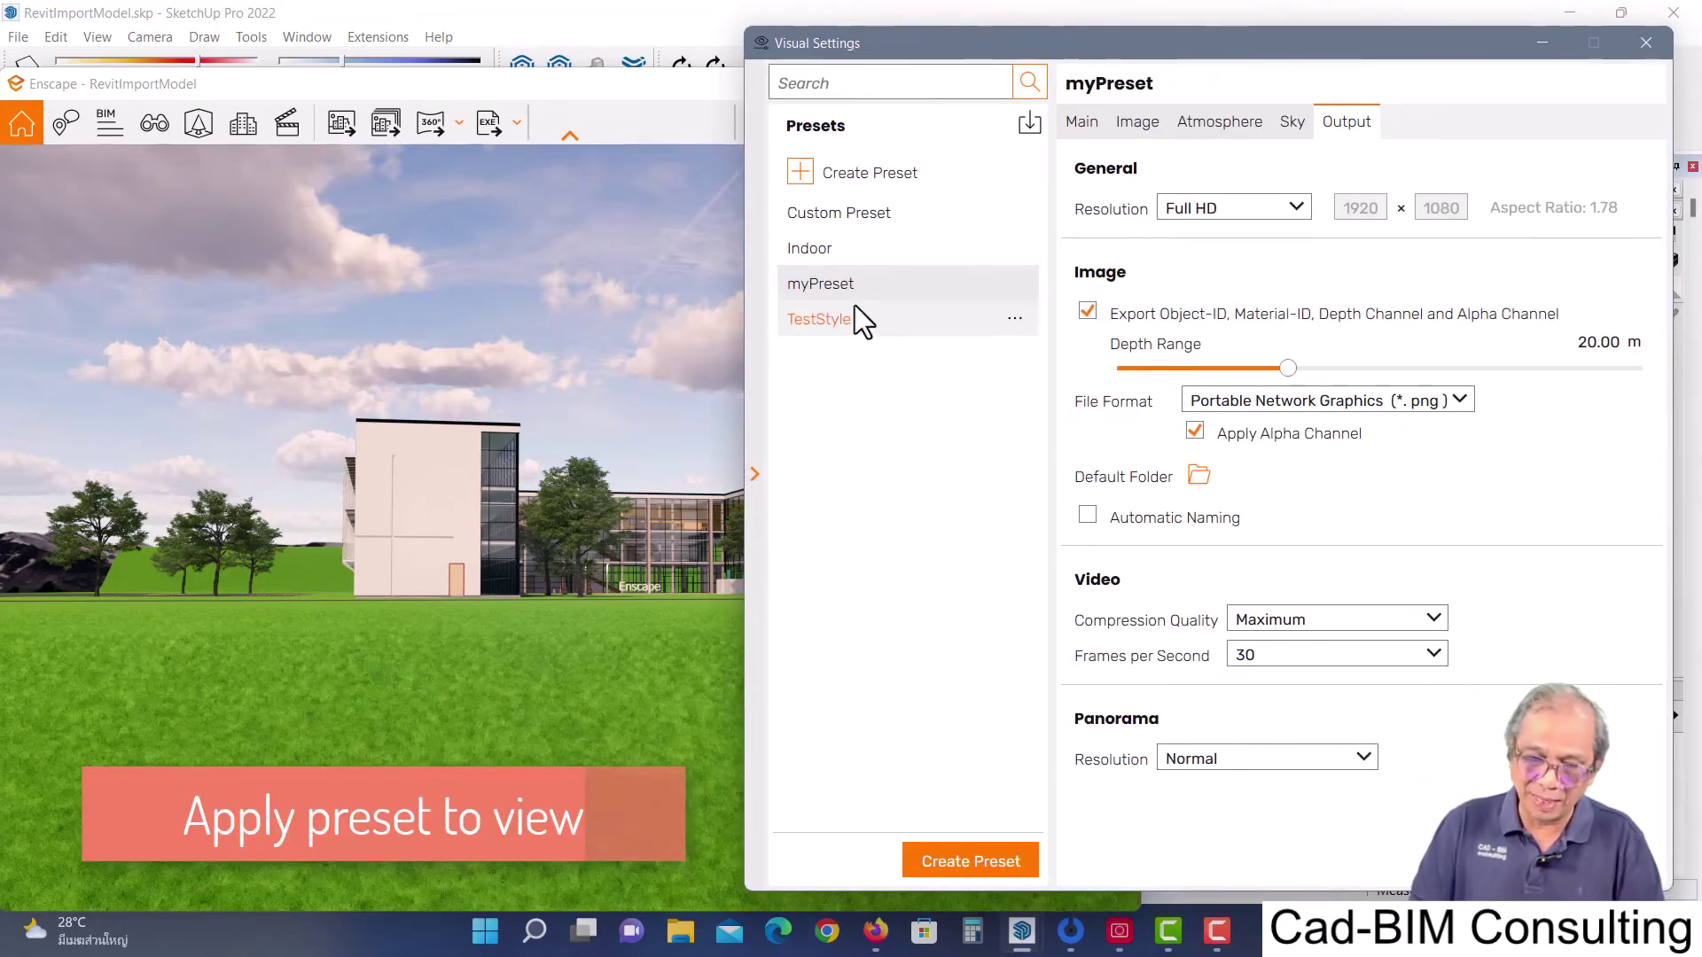
pyautogui.click(837, 321)
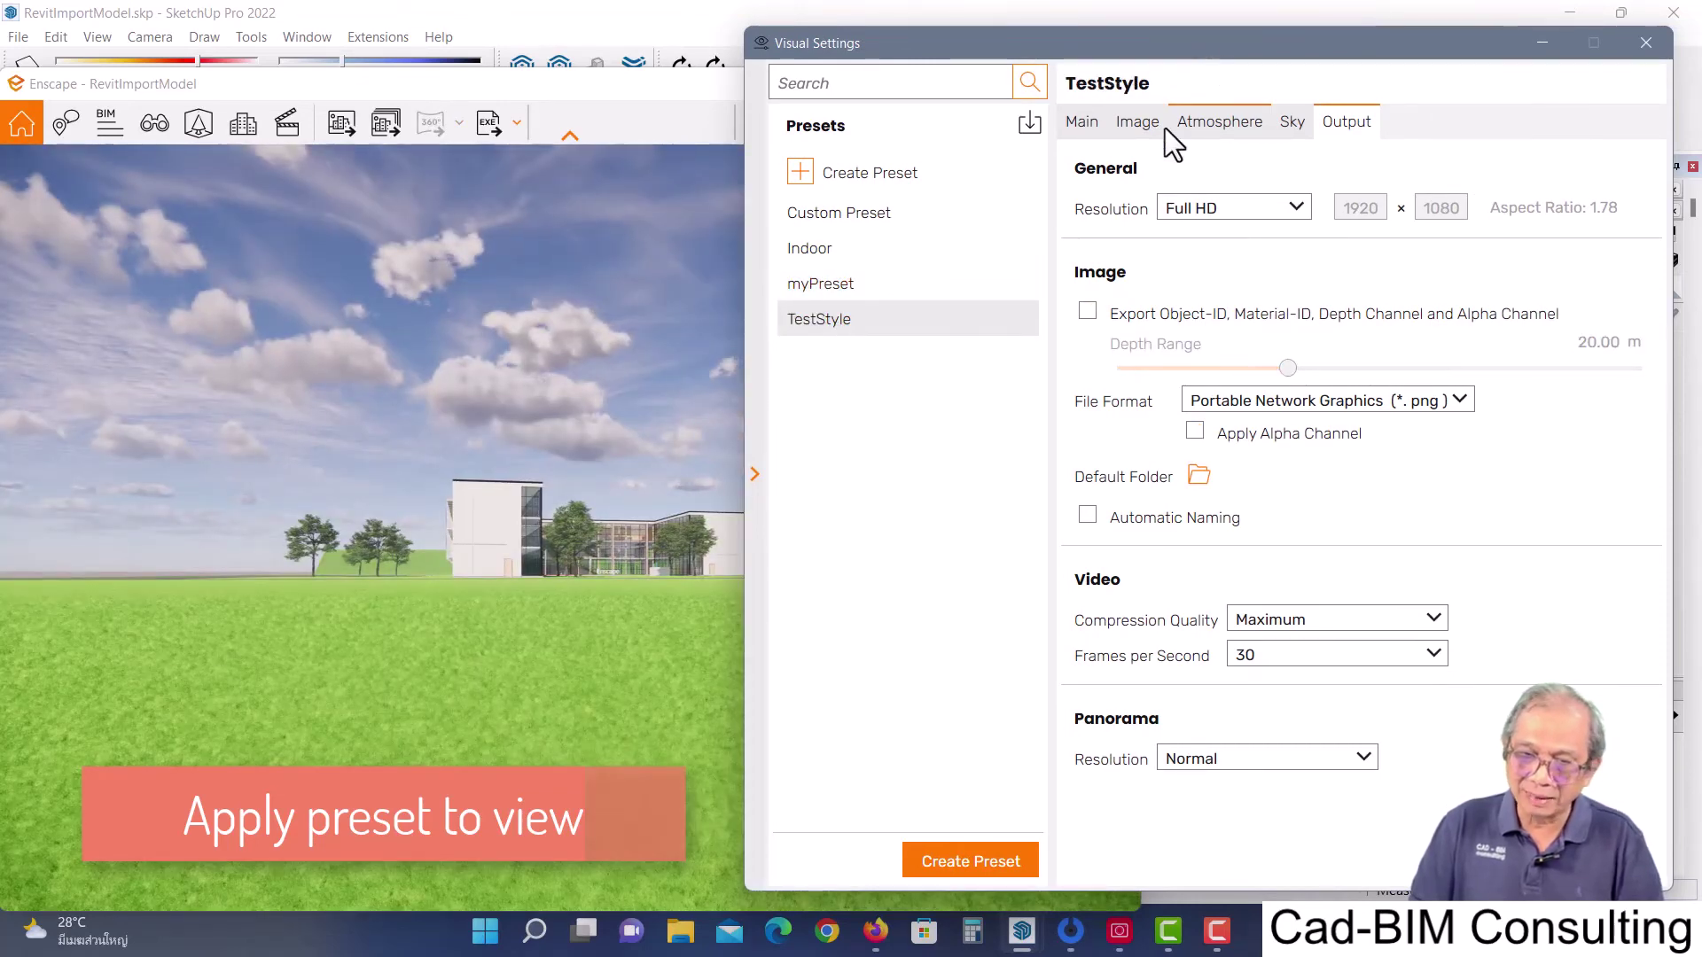
pyautogui.click(1081, 124)
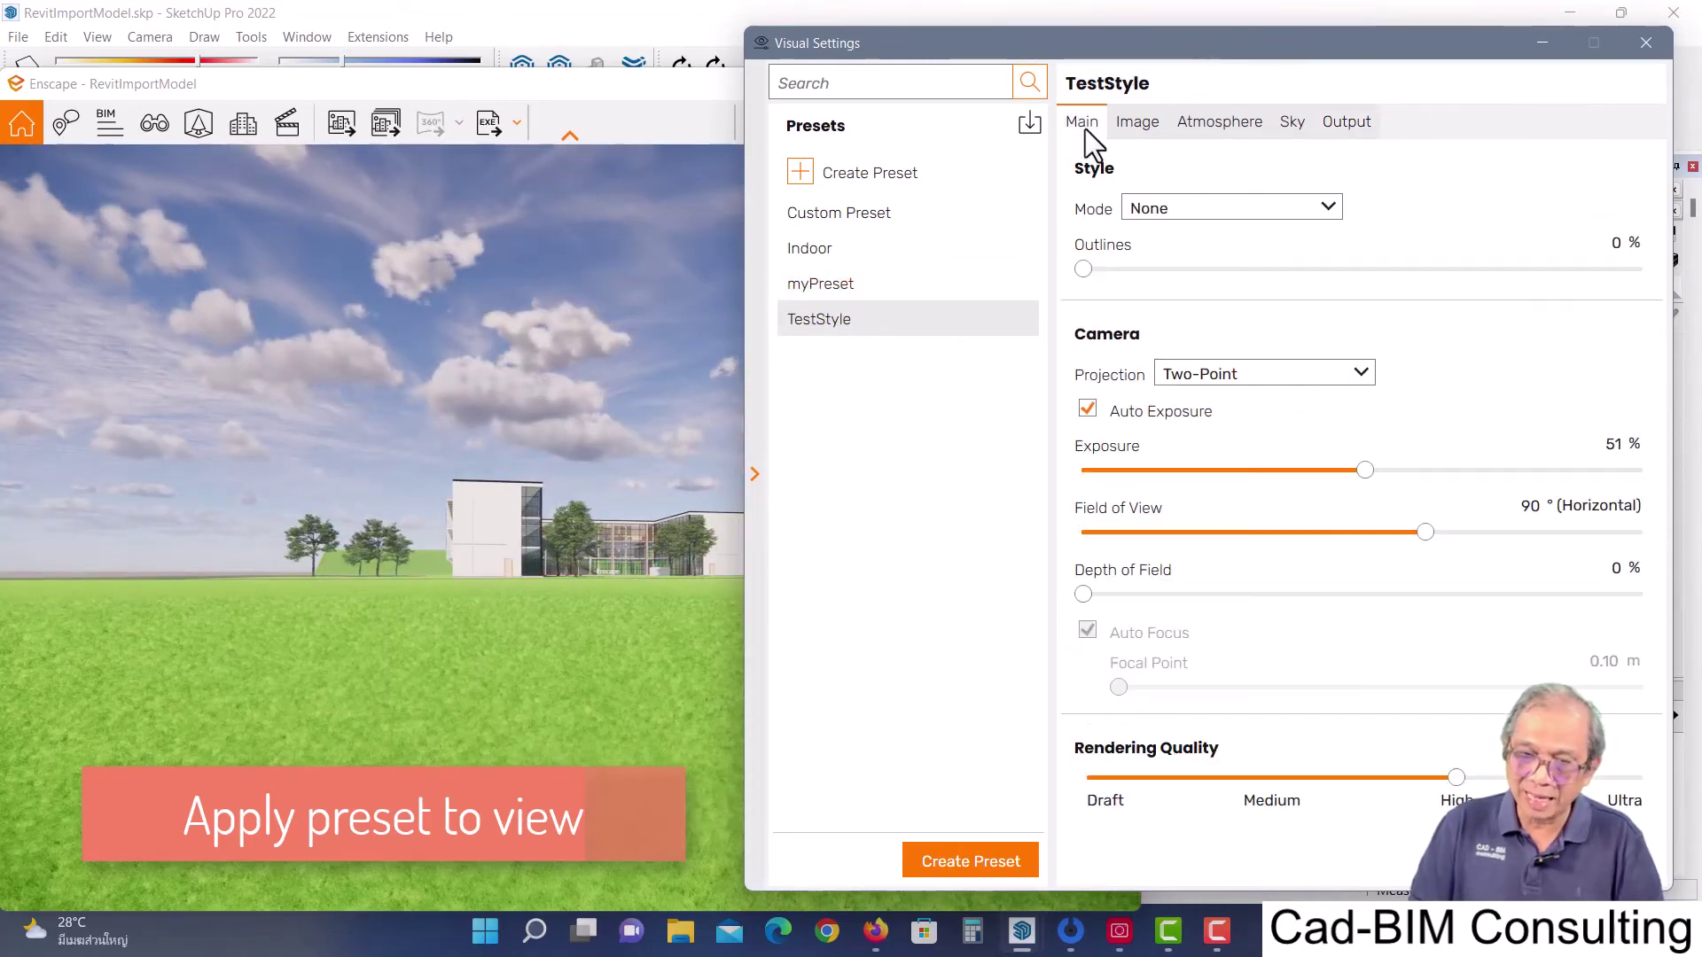
pyautogui.click(1322, 212)
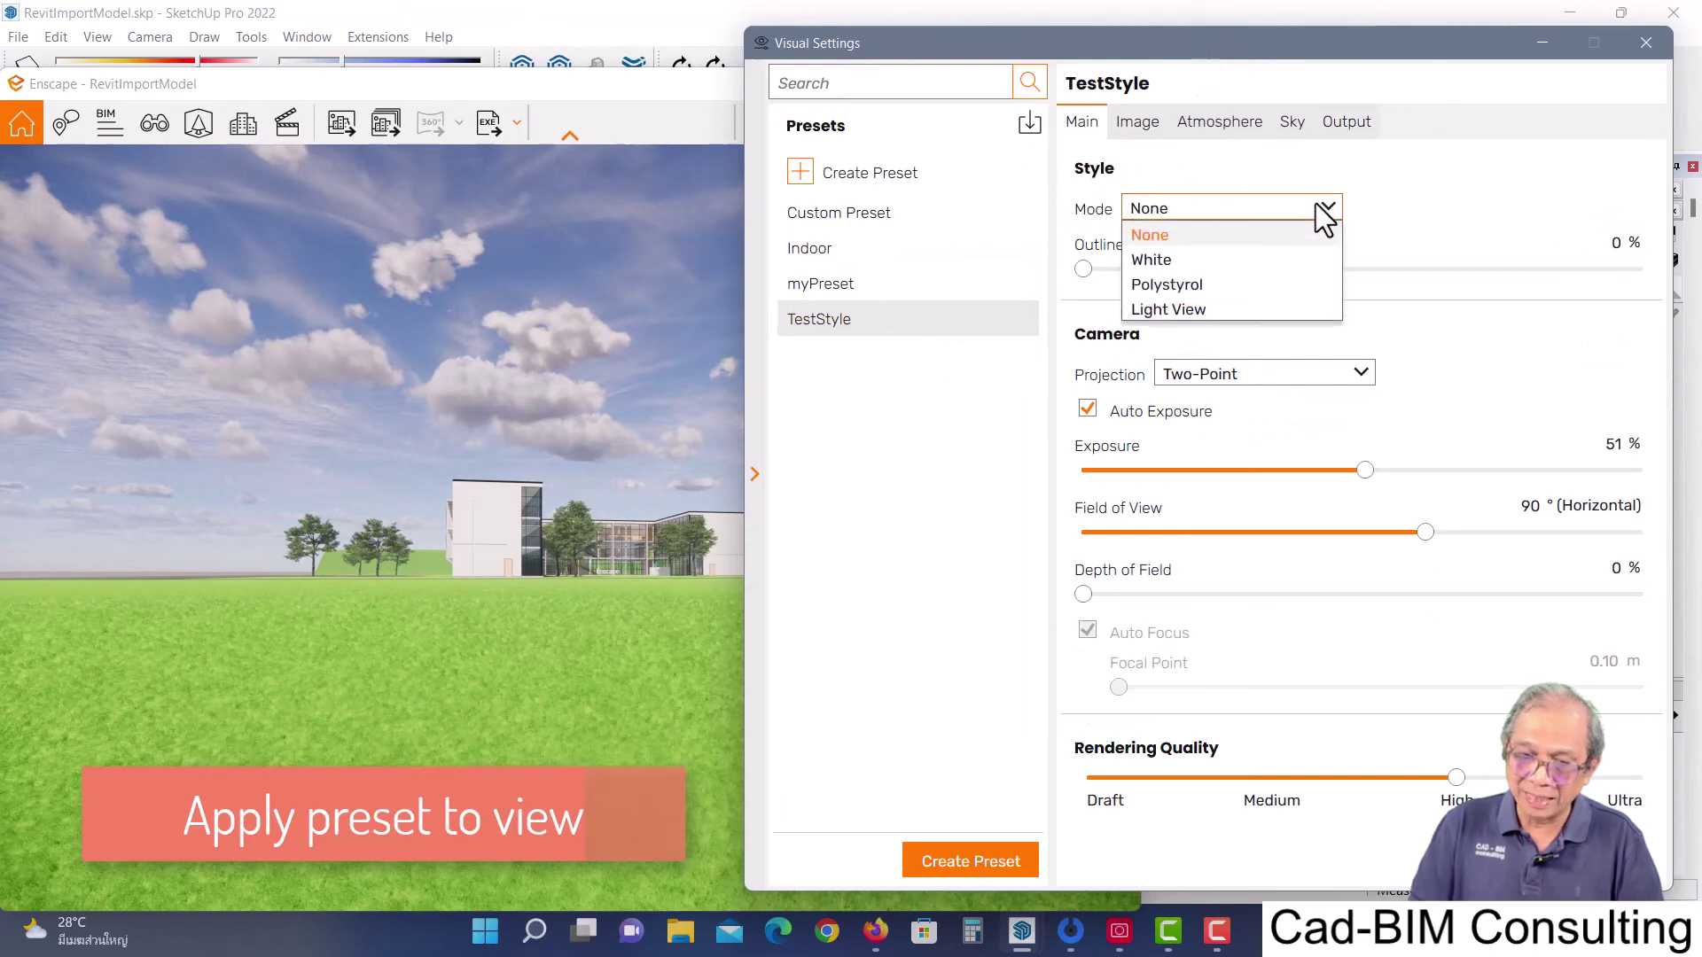
pyautogui.click(1184, 263)
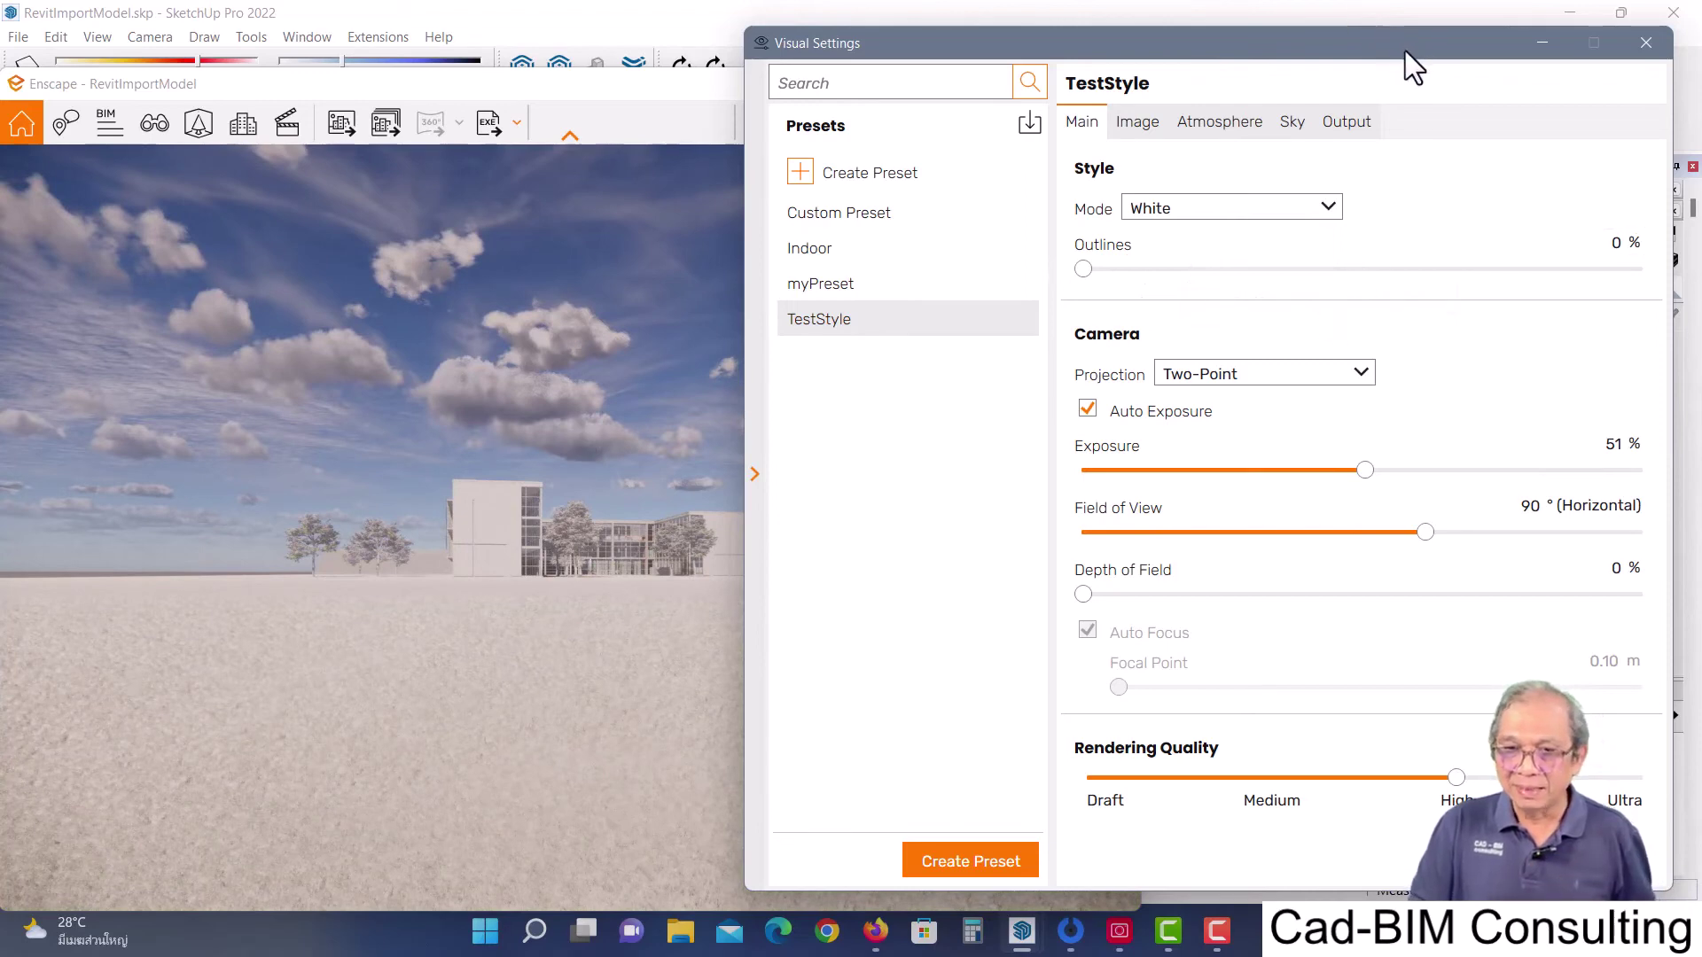
pyautogui.moveTo(1404, 52); pyautogui.dragTo(1383, 98)
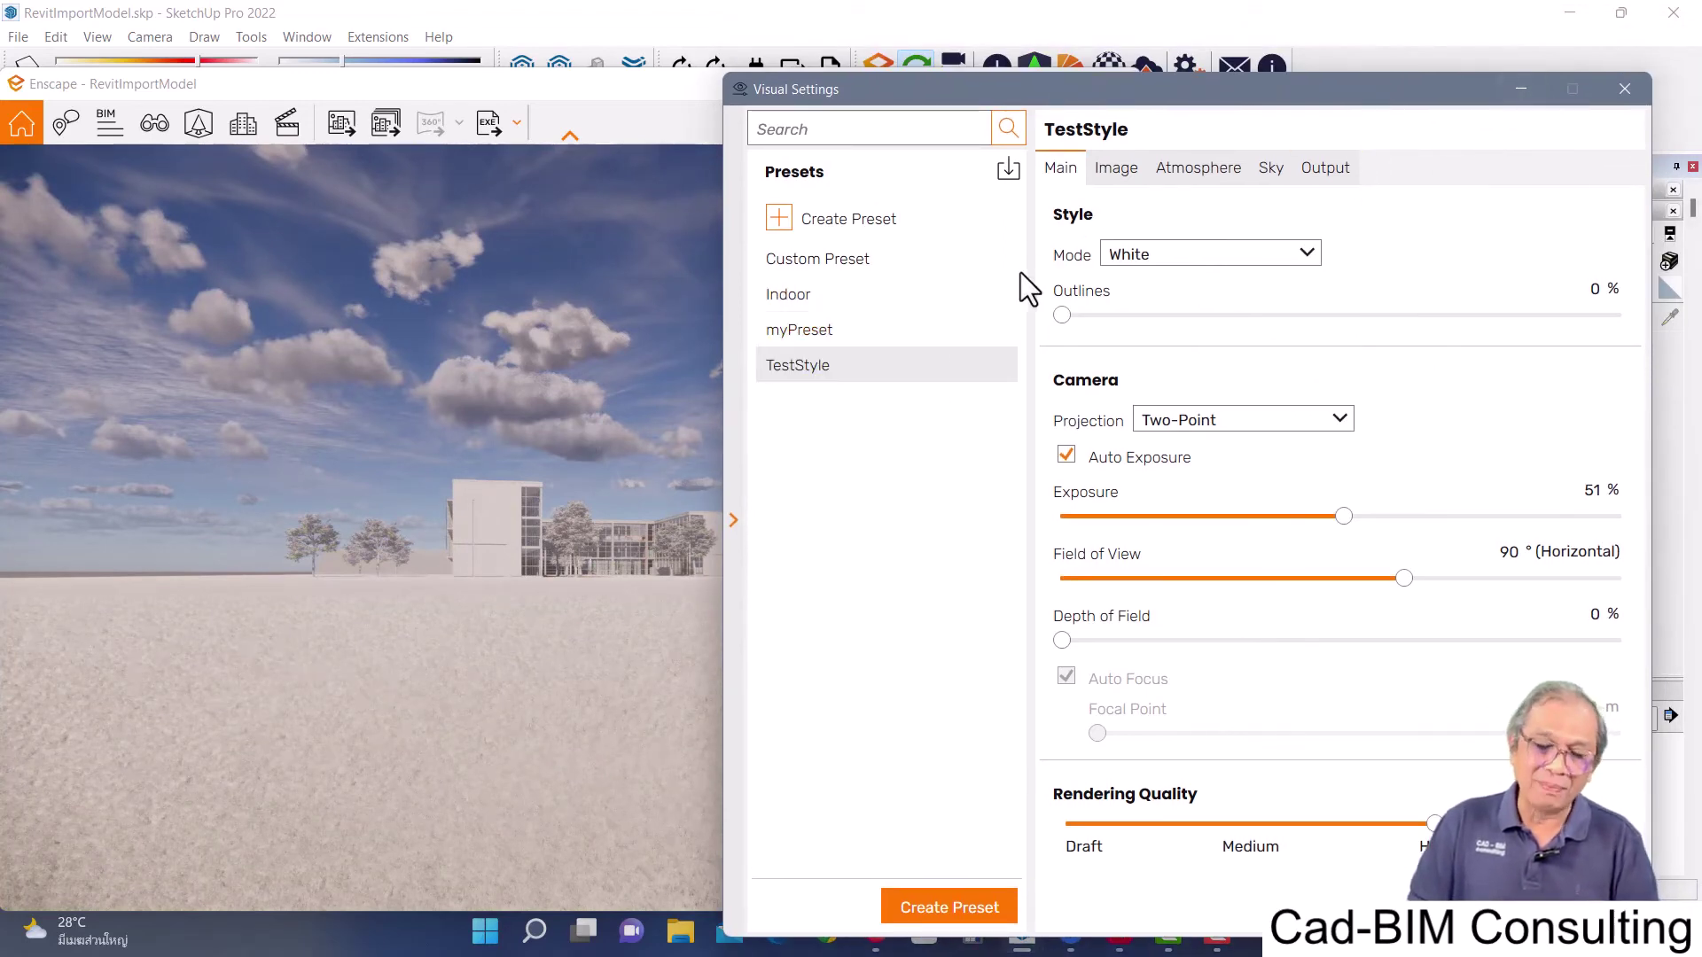
pyautogui.click(1620, 93)
# Open the saved views list, jump to CourtYard, and open its Edit View panel
pyautogui.moveTo(555, 79)
pyautogui.mouseDown()
pyautogui.moveTo(856, 65)
pyautogui.moveTo(794, 46)
pyautogui.mouseUp()
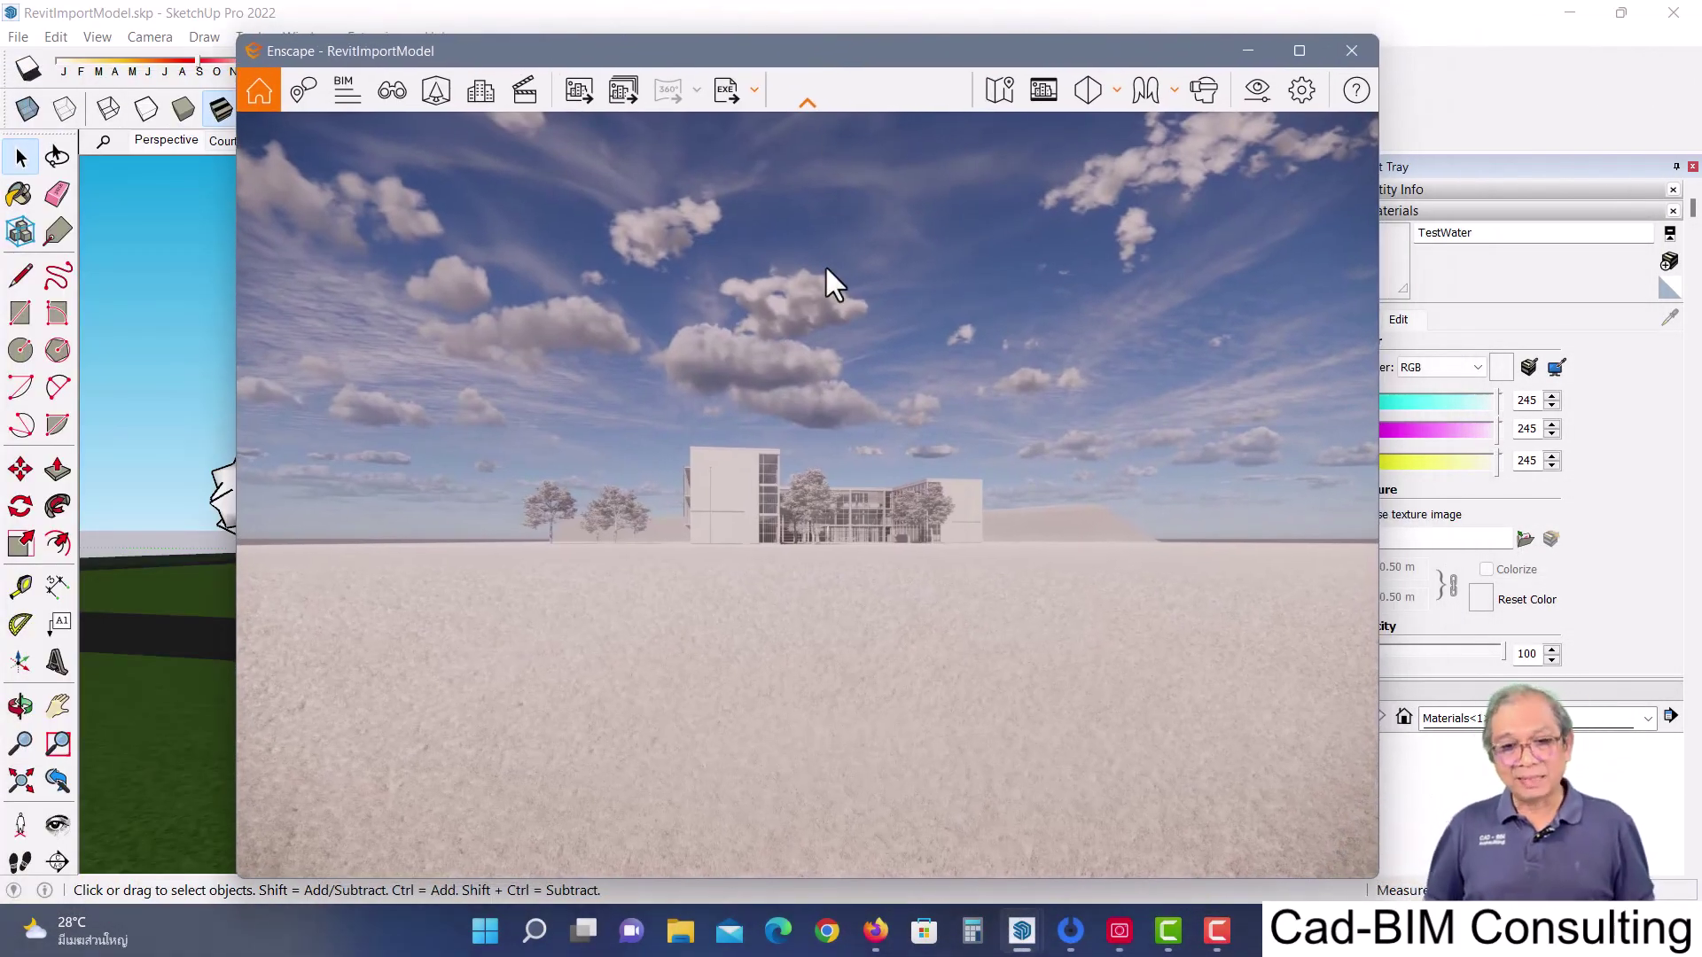
pyautogui.click(397, 92)
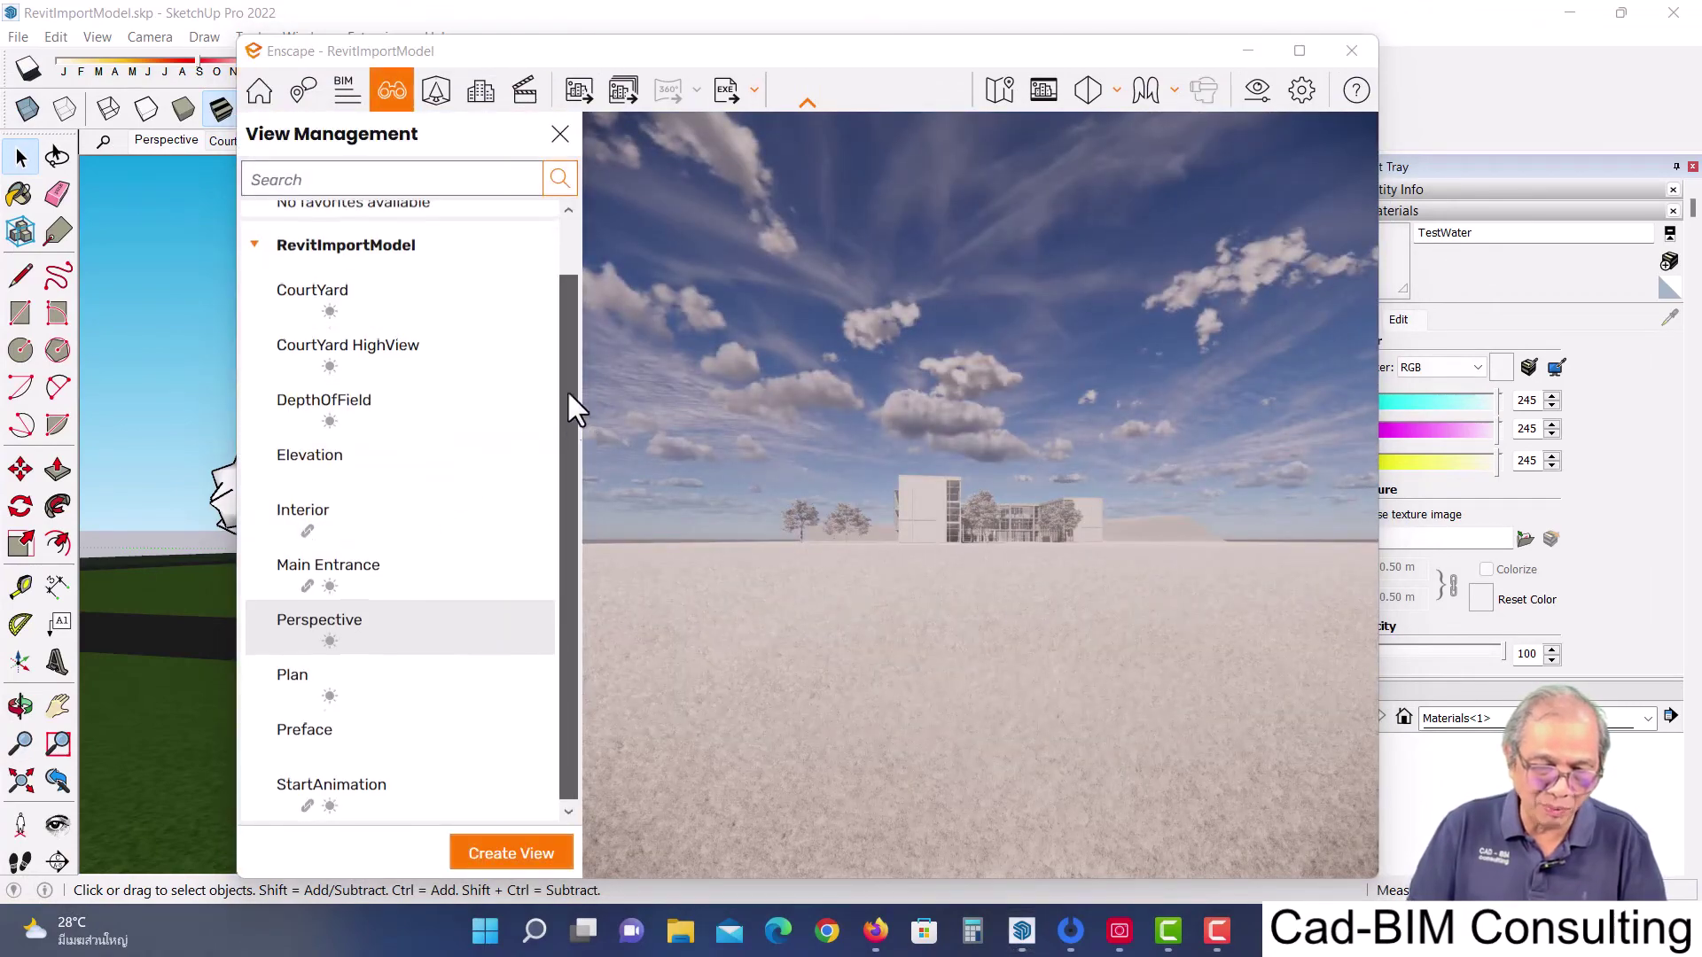
pyautogui.scroll(2, 570, 410)
pyautogui.click(359, 368)
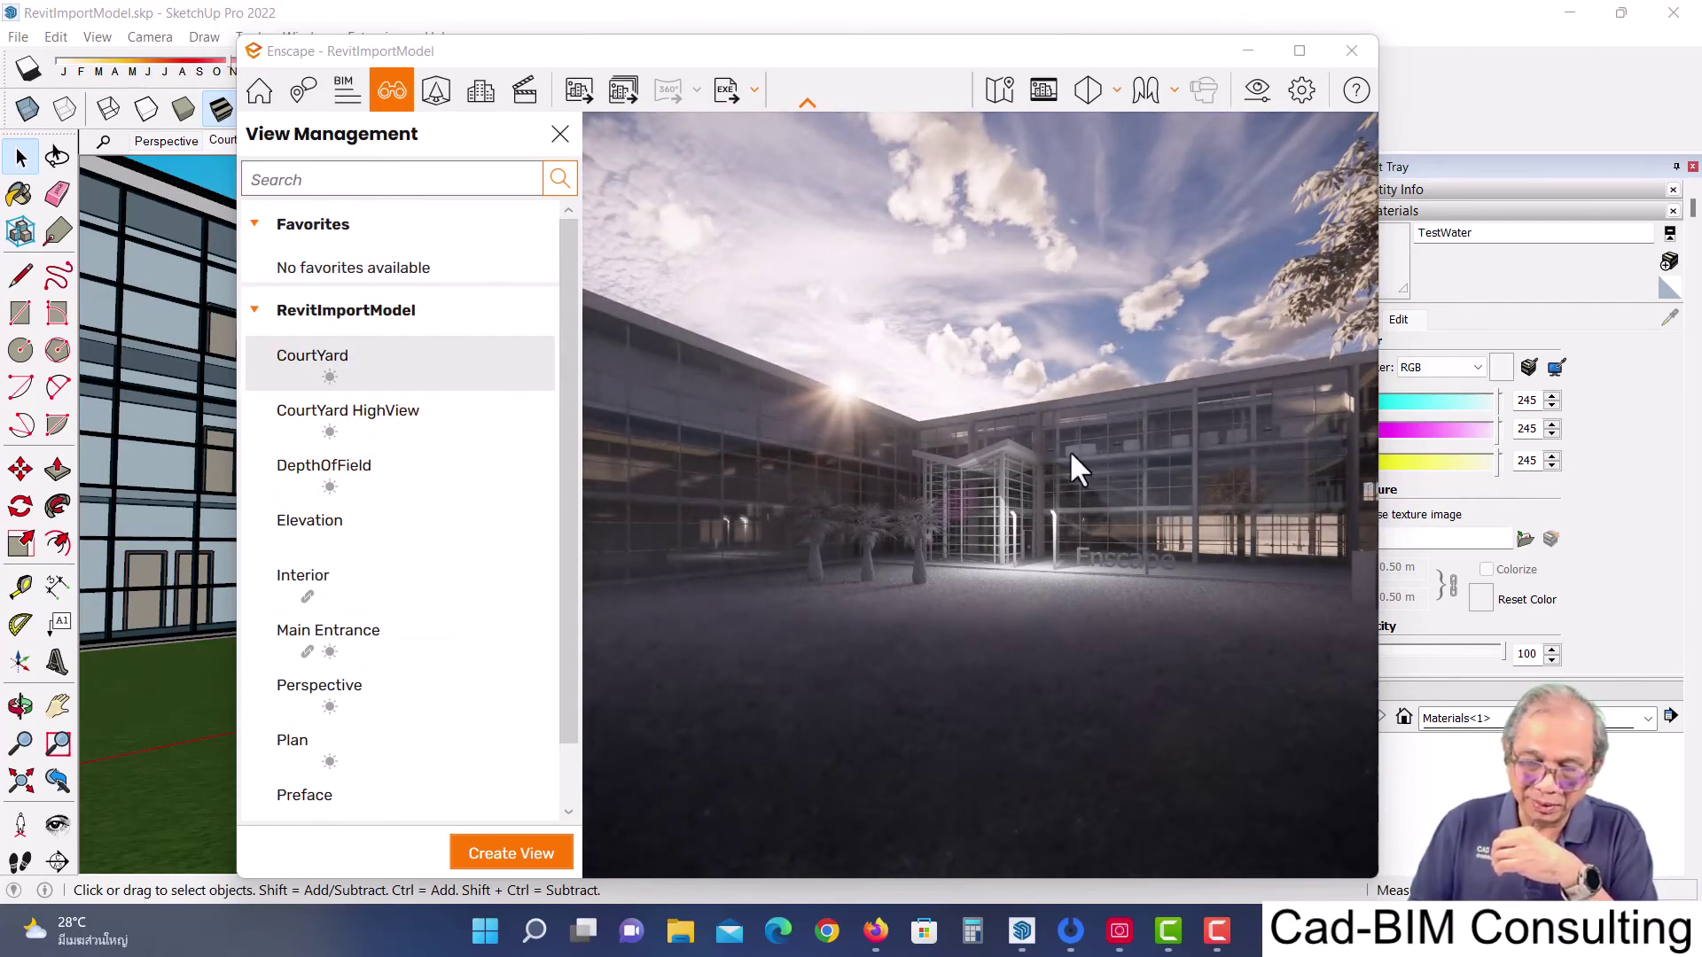
pyautogui.moveTo(393, 364)
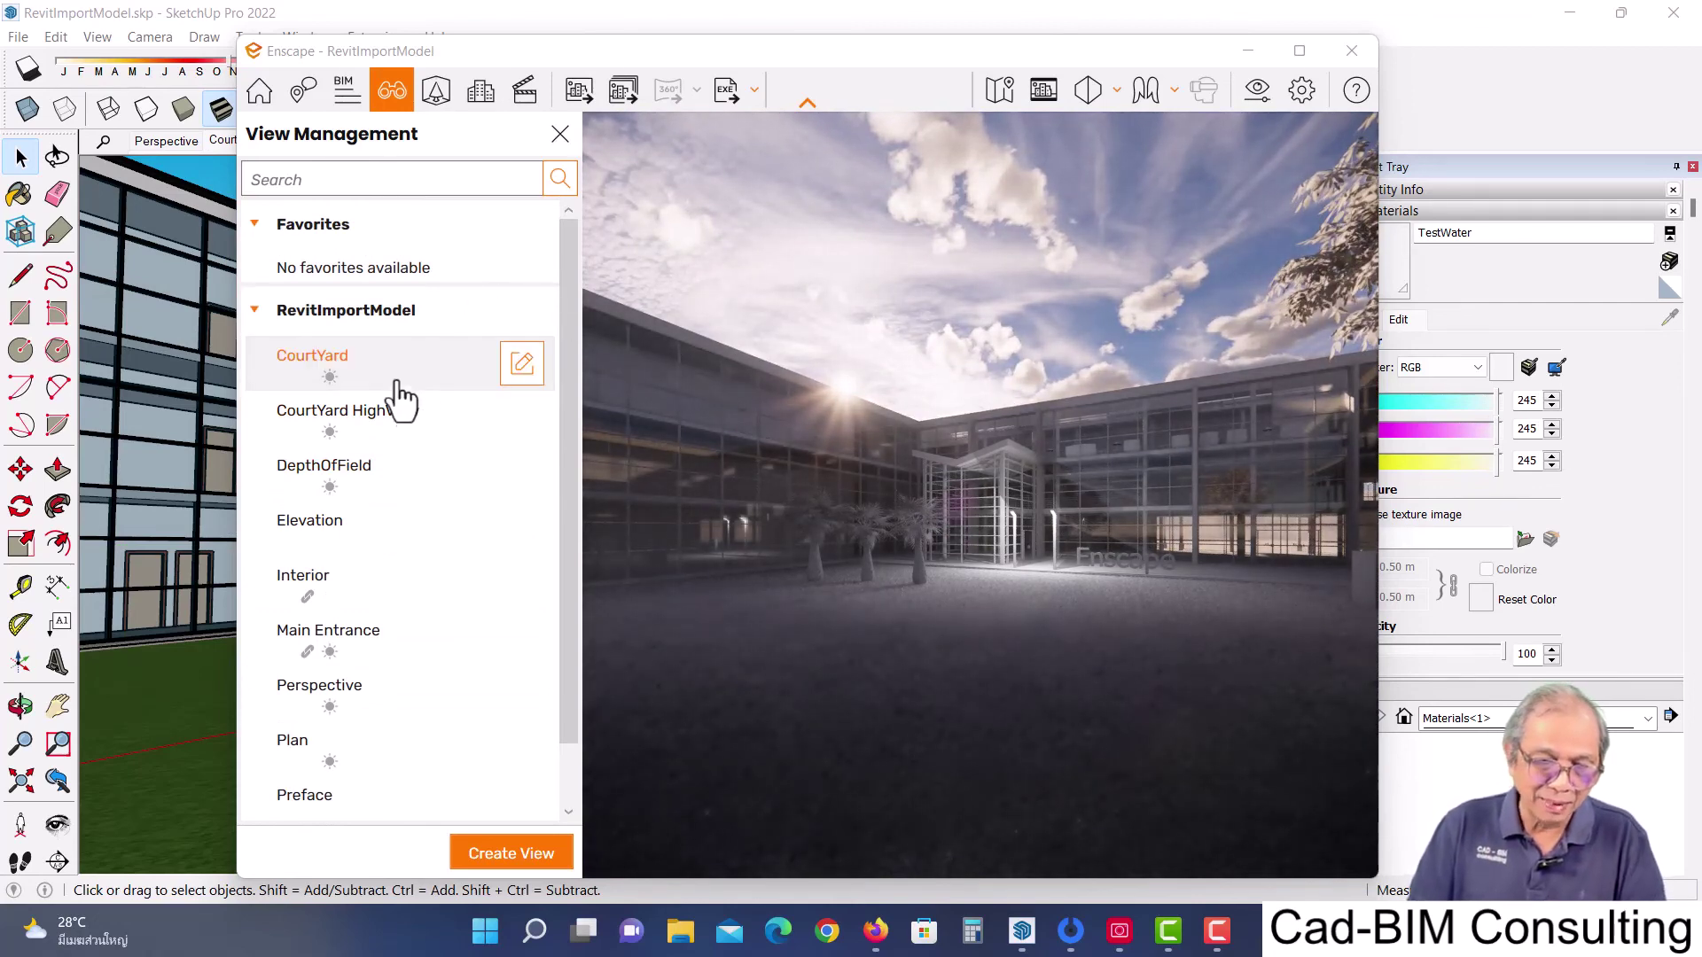
pyautogui.click(522, 365)
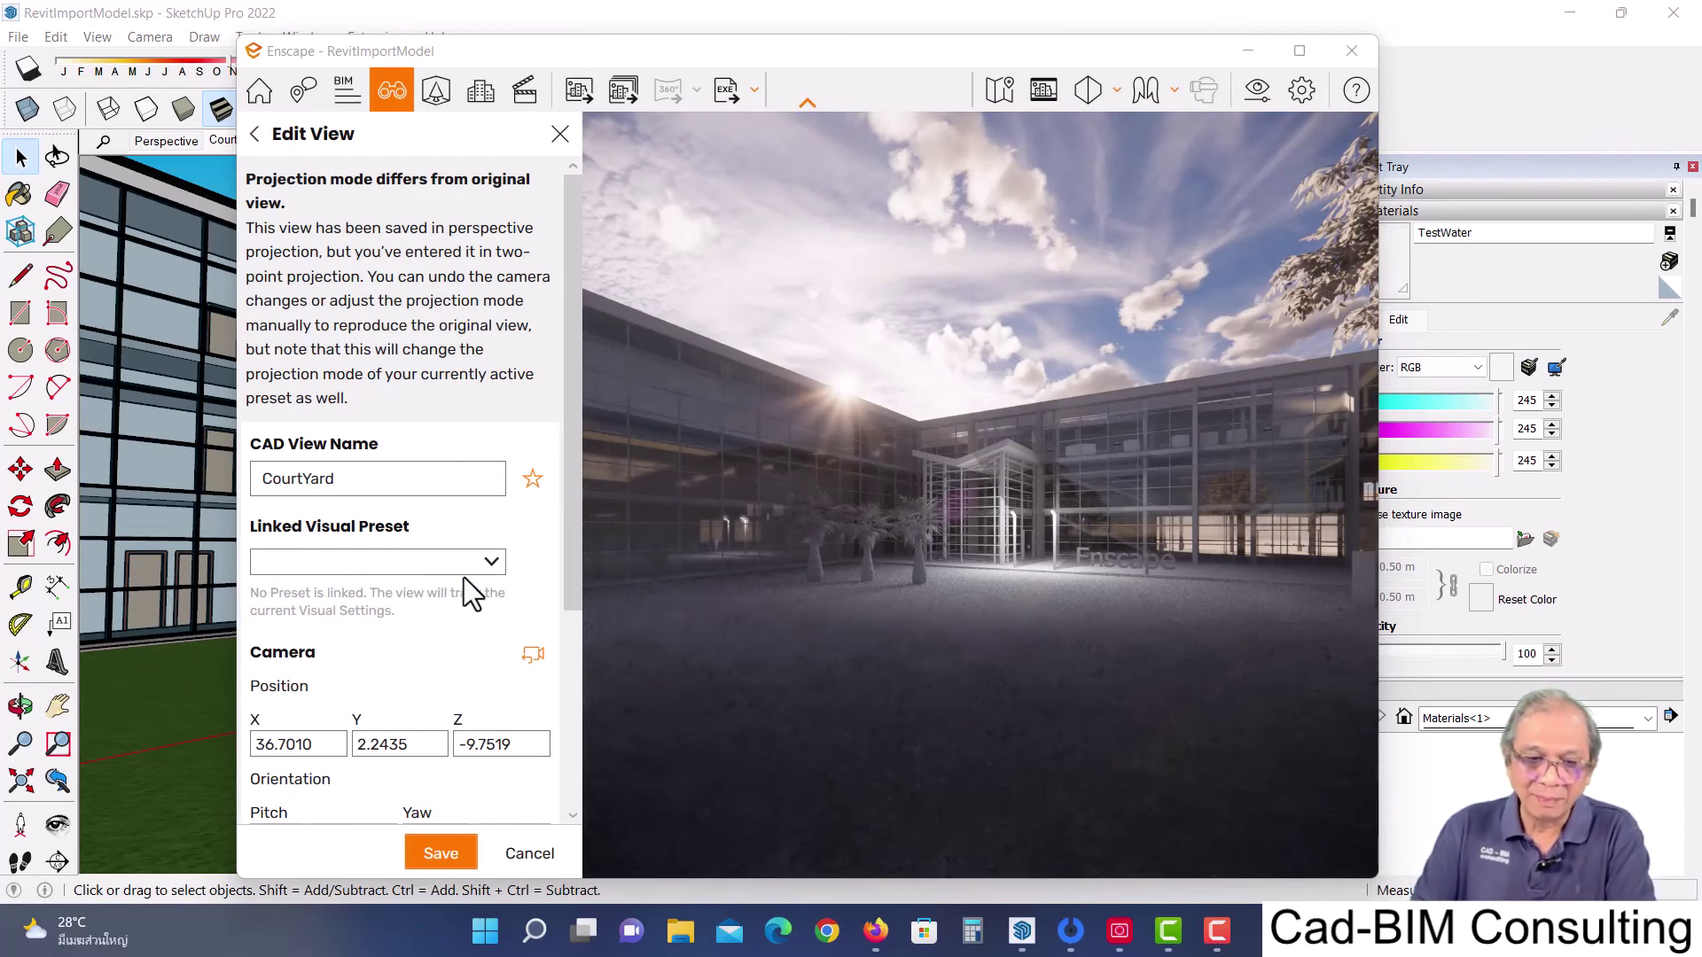
# Link CourtYard to myPreset, then to TestStyle, and return to the views list
pyautogui.click(490, 563)
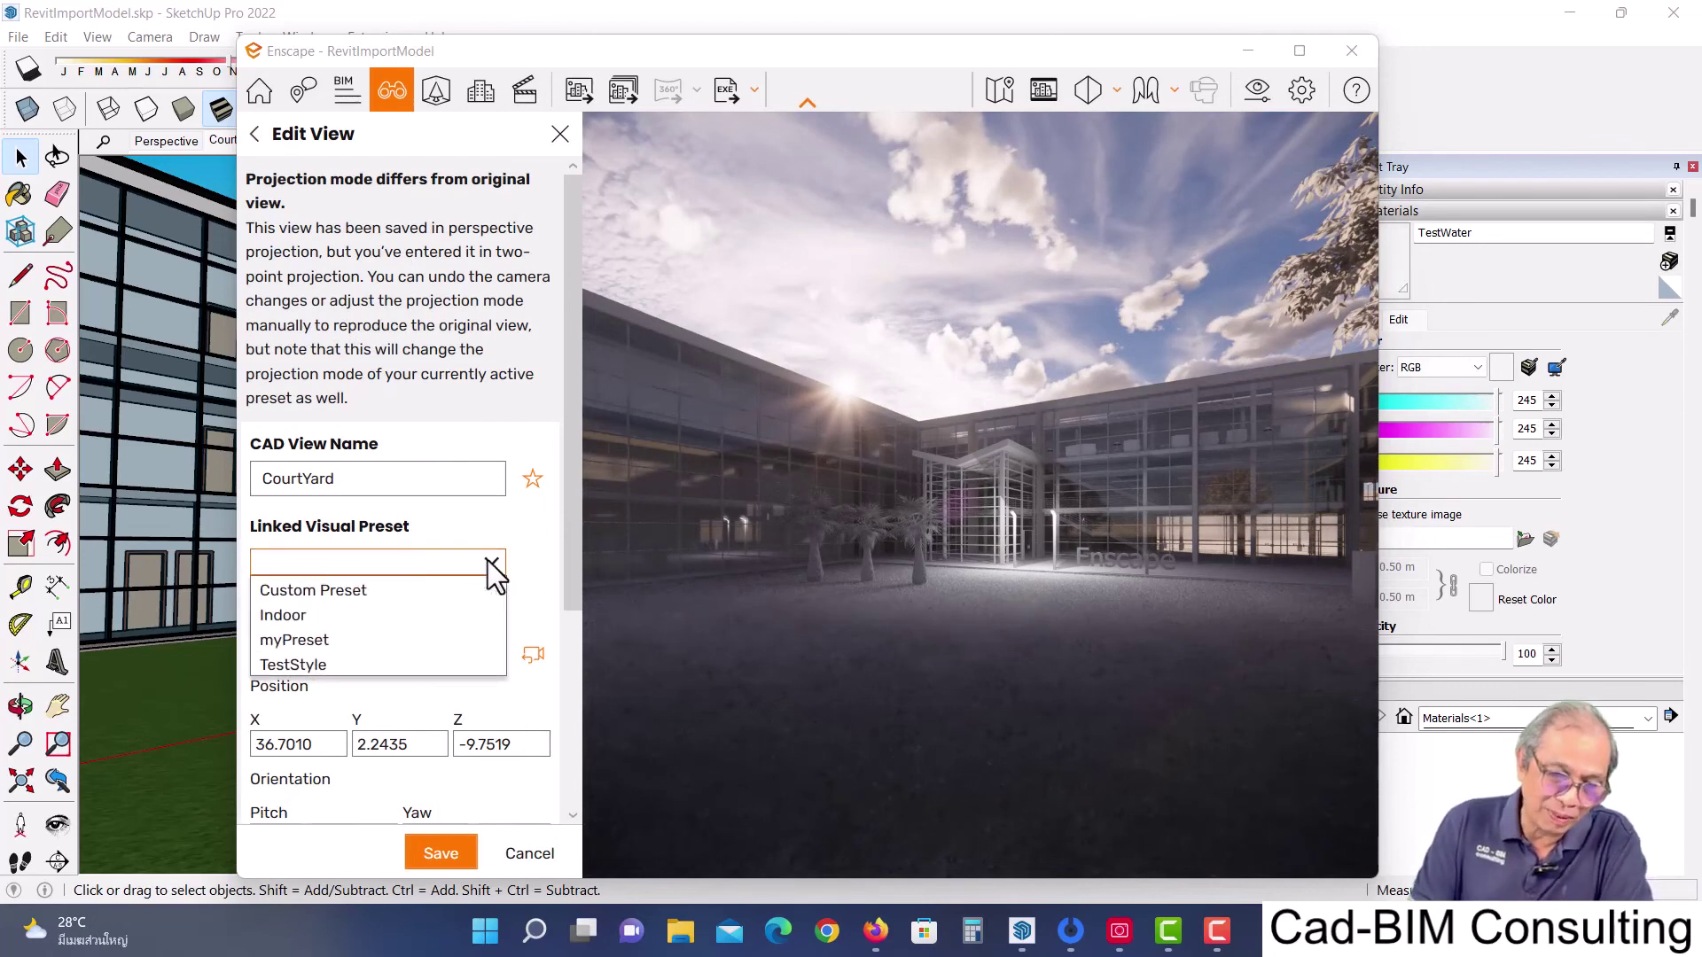
pyautogui.click(326, 640)
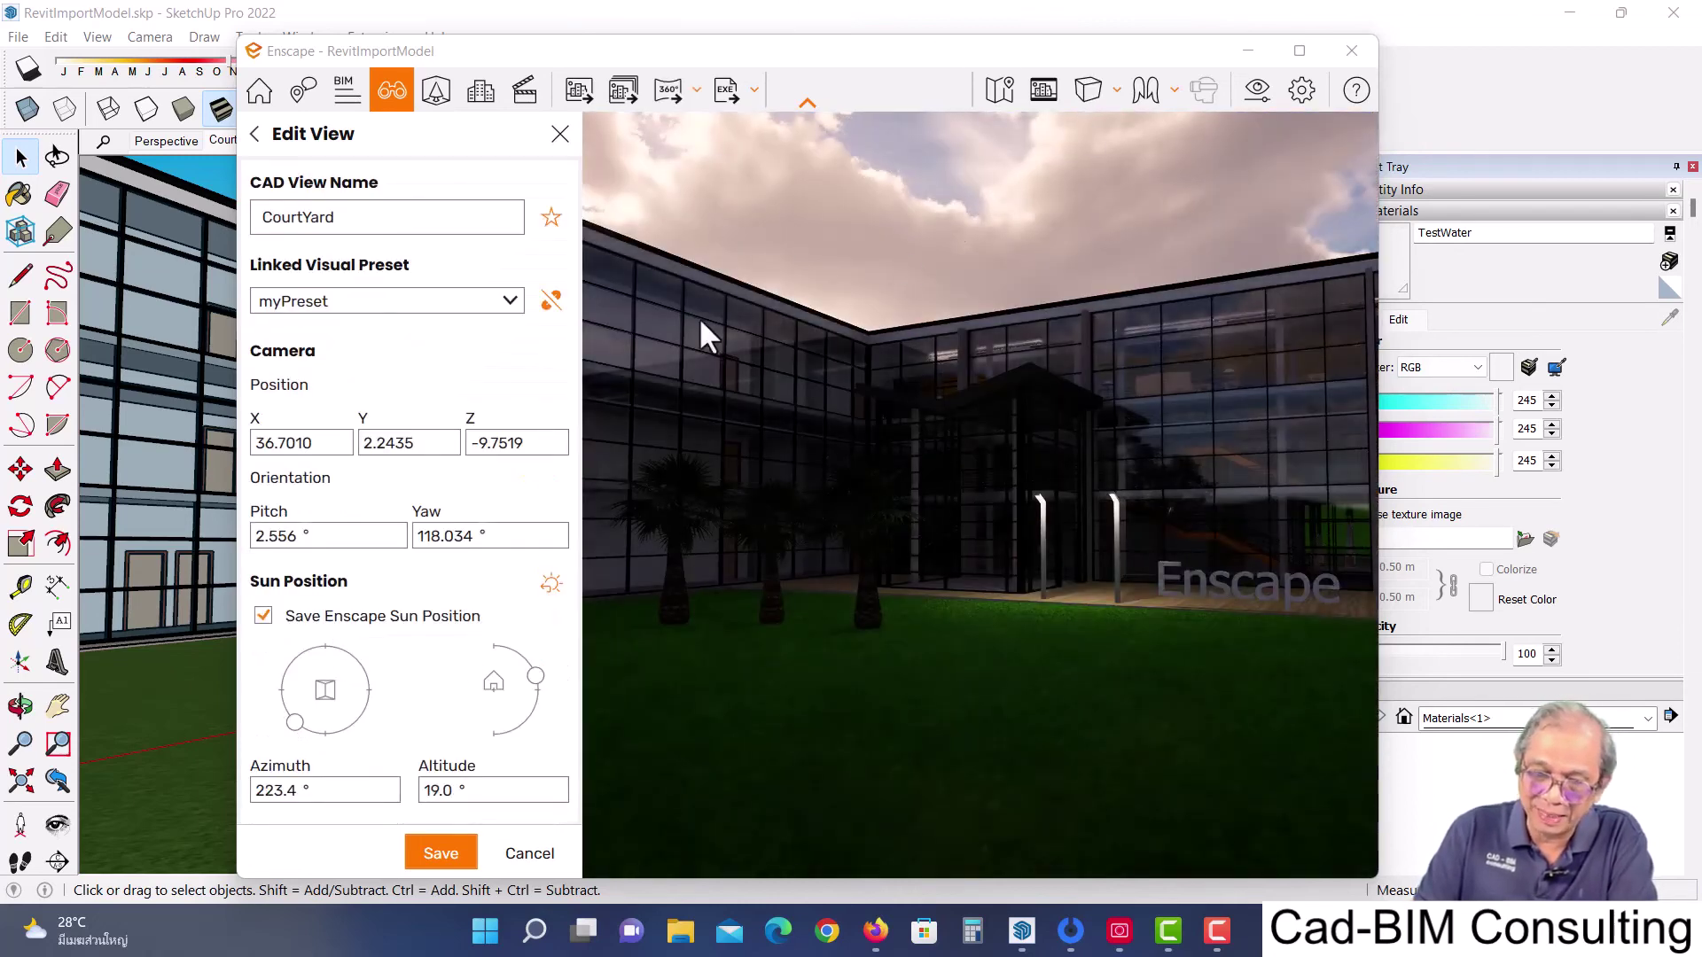
pyautogui.click(511, 306)
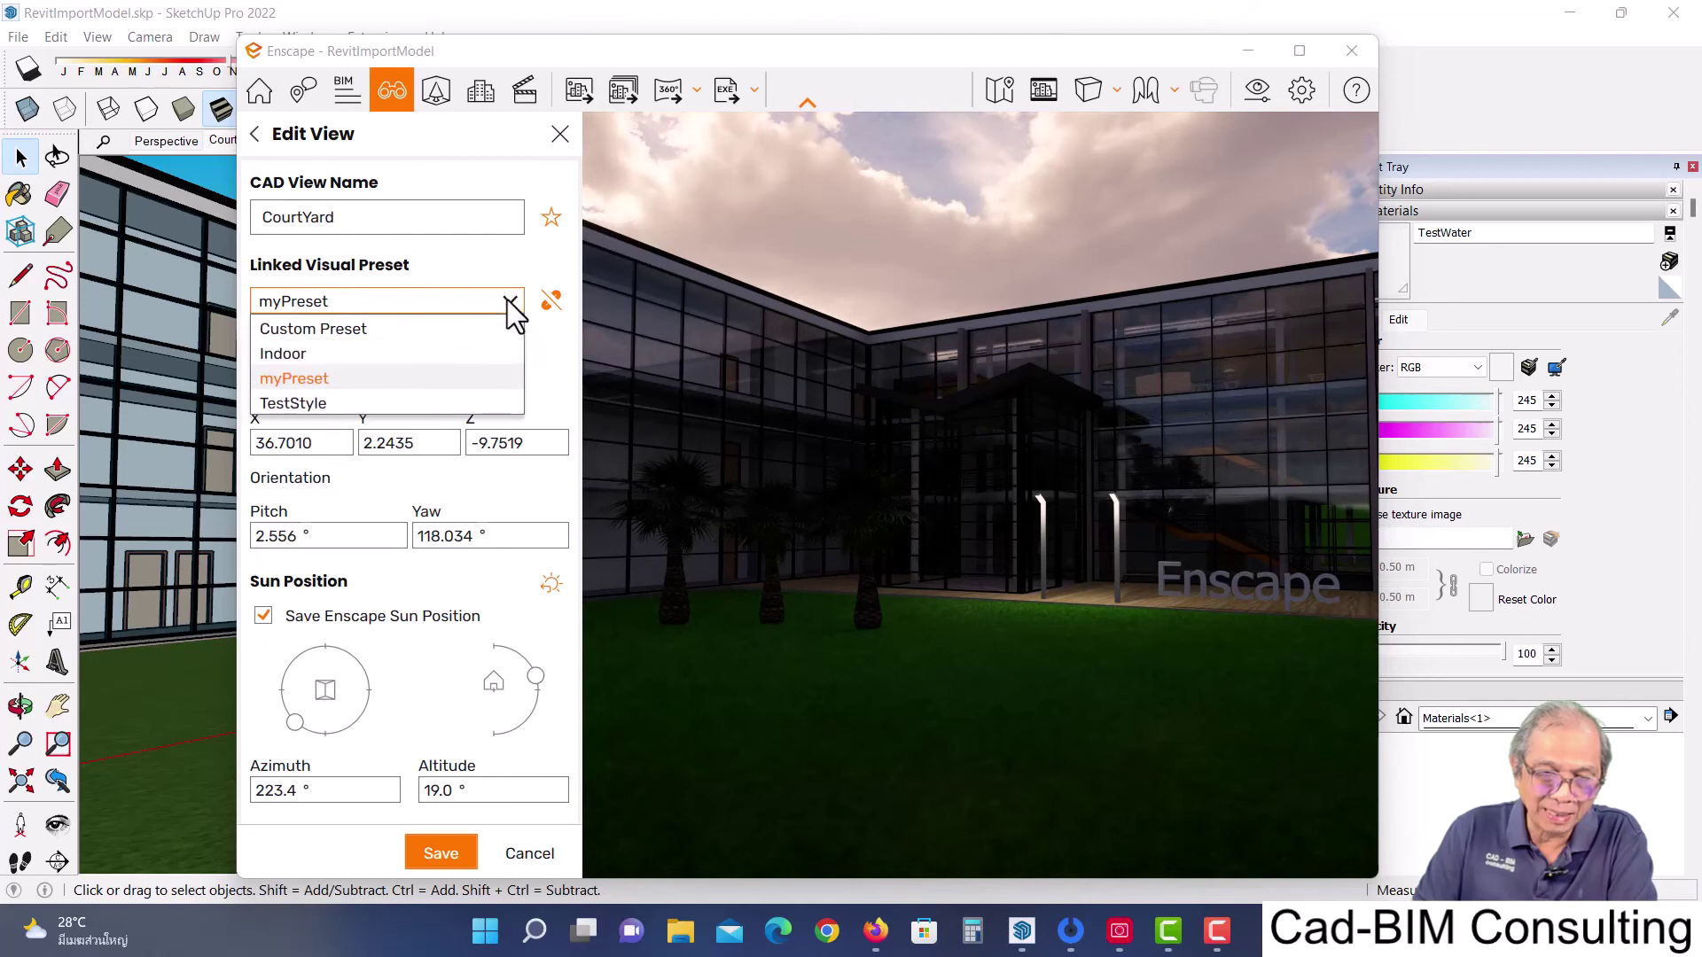
pyautogui.click(328, 402)
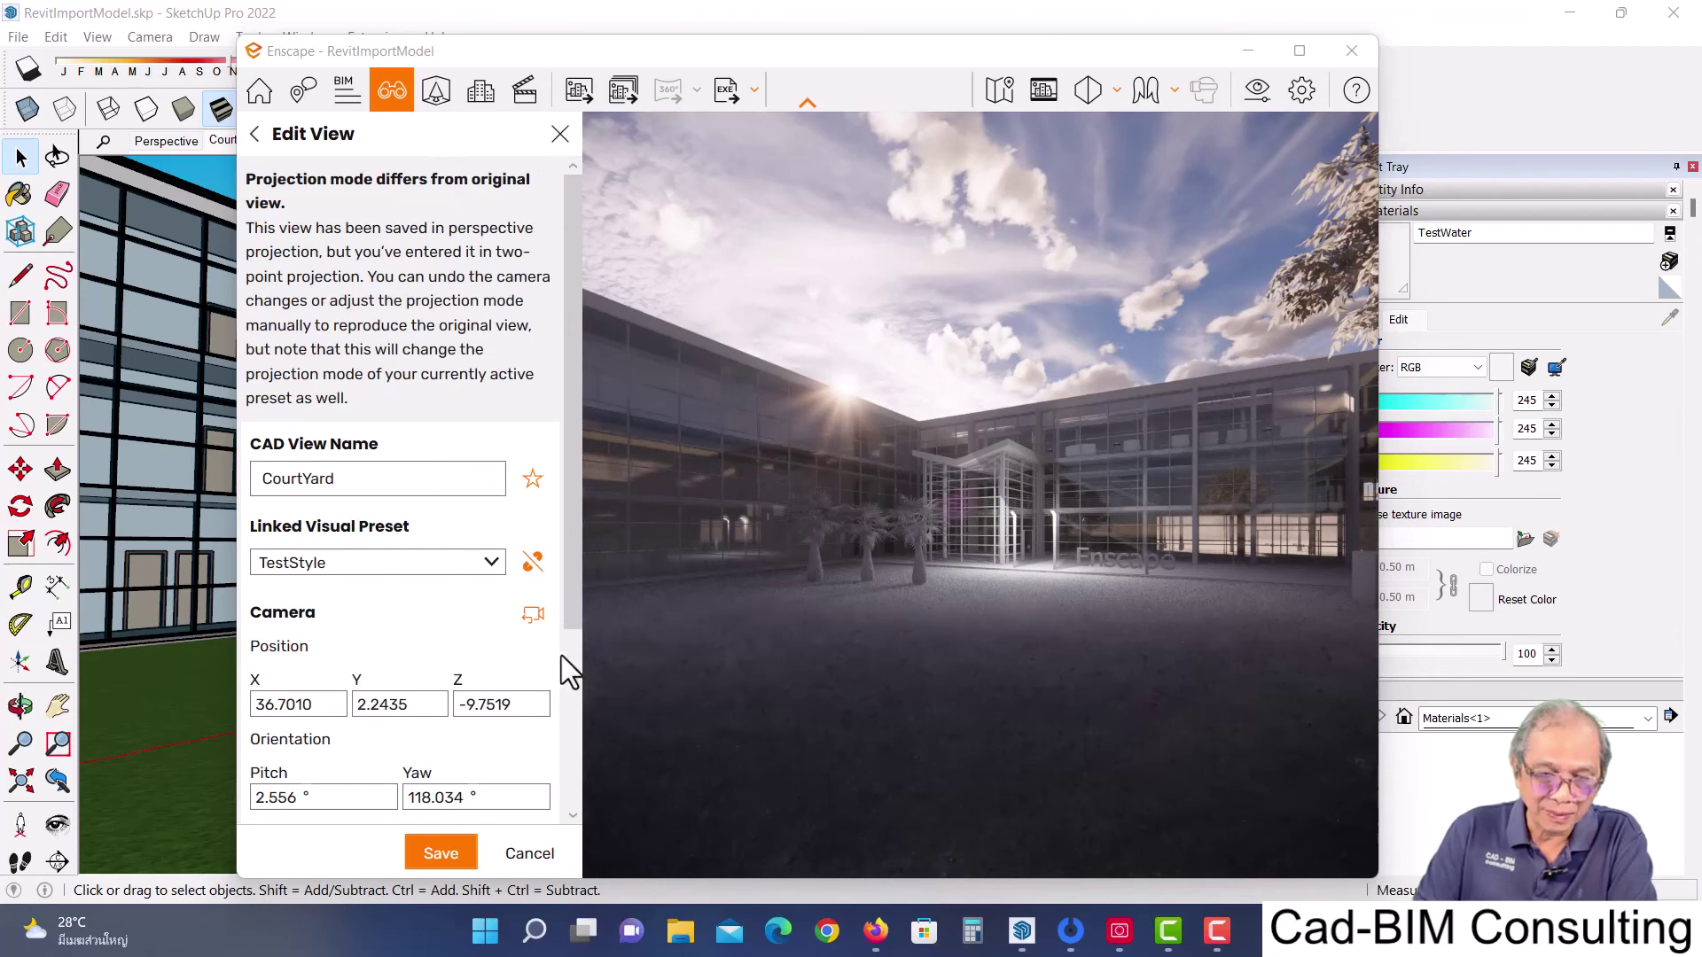
pyautogui.click(529, 856)
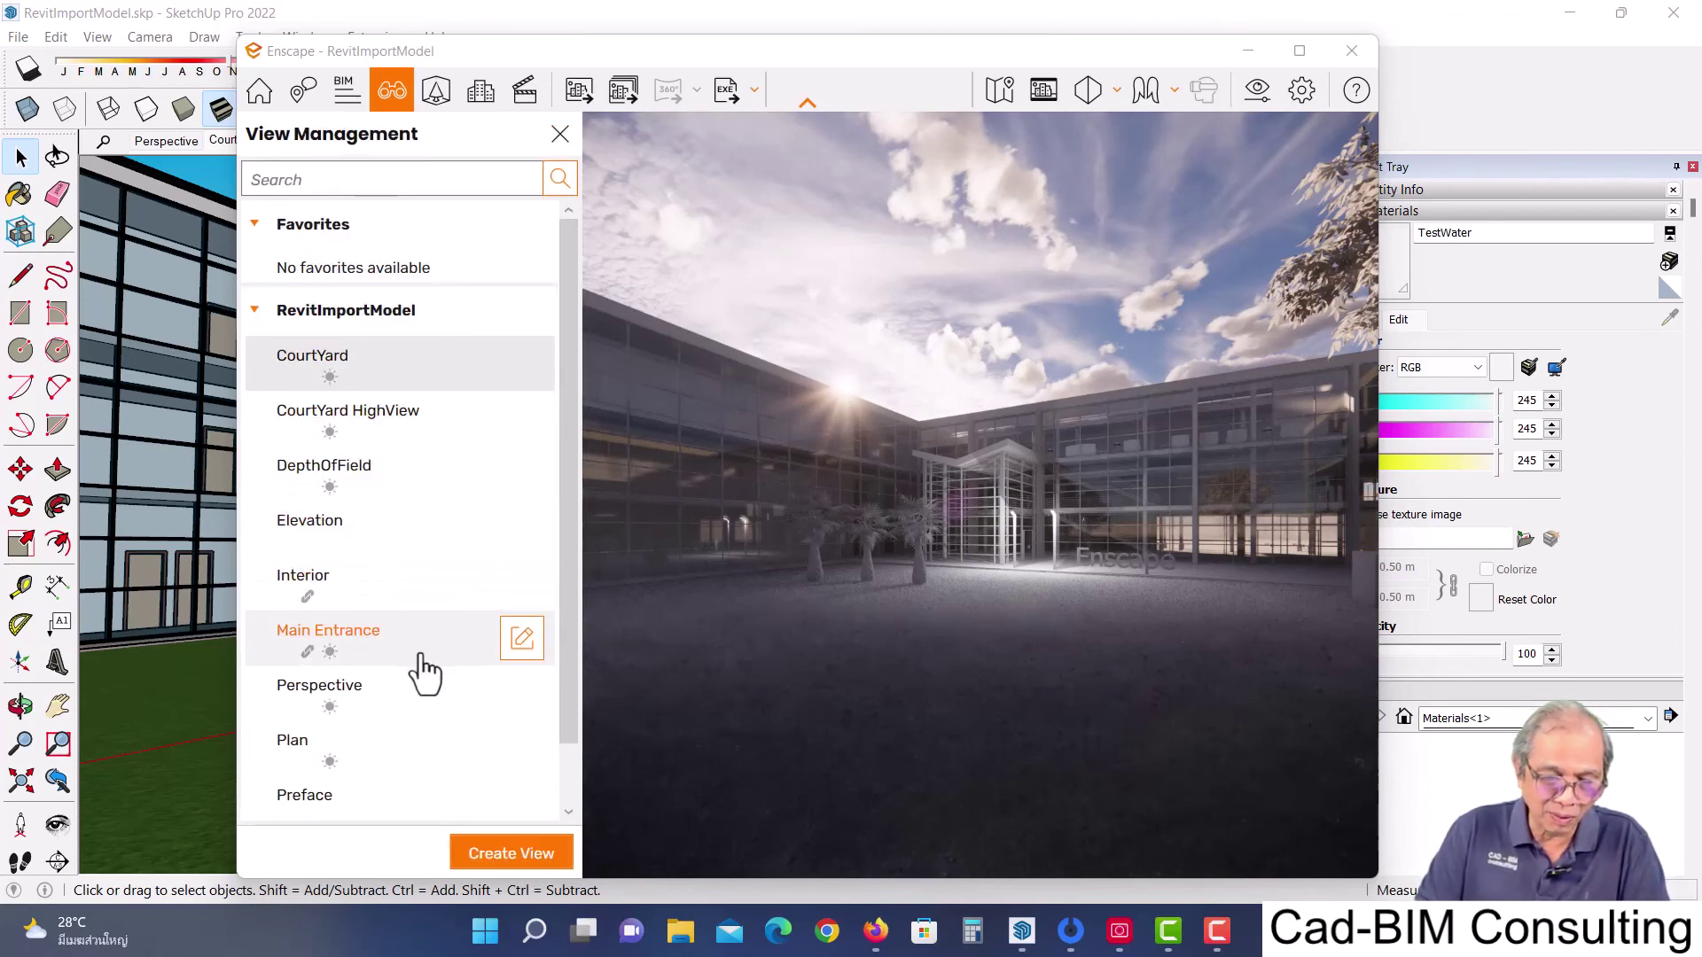
# Jump to the Interior view, link it to the TestStyle preset, and return to the list
pyautogui.click(357, 595)
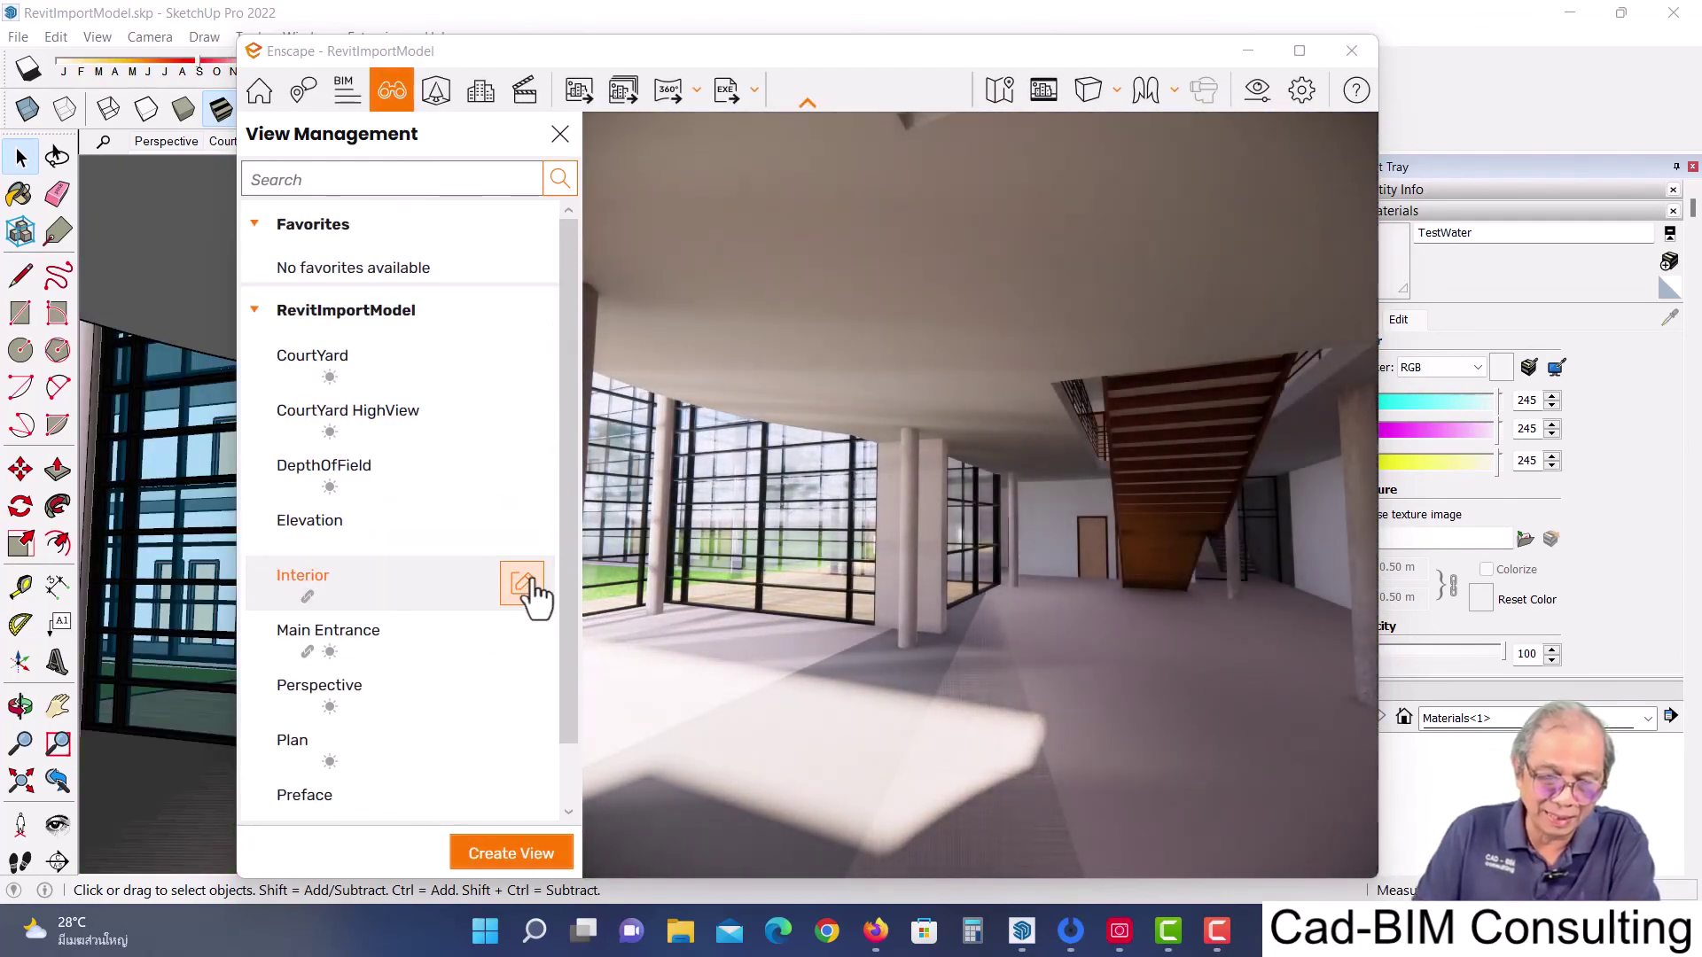
pyautogui.click(529, 587)
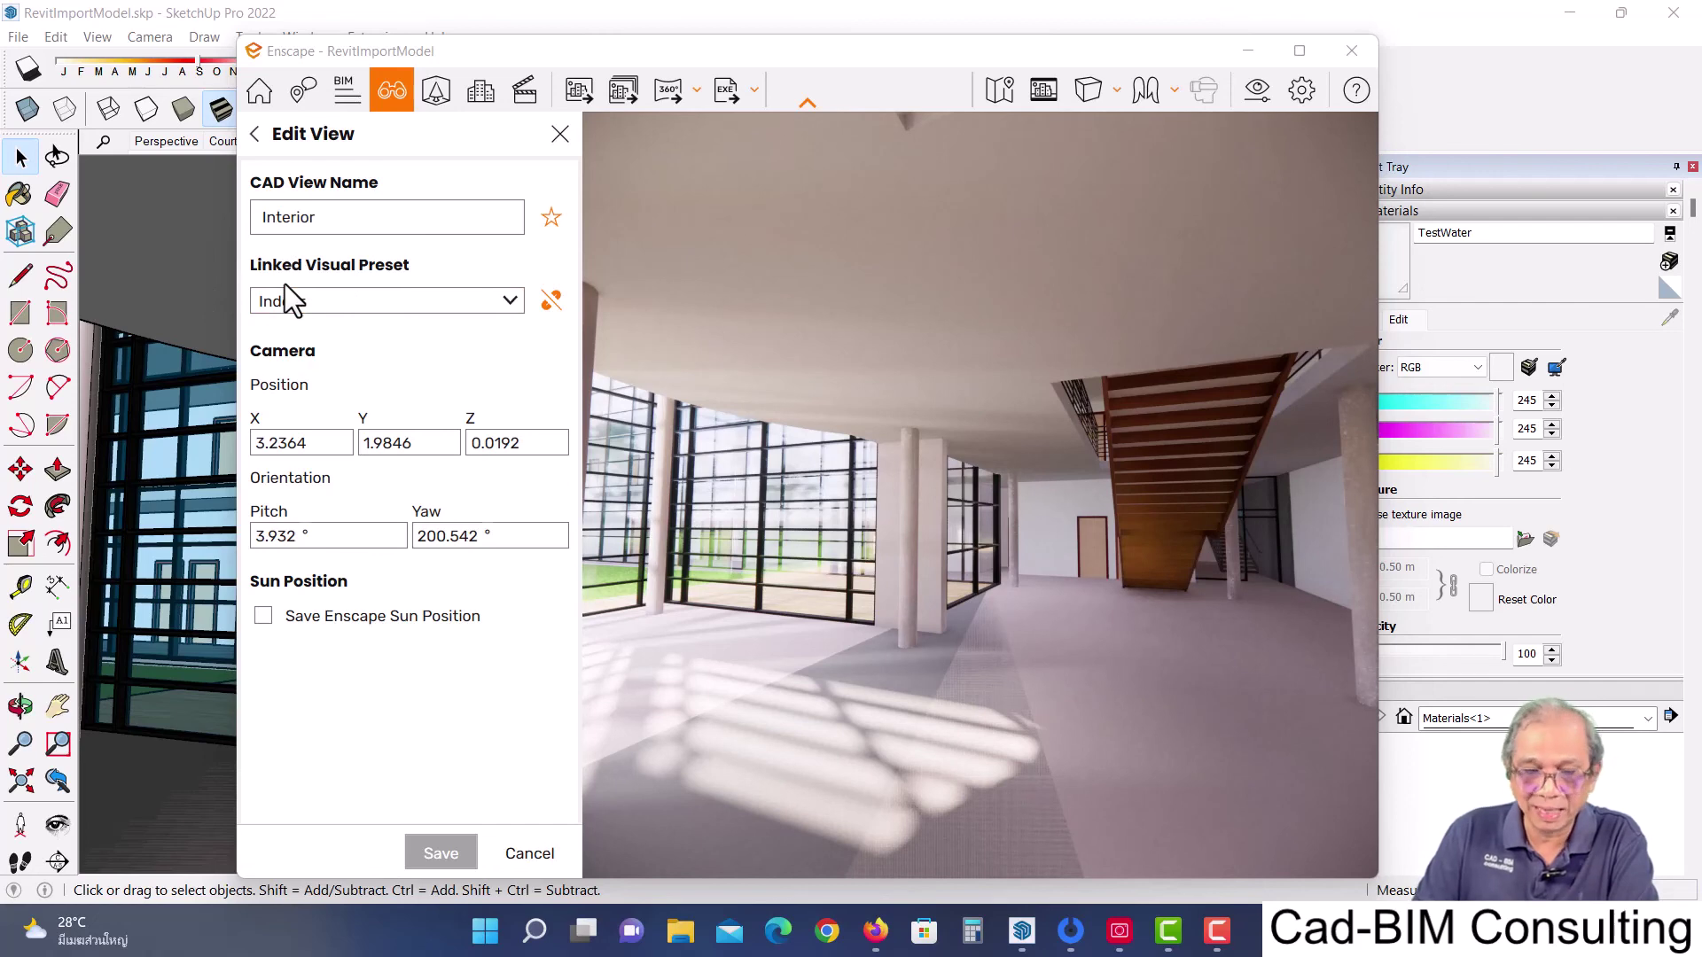
pyautogui.click(510, 300)
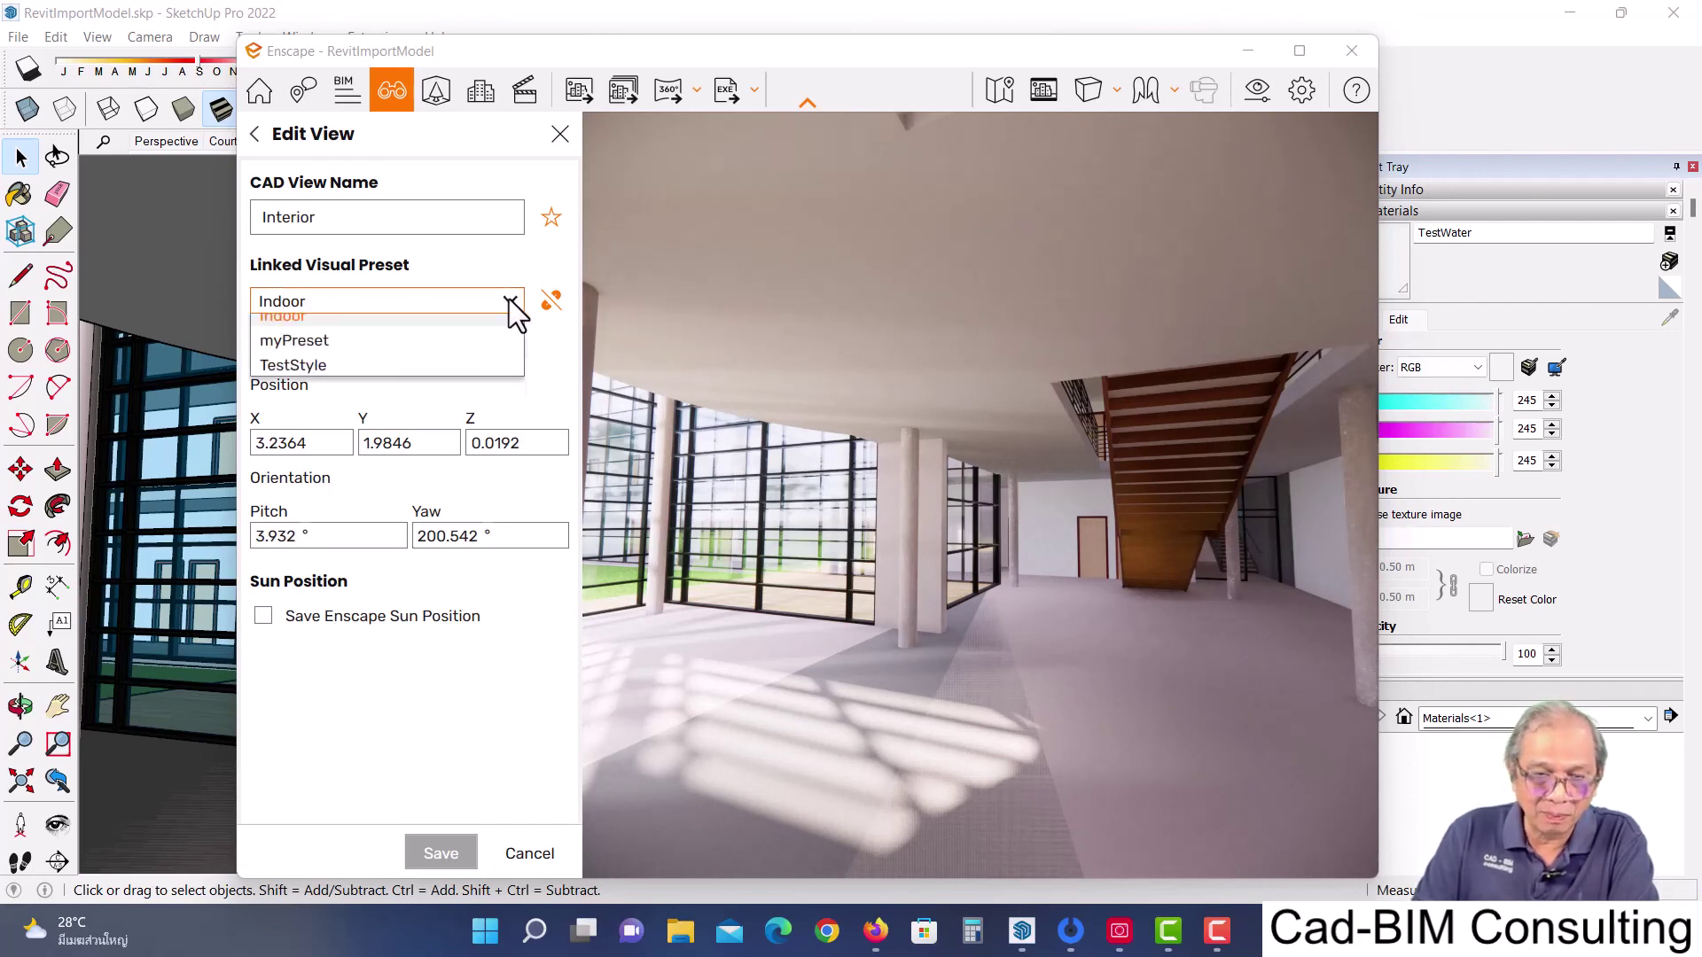
pyautogui.click(306, 406)
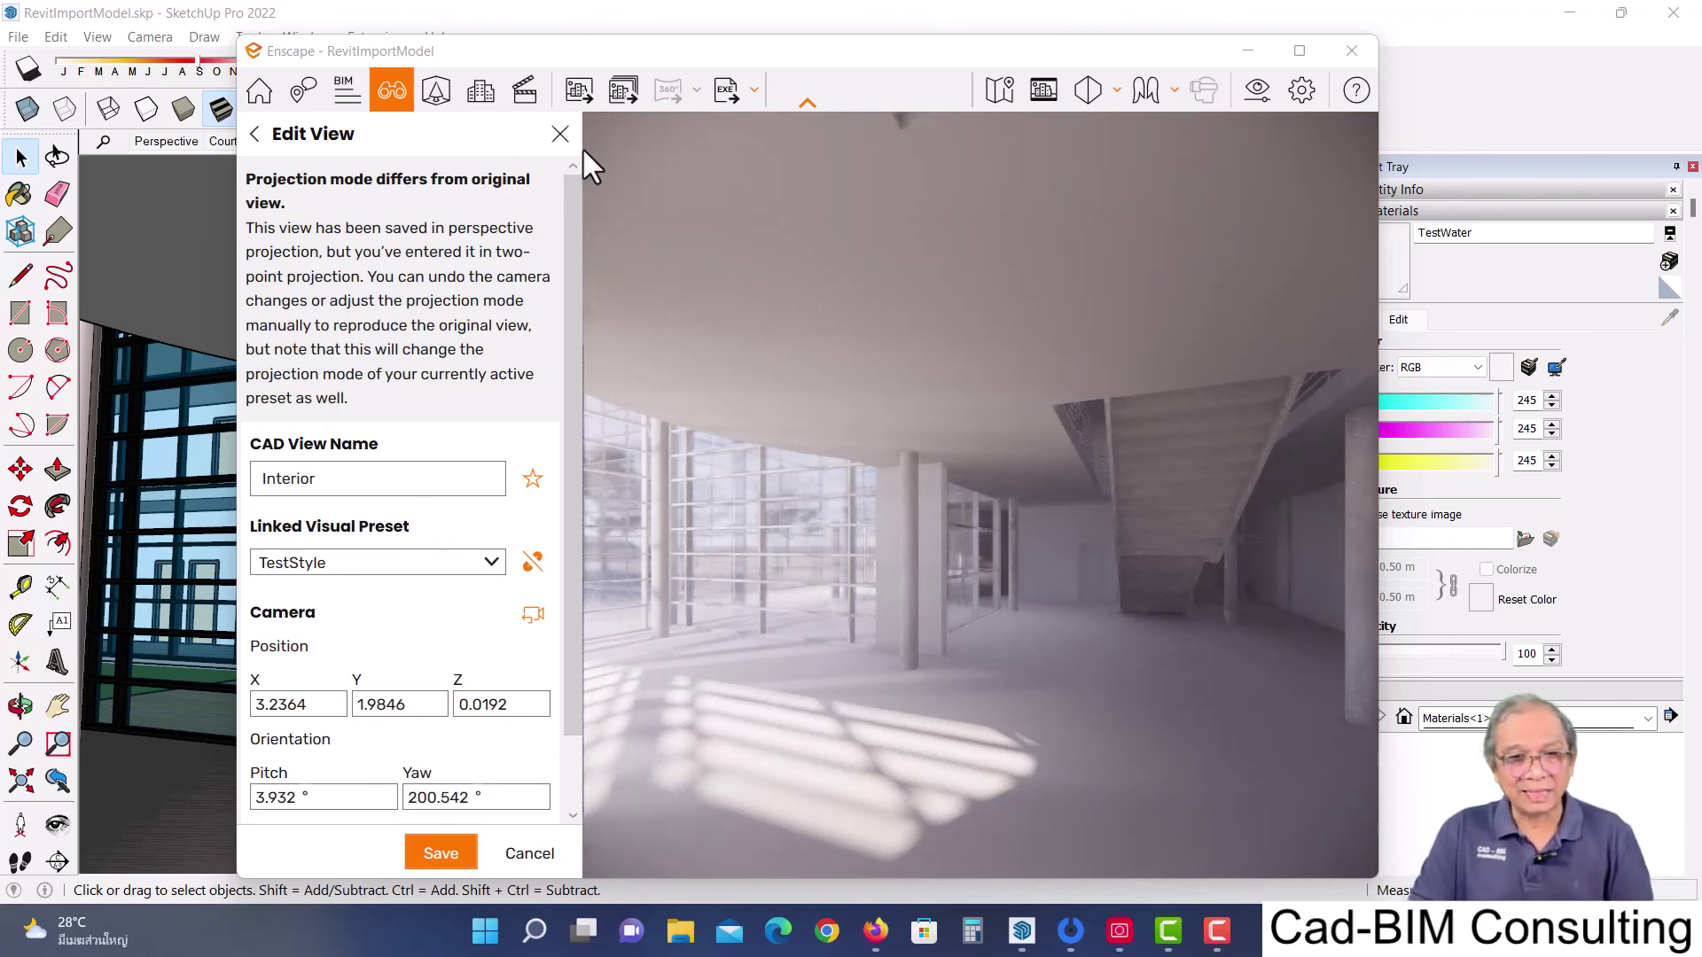
pyautogui.click(529, 854)
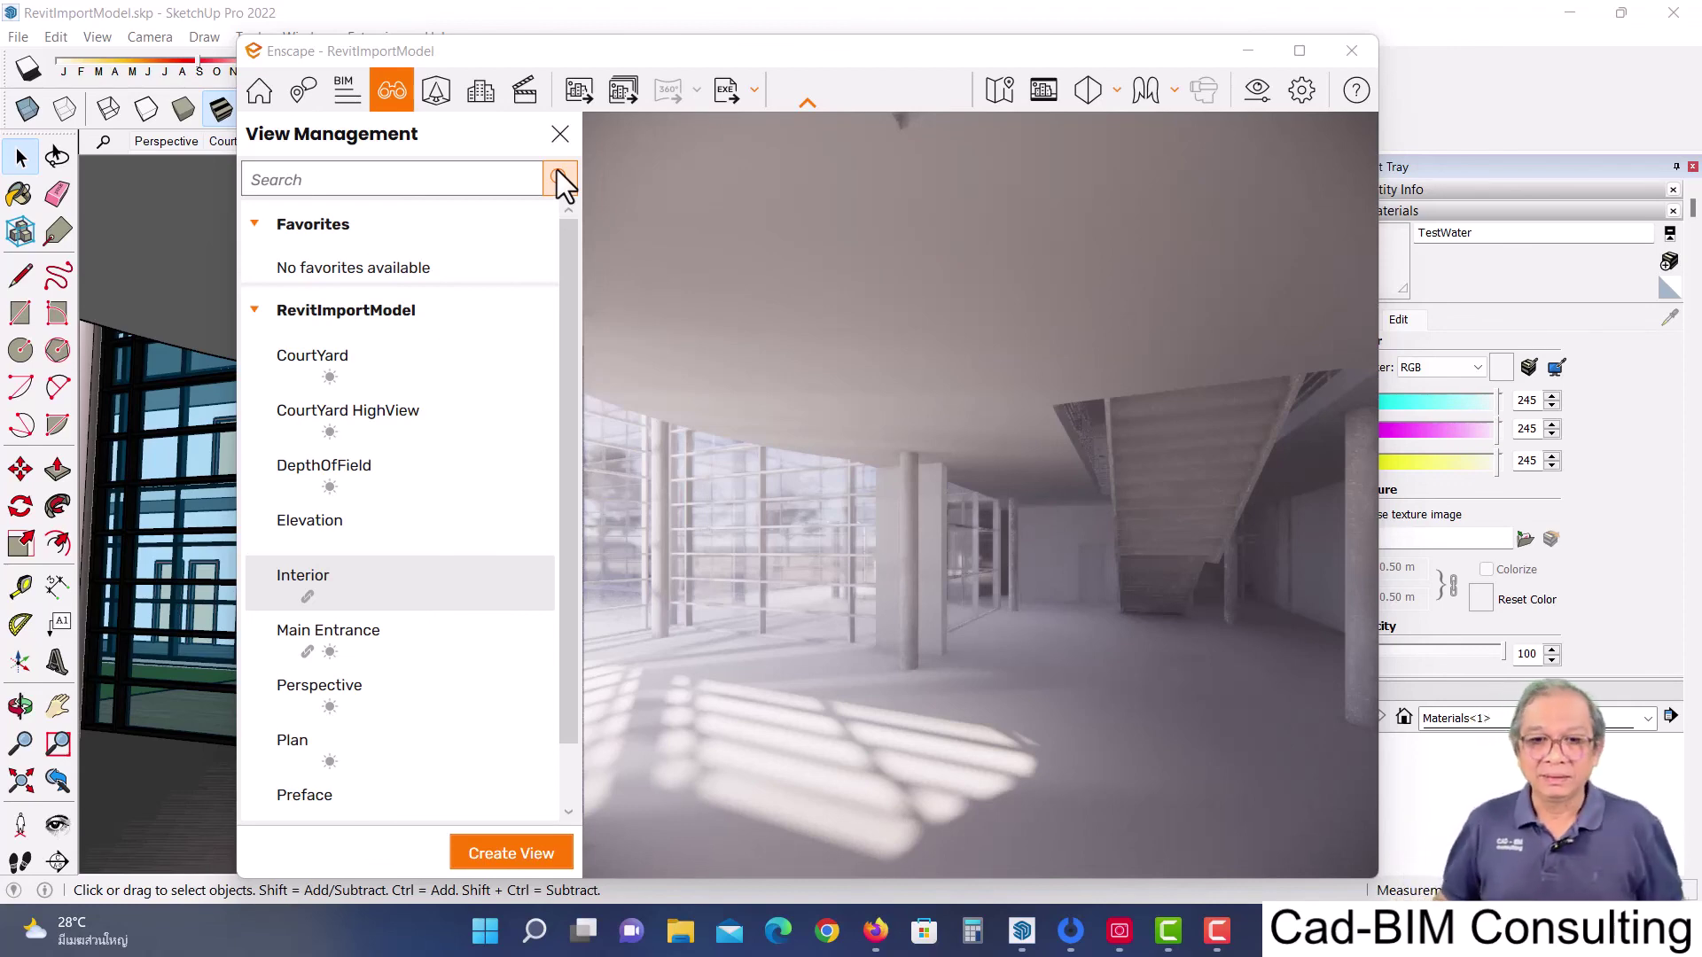
# Close the View Management panel to show the white TestStyle Interior stair hall render
pyautogui.click(559, 135)
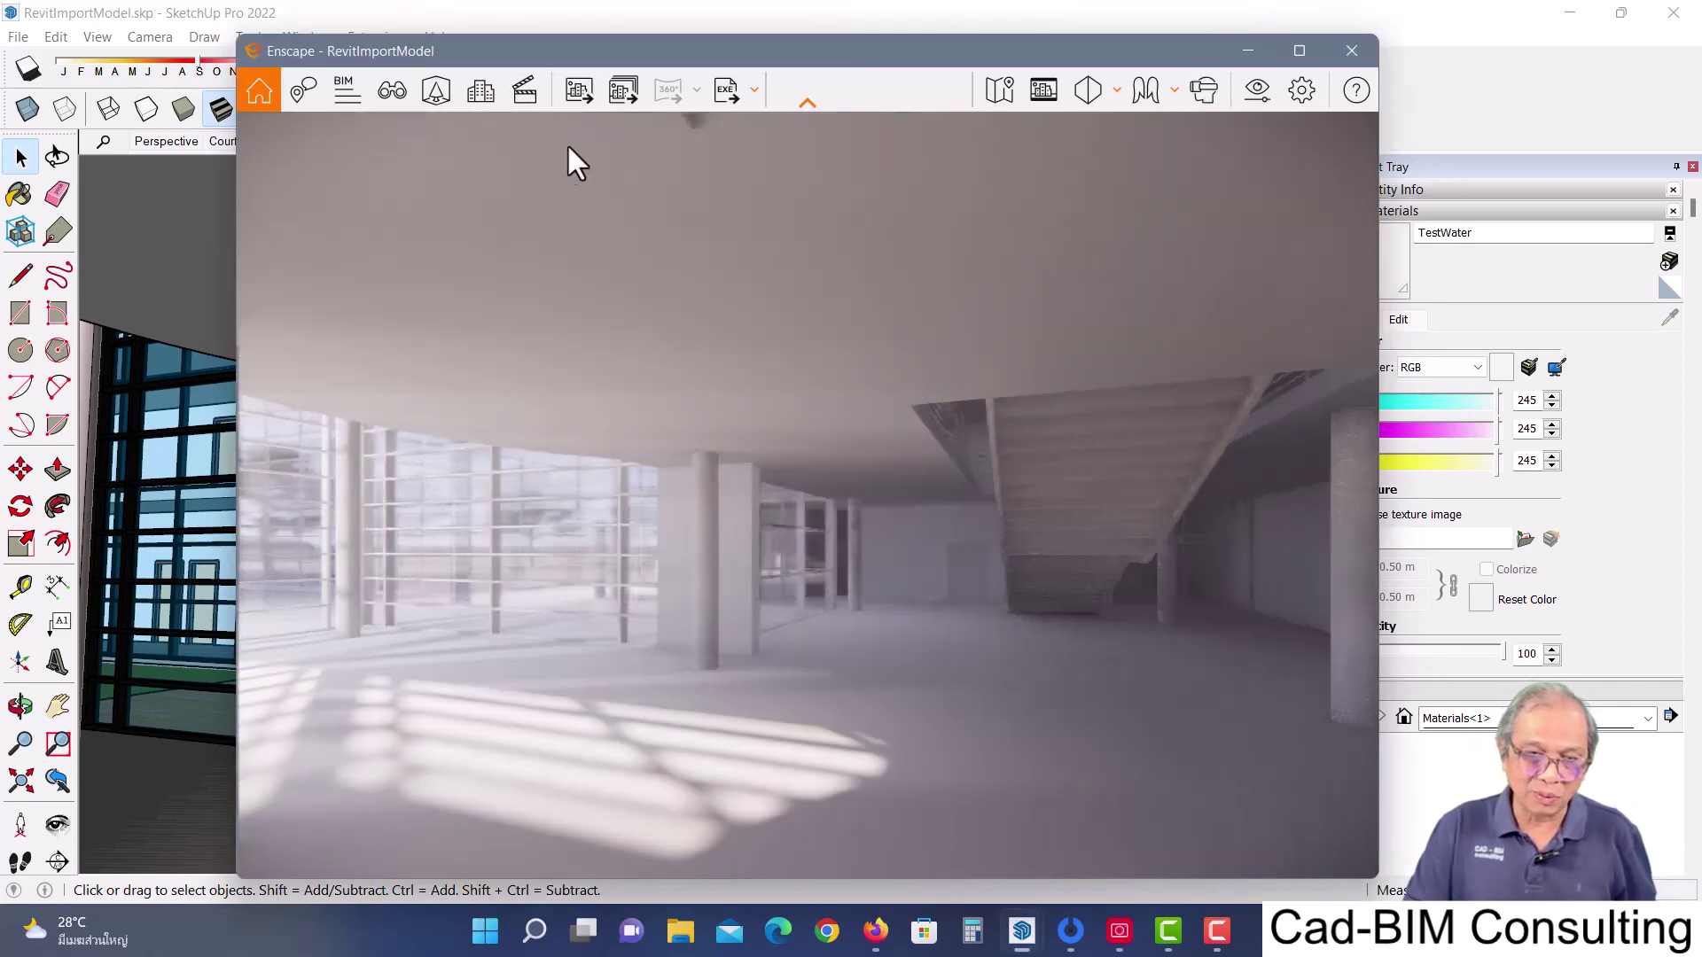